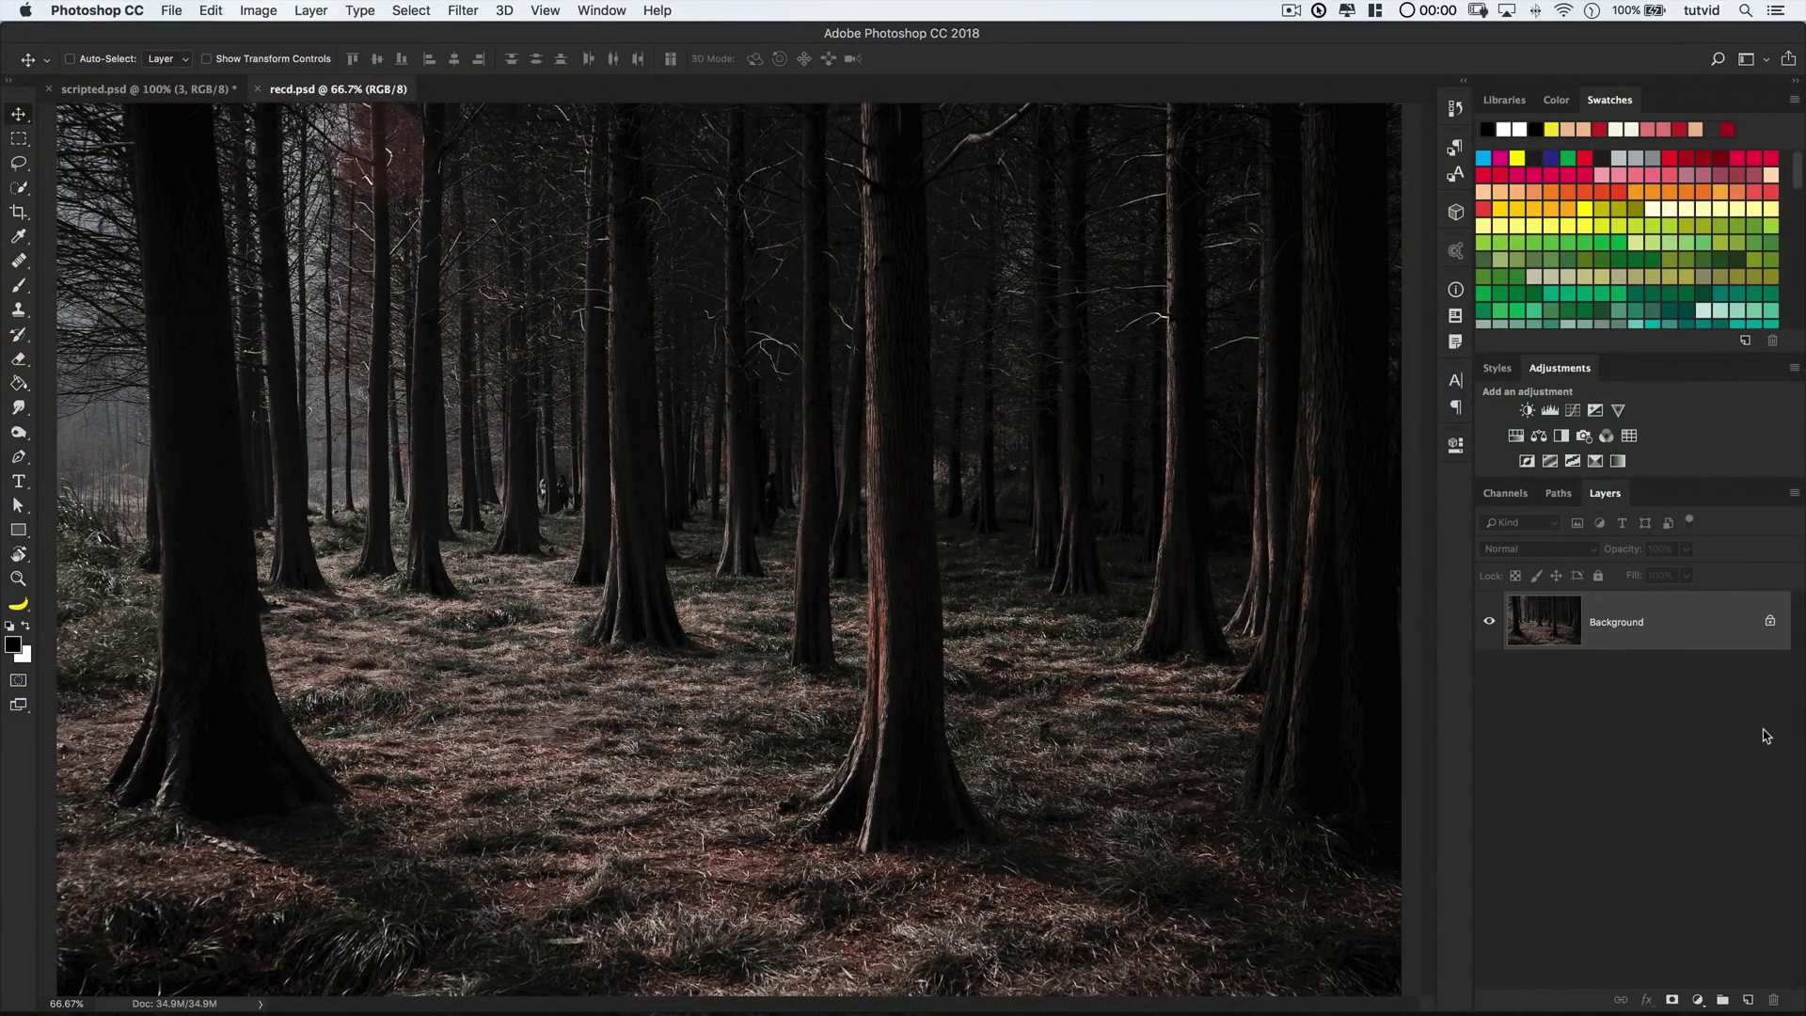
# Shrink the forest photo with Image Size and view it at 100%
pyautogui.press('super')
pyautogui.press('super+alt+i')
pyautogui.write('2560')
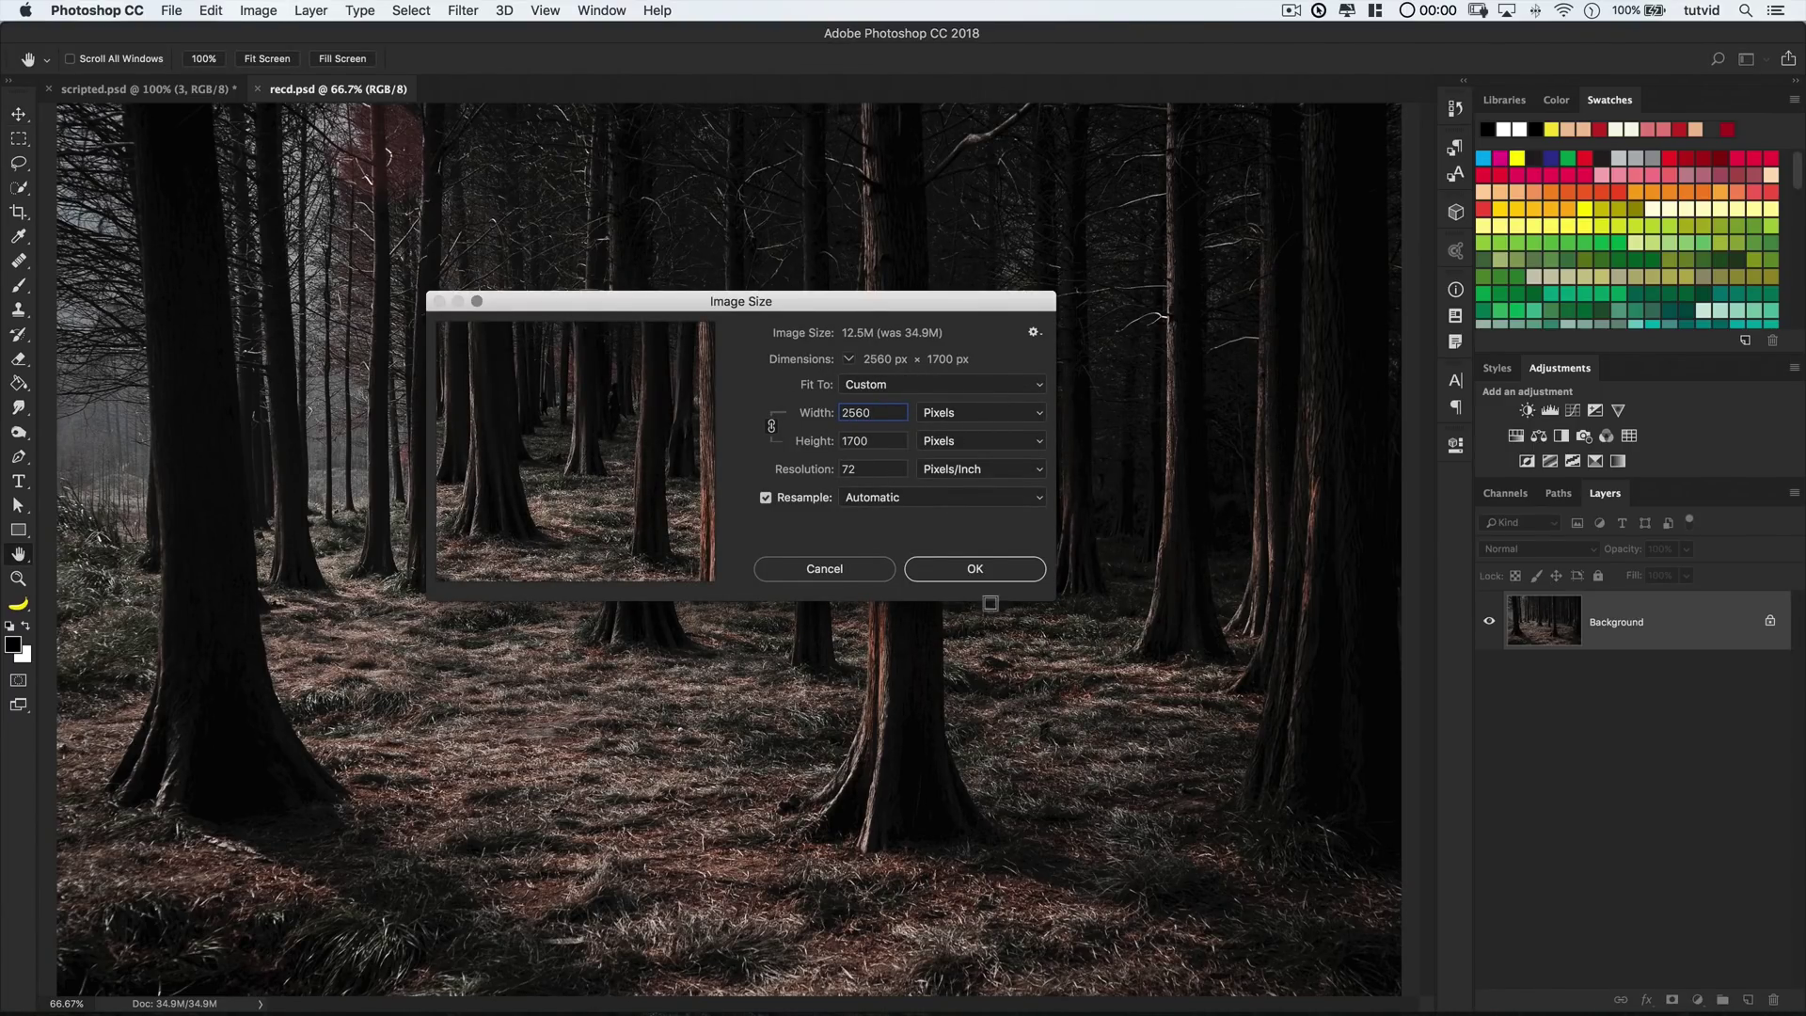
pyautogui.click(978, 569)
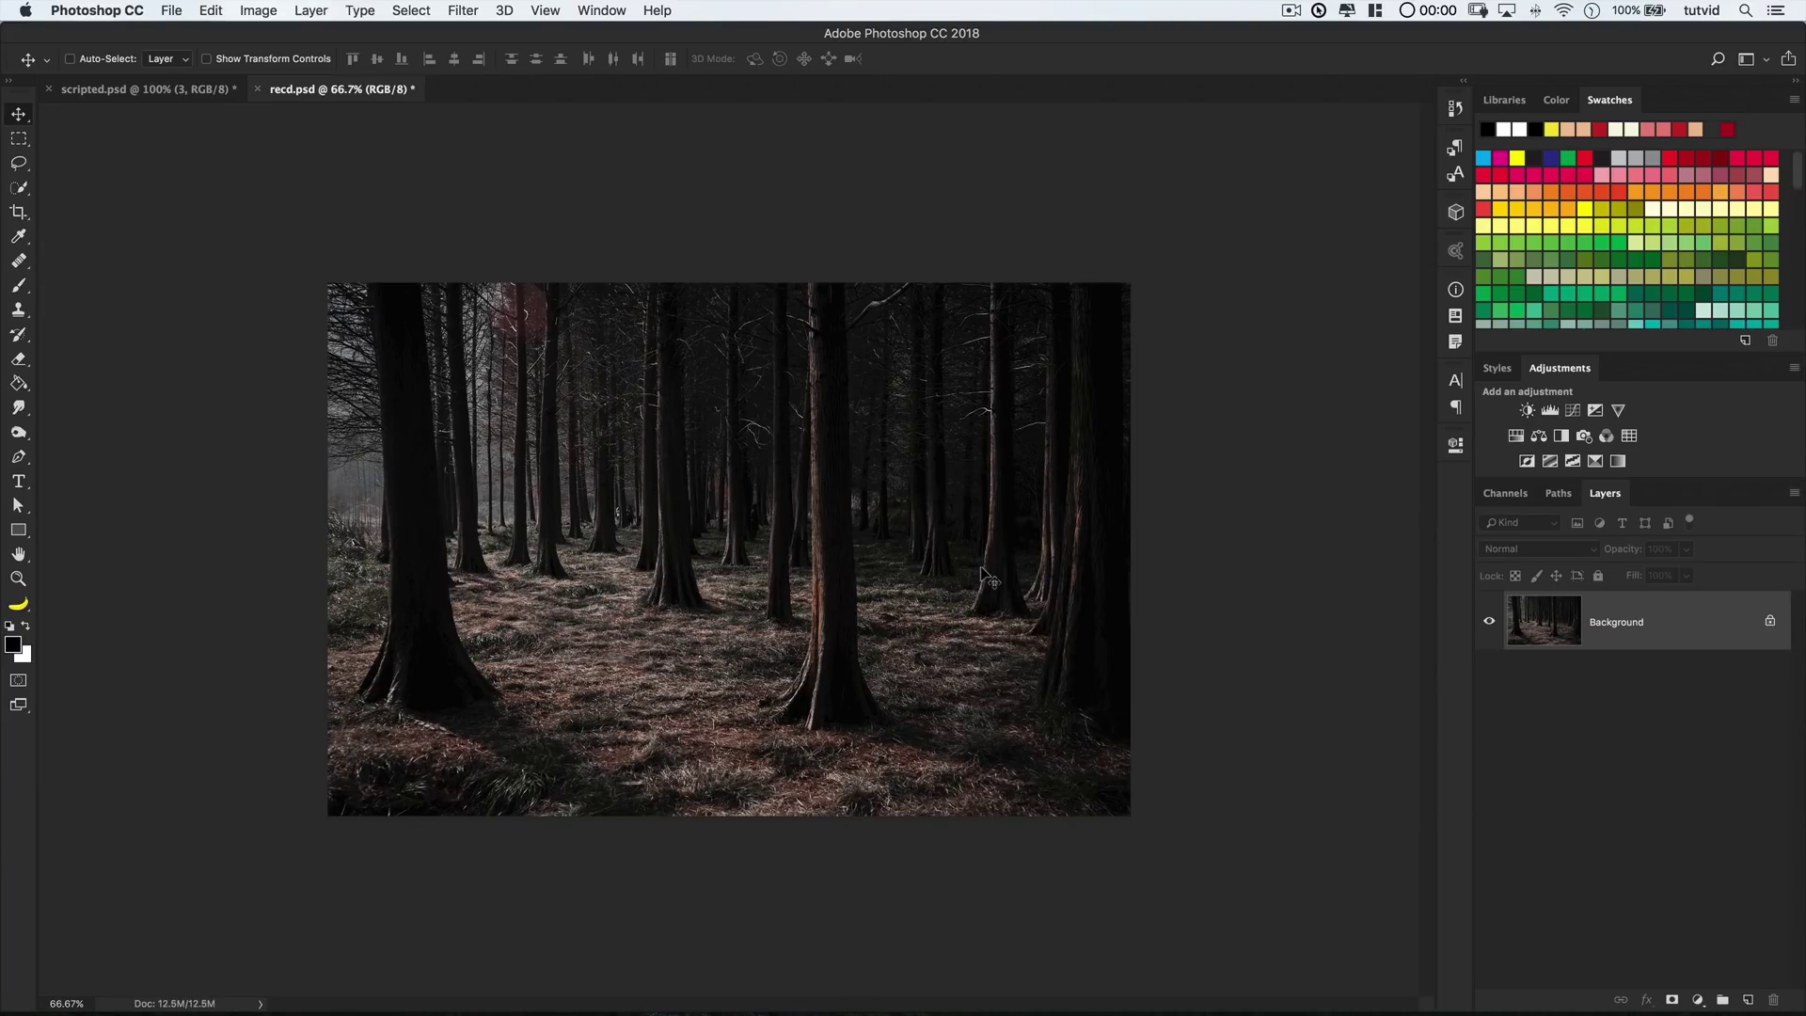
pyautogui.press('super+1')
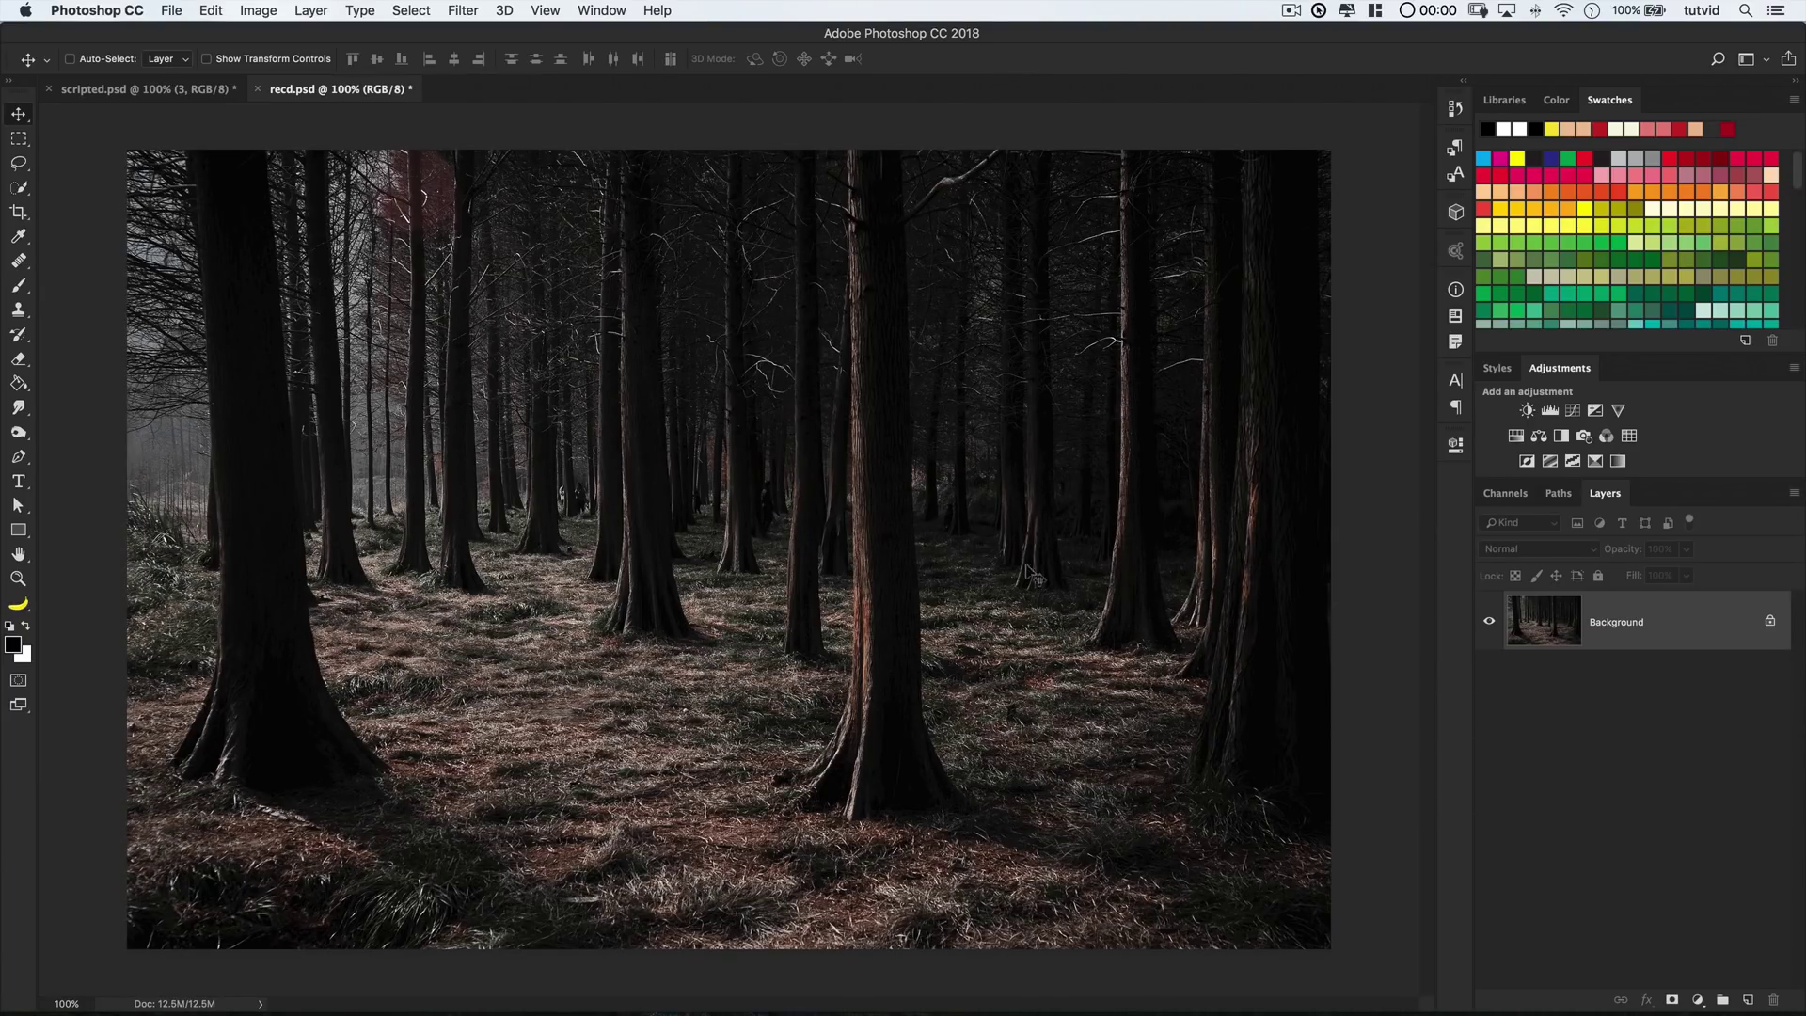
# Darken the forest heavily with a Curves adjustment, then add a Color Balance layer
pyautogui.click(1572, 411)
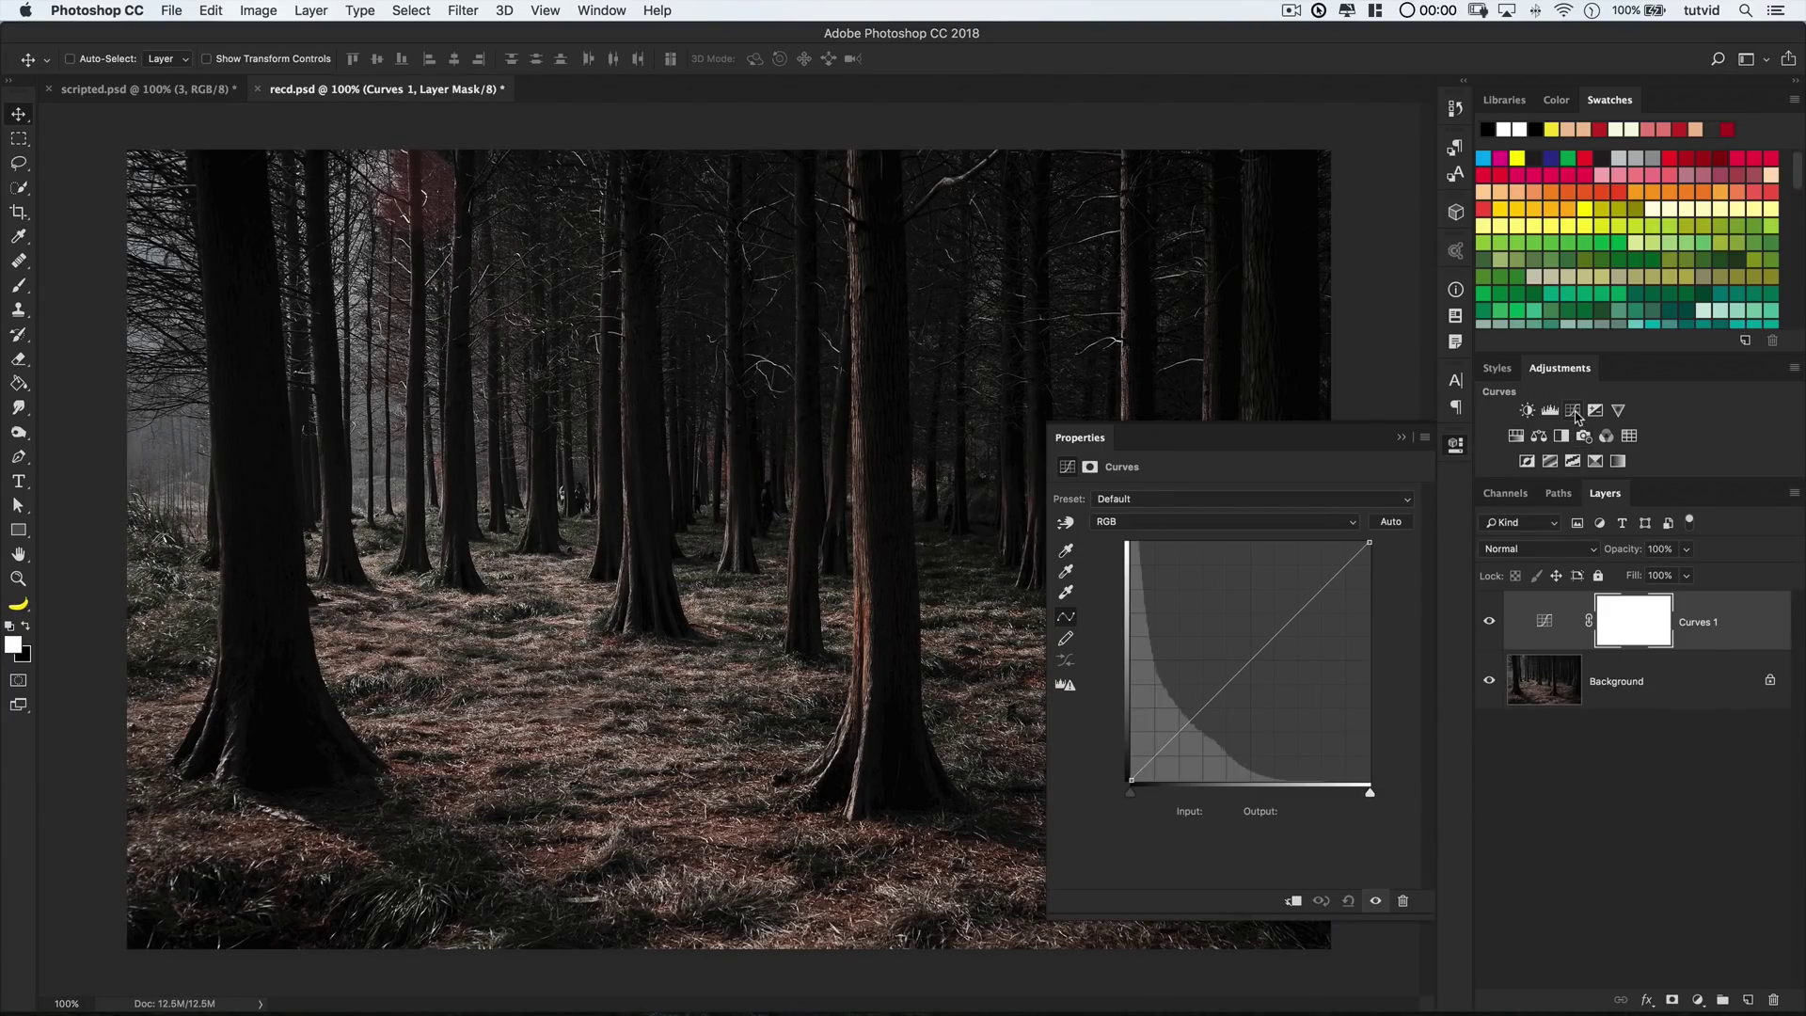
pyautogui.moveTo(1369, 544); pyautogui.dragTo(1369, 717)
pyautogui.click(1208, 763)
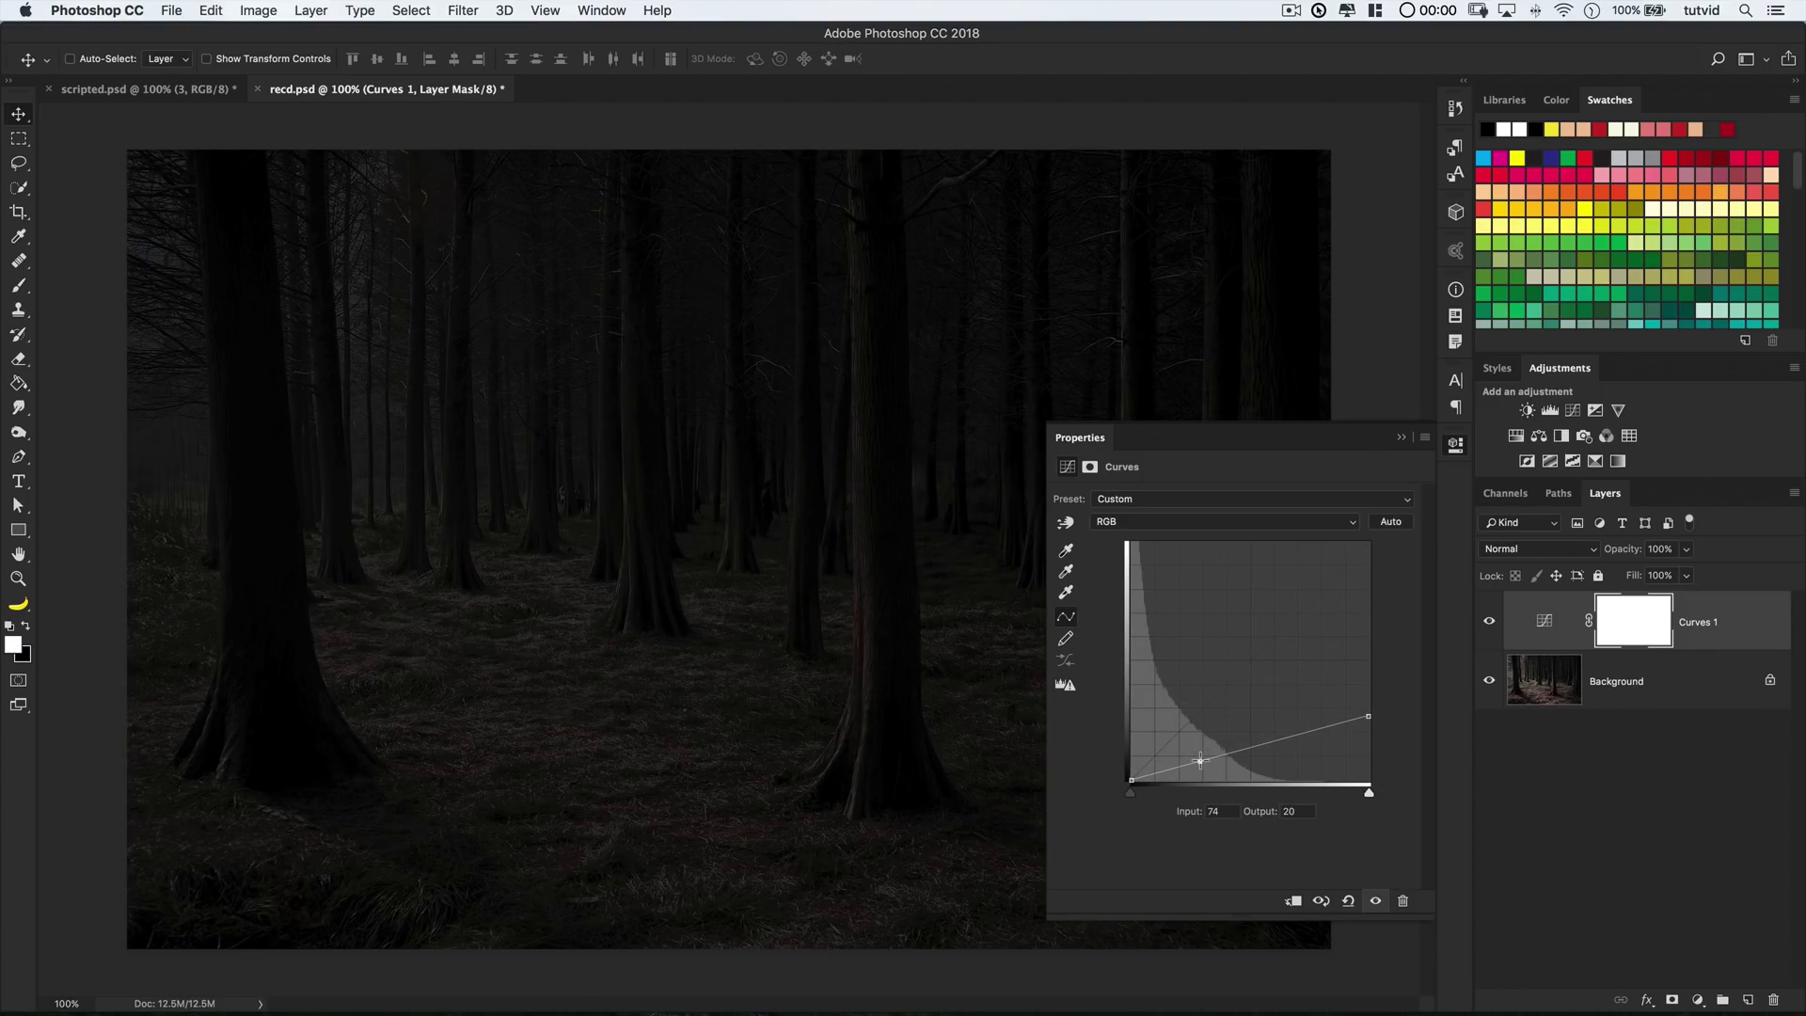
pyautogui.click(1458, 448)
pyautogui.click(1540, 442)
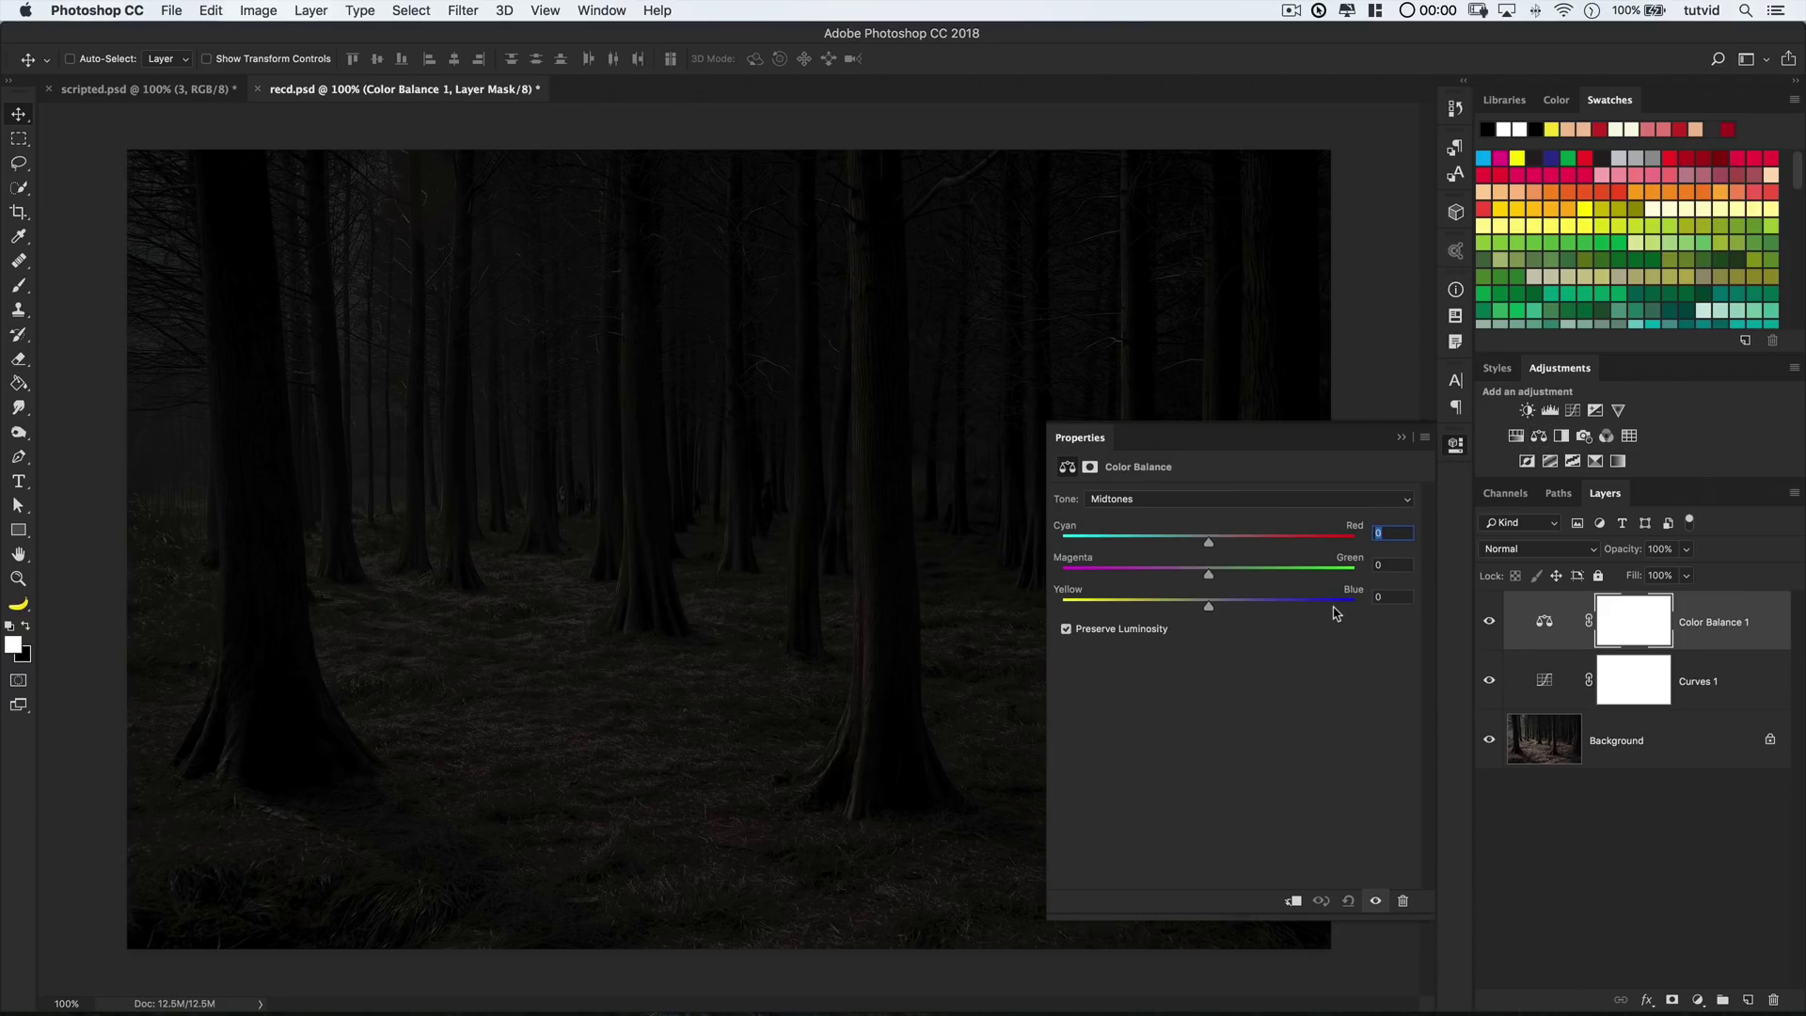
pyautogui.write('20')
# Set Color Balance midtones to -20/5/10 and shadows to -15/0/10
pyautogui.press('Tab')
pyautogui.write('0')
pyautogui.click(1231, 500)
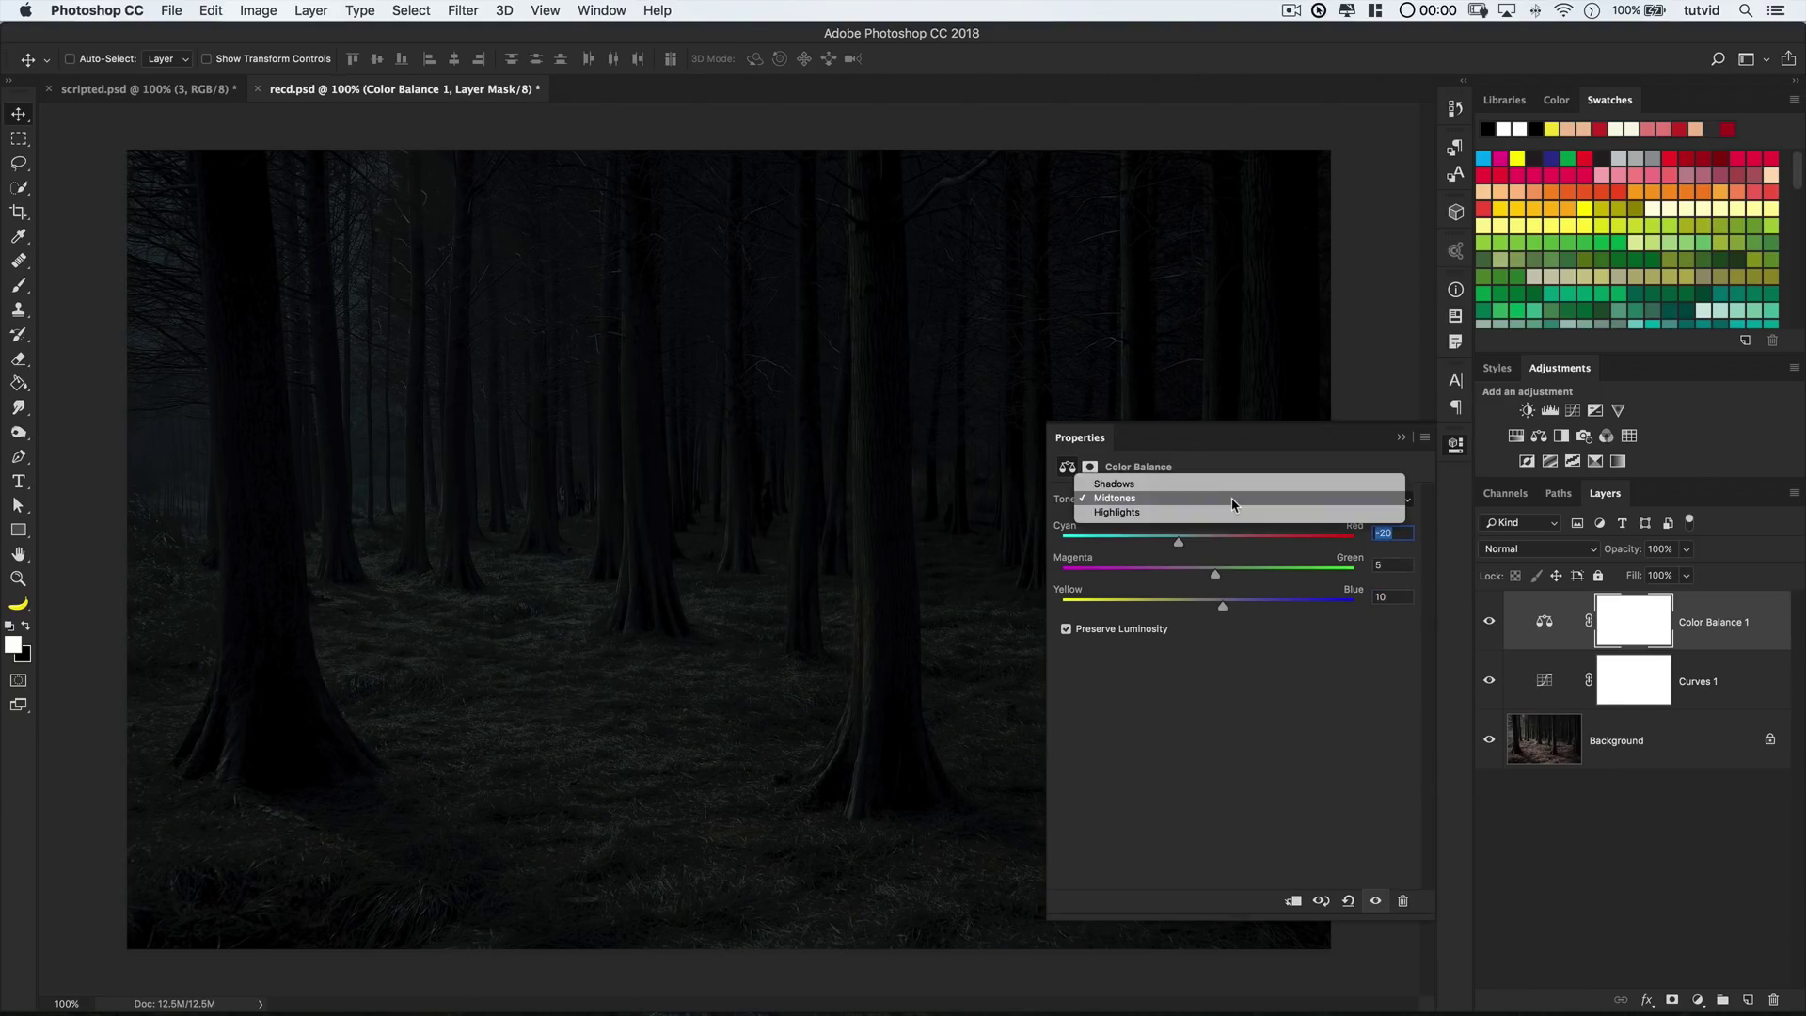
pyautogui.click(1376, 532)
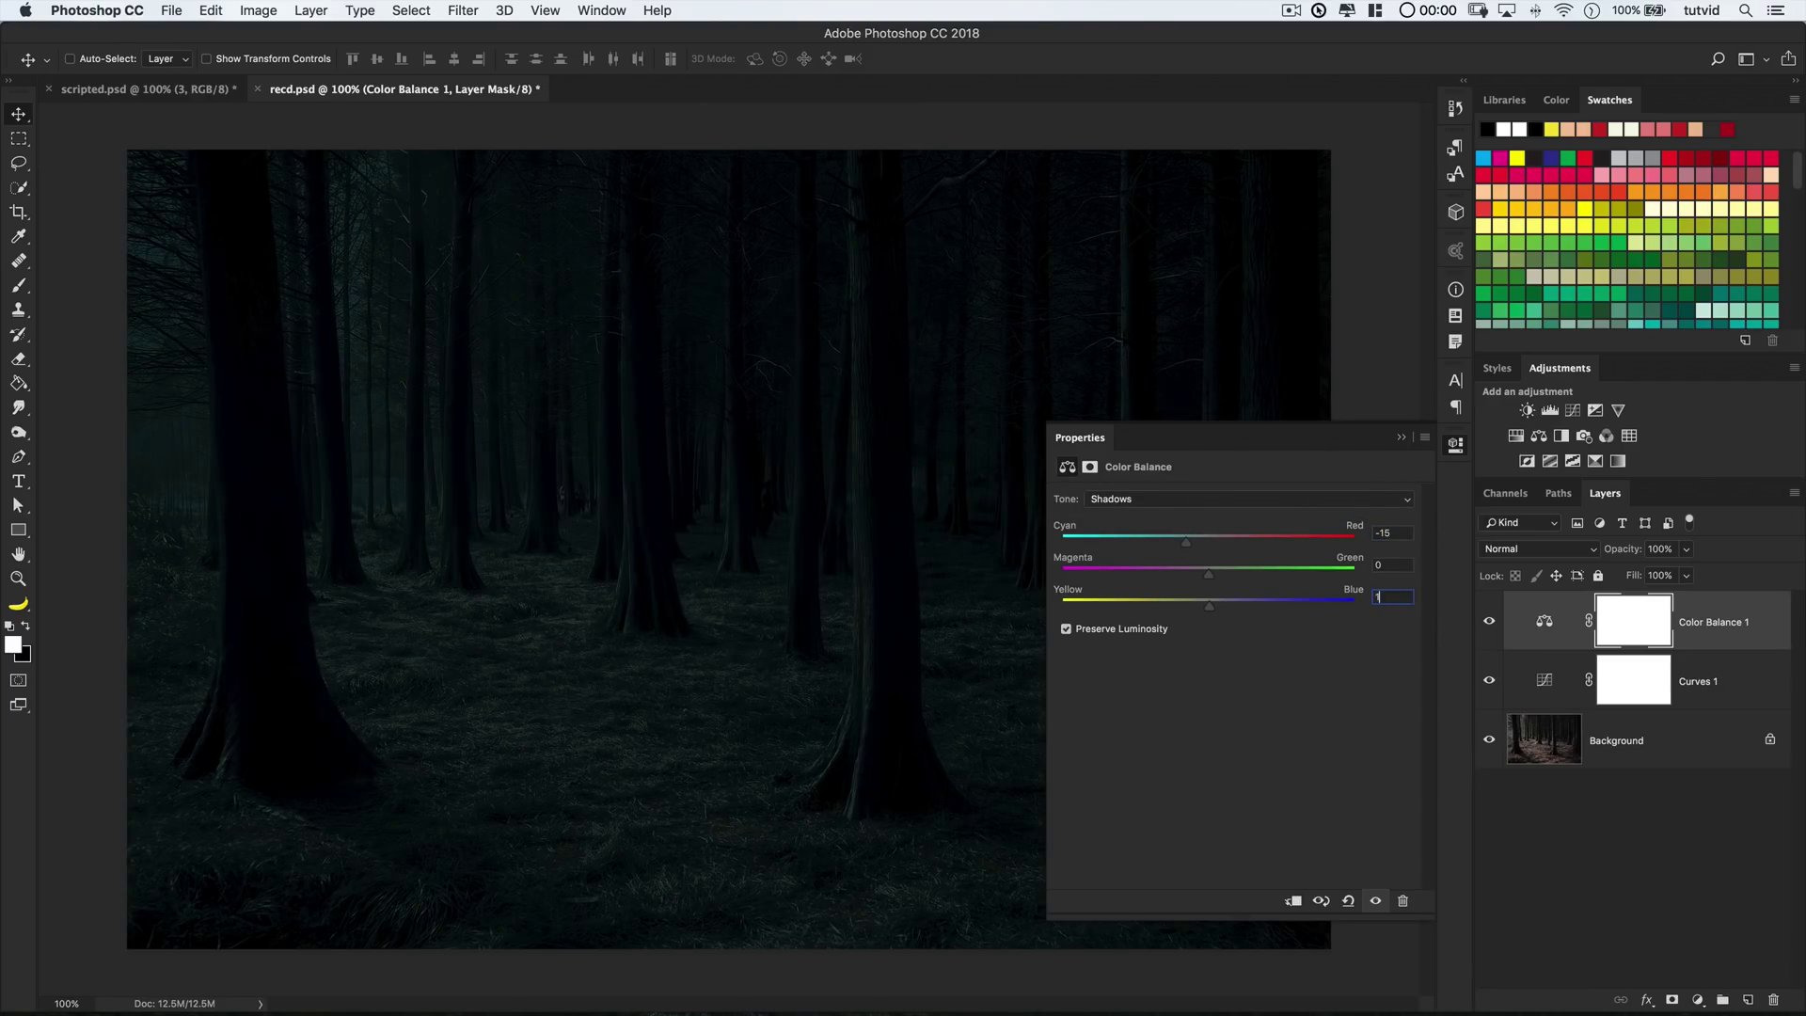
pyautogui.write('0')
pyautogui.press('Tab')
# Set the Color Balance highlights to 20/5/-5 and close the Properties panel
pyautogui.click(1259, 501)
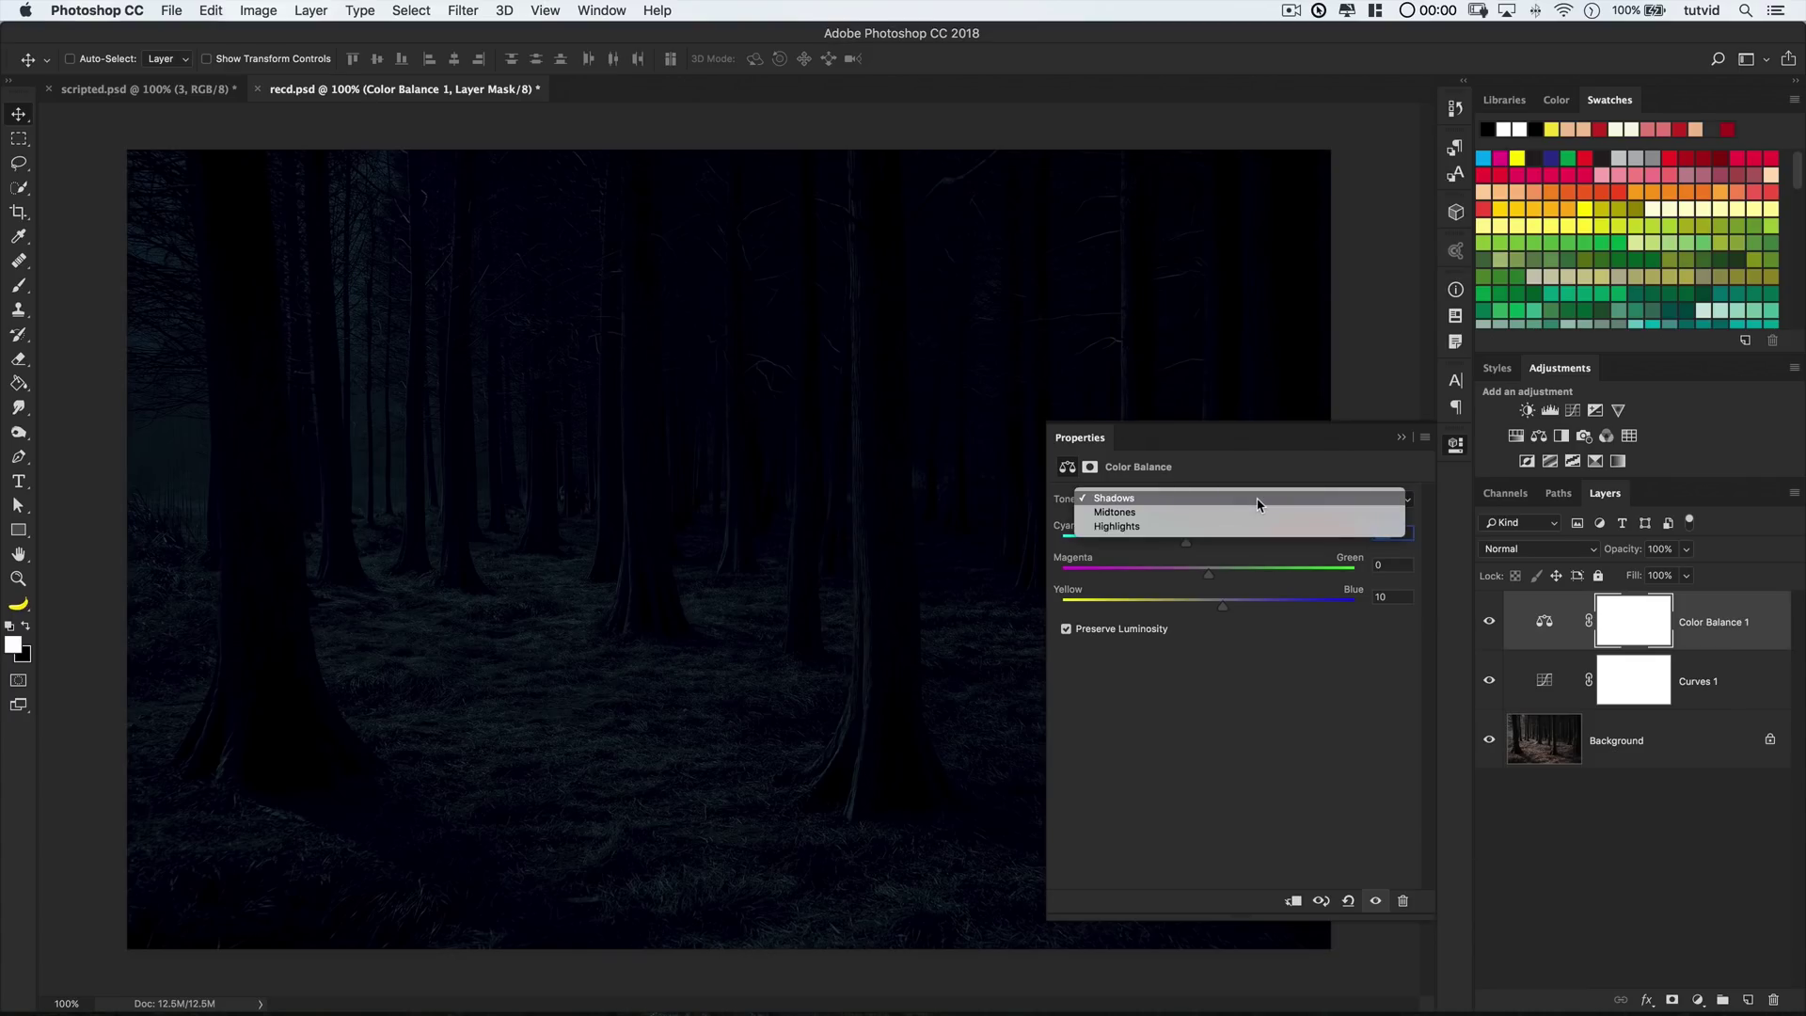
pyautogui.click(1230, 531)
pyautogui.write('20')
pyautogui.press('Tab')
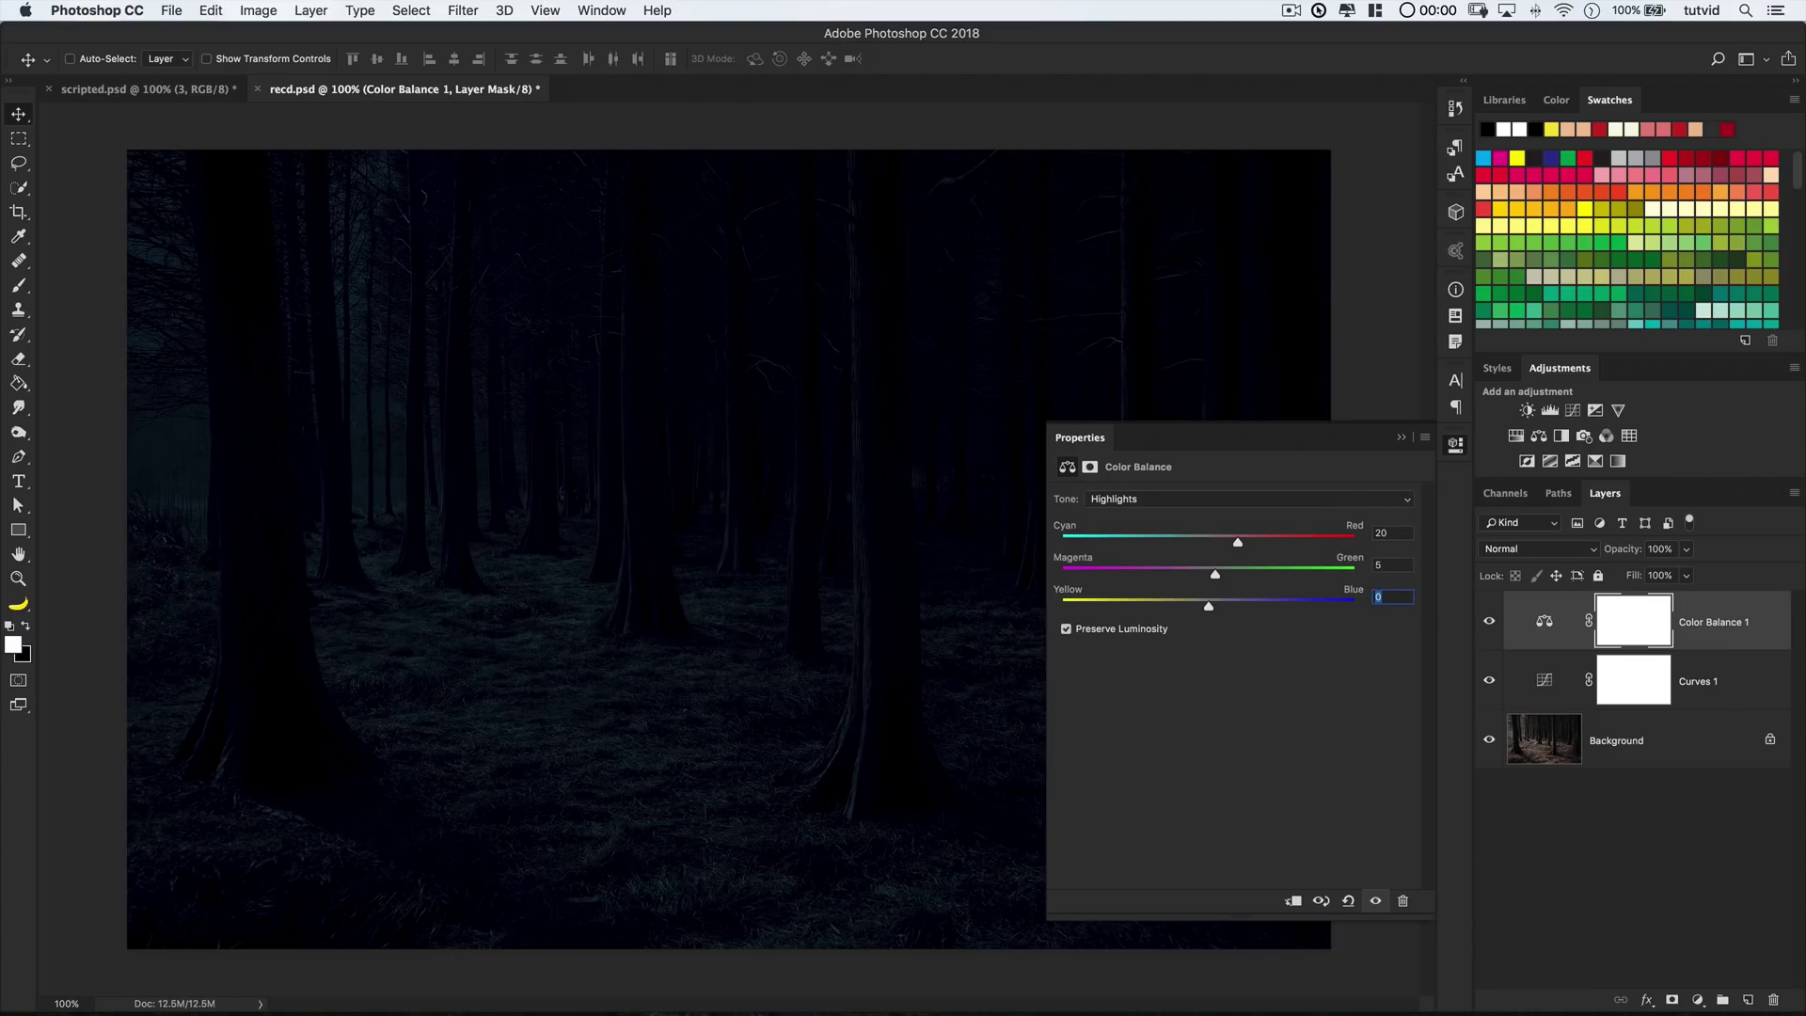
pyautogui.write('5')
pyautogui.click(1457, 446)
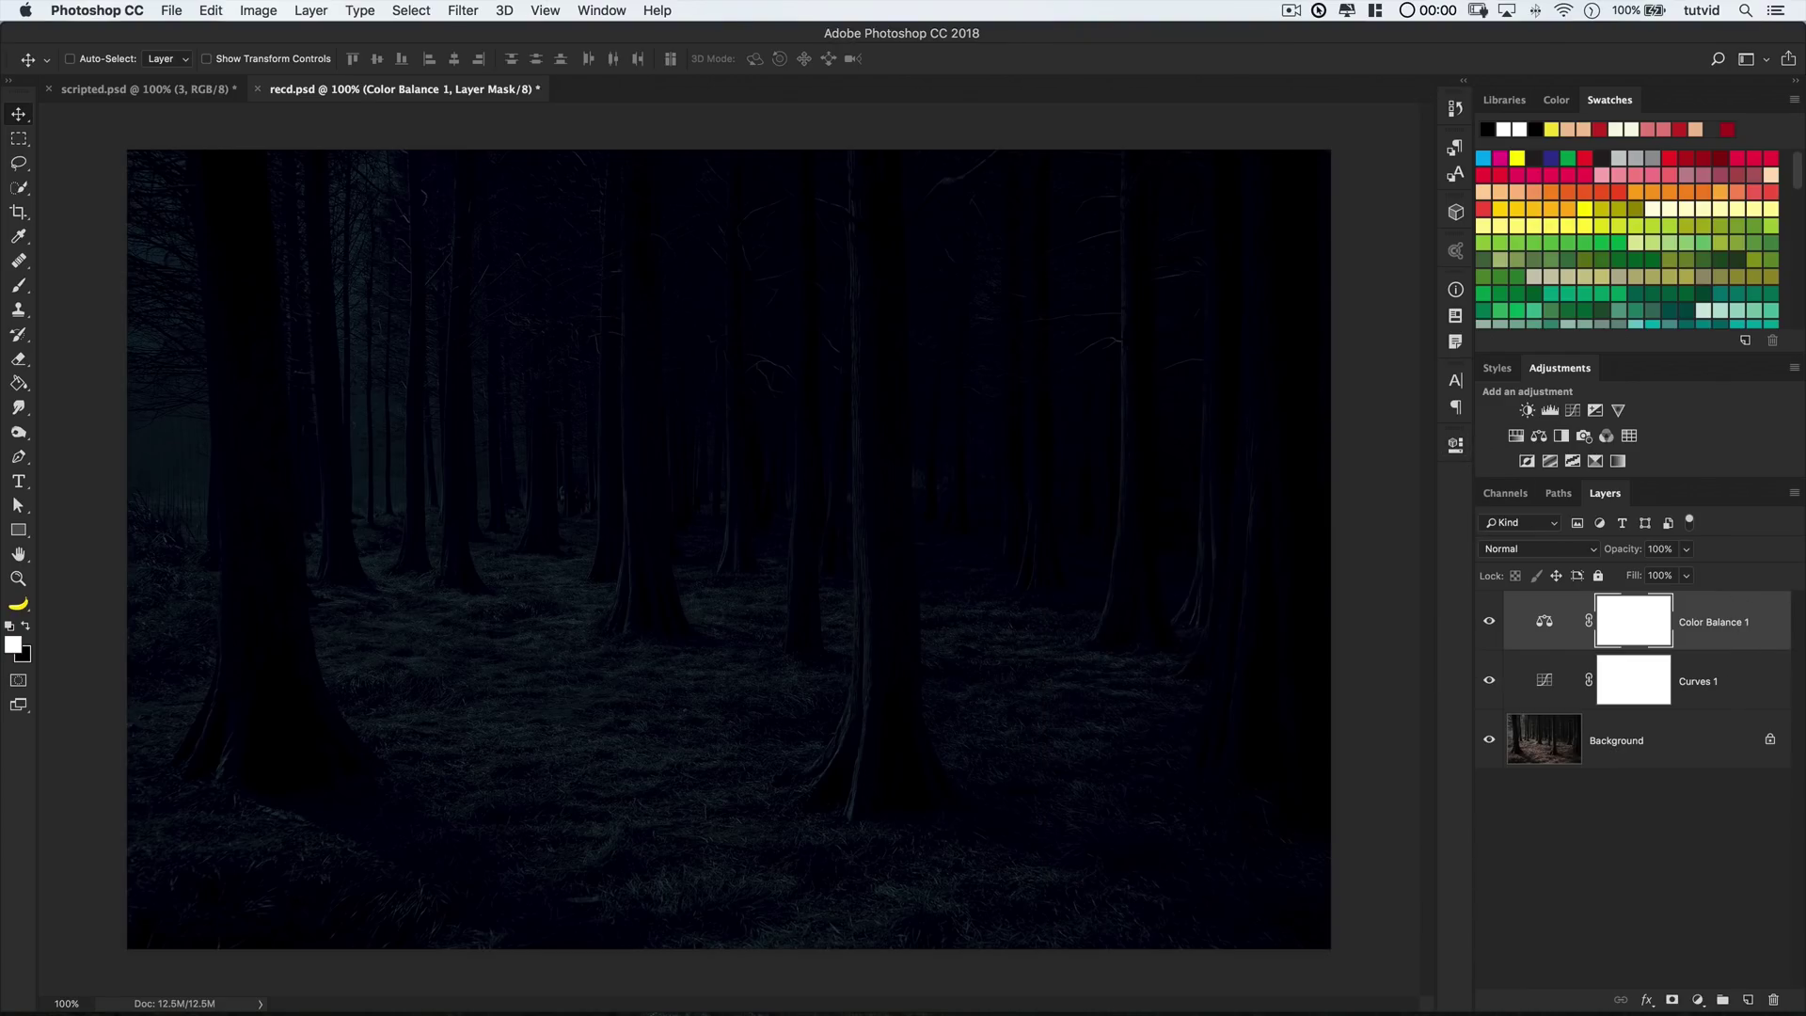
# Type STRANGER in red Benguiat Bold at 330 pt with -80 tracking
pyautogui.click(23, 480)
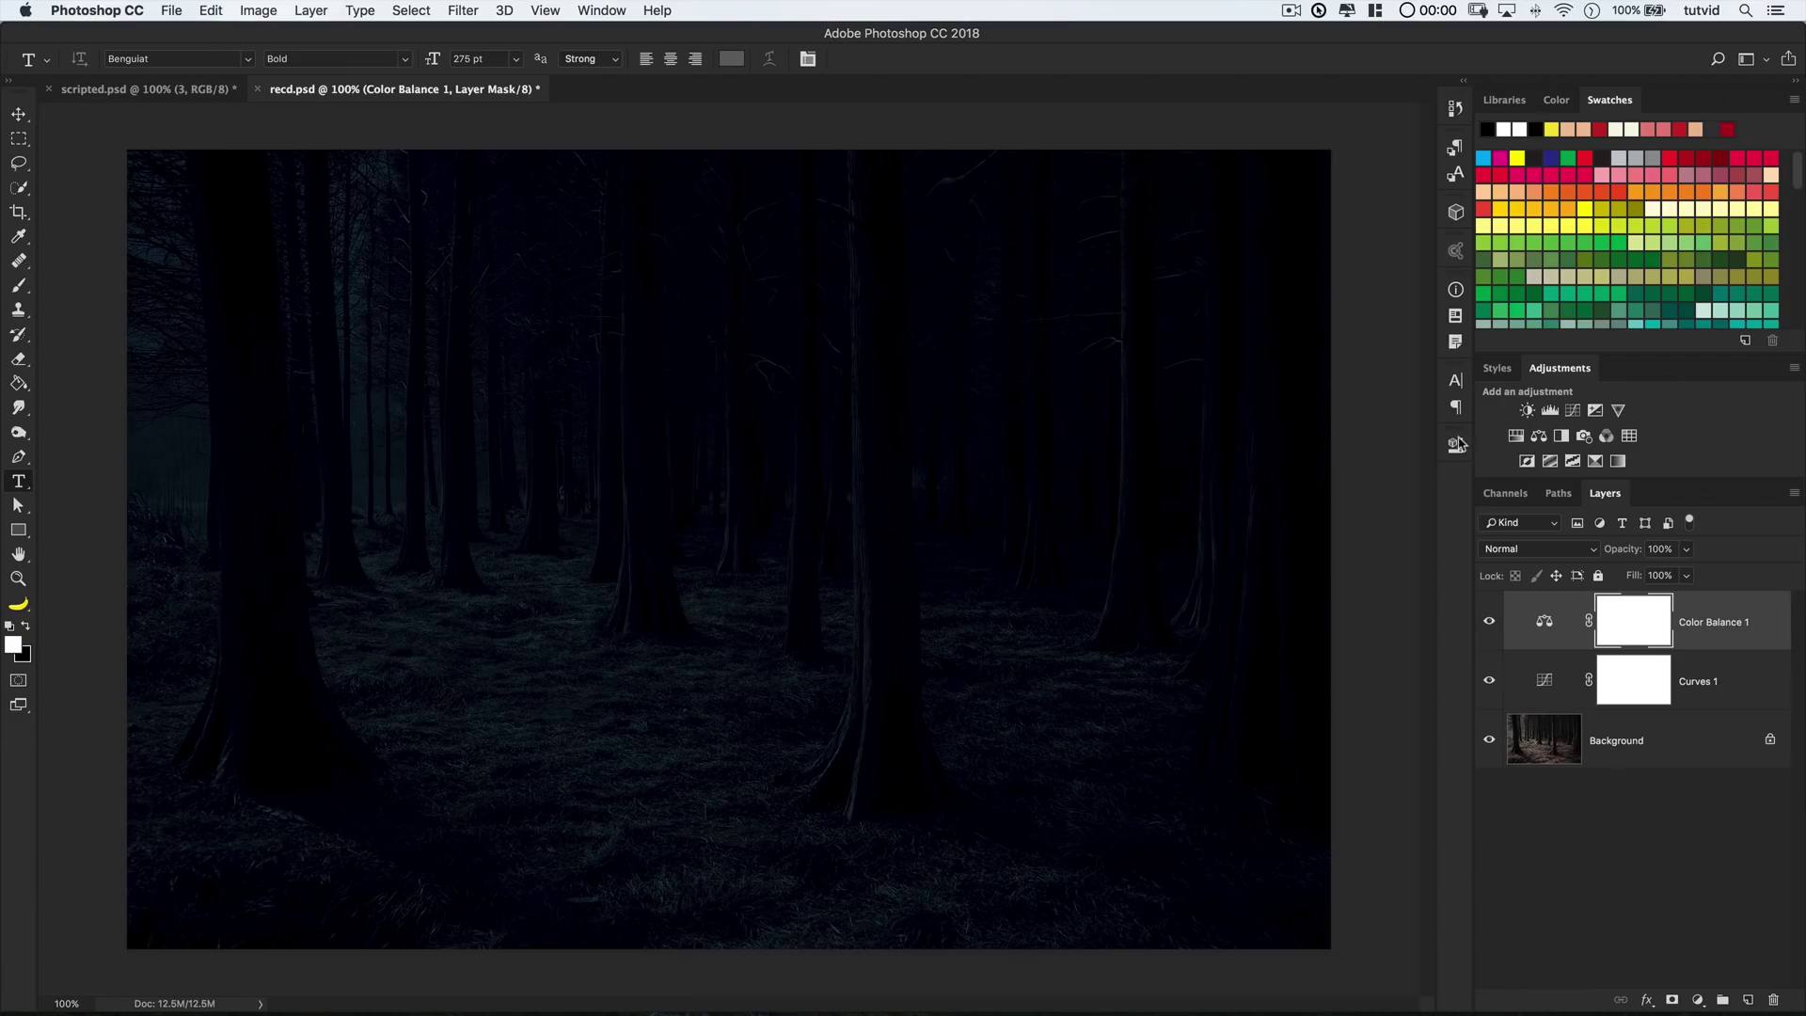
pyautogui.click(1455, 381)
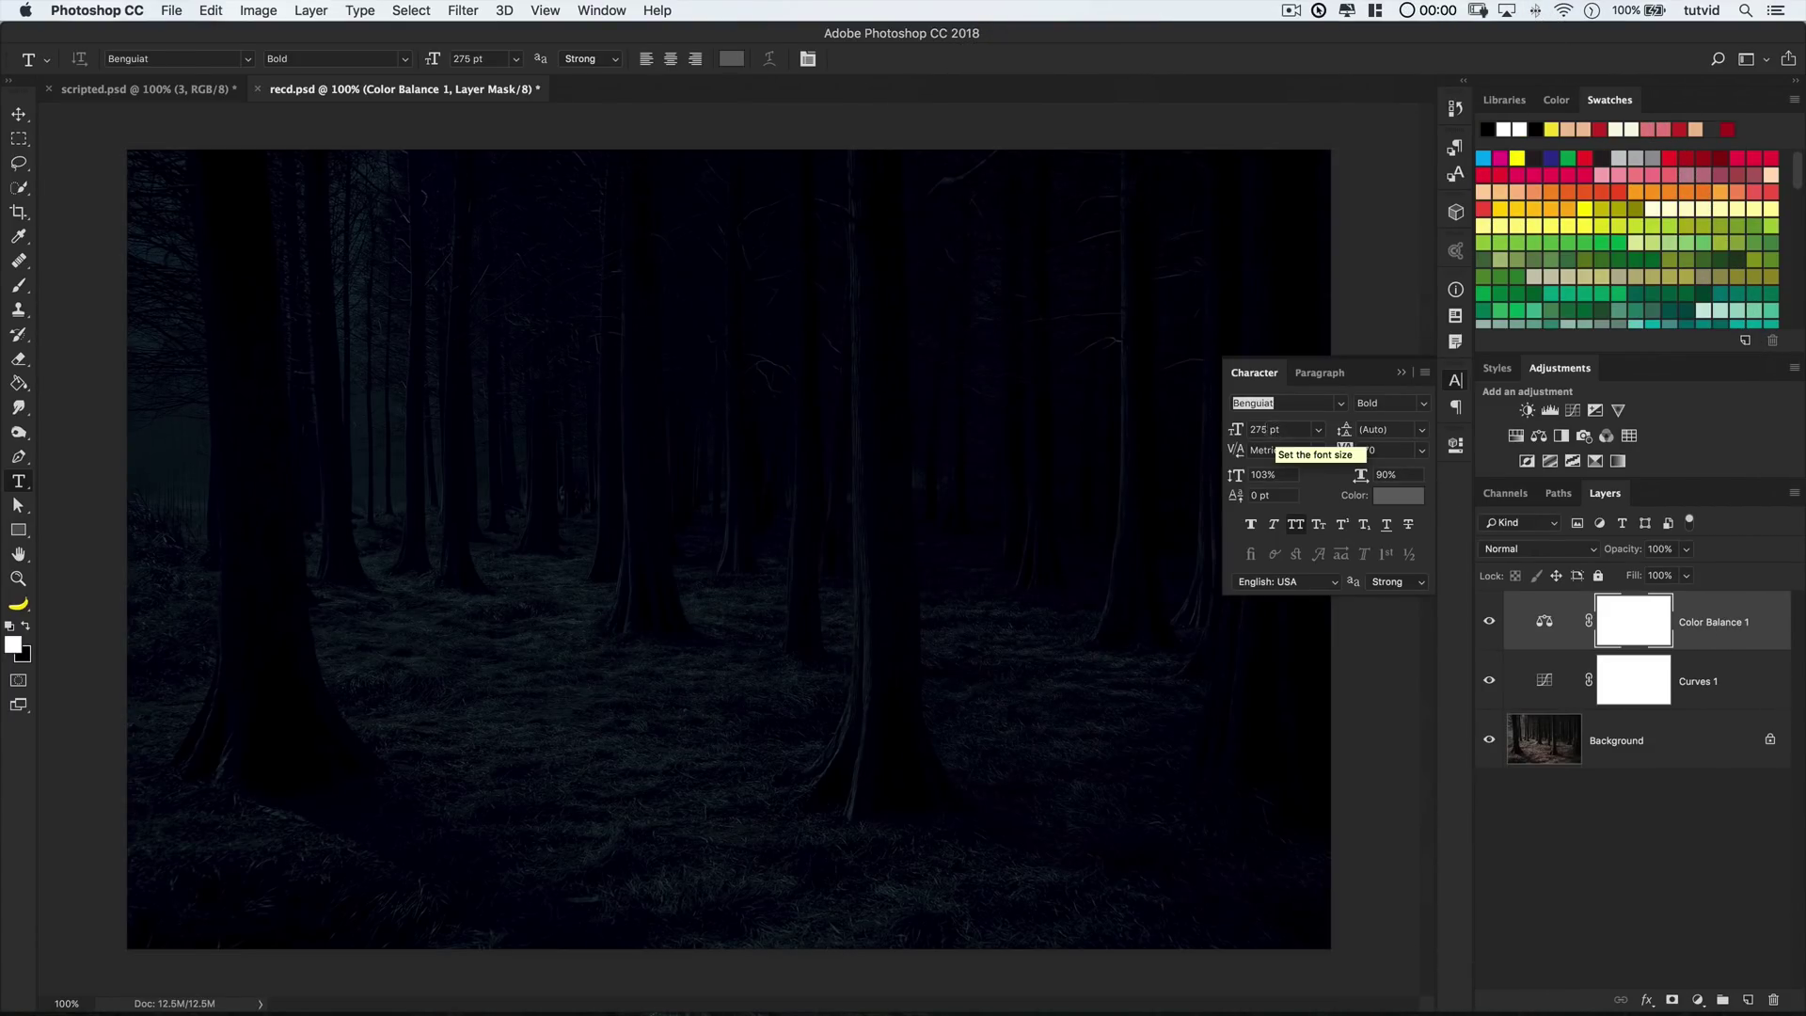
pyautogui.click(1265, 431)
pyautogui.write('330')
pyautogui.press('Tab')
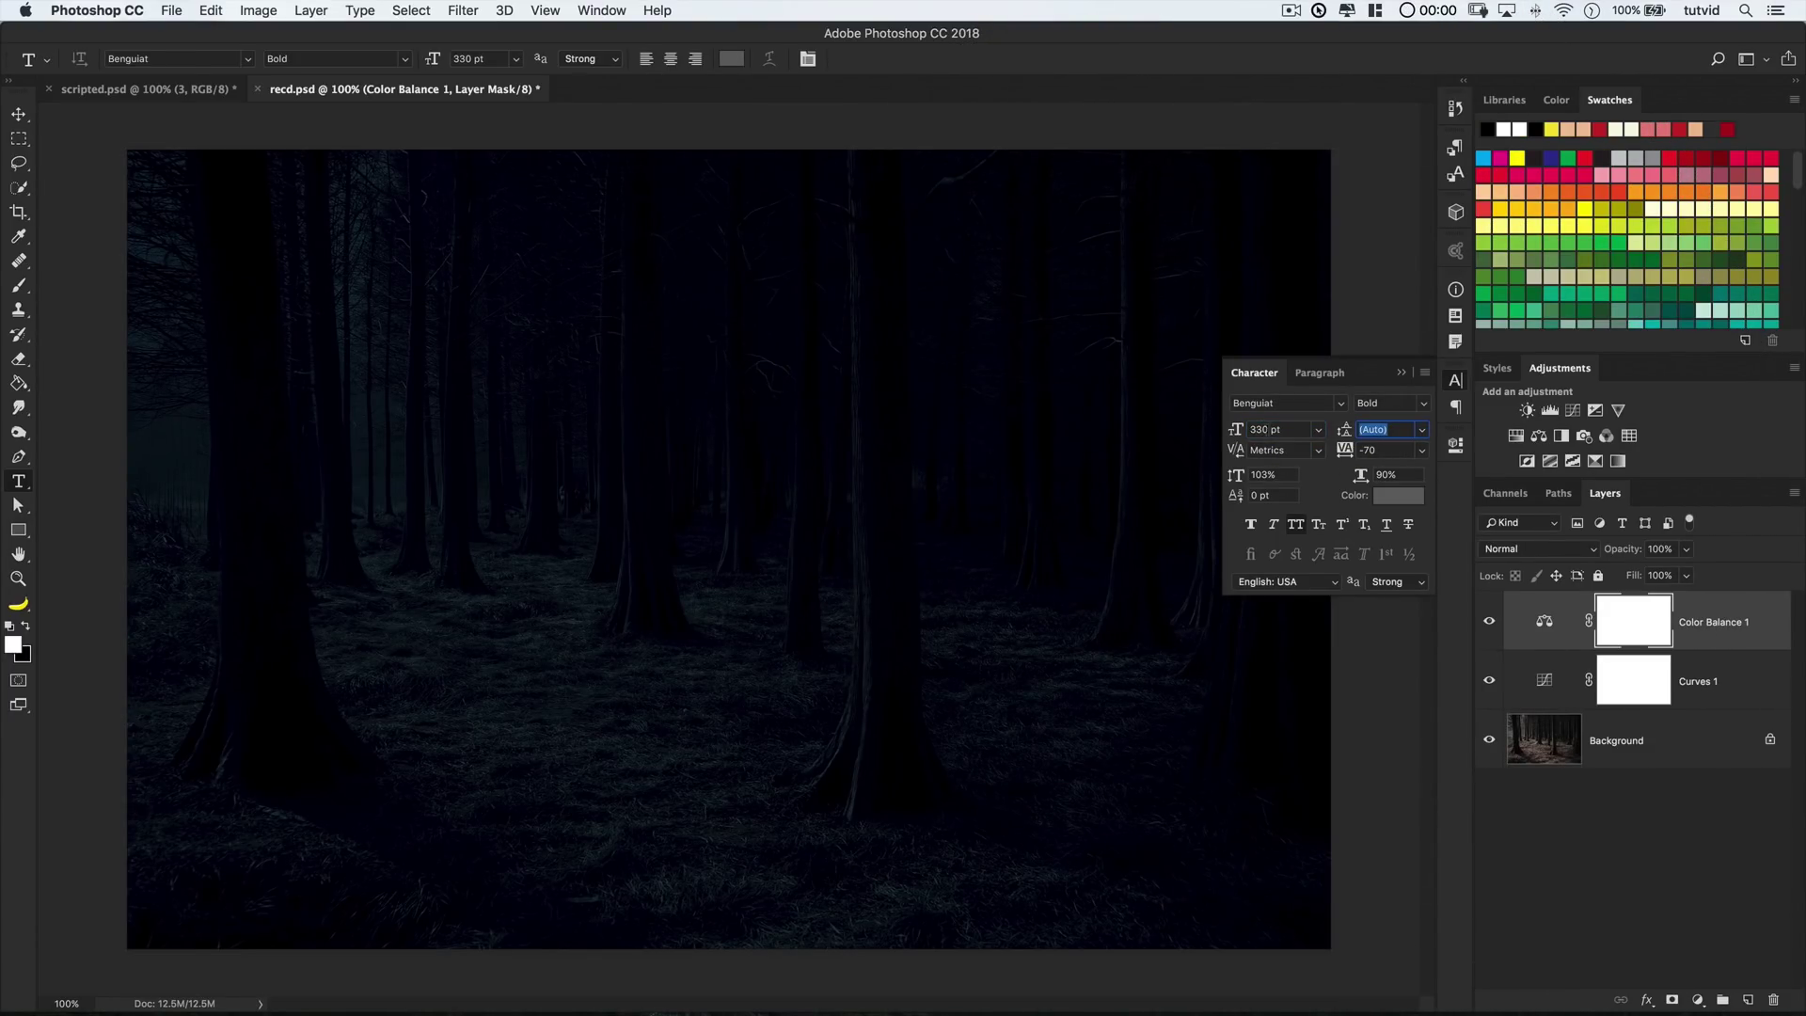
pyautogui.press('Tab')
pyautogui.write('-80')
pyautogui.press('Tab')
pyautogui.write('100')
pyautogui.press('Tab')
pyautogui.write('83')
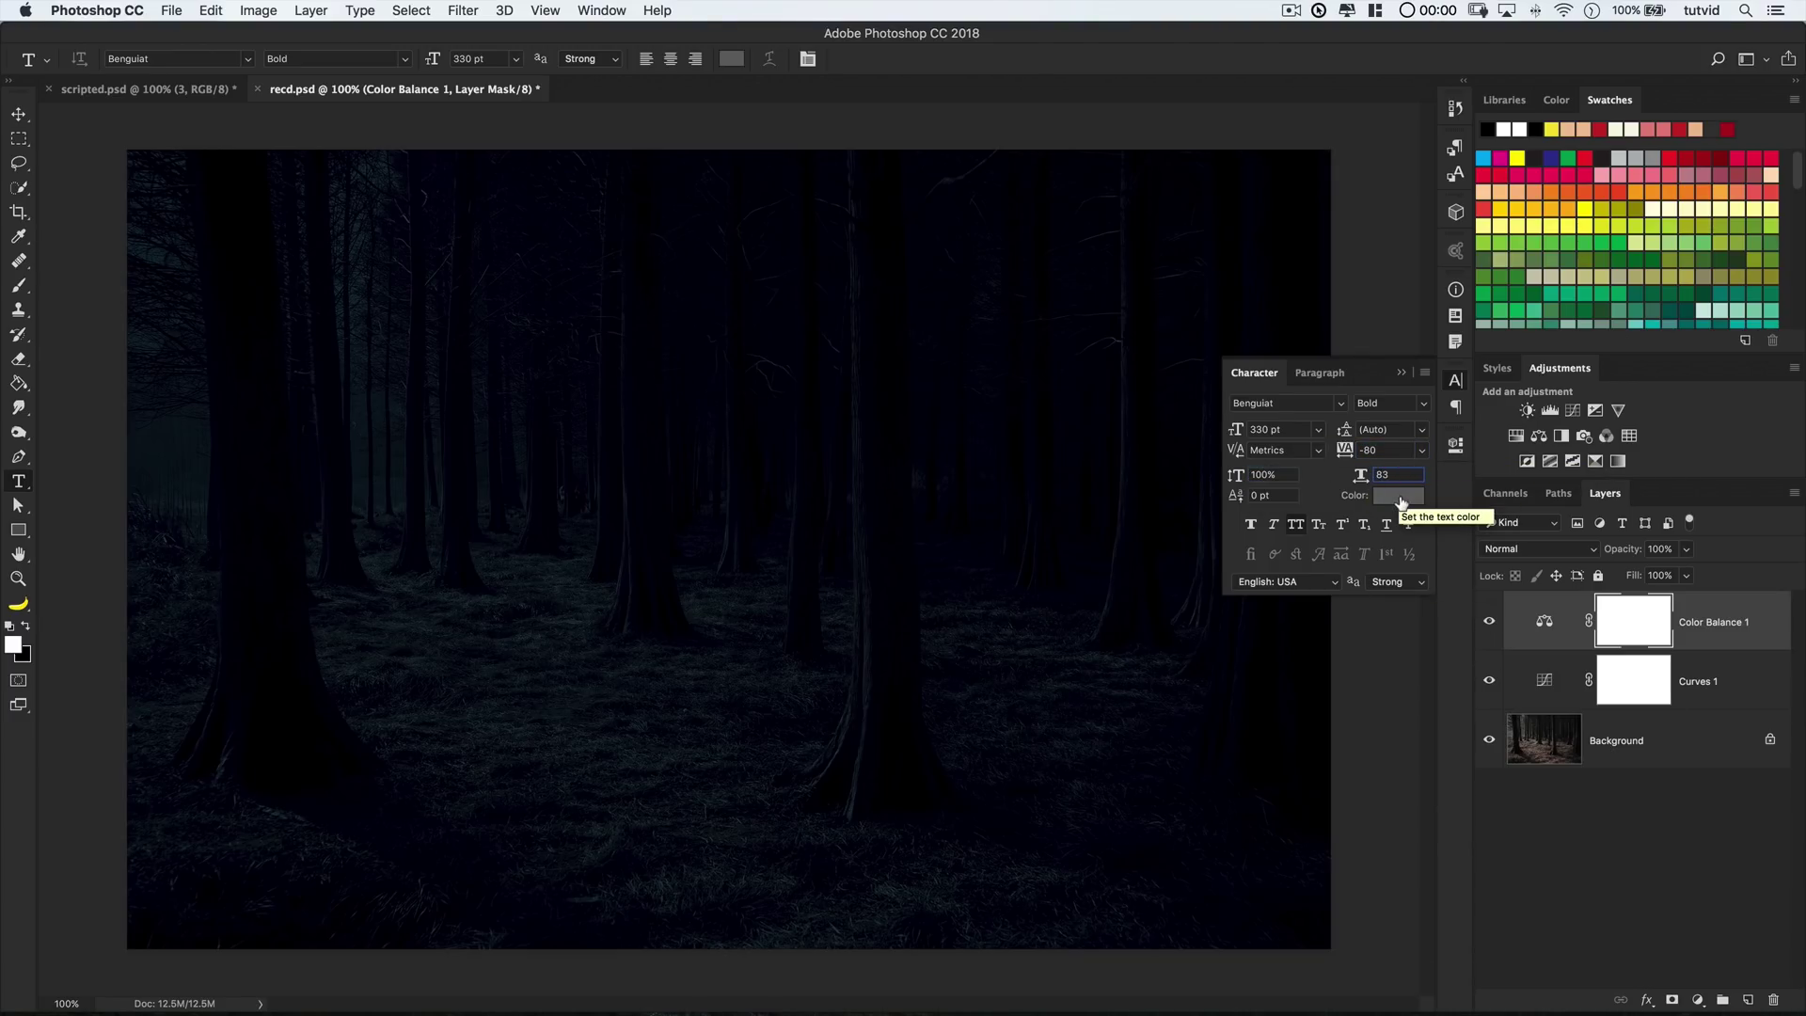
pyautogui.click(622, 541)
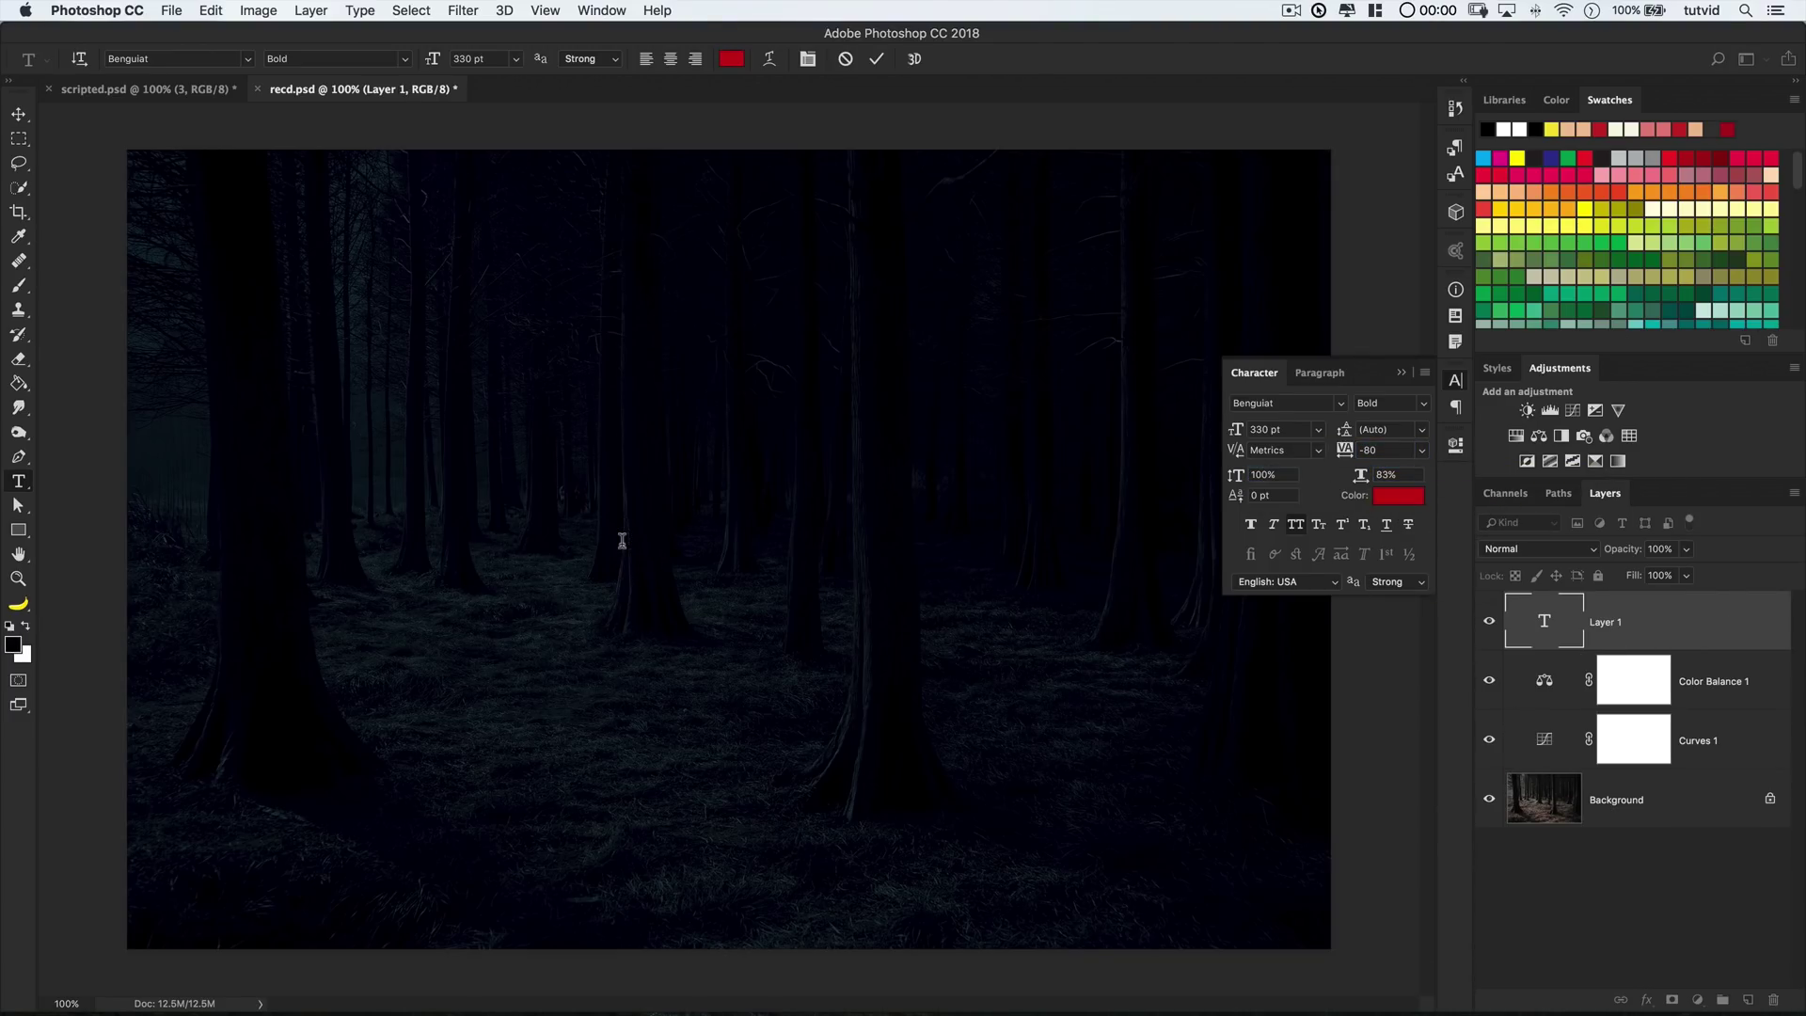
pyautogui.write('STRANG')
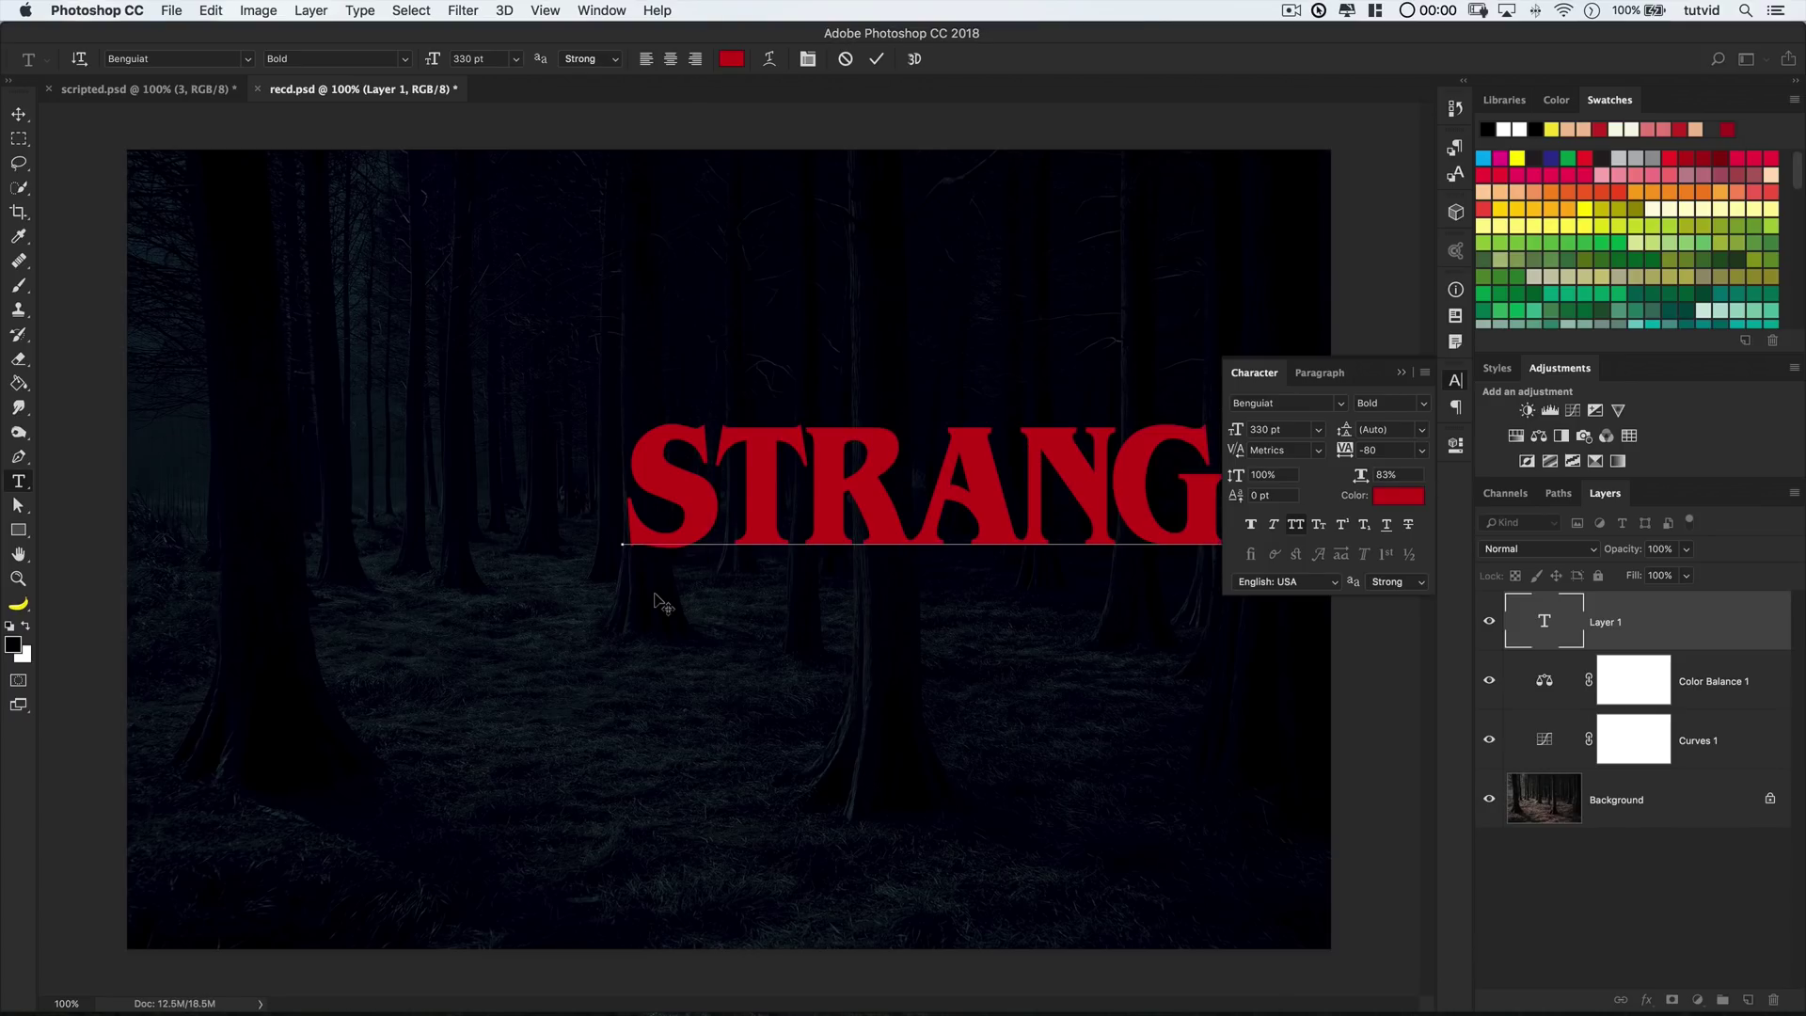
pyautogui.hotkey('ctrl', 'Return')
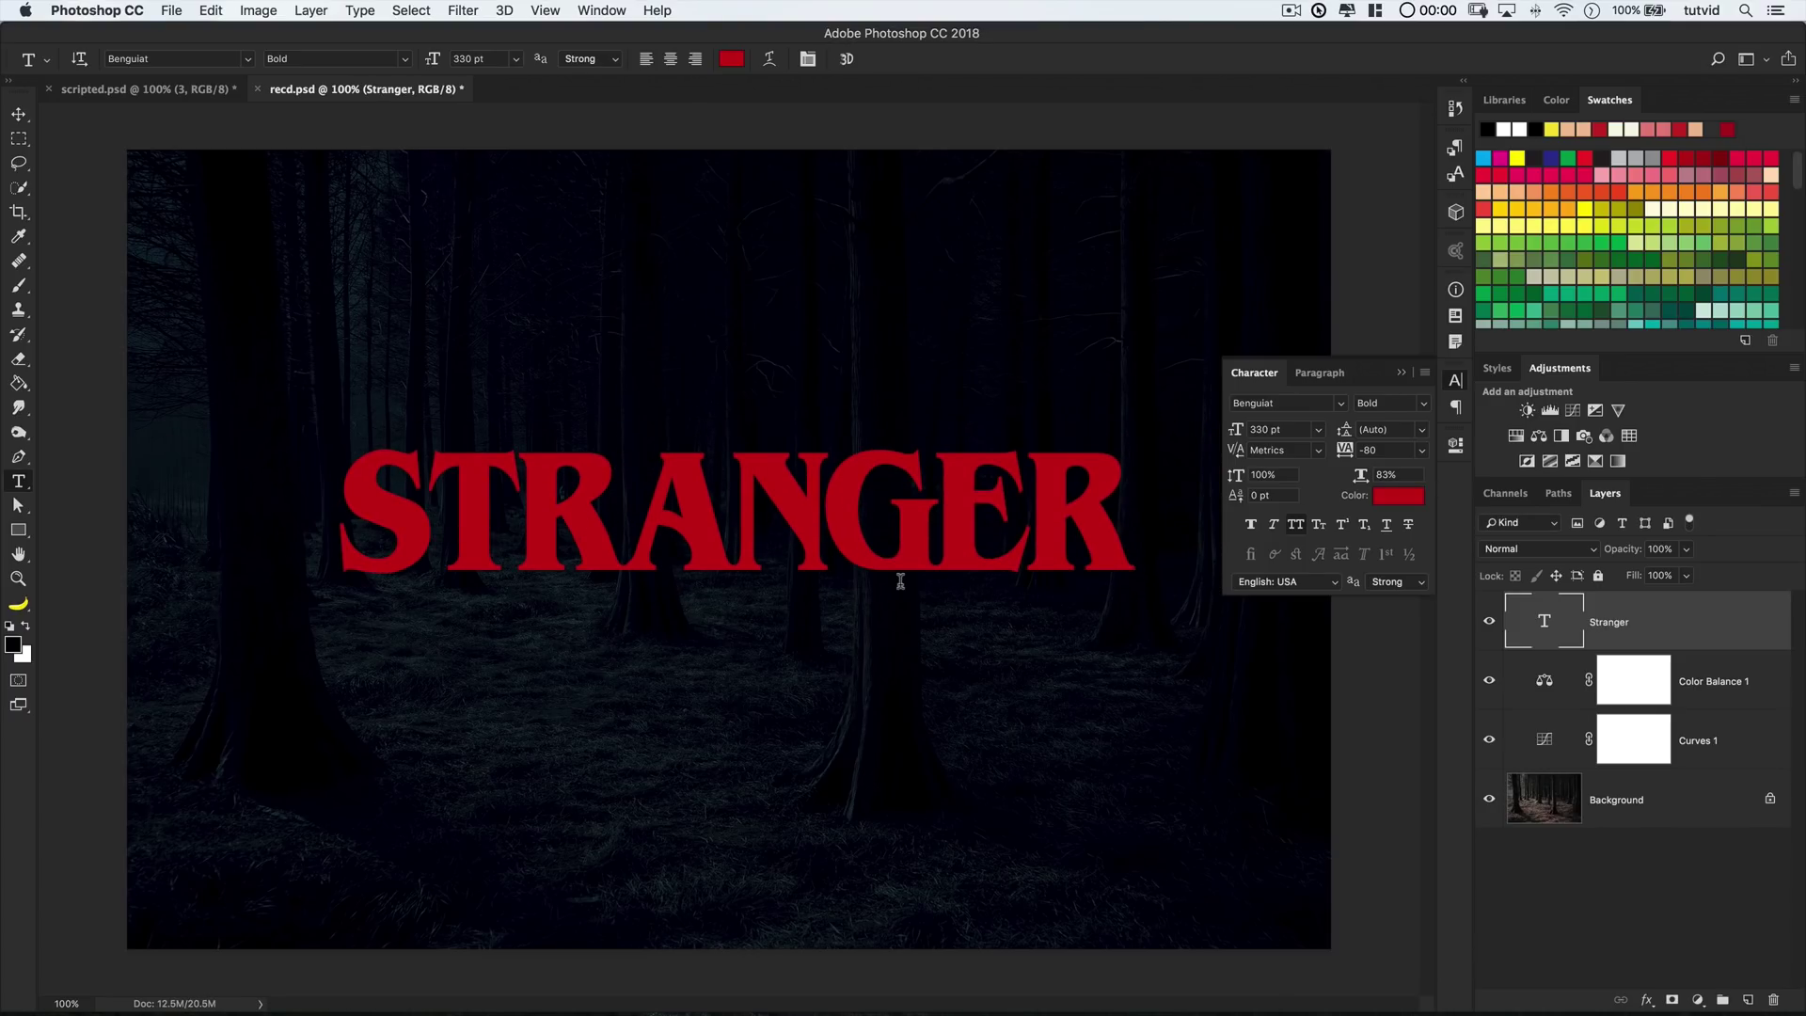
# Enlarge the first S to 418 pt with a -60 pt baseline shift
pyautogui.doubleClick(792, 491)
pyautogui.press('Left')
pyautogui.hotkey('shift', 'Right')
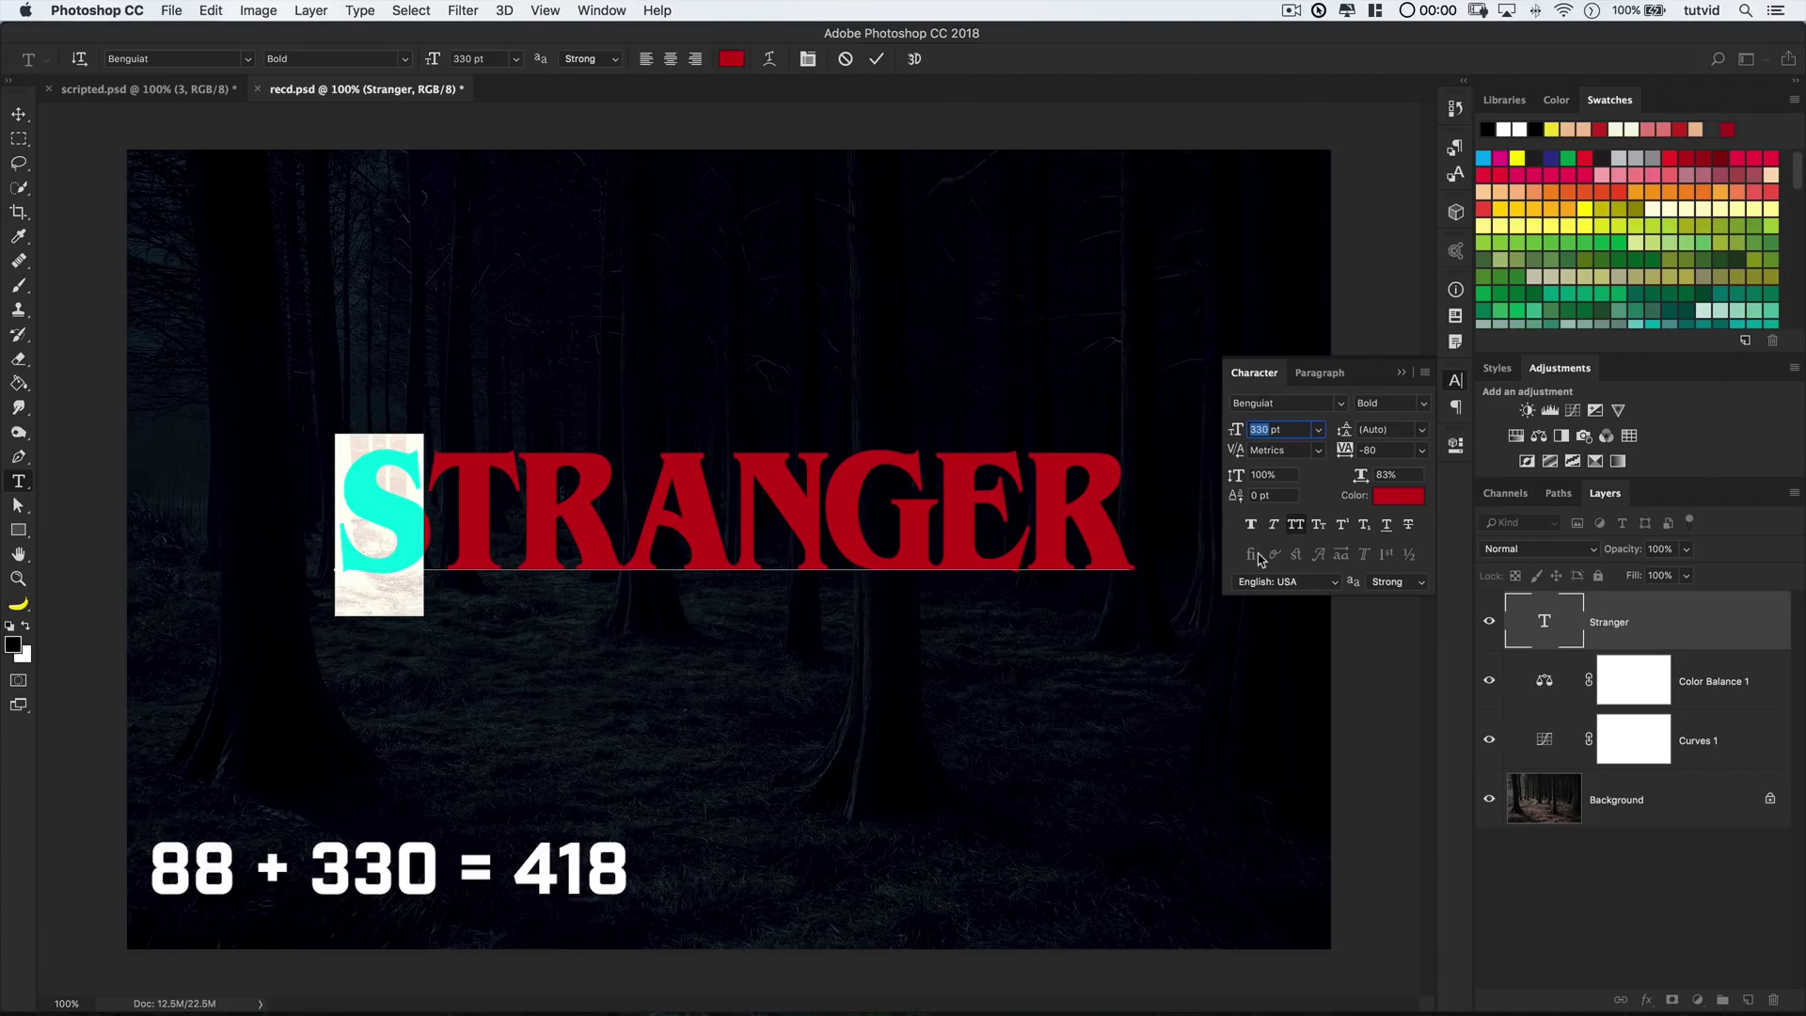
pyautogui.write('418')
pyautogui.press('Tab')
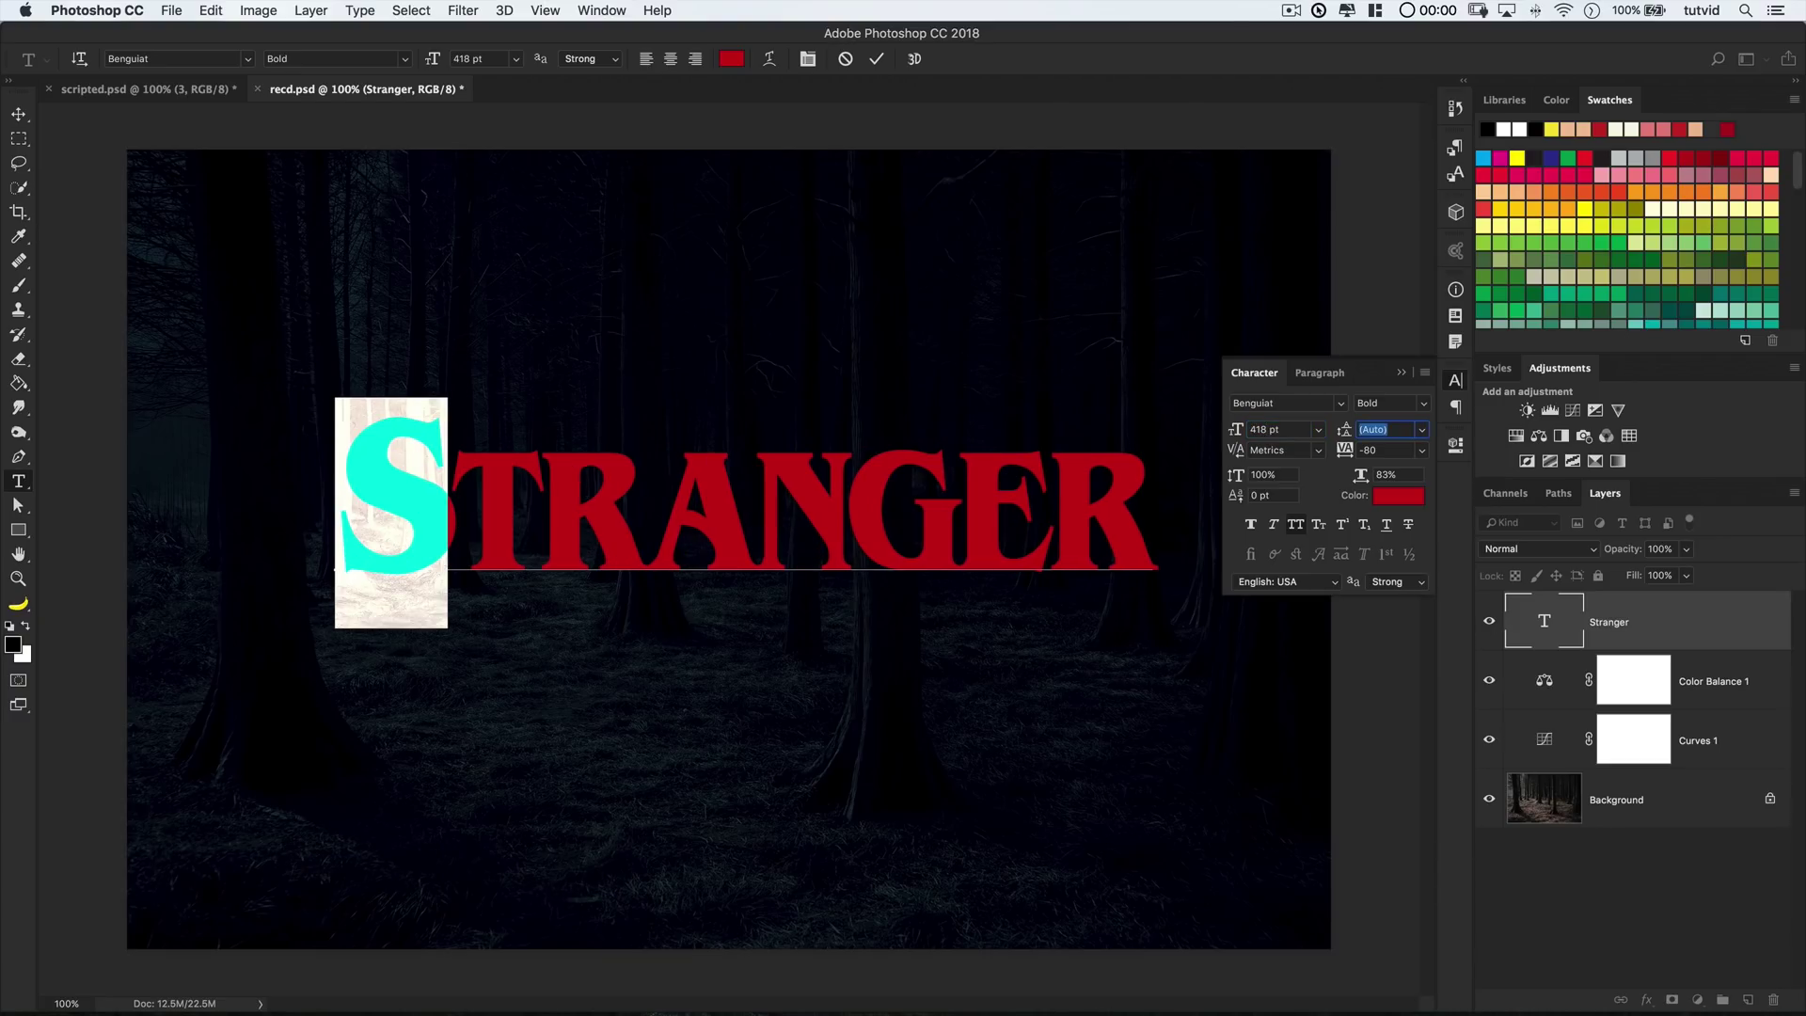
pyautogui.click(1236, 498)
pyautogui.write('-60')
pyautogui.press('Tab')
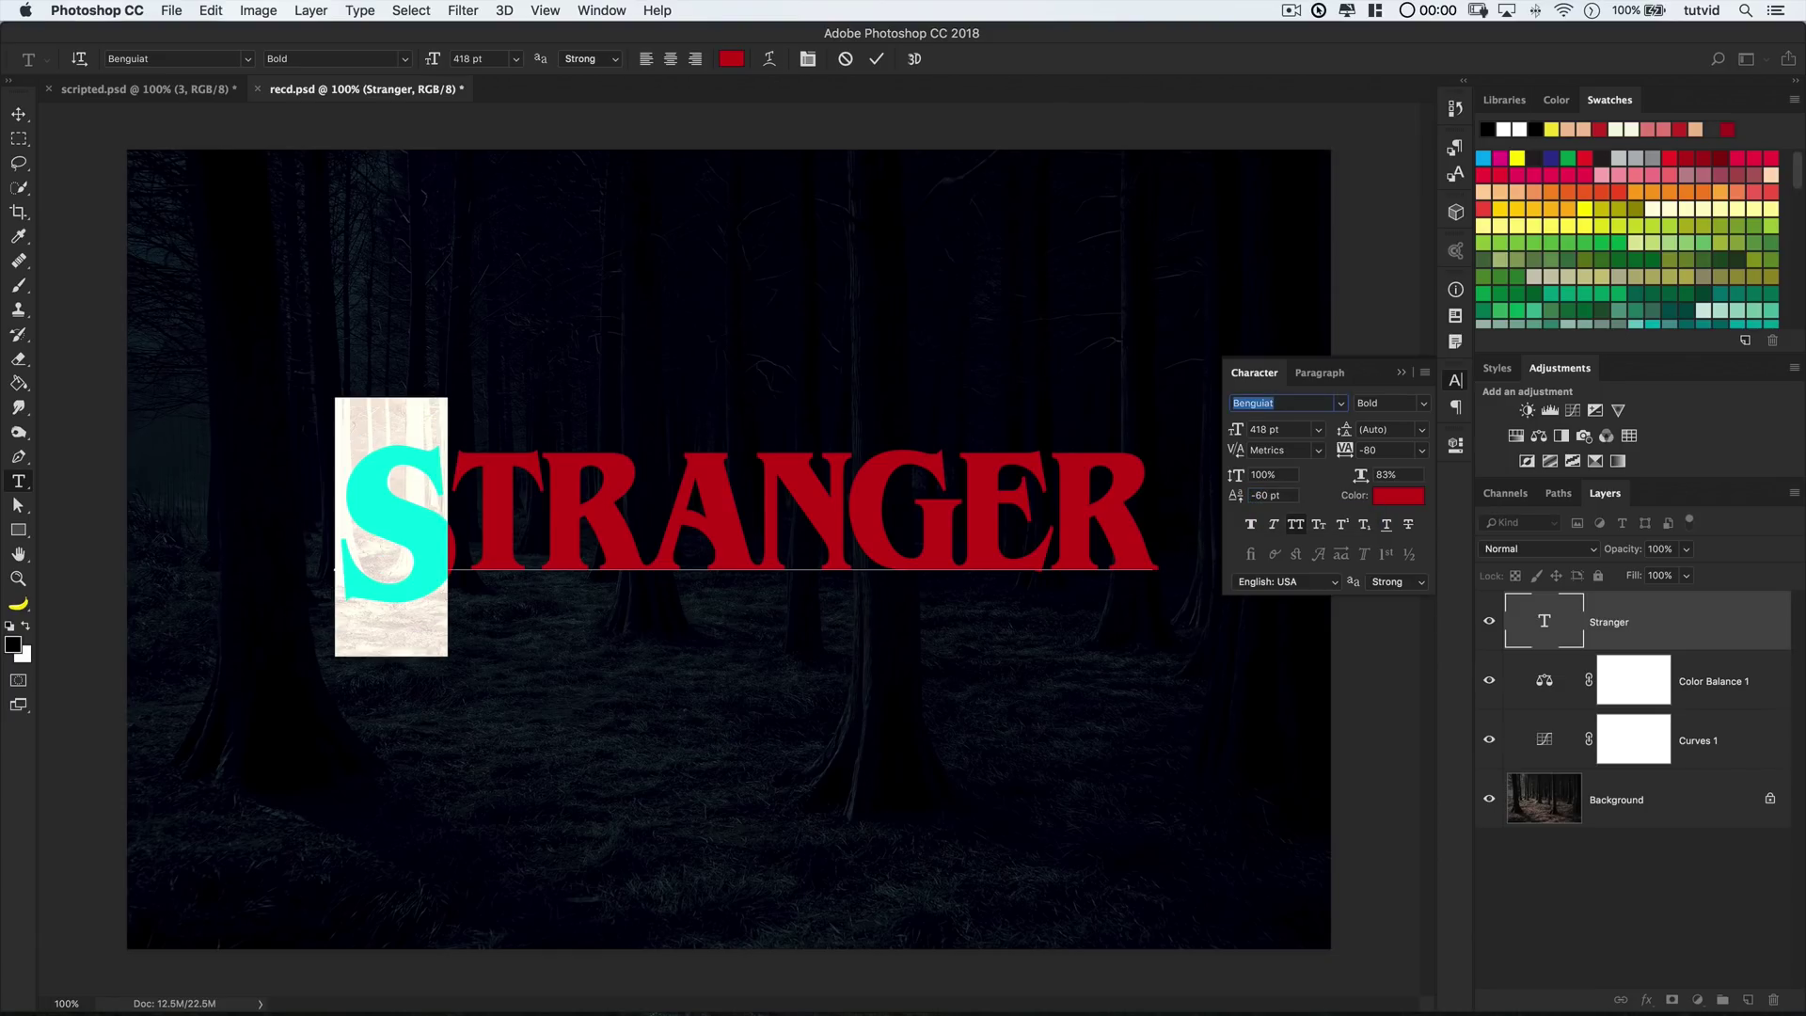
# Give the final R the same 418 pt size and -60 pt baseline shift, and commit
pyautogui.moveTo(1045, 522); pyautogui.dragTo(1168, 513)
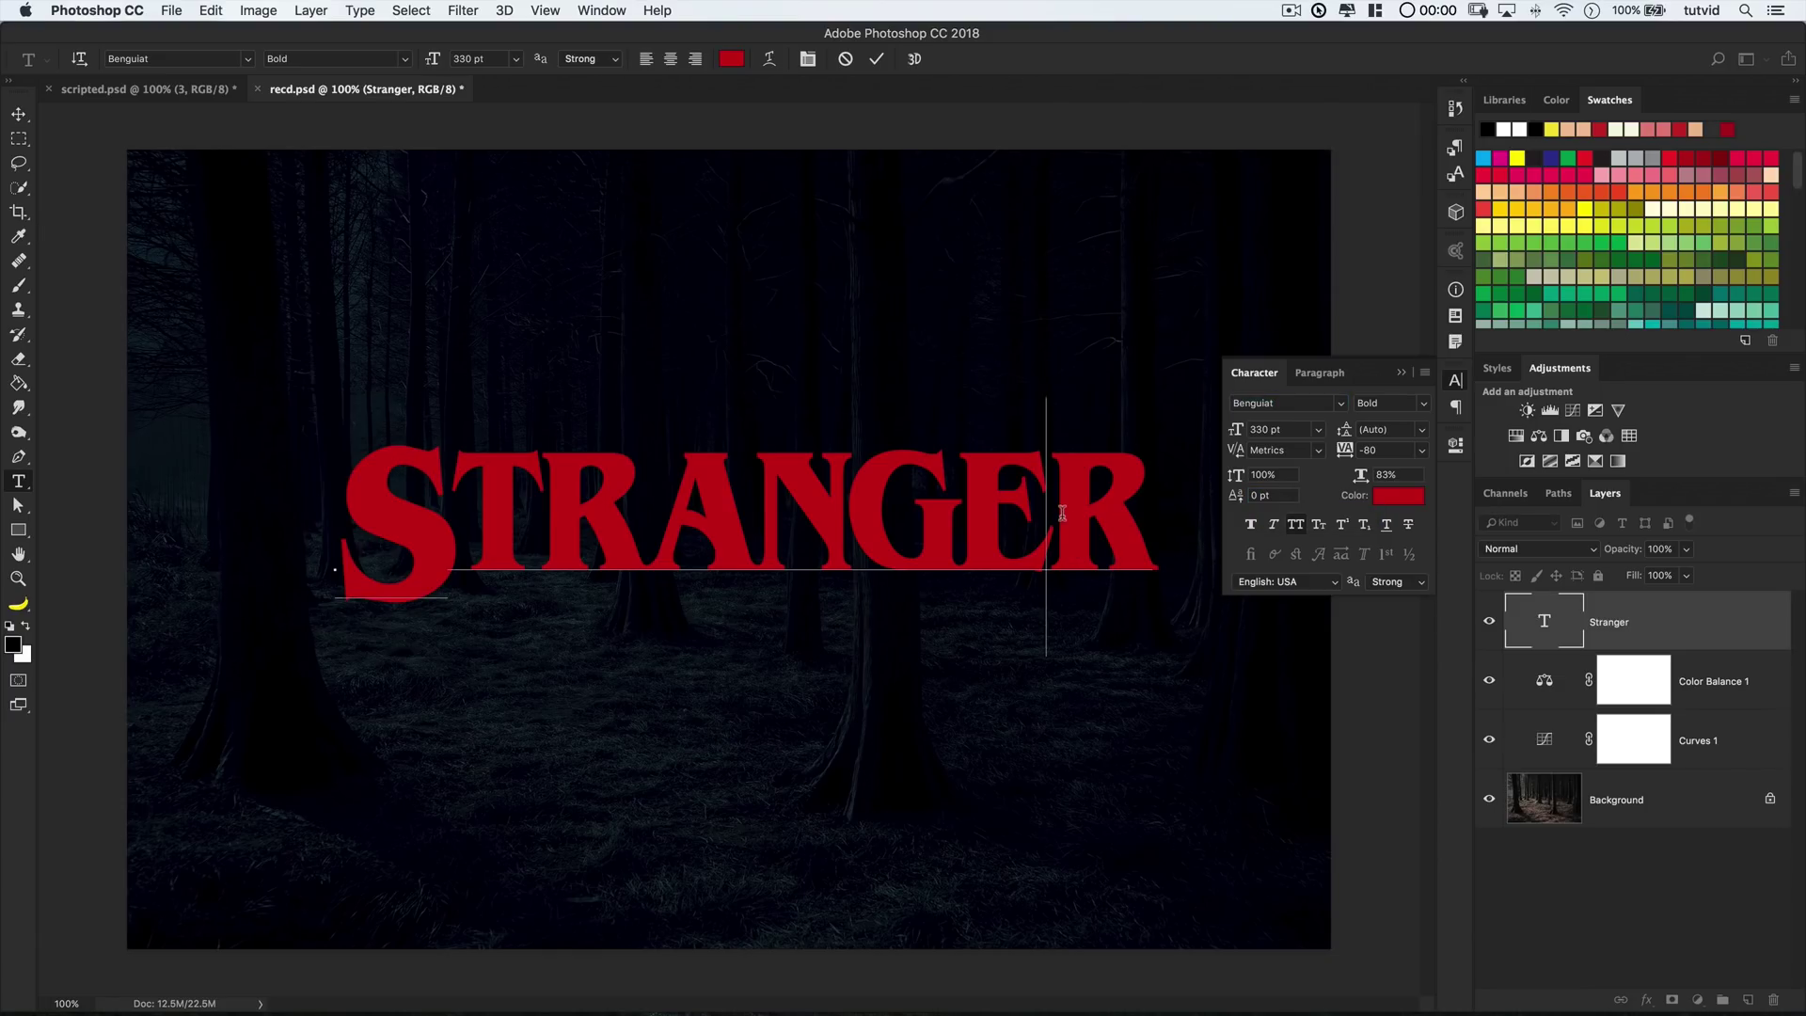
pyautogui.click(1297, 431)
pyautogui.write('418')
pyautogui.press('Tab')
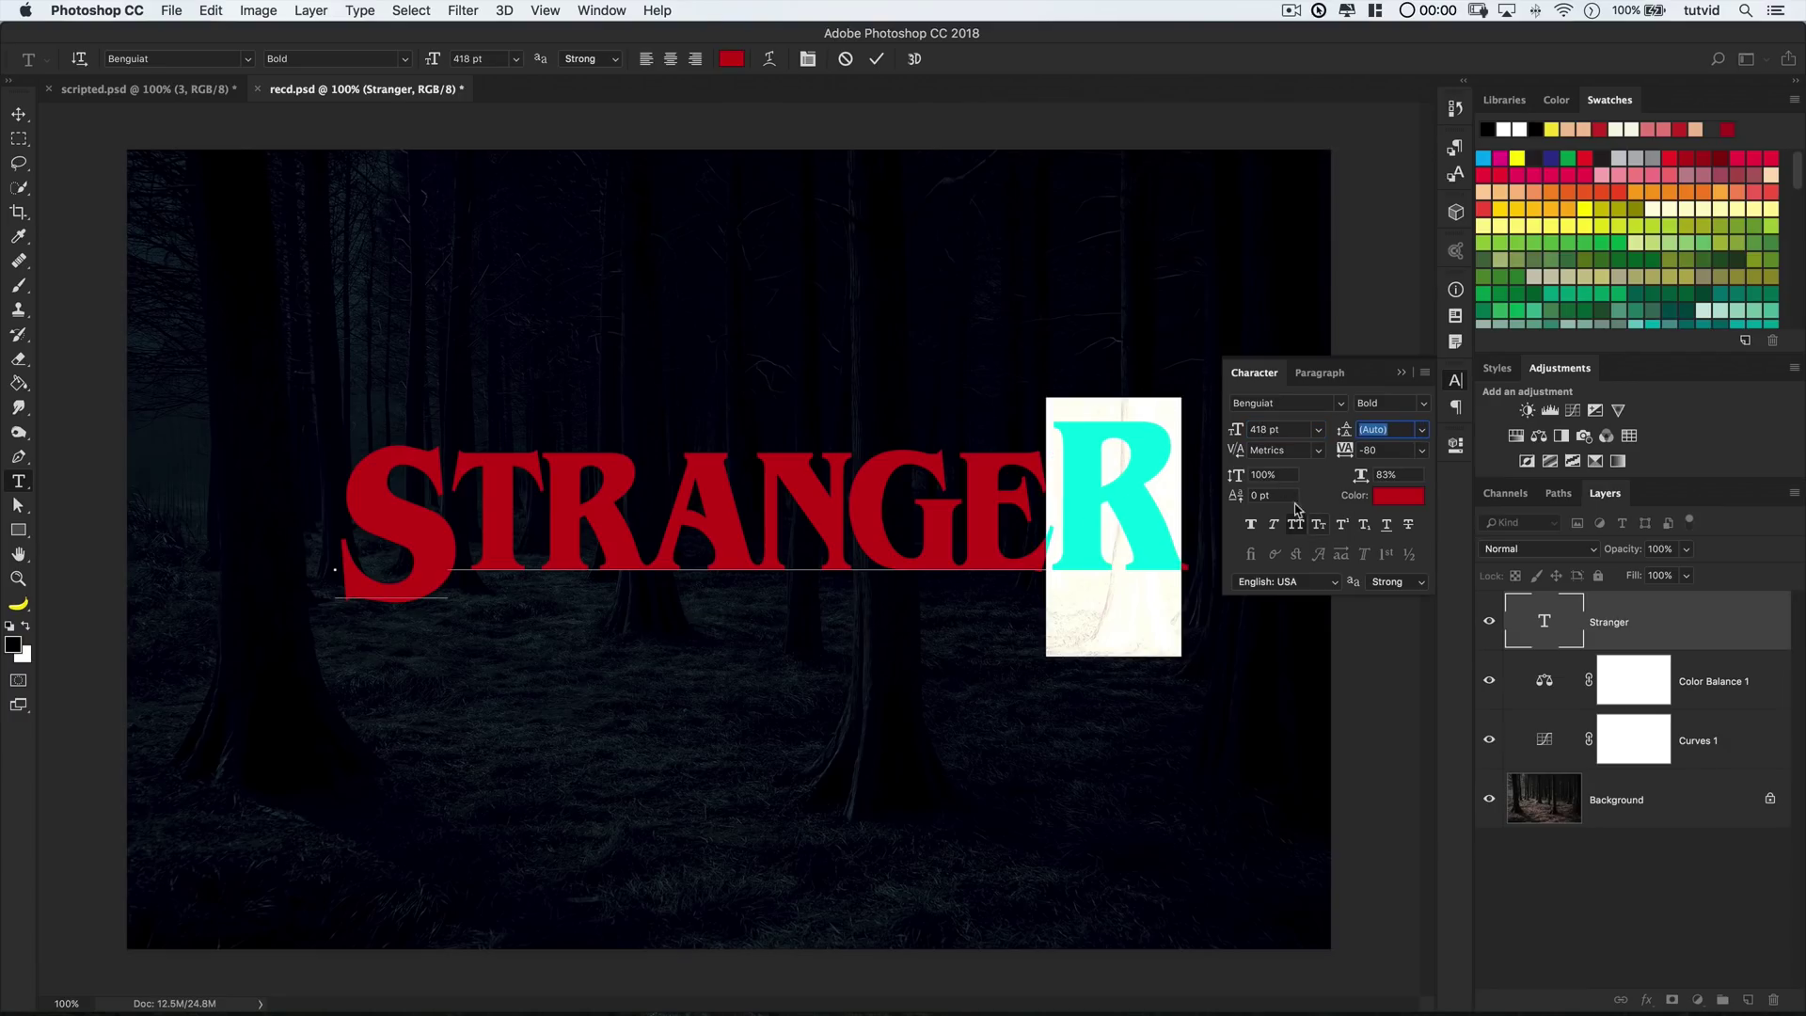
pyautogui.click(1270, 496)
pyautogui.write('-60')
pyautogui.press('Tab')
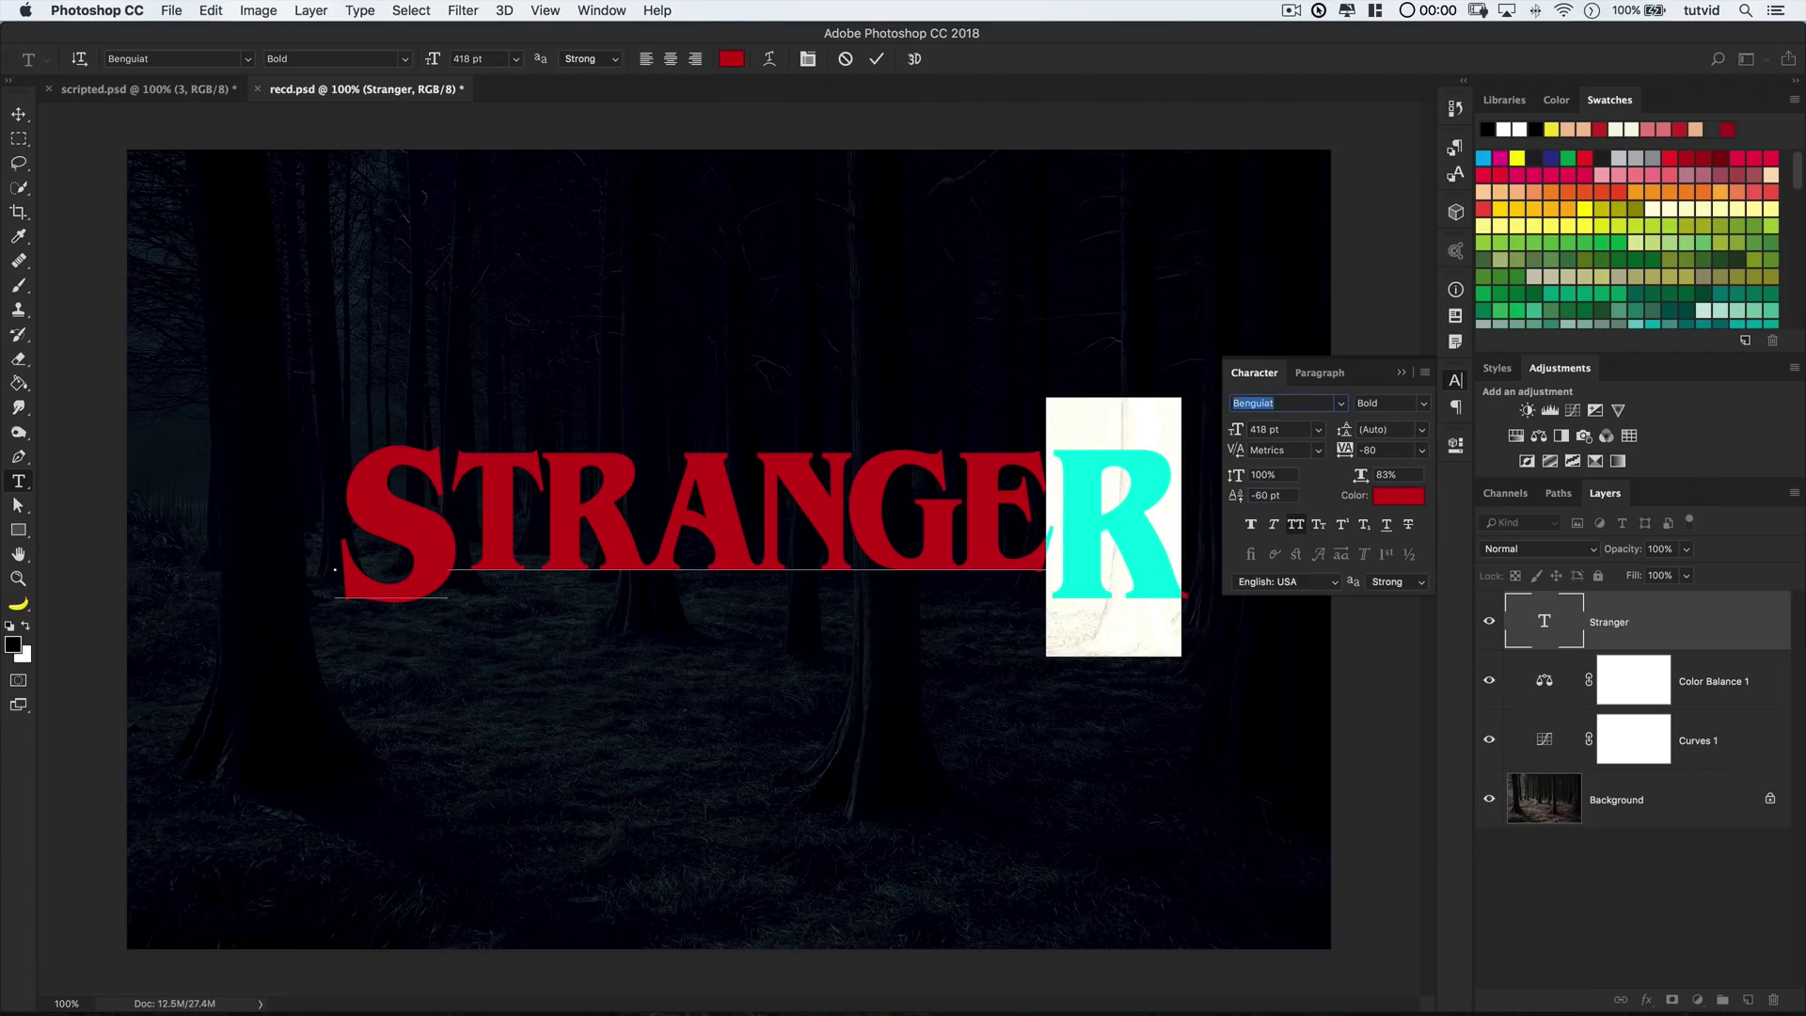
pyautogui.click(833, 521)
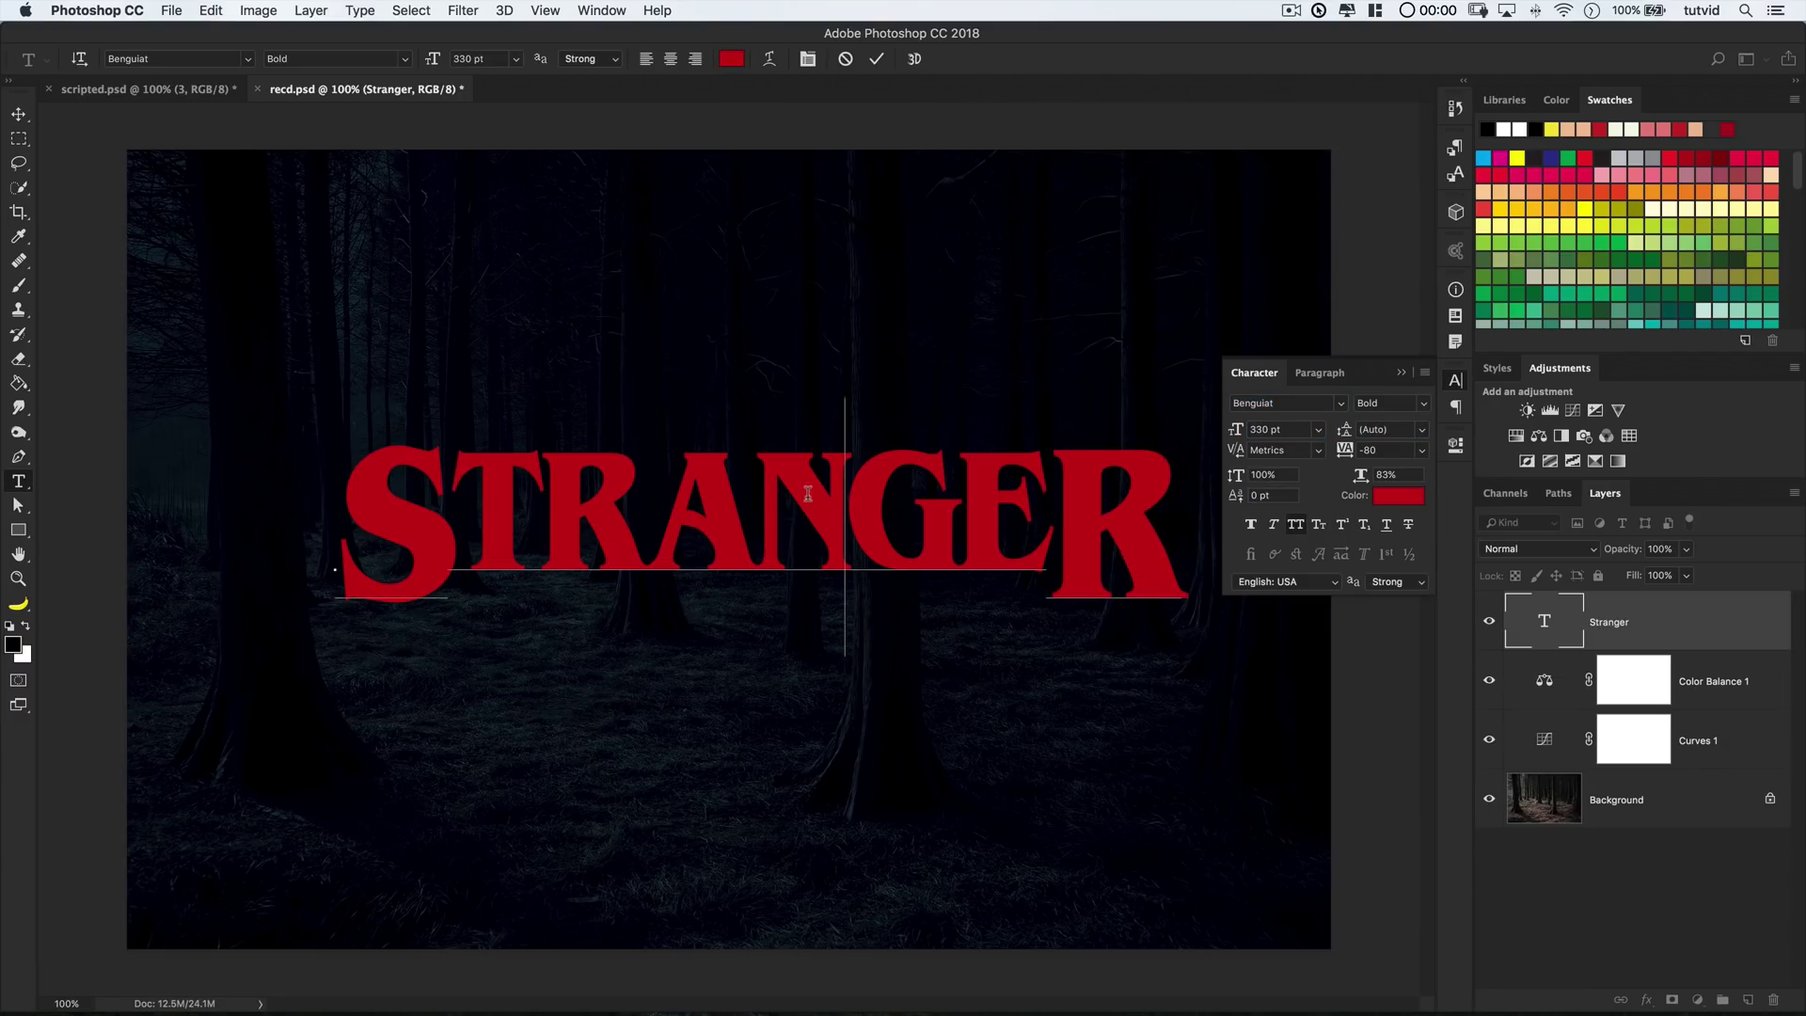
pyautogui.click(877, 59)
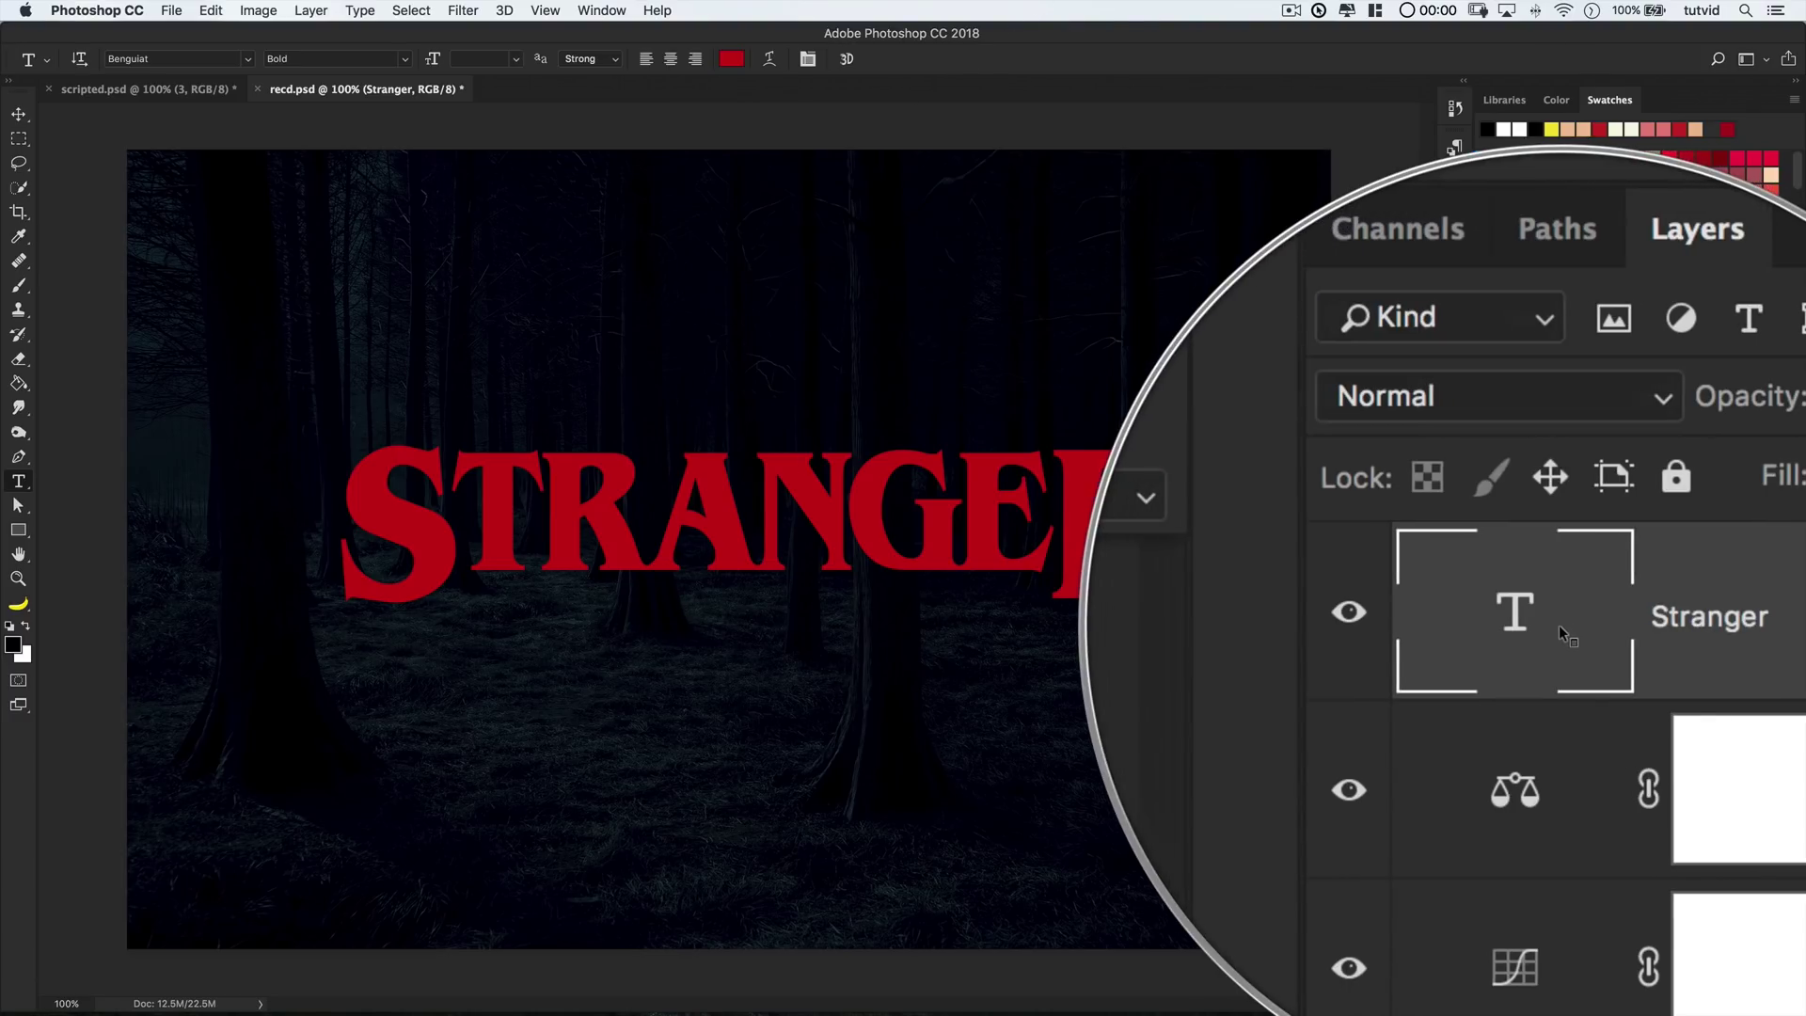
# Create a work path from the STRANGER text and hide the red type layer
pyautogui.rightClick(1691, 630)
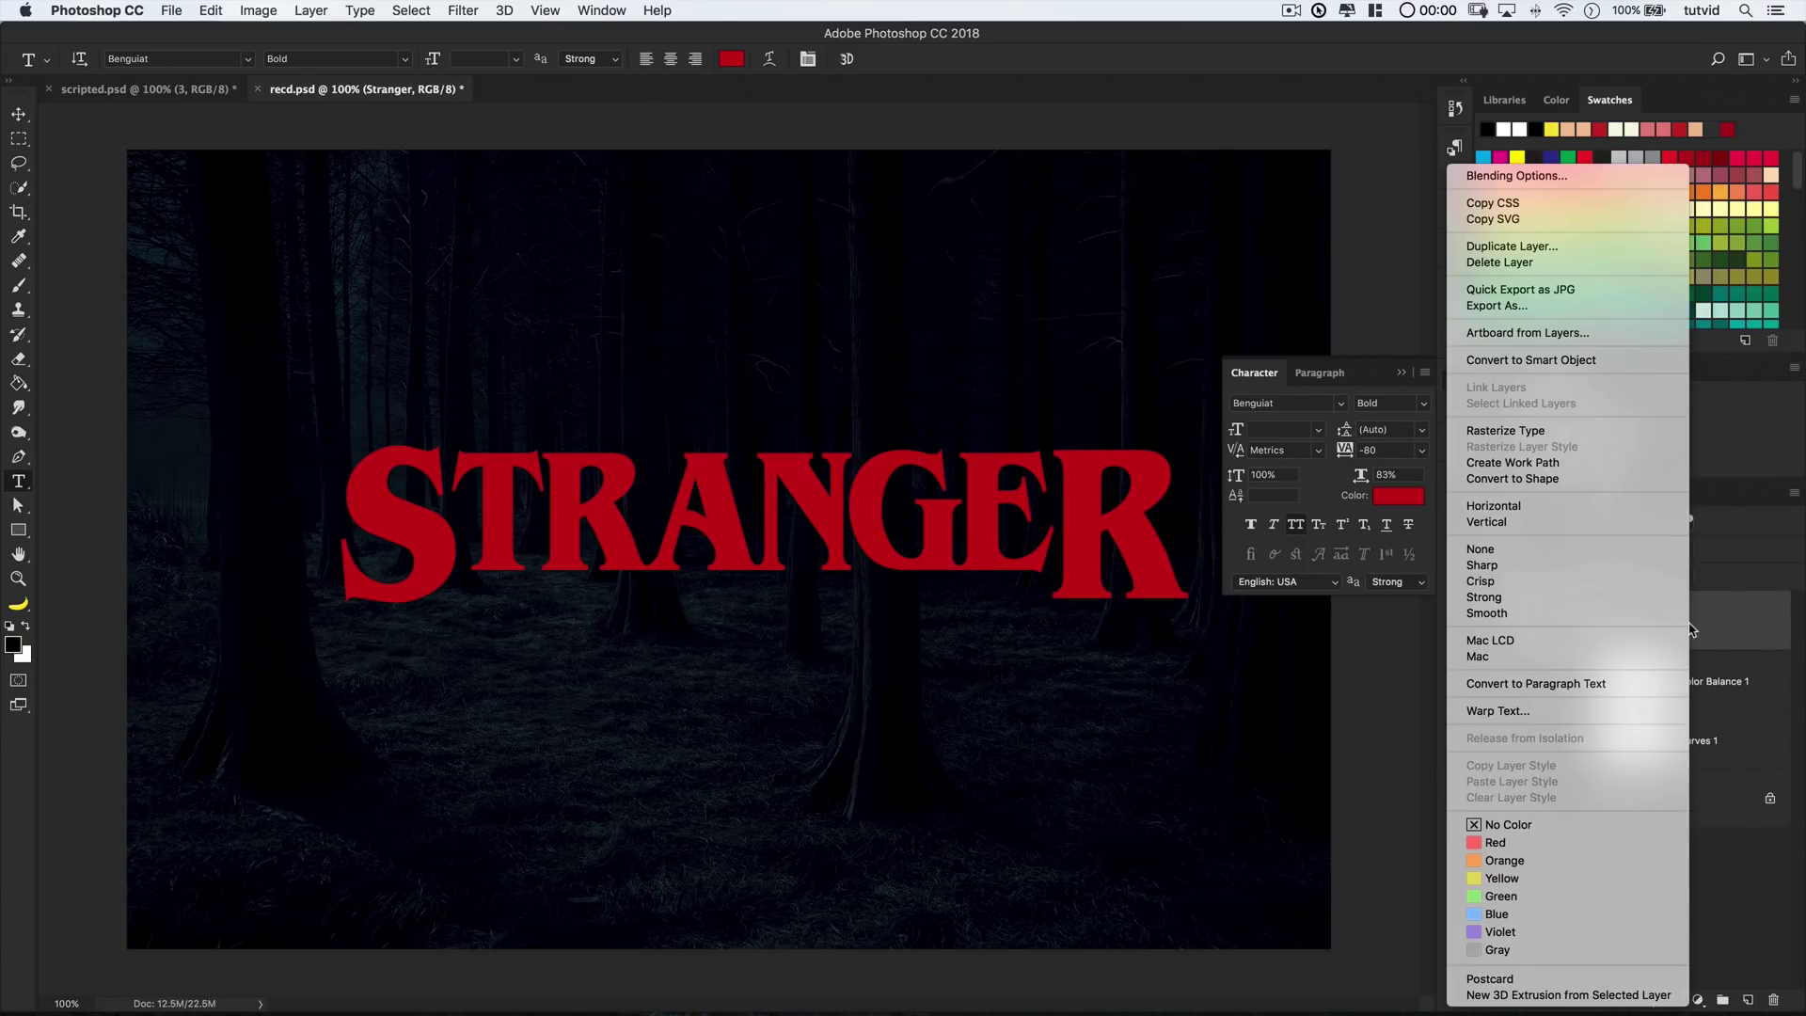
pyautogui.click(1517, 463)
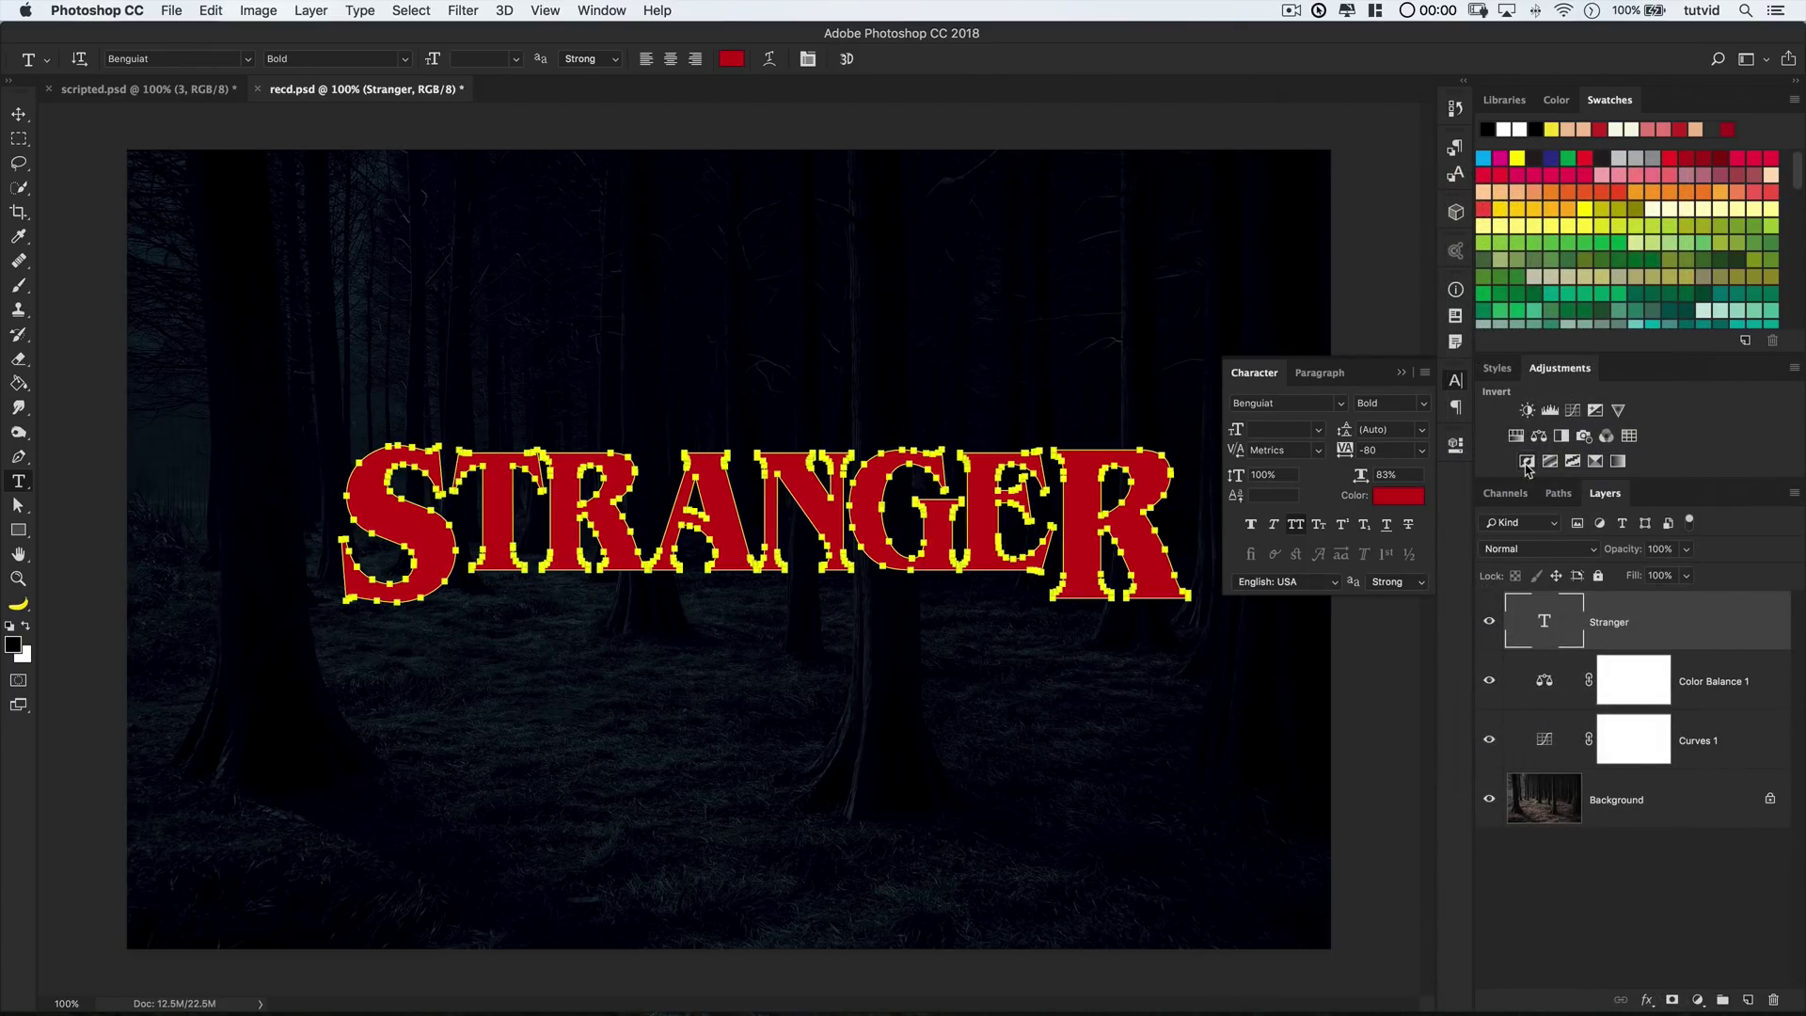
pyautogui.click(1487, 621)
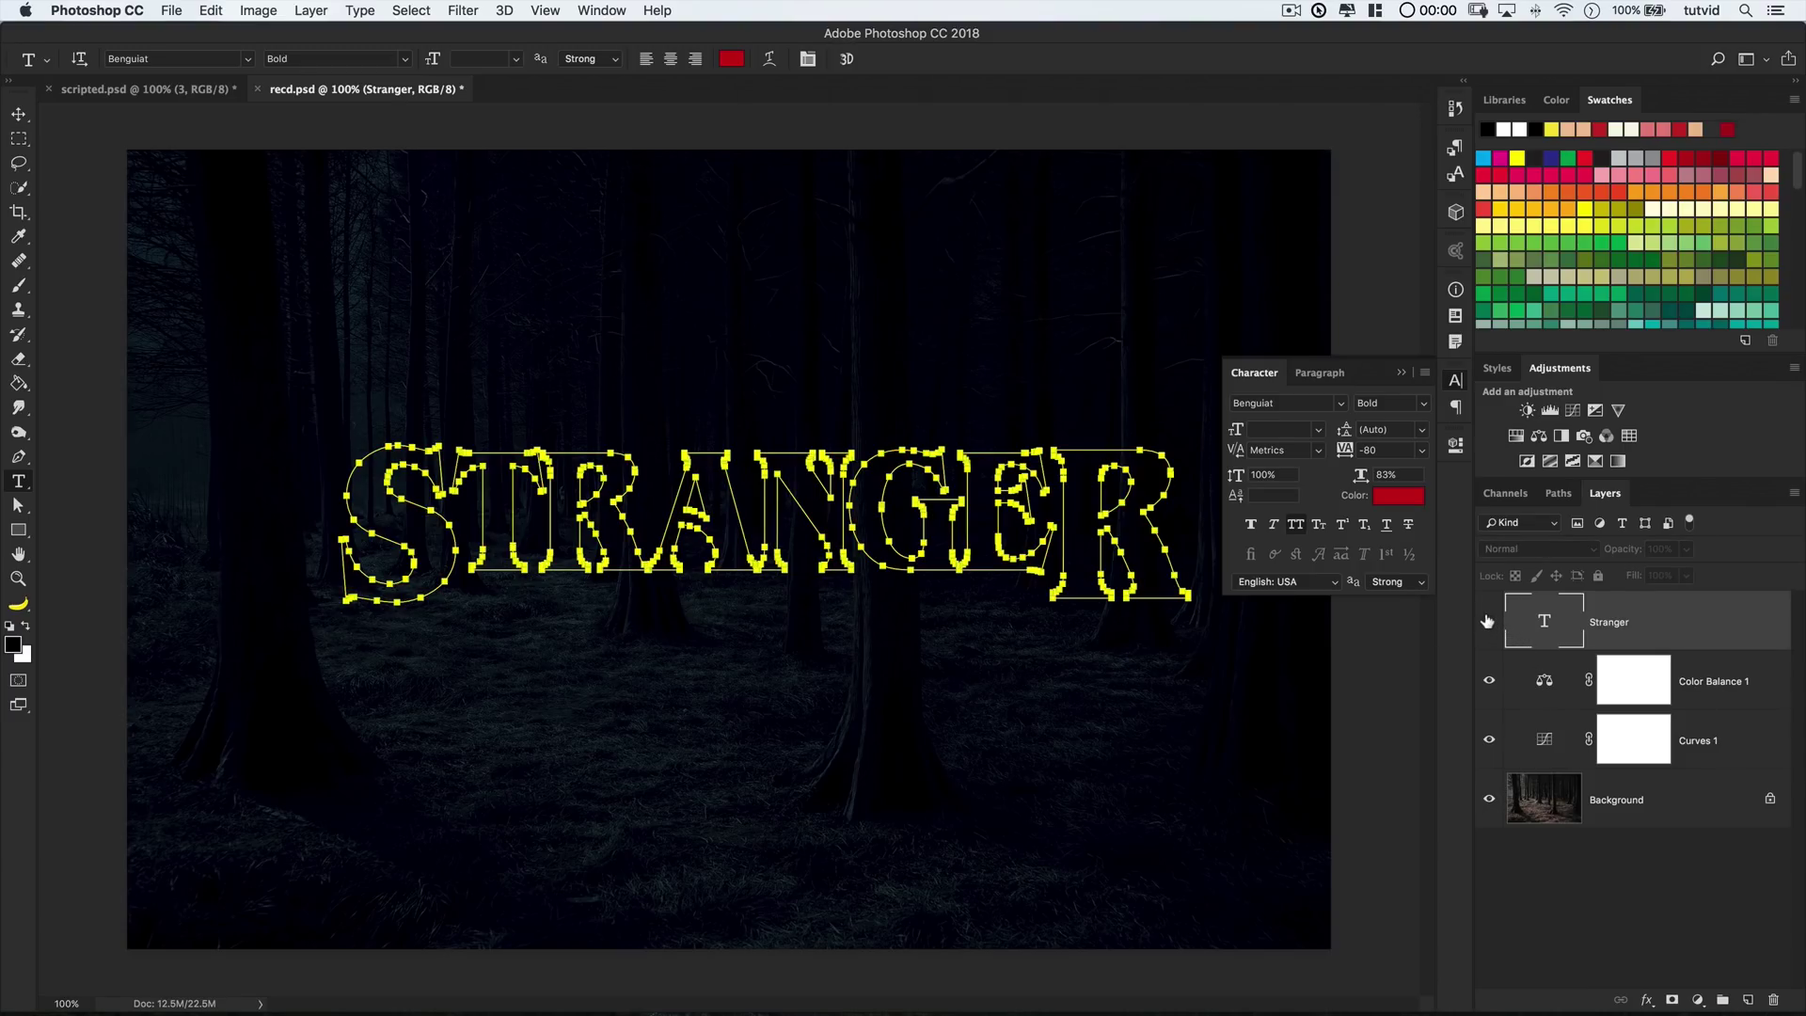
pyautogui.click(1457, 381)
pyautogui.press('z')
pyautogui.click(849, 501)
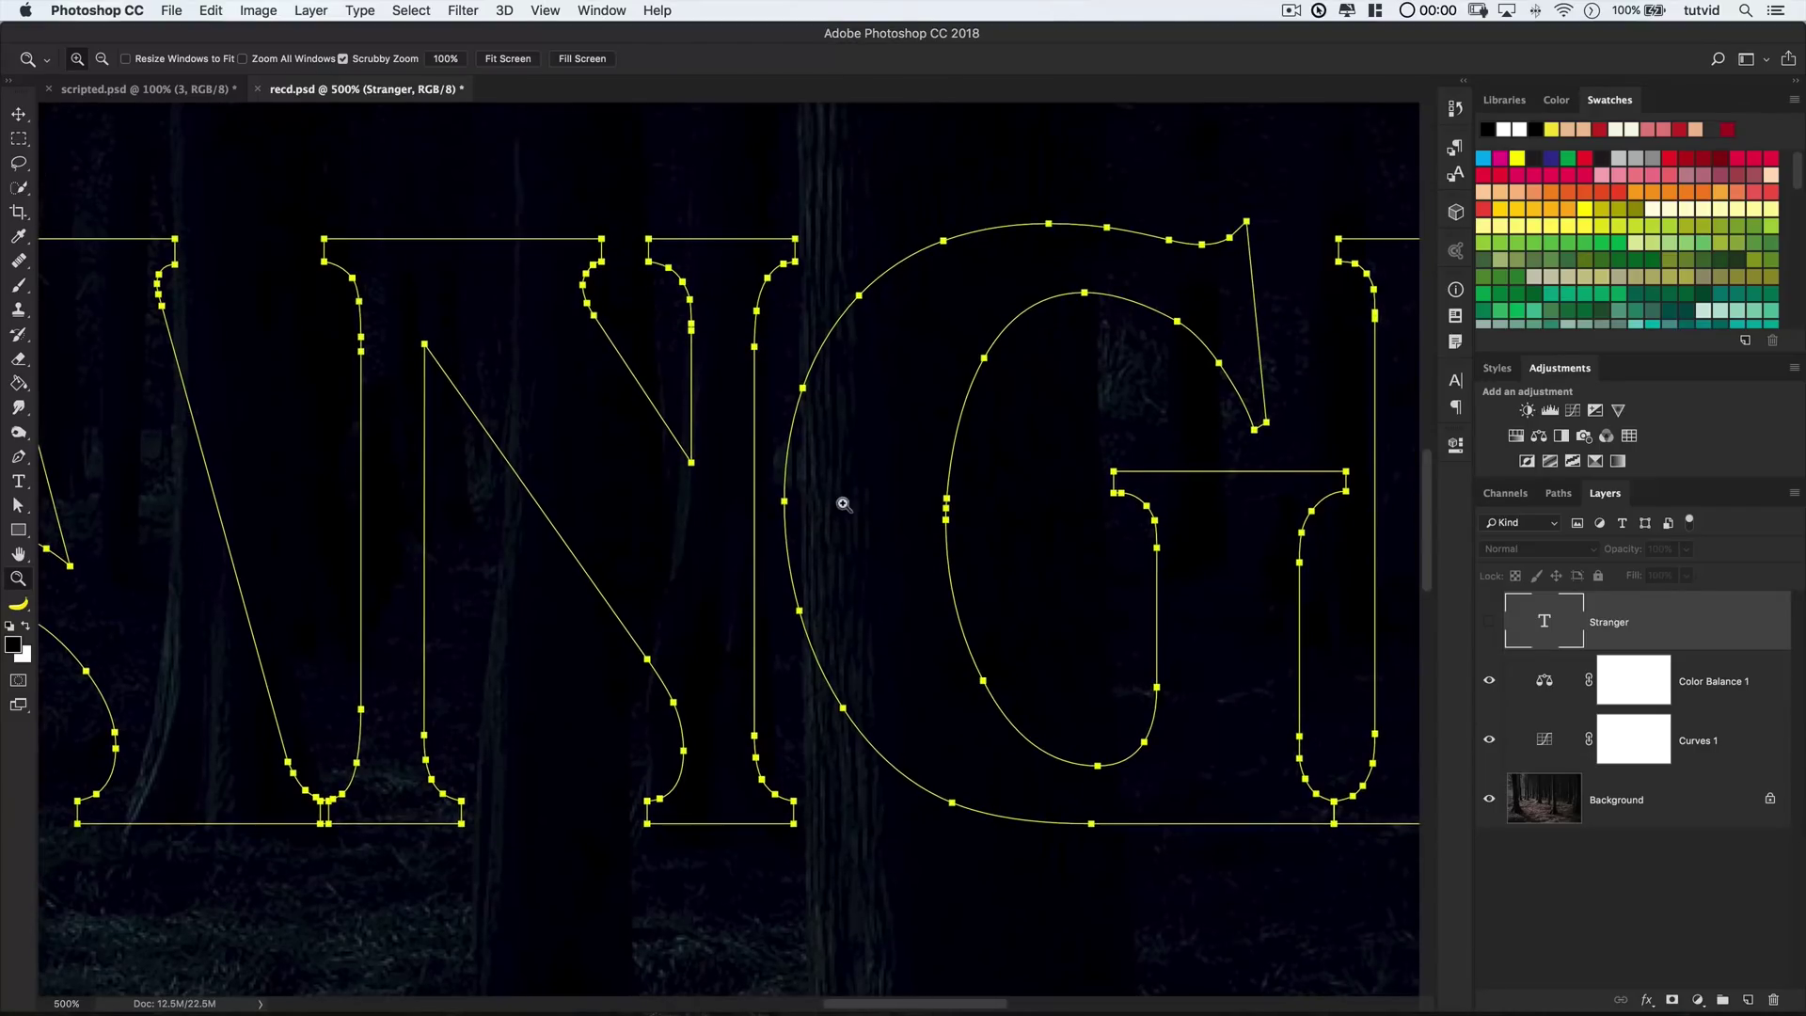
# Rejoin the G's outline and straighten its left vertical edge
pyautogui.click(13, 511)
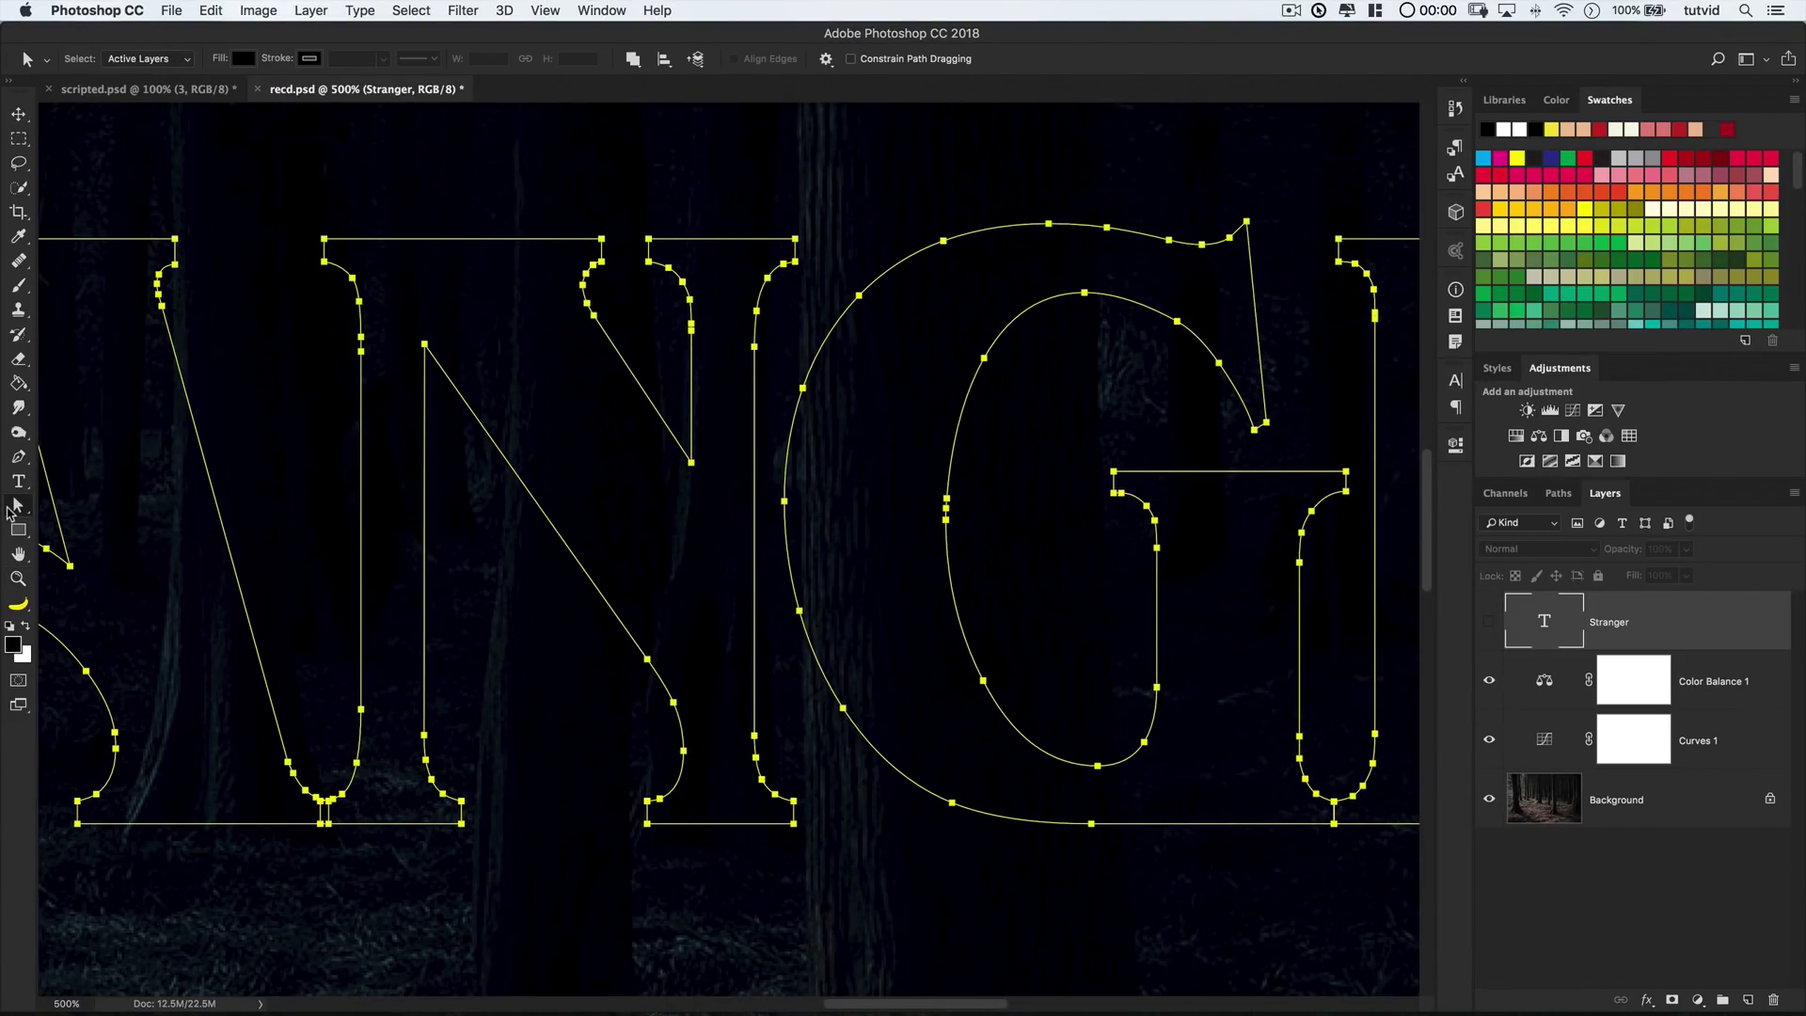
pyautogui.click(784, 505)
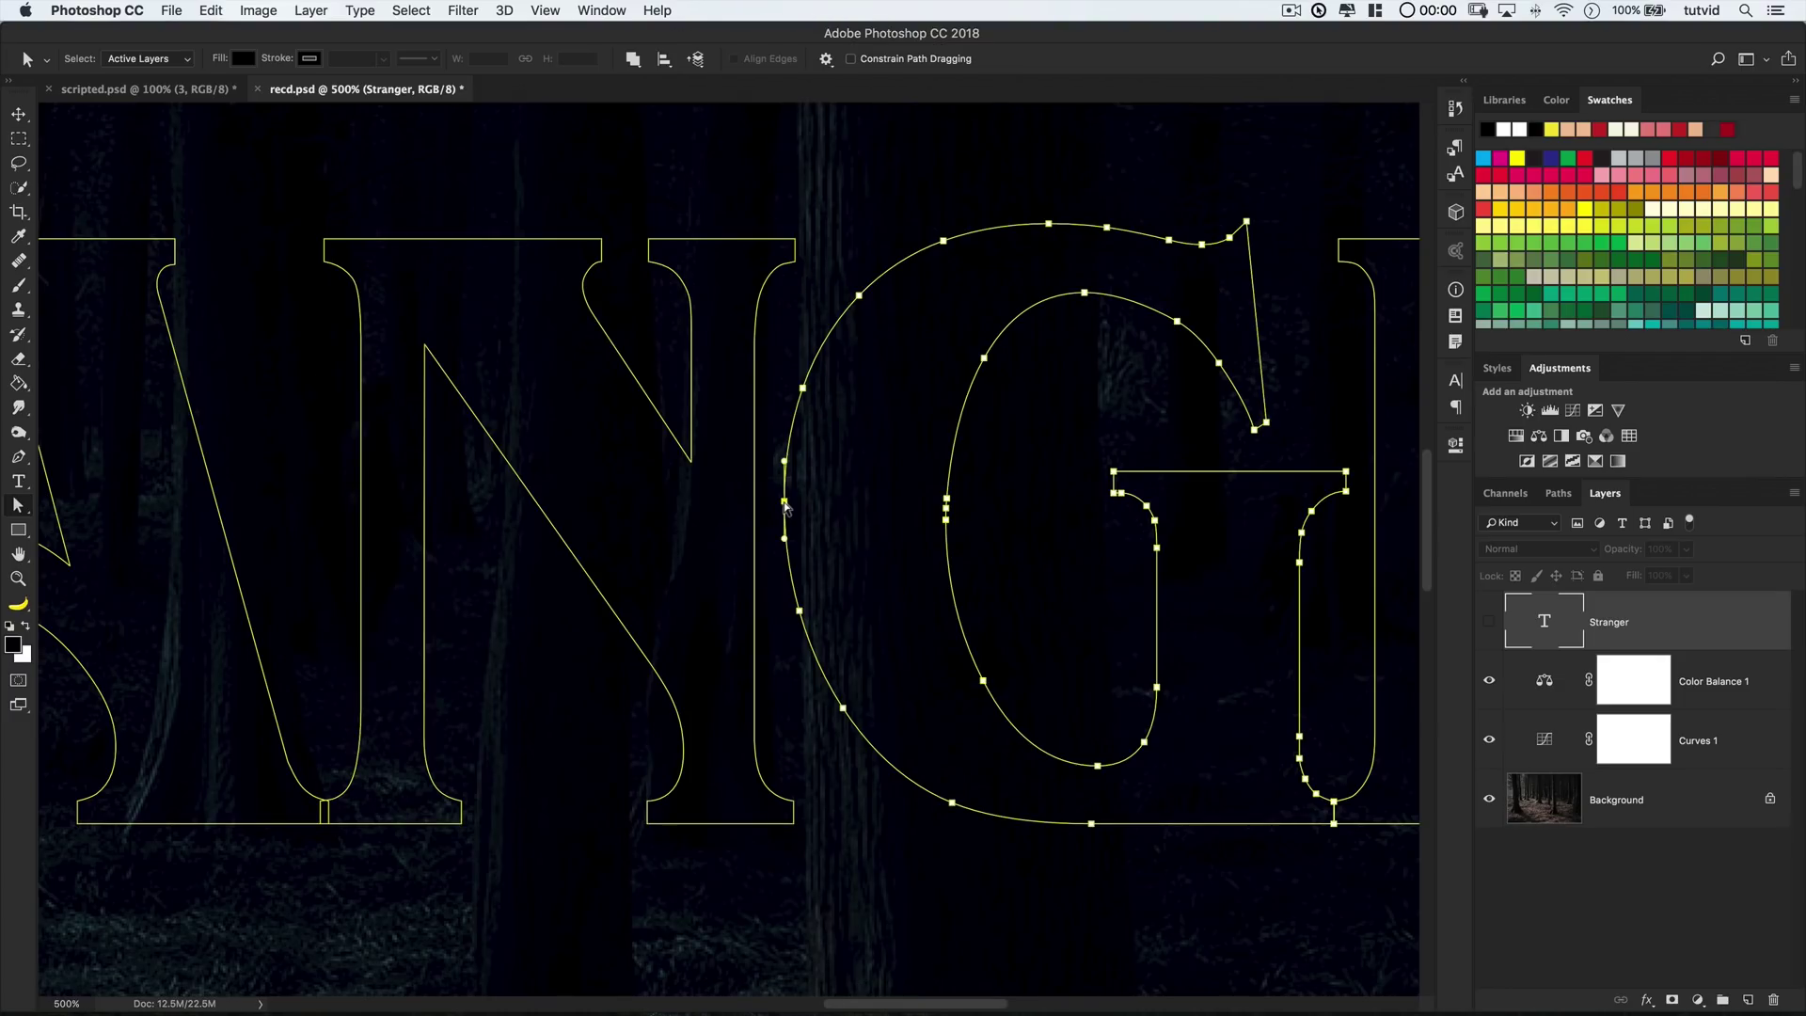
pyautogui.click(19, 458)
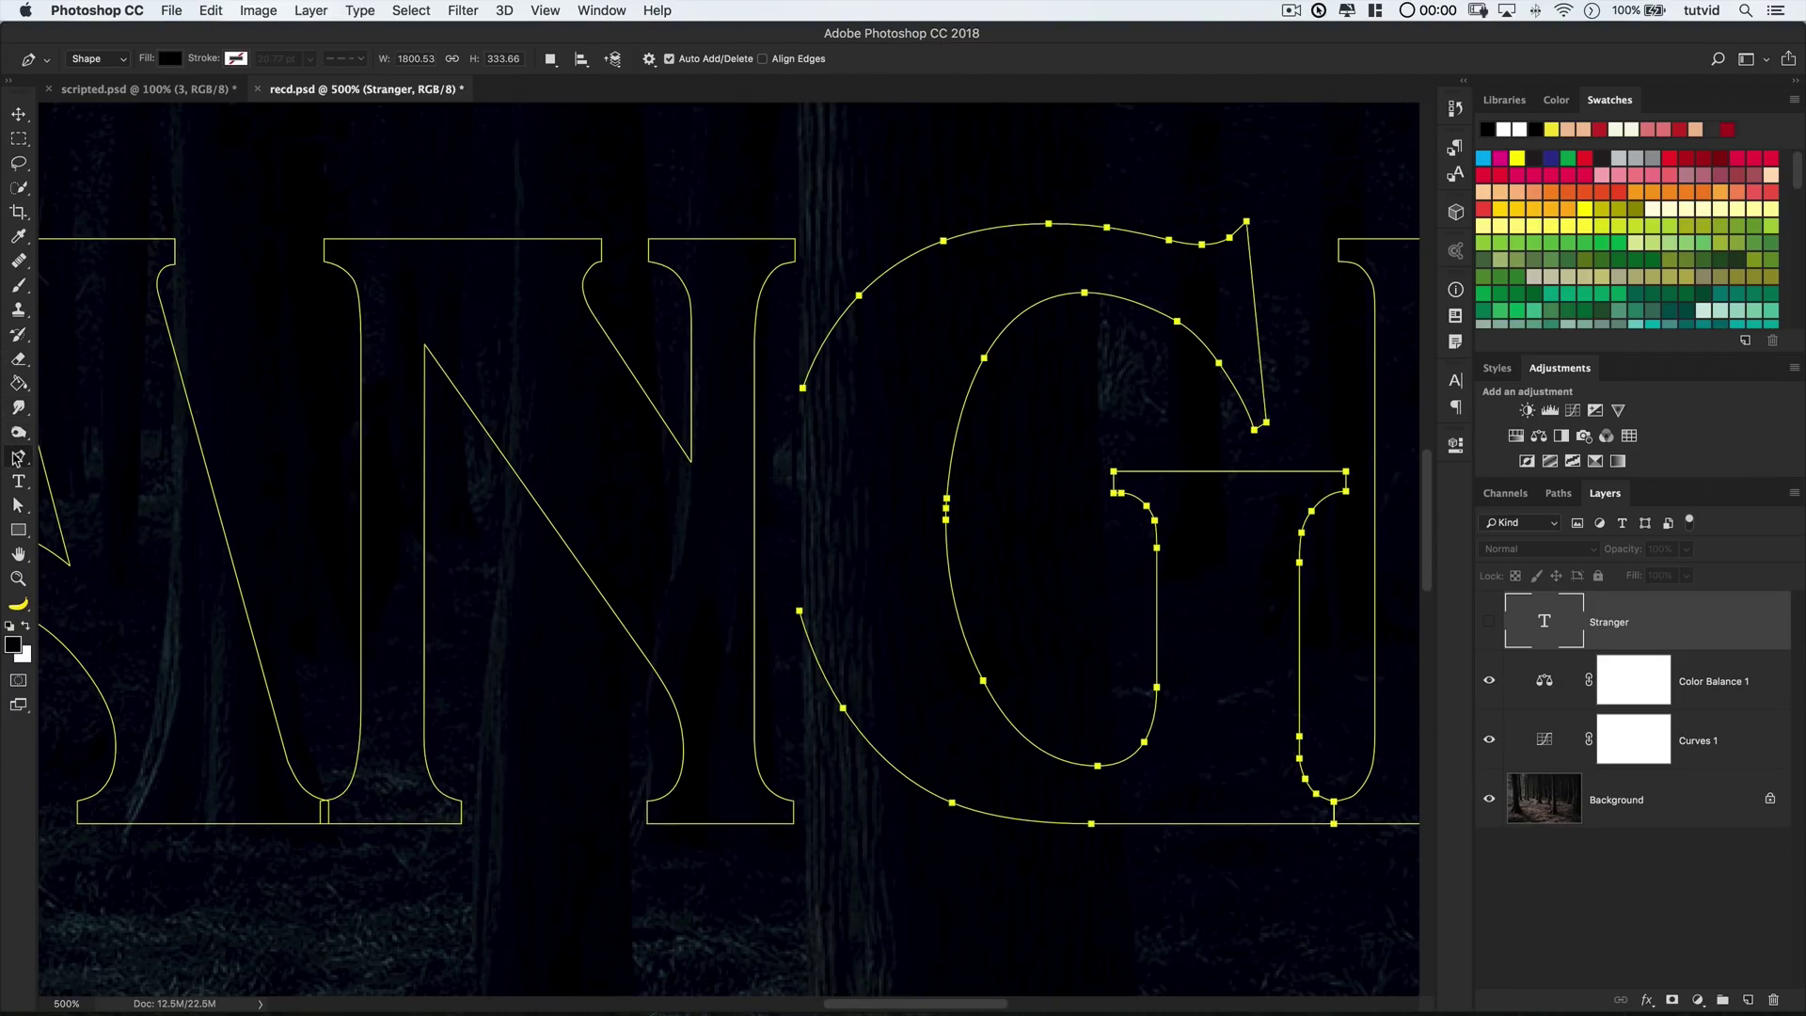
pyautogui.keyDown('alt'); pyautogui.click(803, 388); pyautogui.keyUp('alt')
pyautogui.click(800, 613)
pyautogui.click(26, 506)
pyautogui.click(56, 511)
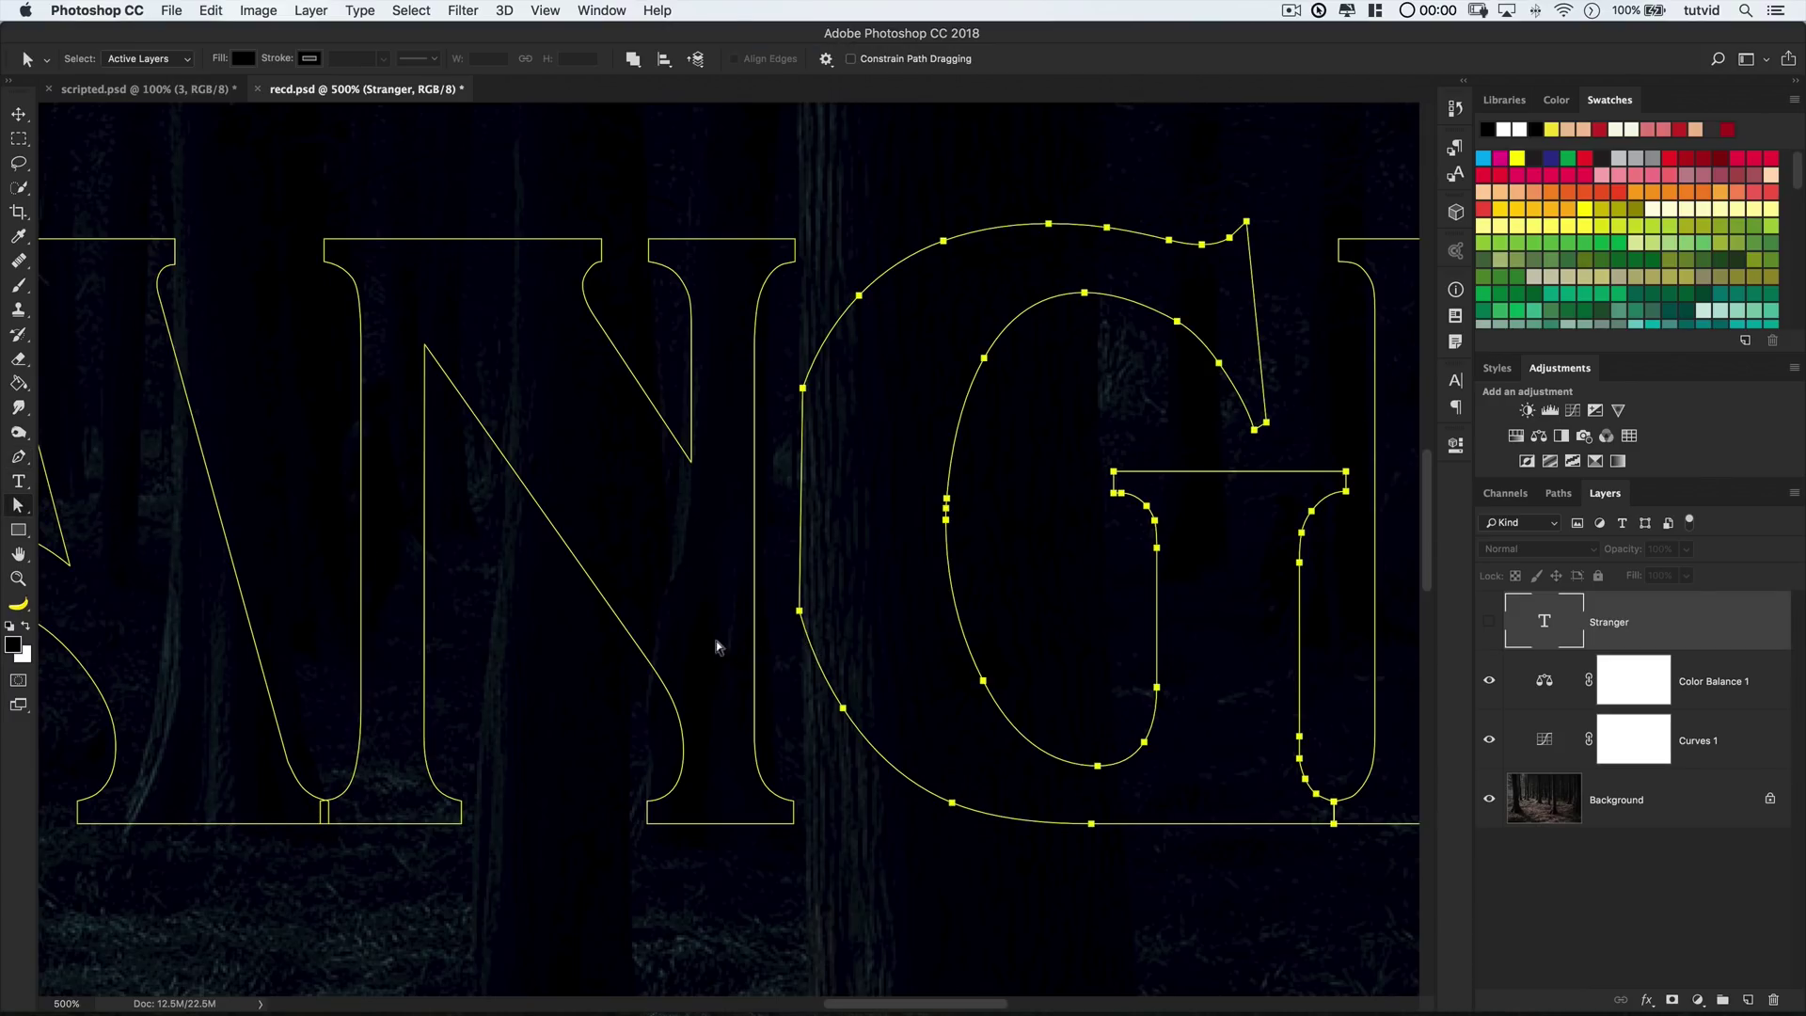
pyautogui.moveTo(800, 616); pyautogui.dragTo(803, 616)
pyautogui.click(1025, 843)
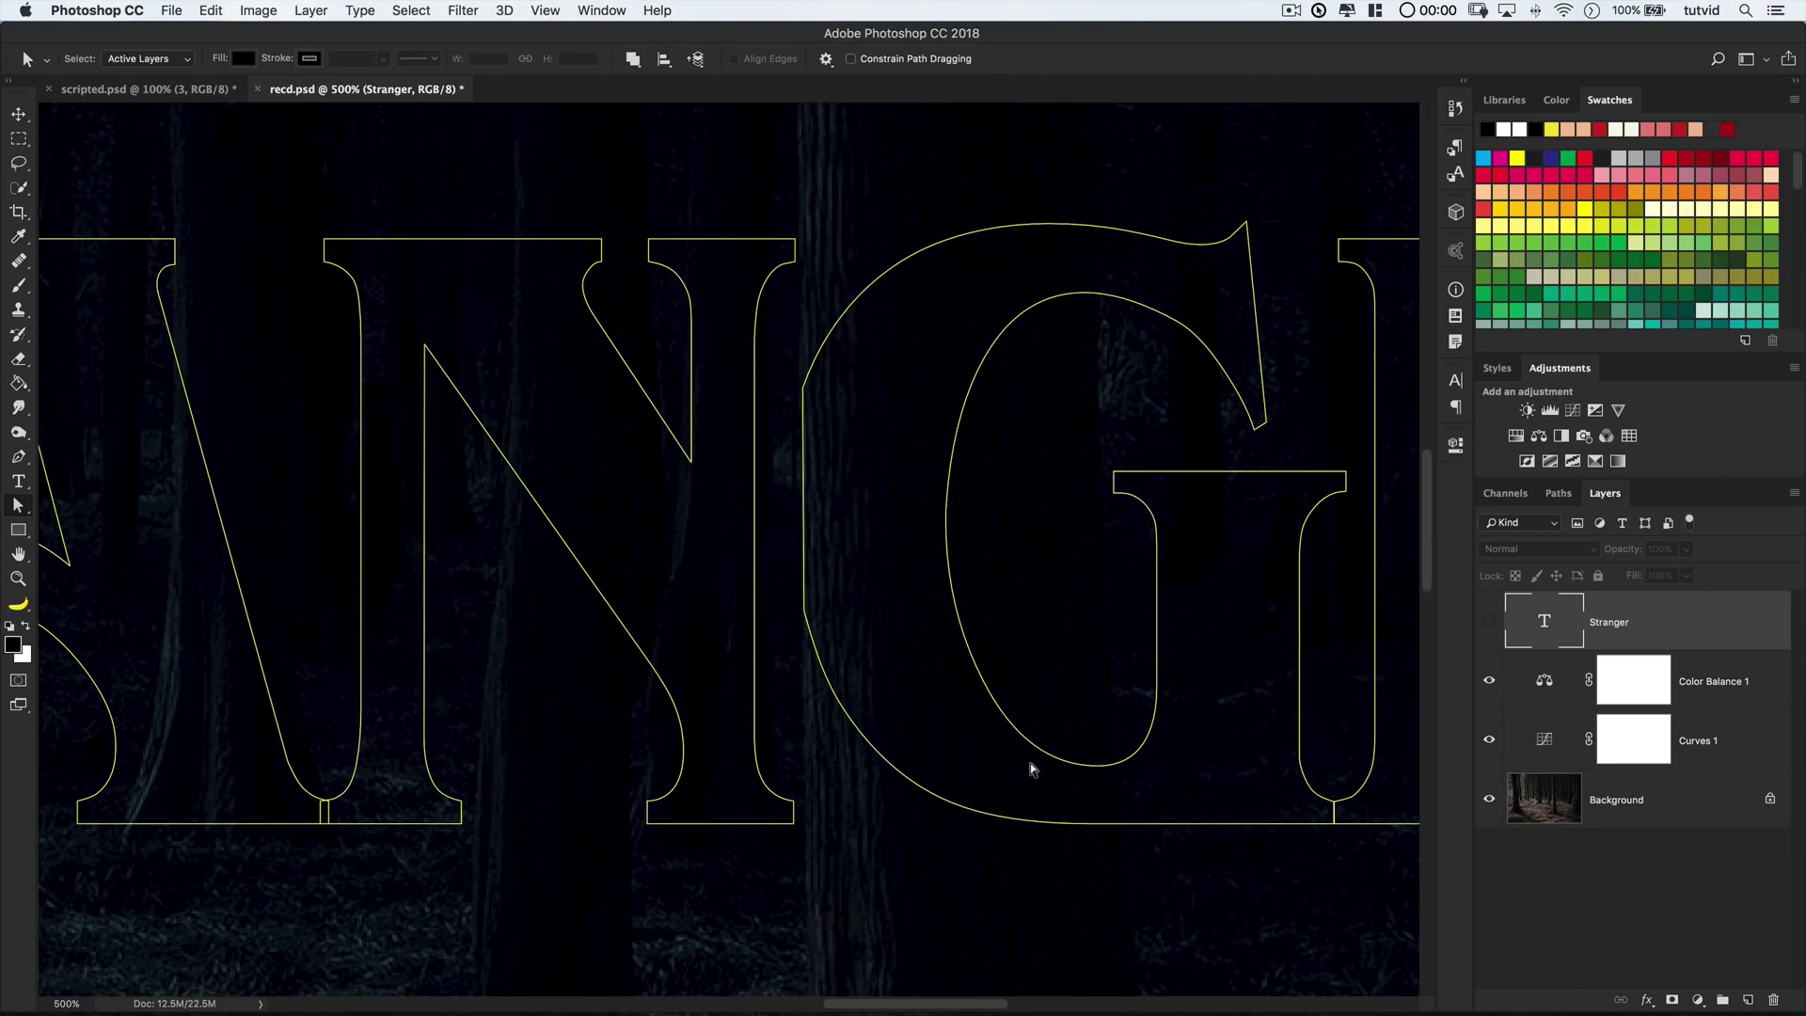
# Nudge the G, E and R outlines left together
pyautogui.hotkey('ctrl', '-')
pyautogui.hotkey('ctrl', '-')
pyautogui.hscroll(5, 913, 523)
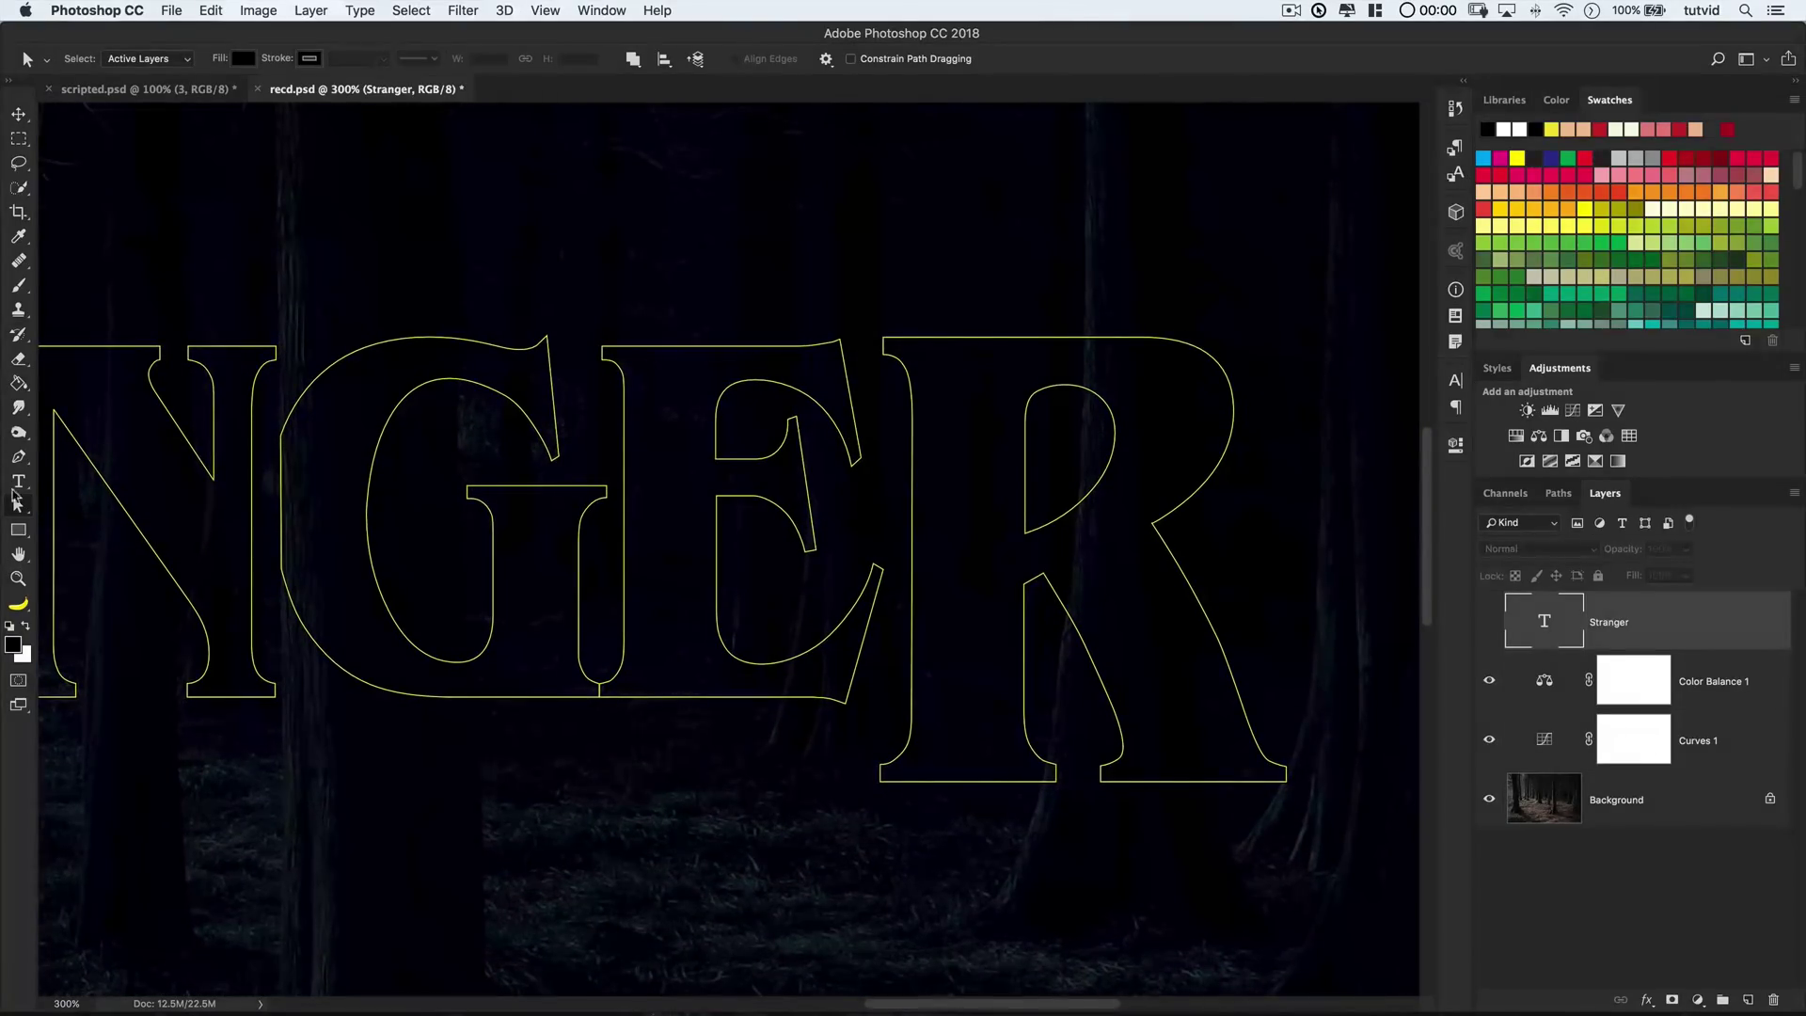
pyautogui.click(18, 504)
pyautogui.click(99, 506)
pyautogui.moveTo(1096, 192); pyautogui.dragTo(435, 843)
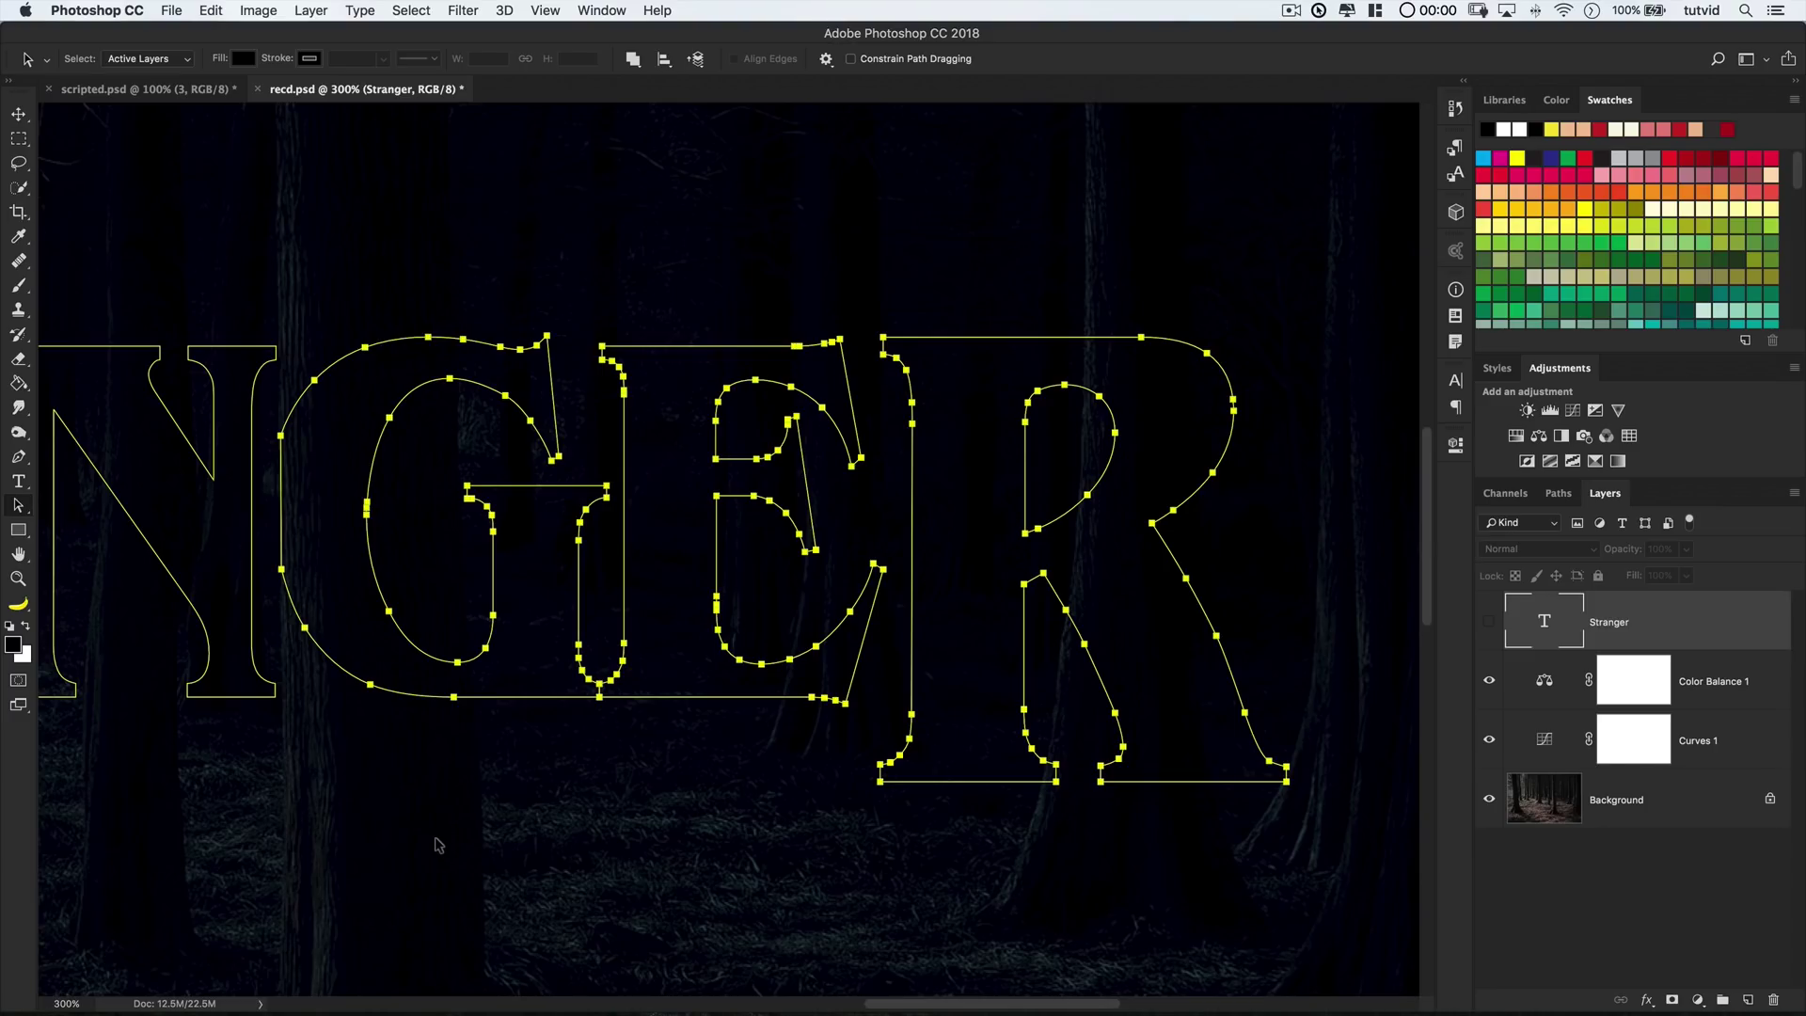
pyautogui.press('Left')
pyautogui.press('Left')
pyautogui.press('Left')
pyautogui.click(739, 835)
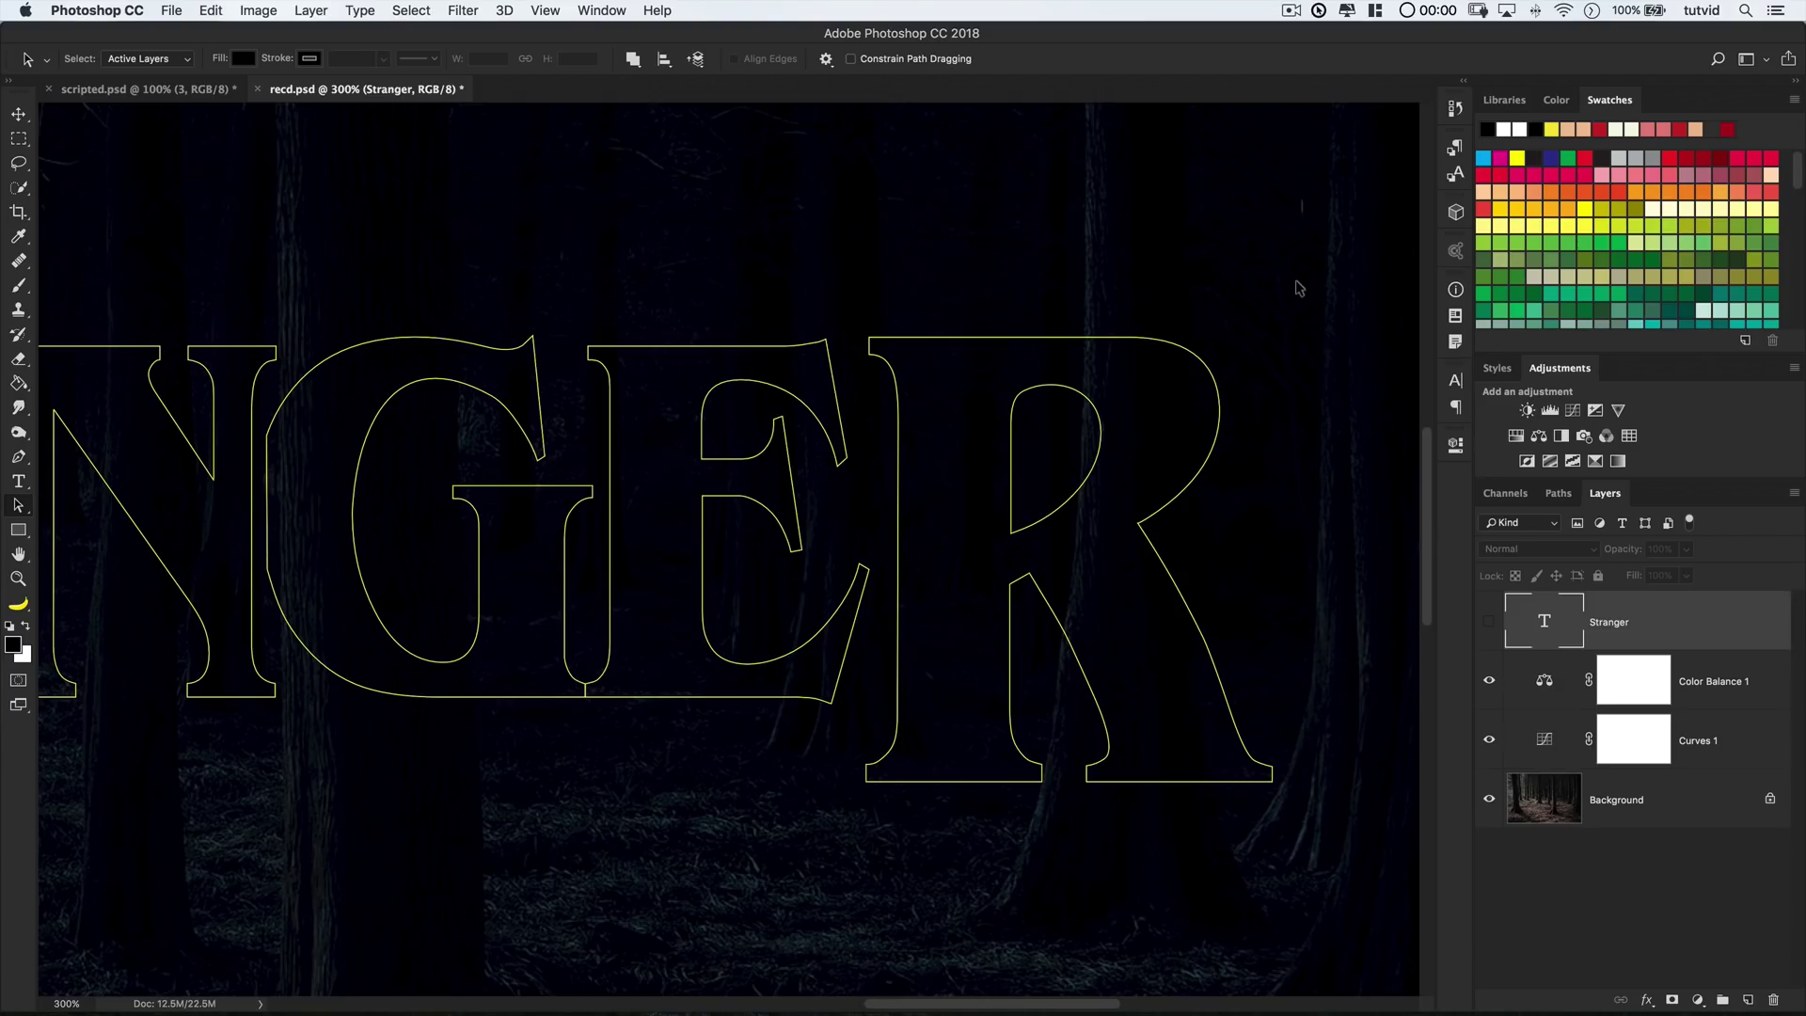
# Shift the R outline one more step to the left
pyautogui.moveTo(1301, 288); pyautogui.dragTo(962, 836)
pyautogui.press('Left')
pyautogui.press('Left')
pyautogui.press('Left')
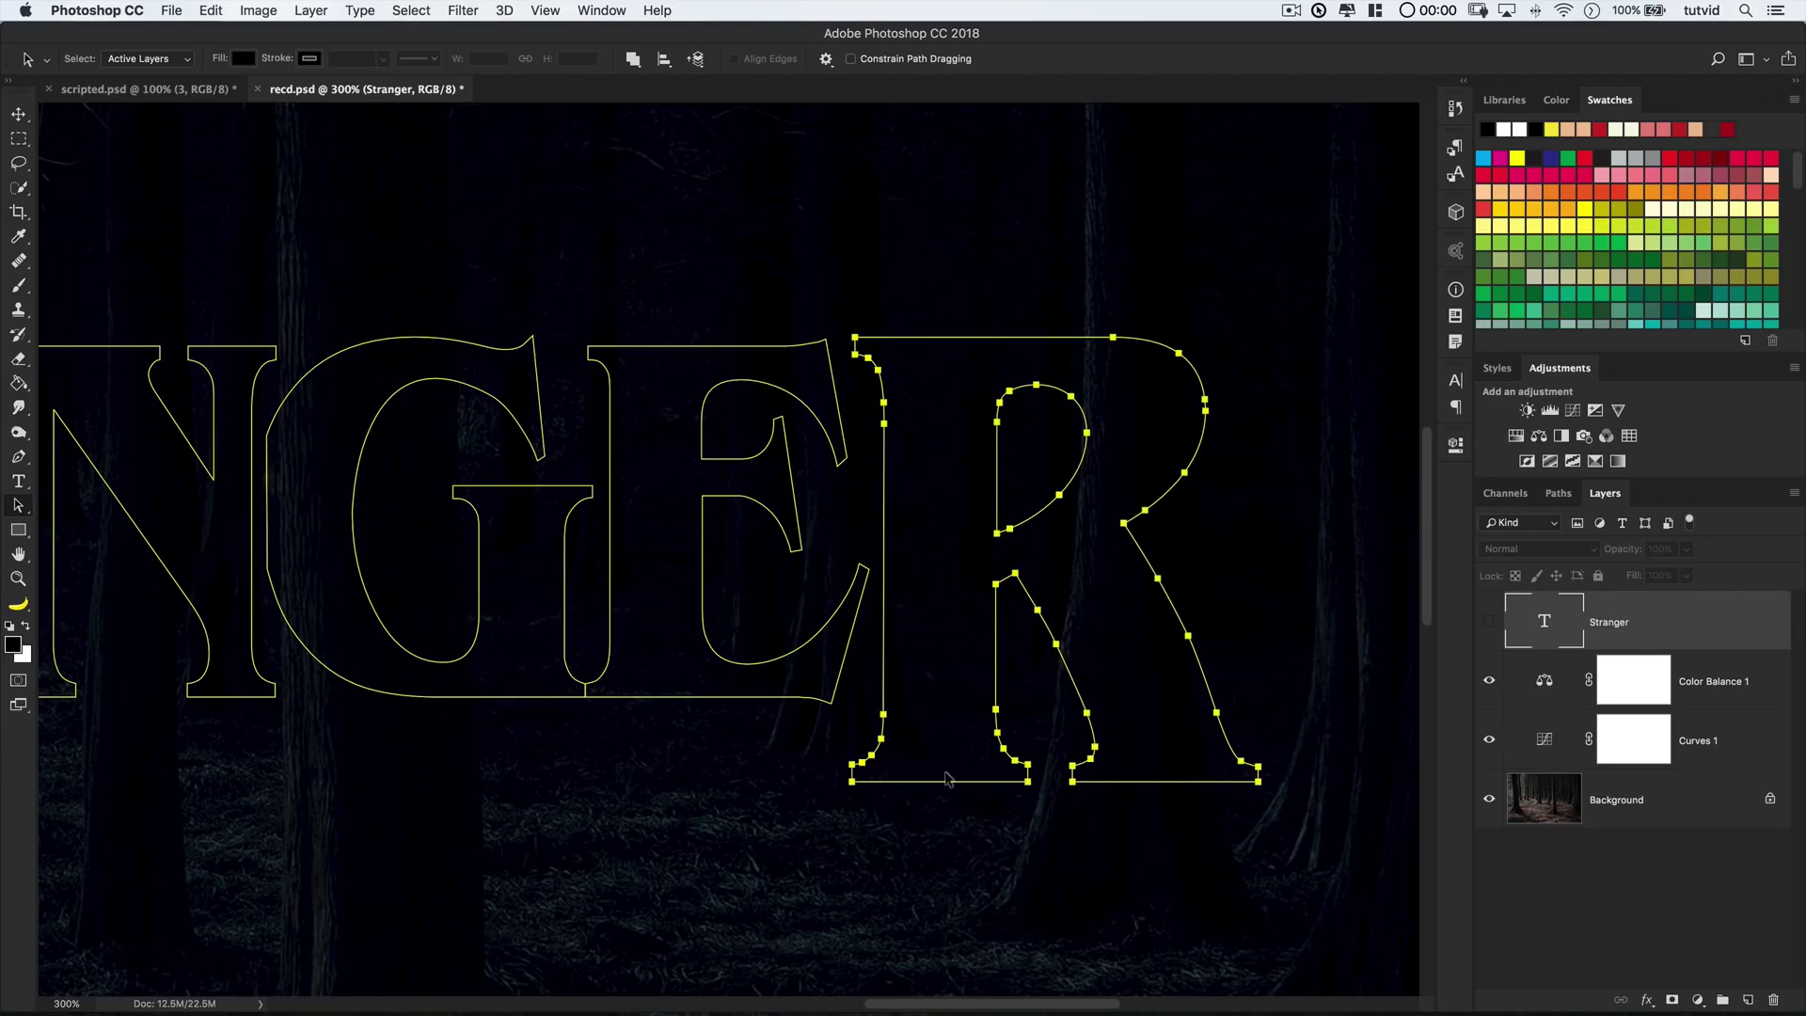
pyautogui.click(683, 808)
pyautogui.moveTo(616, 795); pyautogui.dragTo(819, 786)
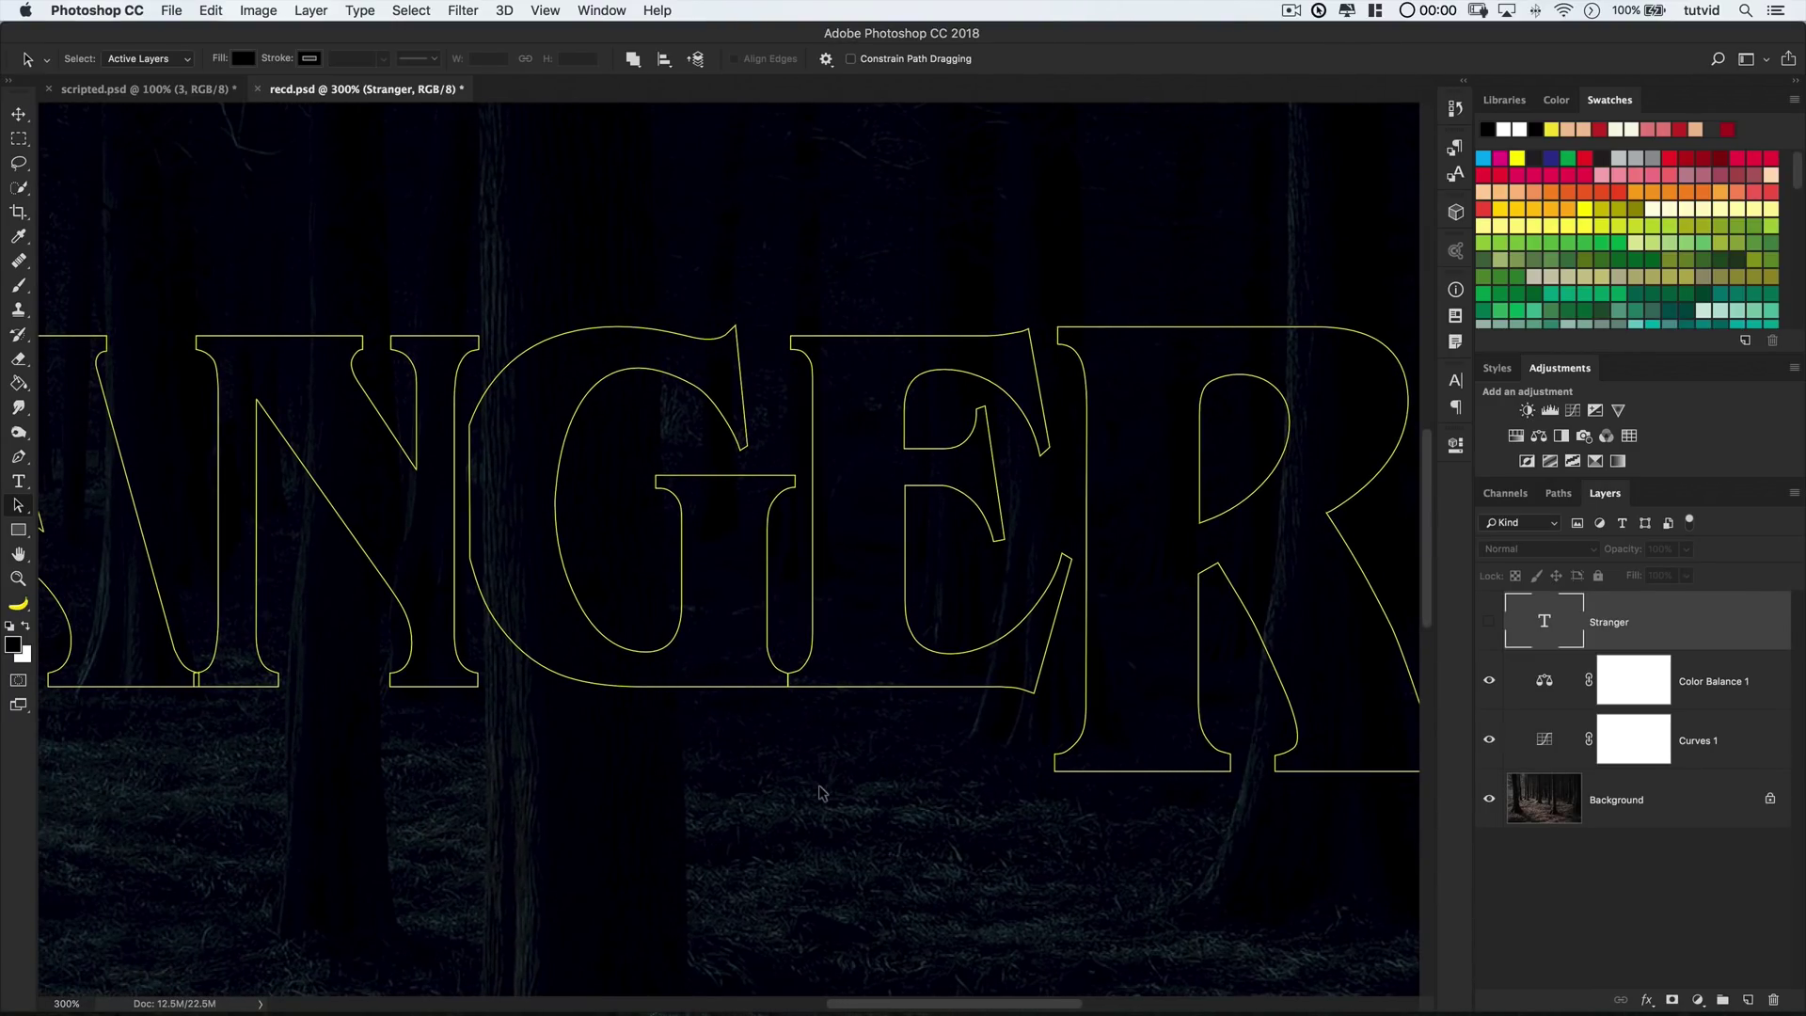
# Delete the T's rounded top corner anchors and select the top-bar endpoints
pyautogui.moveTo(222, 484)
pyautogui.mouseDown()
pyautogui.moveTo(810, 529)
pyautogui.moveTo(875, 553)
pyautogui.mouseUp()
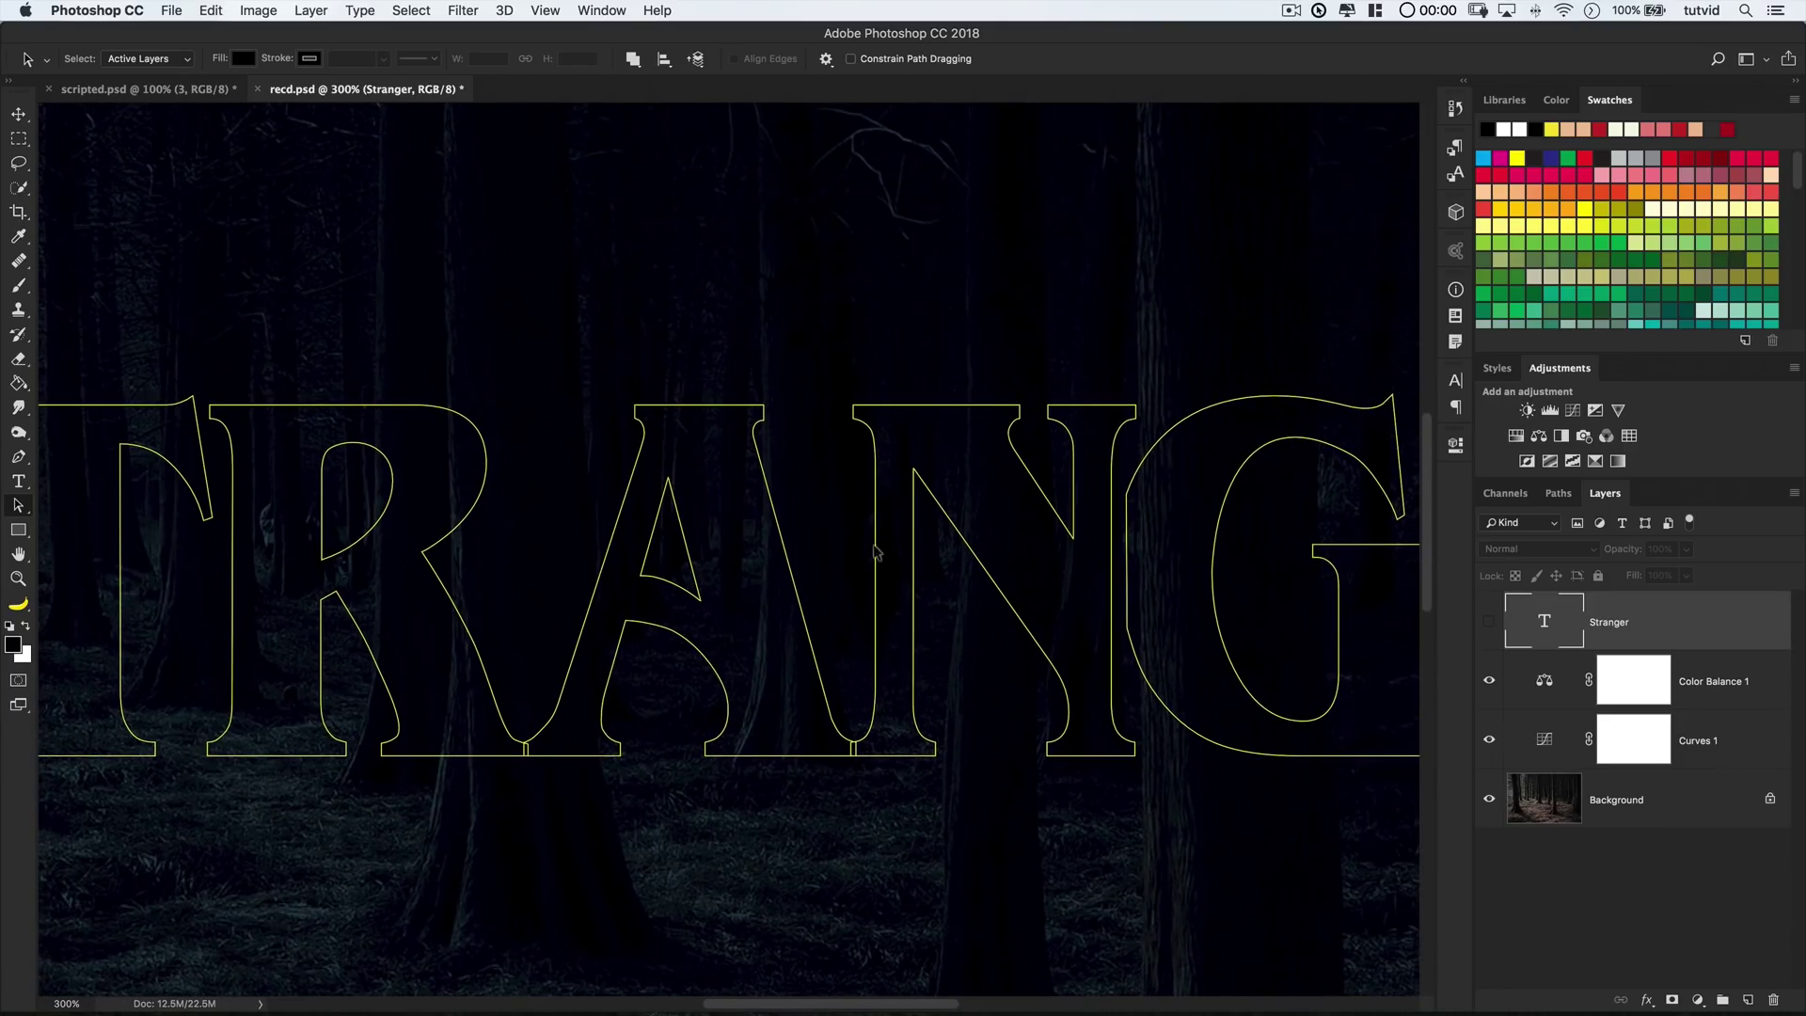
pyautogui.moveTo(524, 443); pyautogui.dragTo(911, 451)
pyautogui.press('z')
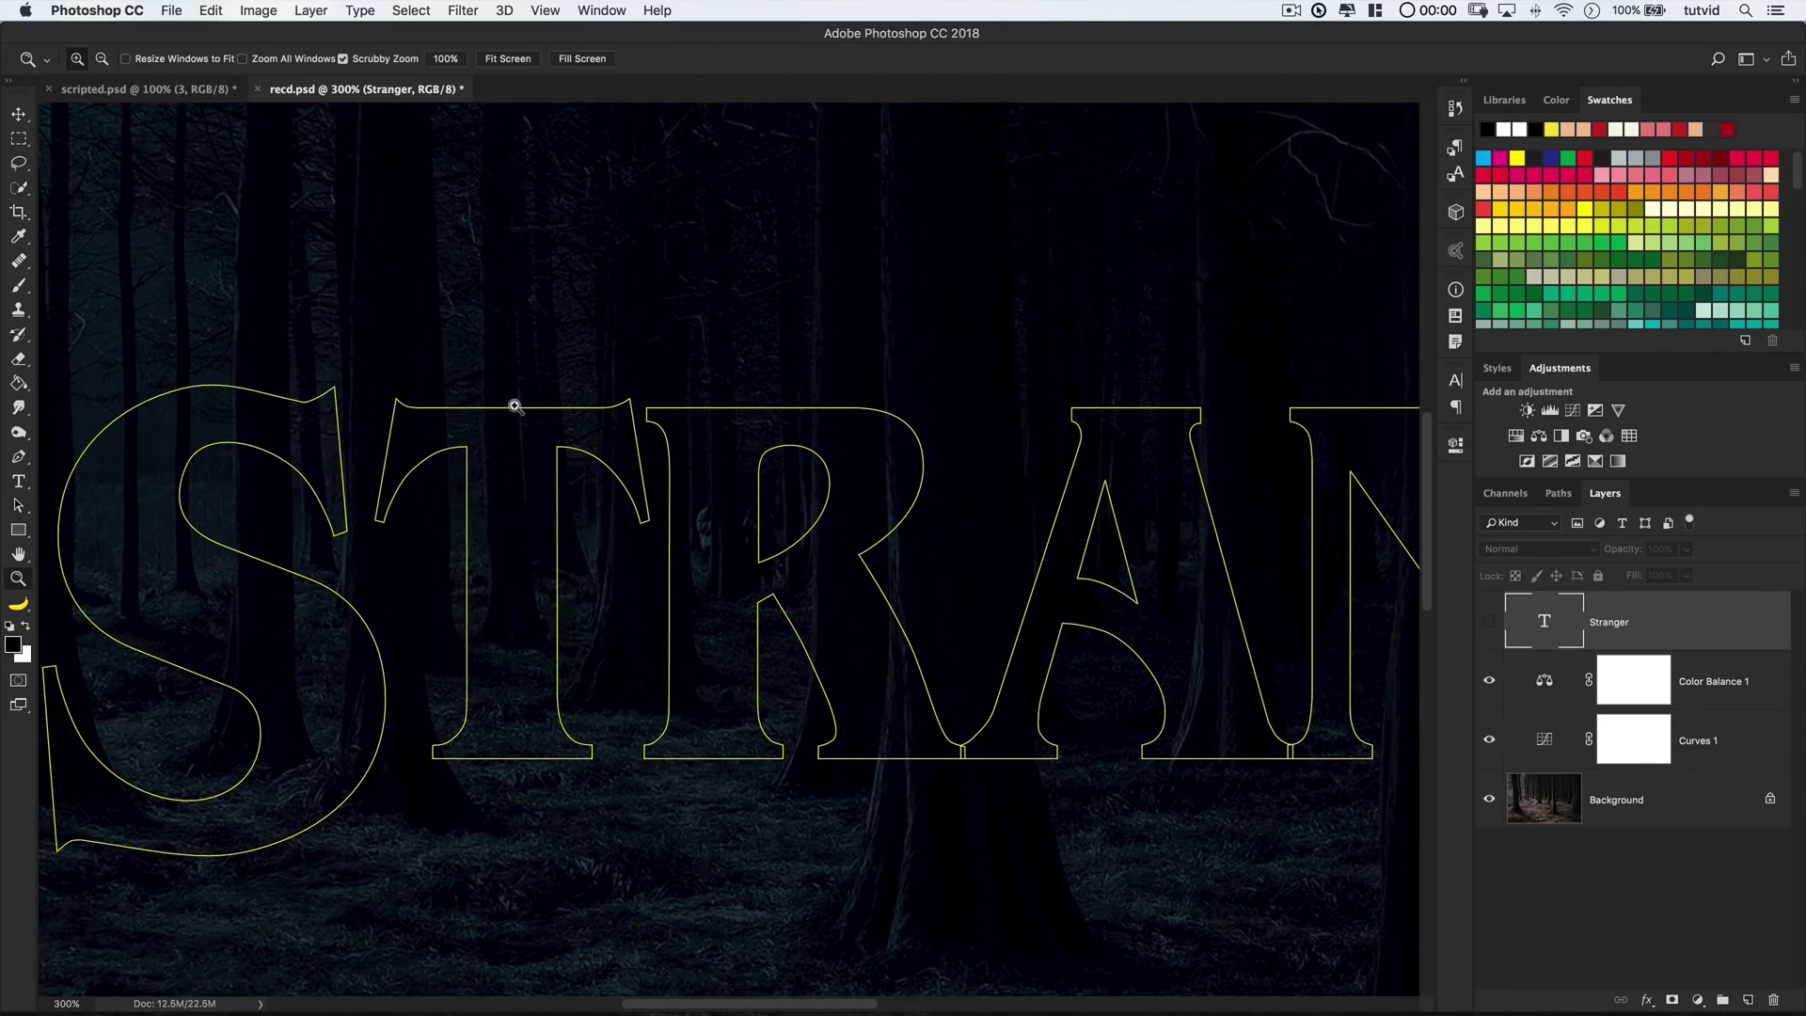
pyautogui.moveTo(514, 406)
pyautogui.mouseDown()
pyautogui.moveTo(497, 404)
pyautogui.moveTo(673, 419)
pyautogui.mouseUp()
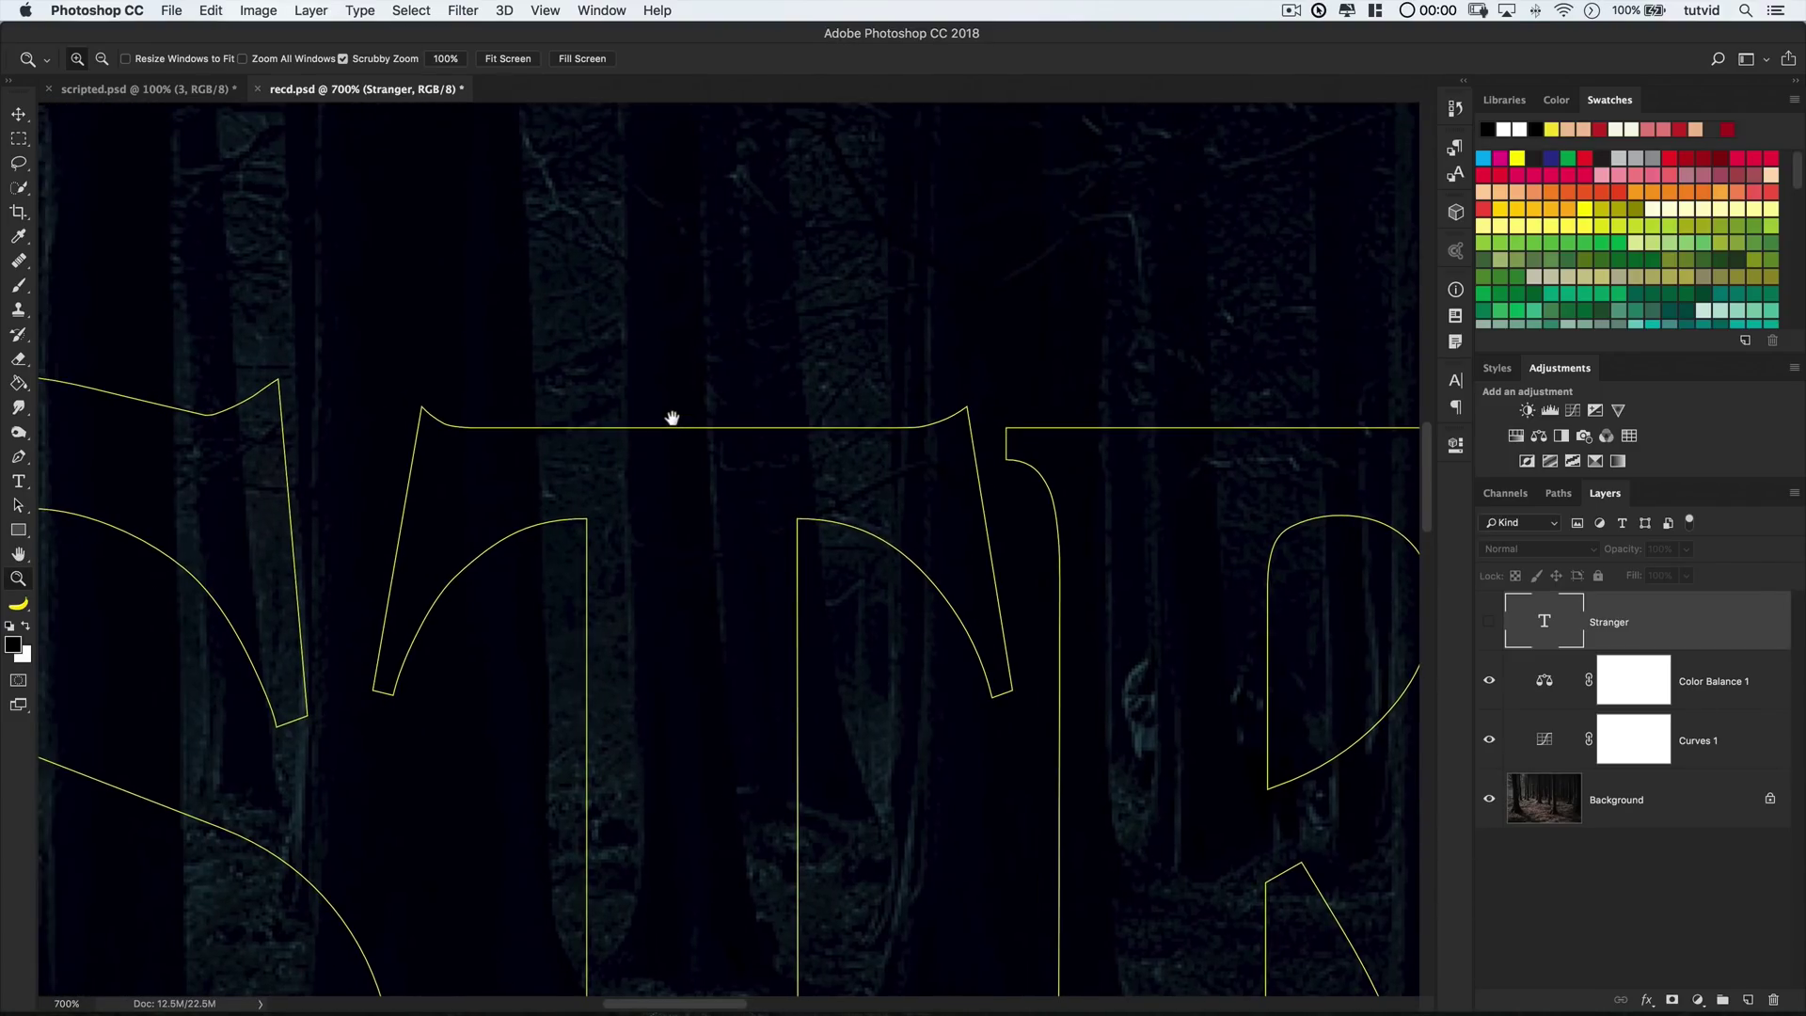
pyautogui.press('a')
pyautogui.moveTo(477, 385); pyautogui.dragTo(427, 442)
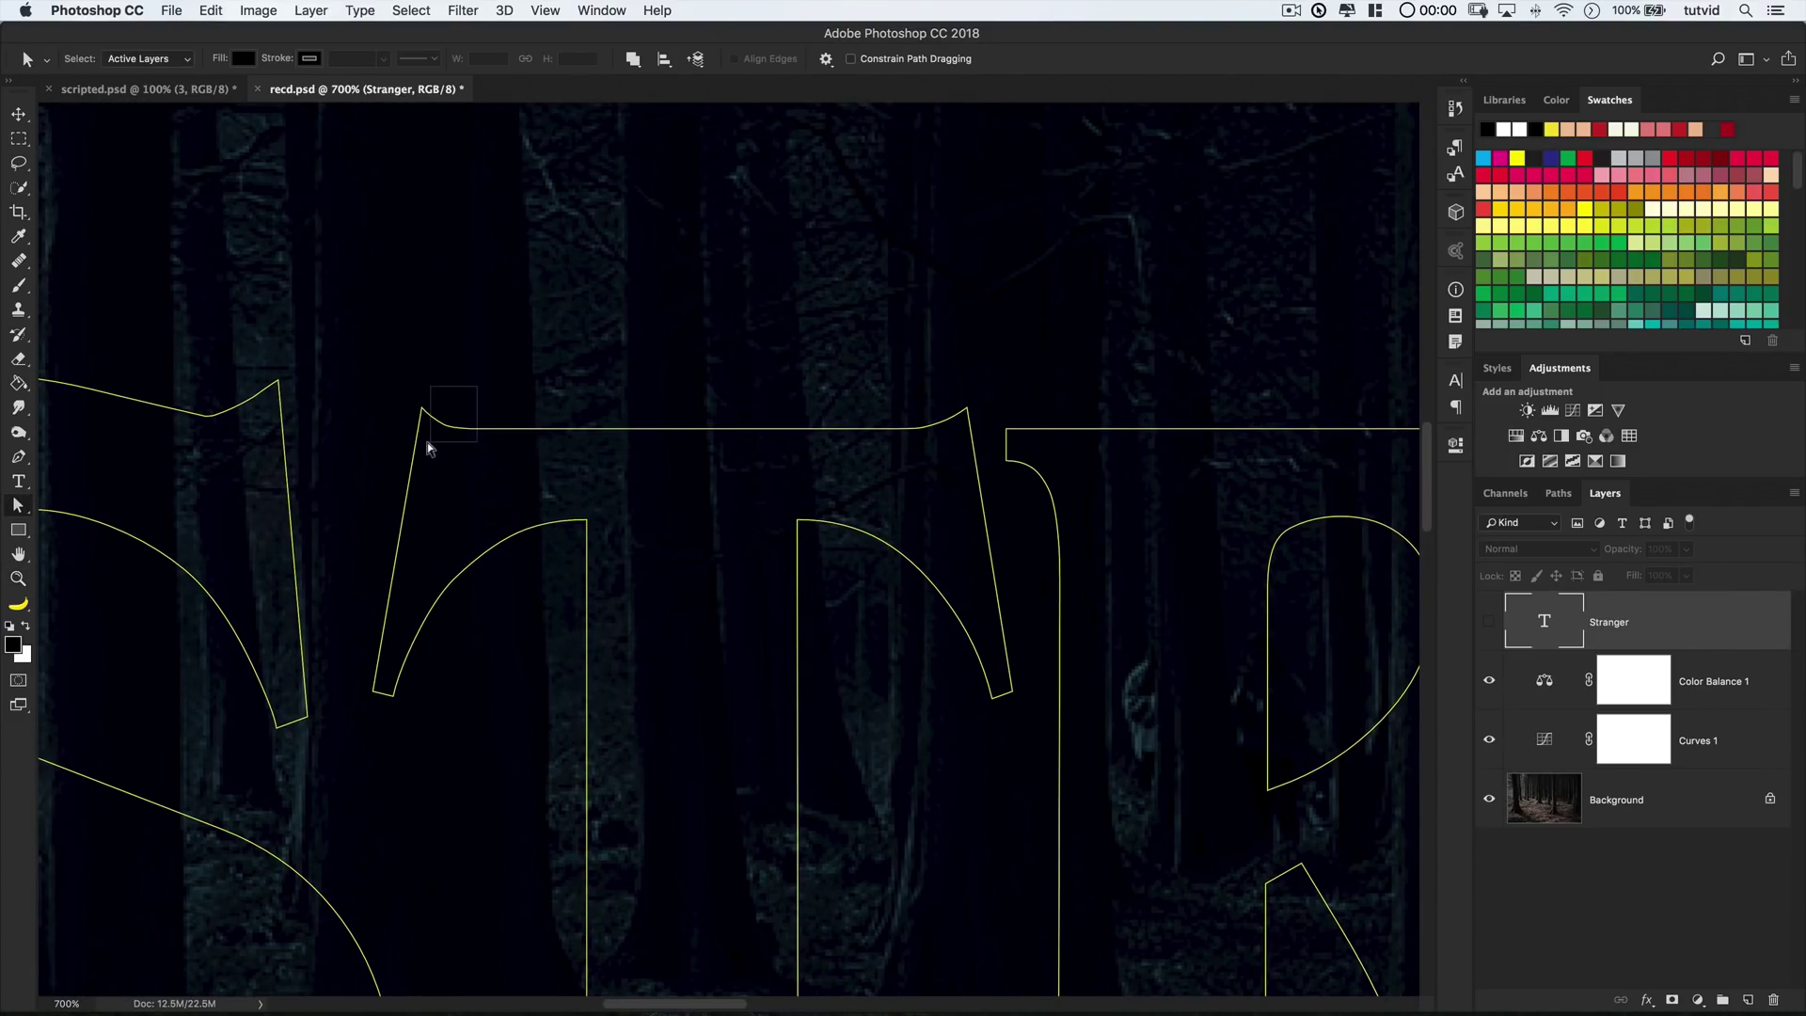
pyautogui.press('Delete')
pyautogui.moveTo(1004, 370)
pyautogui.mouseDown()
pyautogui.moveTo(605, 416)
pyautogui.moveTo(401, 410)
pyautogui.mouseUp()
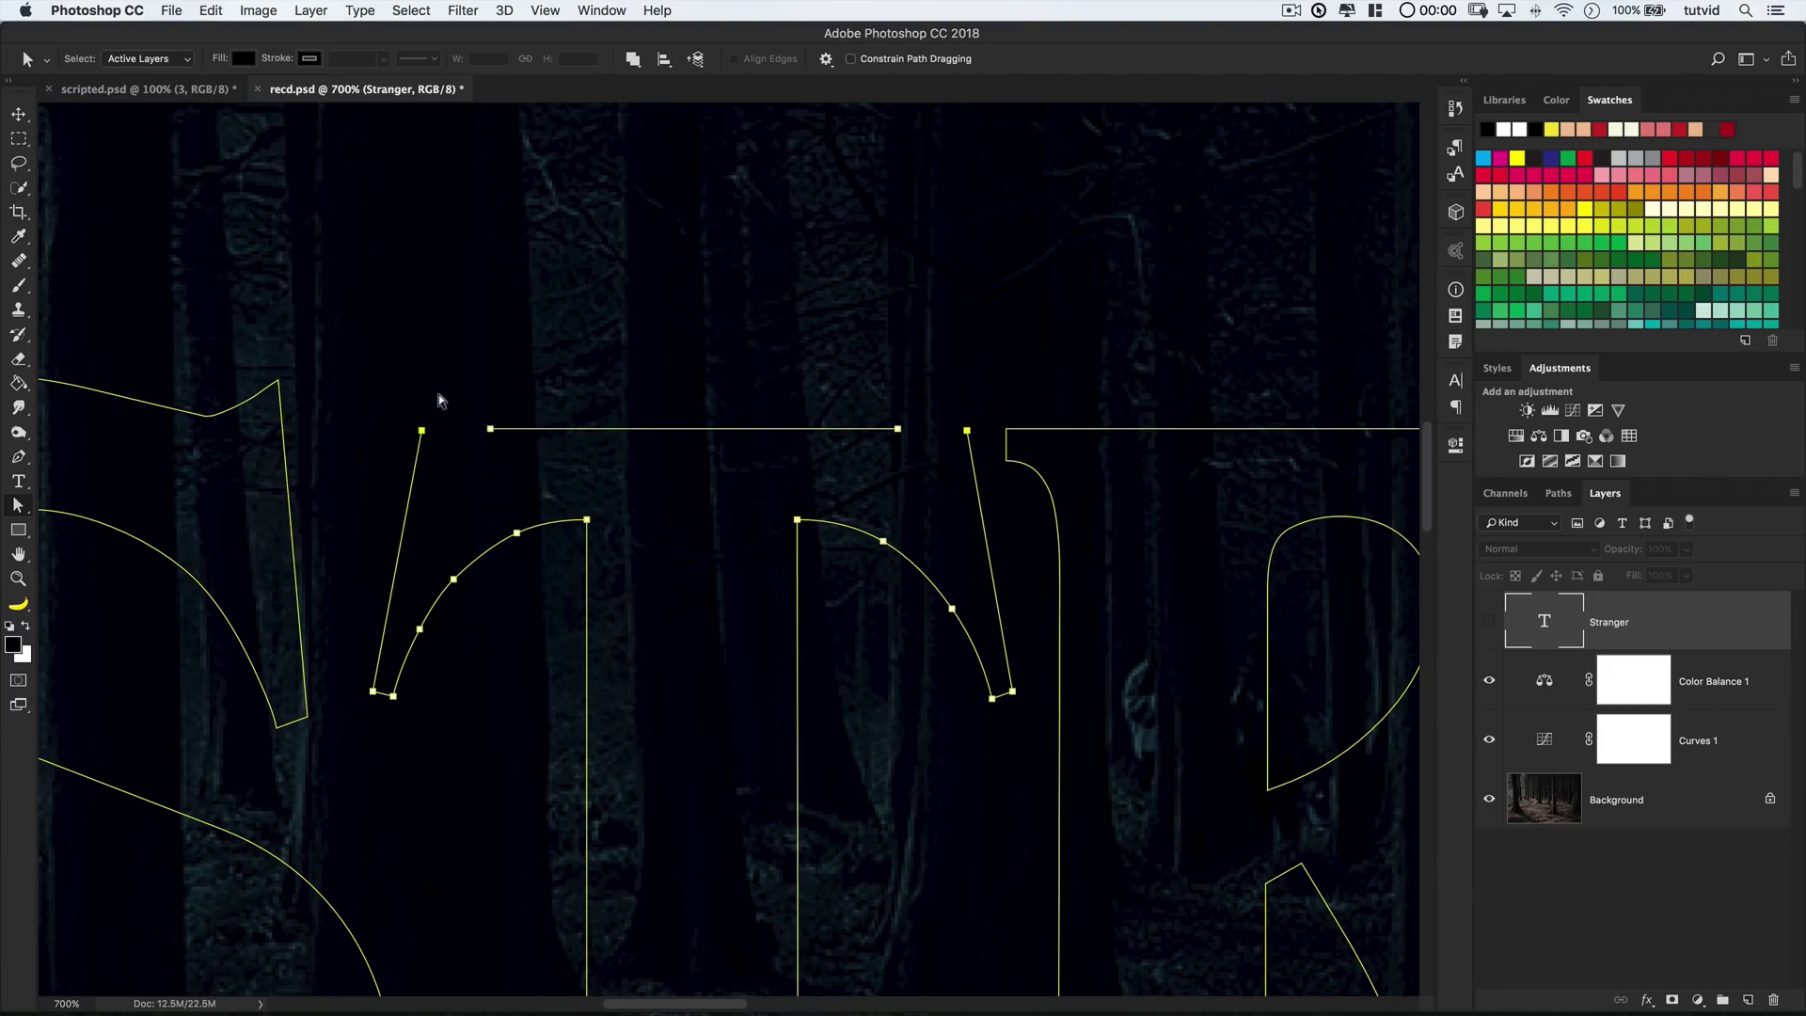
pyautogui.press('p')
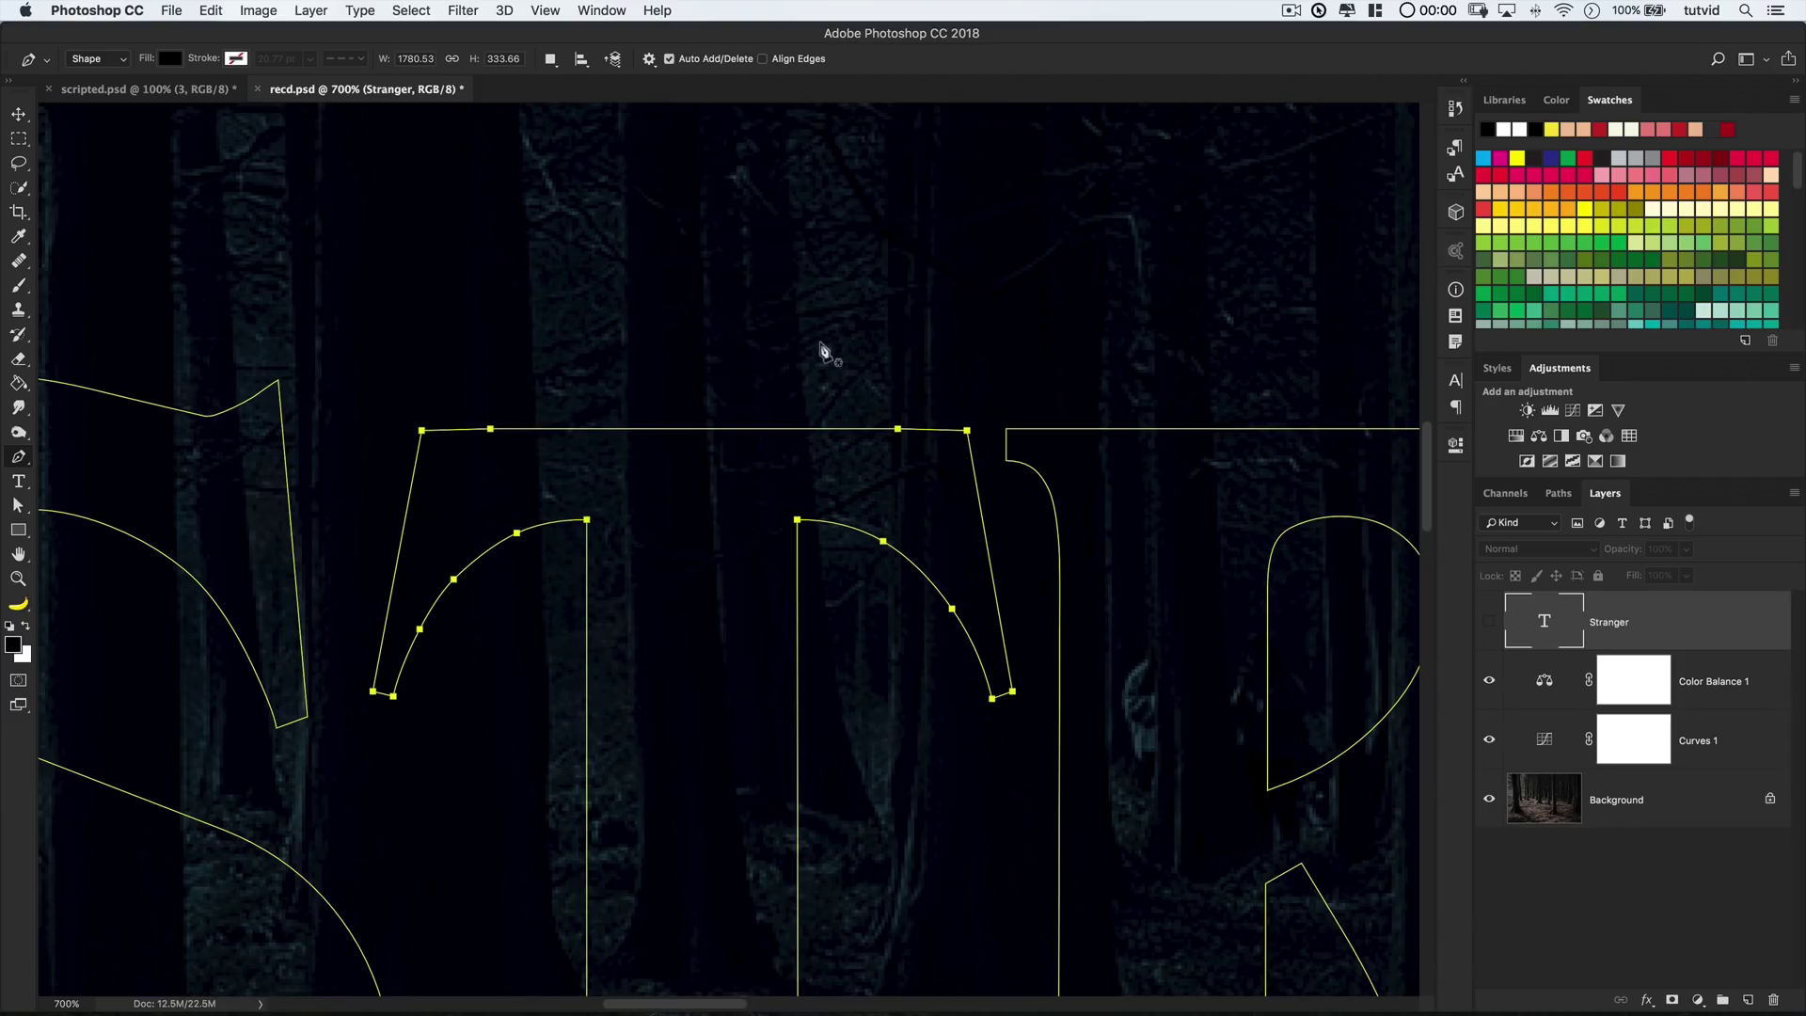
# Nudge the S's top-right tip right and smooth the curve along its upper arm
pyautogui.press('a')
pyautogui.hscroll(-5, 903, 564)
pyautogui.click(568, 480)
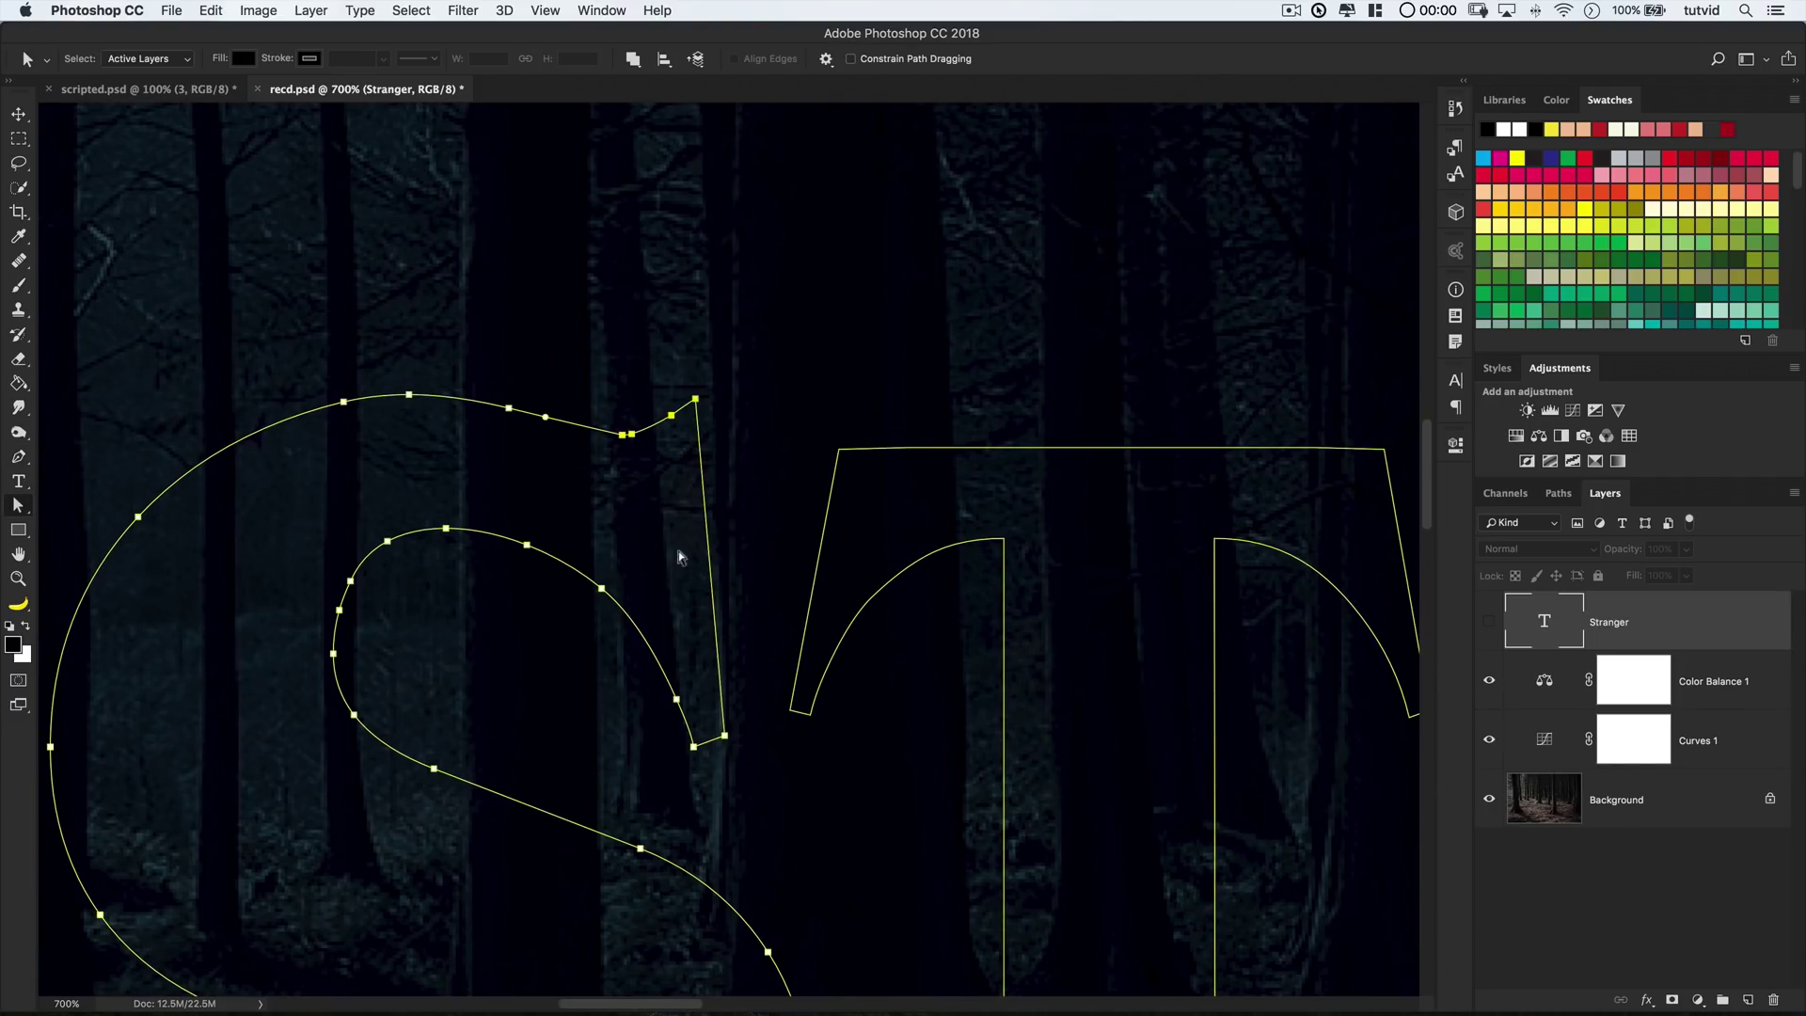
pyautogui.press('Right')
pyautogui.press('Right')
pyautogui.press('Right')
pyautogui.press('Right')
pyautogui.press('Right')
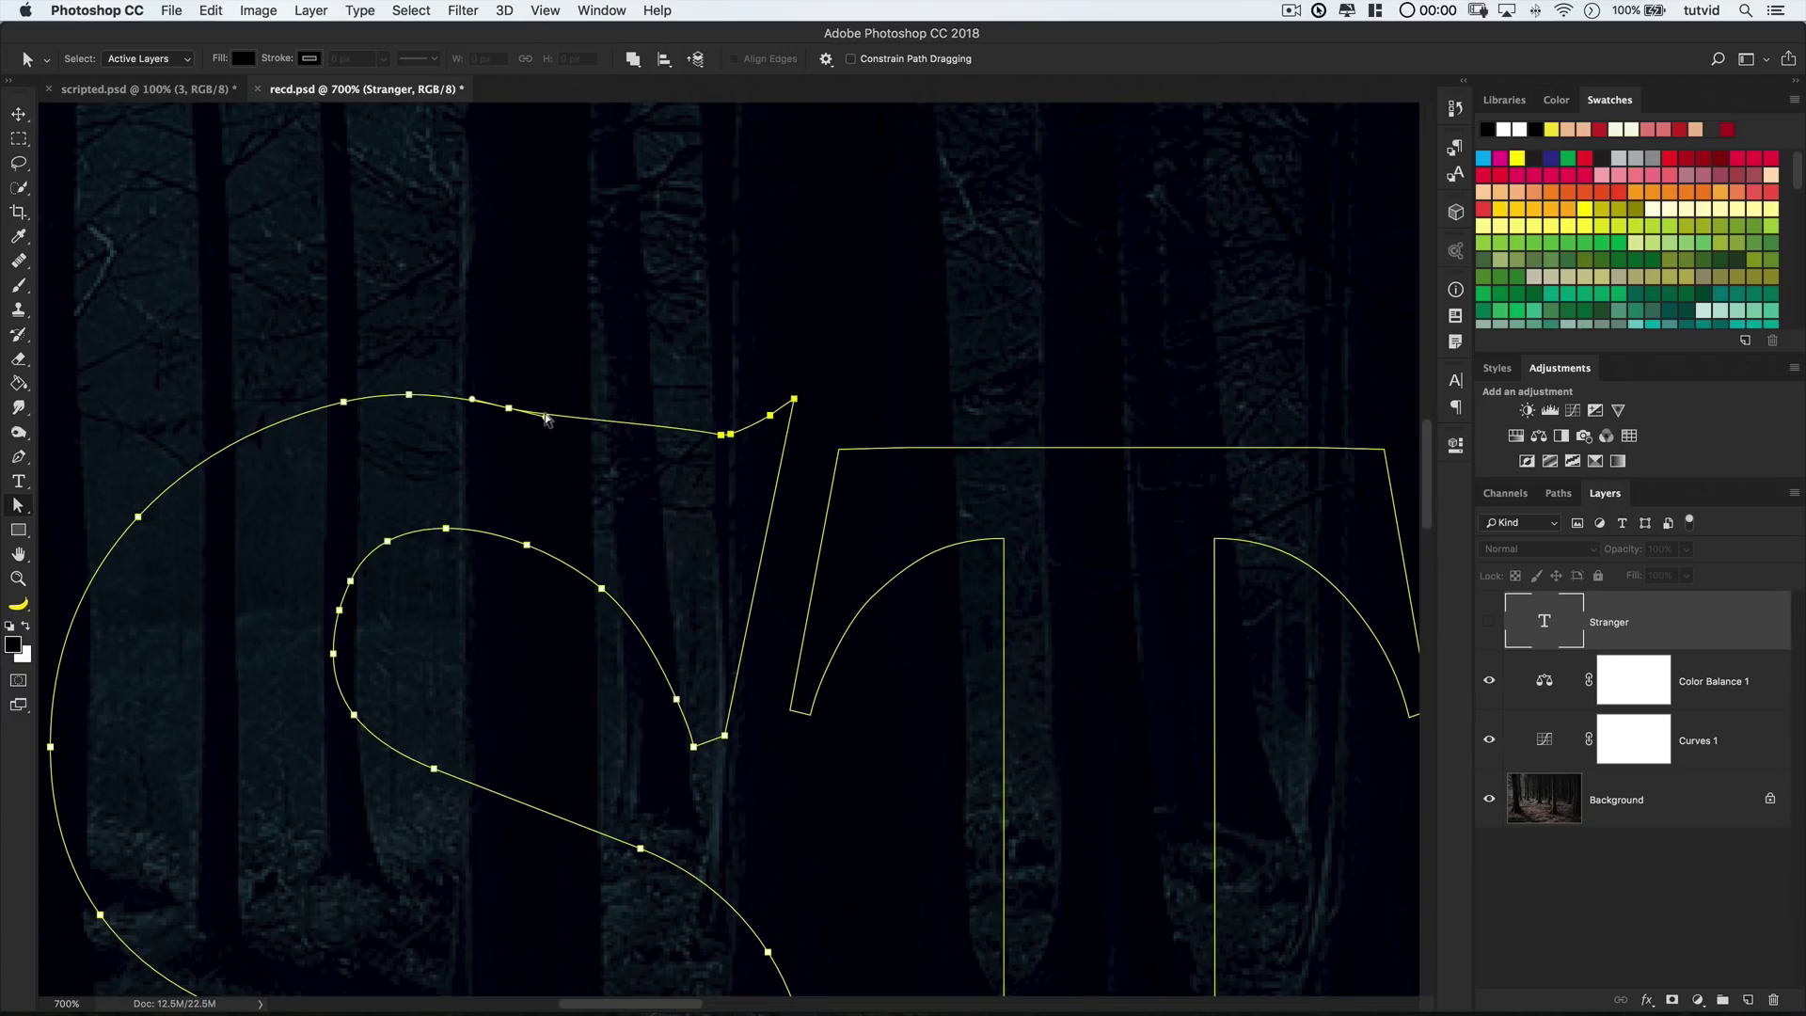
pyautogui.moveTo(544, 418); pyautogui.dragTo(609, 443)
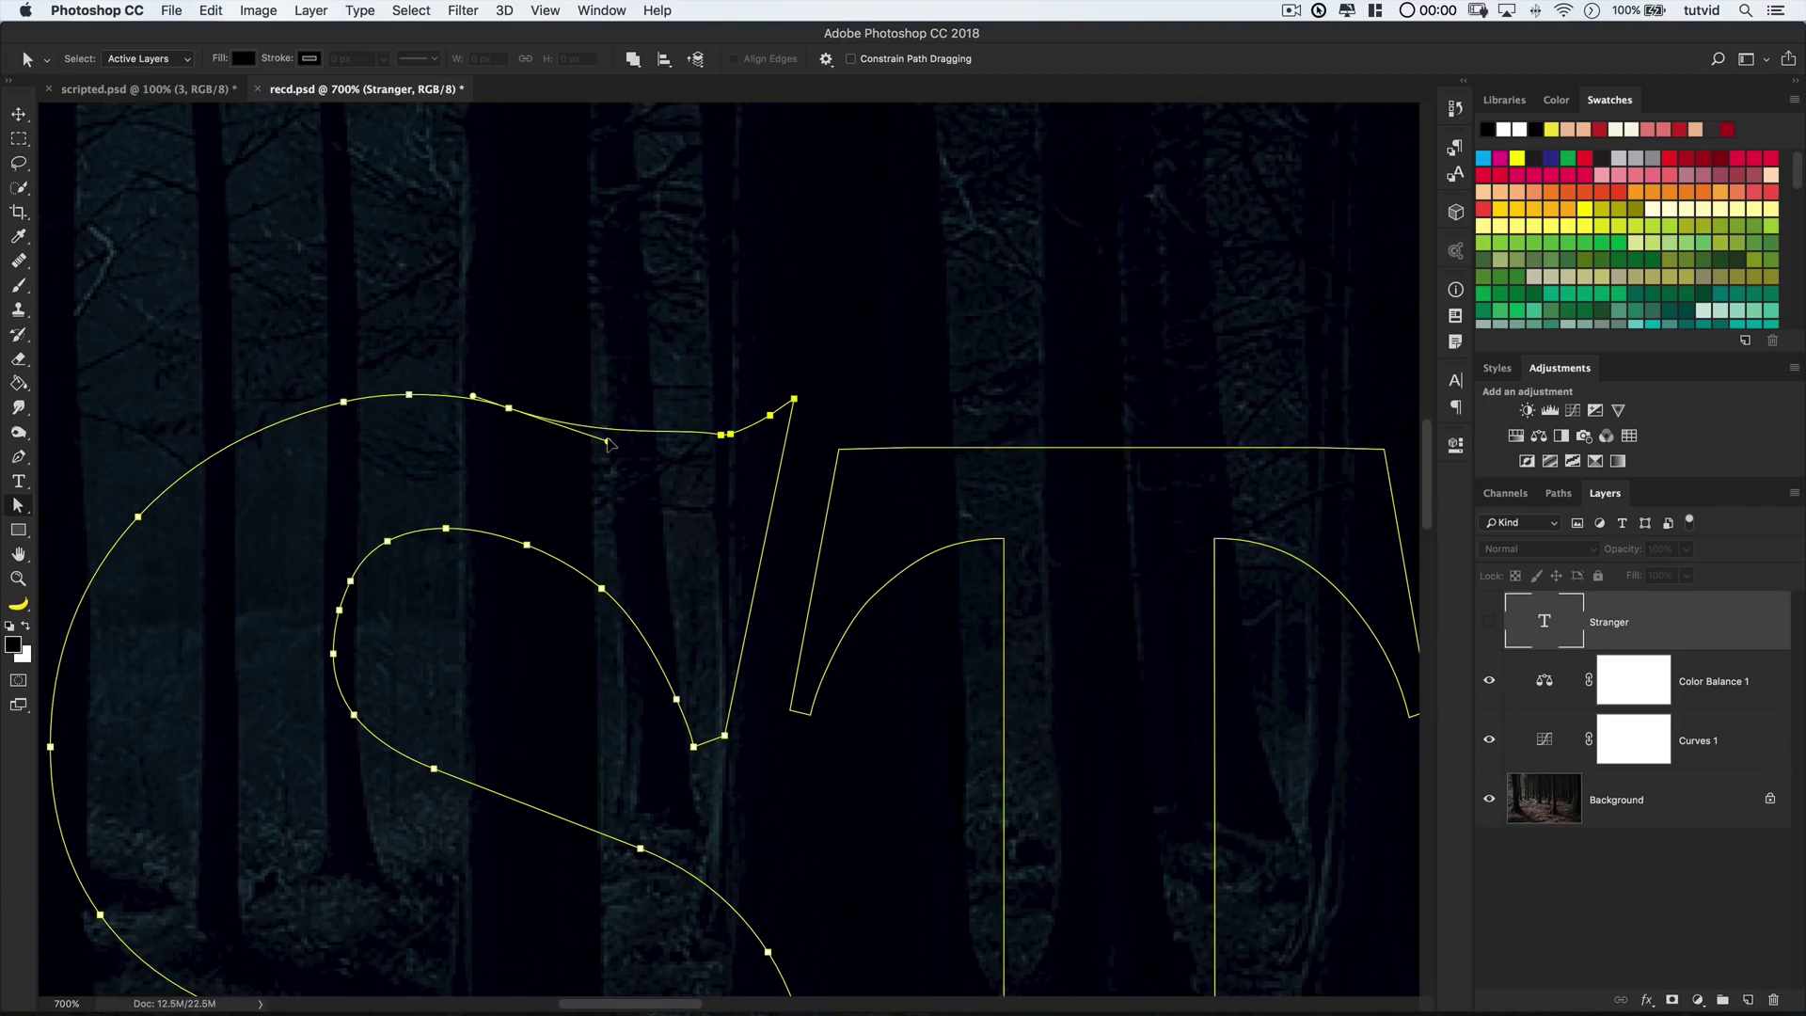
pyautogui.click(724, 439)
pyautogui.moveTo(677, 429); pyautogui.dragTo(661, 441)
pyautogui.click(733, 438)
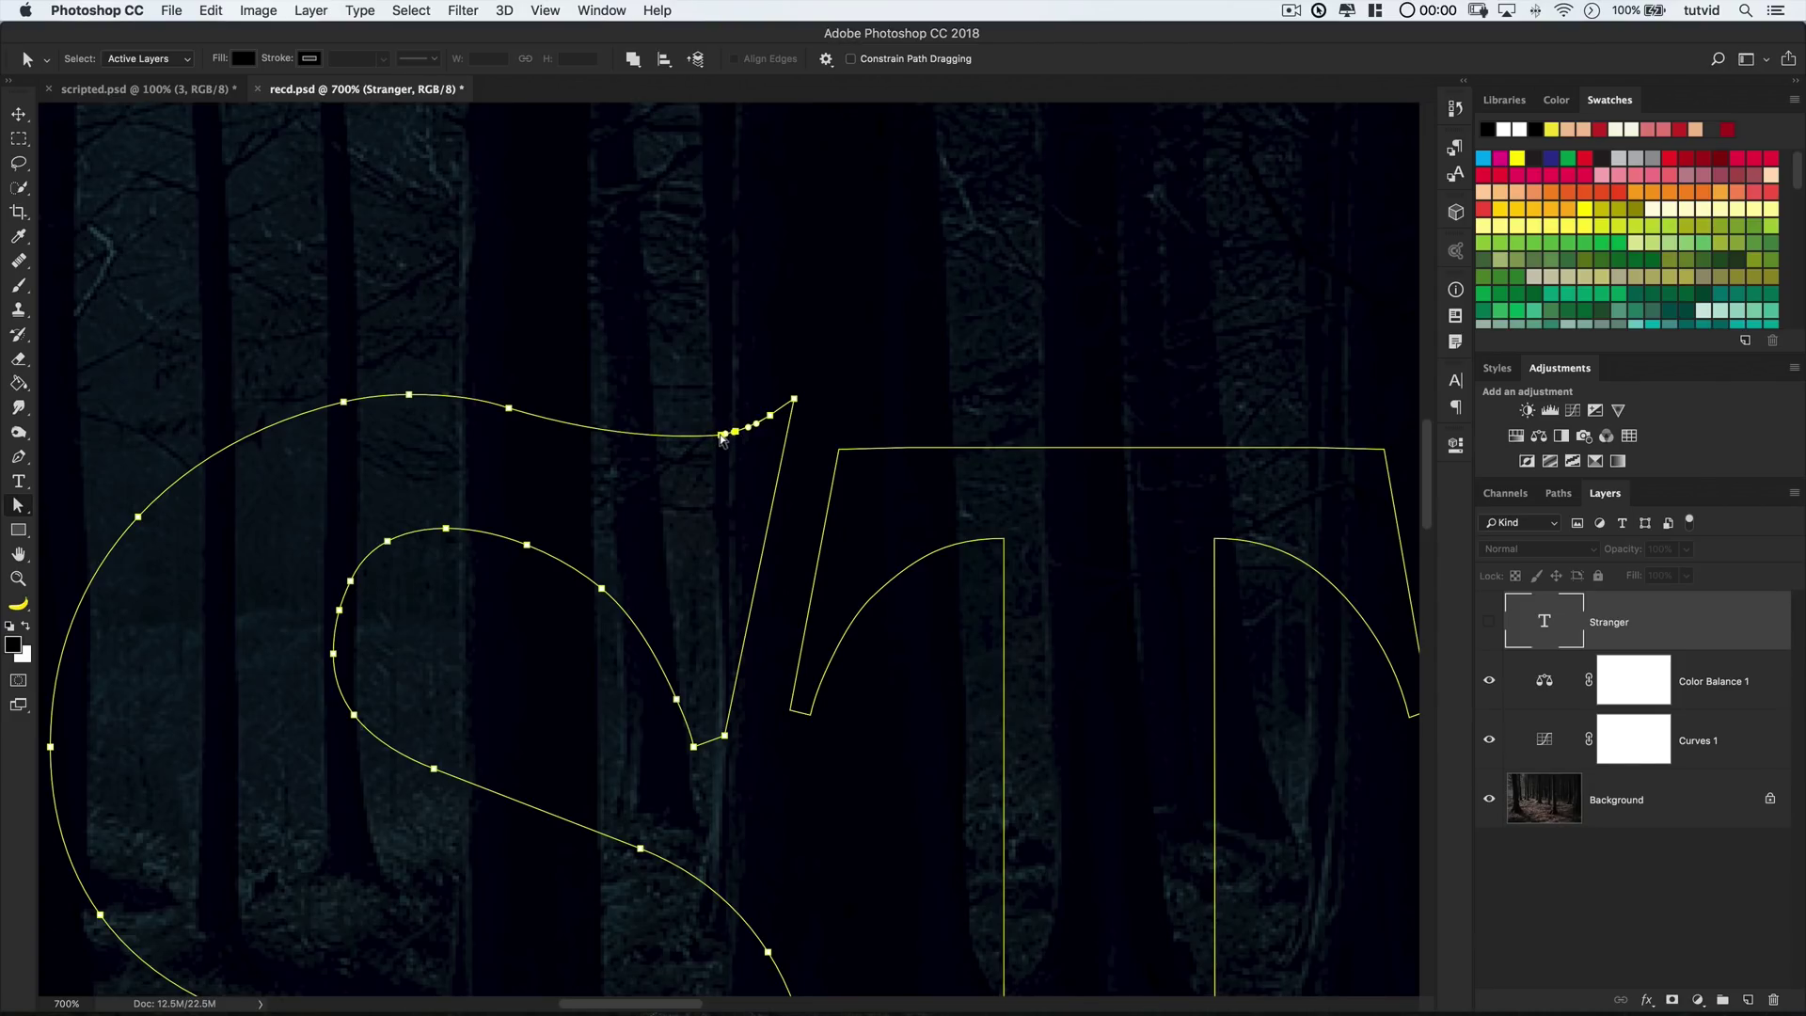
pyautogui.click(720, 437)
pyautogui.click(685, 377)
# Merge the overlapping shape components of the TRAN outlines, then the A and N
pyautogui.click(935, 524)
pyautogui.hscroll(3, 935, 522)
pyautogui.scroll(-3, 303, 431)
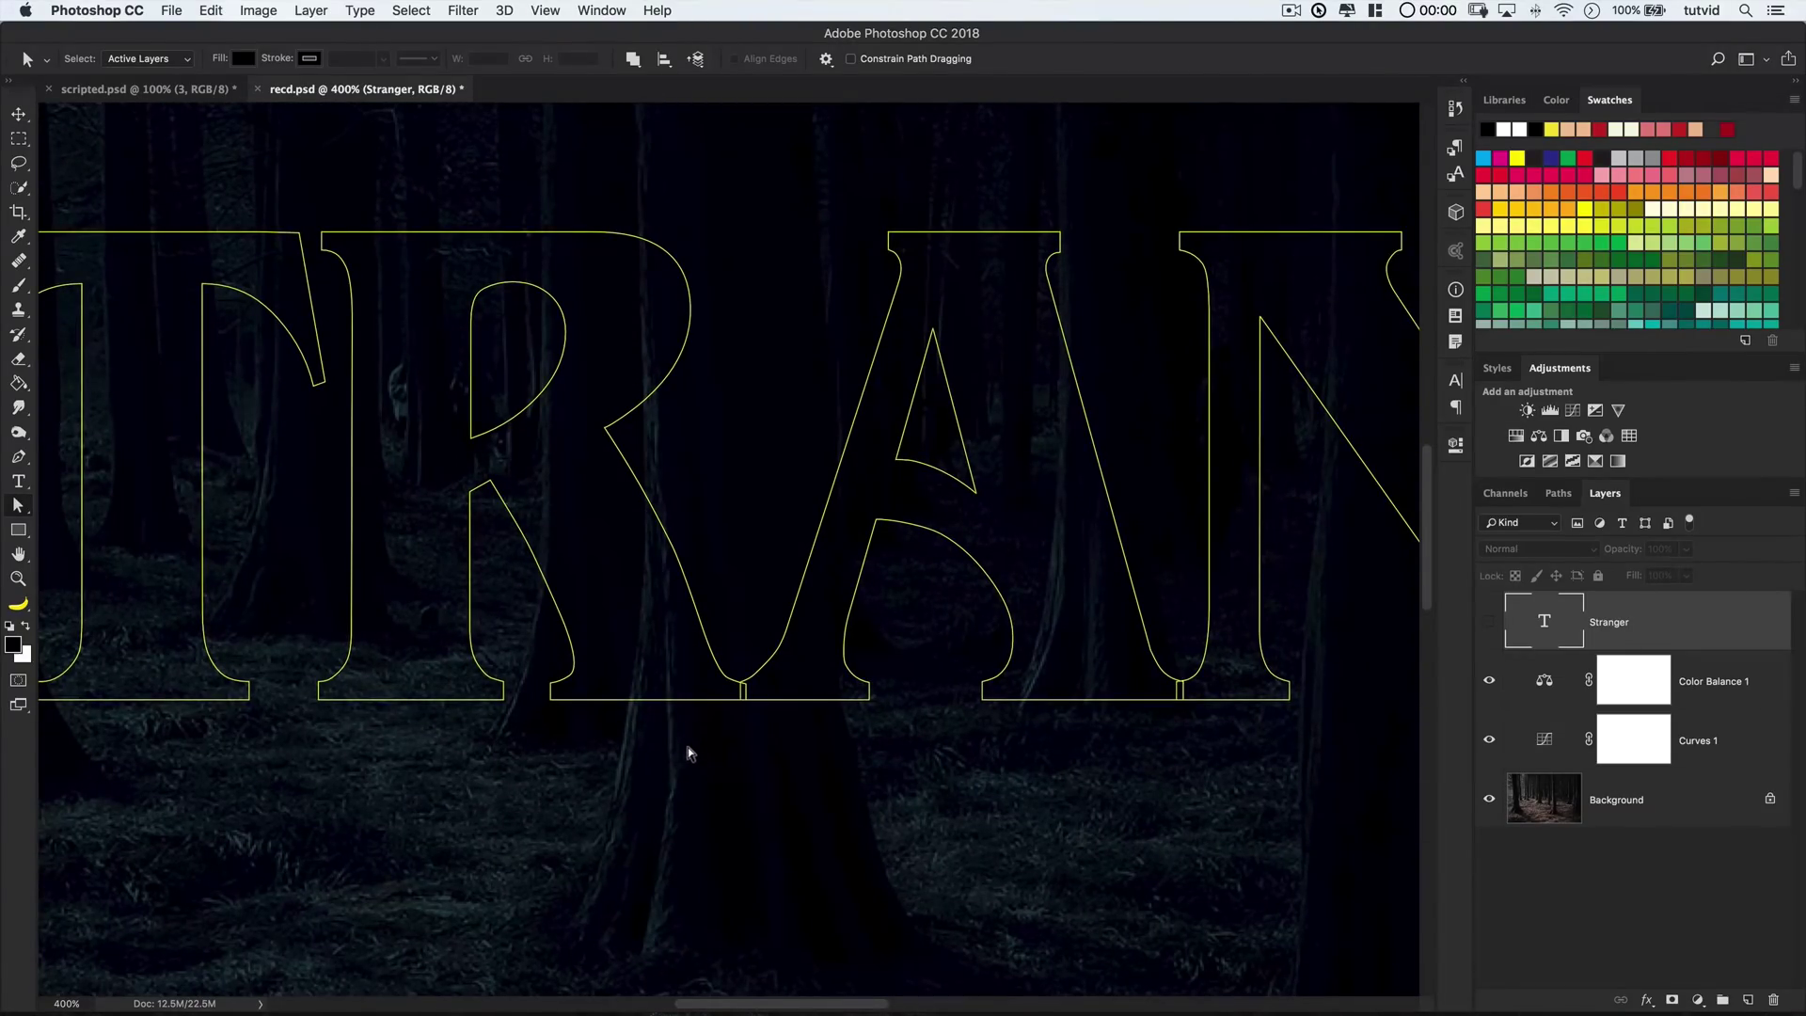
pyautogui.moveTo(791, 607); pyautogui.dragTo(791, 604)
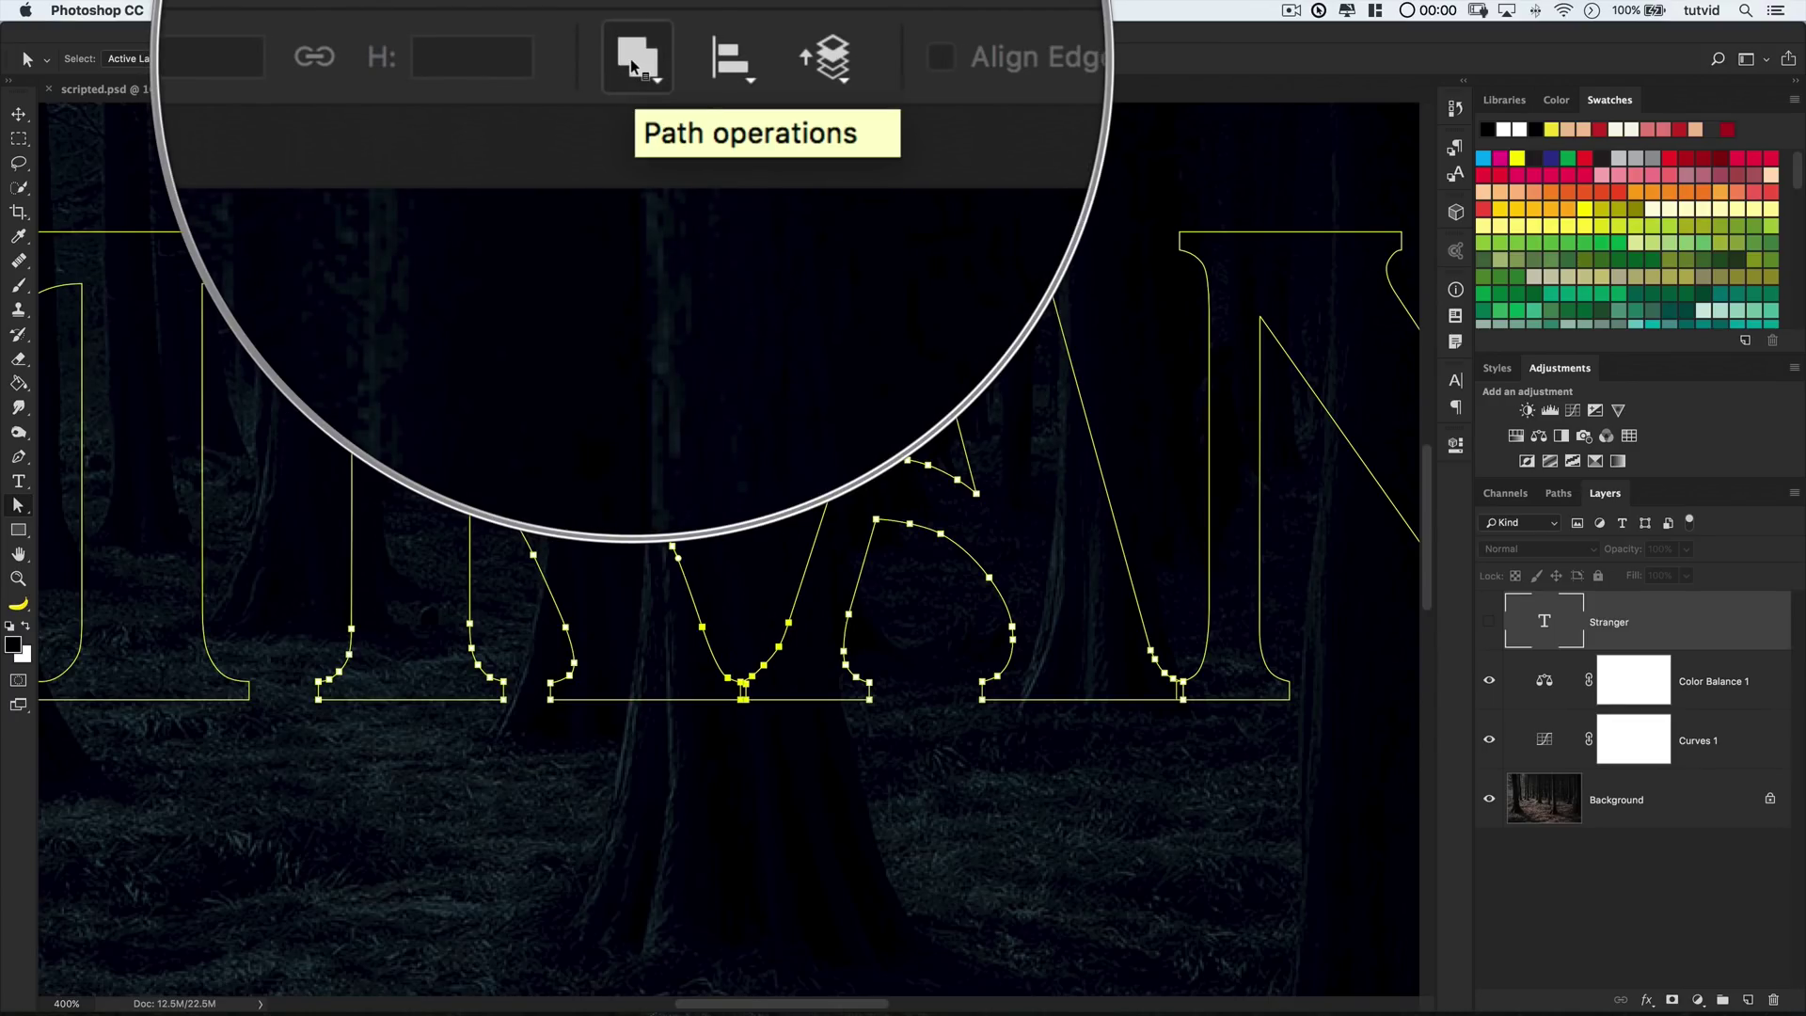
pyautogui.click(631, 60)
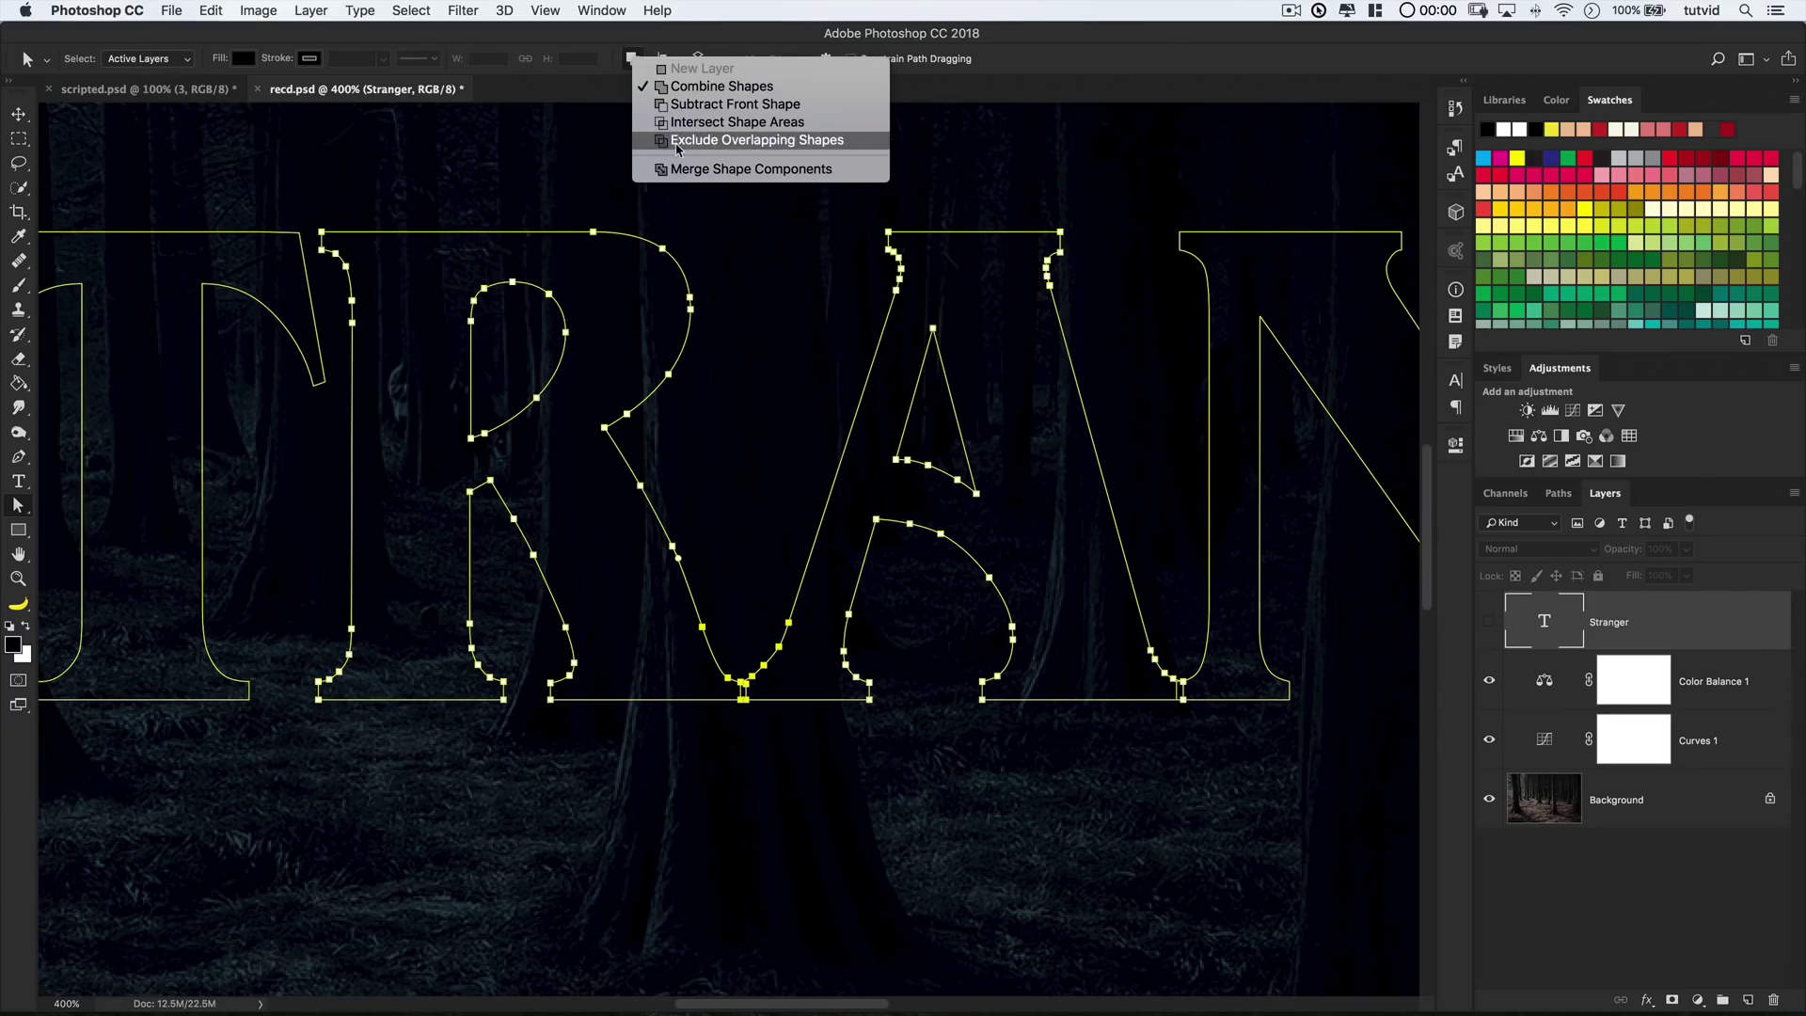
pyautogui.click(735, 172)
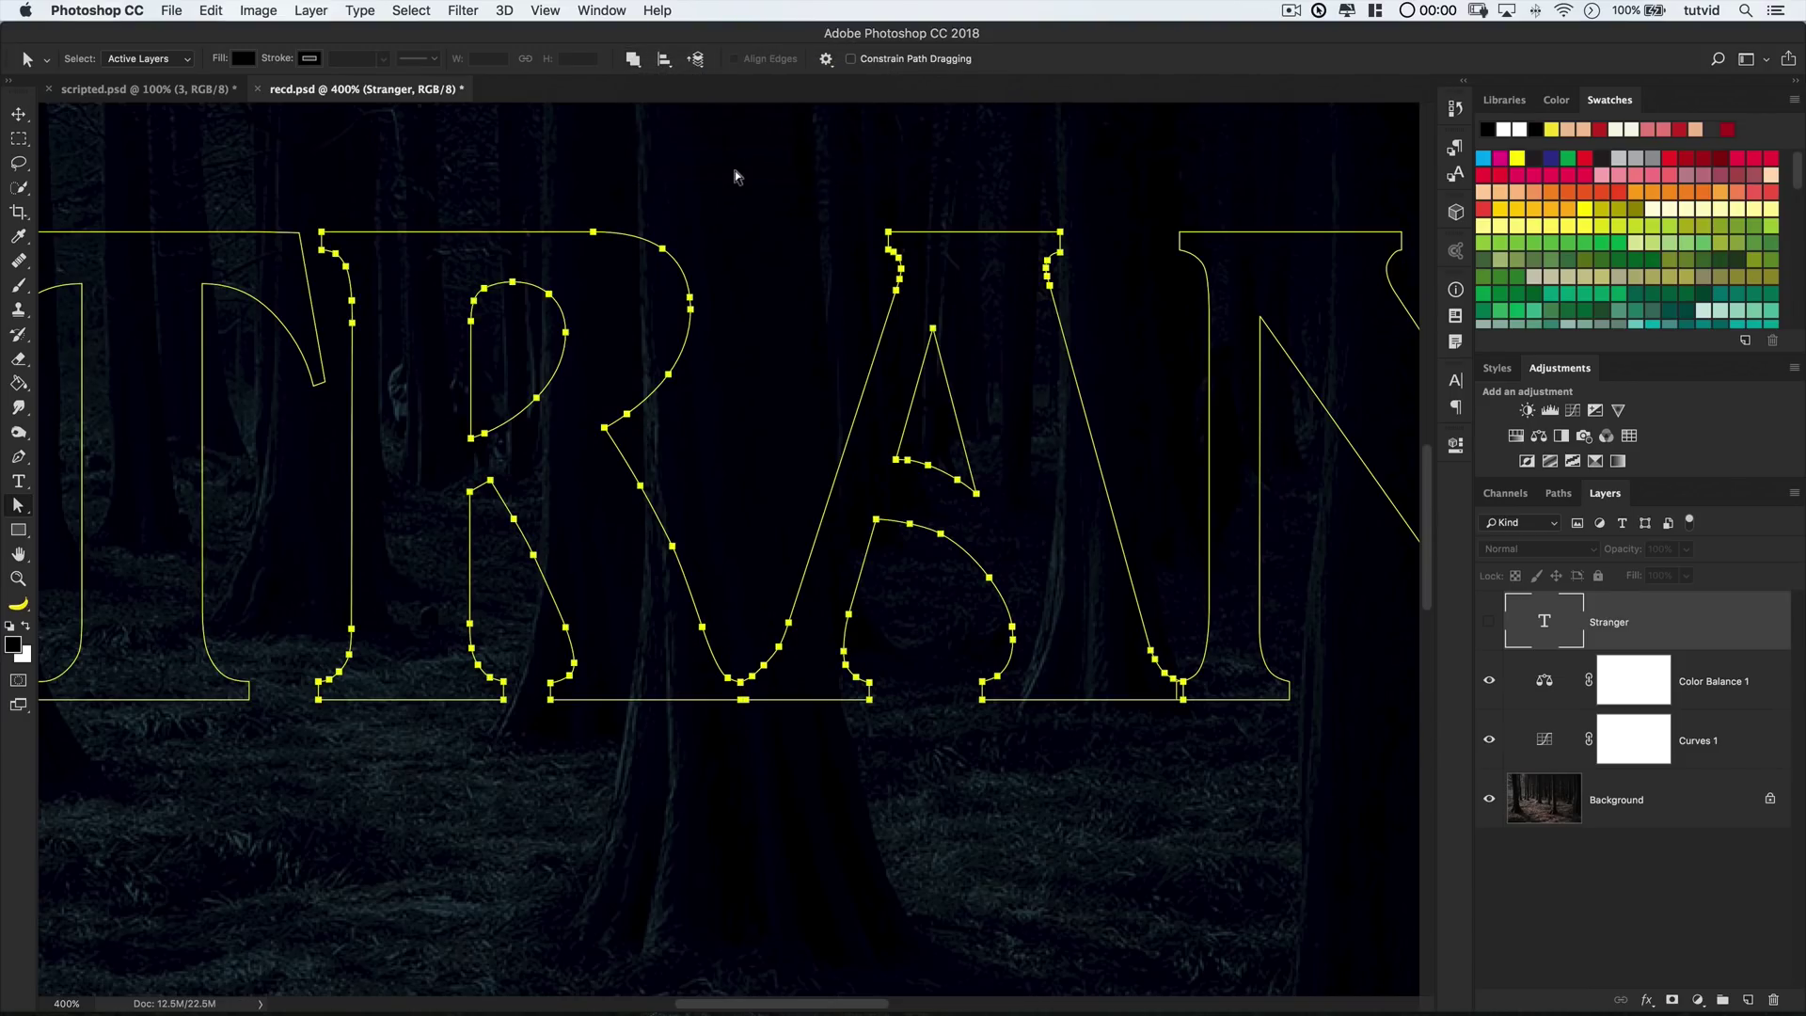
pyautogui.hscroll(2, 693, 415)
pyautogui.hscroll(5, 684, 421)
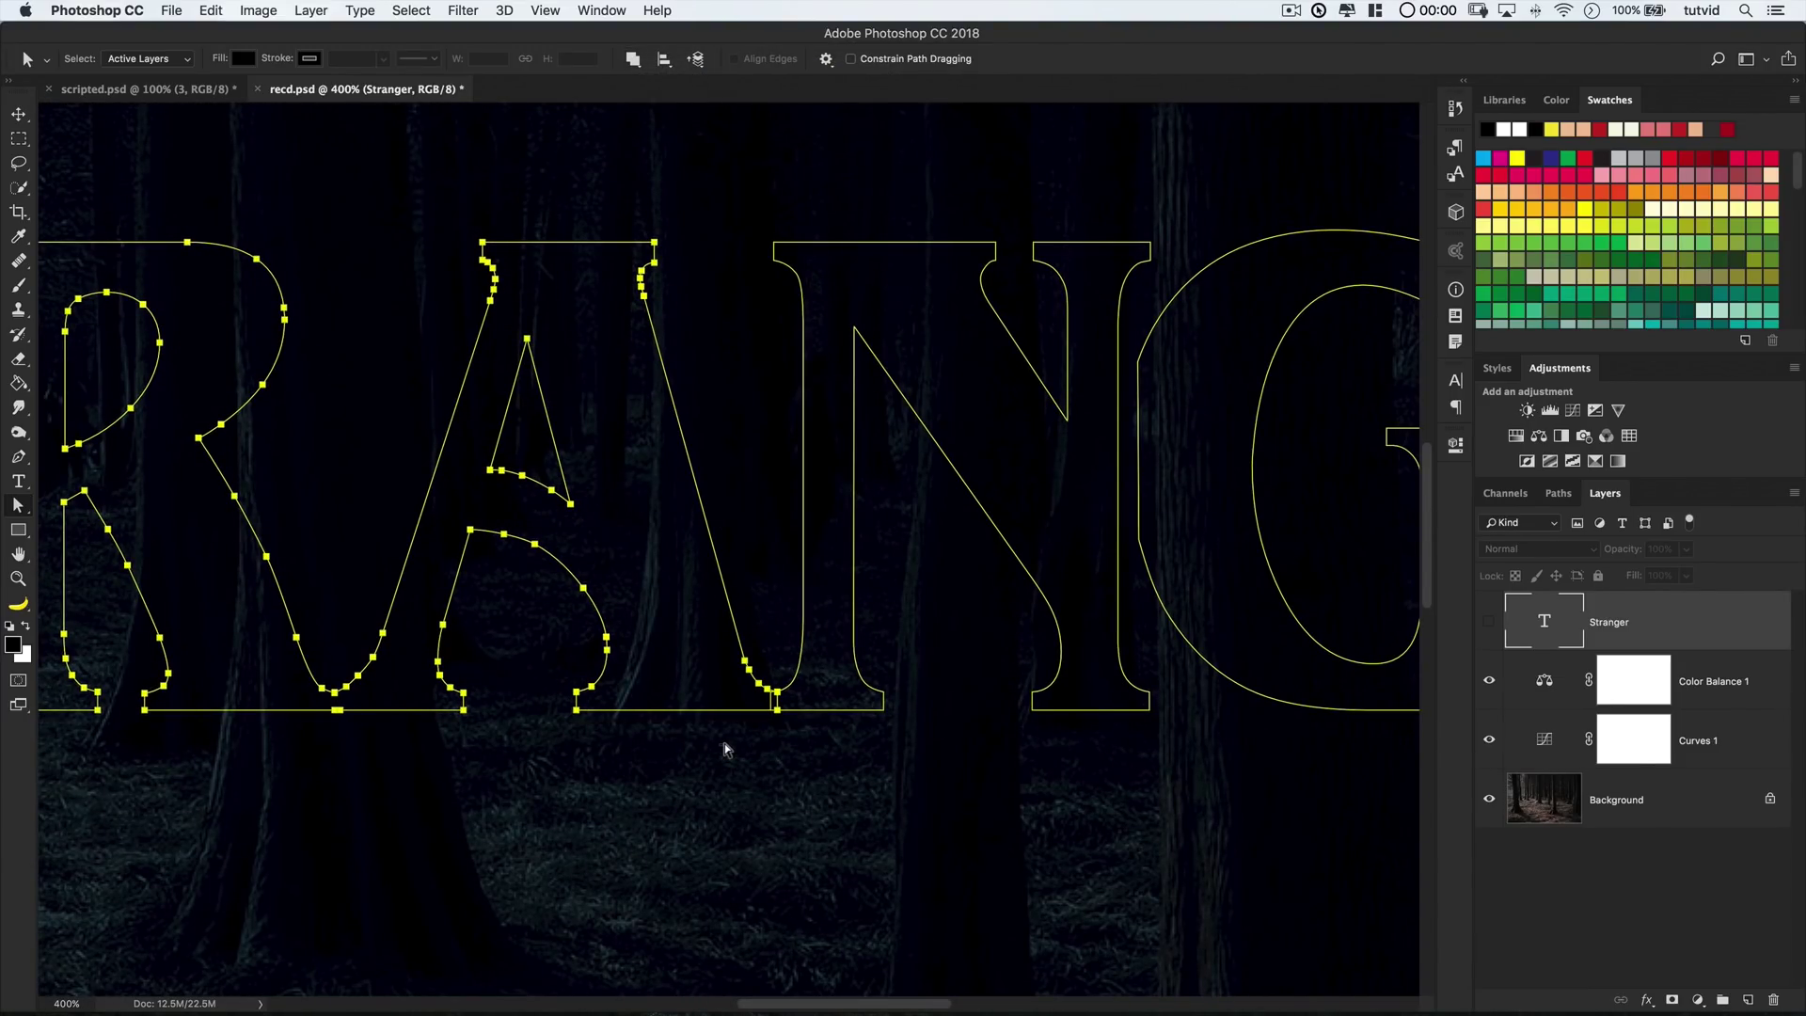
pyautogui.moveTo(724, 743); pyautogui.dragTo(844, 612)
pyautogui.click(635, 56)
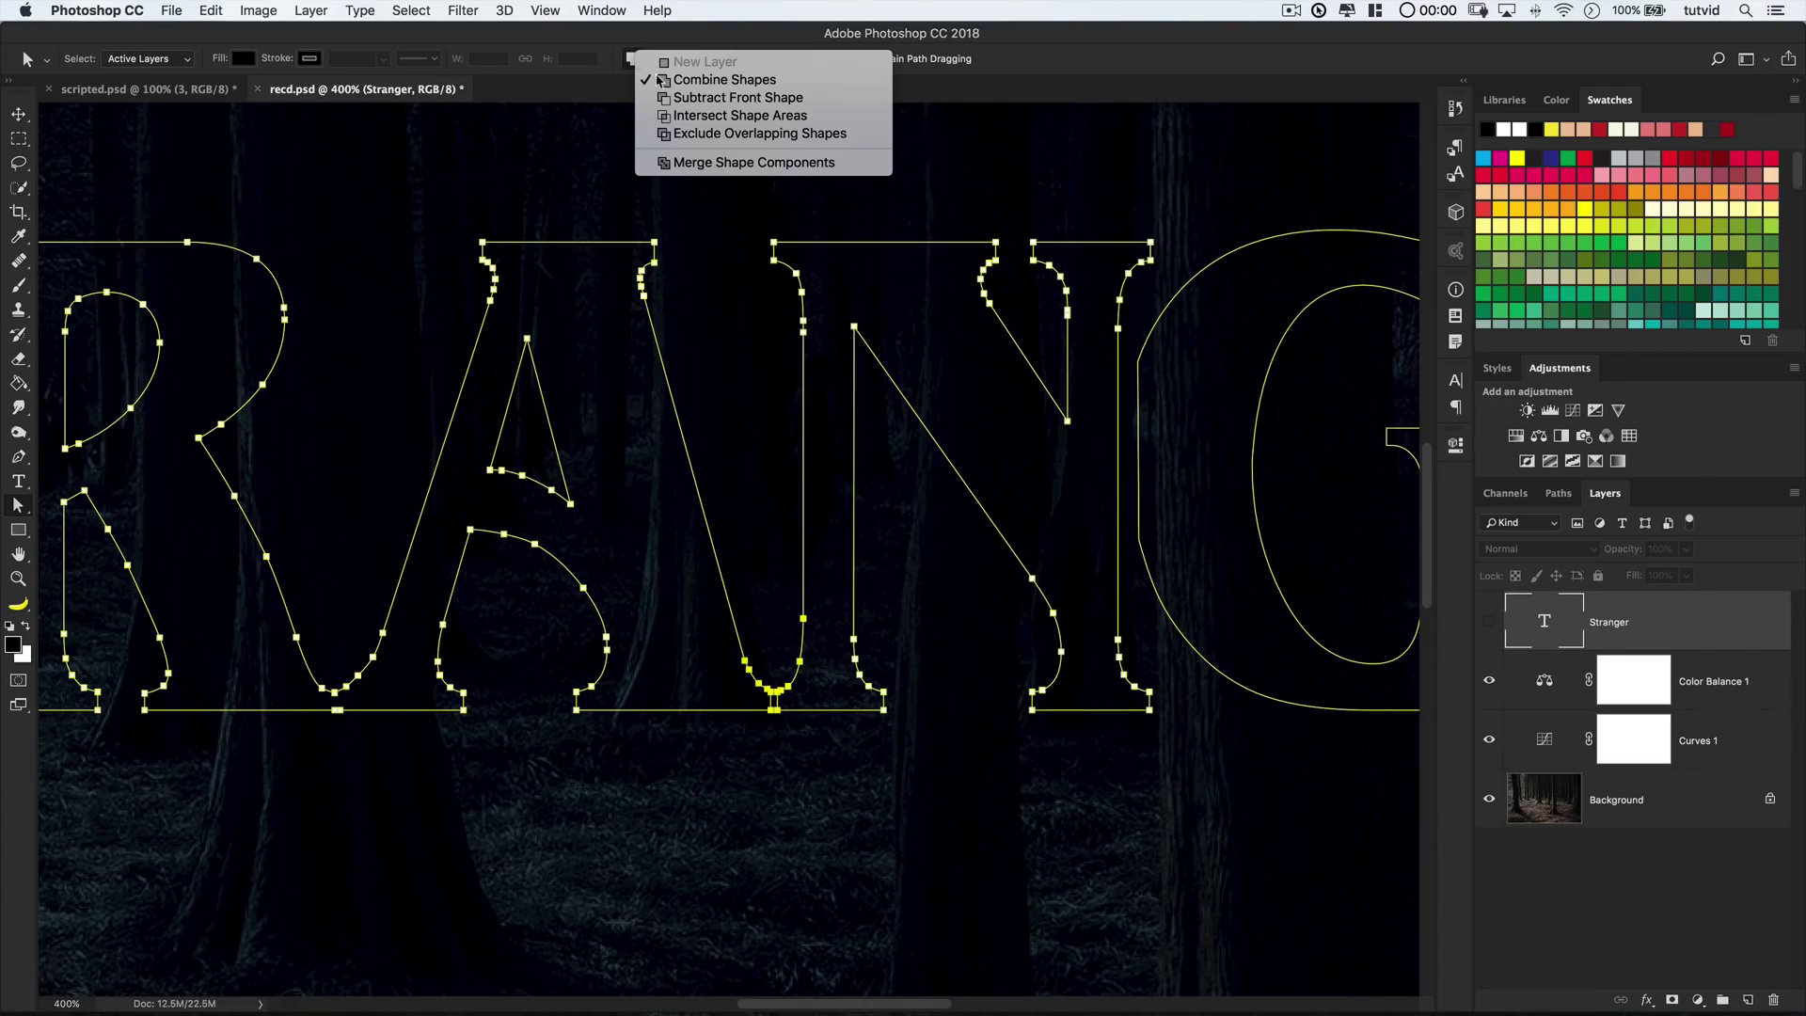
pyautogui.click(717, 162)
pyautogui.click(809, 839)
# Smooth the kinked curve at the bottom where the A meets the N
pyautogui.press('z')
pyautogui.click(767, 709)
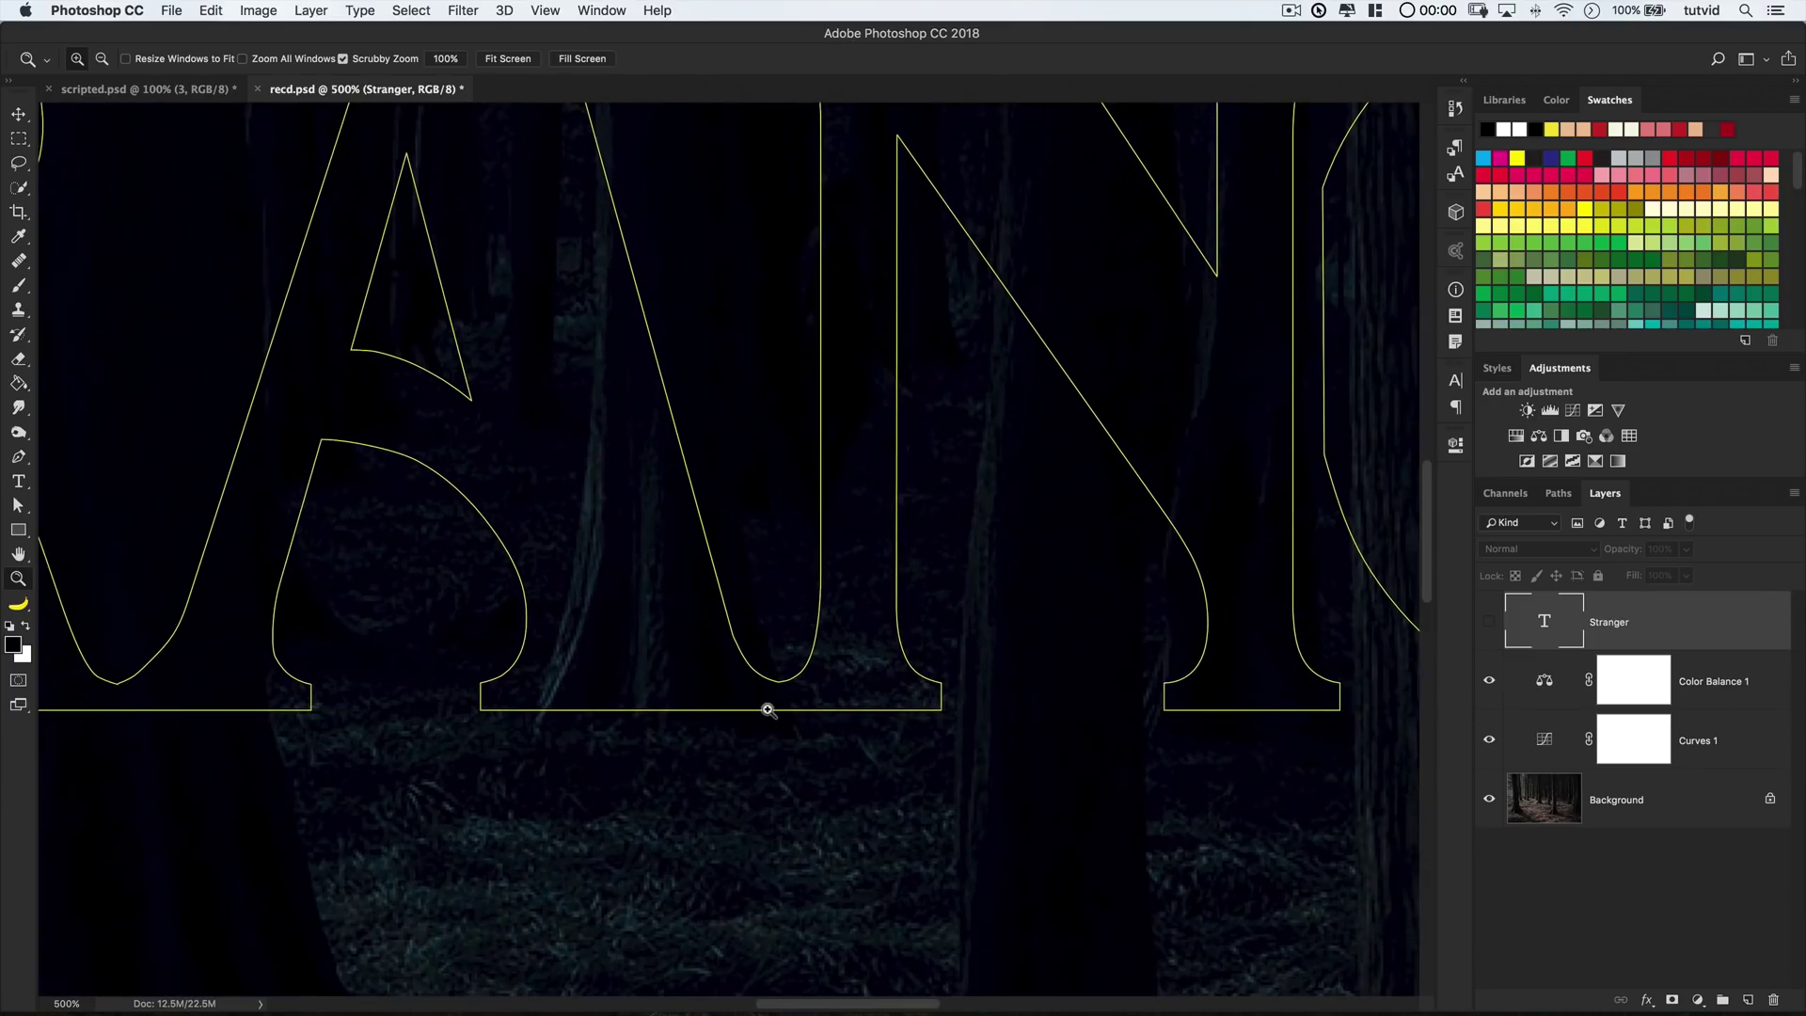
pyautogui.click(771, 693)
pyautogui.press('a')
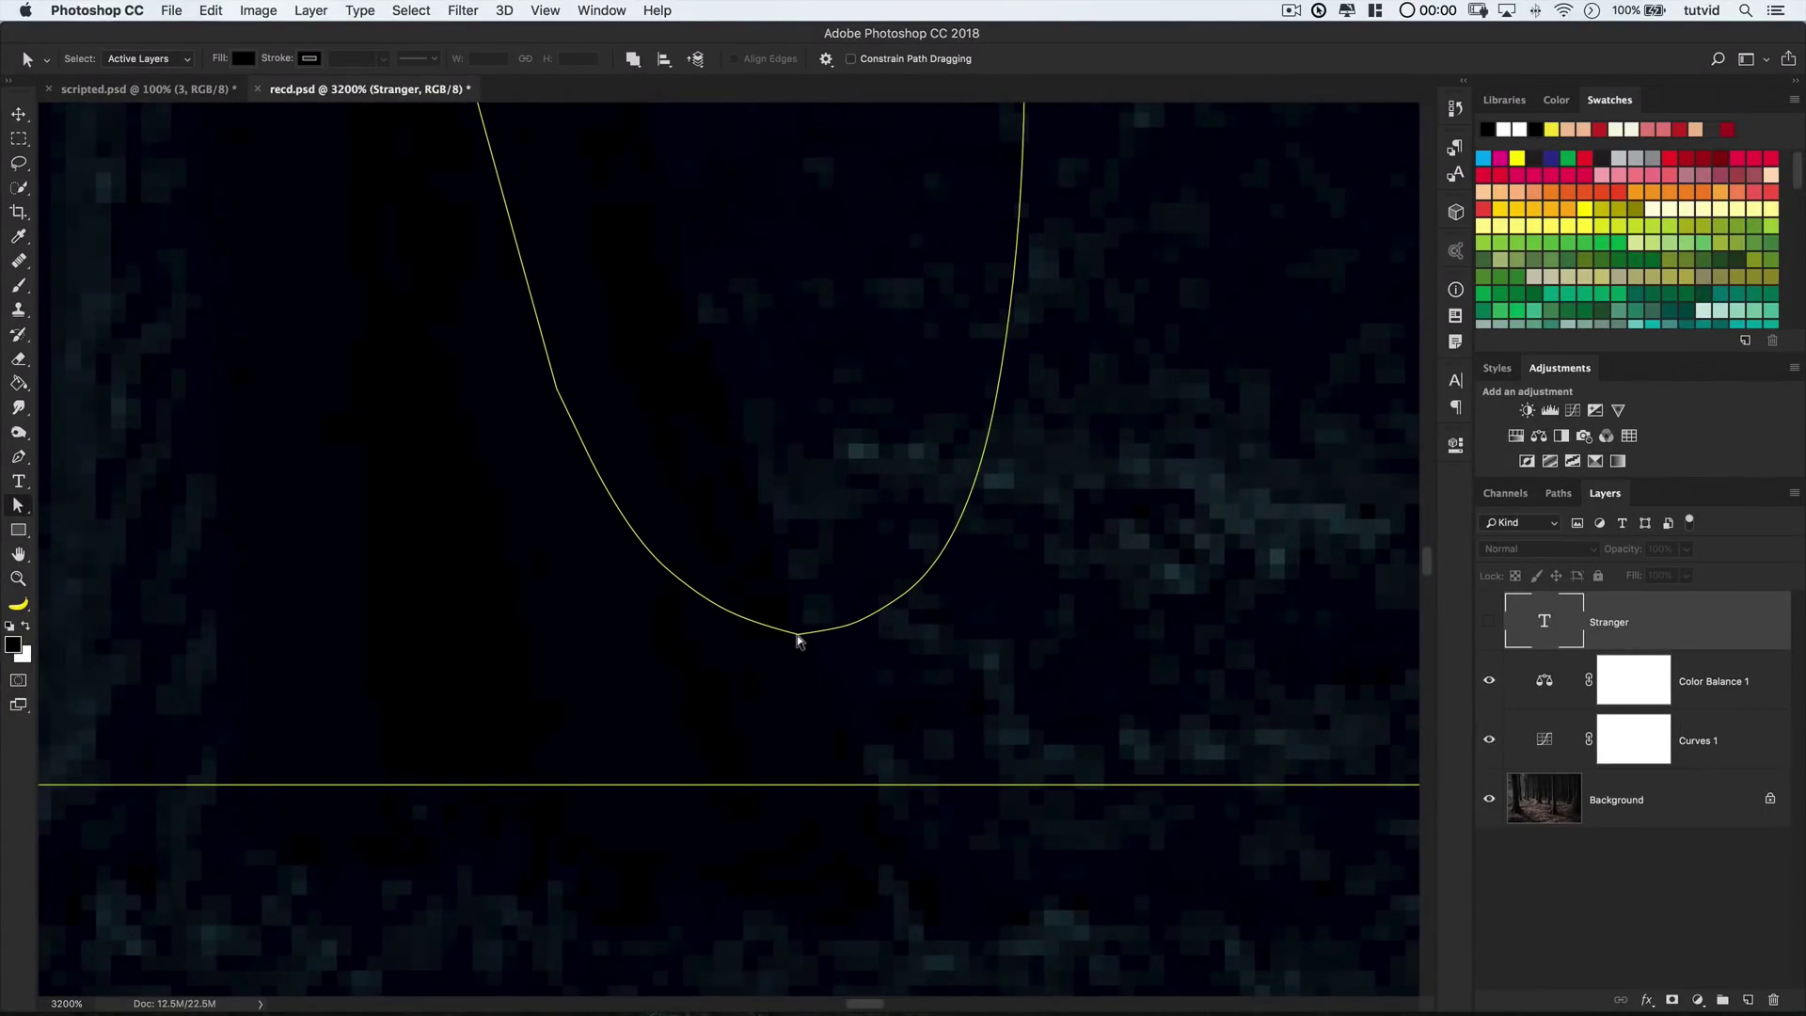
pyautogui.click(797, 635)
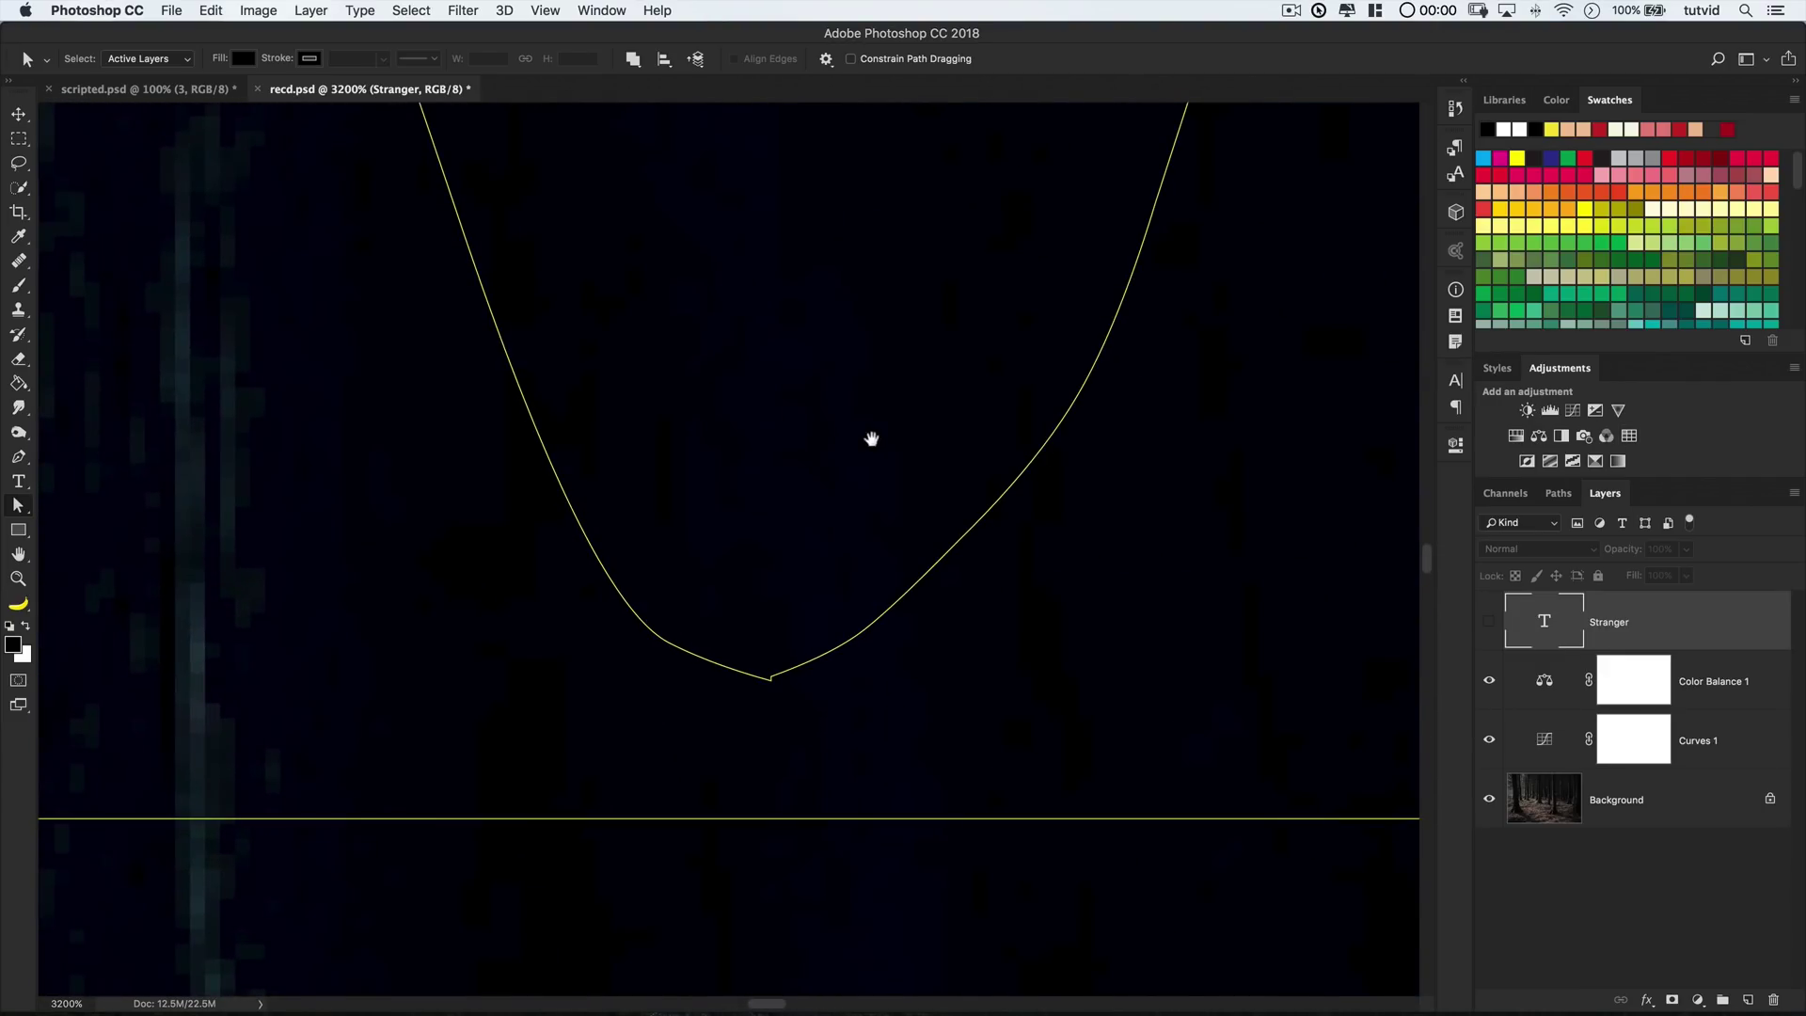
pyautogui.scroll(2, 767, 663)
pyautogui.moveTo(759, 669)
pyautogui.mouseDown()
pyautogui.moveTo(678, 668)
pyautogui.moveTo(664, 644)
pyautogui.mouseUp()
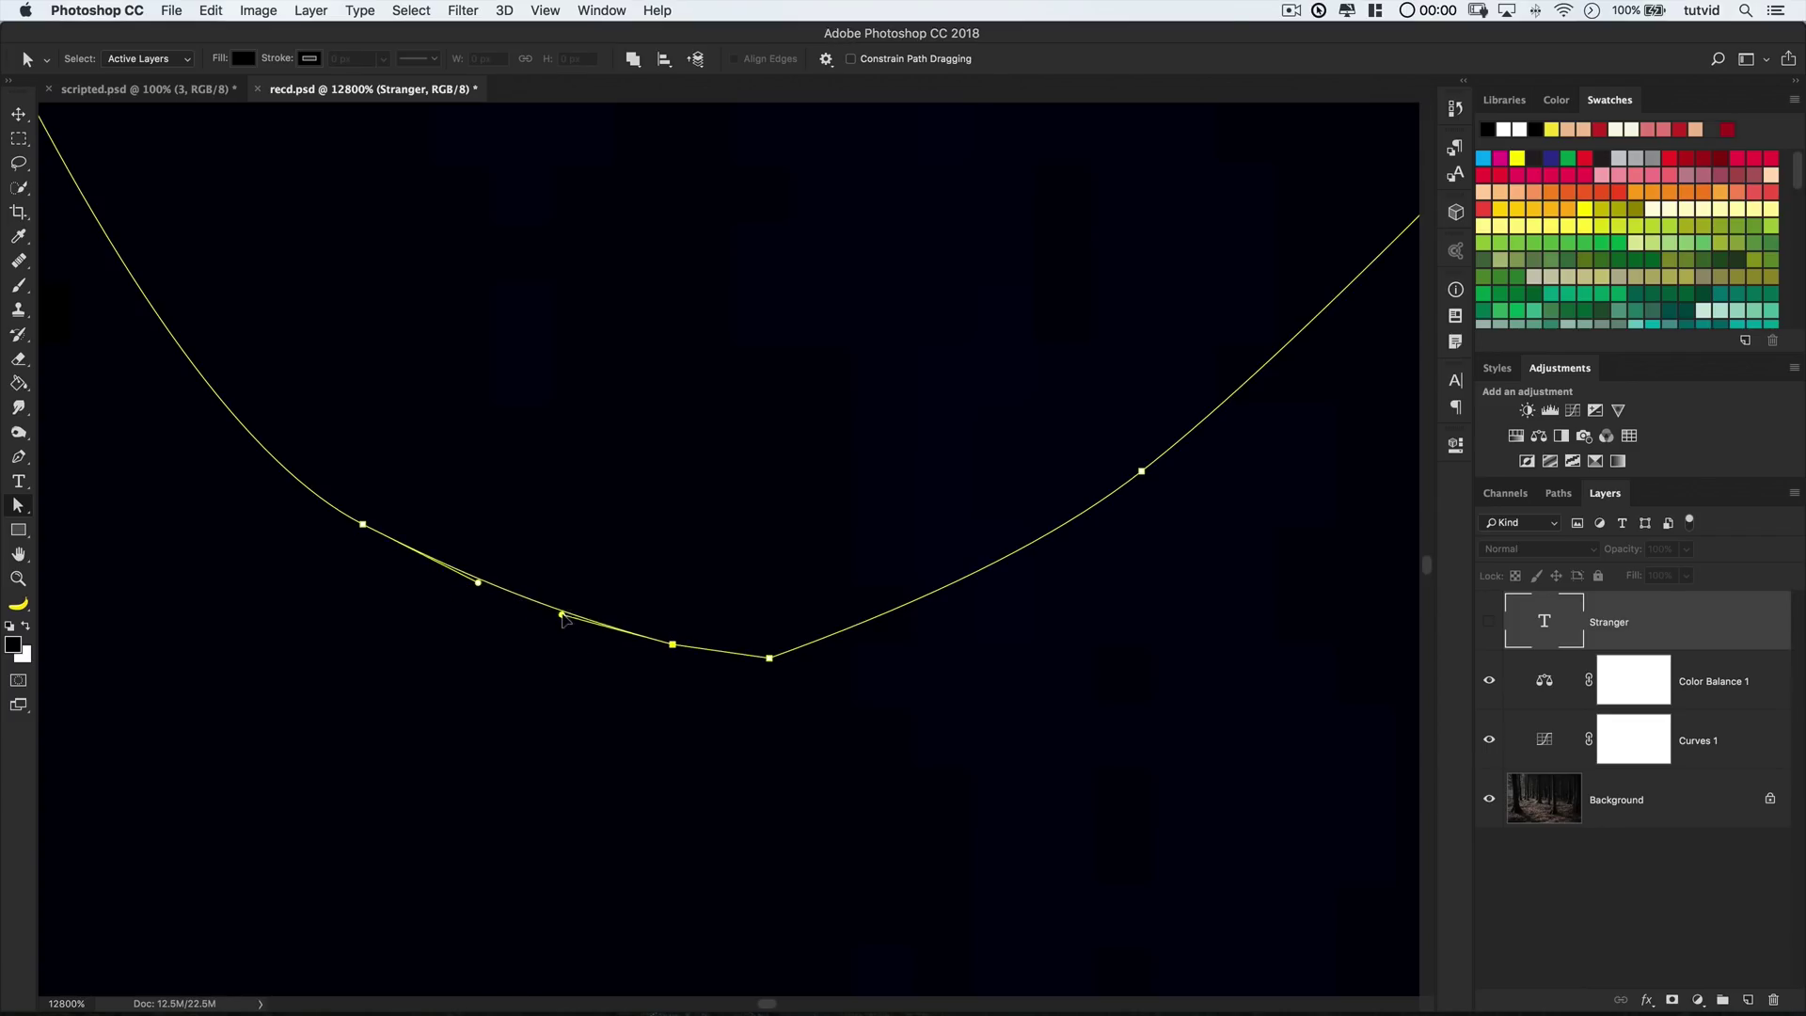
pyautogui.click(634, 806)
pyautogui.hotkey('ctrl', '-')
pyautogui.hotkey('ctrl', '-')
pyautogui.hotkey('ctrl', '-')
# Show the rulers and place guides along the STRANGER letter tops and baseline
pyautogui.hotkey('ctrl', '-')
pyautogui.hotkey('ctrl', '-')
pyautogui.hotkey('ctrl', '-')
pyautogui.hotkey('ctrl', '-')
pyautogui.hotkey('ctrl', 'r')
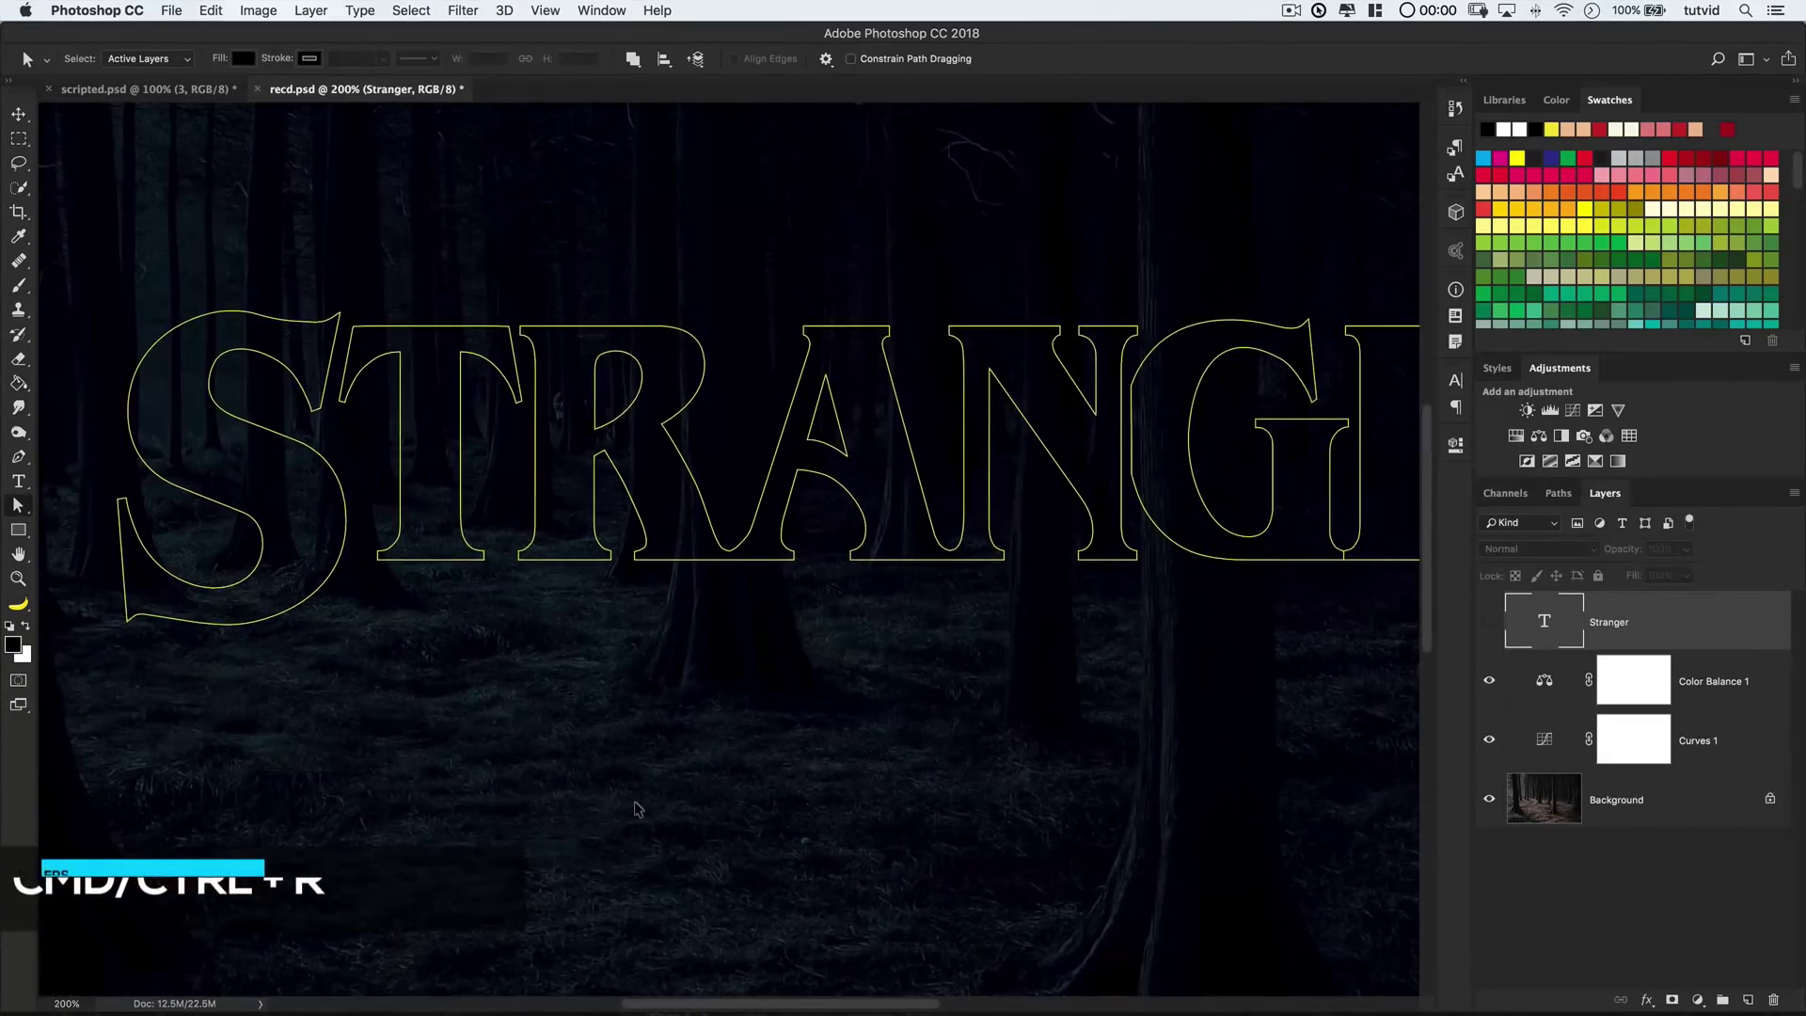
pyautogui.hotkey('ctrl', '-')
pyautogui.press('z')
pyautogui.click(988, 432)
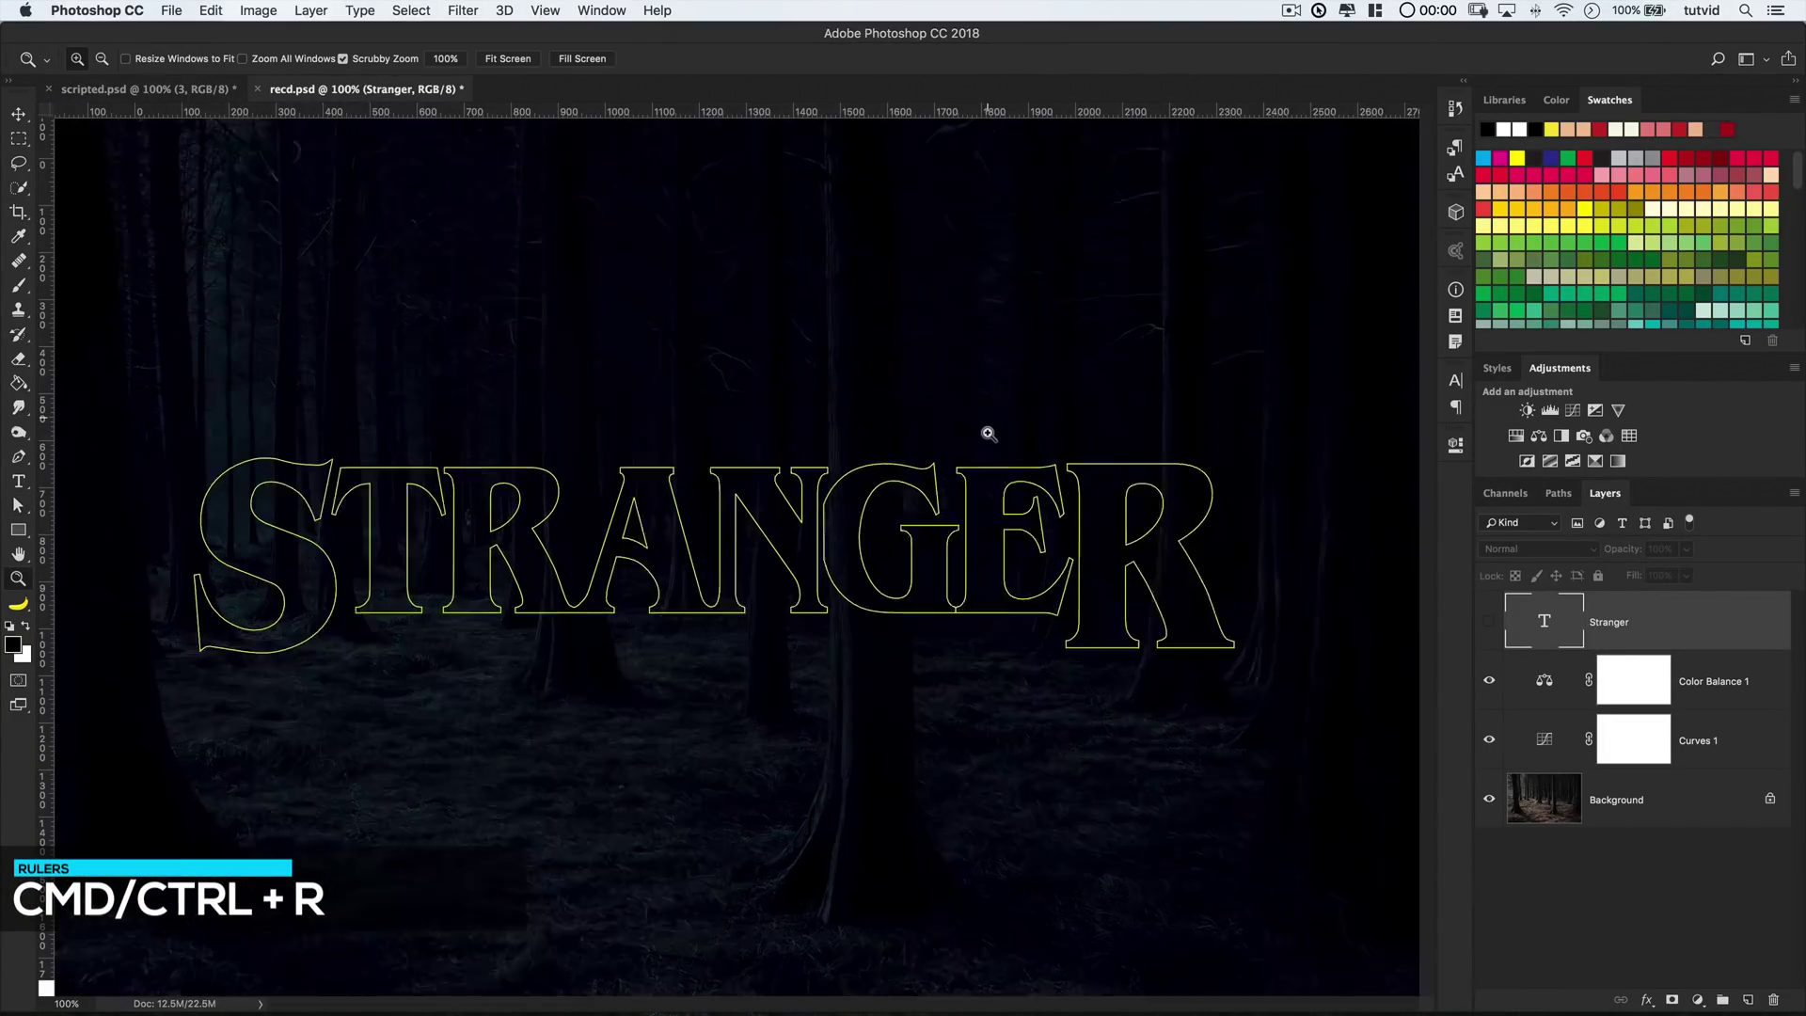
pyautogui.hotkey('ctrl', 'r')
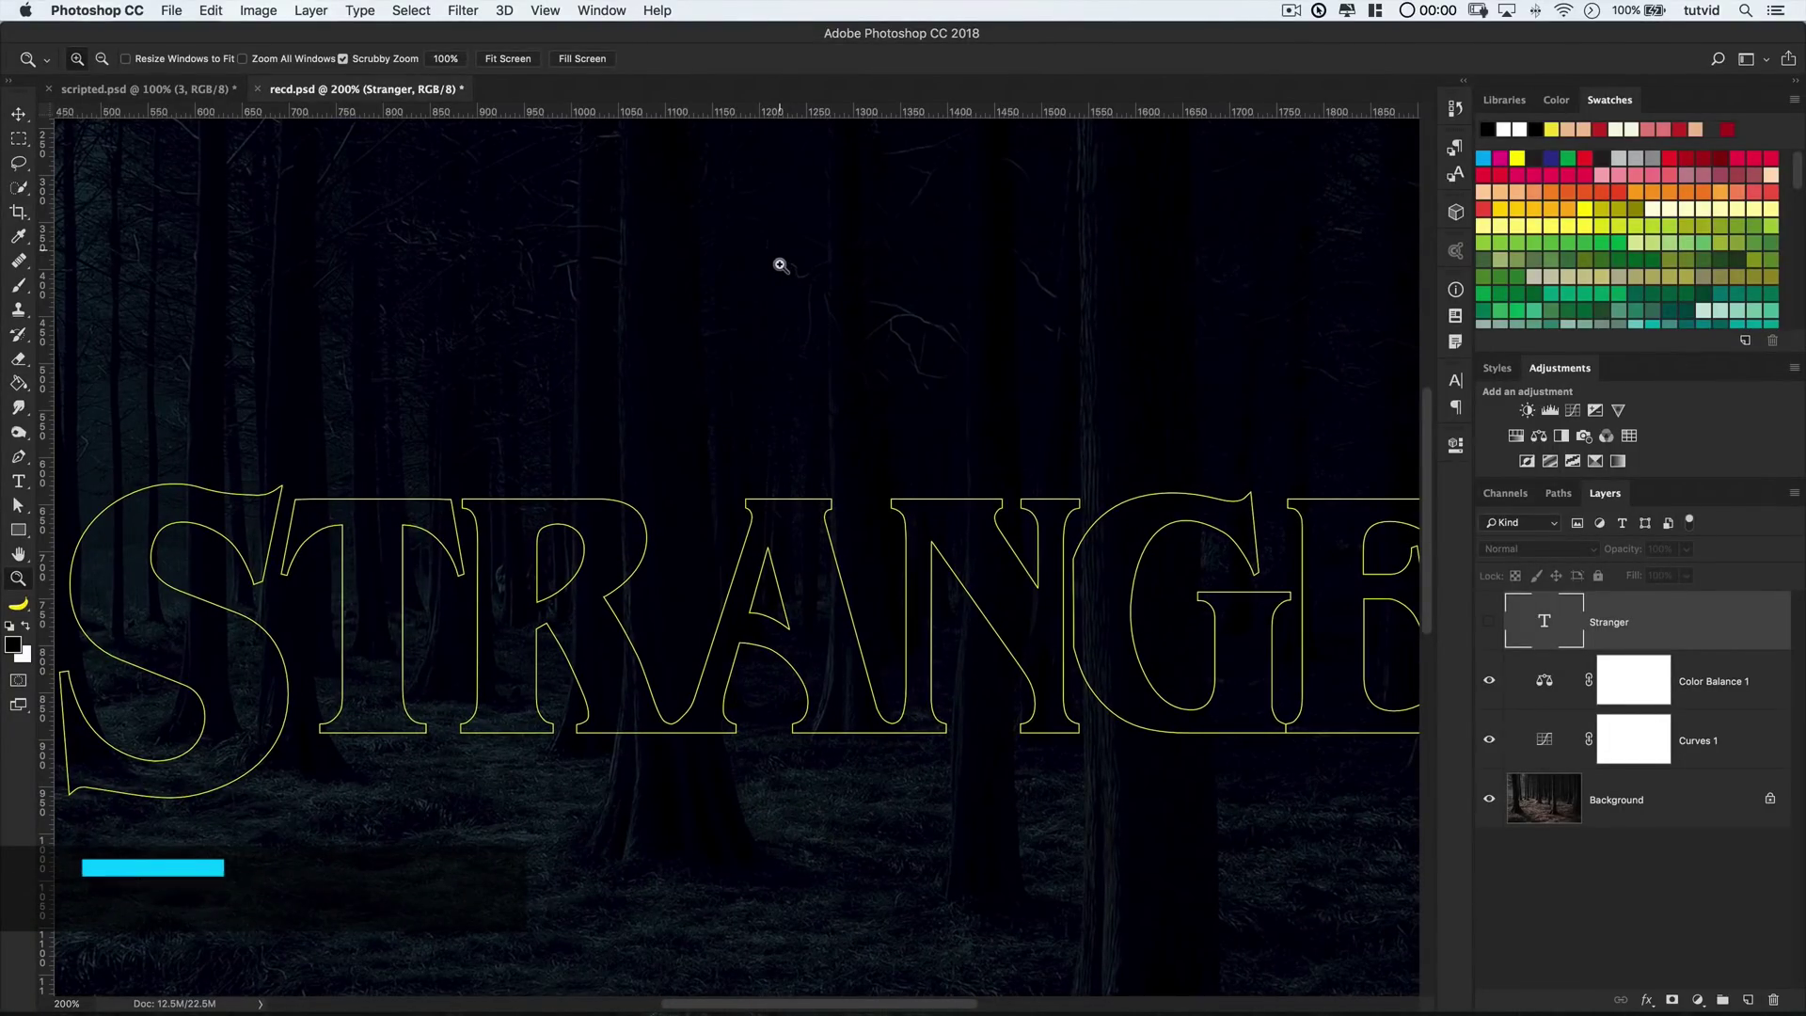
pyautogui.press('v')
pyautogui.moveTo(716, 116); pyautogui.dragTo(718, 500)
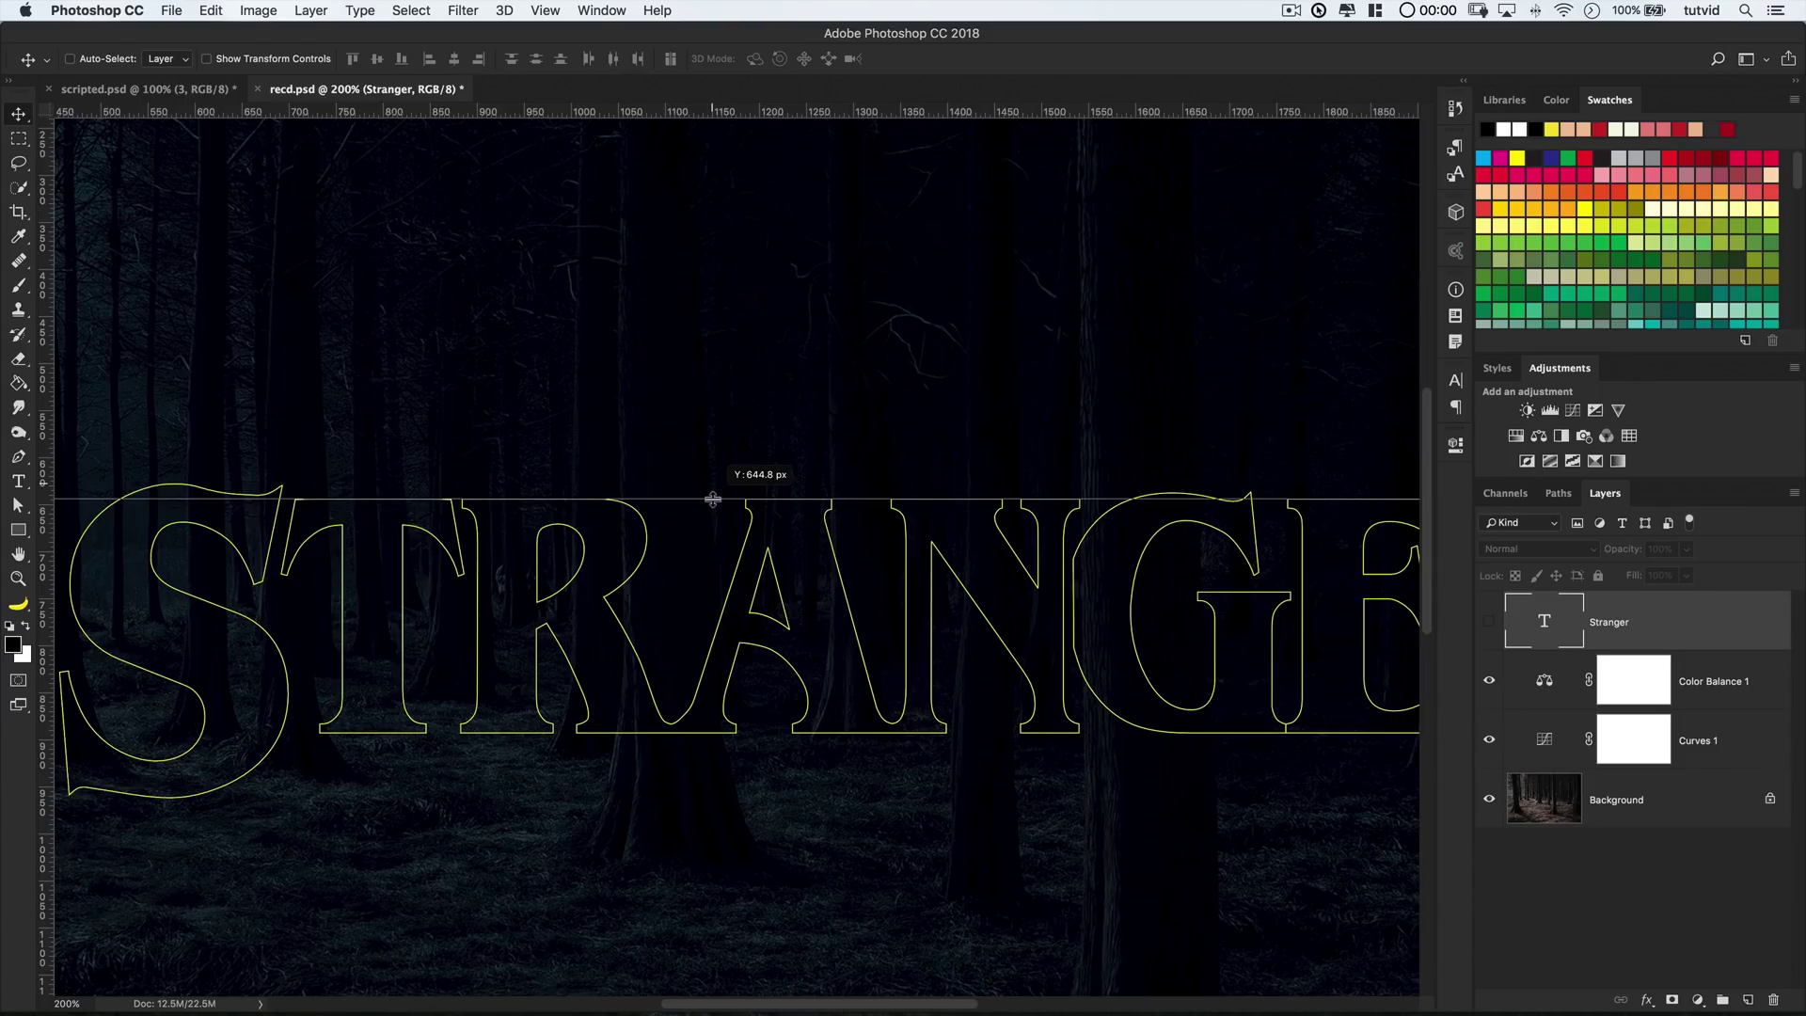
pyautogui.moveTo(678, 634); pyautogui.dragTo(643, 456)
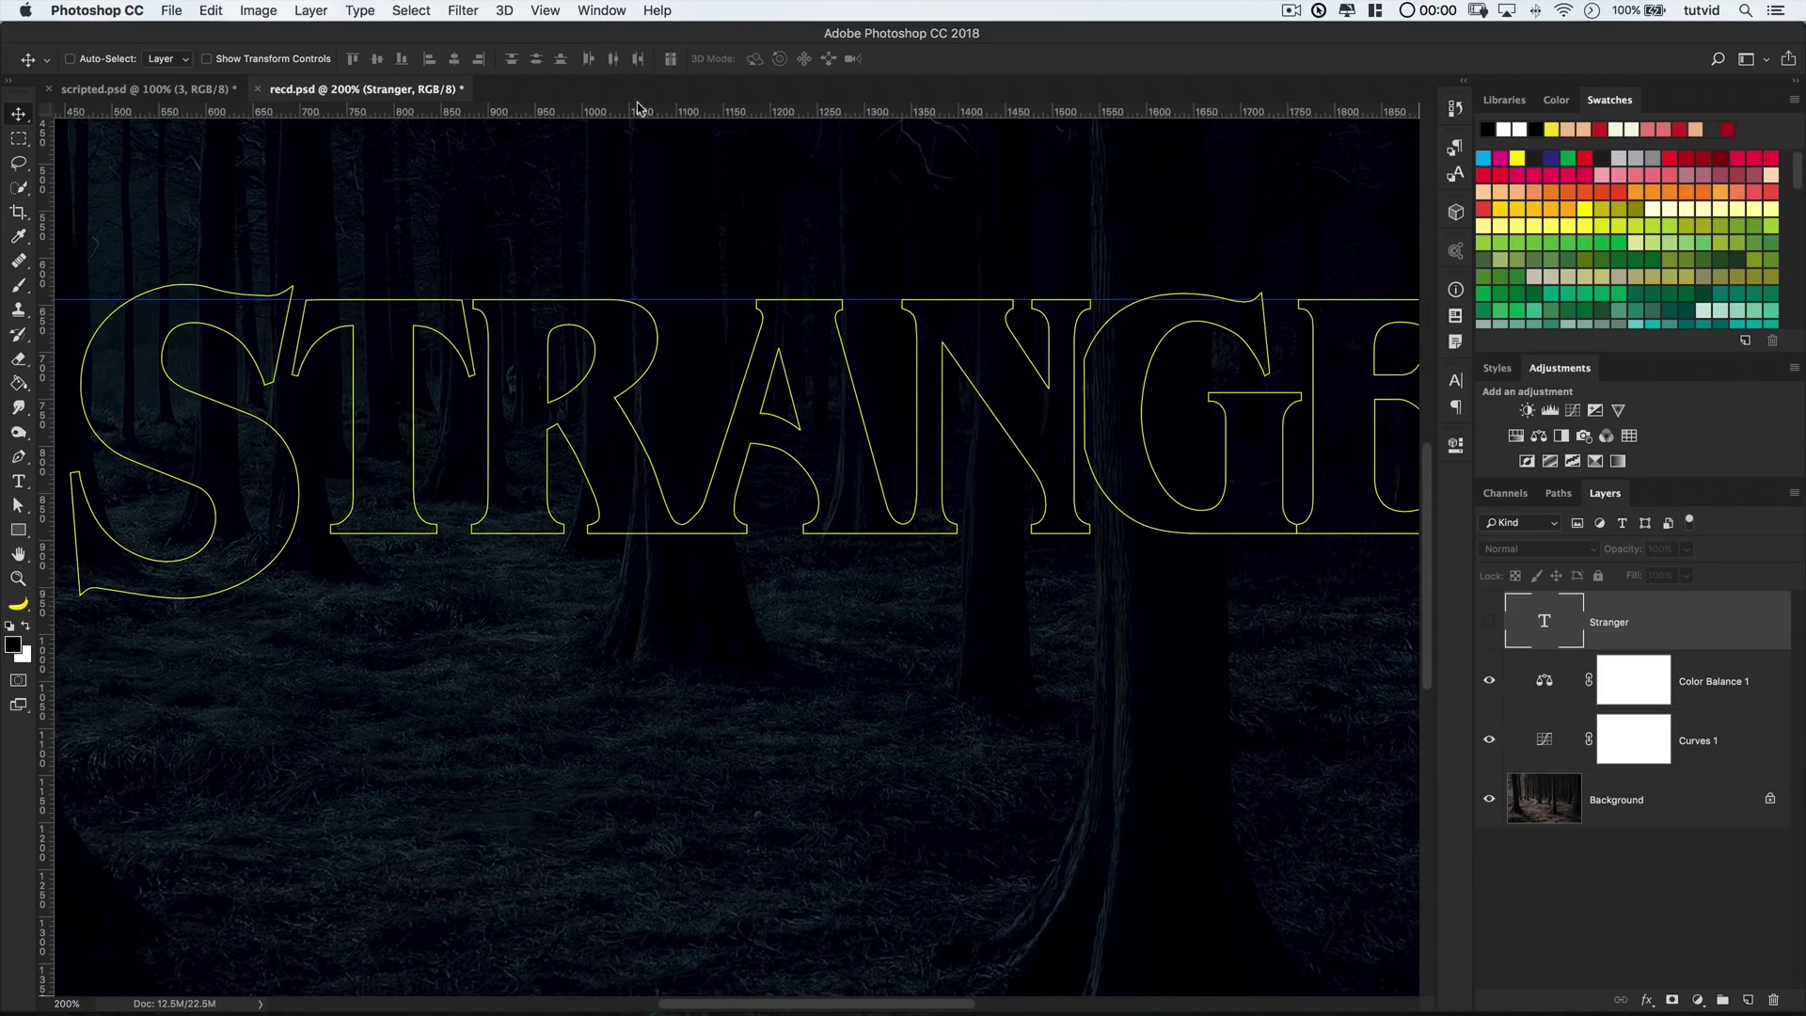
pyautogui.moveTo(641, 110); pyautogui.dragTo(676, 532)
pyautogui.hscroll(10, 706, 536)
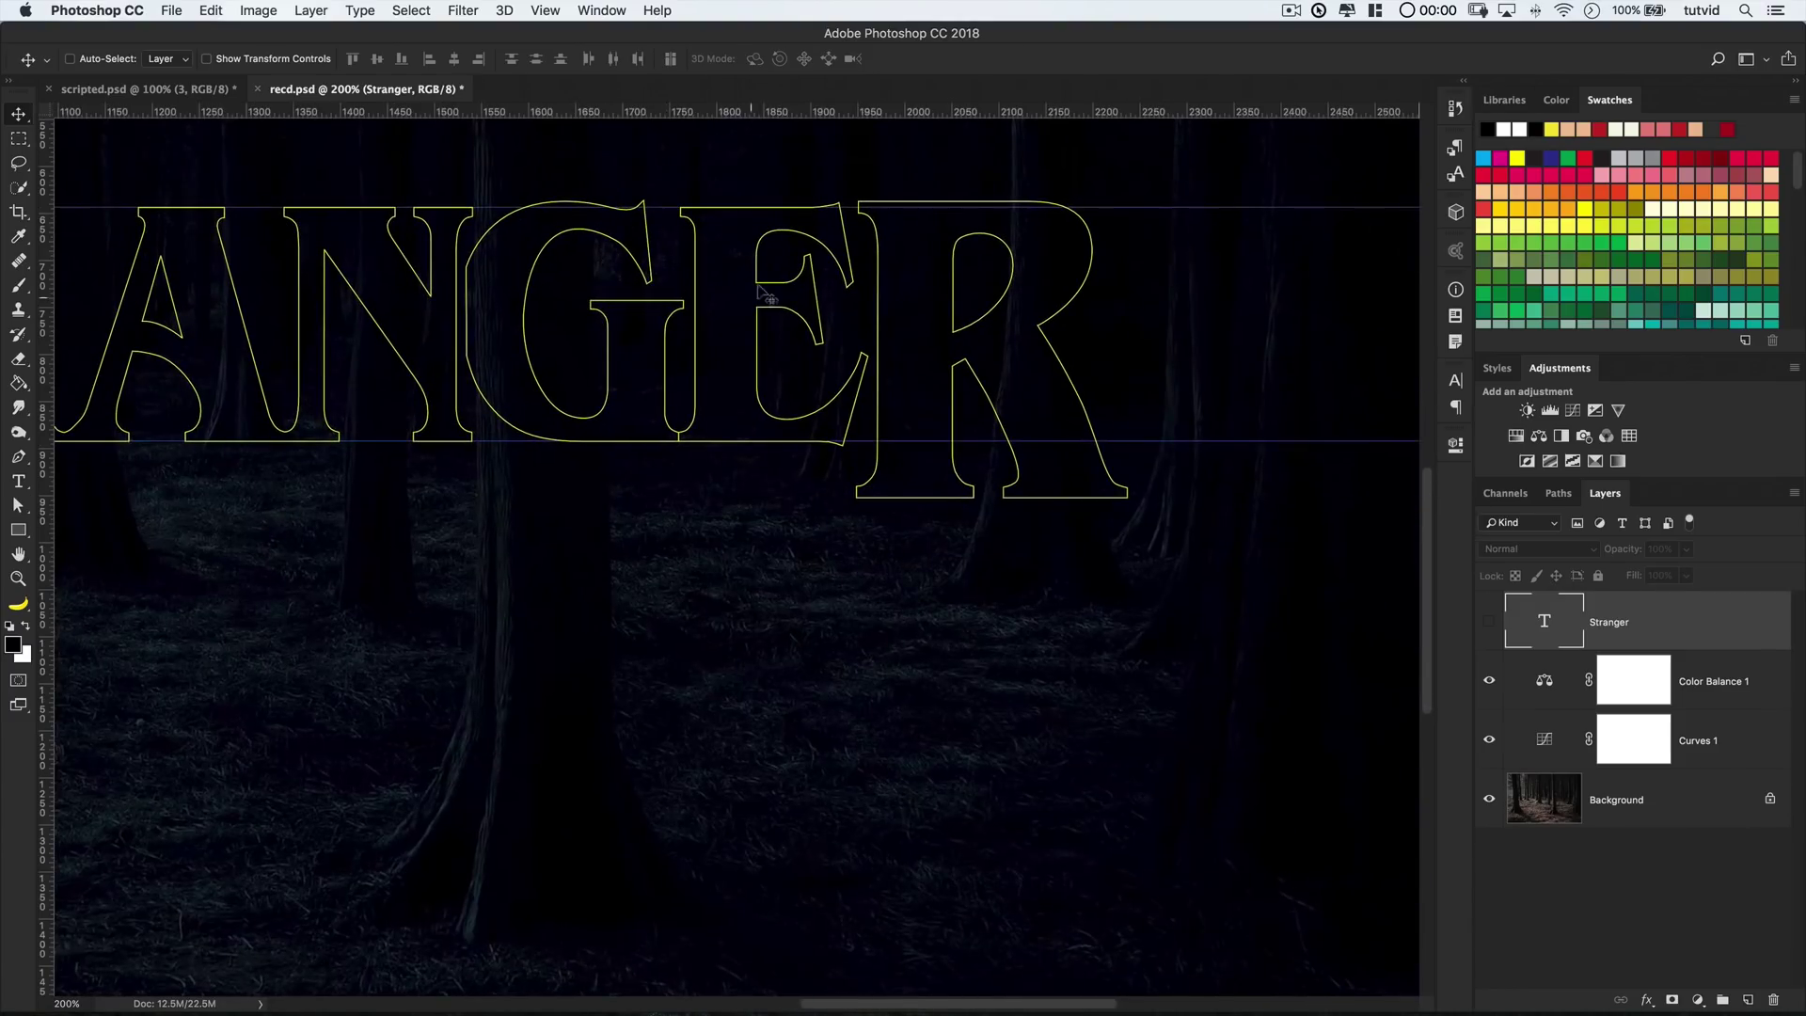
pyautogui.moveTo(1044, 111); pyautogui.dragTo(970, 489)
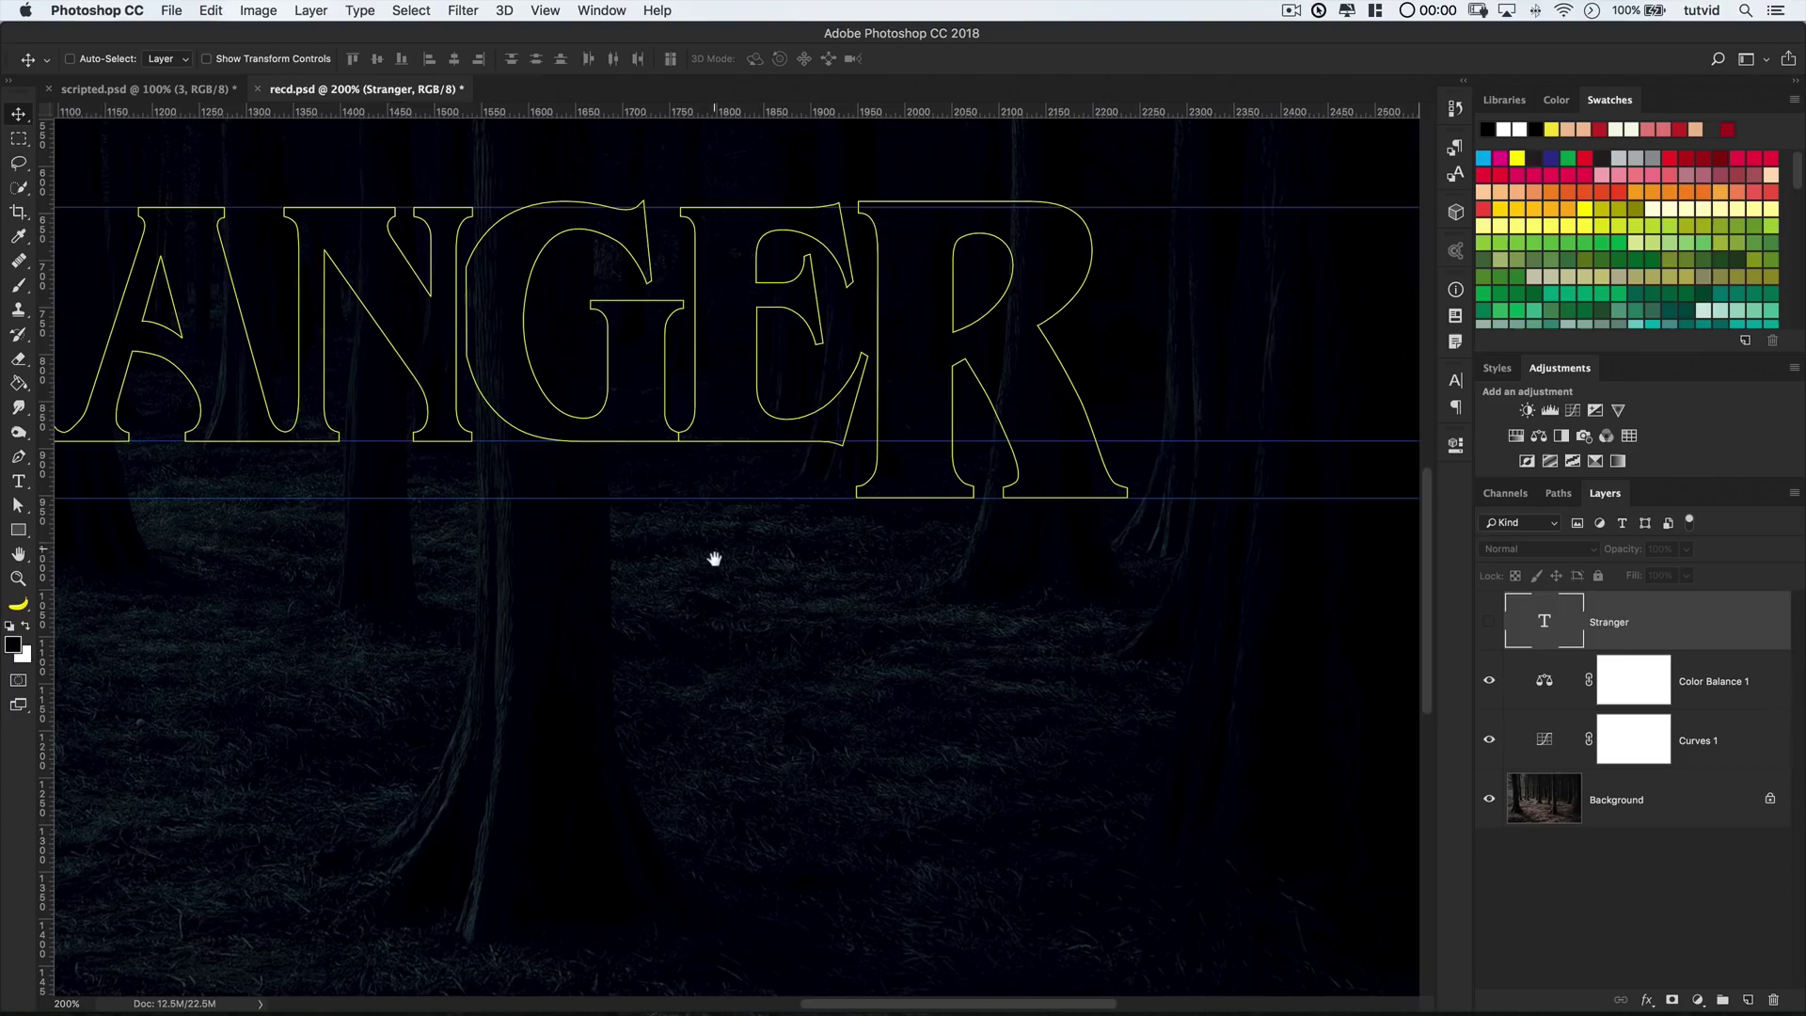
pyautogui.hscroll(-5, 967, 580)
pyautogui.scroll(1, 1058, 593)
pyautogui.hotkey('ctrl', '0')
pyautogui.hotkey('ctrl', 'r')
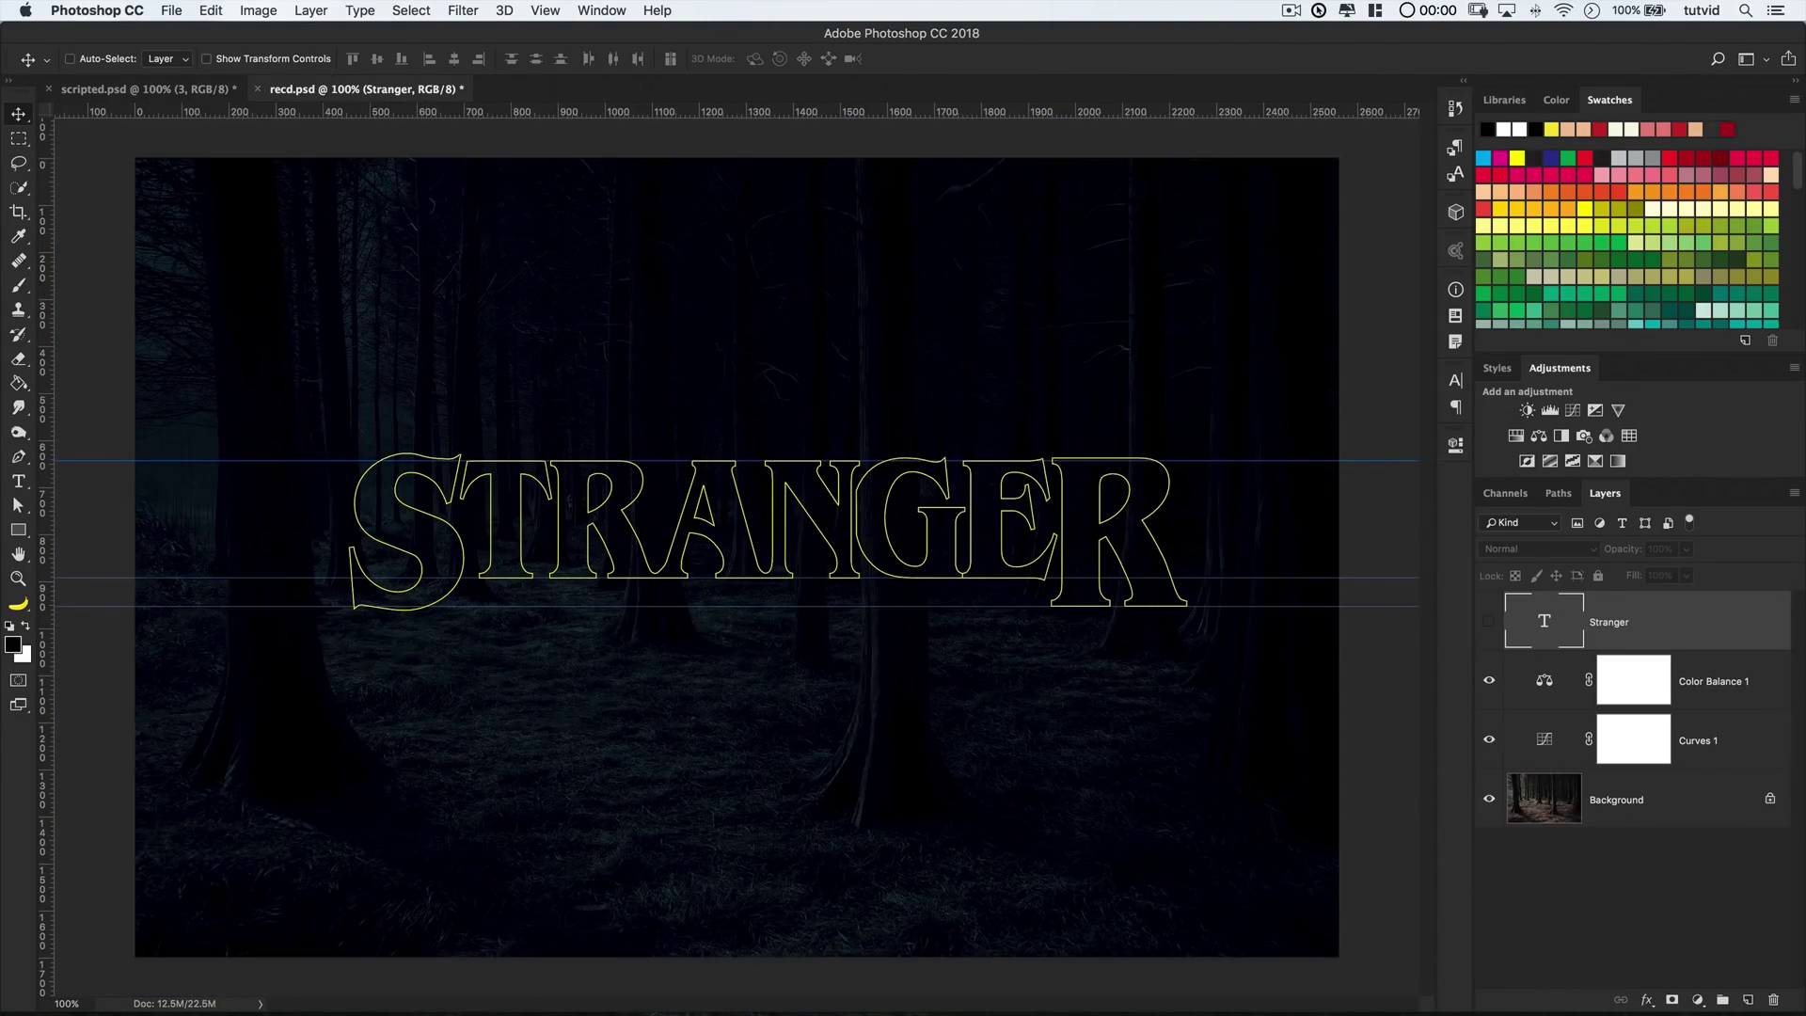
# Save the work path as 'StrangeR' in a floating Paths panel and hide its outline
pyautogui.click(1557, 492)
pyautogui.moveTo(1557, 492); pyautogui.dragTo(90, 442)
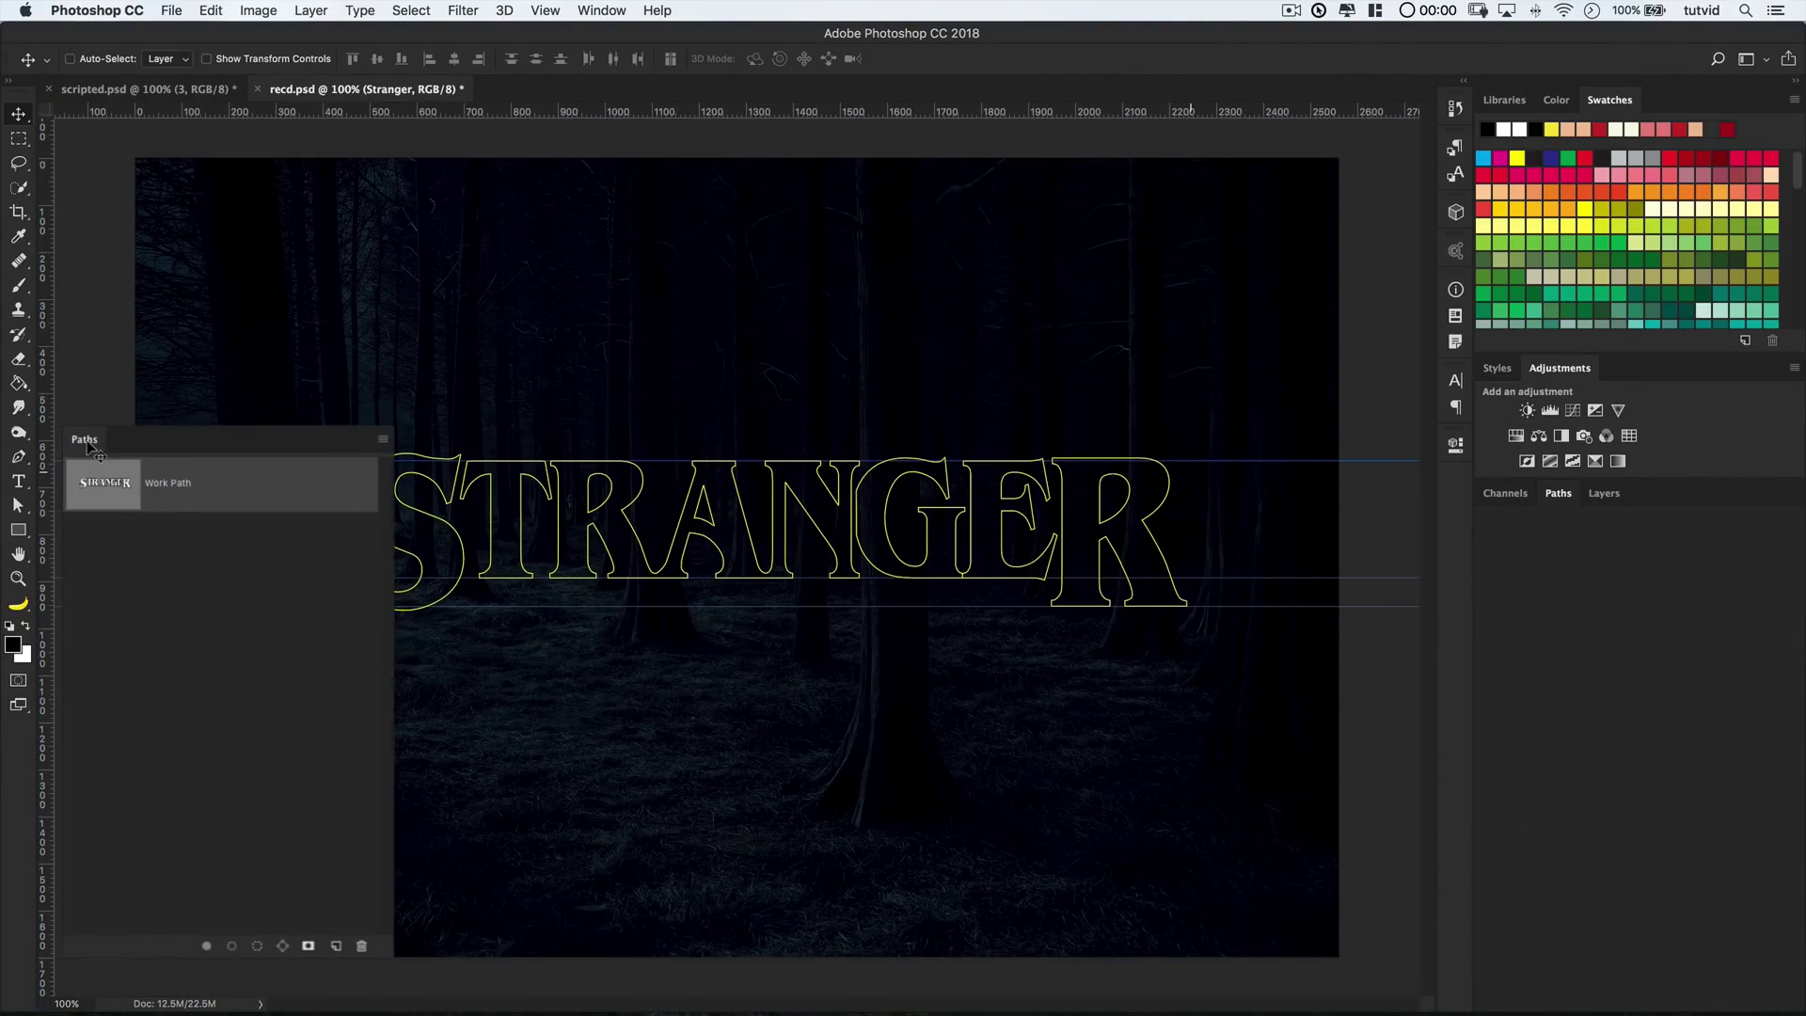
pyautogui.doubleClick(176, 477)
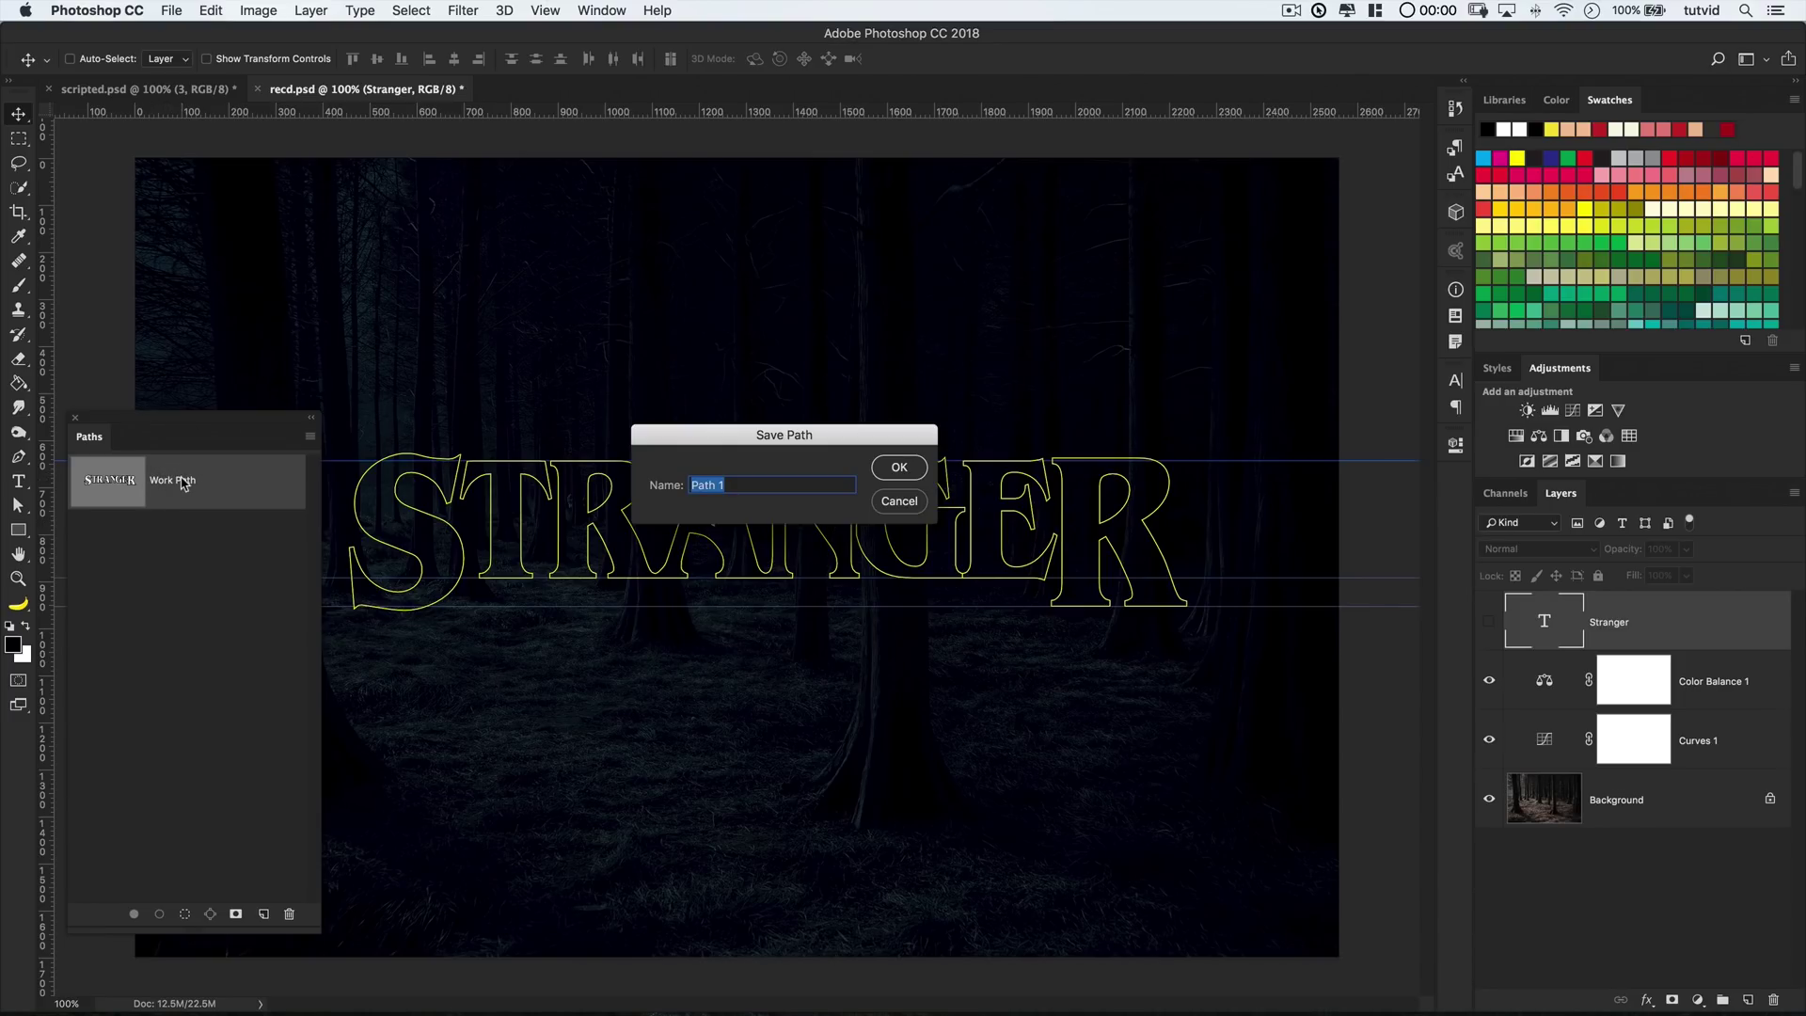
pyautogui.write('StrangeR')
pyautogui.press('Return')
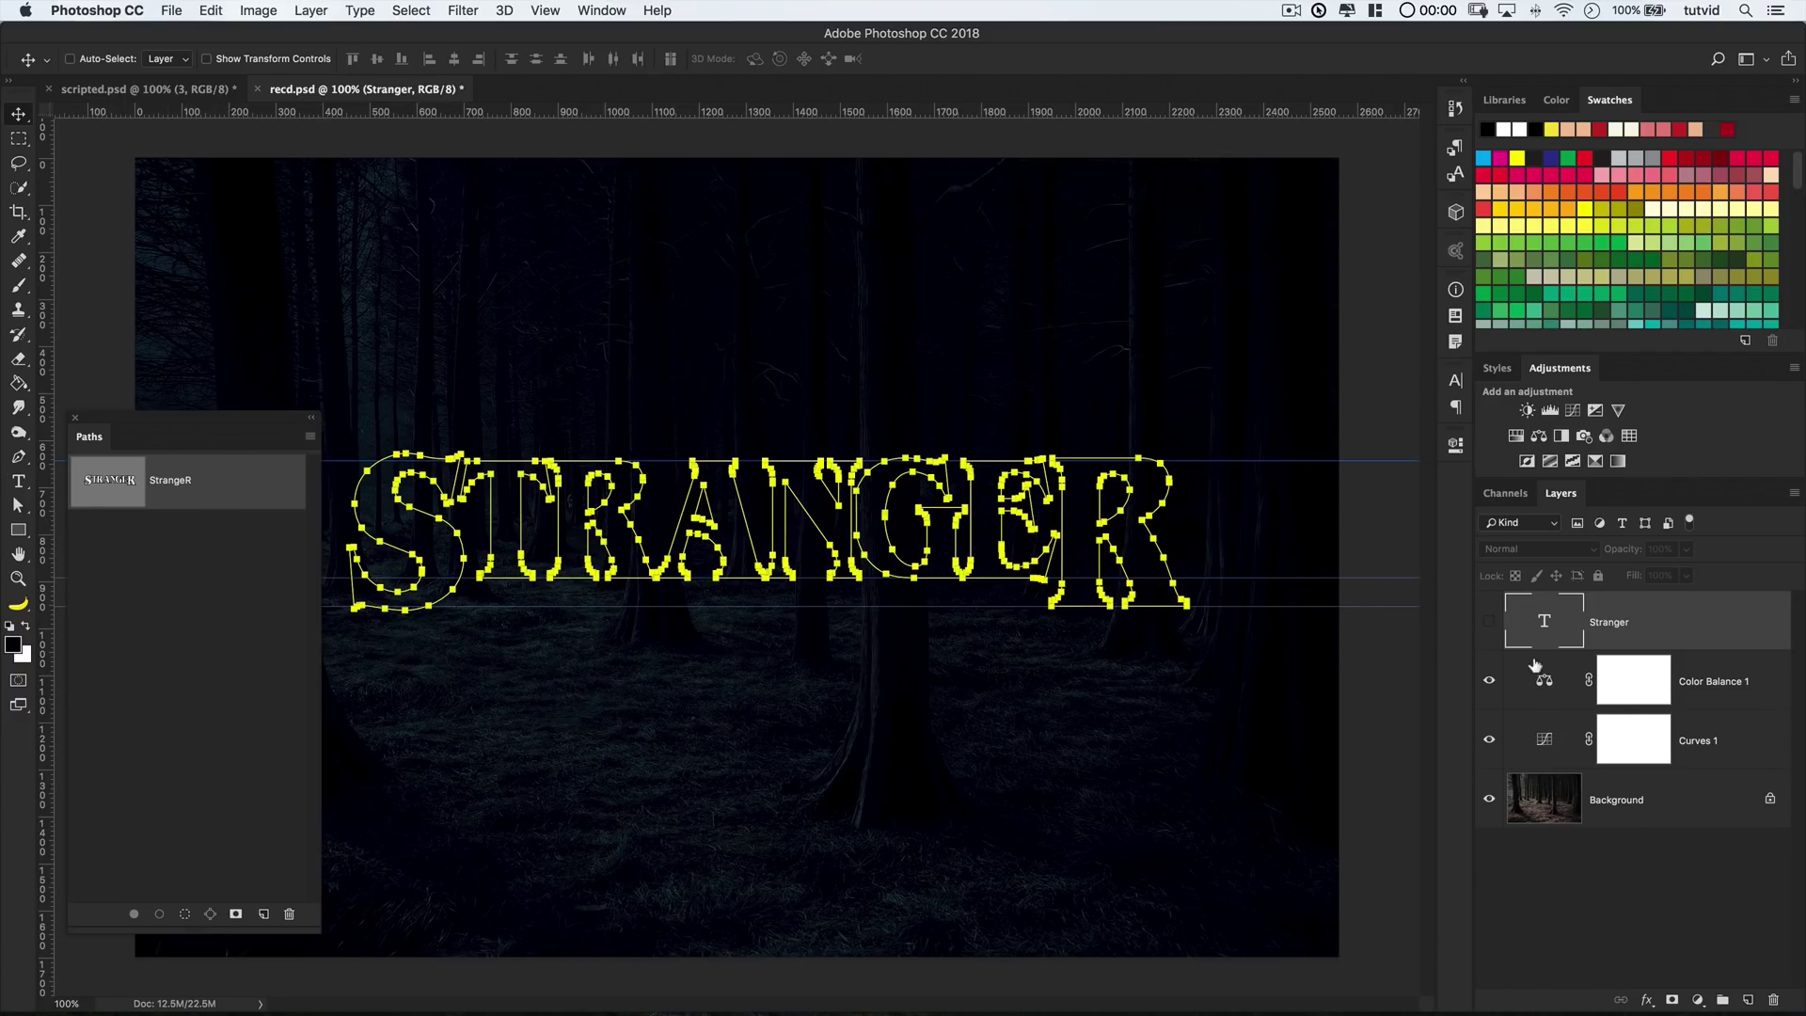
pyautogui.press('super+shift+h')
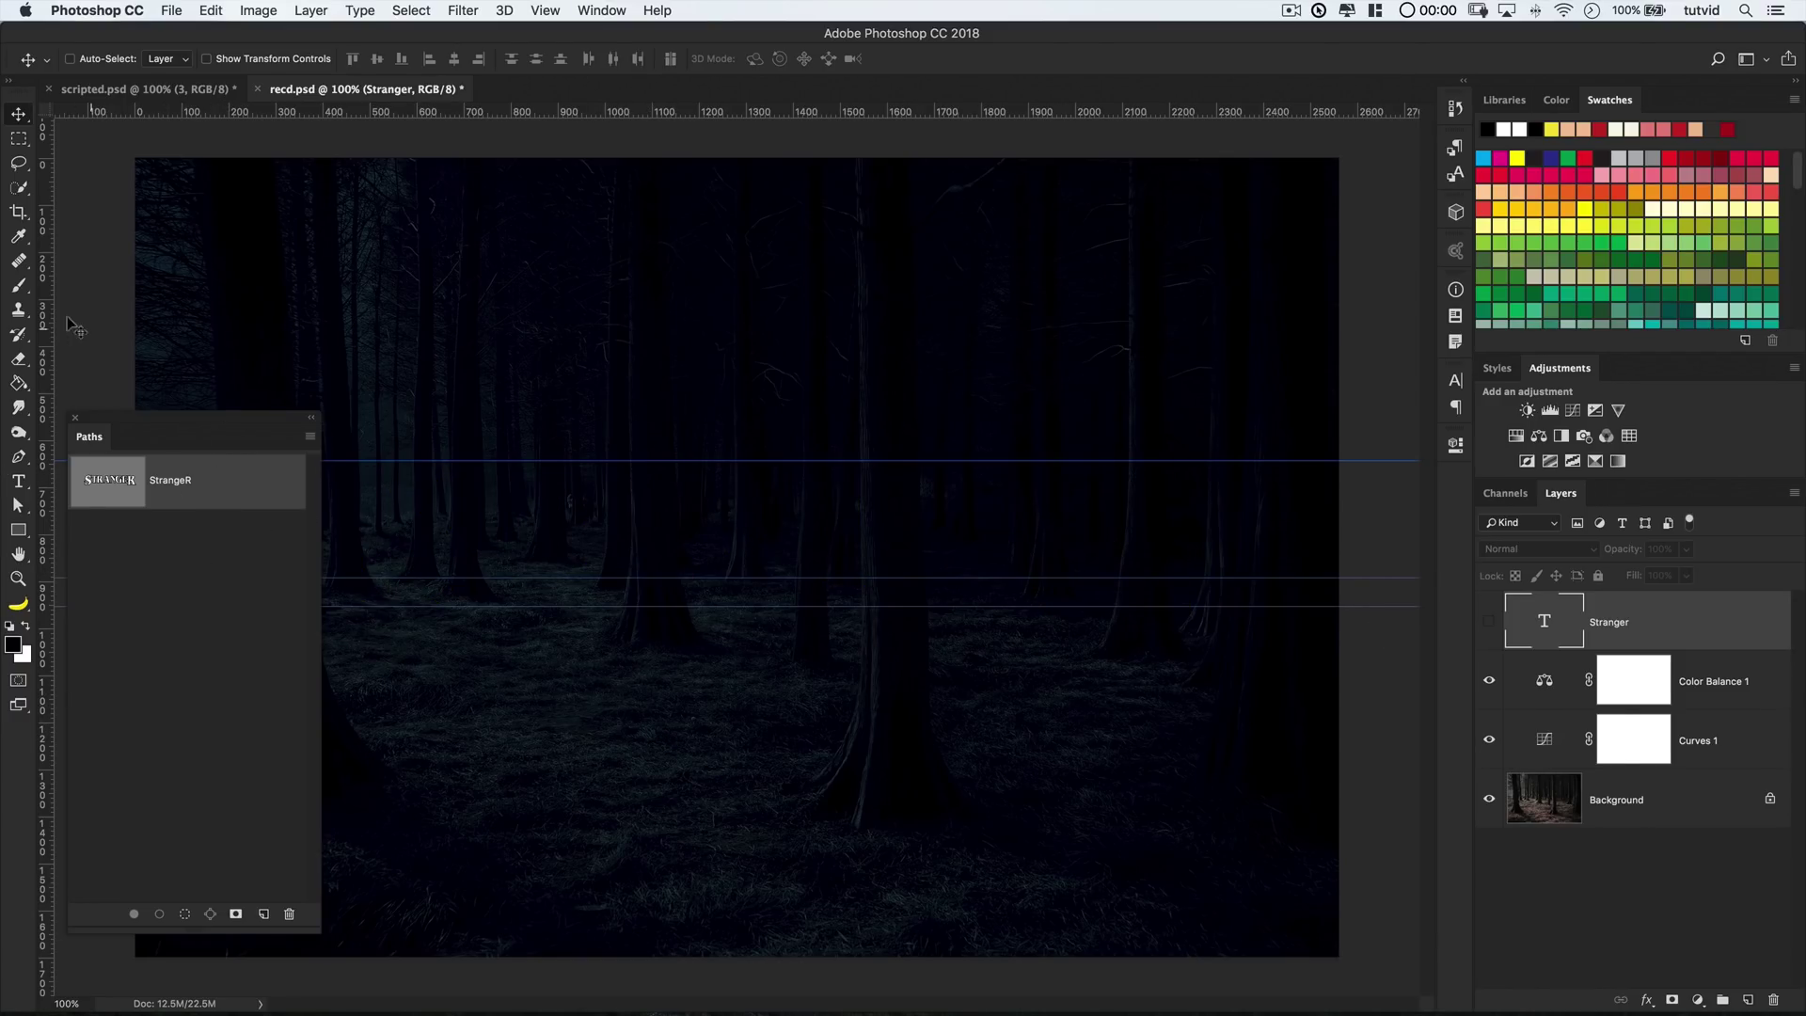
# Type THINGS below STRANGER with -70 tracking, 90% horizontal and 103% vertical scale
pyautogui.press('t')
pyautogui.click(1457, 380)
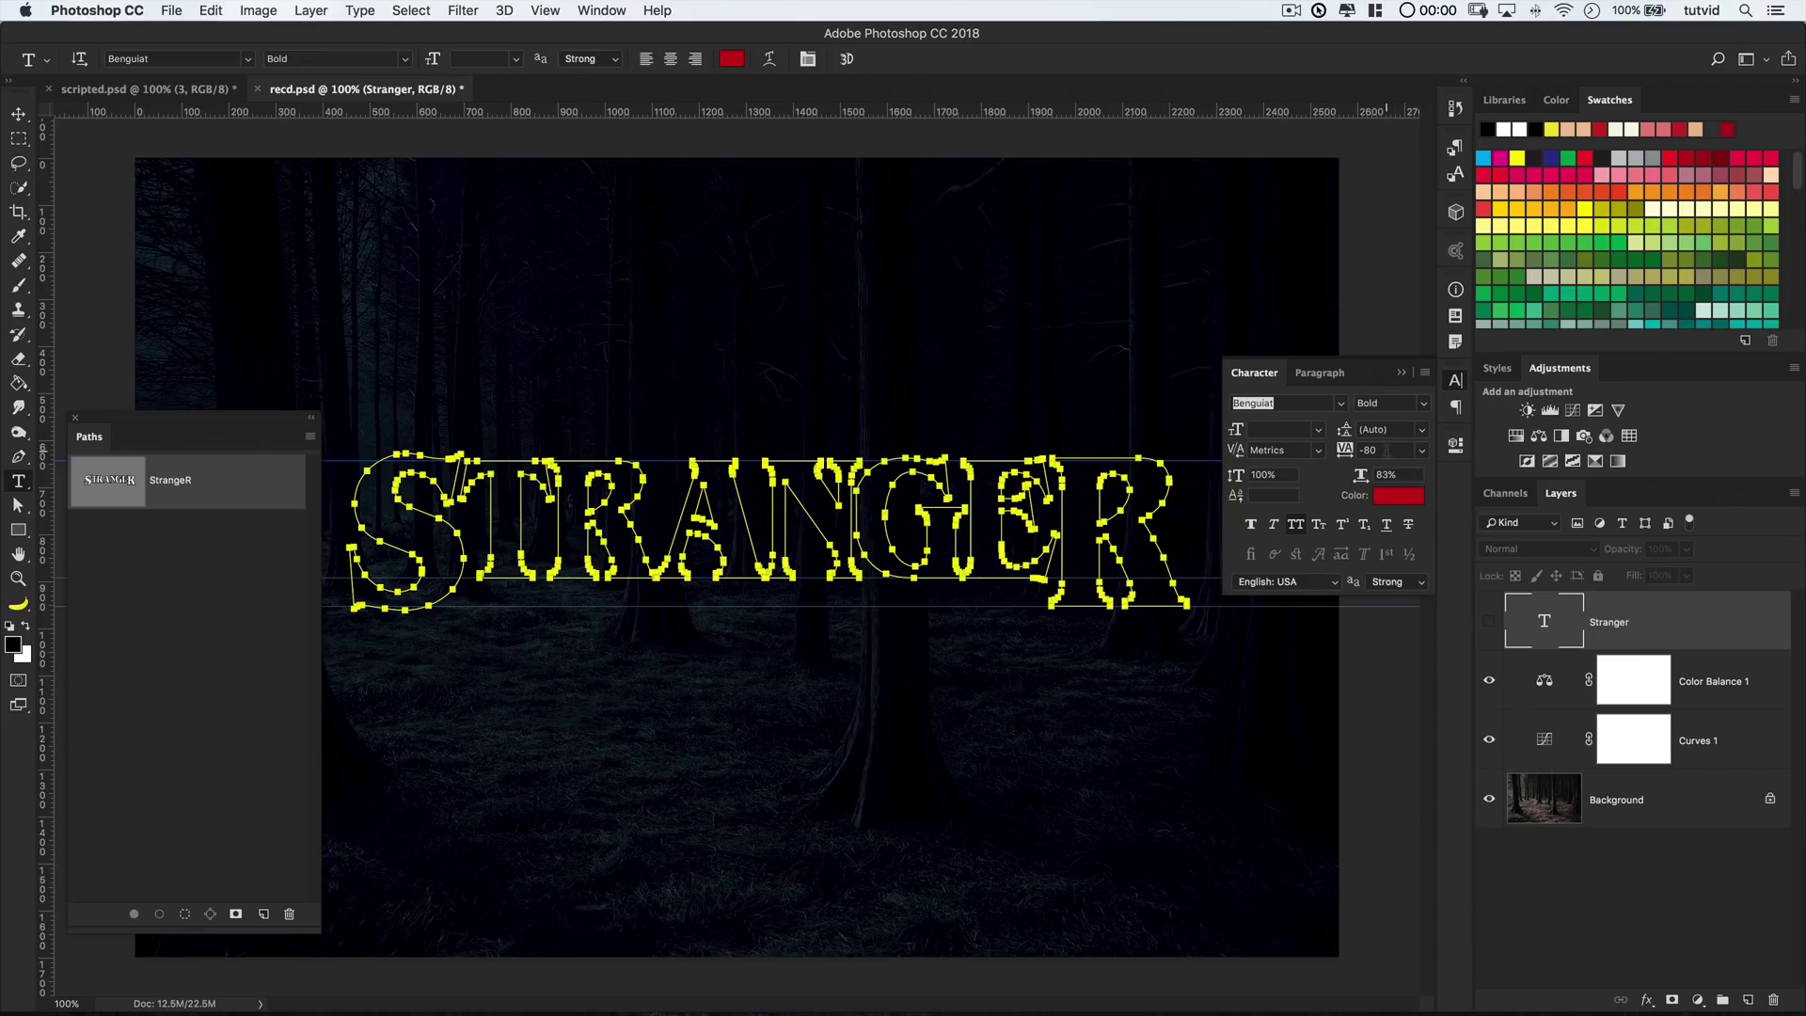
pyautogui.click(1387, 448)
pyautogui.scroll(1, 1387, 449)
pyautogui.click(1393, 474)
pyautogui.hotkey('shift', 'Tab')
pyautogui.write('103')
pyautogui.click(660, 782)
pyautogui.write('S')
pyautogui.press('BackSpace')
pyautogui.write('T')
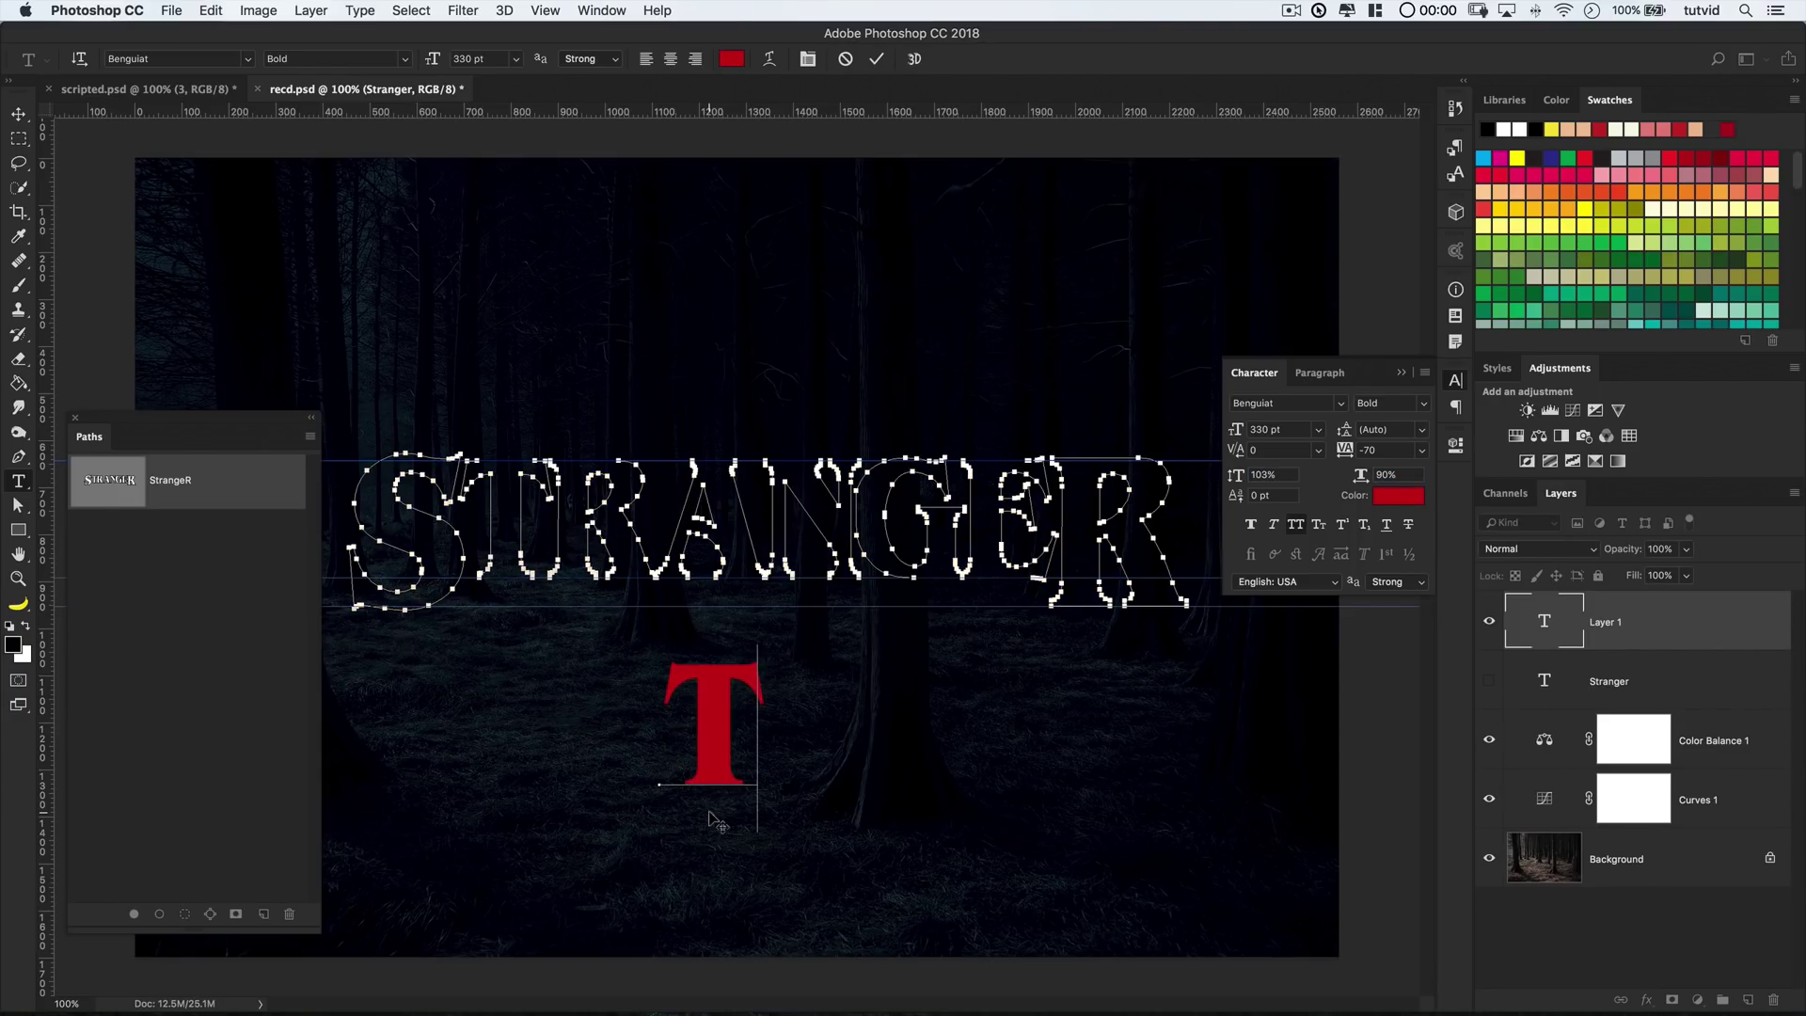
pyautogui.write('HINGS')
pyautogui.hotkey('ctrl', 'Return')
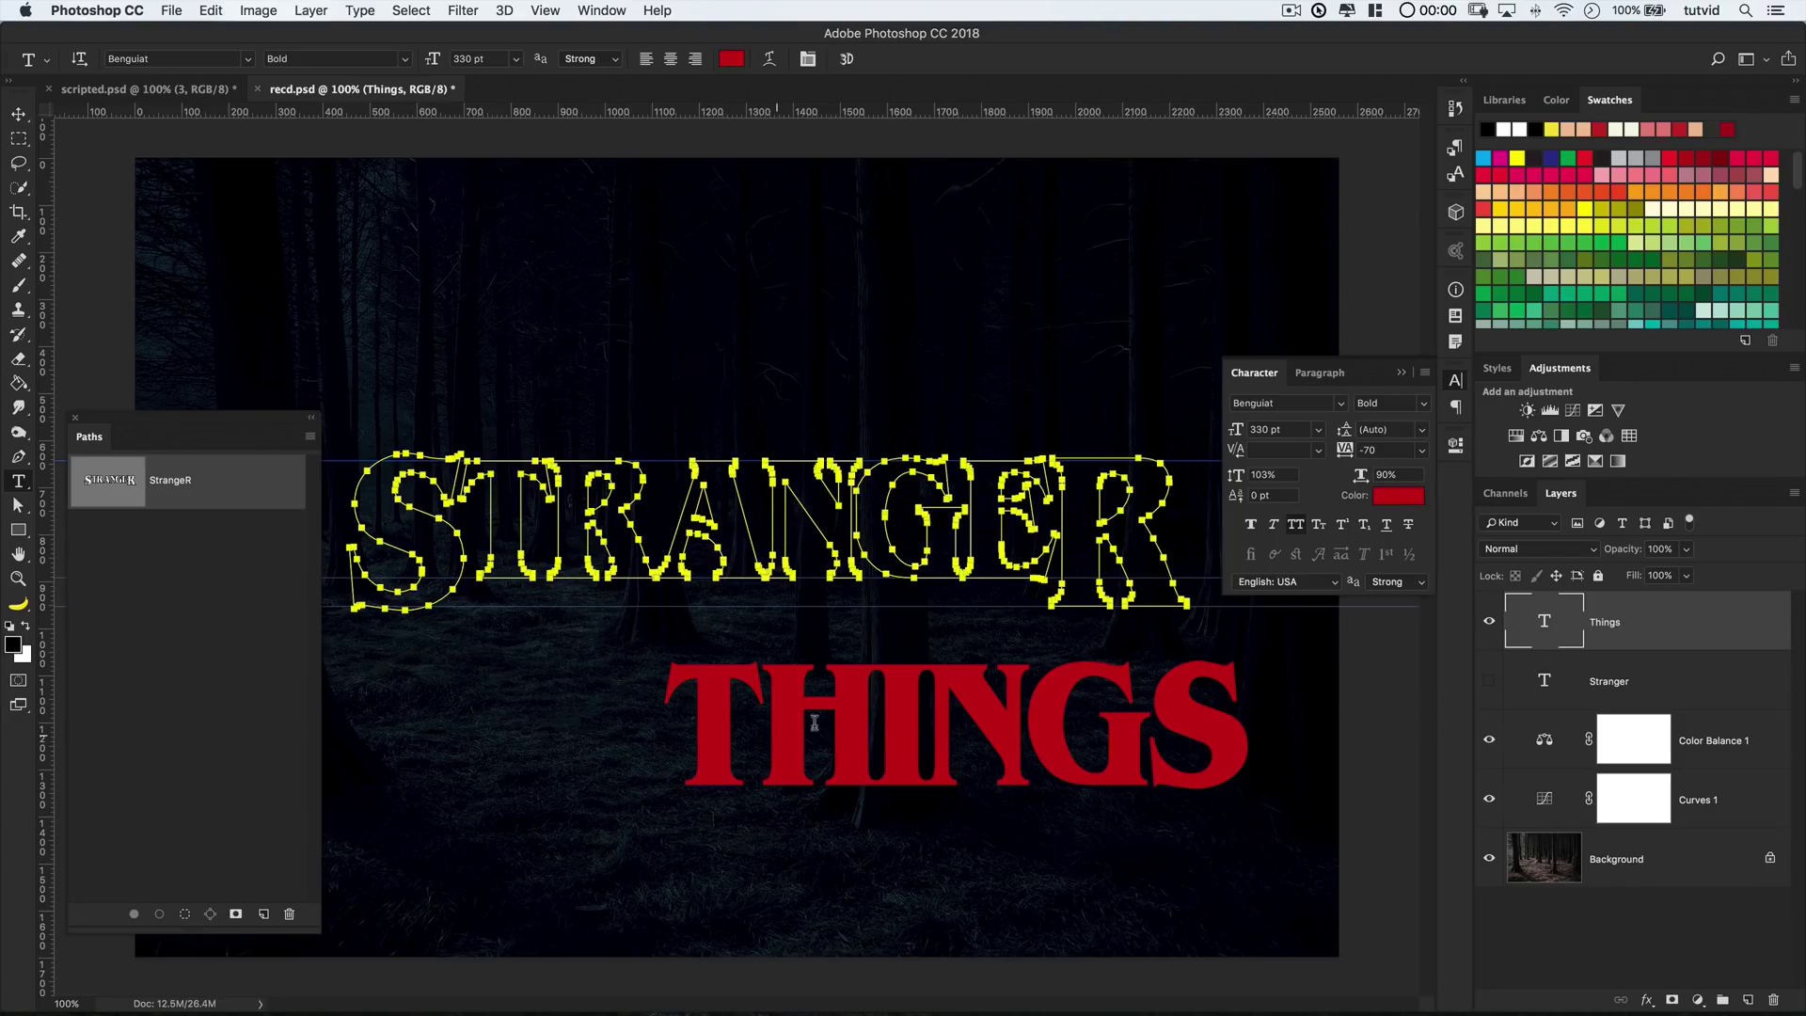
# Move THINGS left so it sits centred under STRANGER
pyautogui.press('v')
pyautogui.moveTo(998, 703)
pyautogui.mouseDown()
pyautogui.moveTo(766, 656)
pyautogui.moveTo(802, 654)
pyautogui.mouseUp()
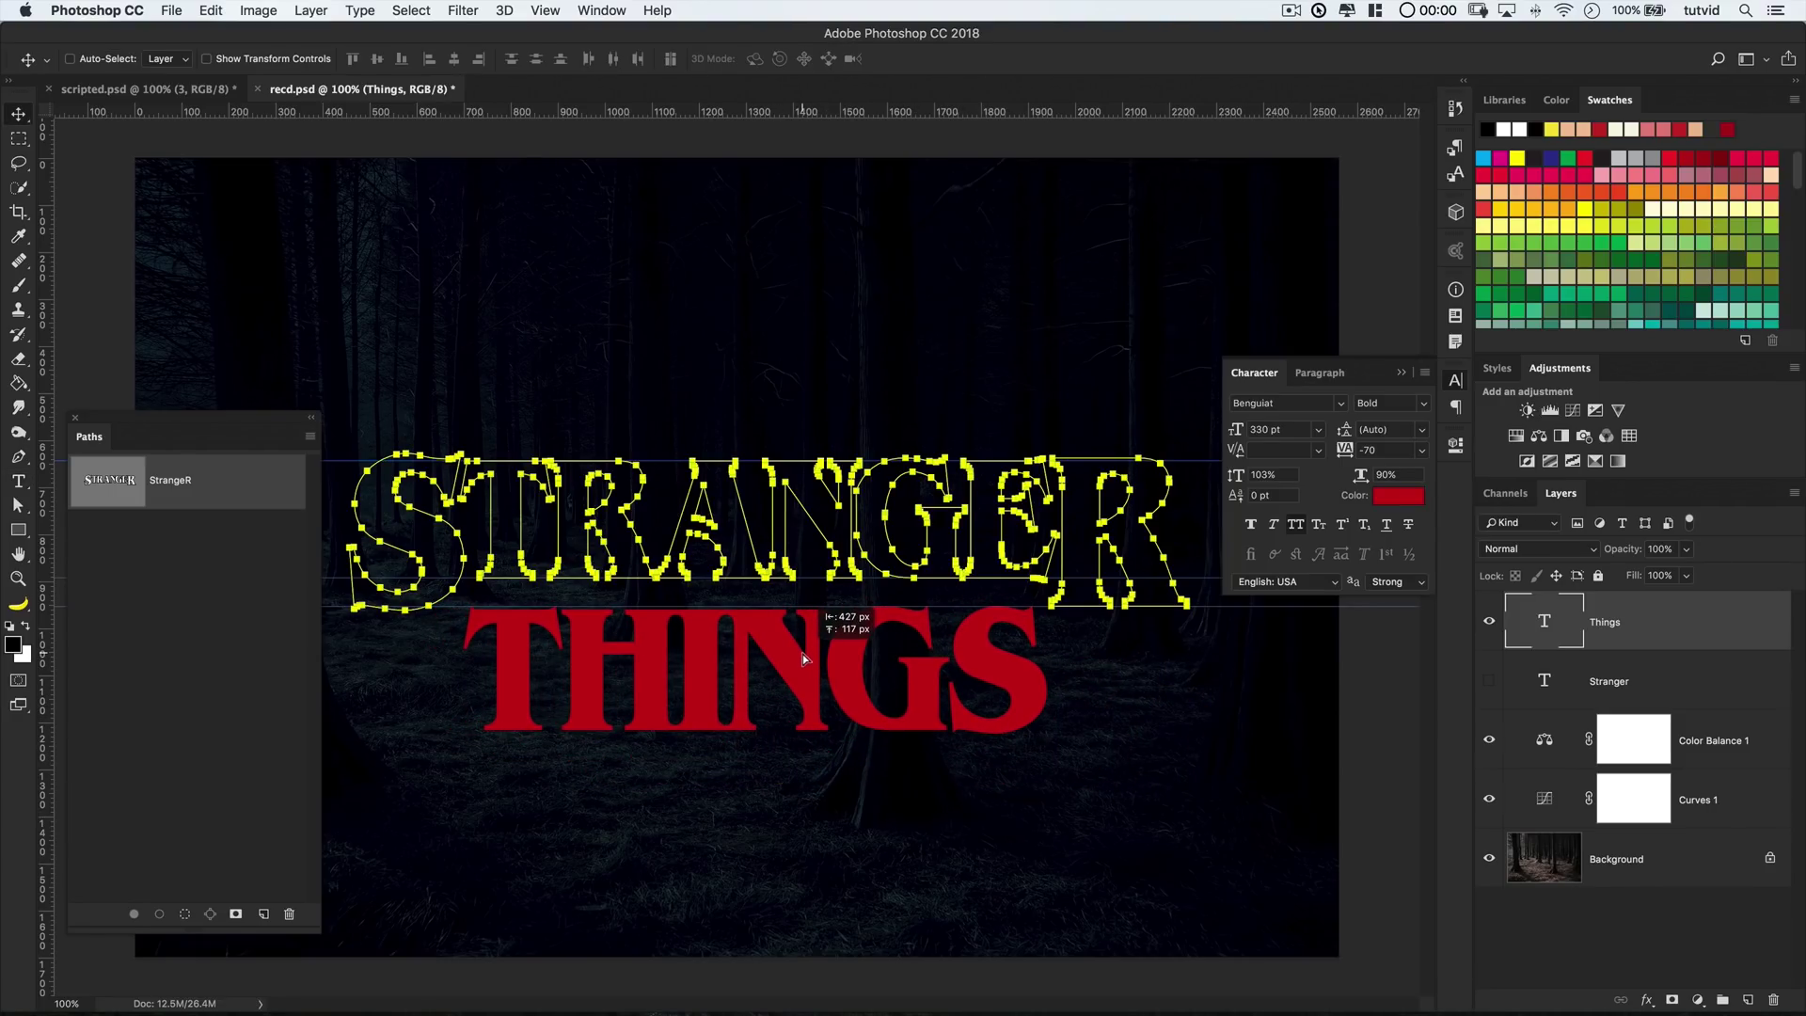
pyautogui.moveTo(803, 654); pyautogui.dragTo(803, 653)
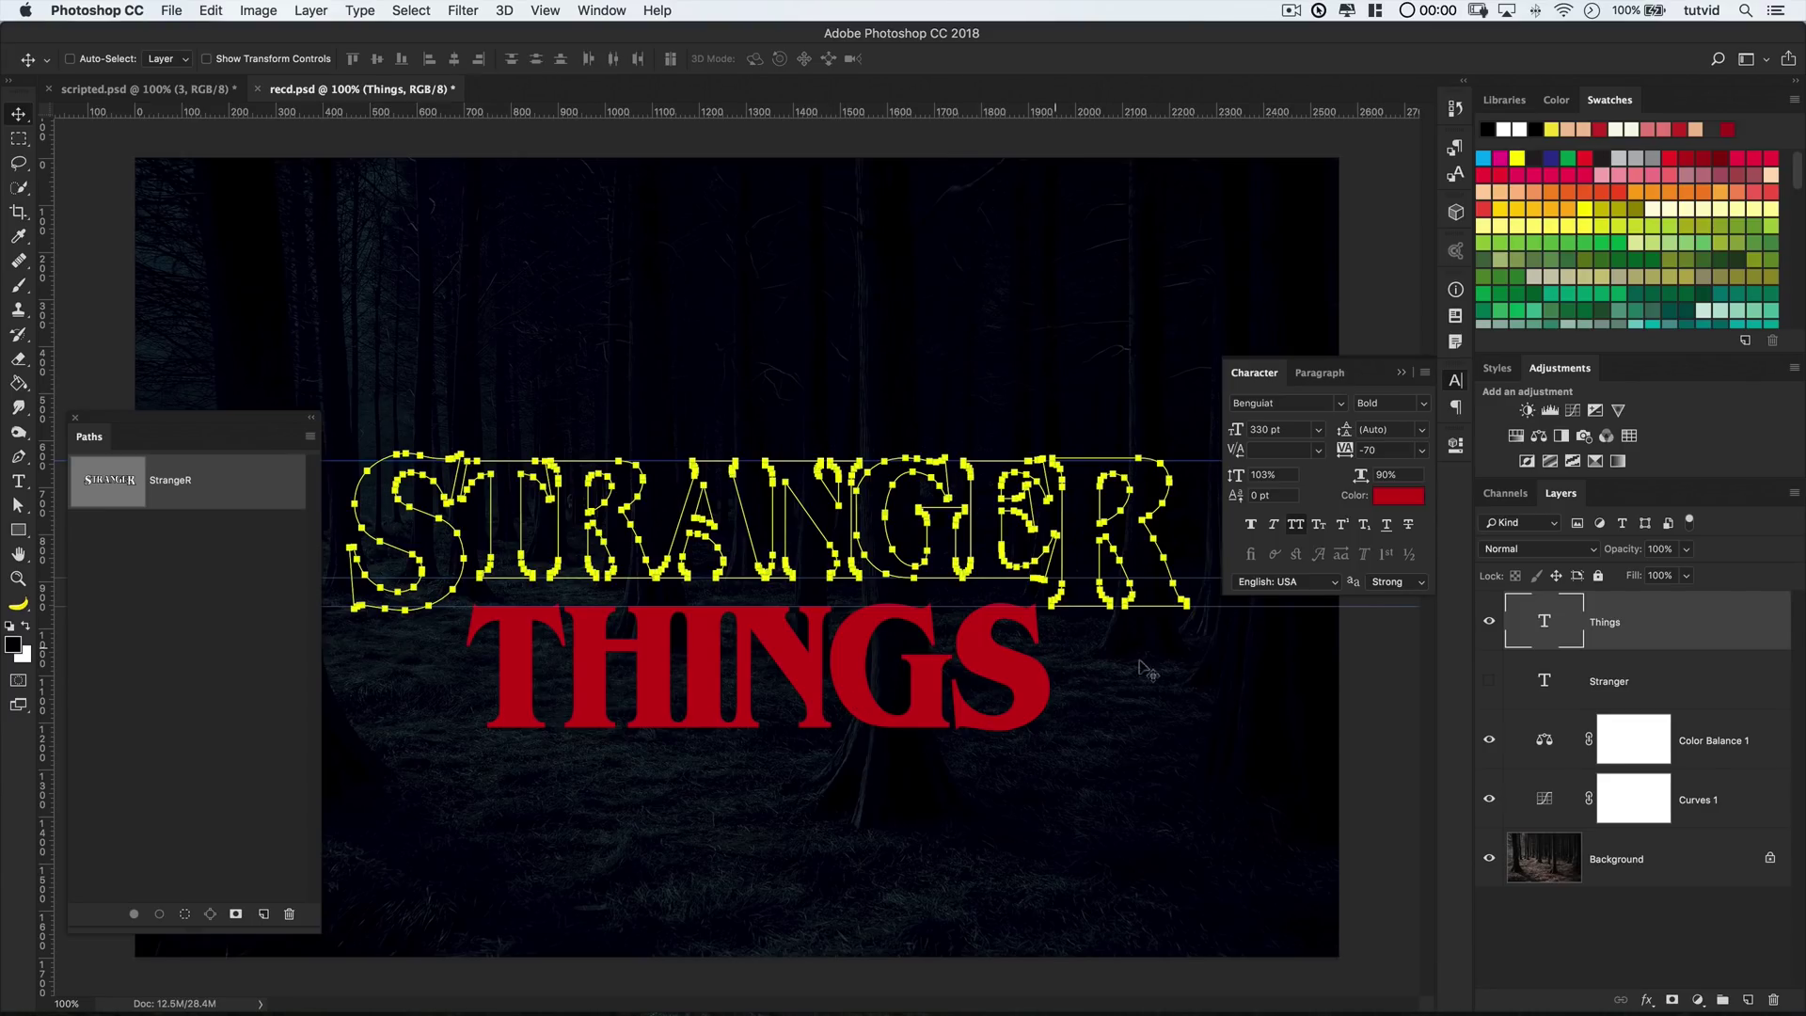
# Create a work path from the Things text layer and hide the red text
pyautogui.rightClick(1668, 621)
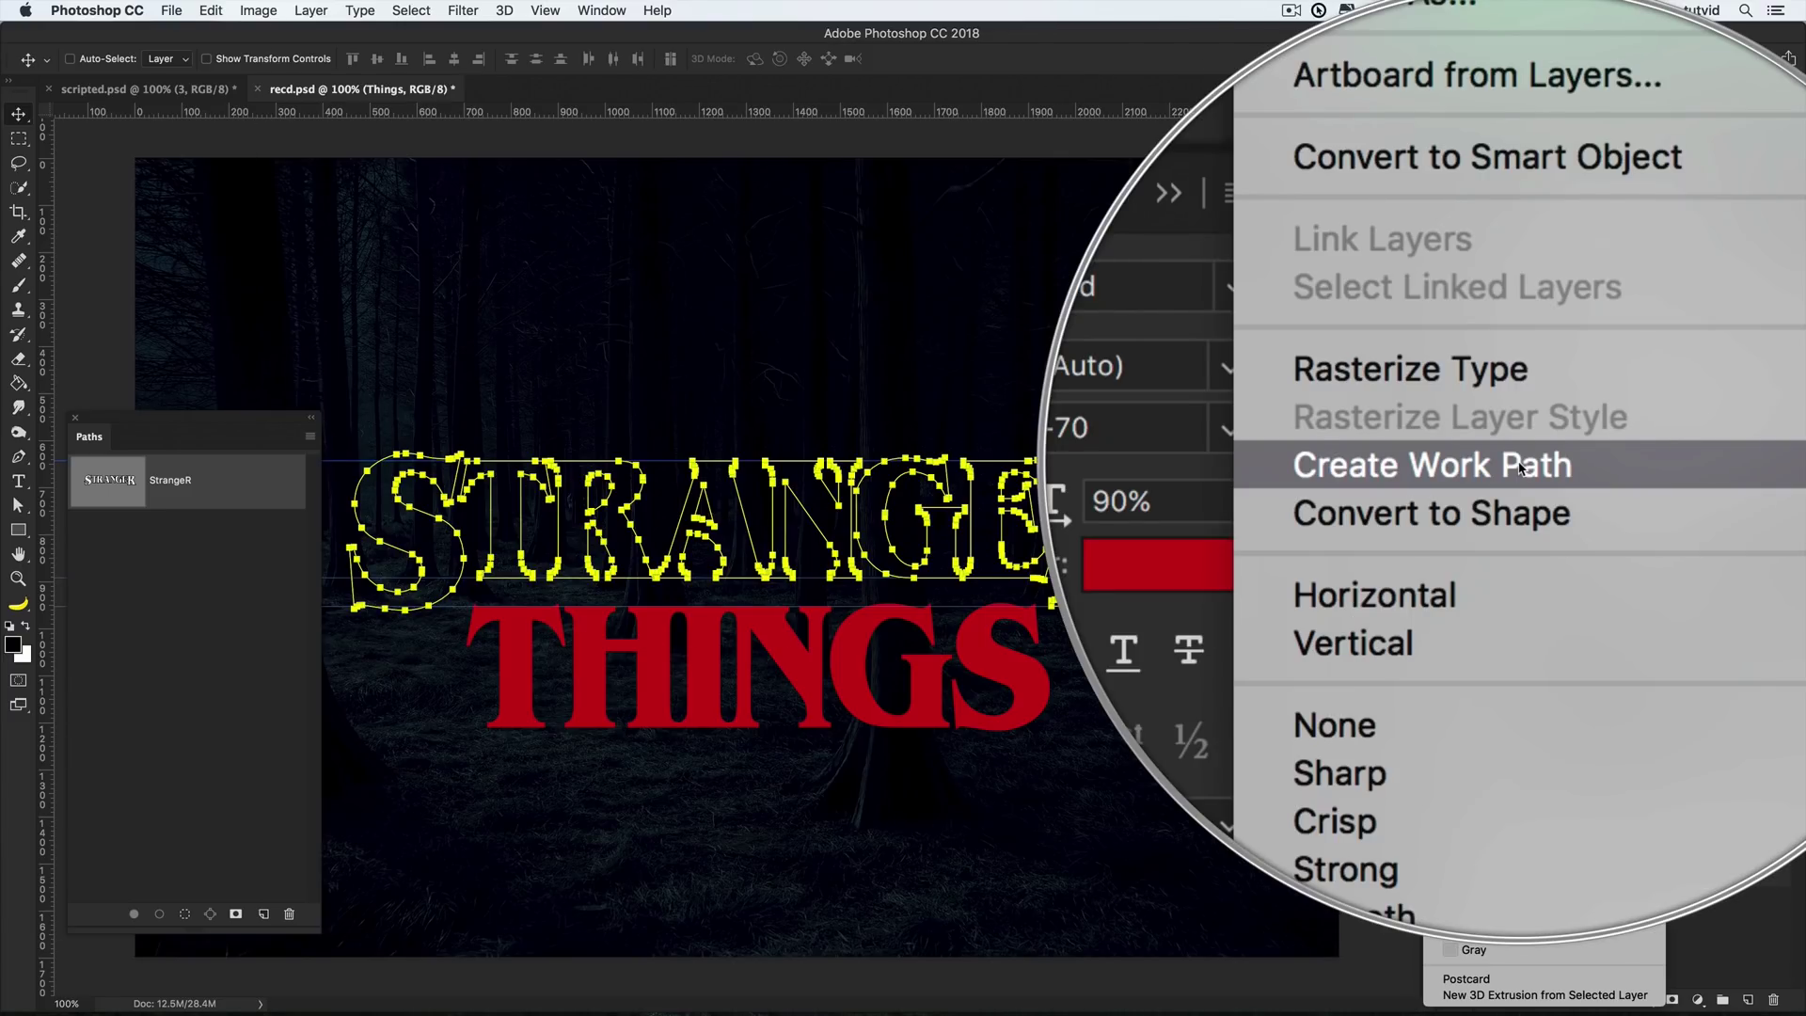
pyautogui.click(1517, 466)
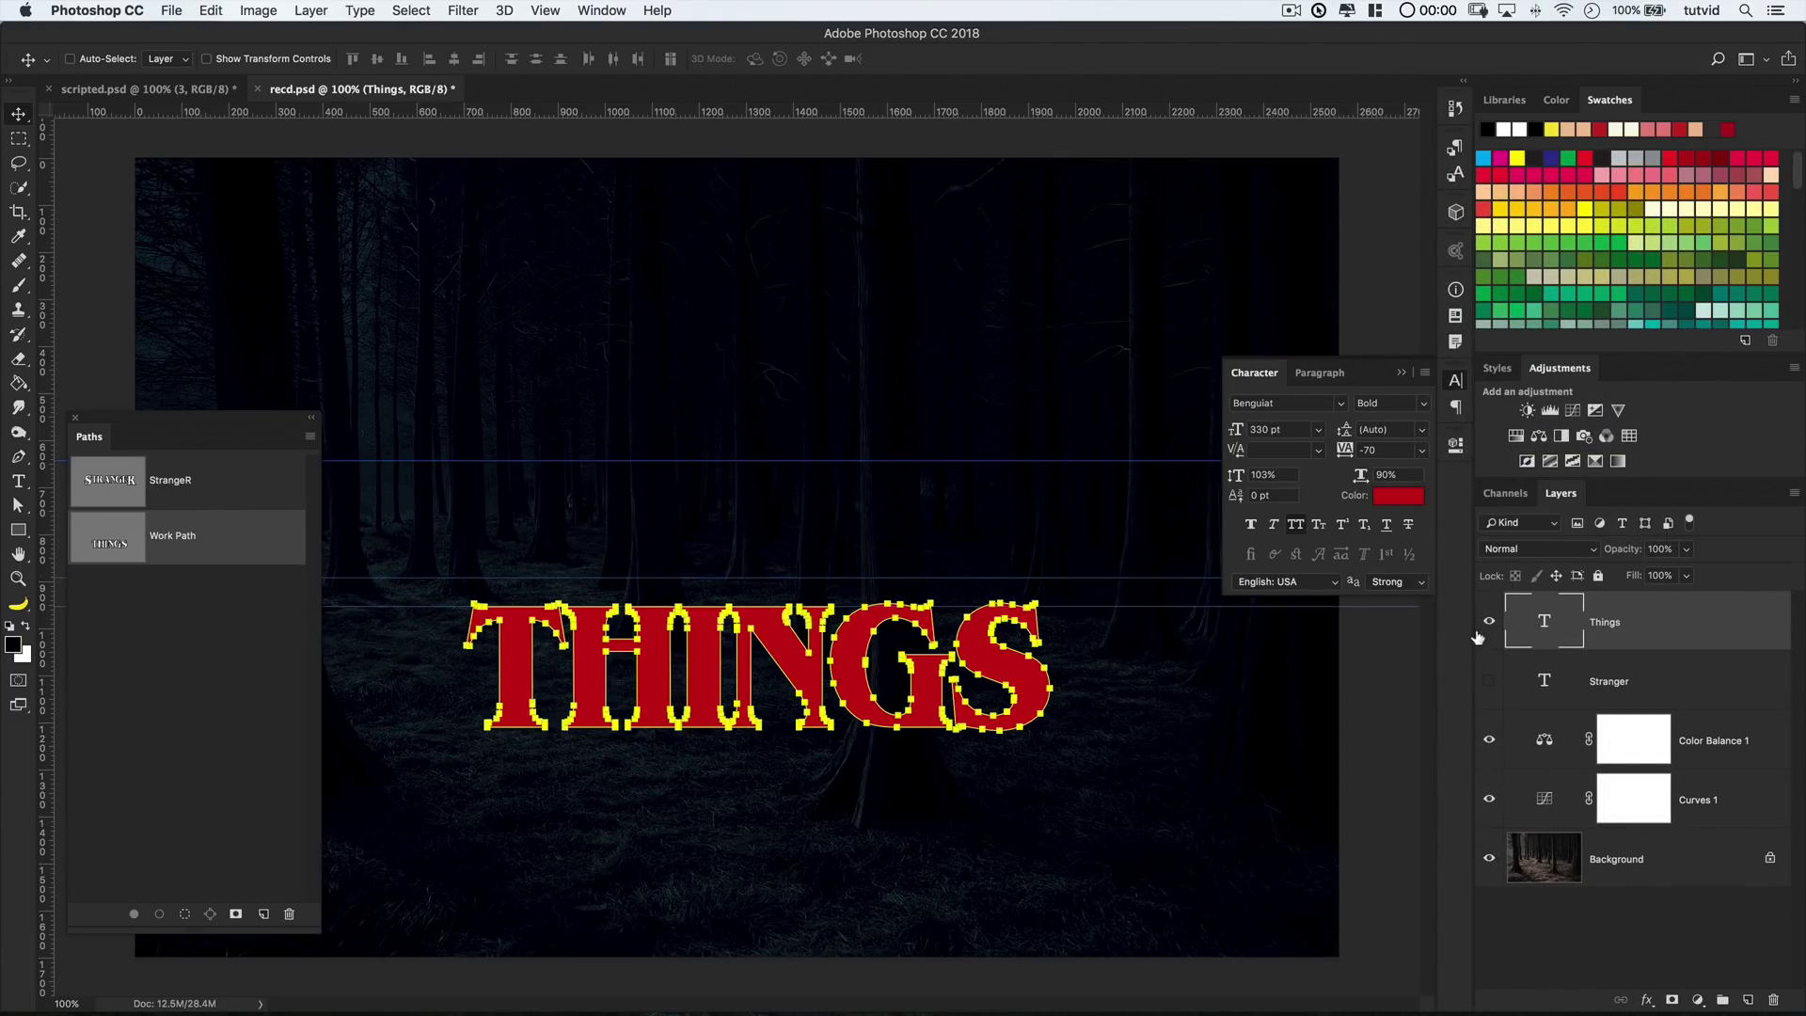
pyautogui.click(1489, 622)
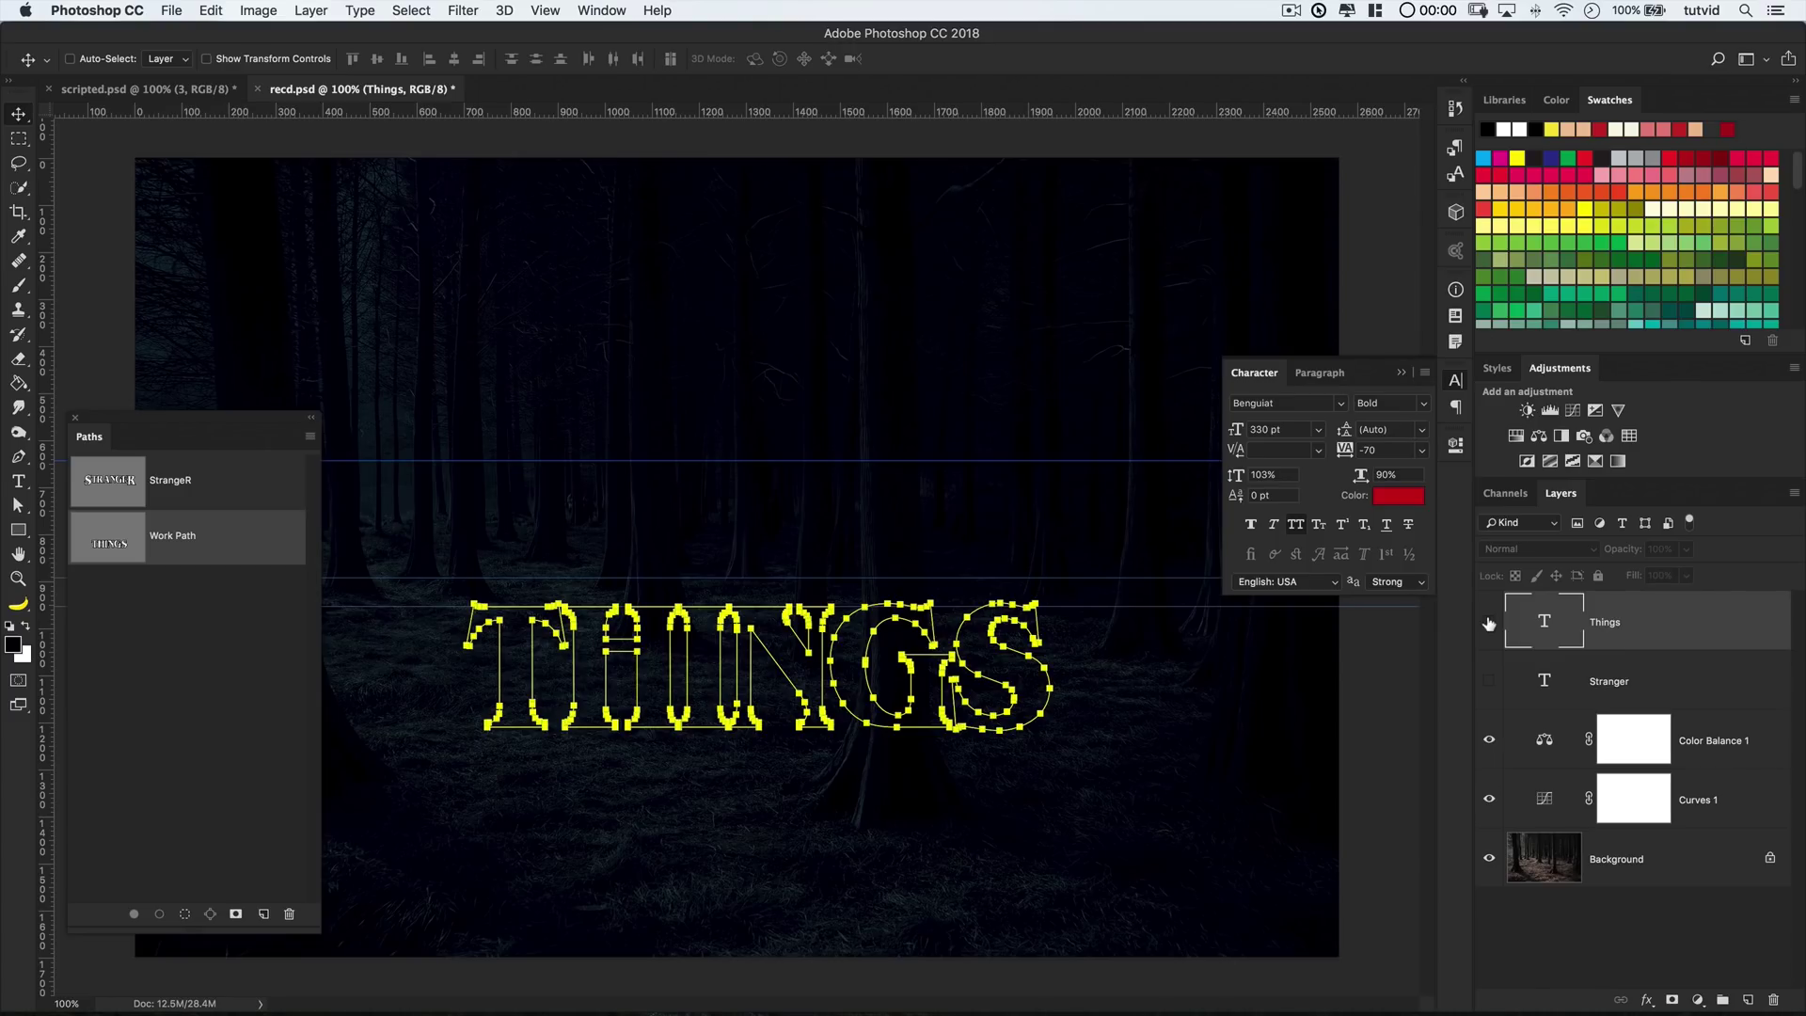
pyautogui.press('p')
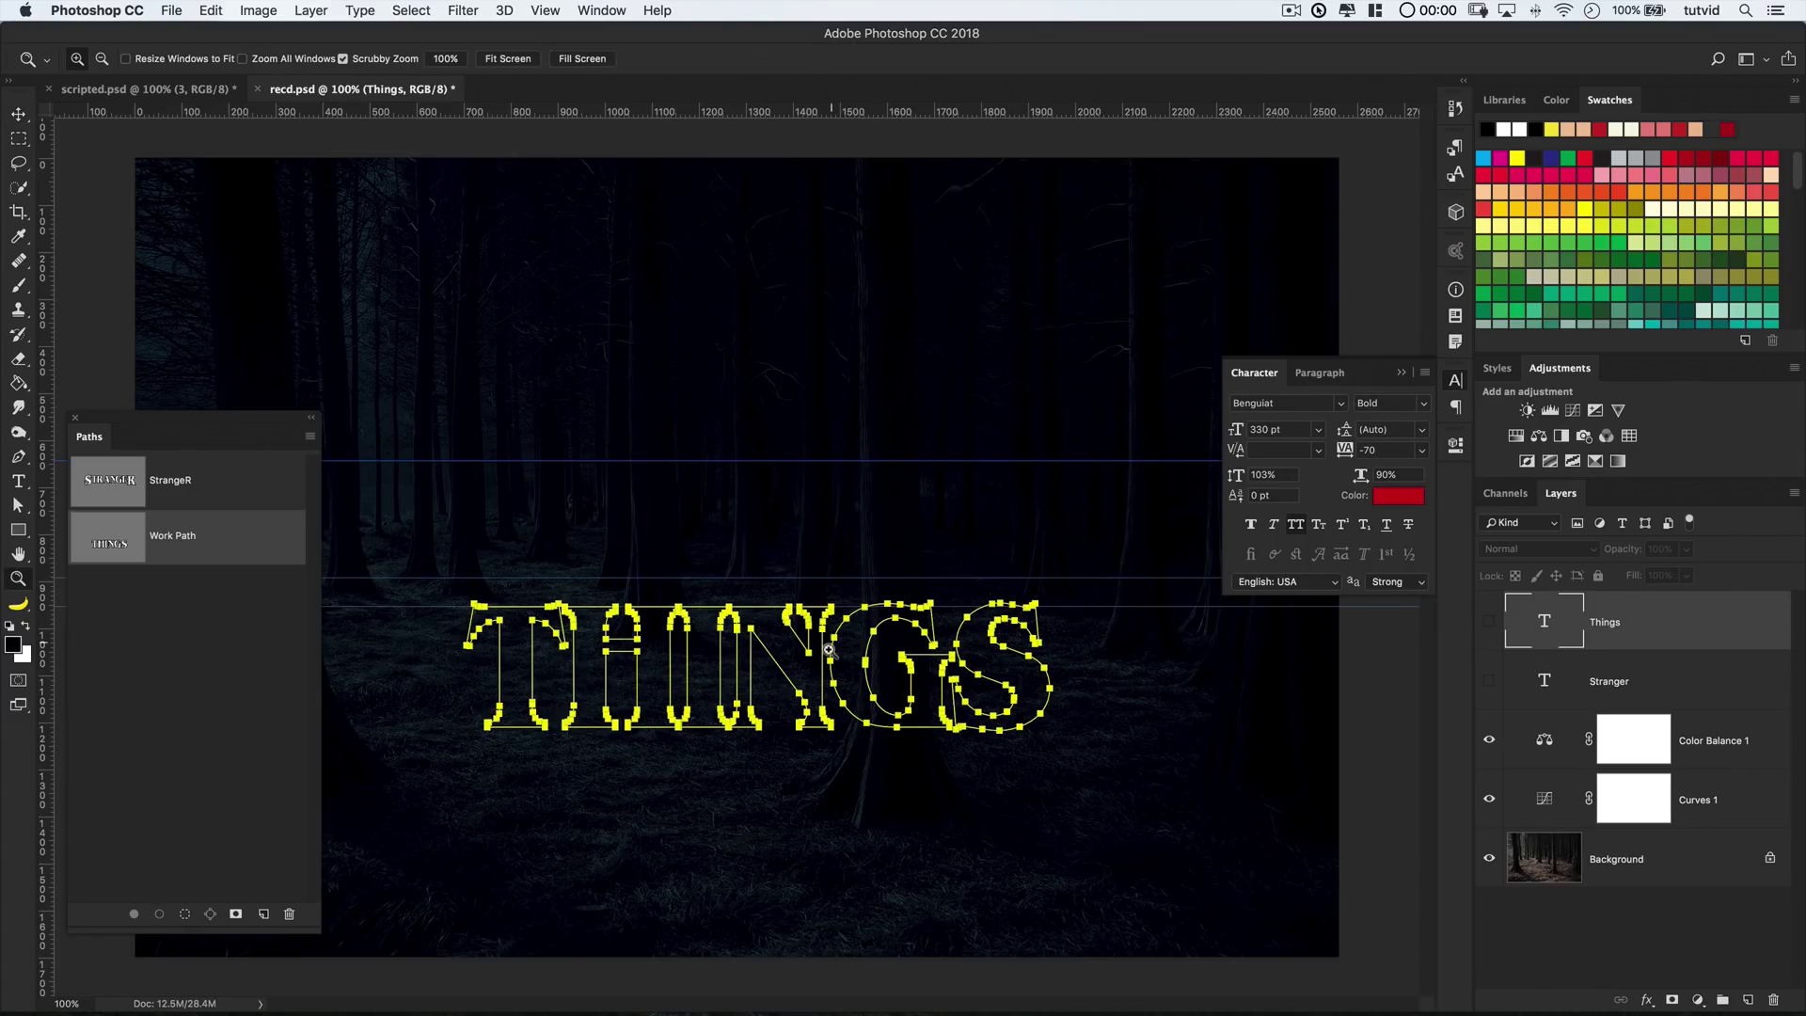
pyautogui.scroll(5, 826, 665)
# Delete the small curved corner piece from the top of the T outline
pyautogui.press('a')
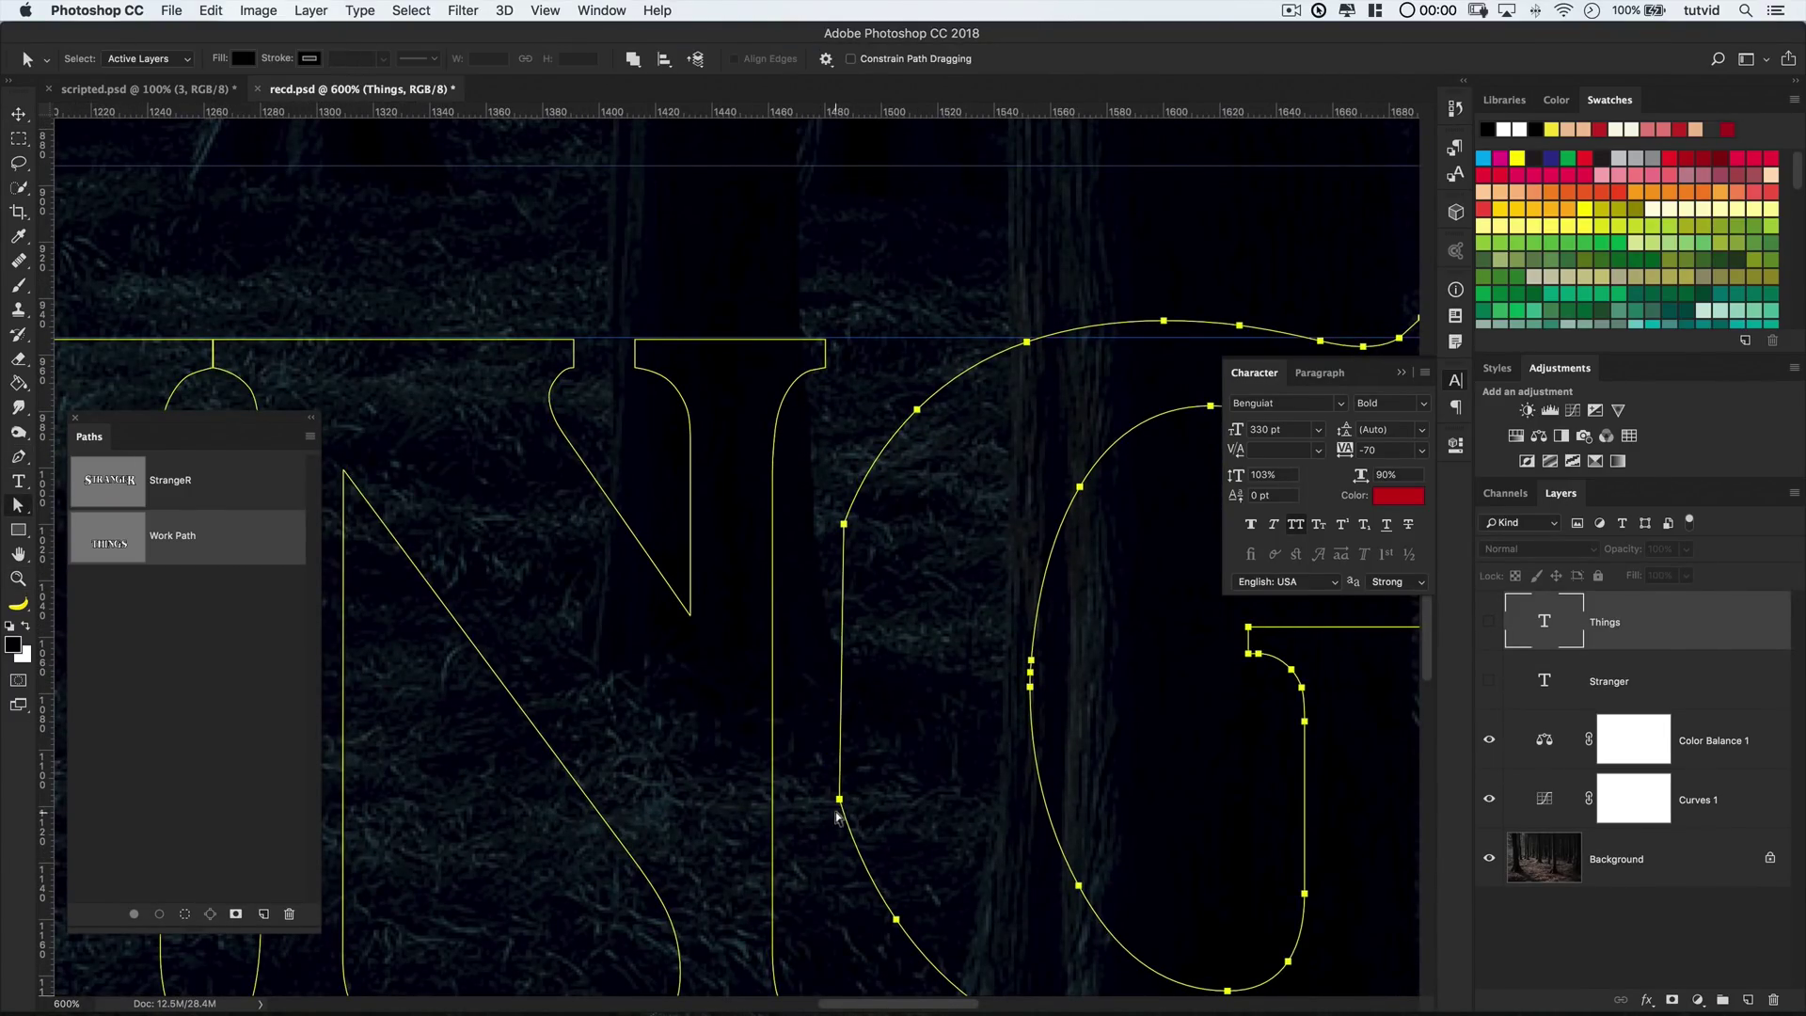
pyautogui.scroll(-3, 846, 593)
pyautogui.moveTo(1126, 433); pyautogui.dragTo(939, 818)
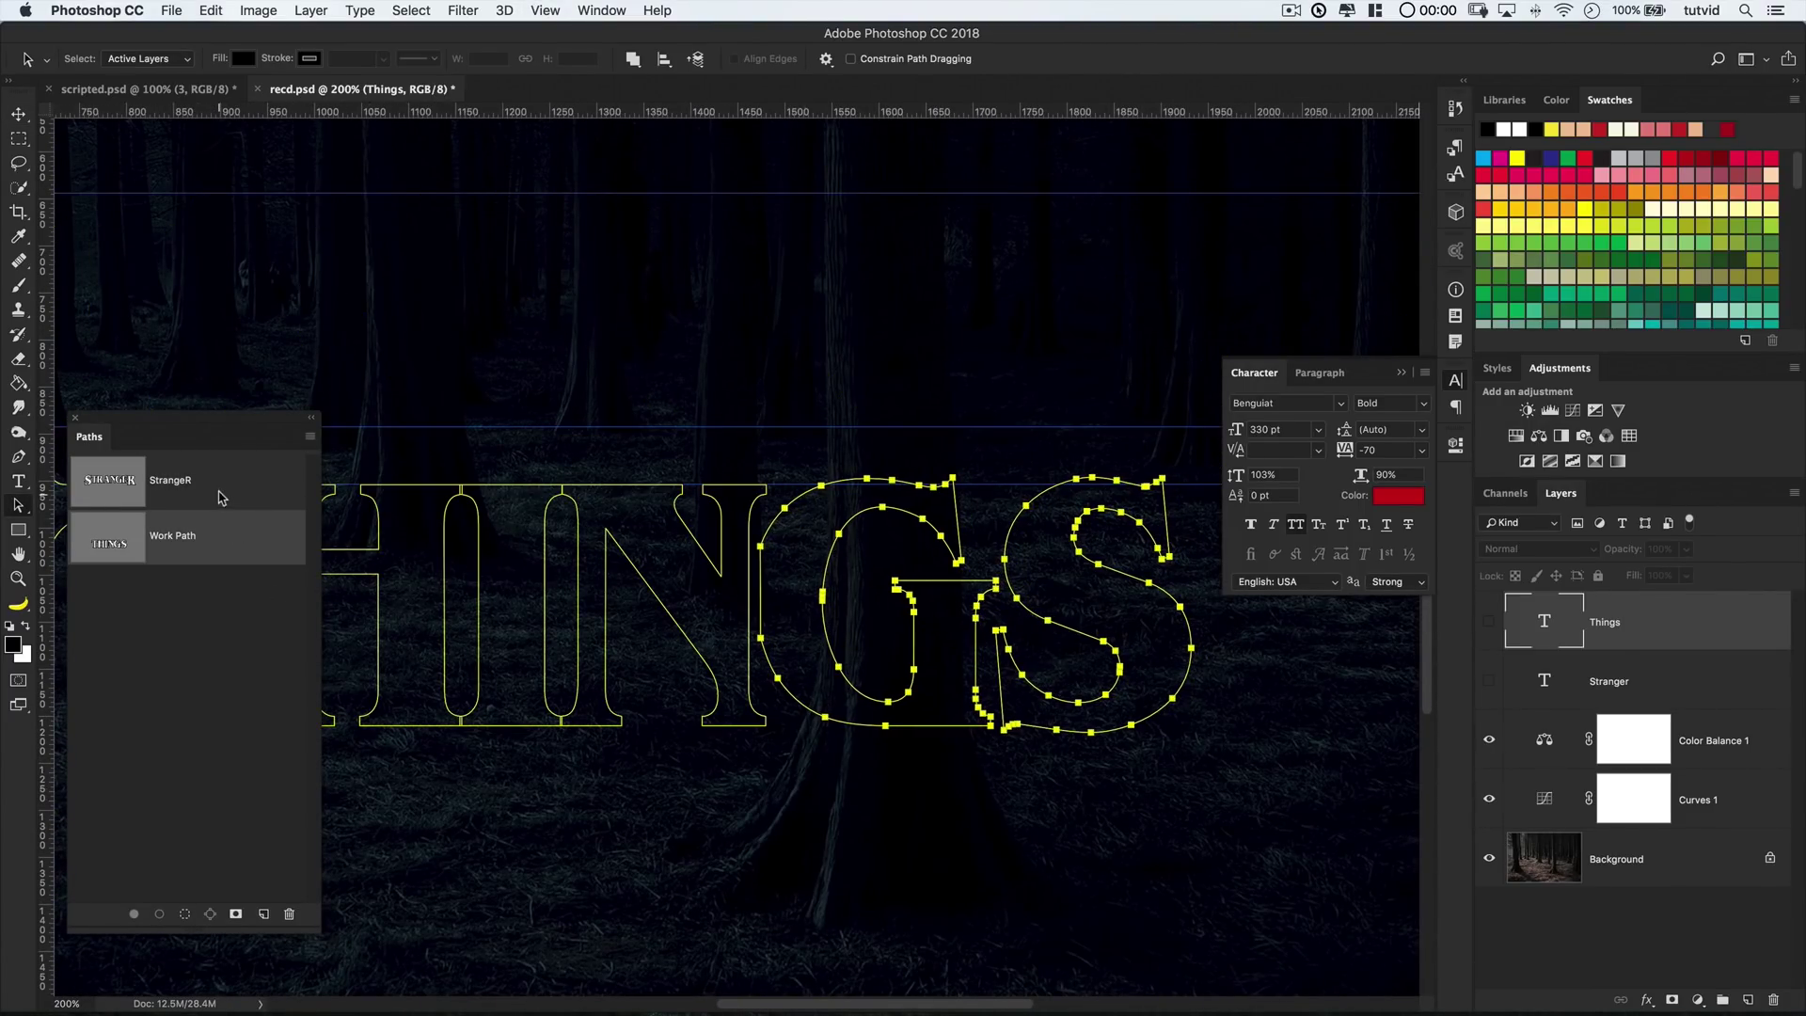
pyautogui.click(948, 819)
pyautogui.scroll(2, 516, 492)
pyautogui.scroll(3, 626, 491)
pyautogui.click(586, 516)
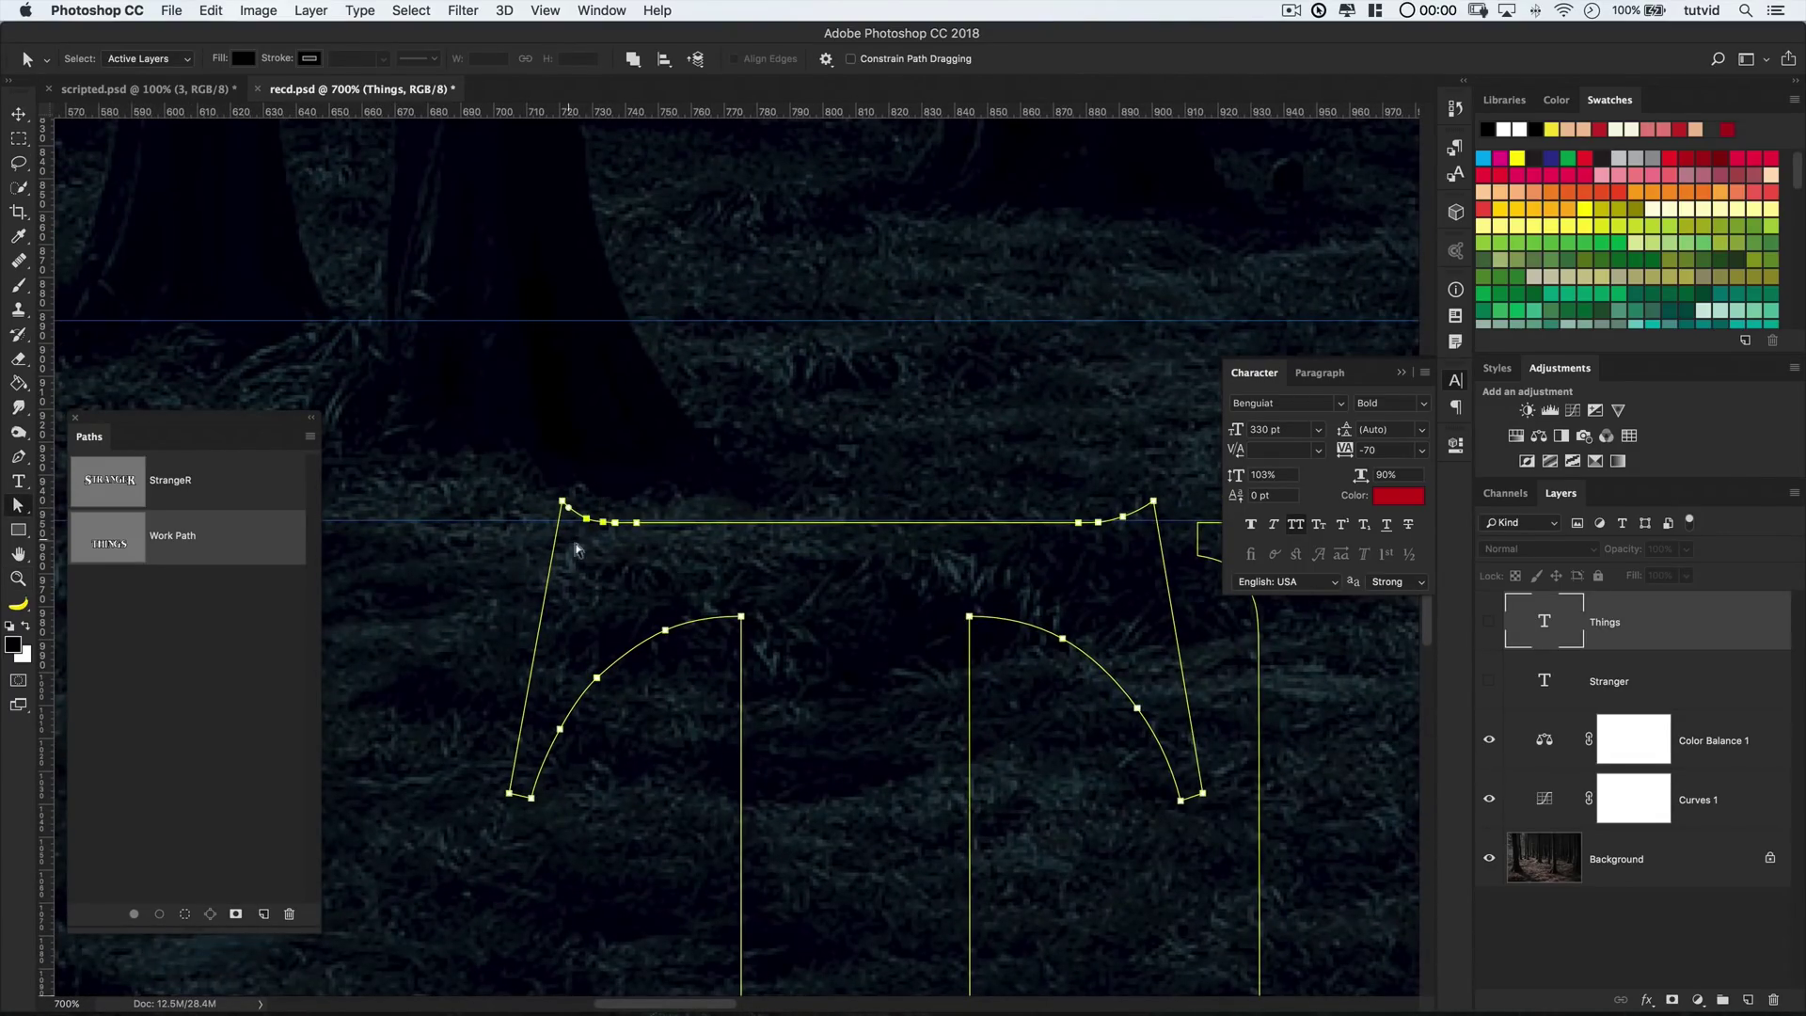
pyautogui.press('Delete')
# Nudge the T's top corner anchors down and rejoin both corners to the top edge
pyautogui.moveTo(487, 406); pyautogui.dragTo(1184, 510)
pyautogui.press('Down')
pyautogui.press('Down')
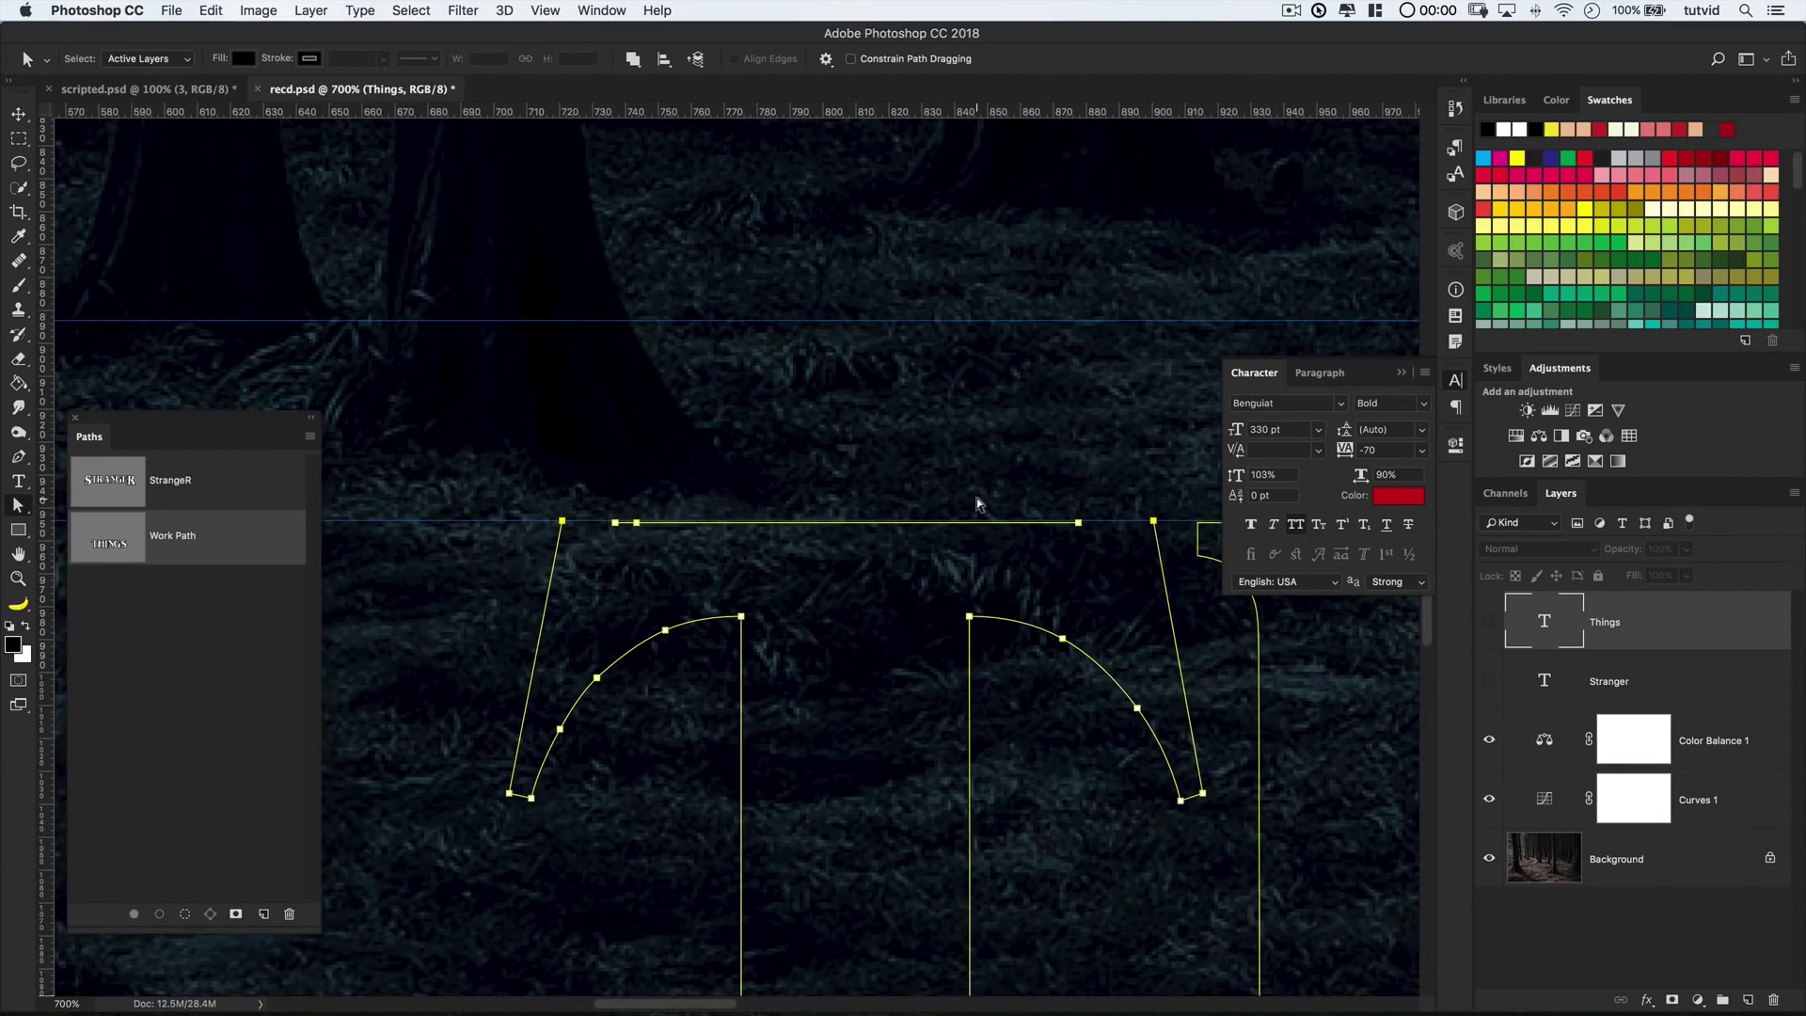
pyautogui.press('p')
pyautogui.click(636, 524)
pyautogui.click(562, 524)
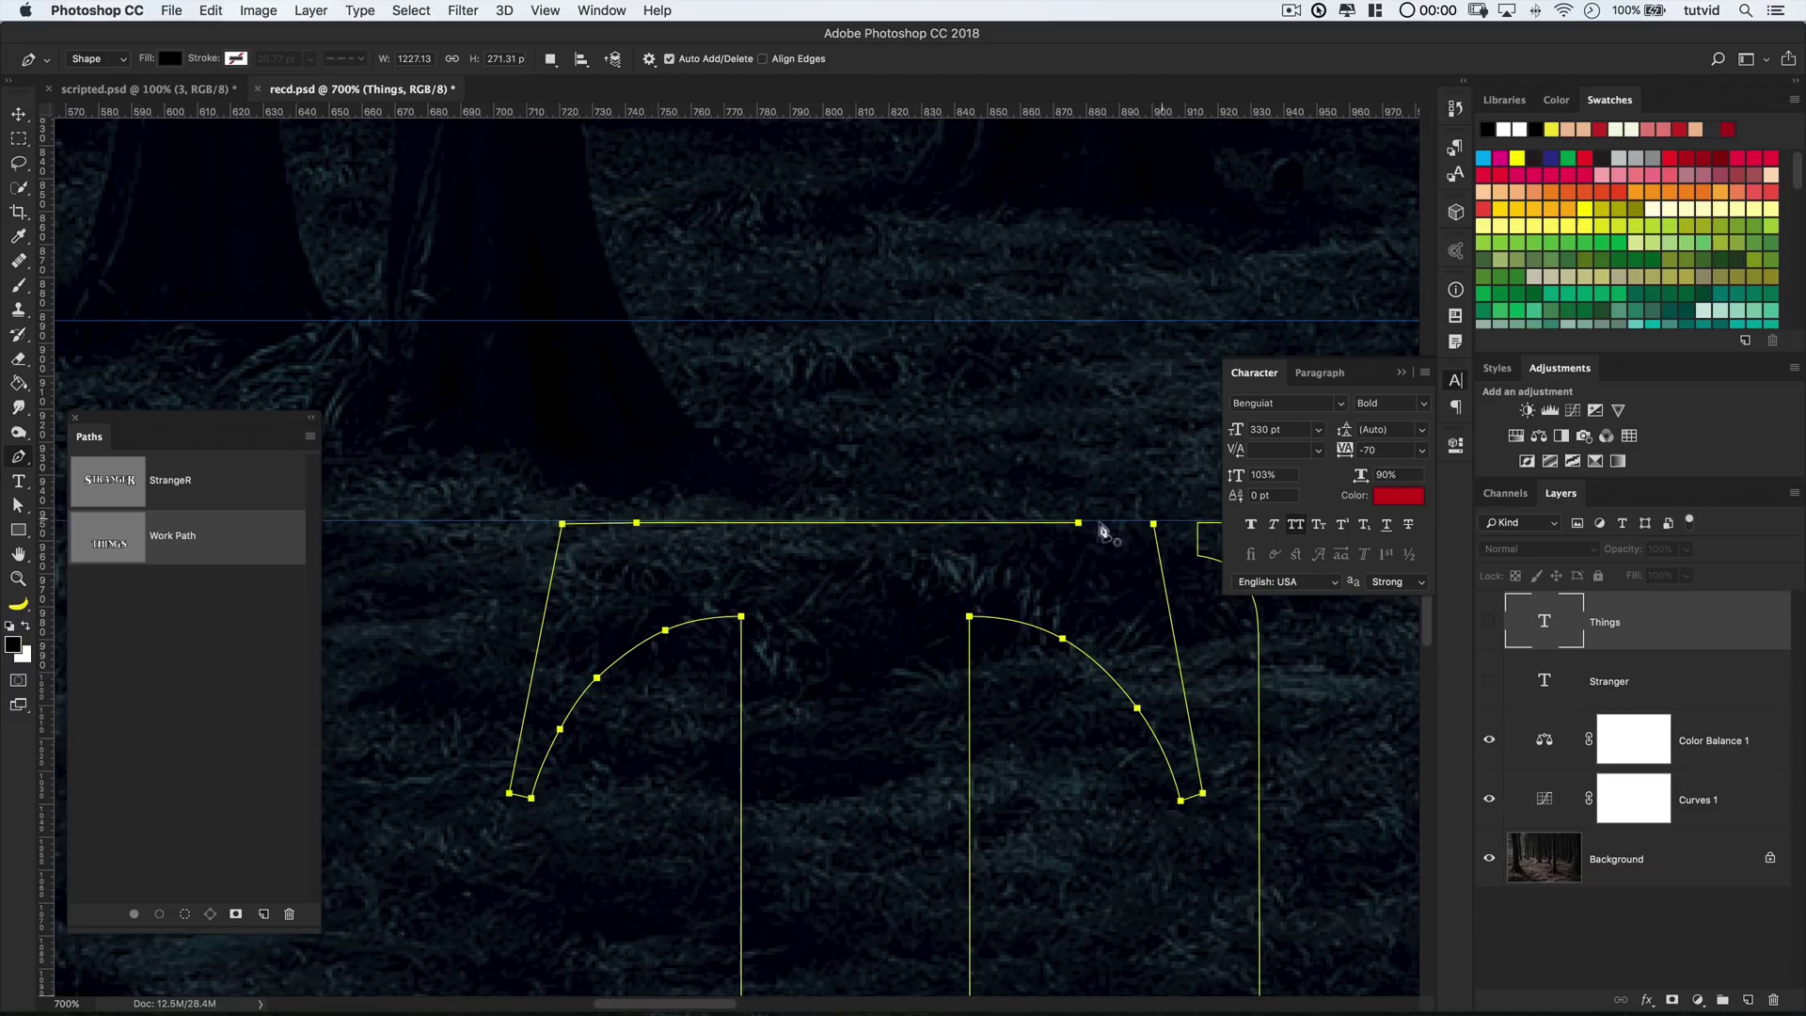
pyautogui.click(1078, 523)
pyautogui.click(1153, 524)
pyautogui.press('a')
pyautogui.scroll(-5, 1008, 461)
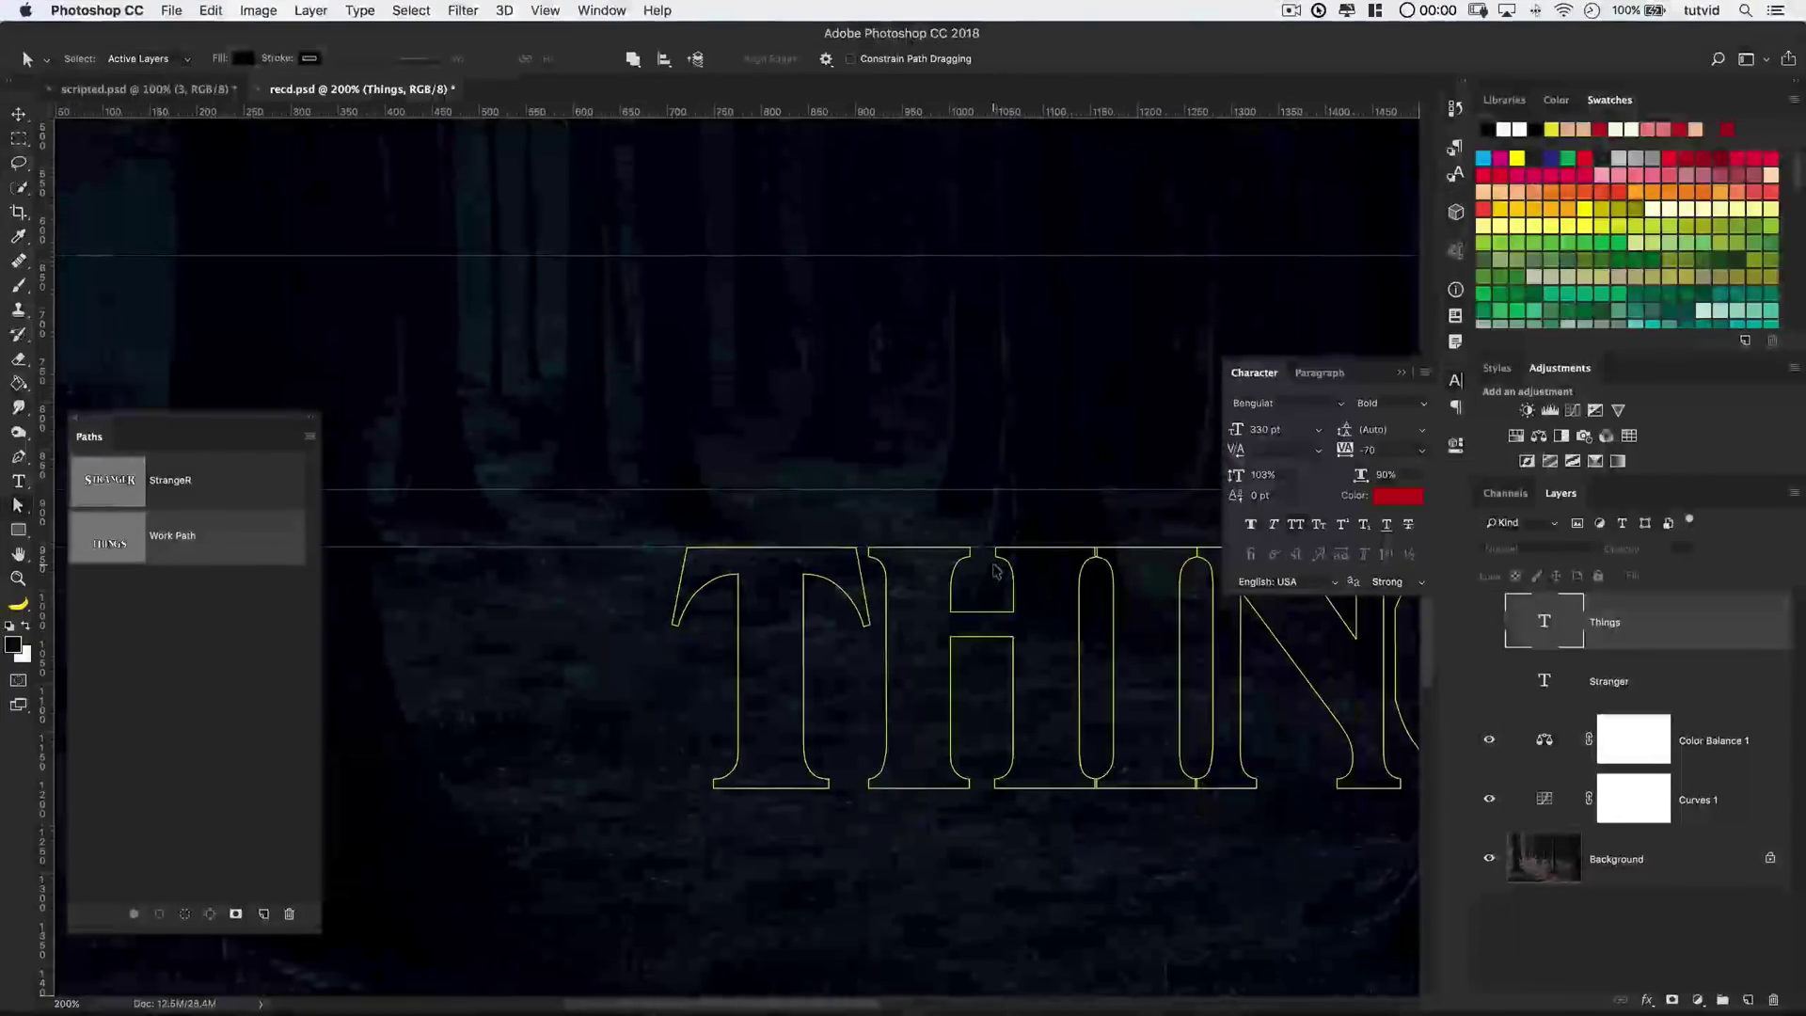
pyautogui.scroll(-2, 991, 564)
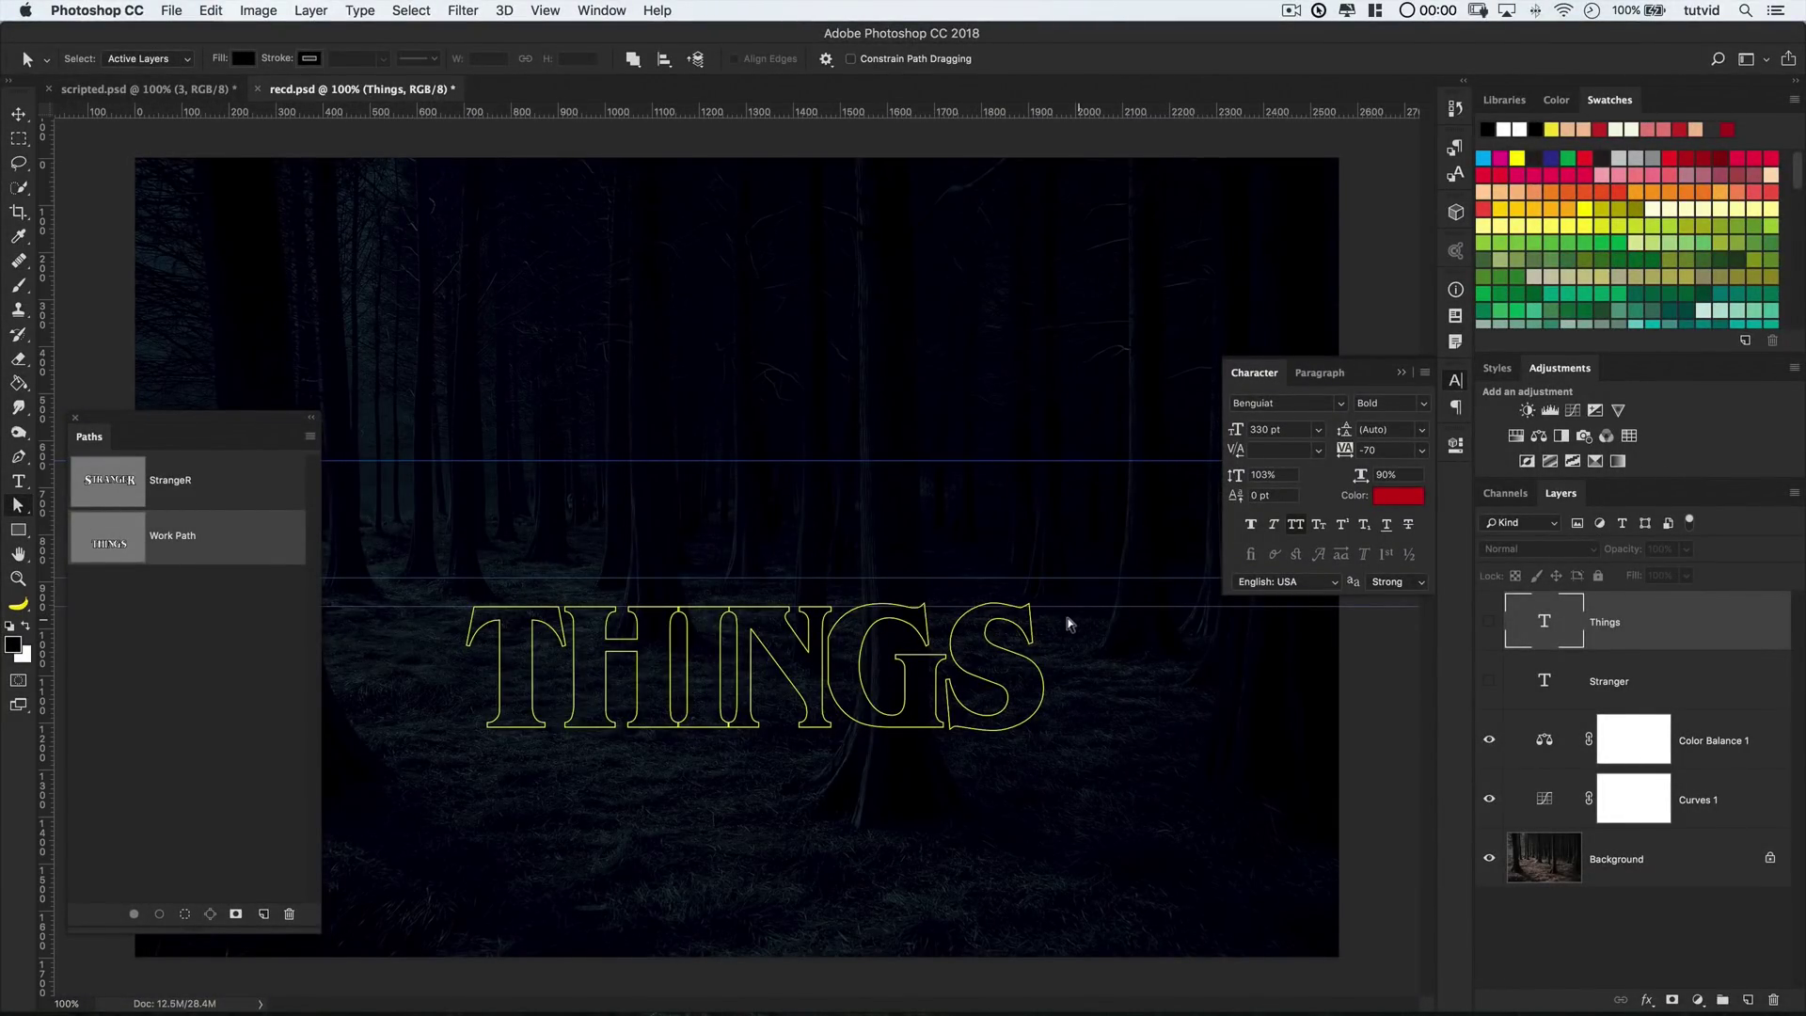
# Copy all THINGS letter paths and paste them into the StrangeR path
pyautogui.click(27, 508)
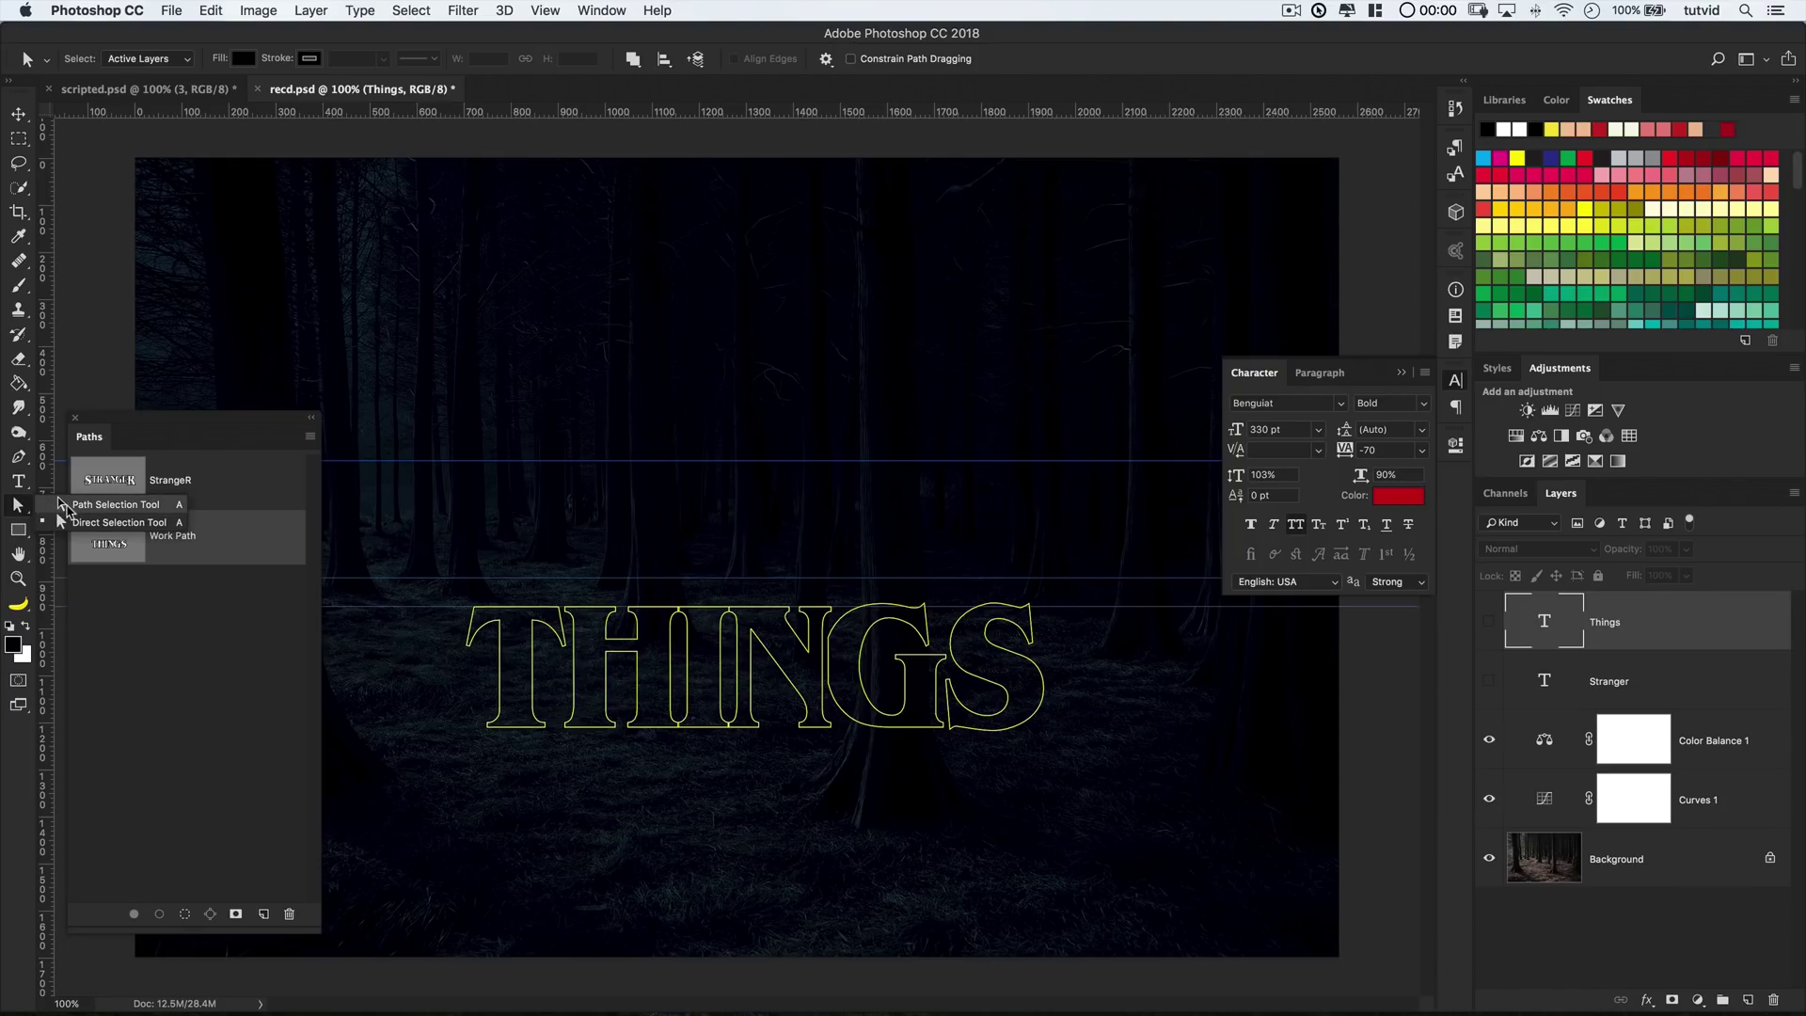
pyautogui.moveTo(427, 562); pyautogui.dragTo(1149, 777)
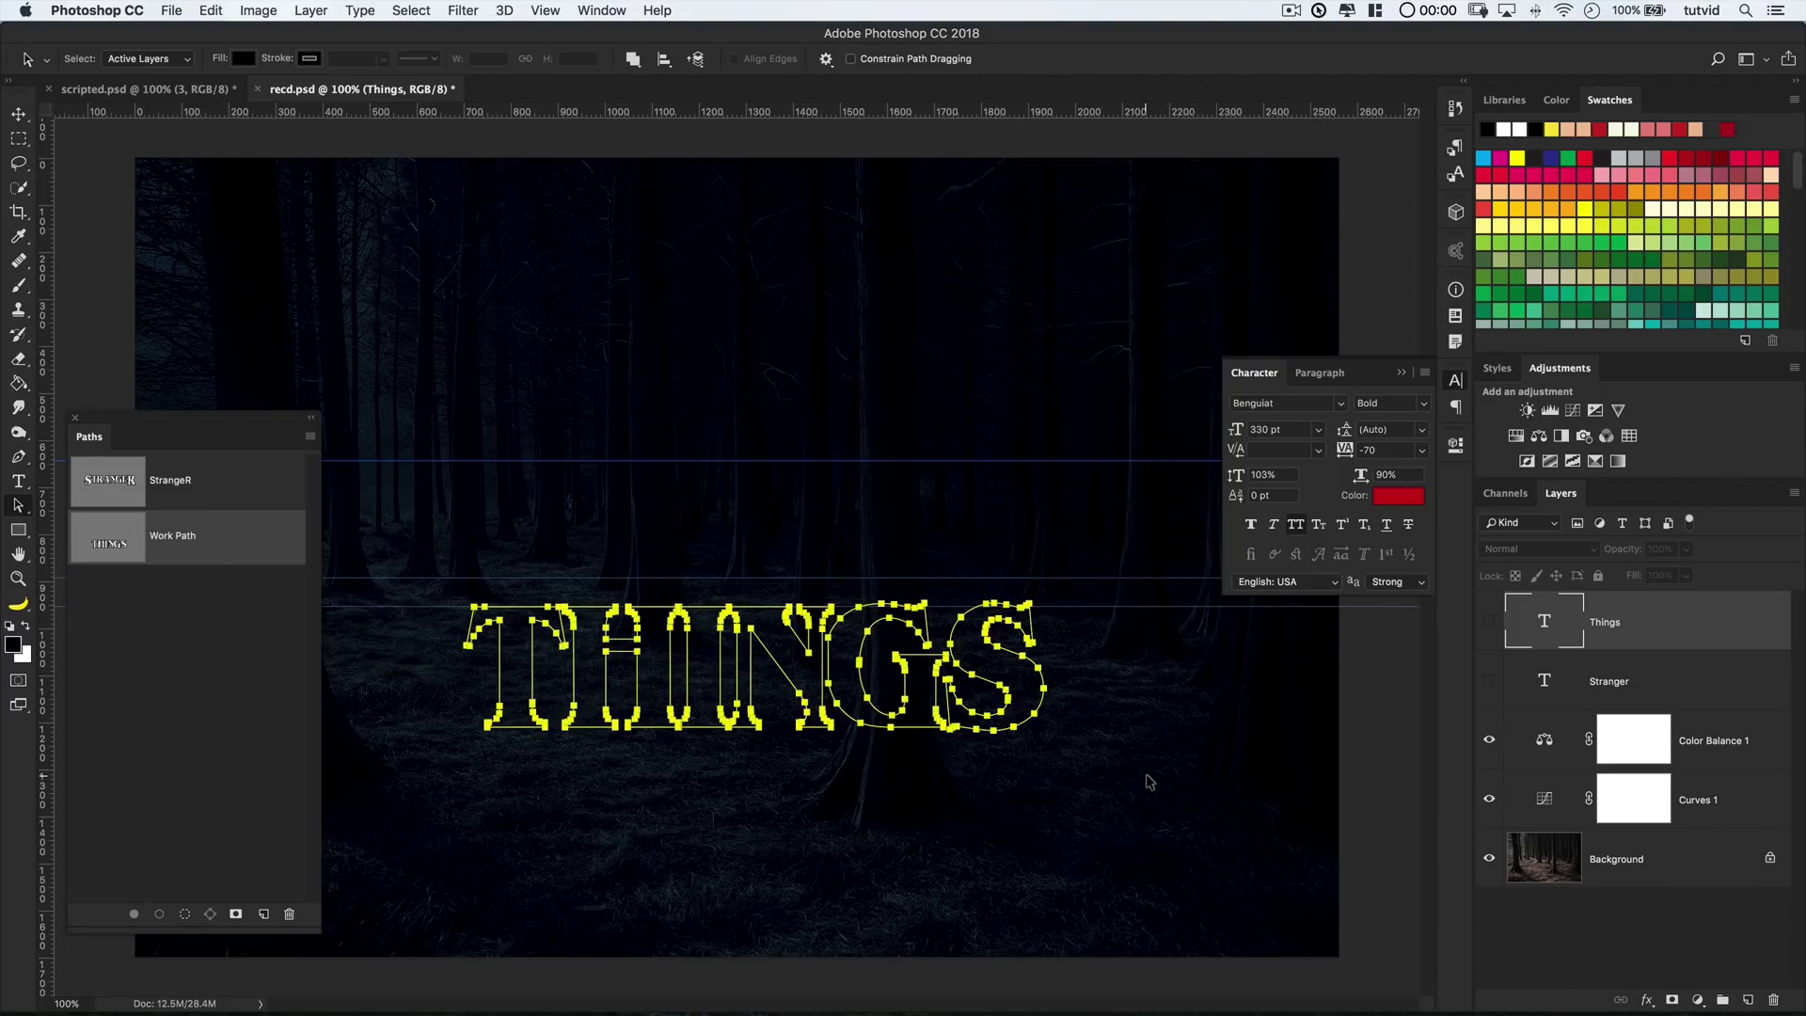
pyautogui.click(211, 10)
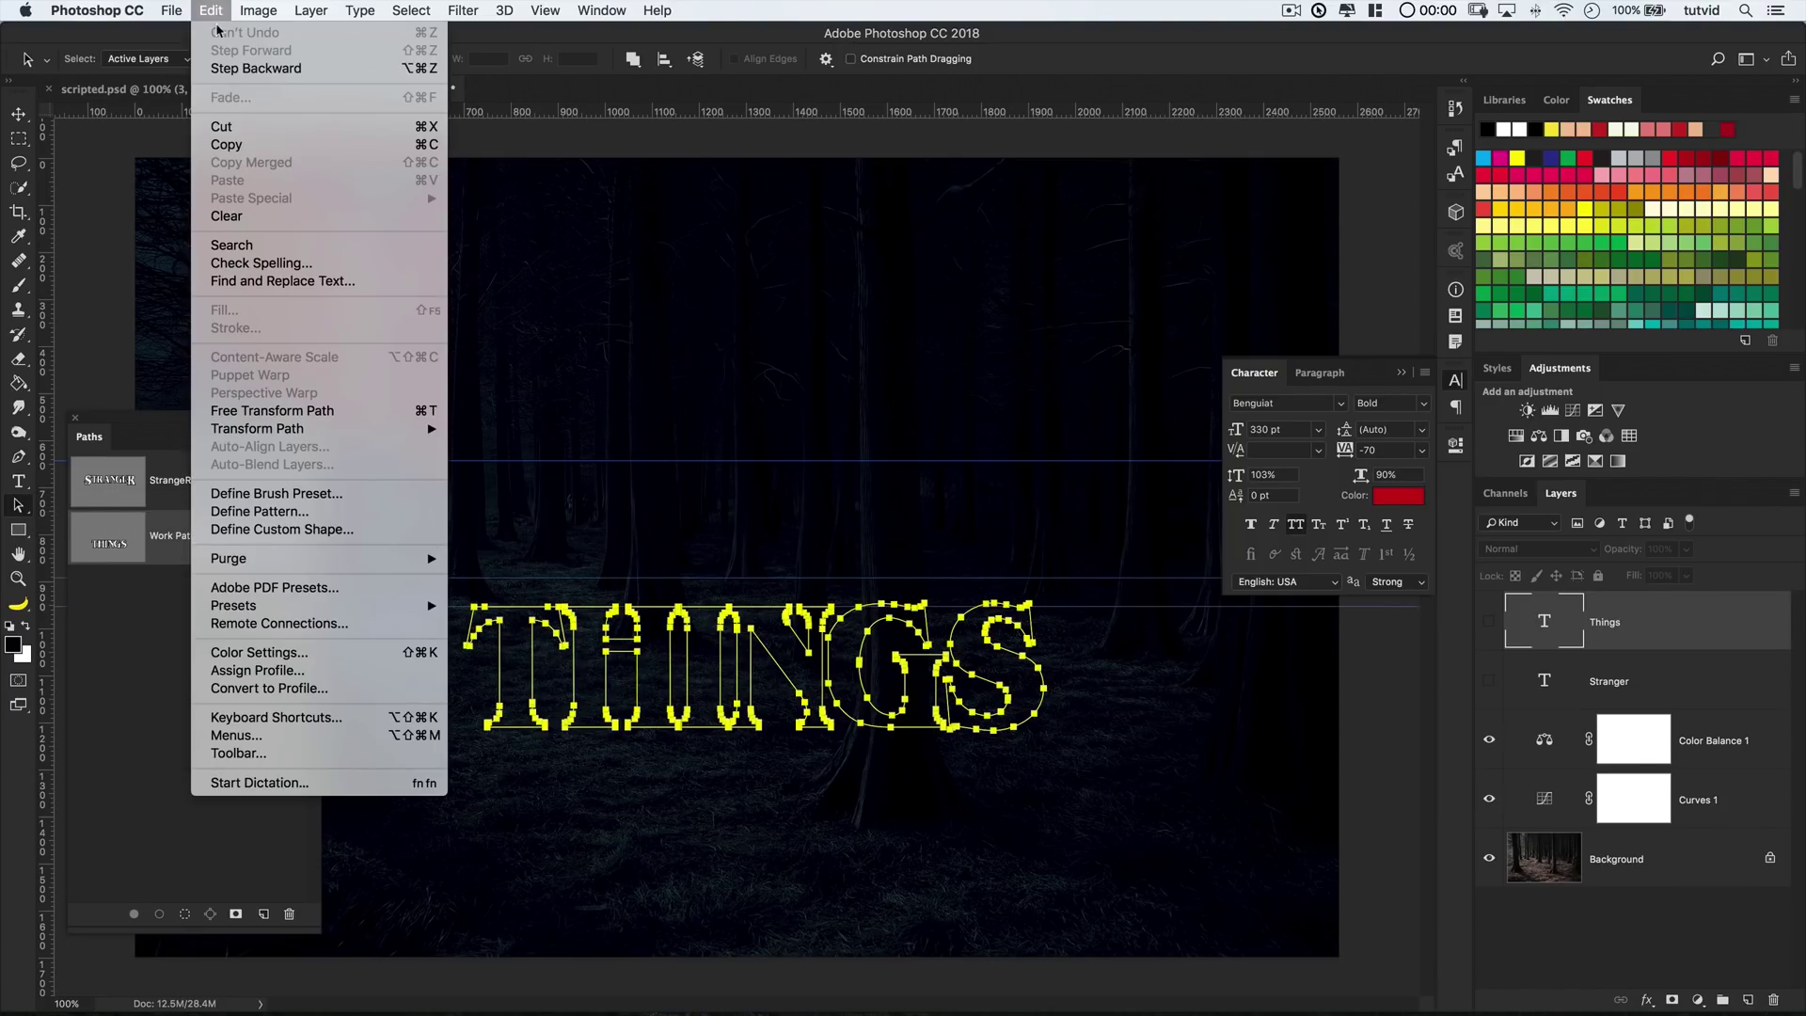
pyautogui.click(233, 146)
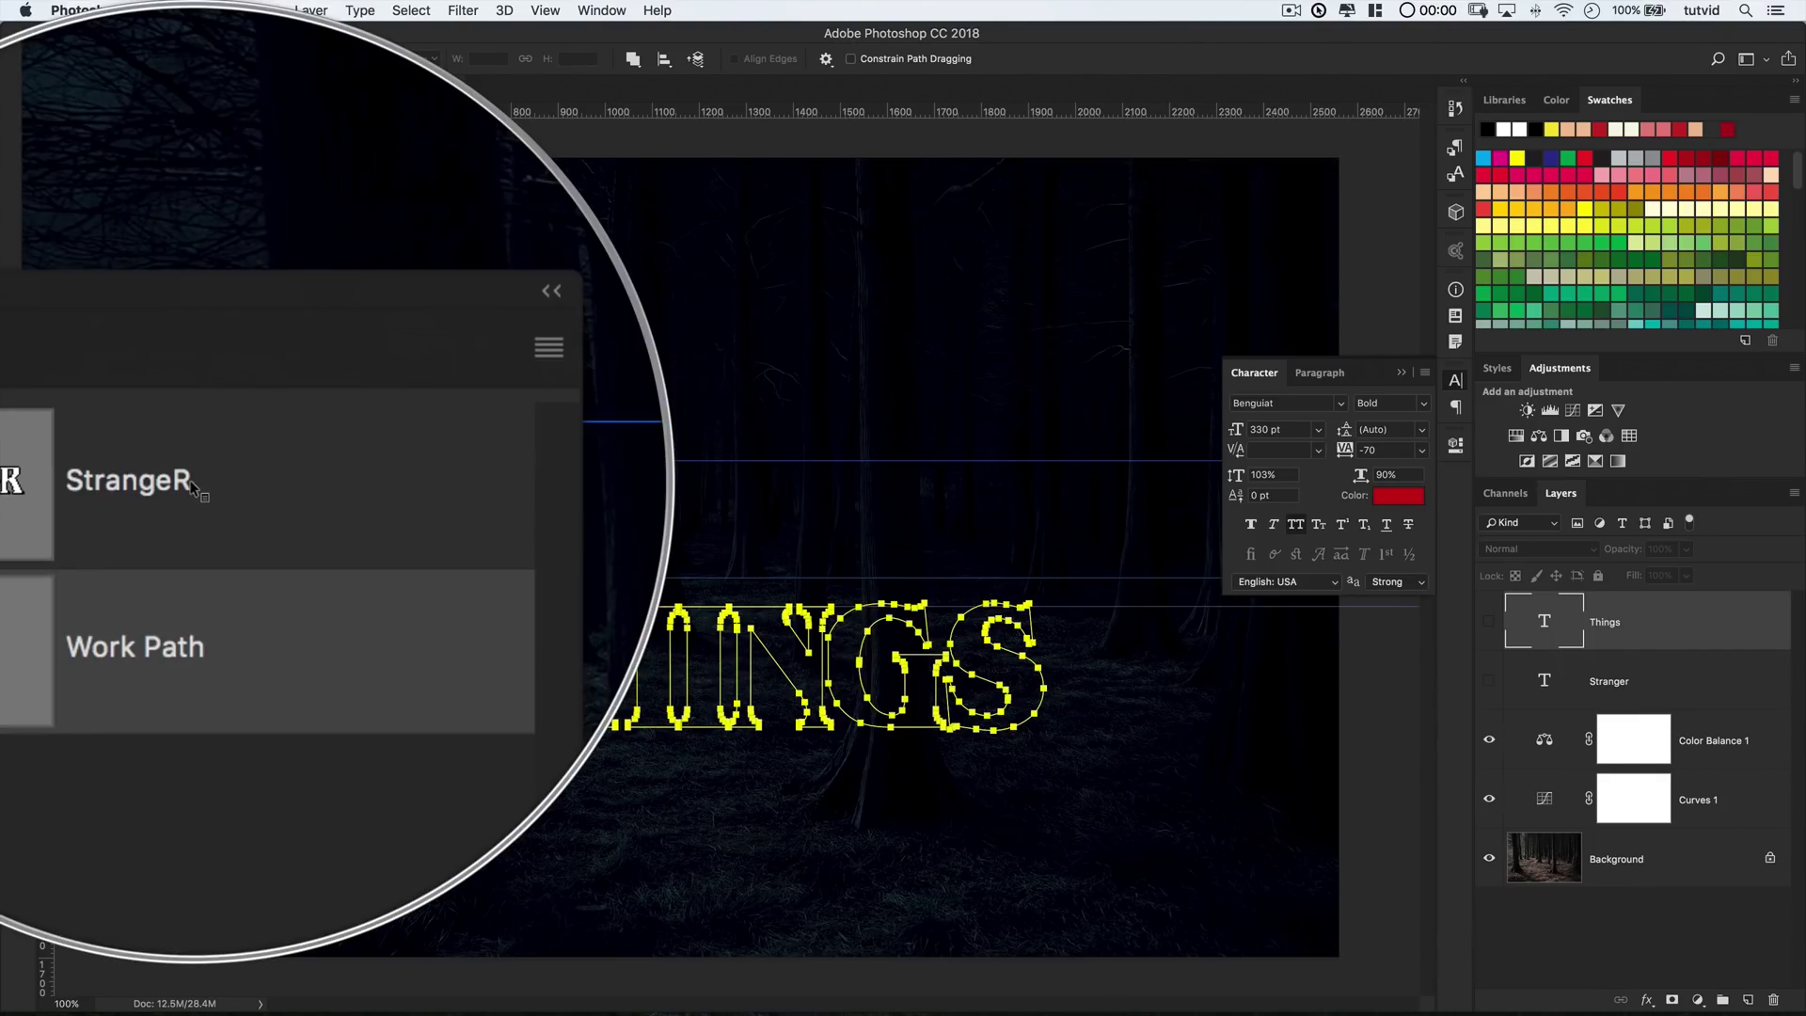
pyautogui.click(176, 482)
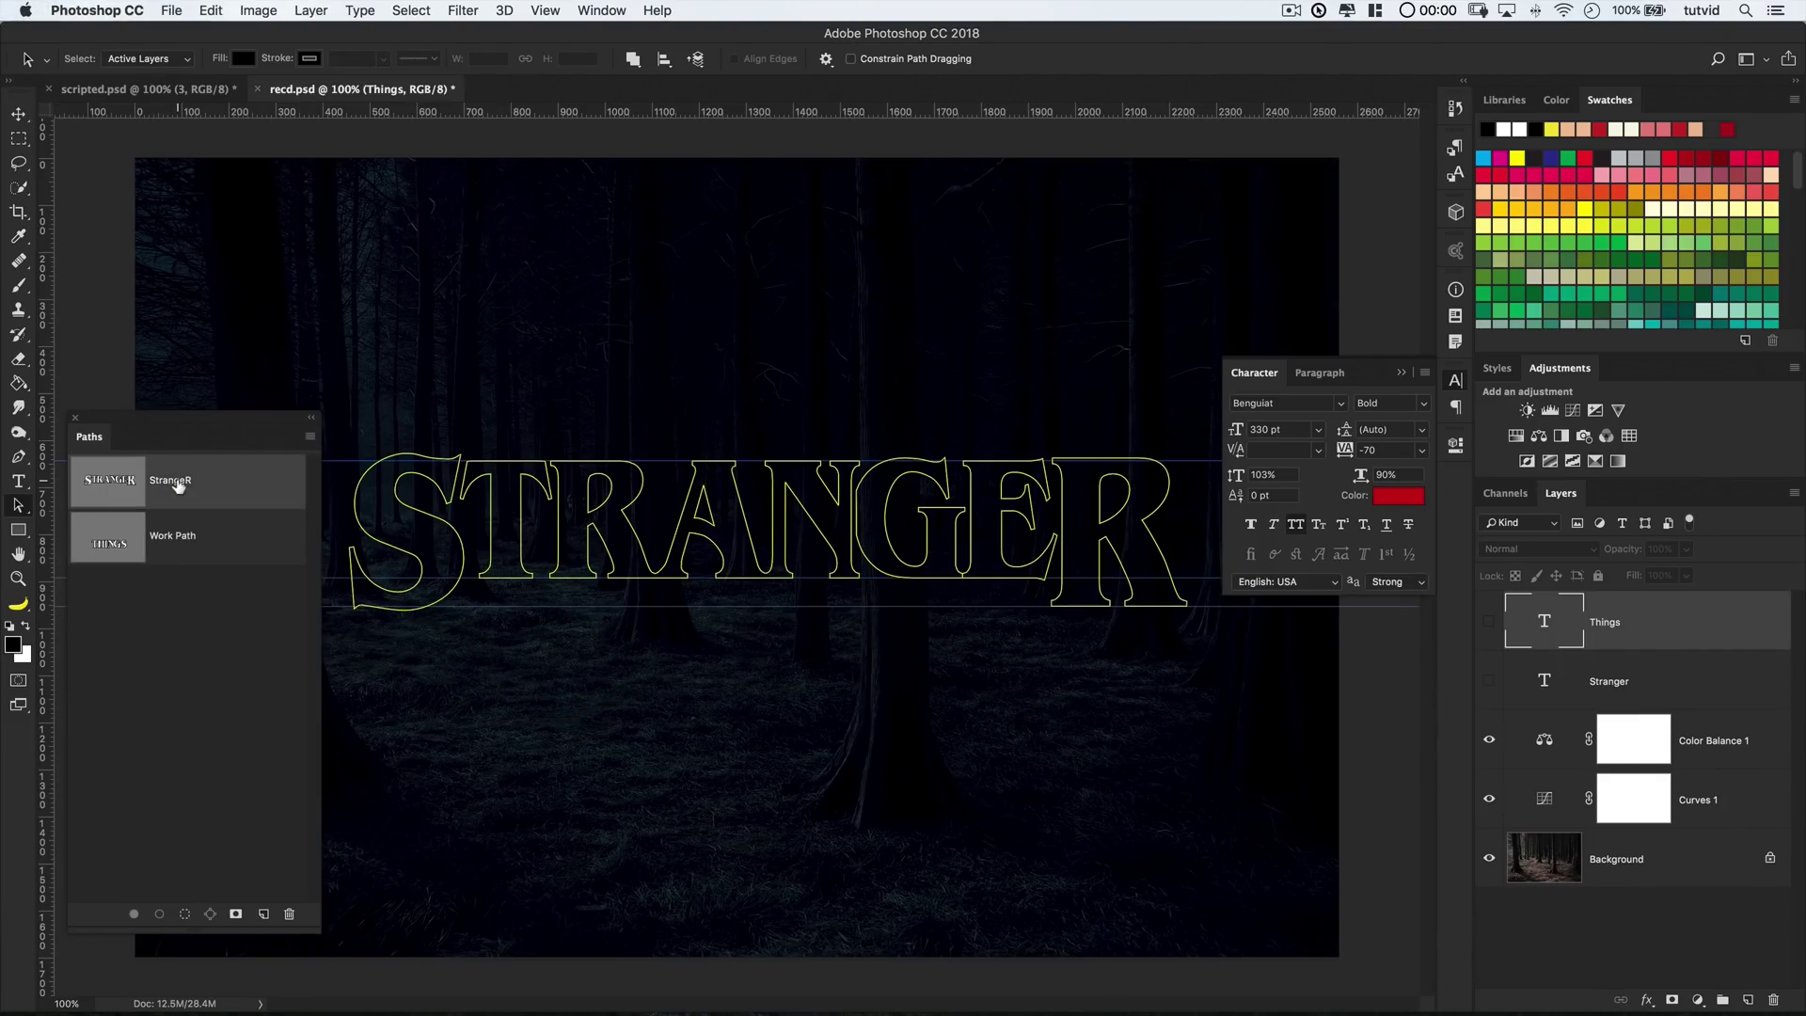
pyautogui.click(212, 11)
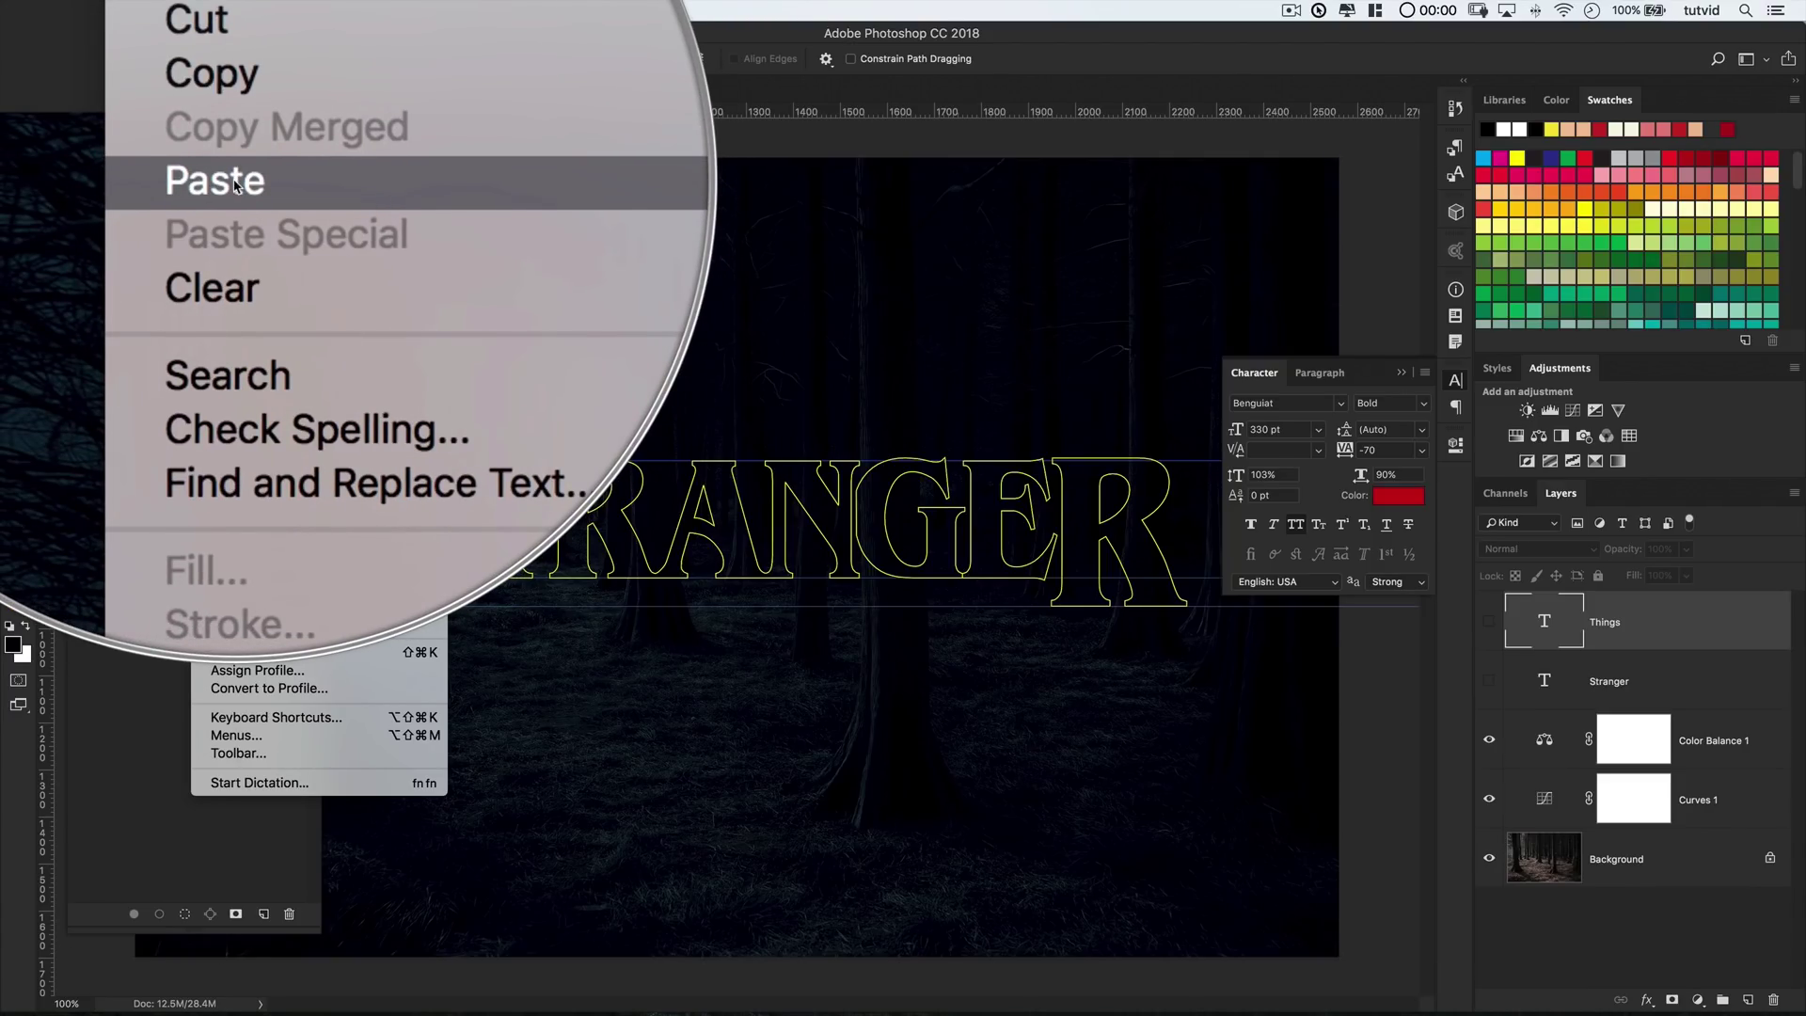
pyautogui.click(235, 180)
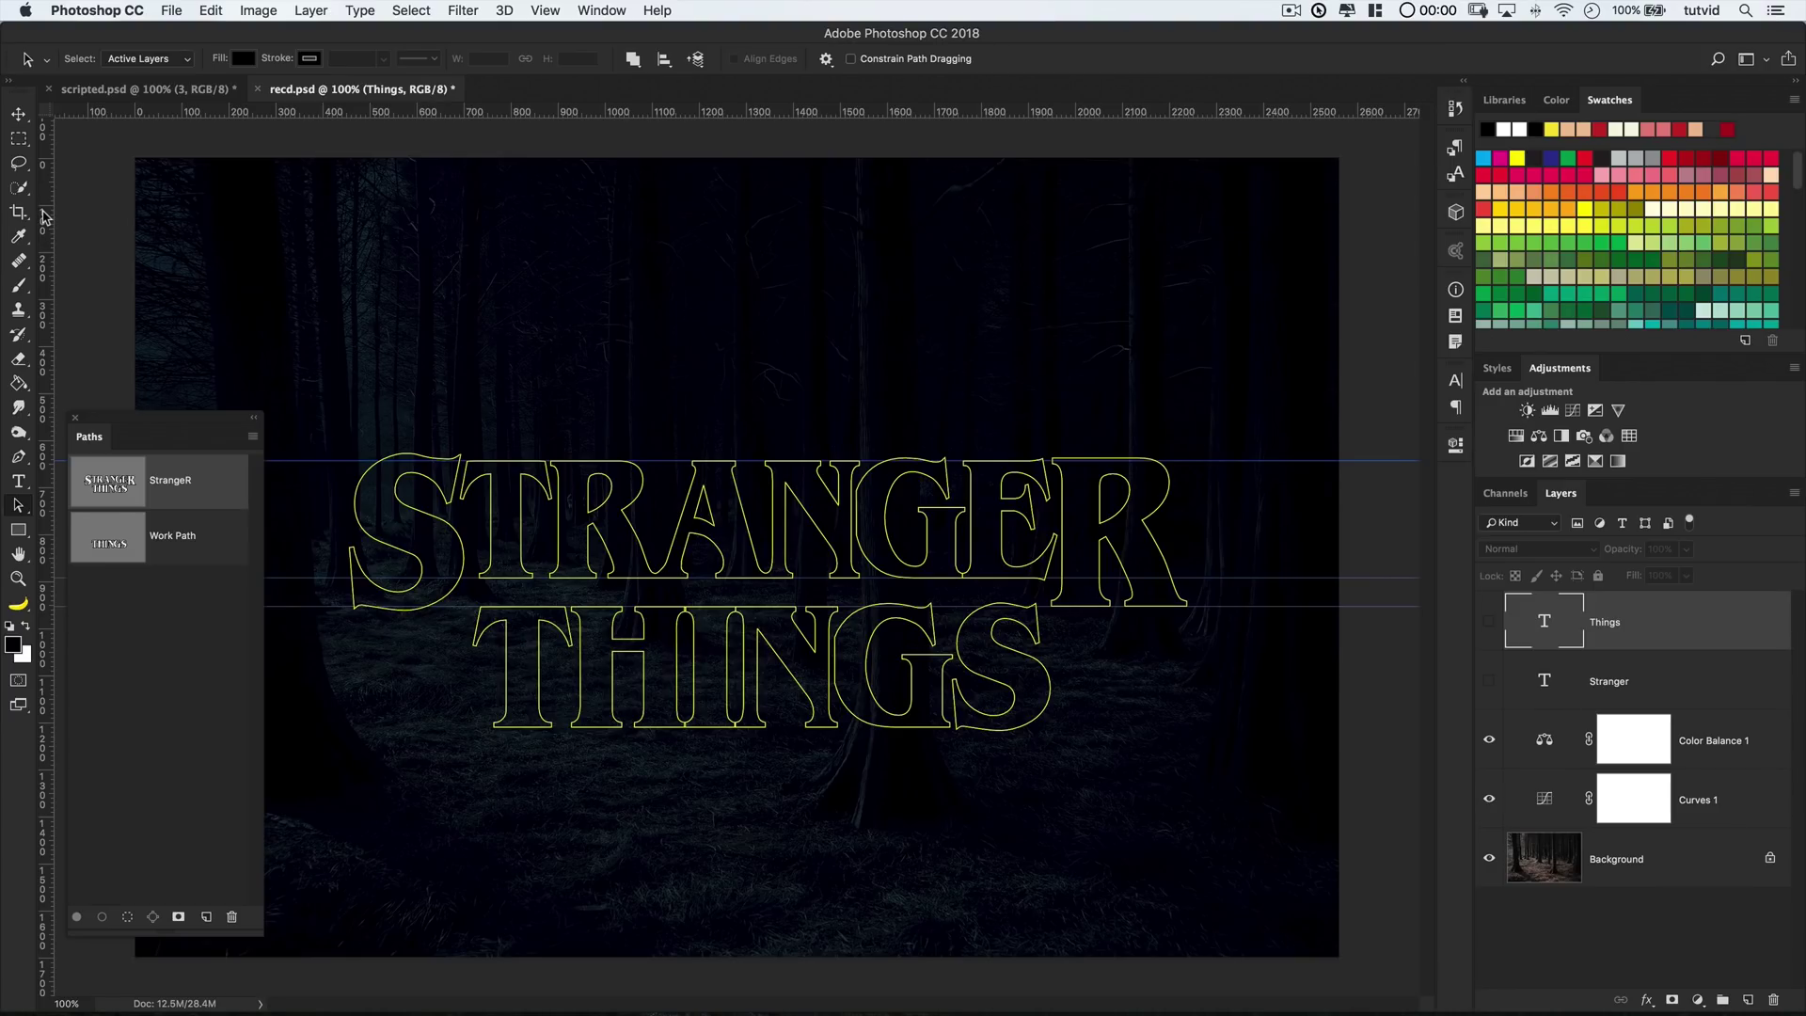
# Place vertical guides at STRANGER's left and right edges and turn on snapping to guides
pyautogui.moveTo(43, 216); pyautogui.dragTo(346, 253)
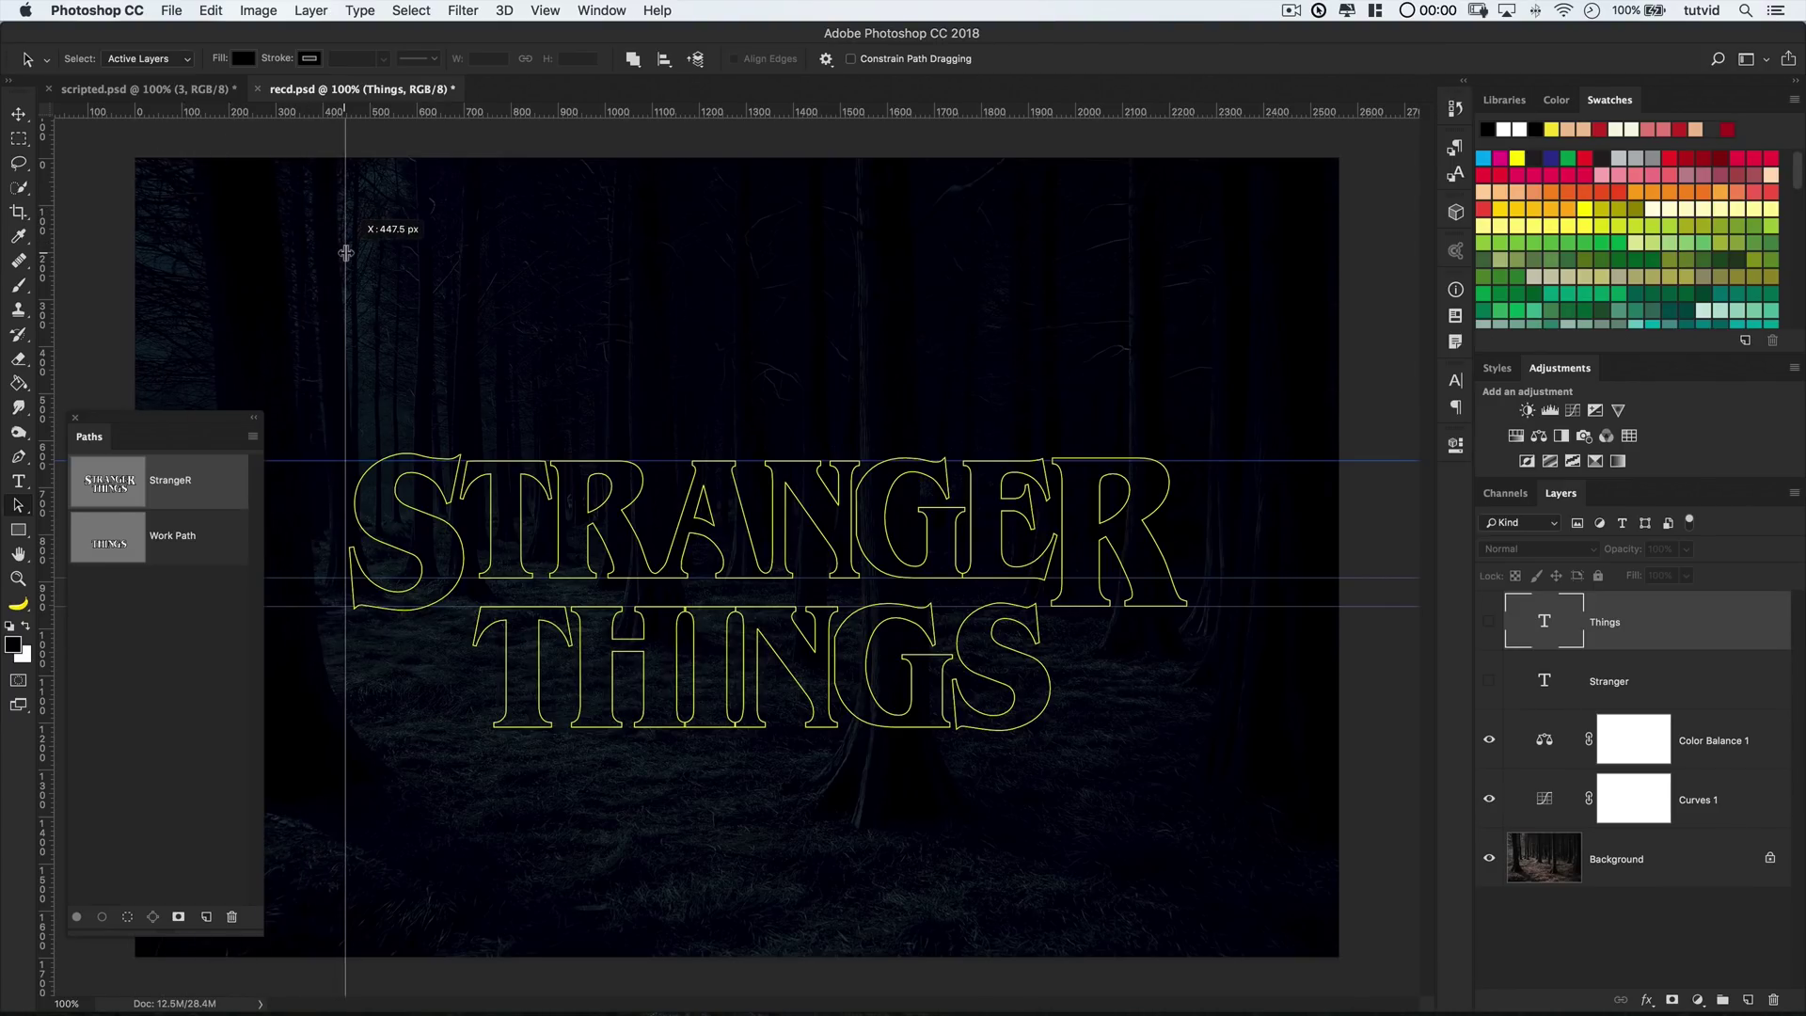
pyautogui.moveTo(346, 253); pyautogui.dragTo(349, 255)
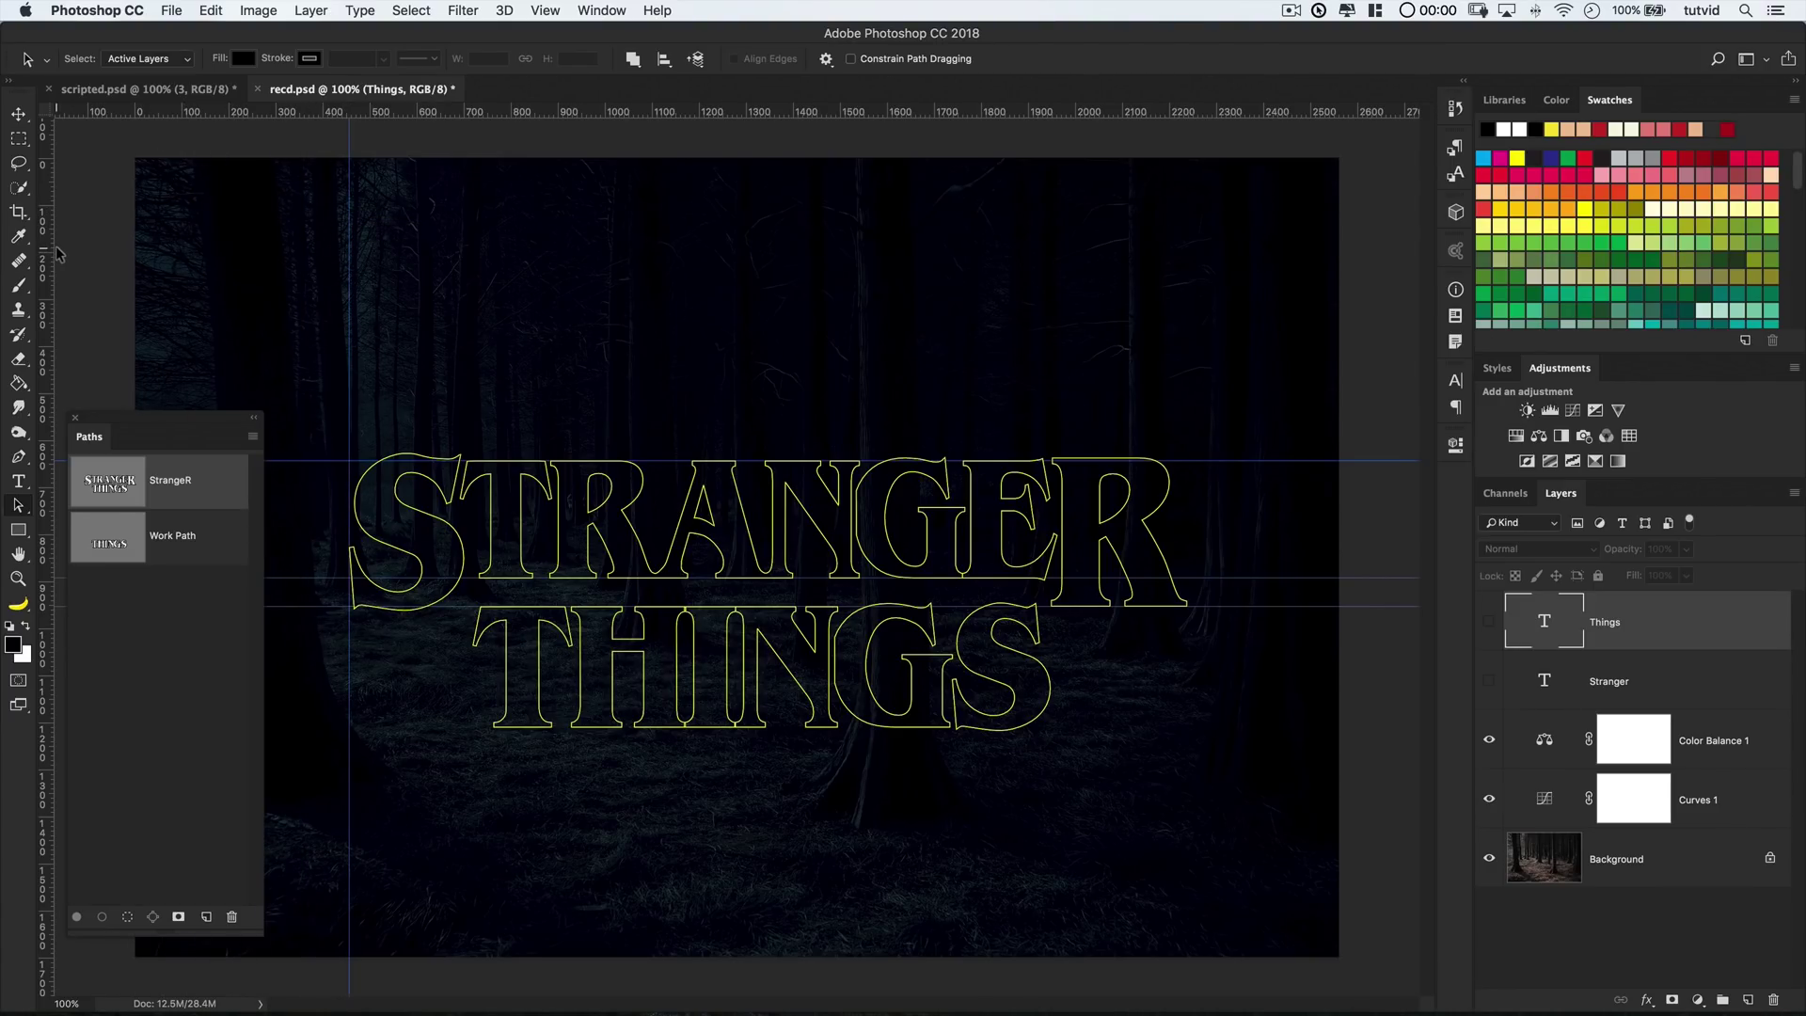
pyautogui.moveTo(43, 273); pyautogui.dragTo(442, 319)
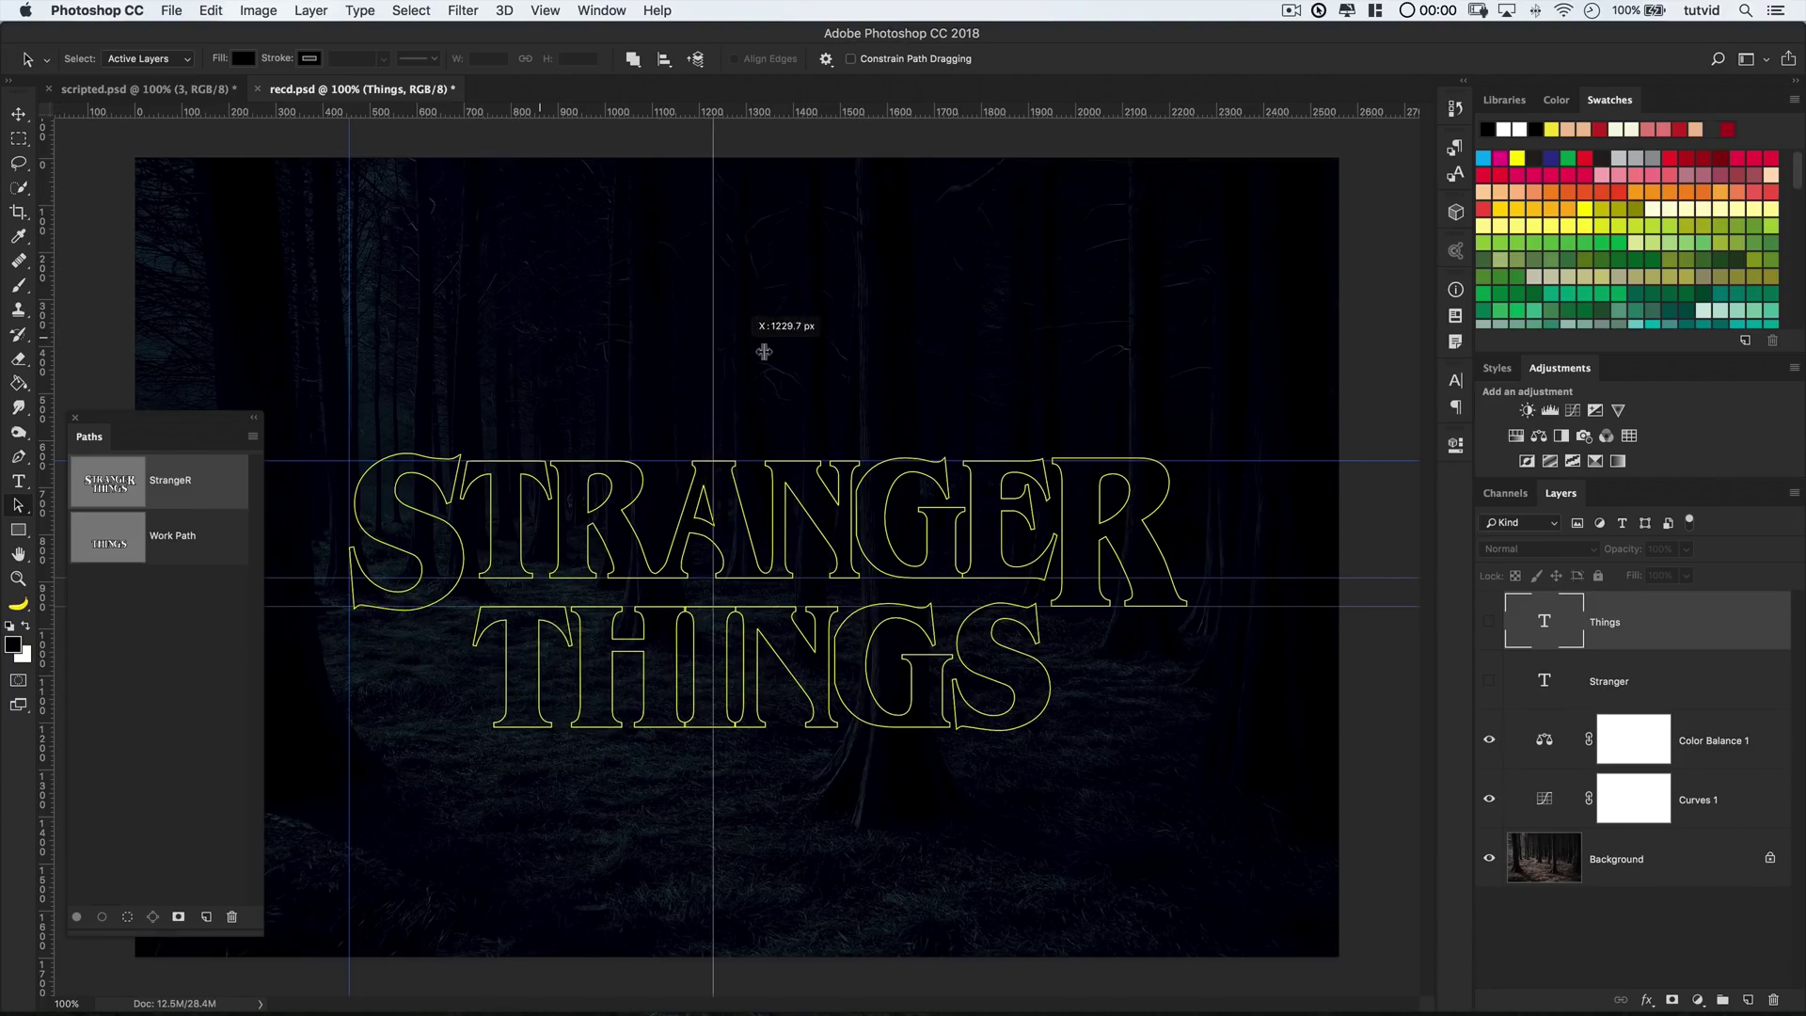
pyautogui.moveTo(763, 351); pyautogui.dragTo(1168, 406)
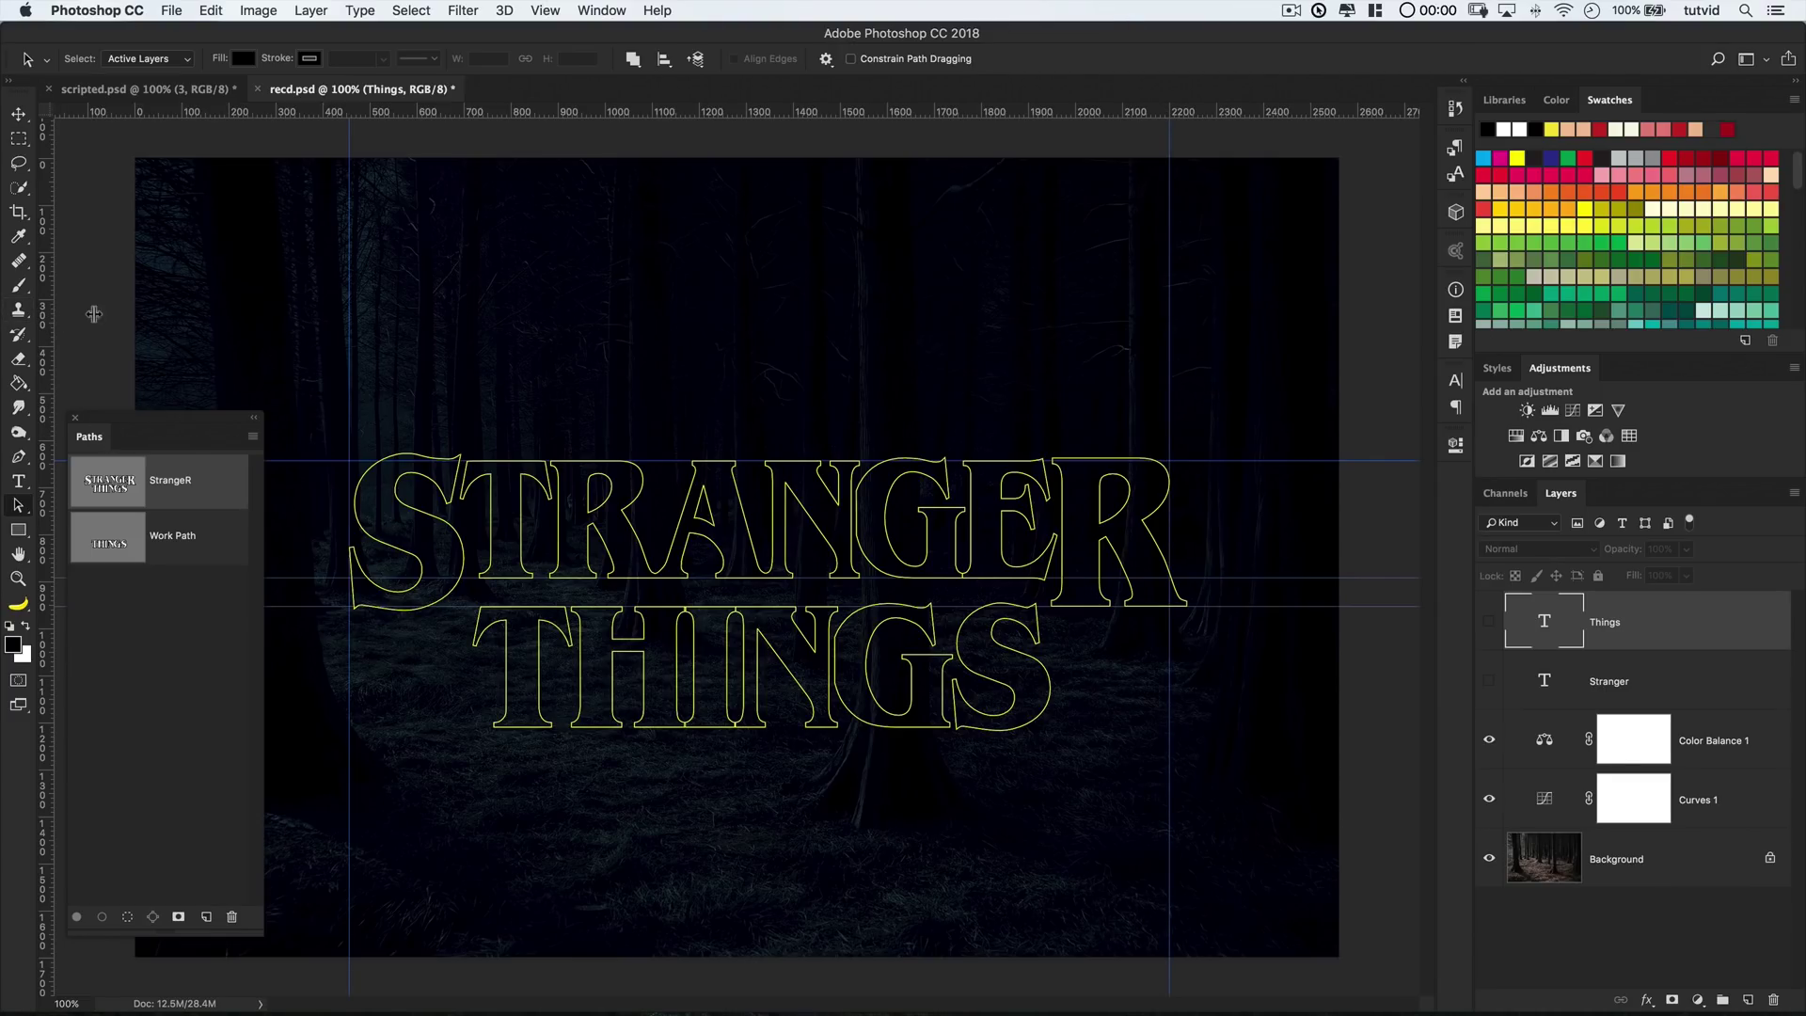
pyautogui.moveTo(1168, 487); pyautogui.dragTo(1186, 506)
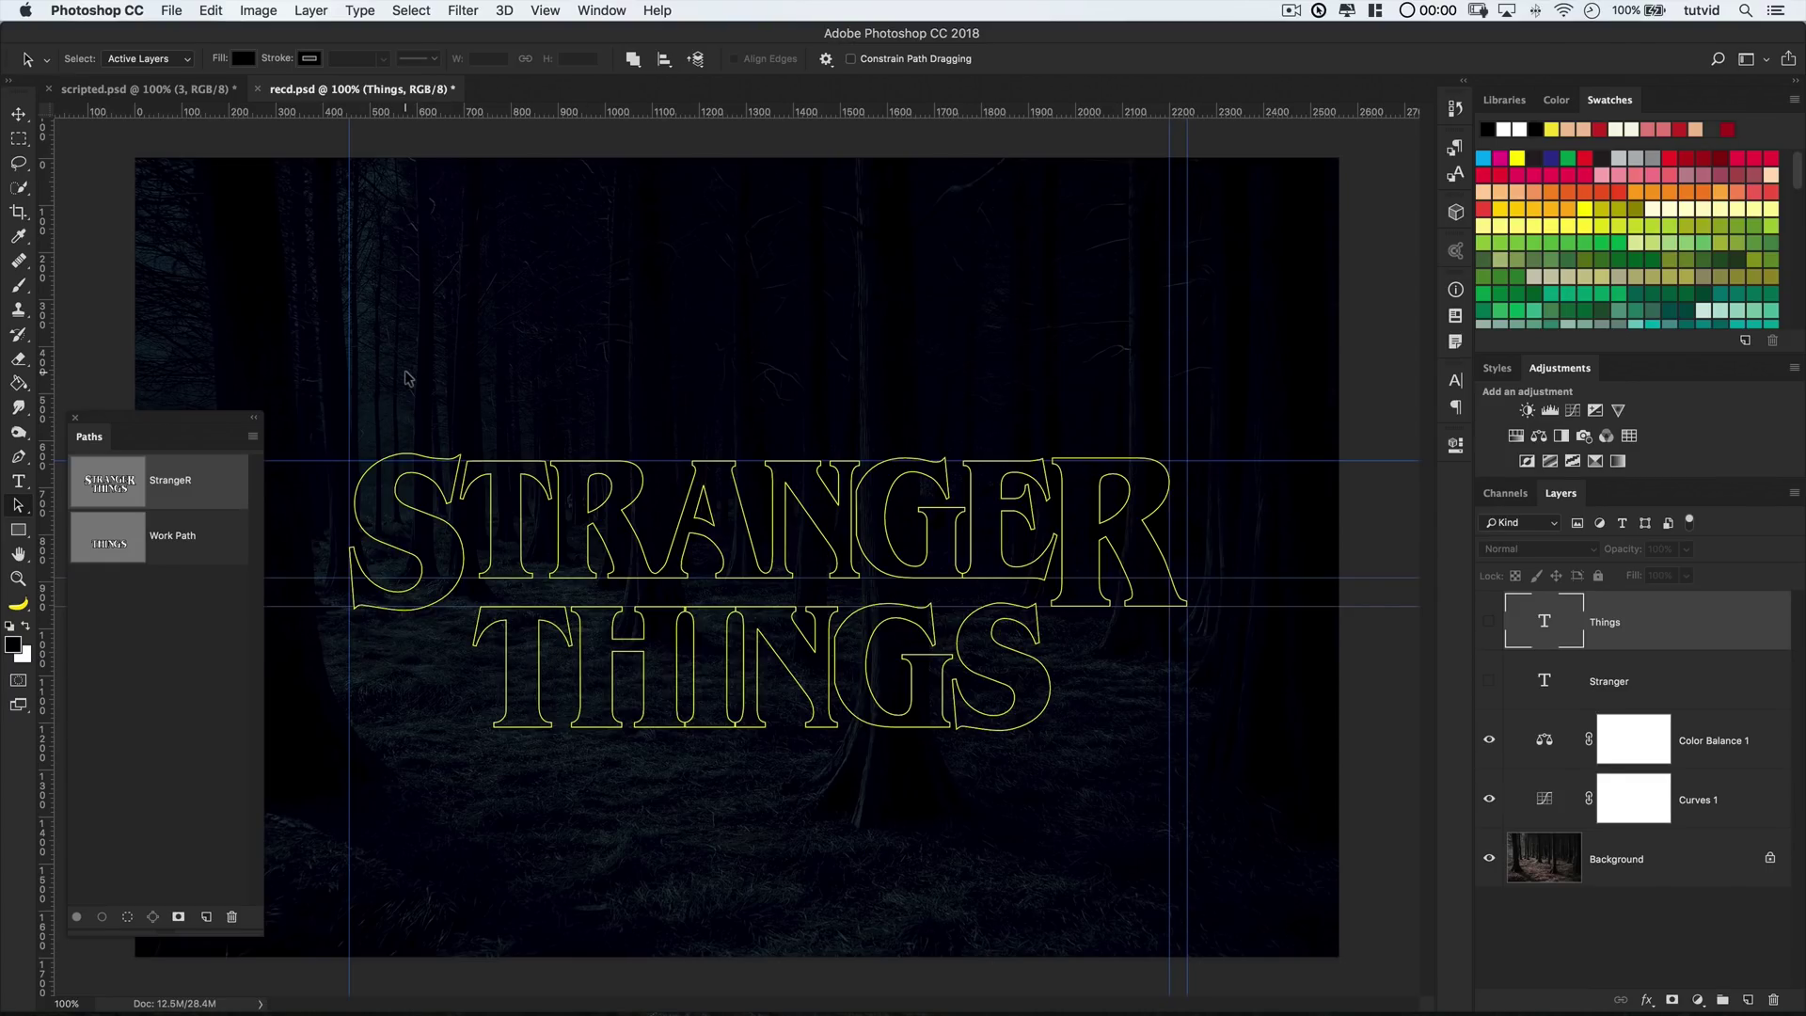
pyautogui.click(545, 10)
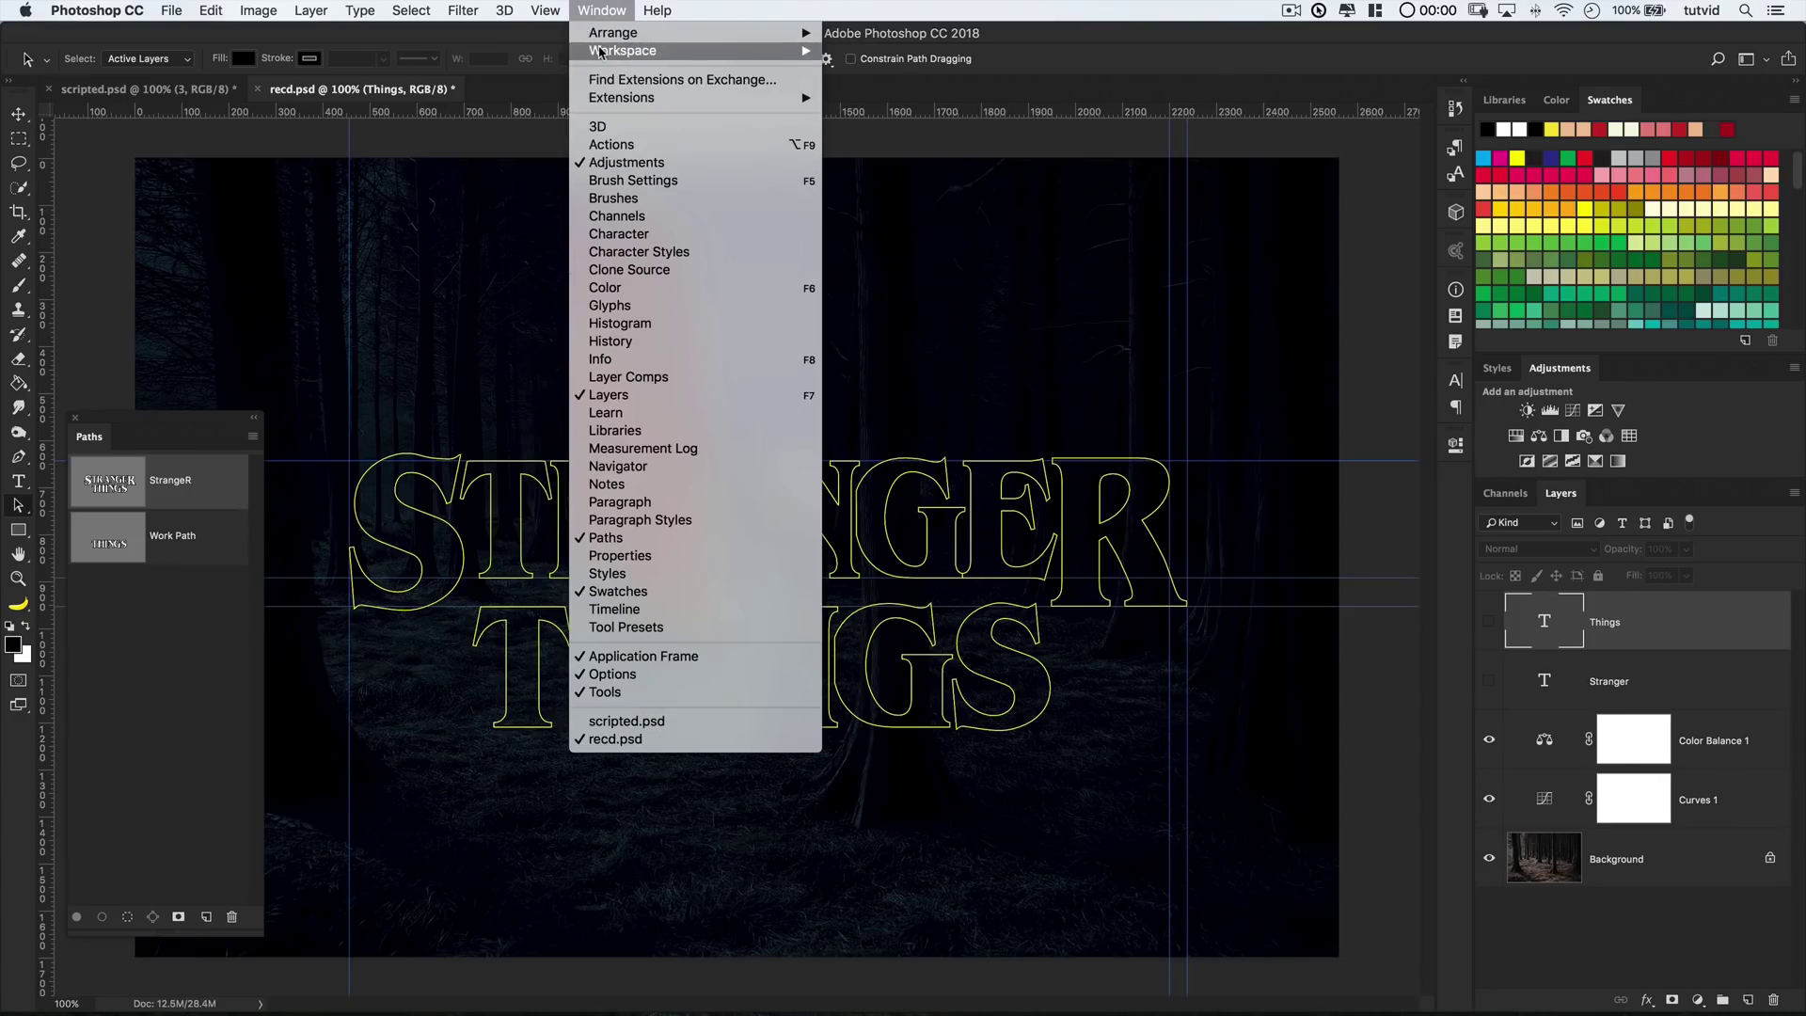
pyautogui.moveTo(545, 9)
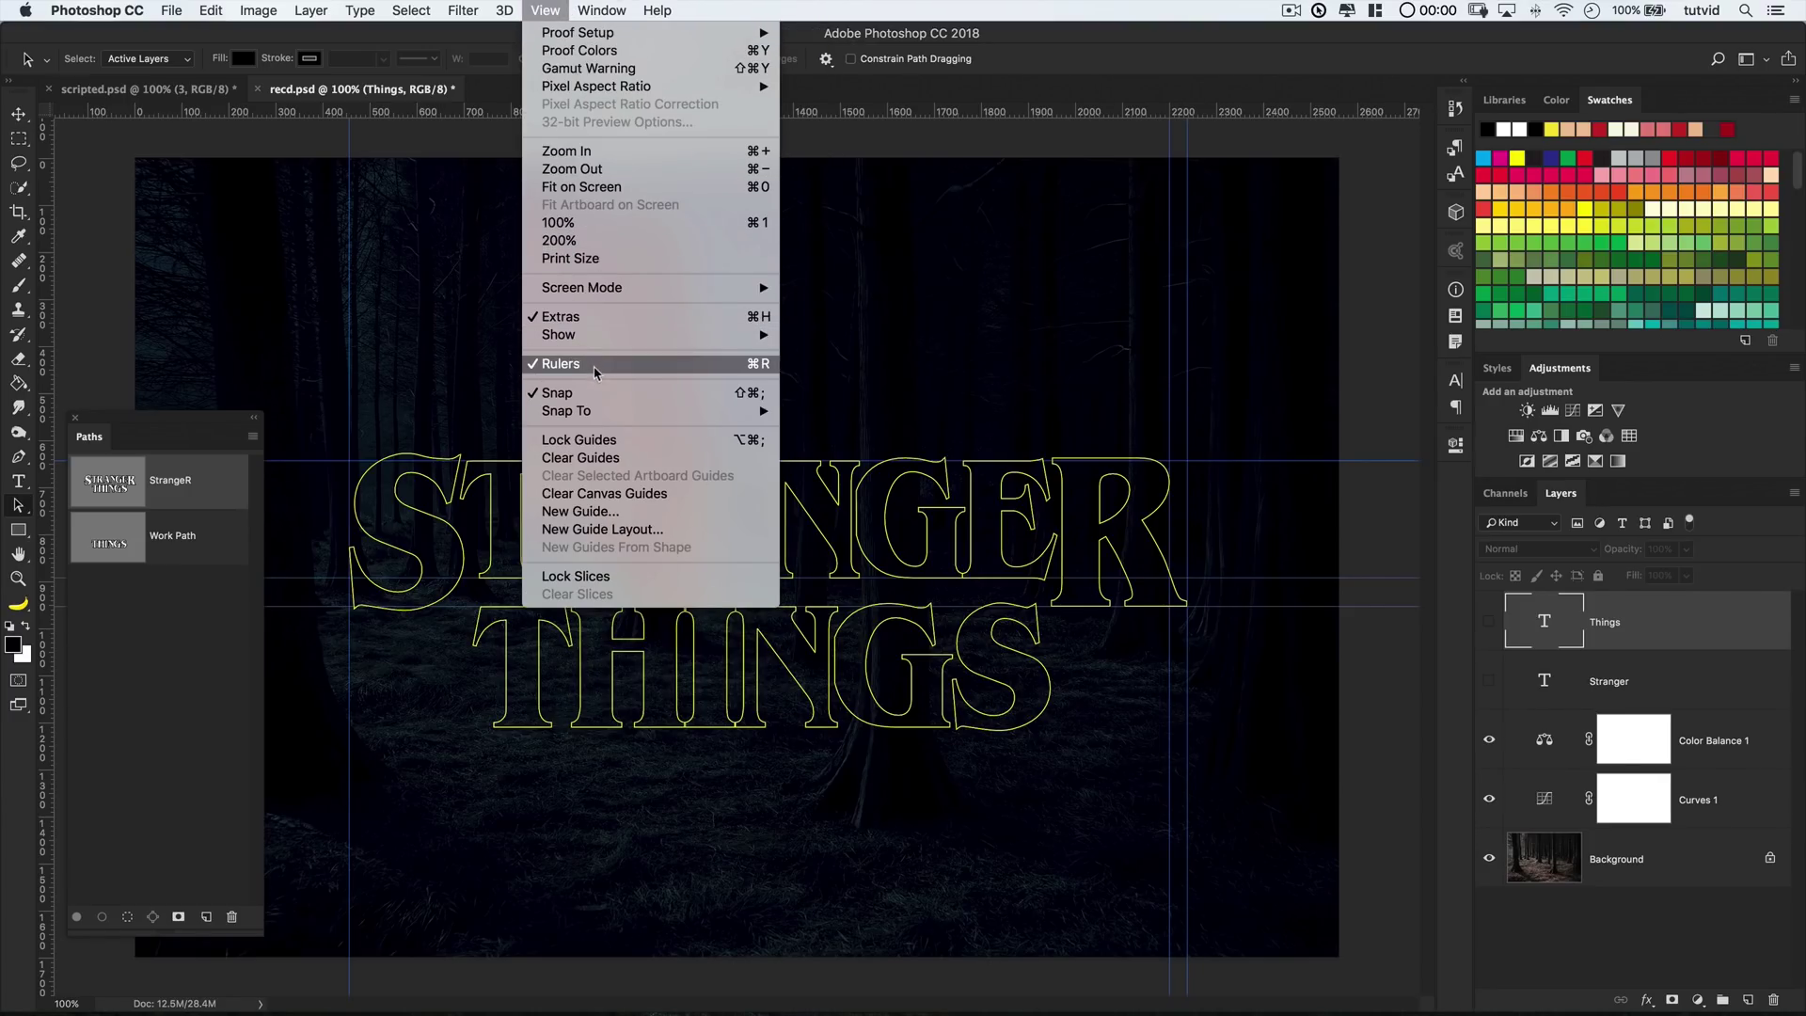
pyautogui.click(571, 408)
pyautogui.press('u')
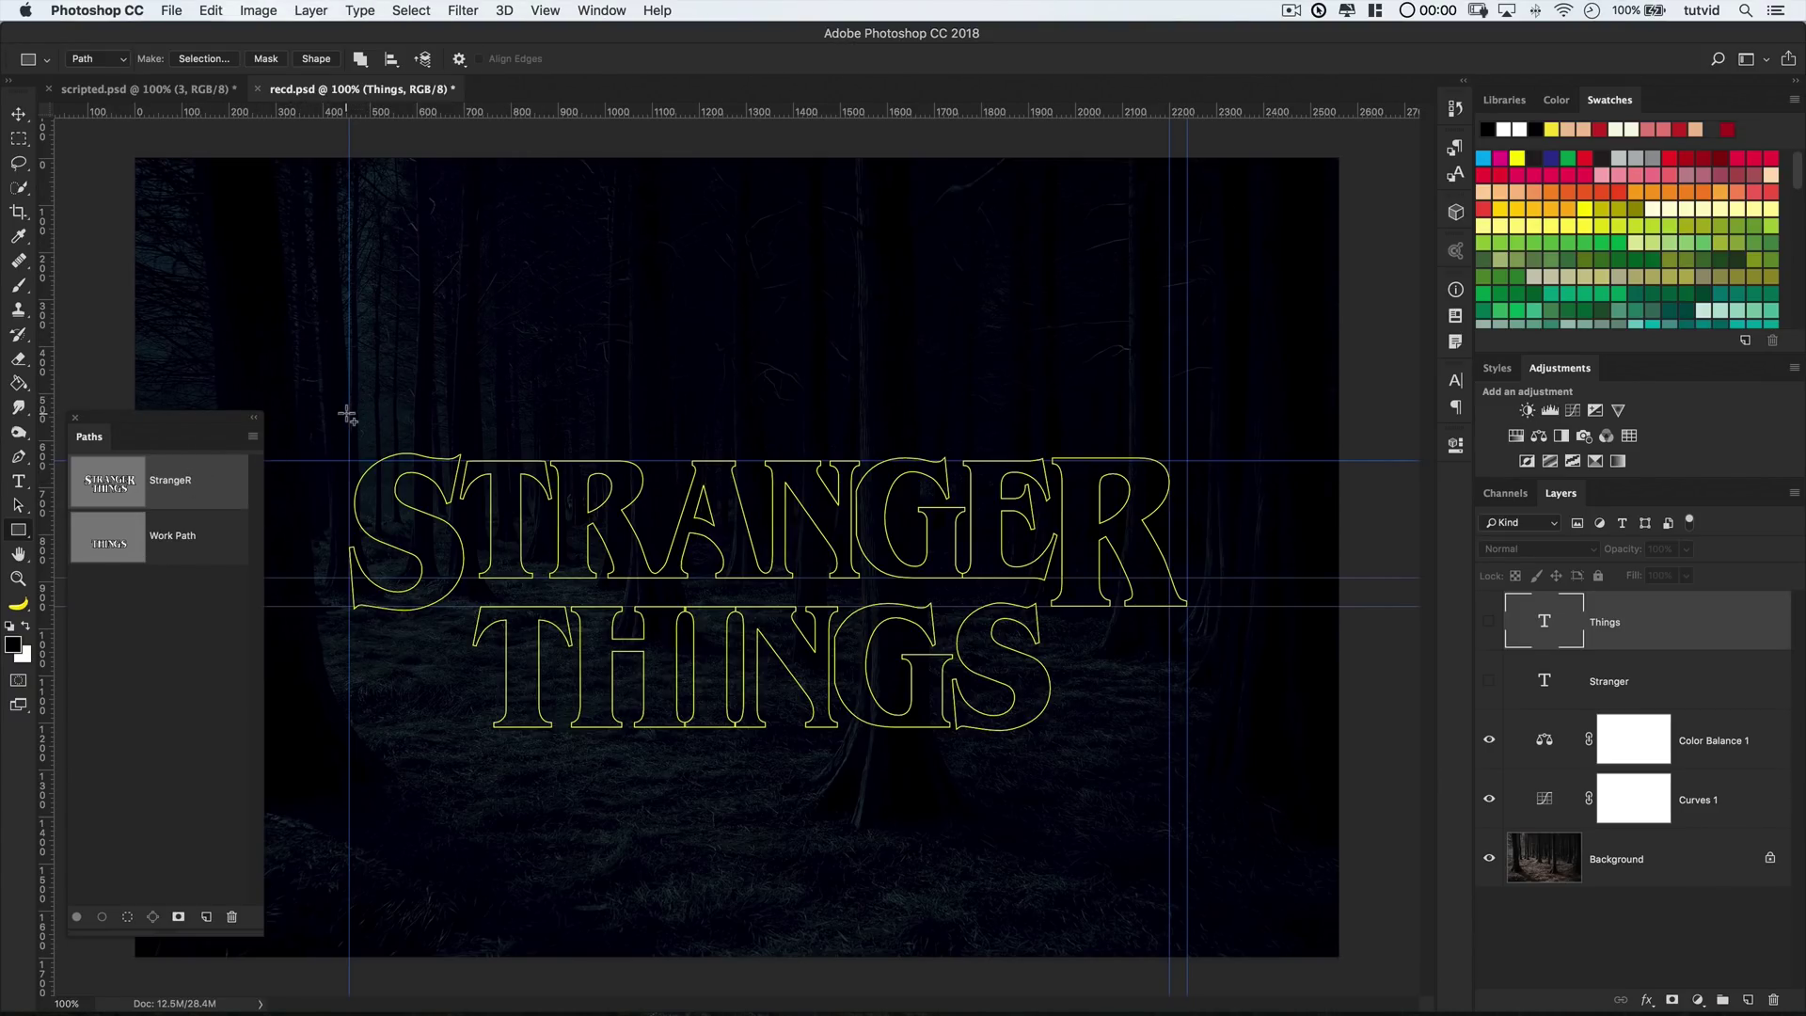
# Draw a long thin bar path above STRANGER between the guides
pyautogui.moveTo(349, 410); pyautogui.dragTo(1168, 426)
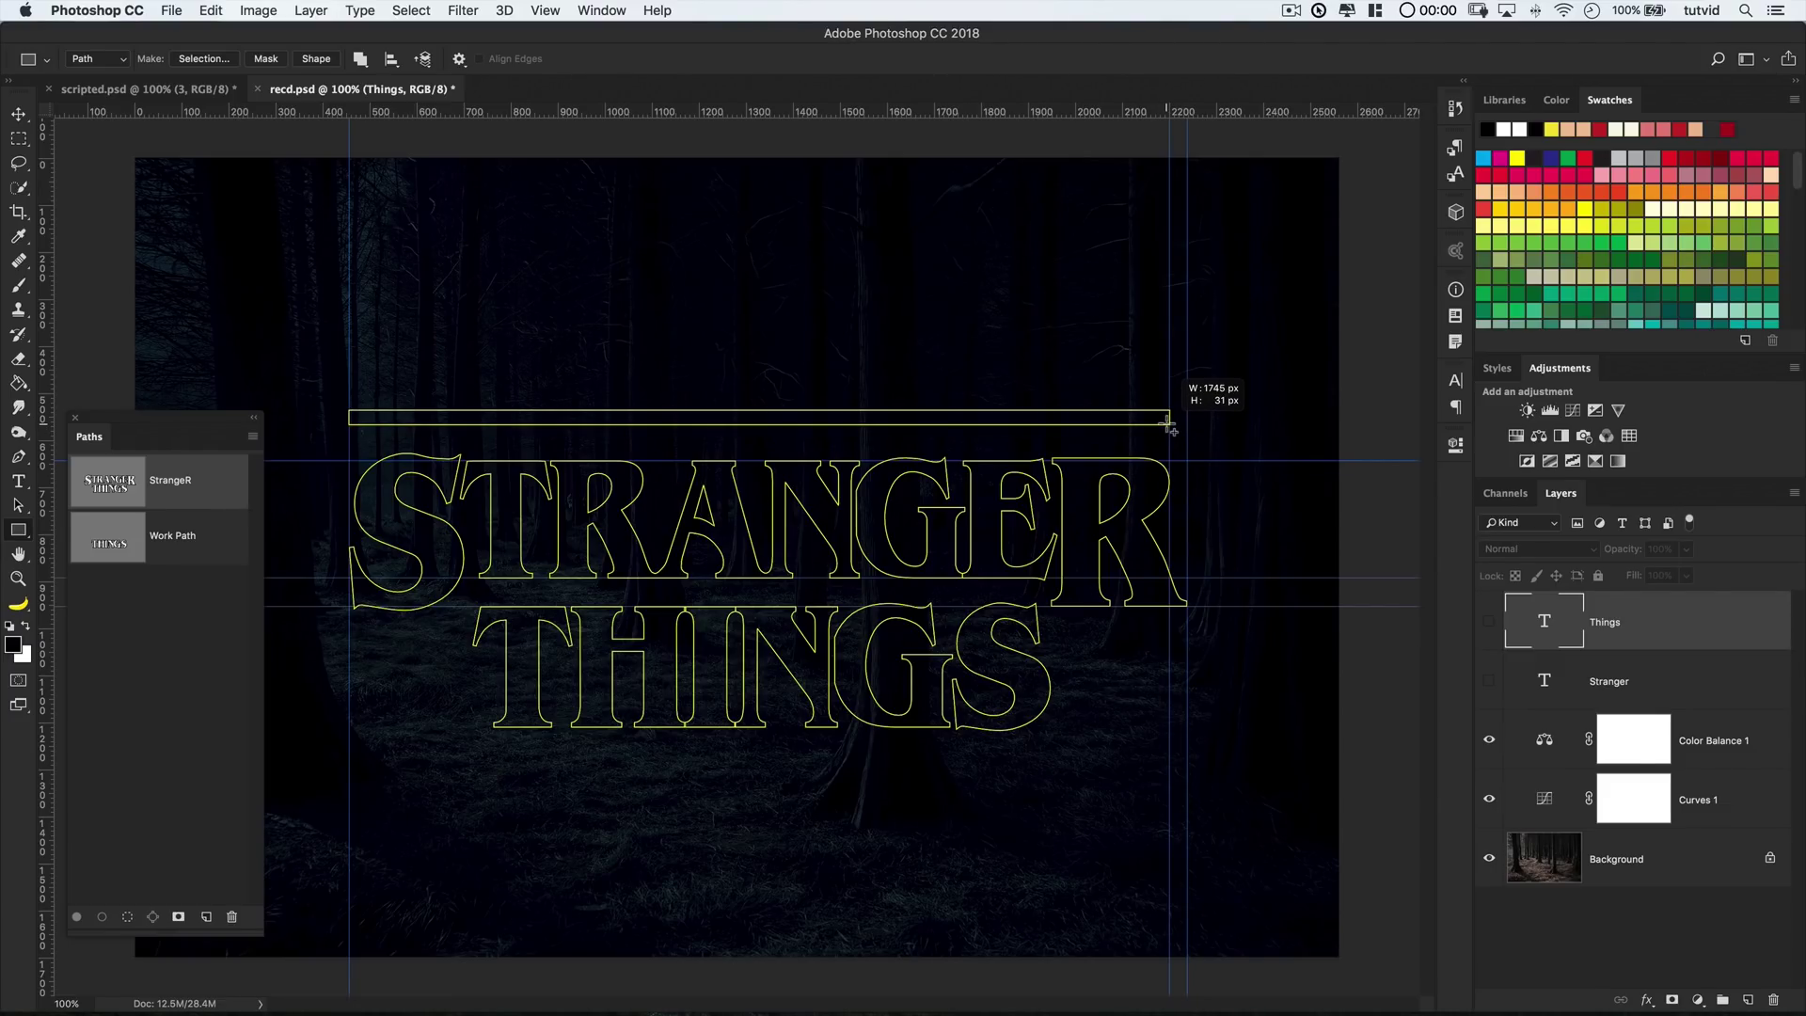
pyautogui.moveTo(1168, 426); pyautogui.dragTo(1168, 427)
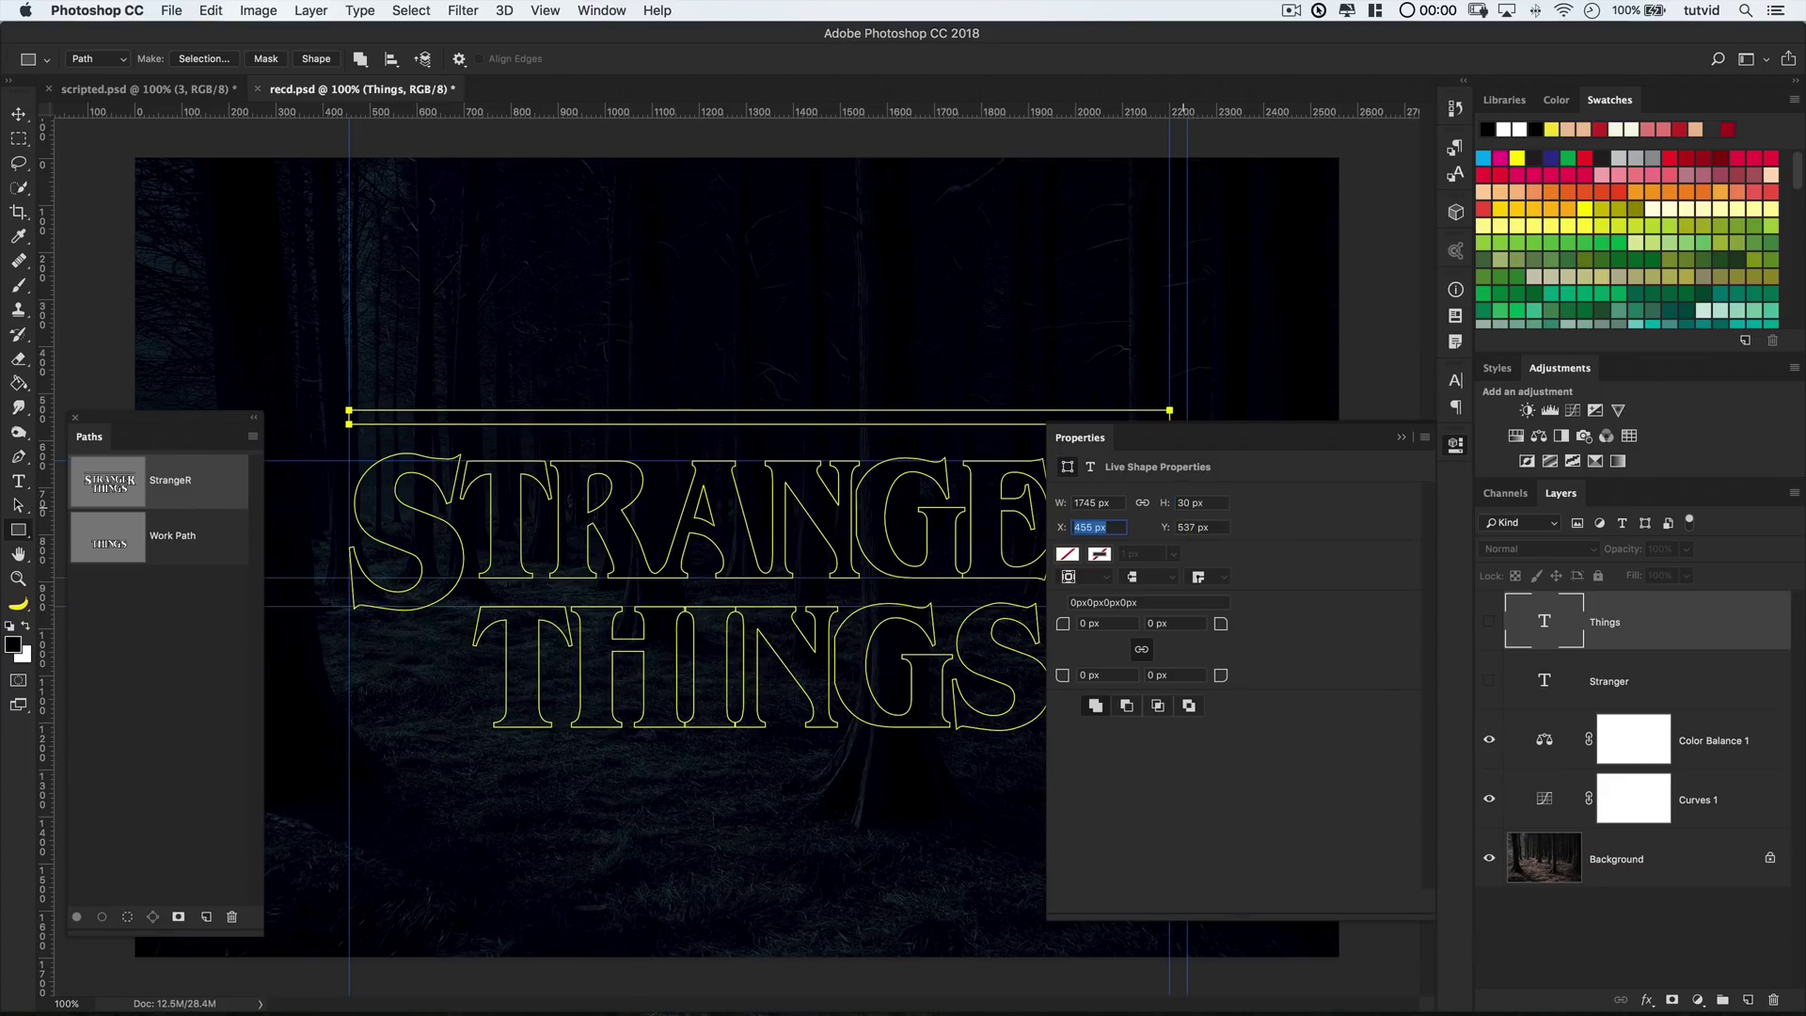
pyautogui.click(1454, 450)
pyautogui.click(18, 506)
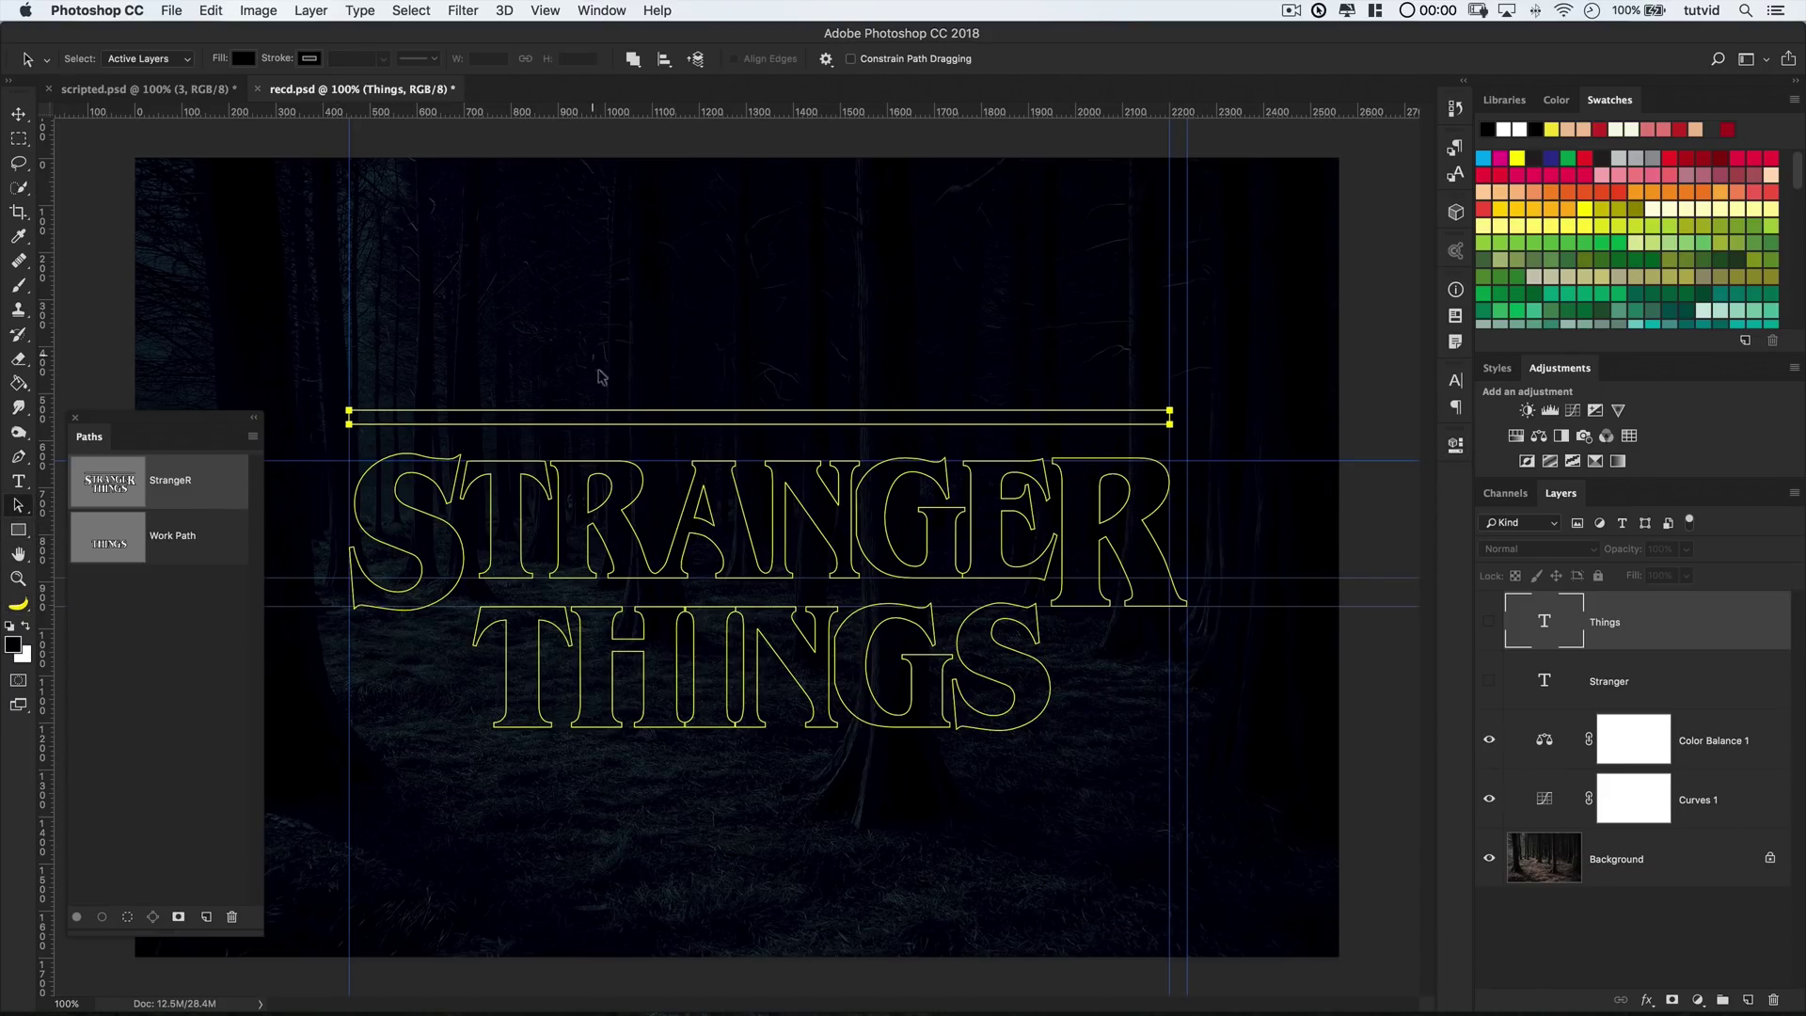
pyautogui.moveTo(627, 430); pyautogui.dragTo(626, 439)
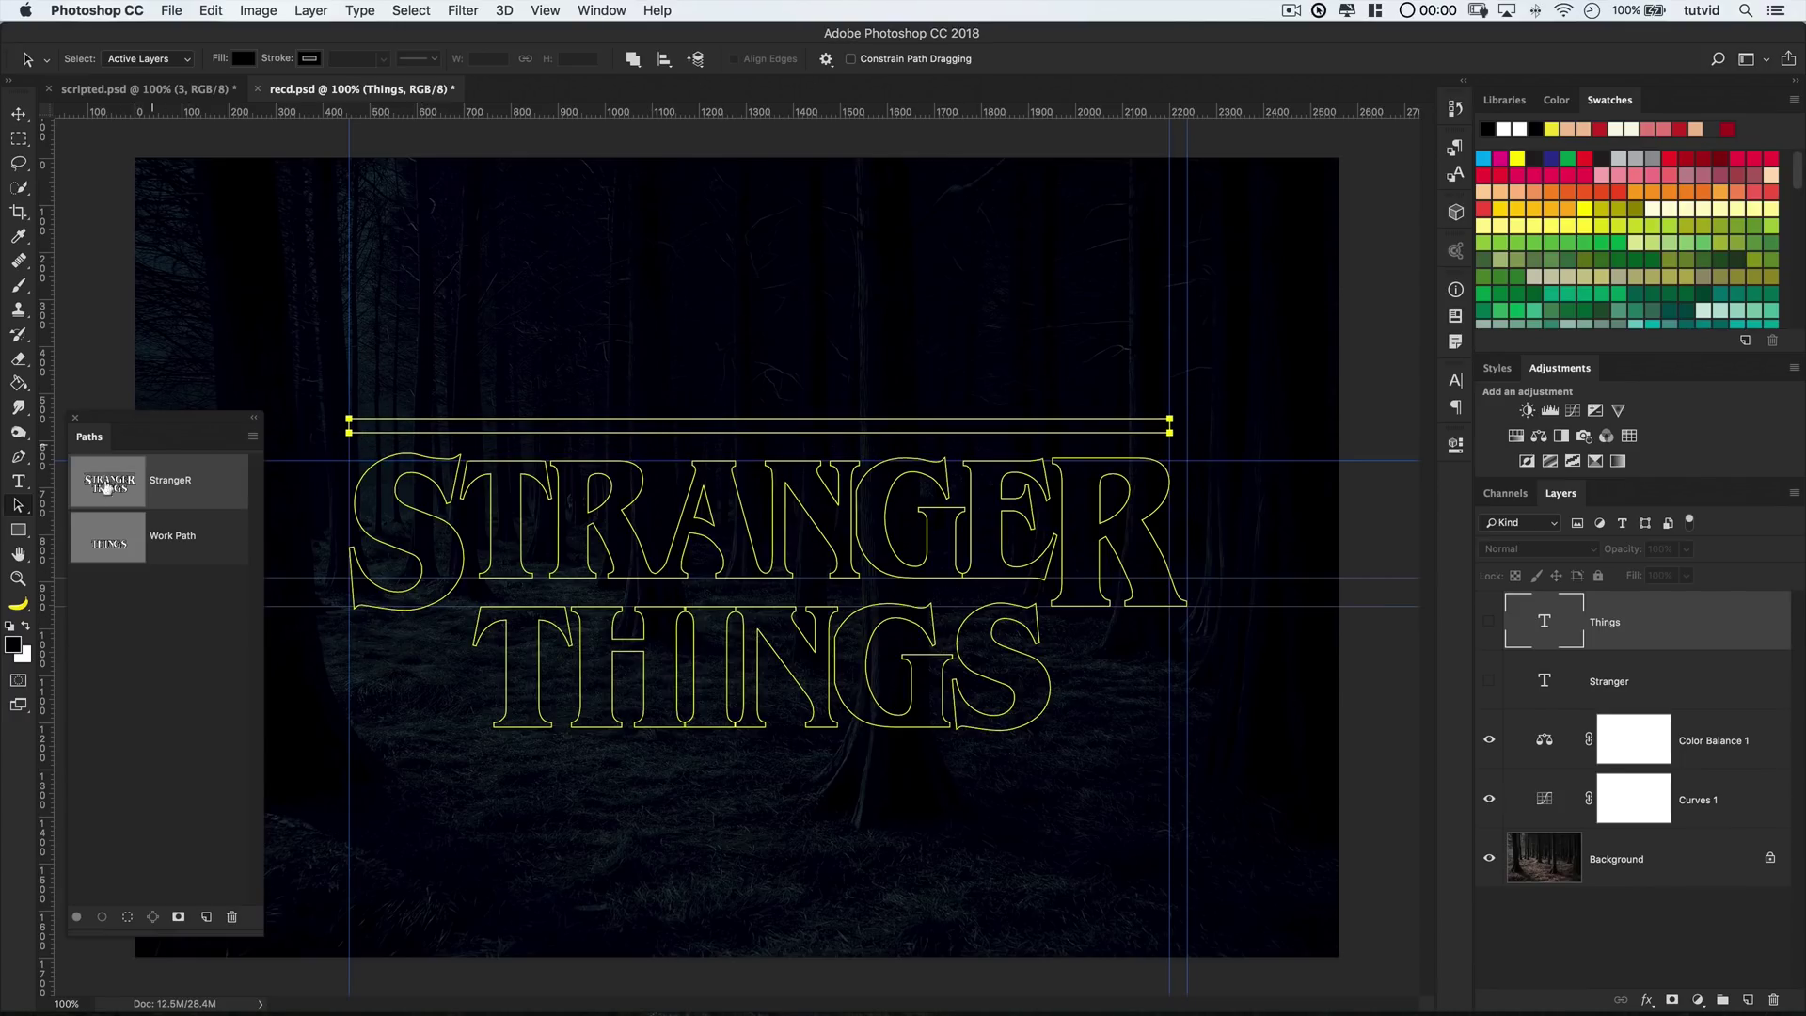
# Draw a small bar left of THINGS, copy it to the right, and select all logo paths
pyautogui.click(18, 529)
pyautogui.moveTo(349, 628); pyautogui.dragTo(462, 644)
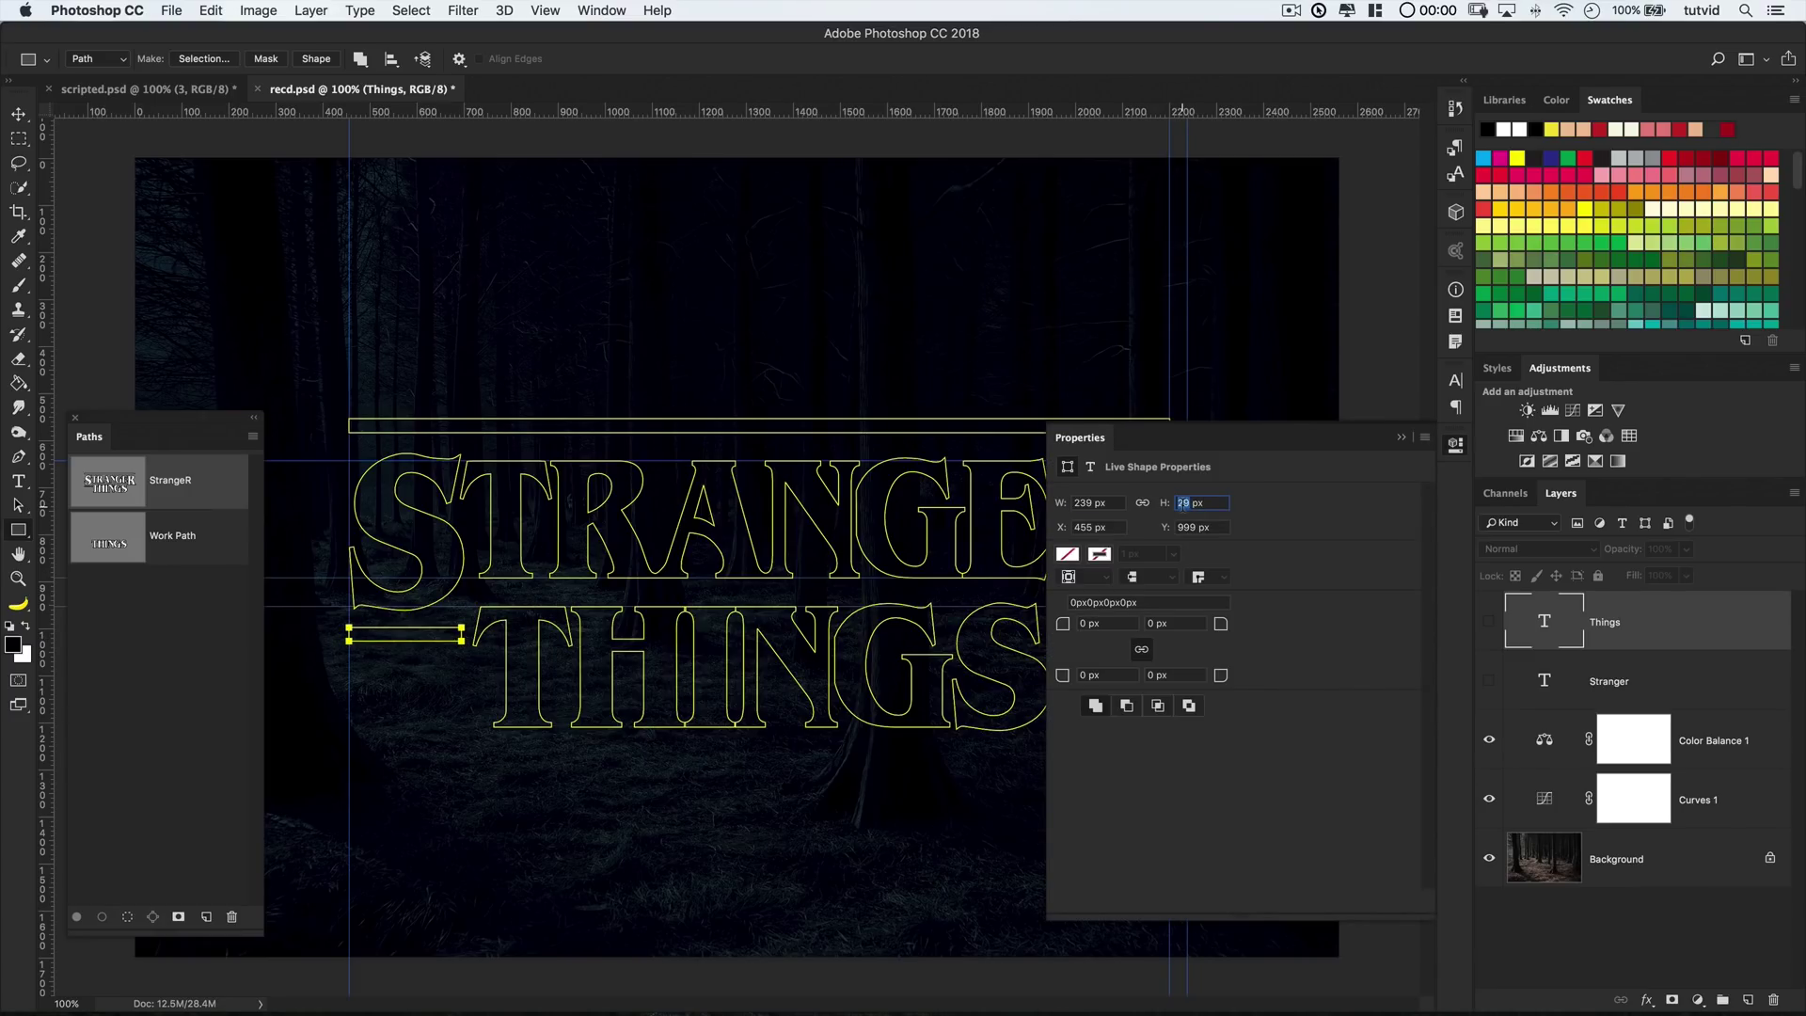
pyautogui.click(1454, 443)
pyautogui.press('a')
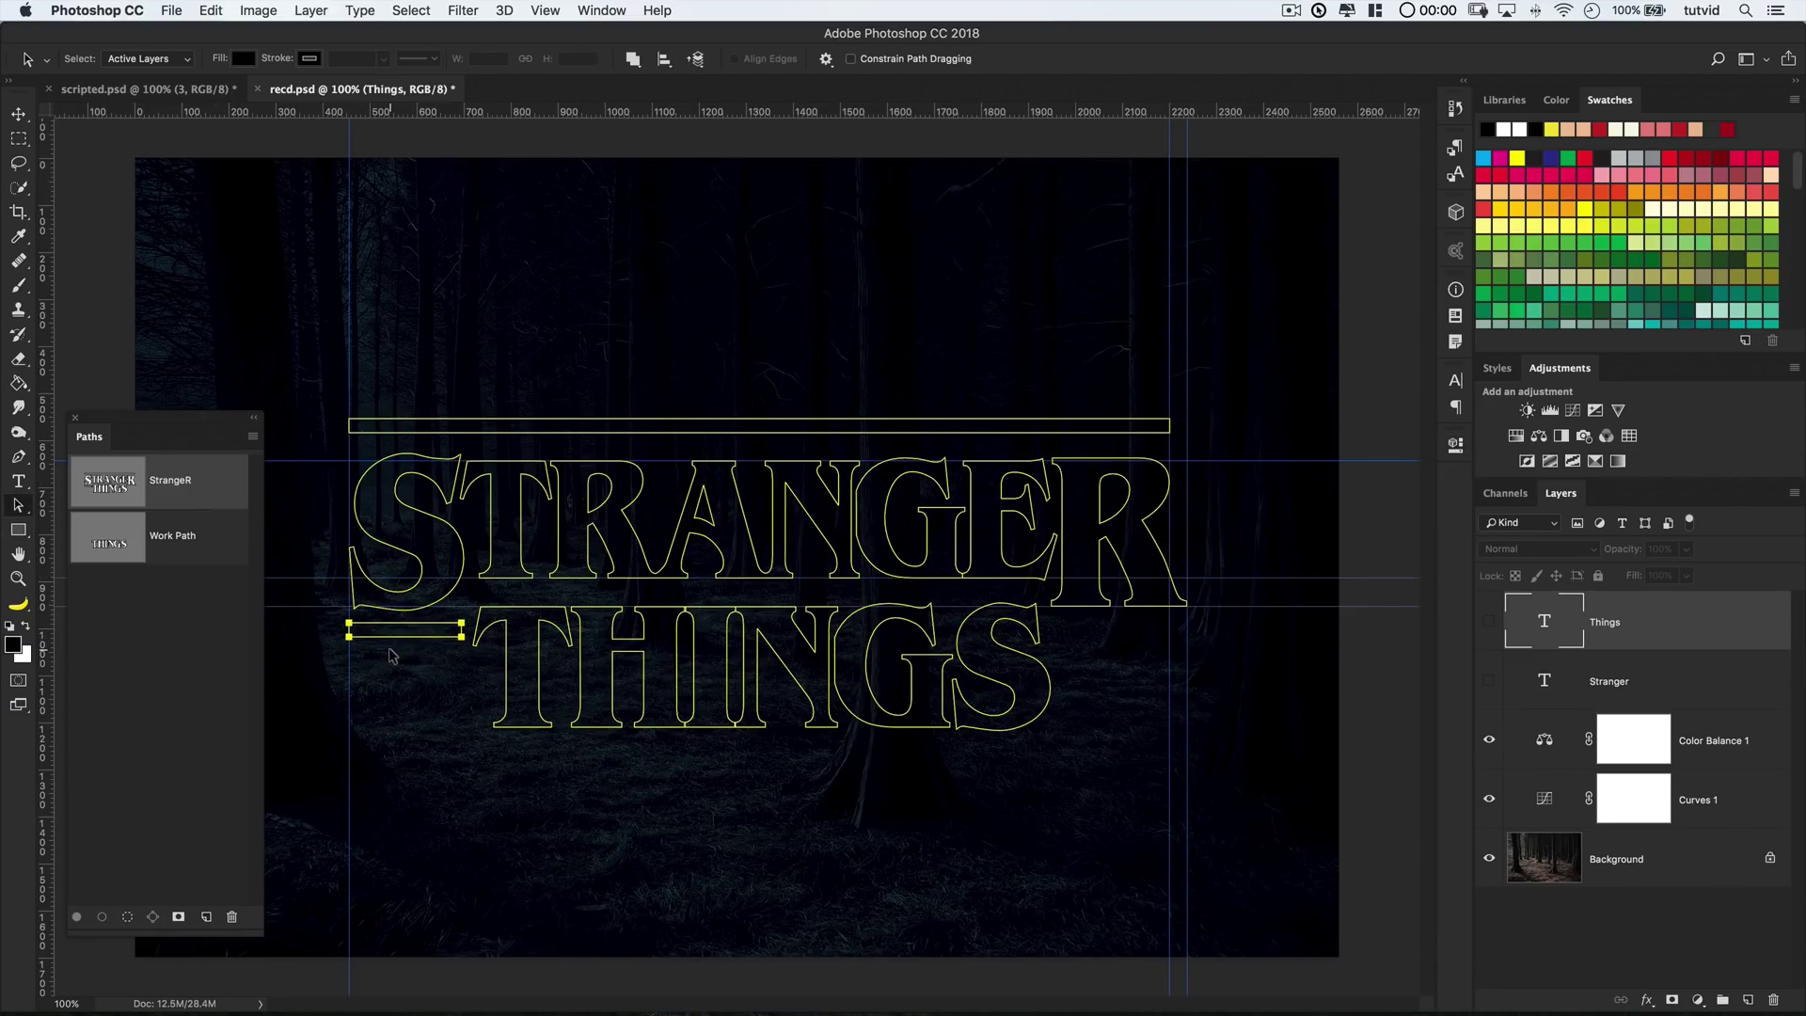
pyautogui.press('Up')
pyautogui.press('Up')
pyautogui.press('Up')
pyautogui.press('Down')
pyautogui.press('Down')
pyautogui.press('Down')
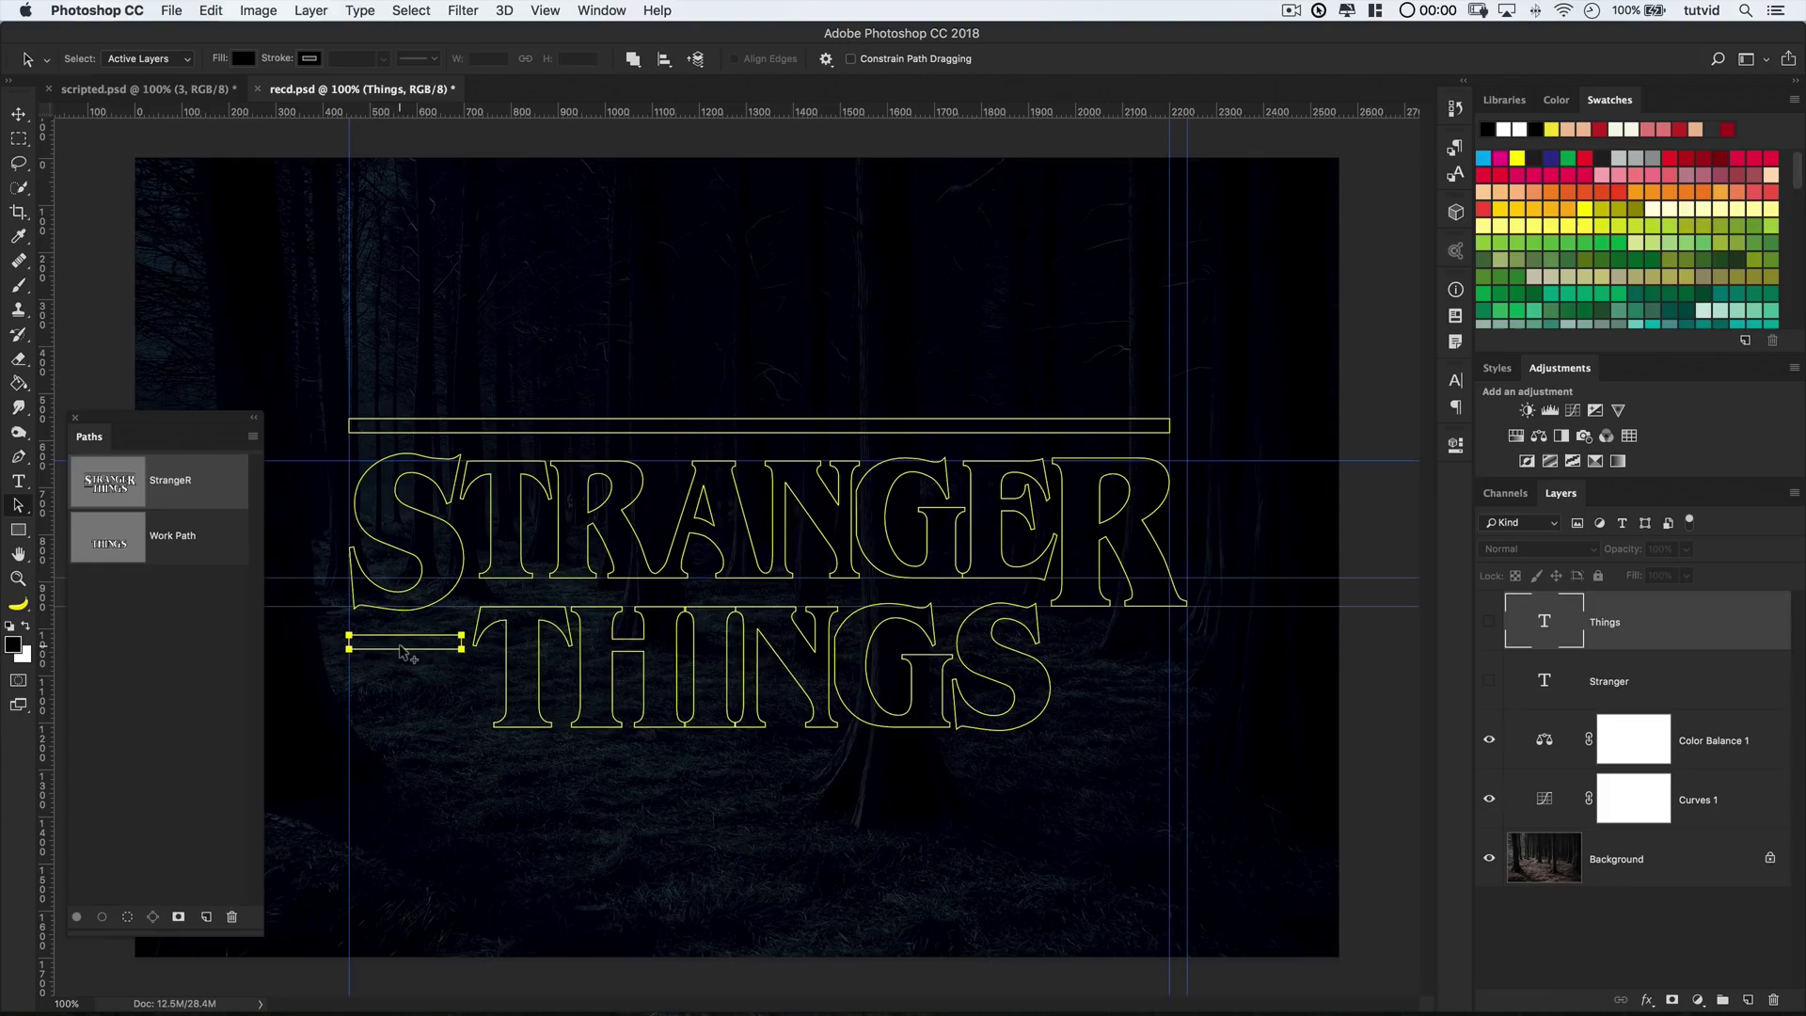
pyautogui.moveTo(392, 652); pyautogui.dragTo(1119, 661)
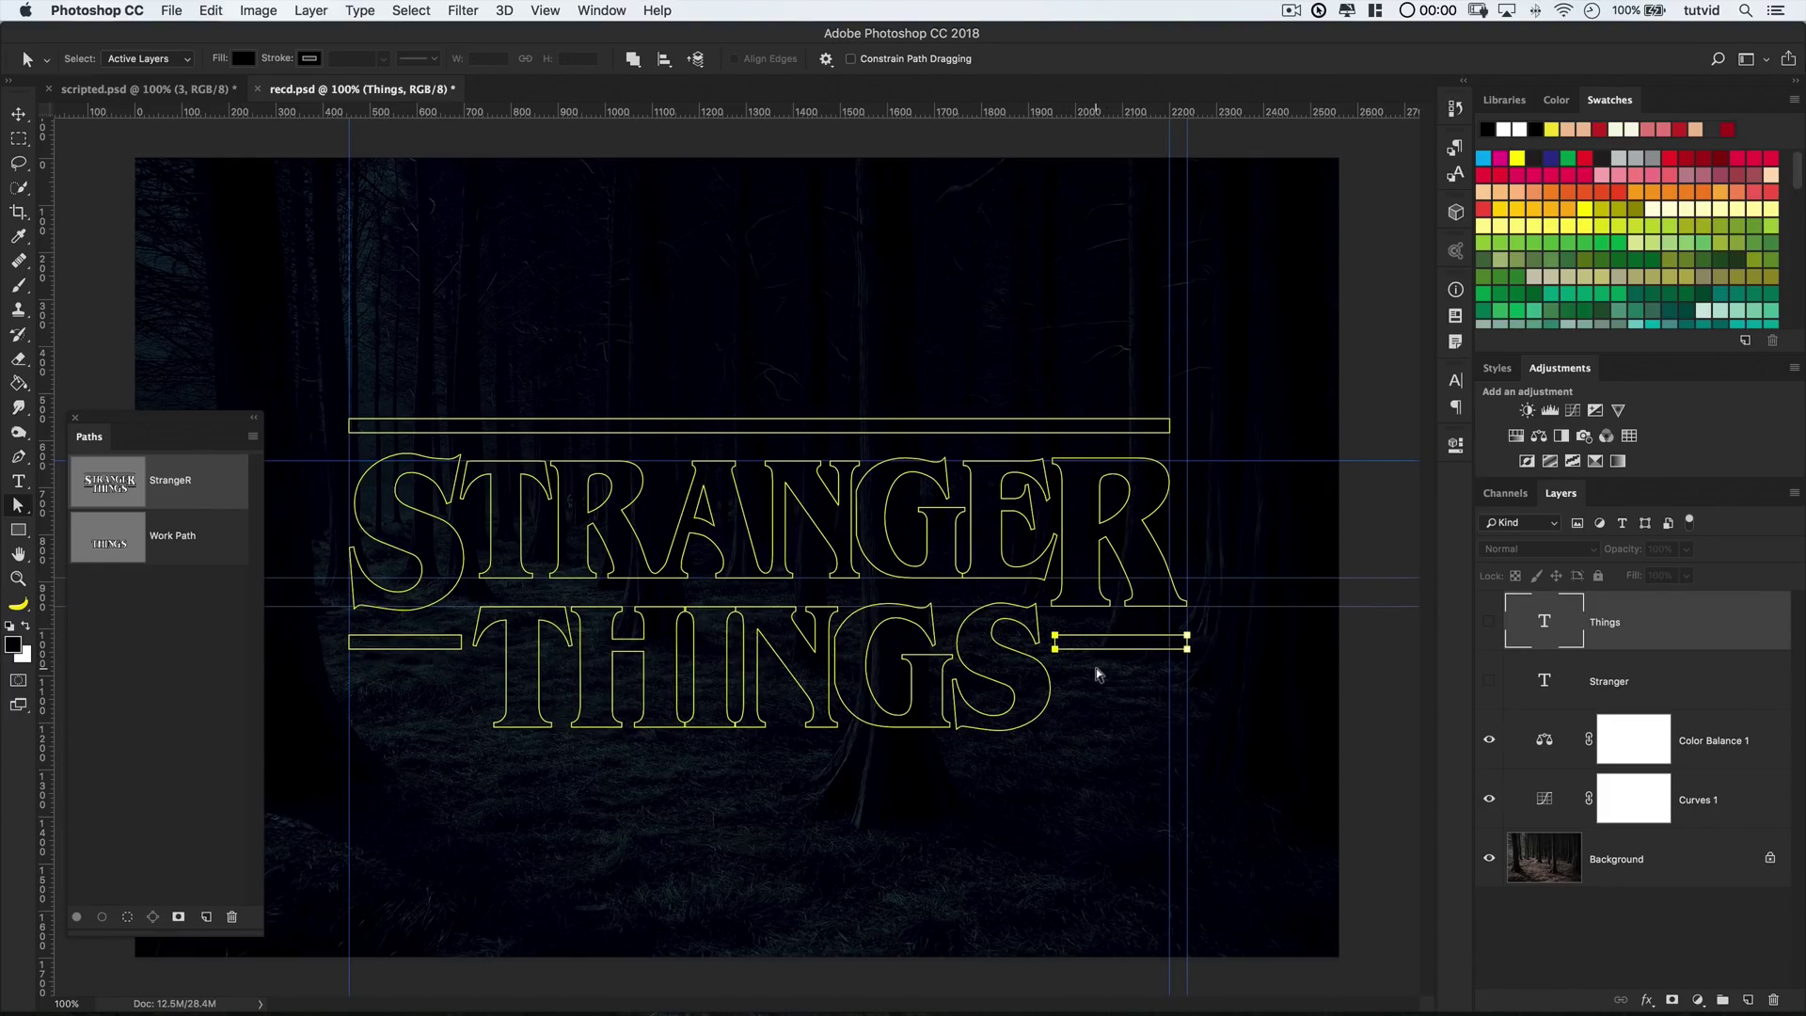
pyautogui.click(1096, 668)
pyautogui.moveTo(310, 349)
pyautogui.mouseDown()
pyautogui.moveTo(1101, 727)
pyautogui.moveTo(1256, 763)
pyautogui.mouseUp()
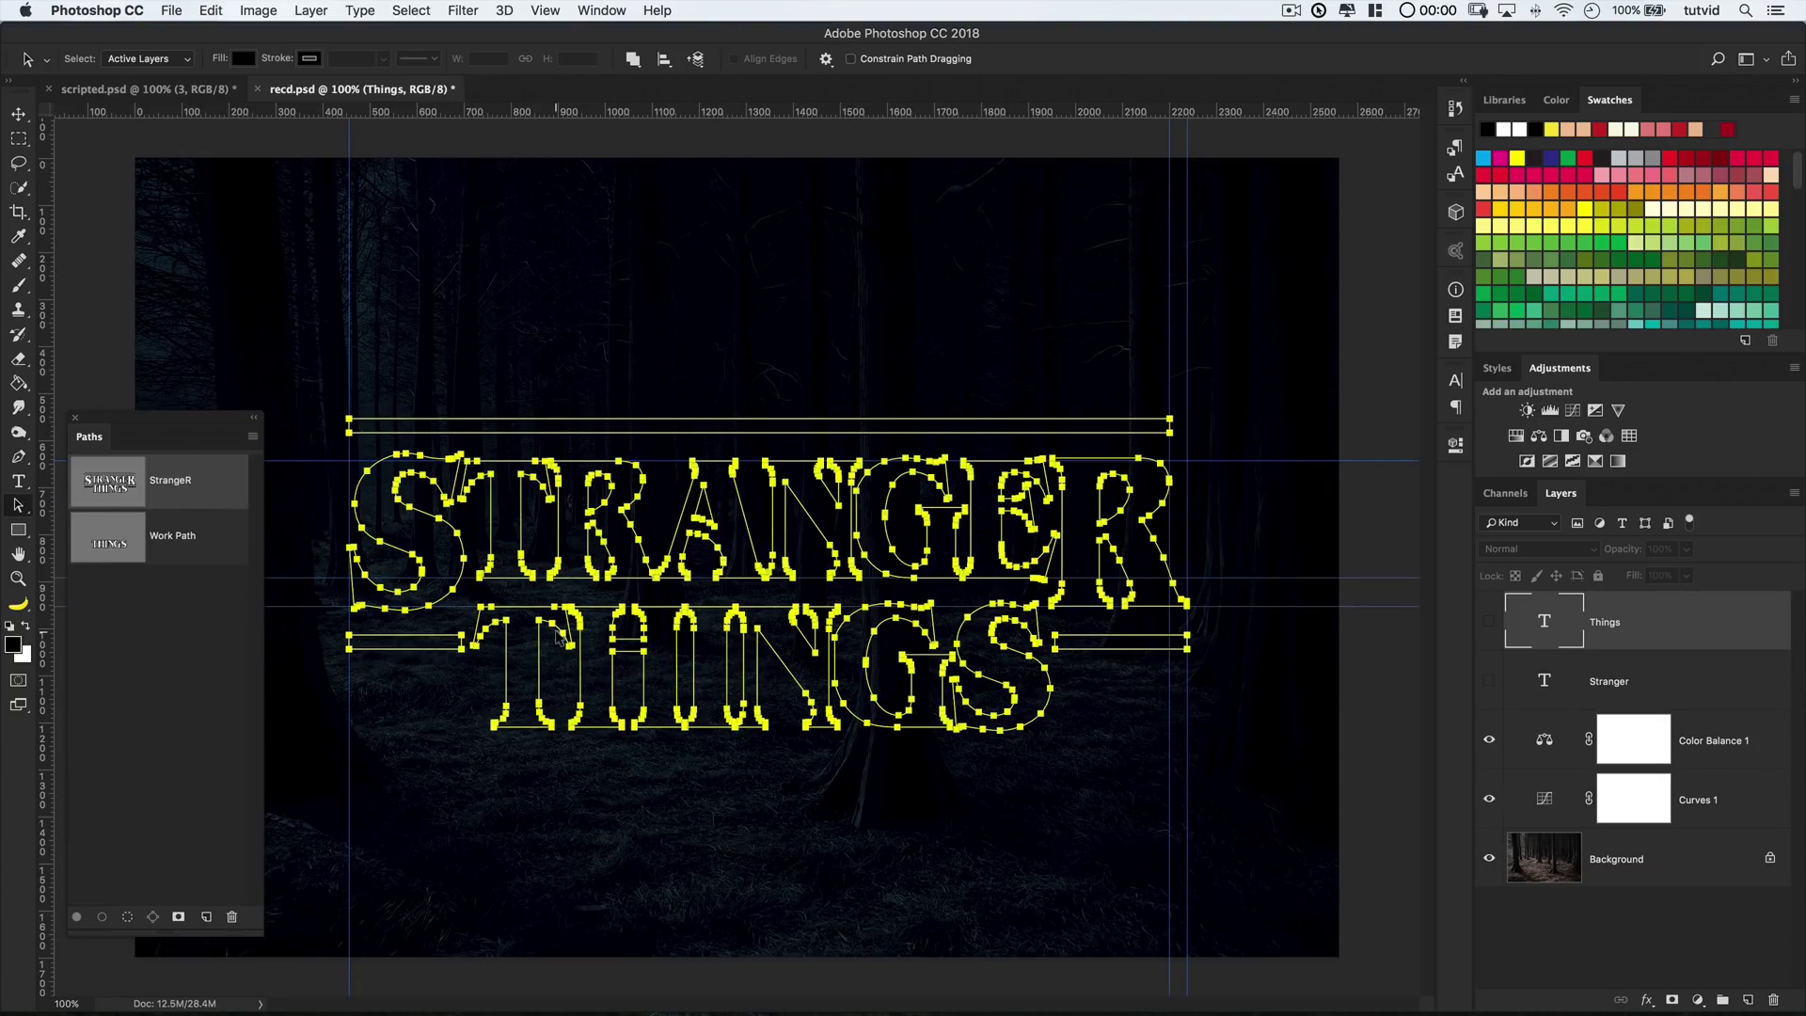
# Create a 'letters' solid colour fill layer in pale yellow f8f85a from the paths
pyautogui.click(310, 12)
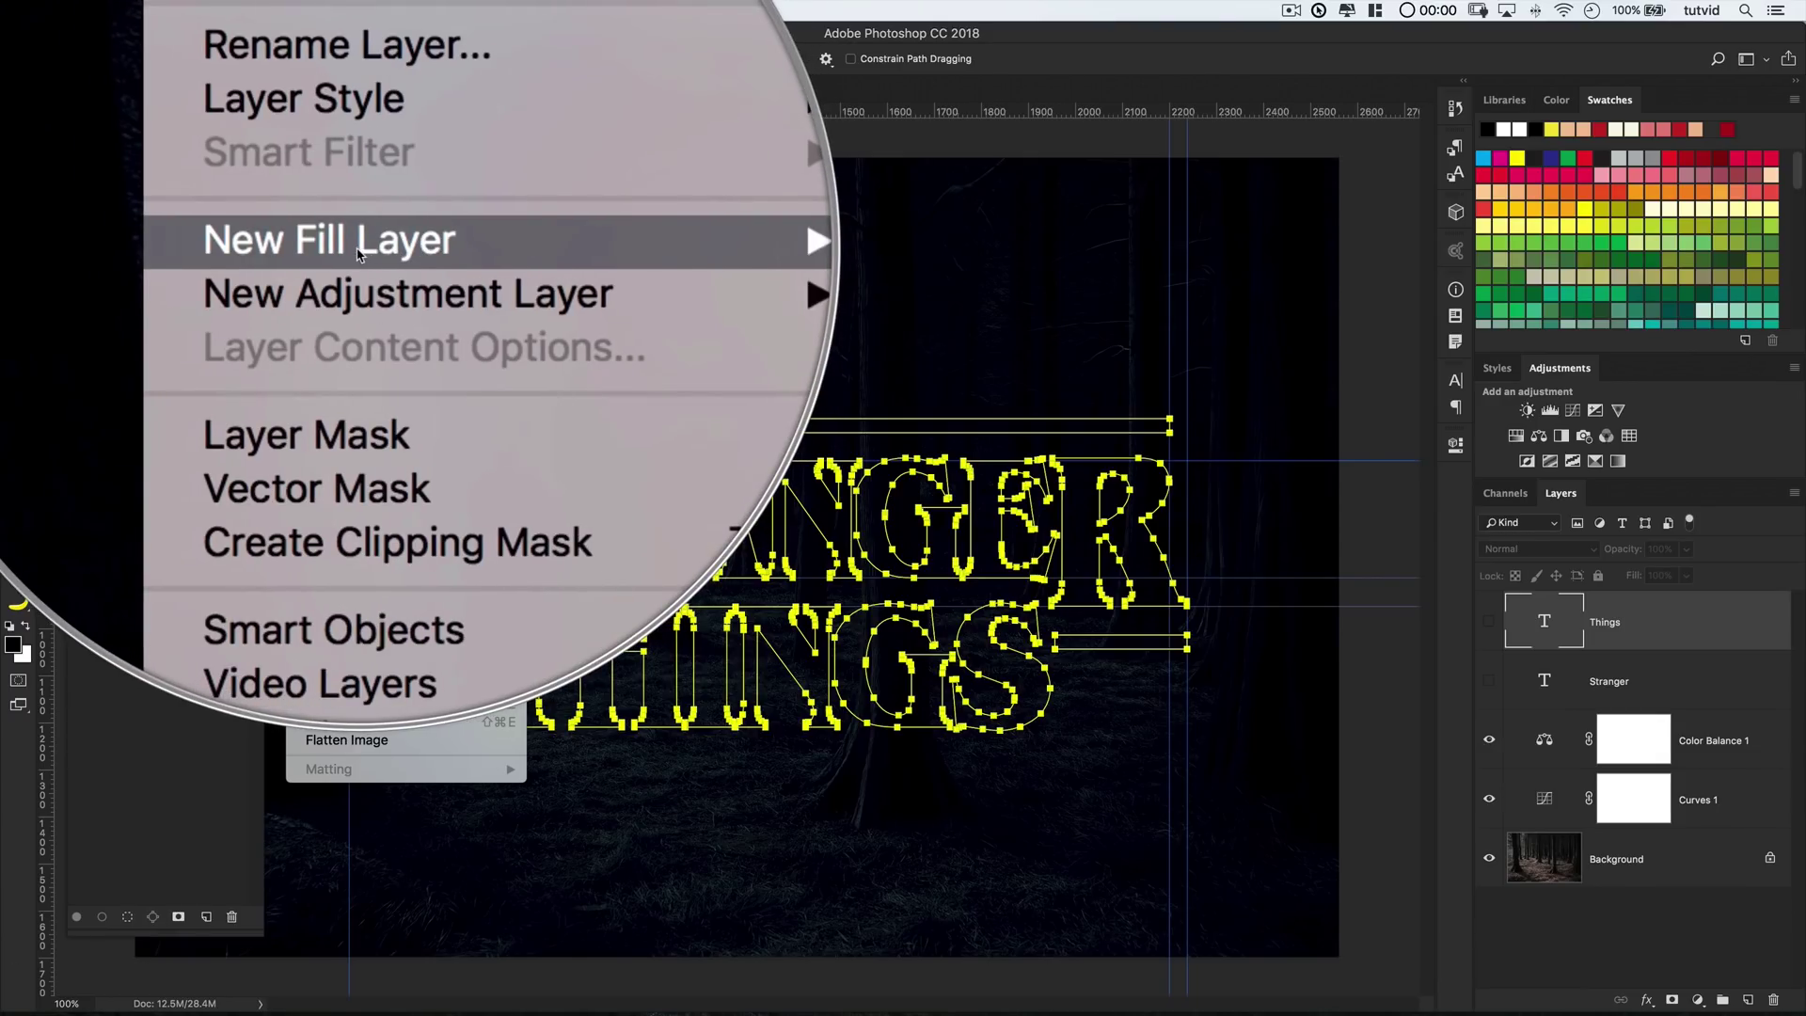
pyautogui.moveTo(329, 240)
pyautogui.click(581, 243)
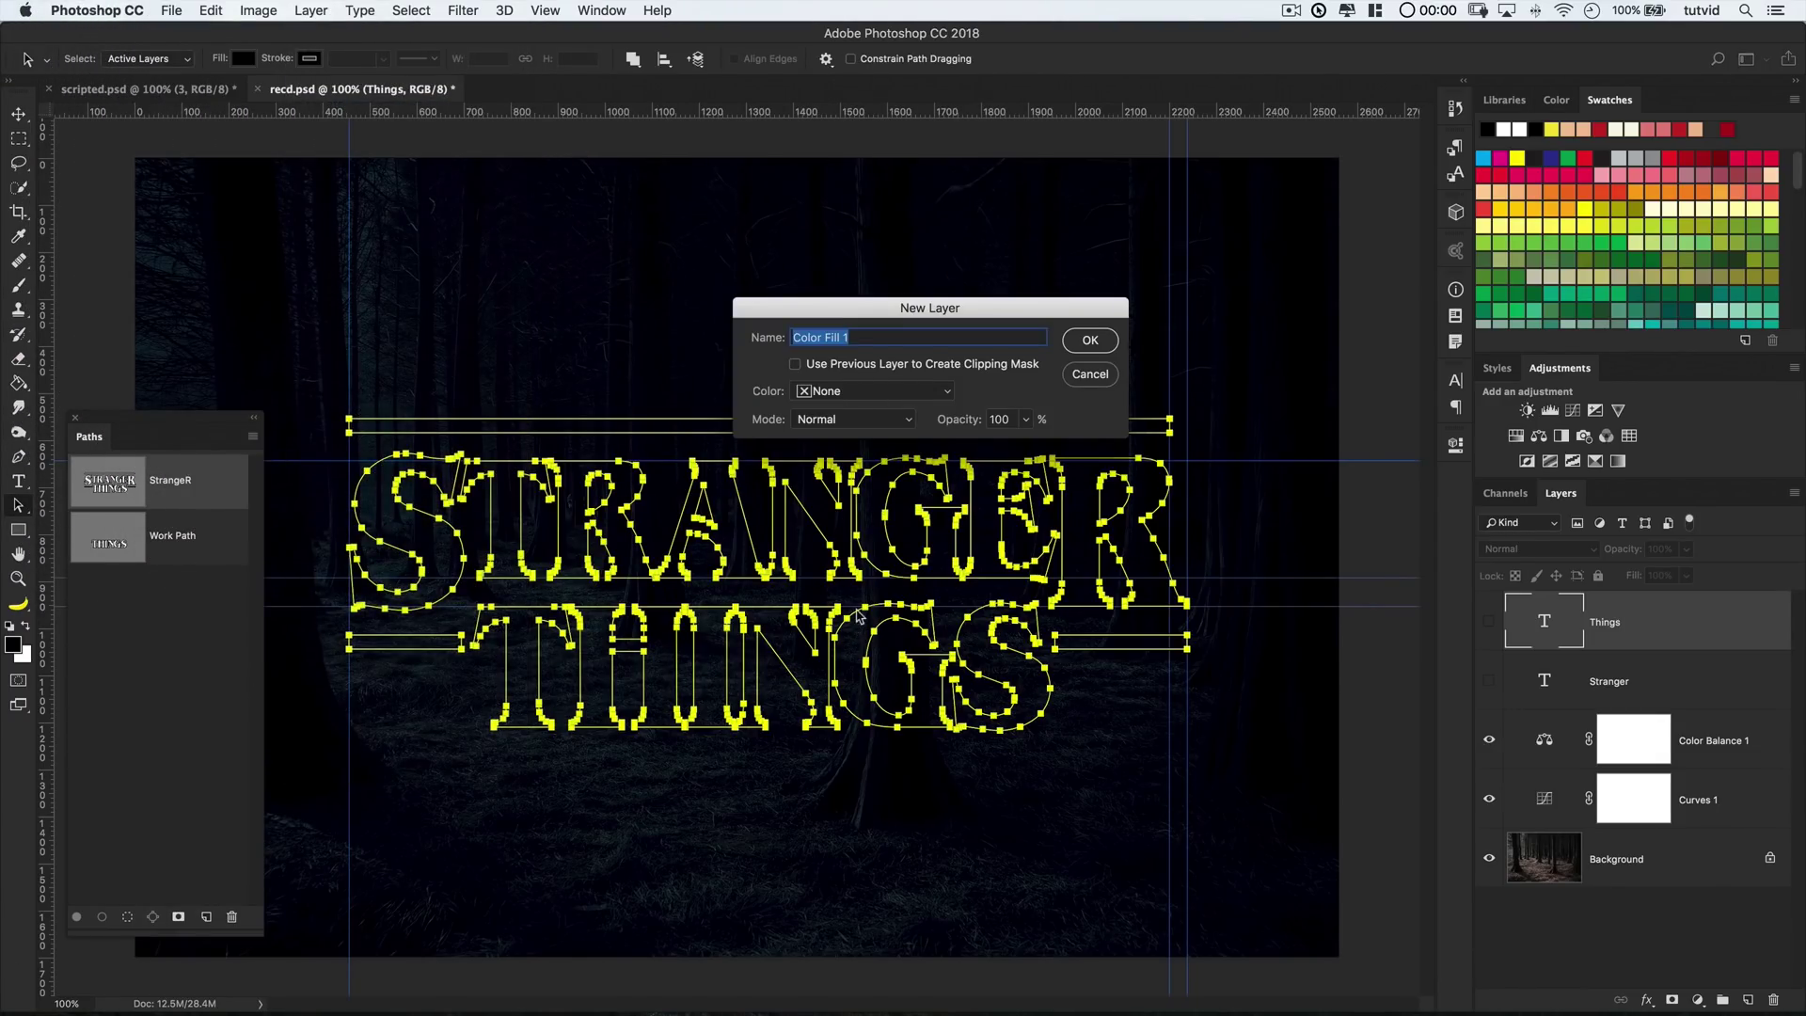
pyautogui.click(1091, 342)
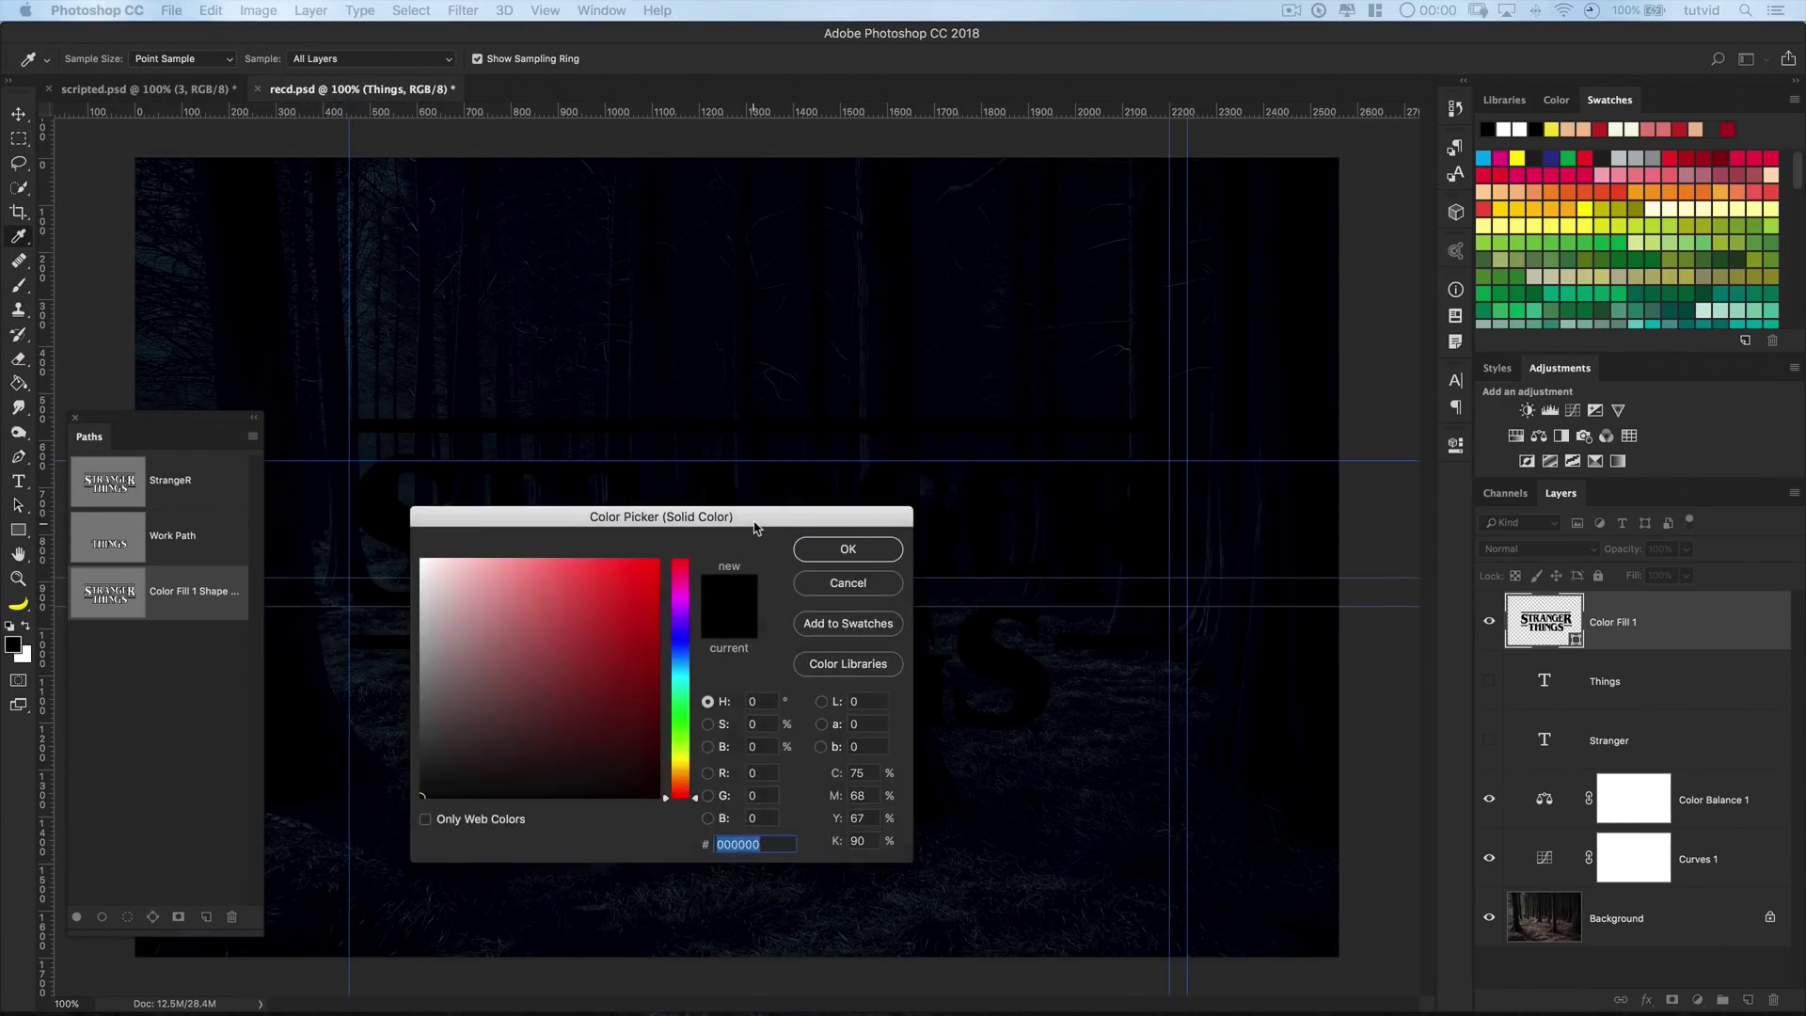
pyautogui.write('f8f85a')
pyautogui.press('Return')
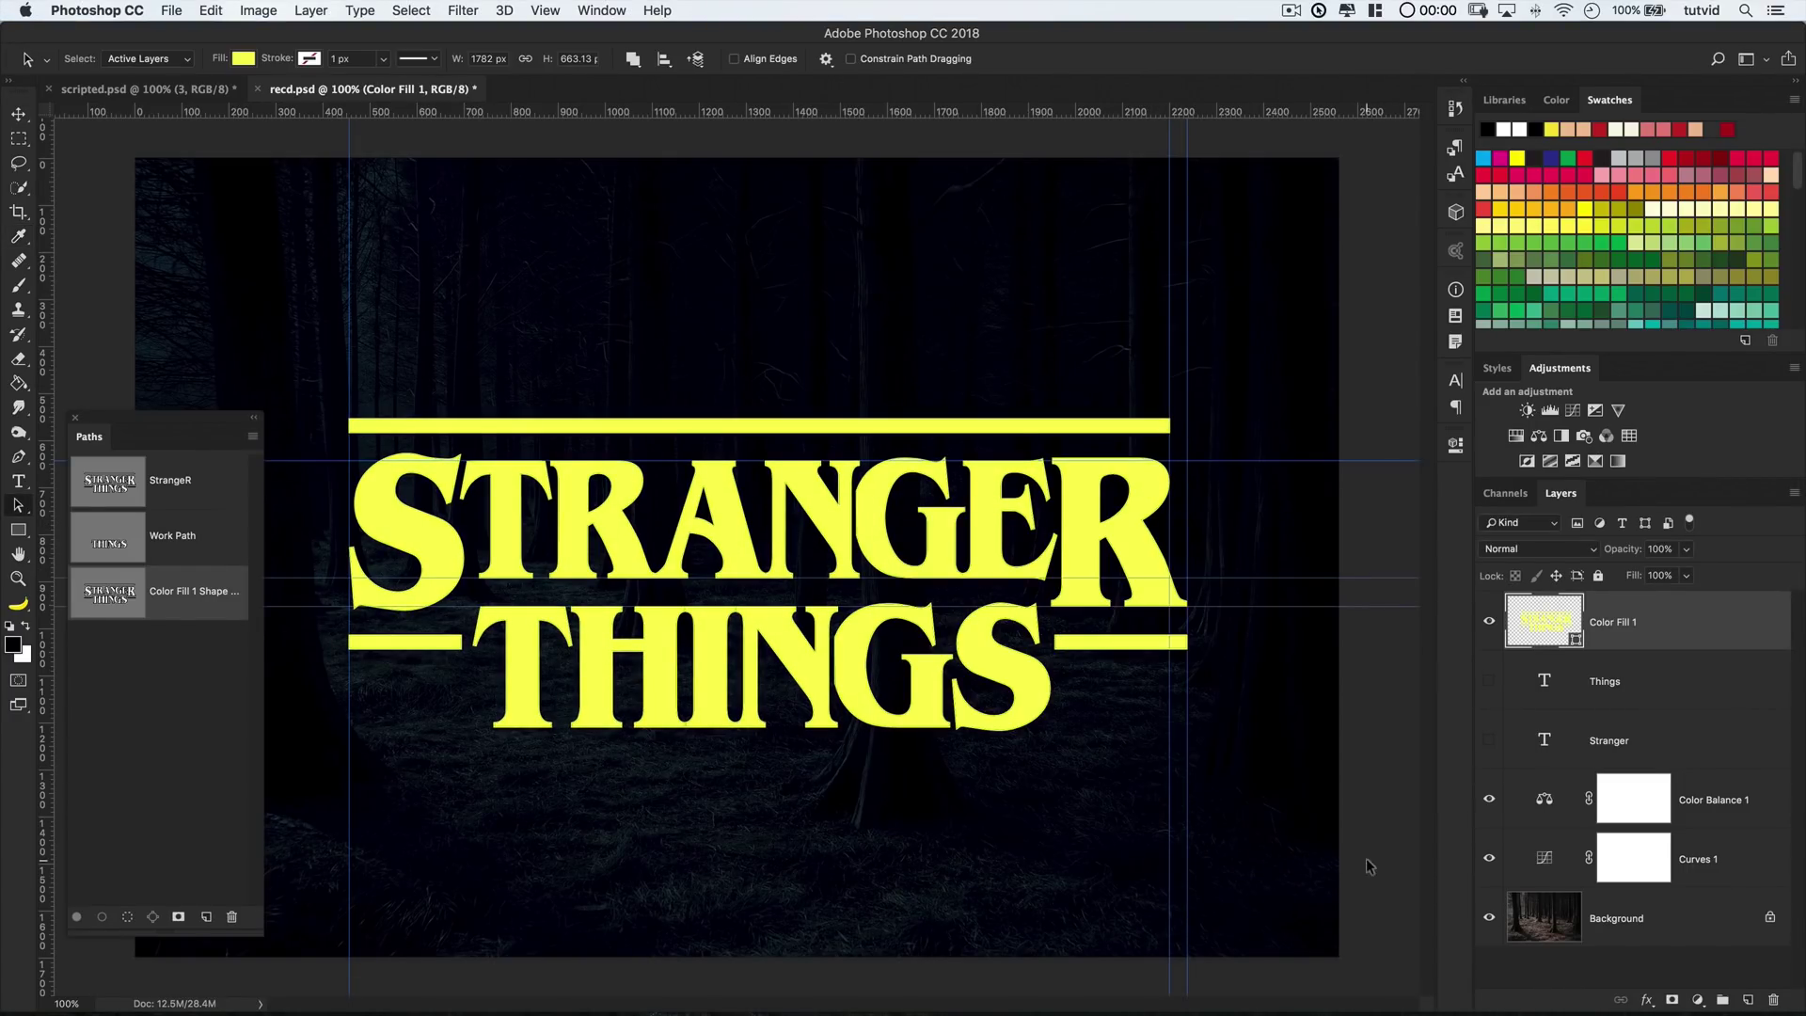
# Hide the guides and rulers and dock the Paths panel with the Layers panel
pyautogui.hotkey('ctrl', ';')
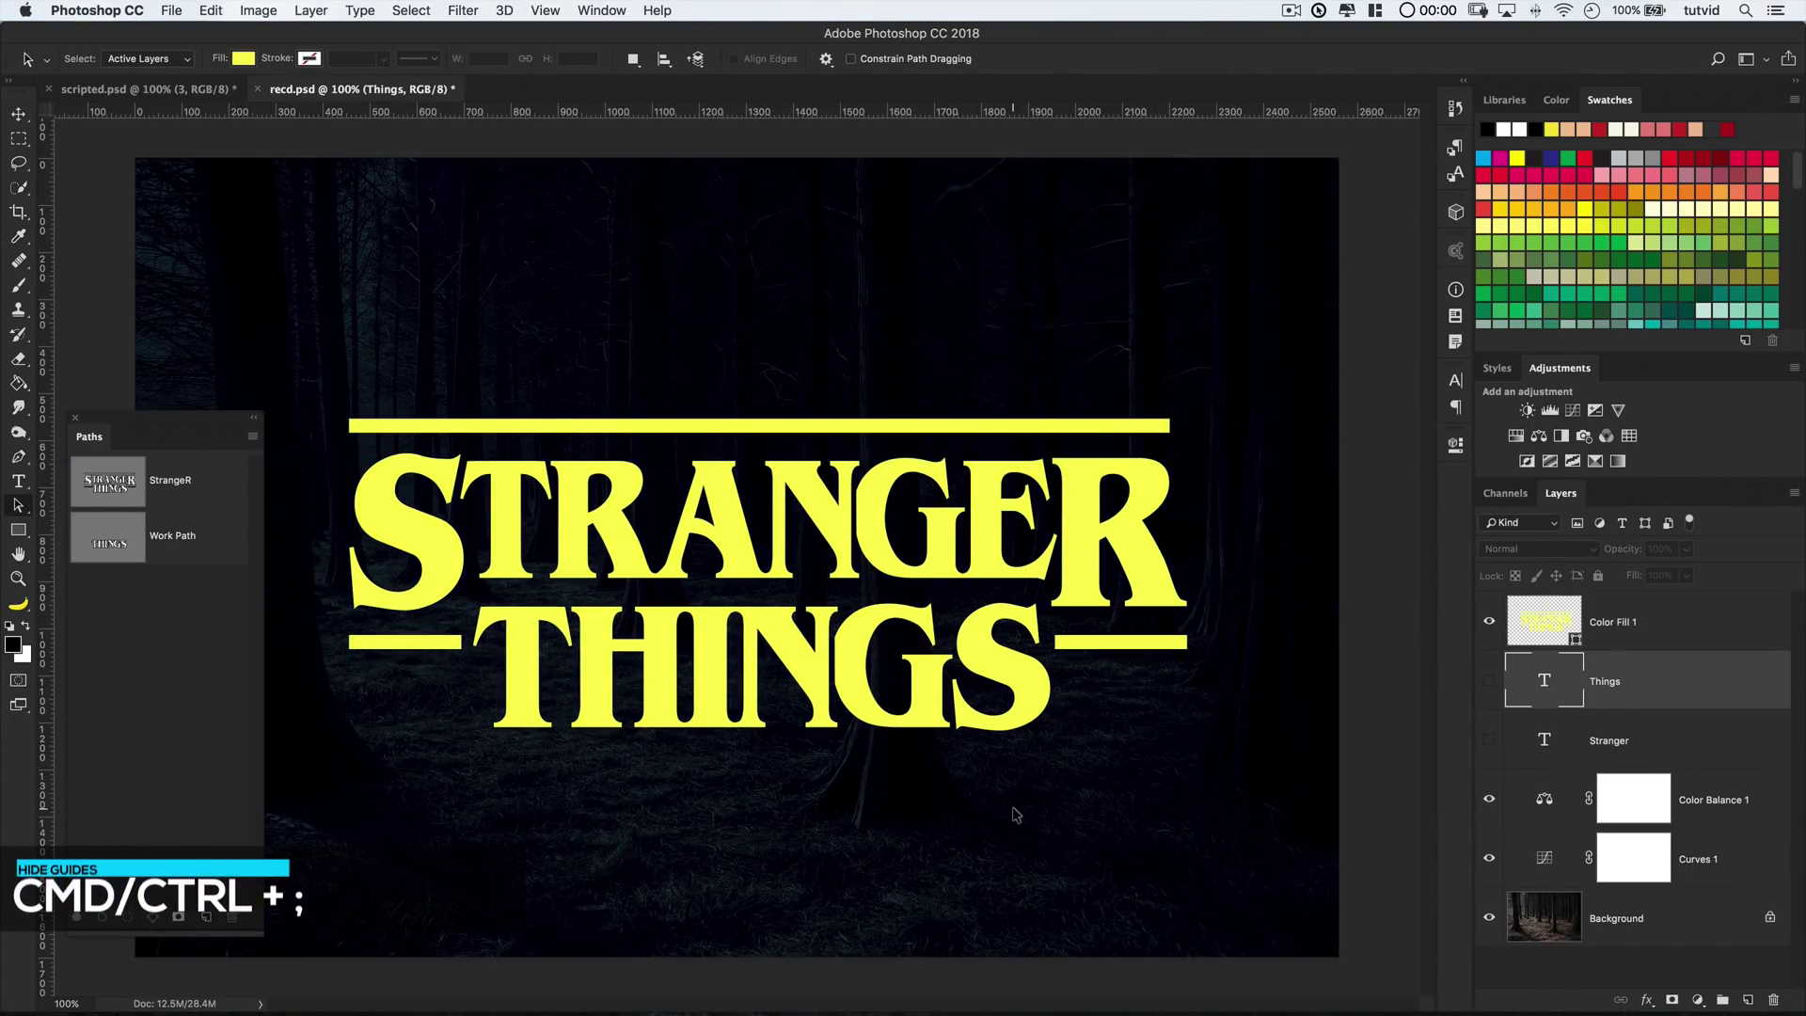
pyautogui.hotkey('ctrl', 'r')
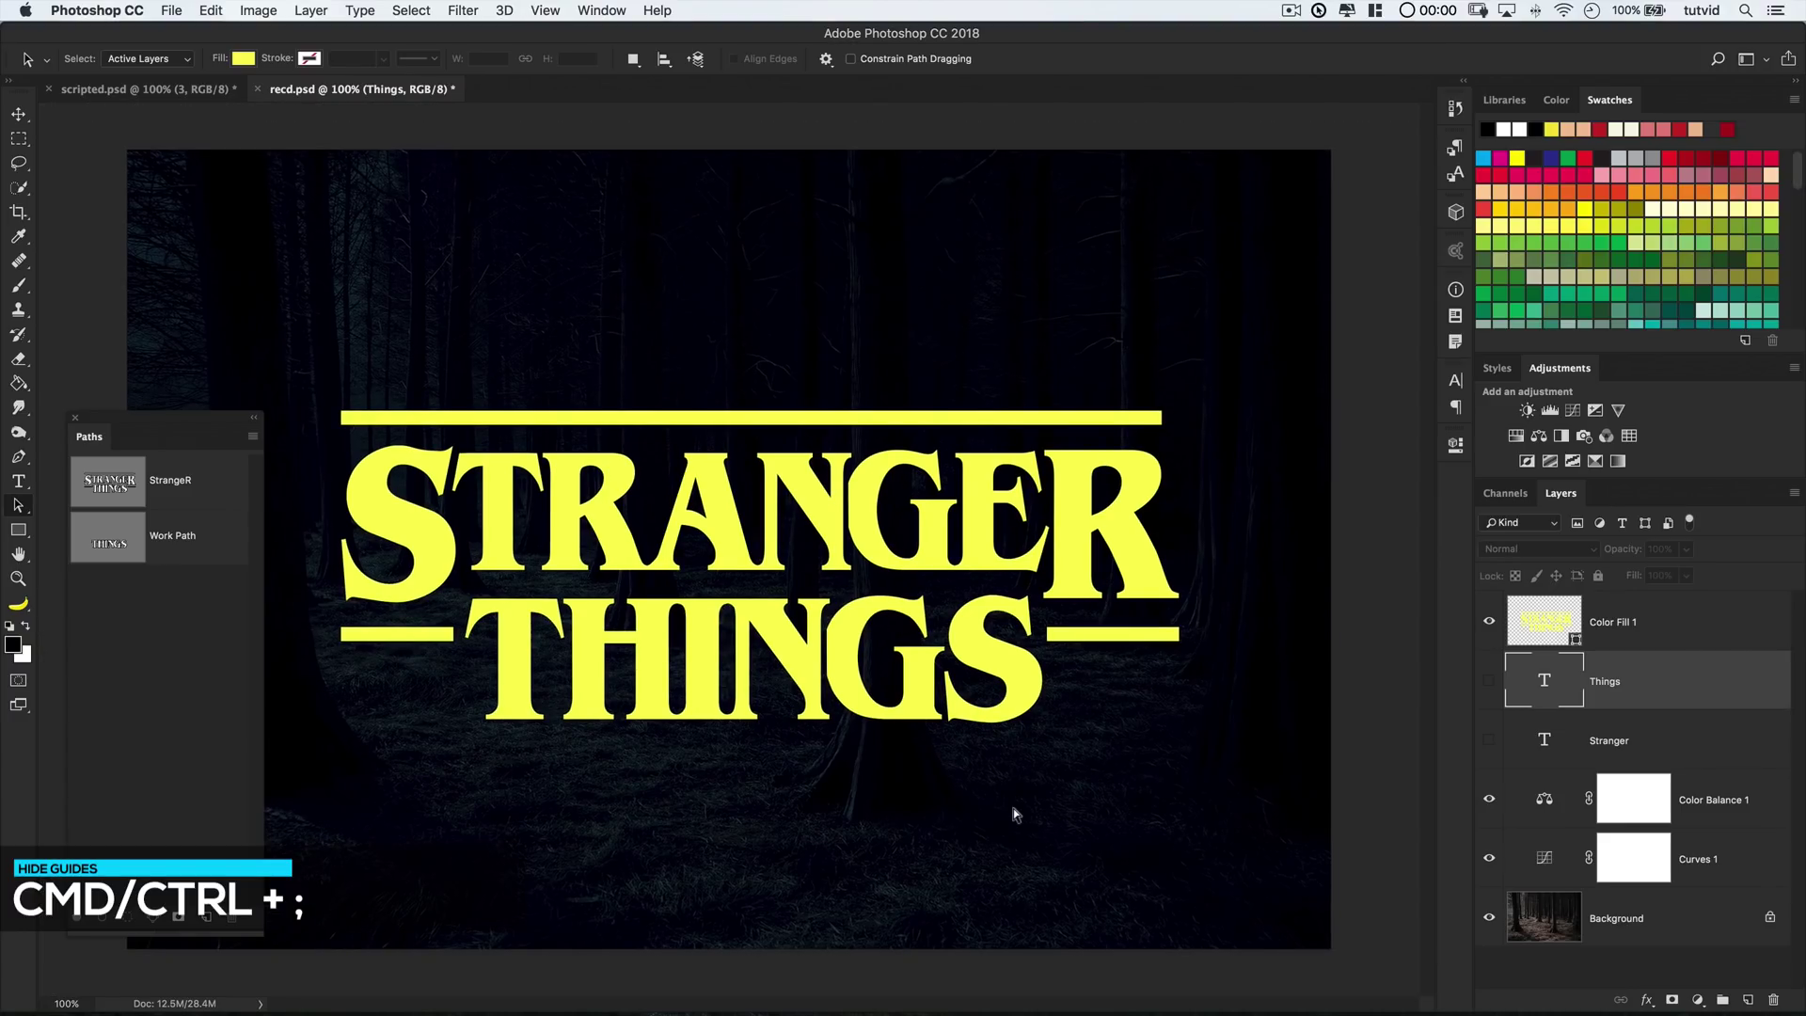
pyautogui.moveTo(100, 432); pyautogui.dragTo(1612, 508)
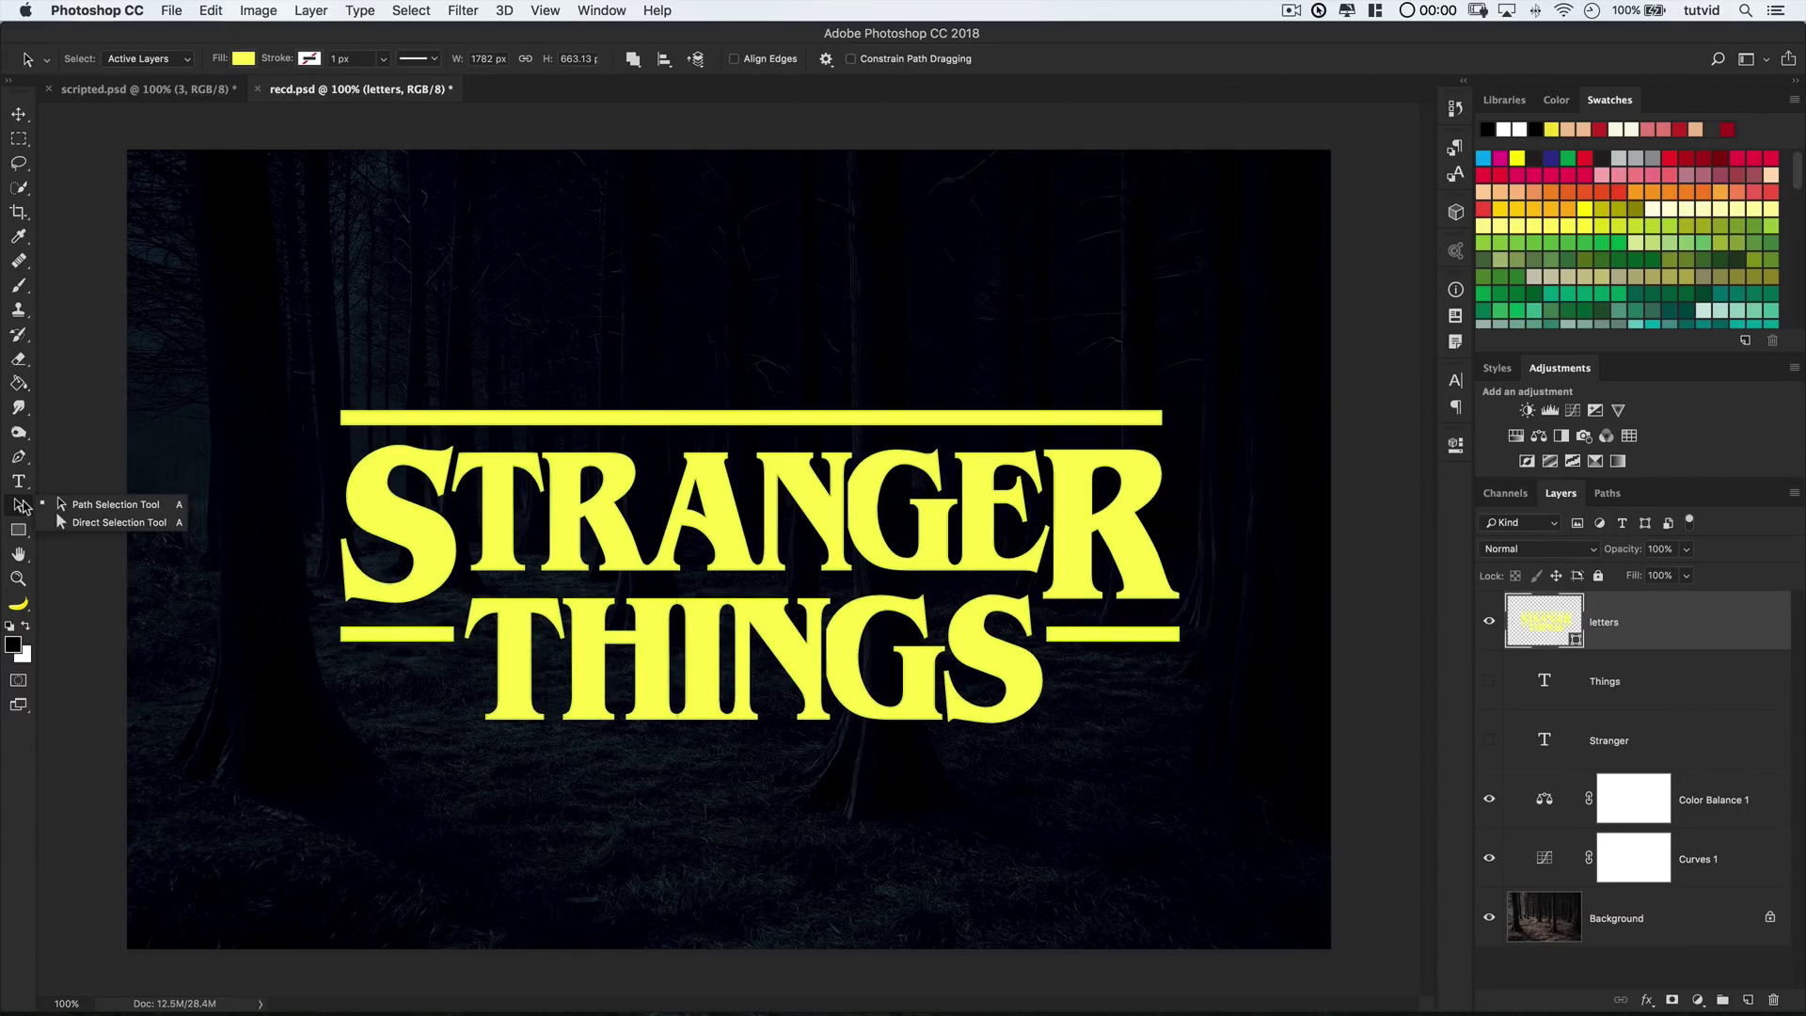
# Remove the letters' fill and give them a red e7201f stroke
pyautogui.moveTo(18, 508); pyautogui.dragTo(65, 508)
pyautogui.moveTo(303, 351)
pyautogui.mouseDown()
pyautogui.moveTo(1076, 771)
pyautogui.moveTo(1292, 777)
pyautogui.mouseUp()
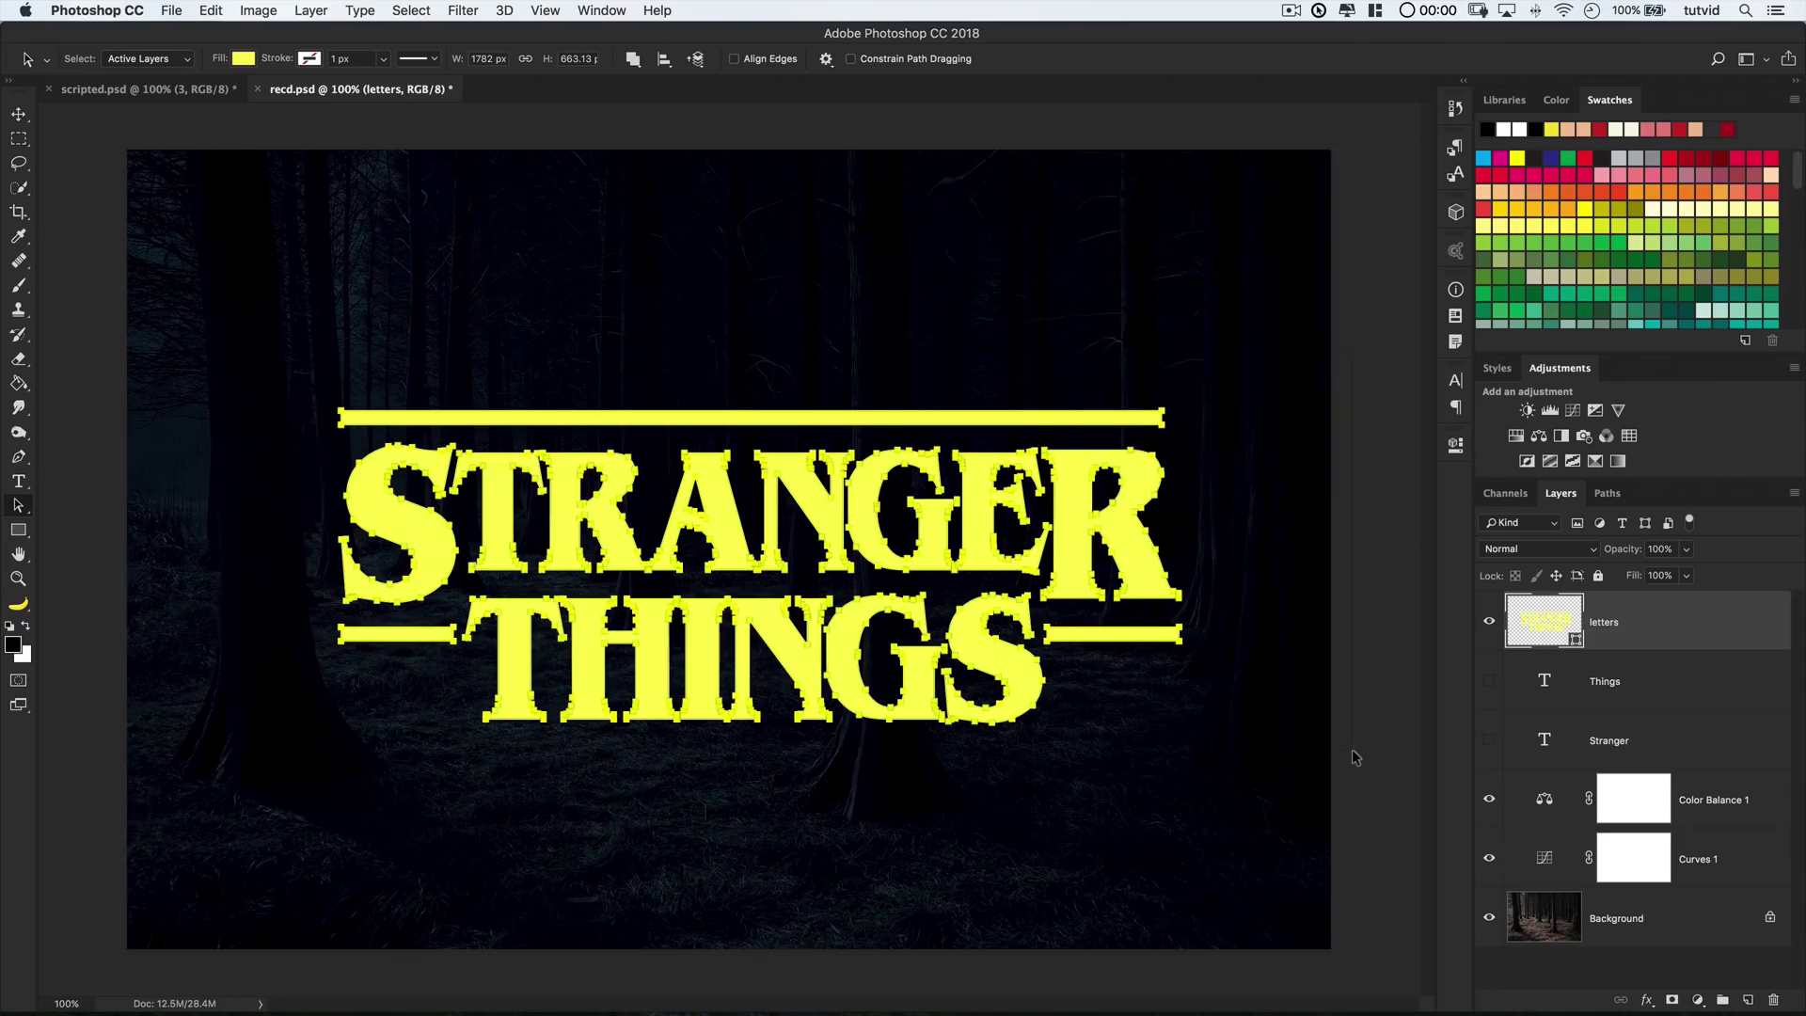
pyautogui.click(241, 61)
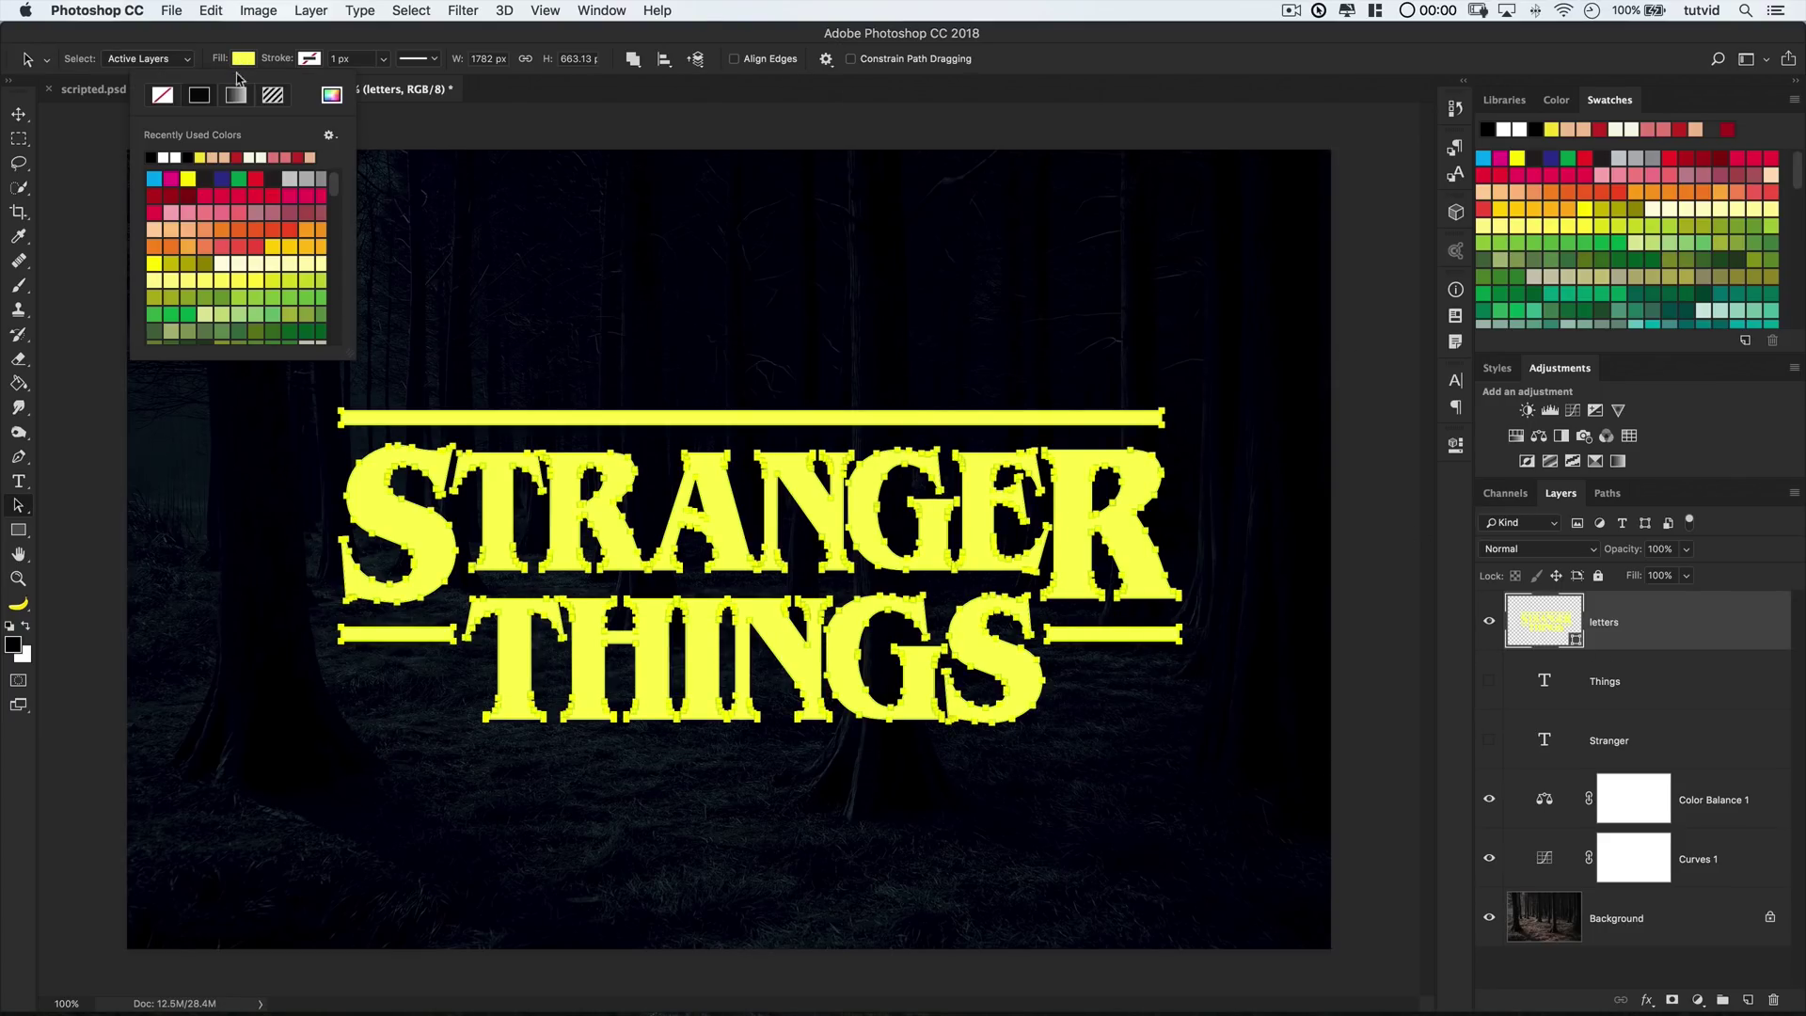
pyautogui.click(164, 95)
pyautogui.click(311, 59)
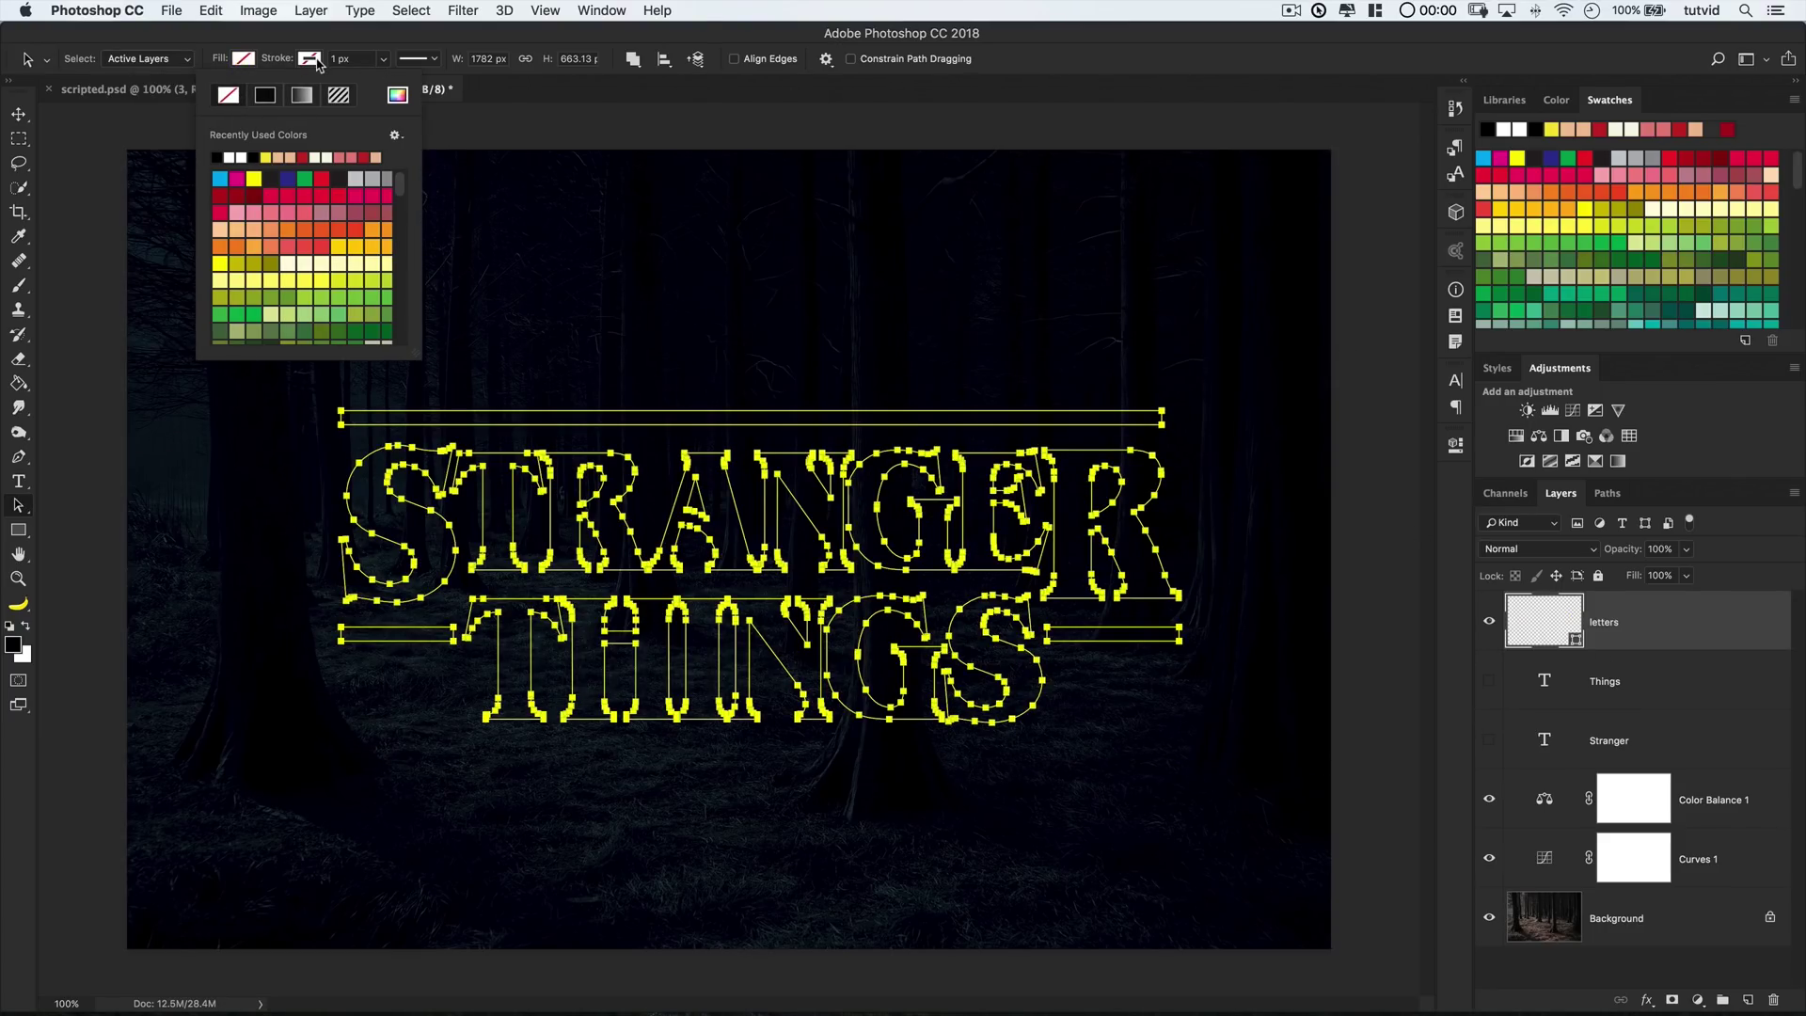
pyautogui.click(398, 94)
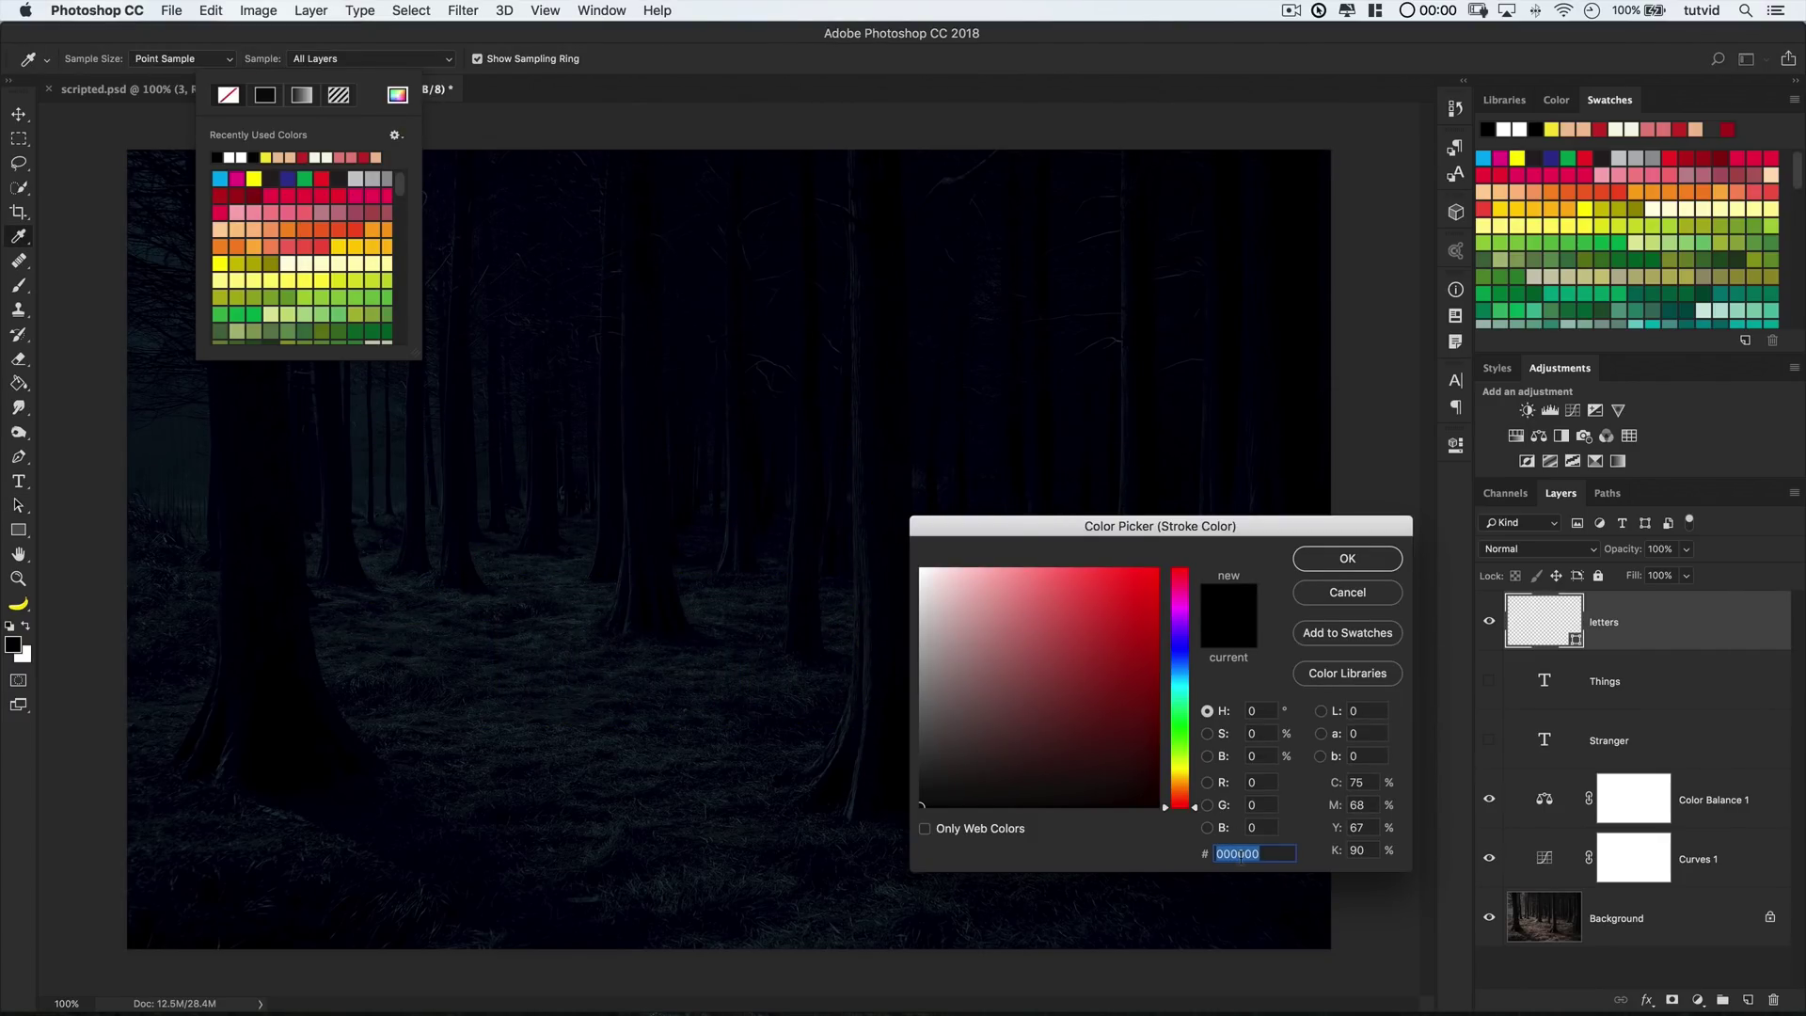
pyautogui.write('e7')
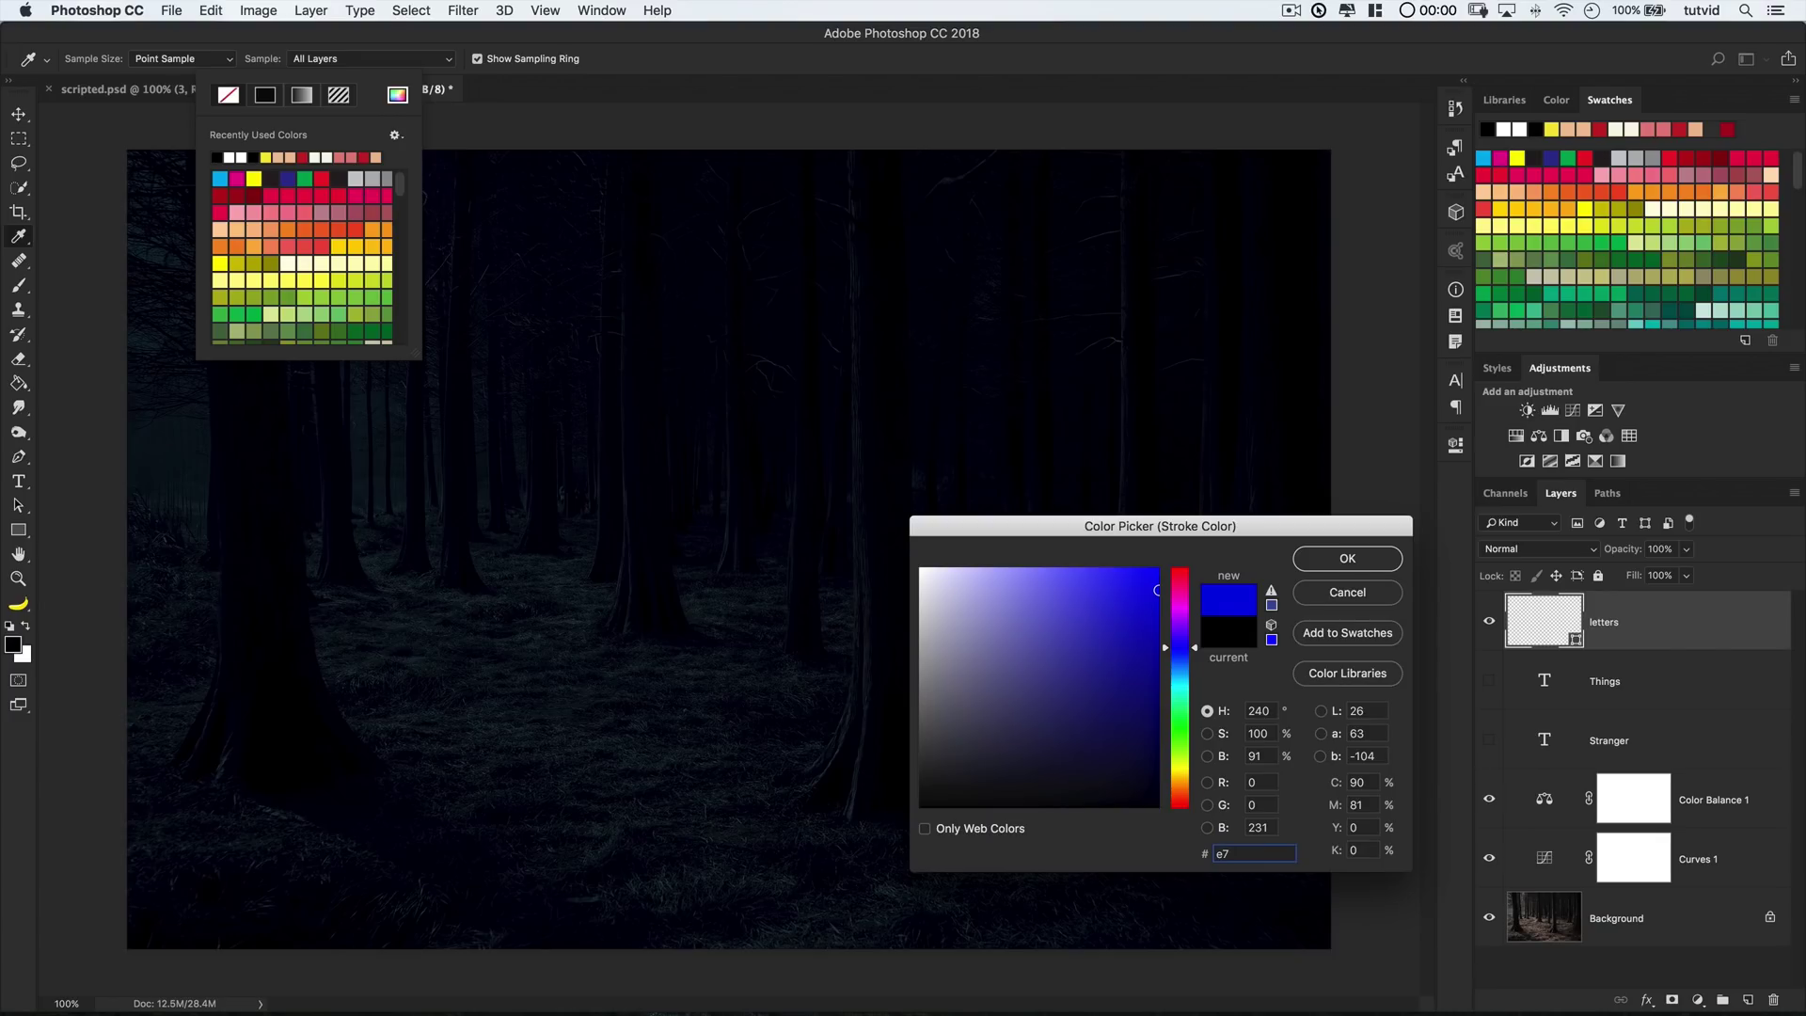
pyautogui.write('201f')
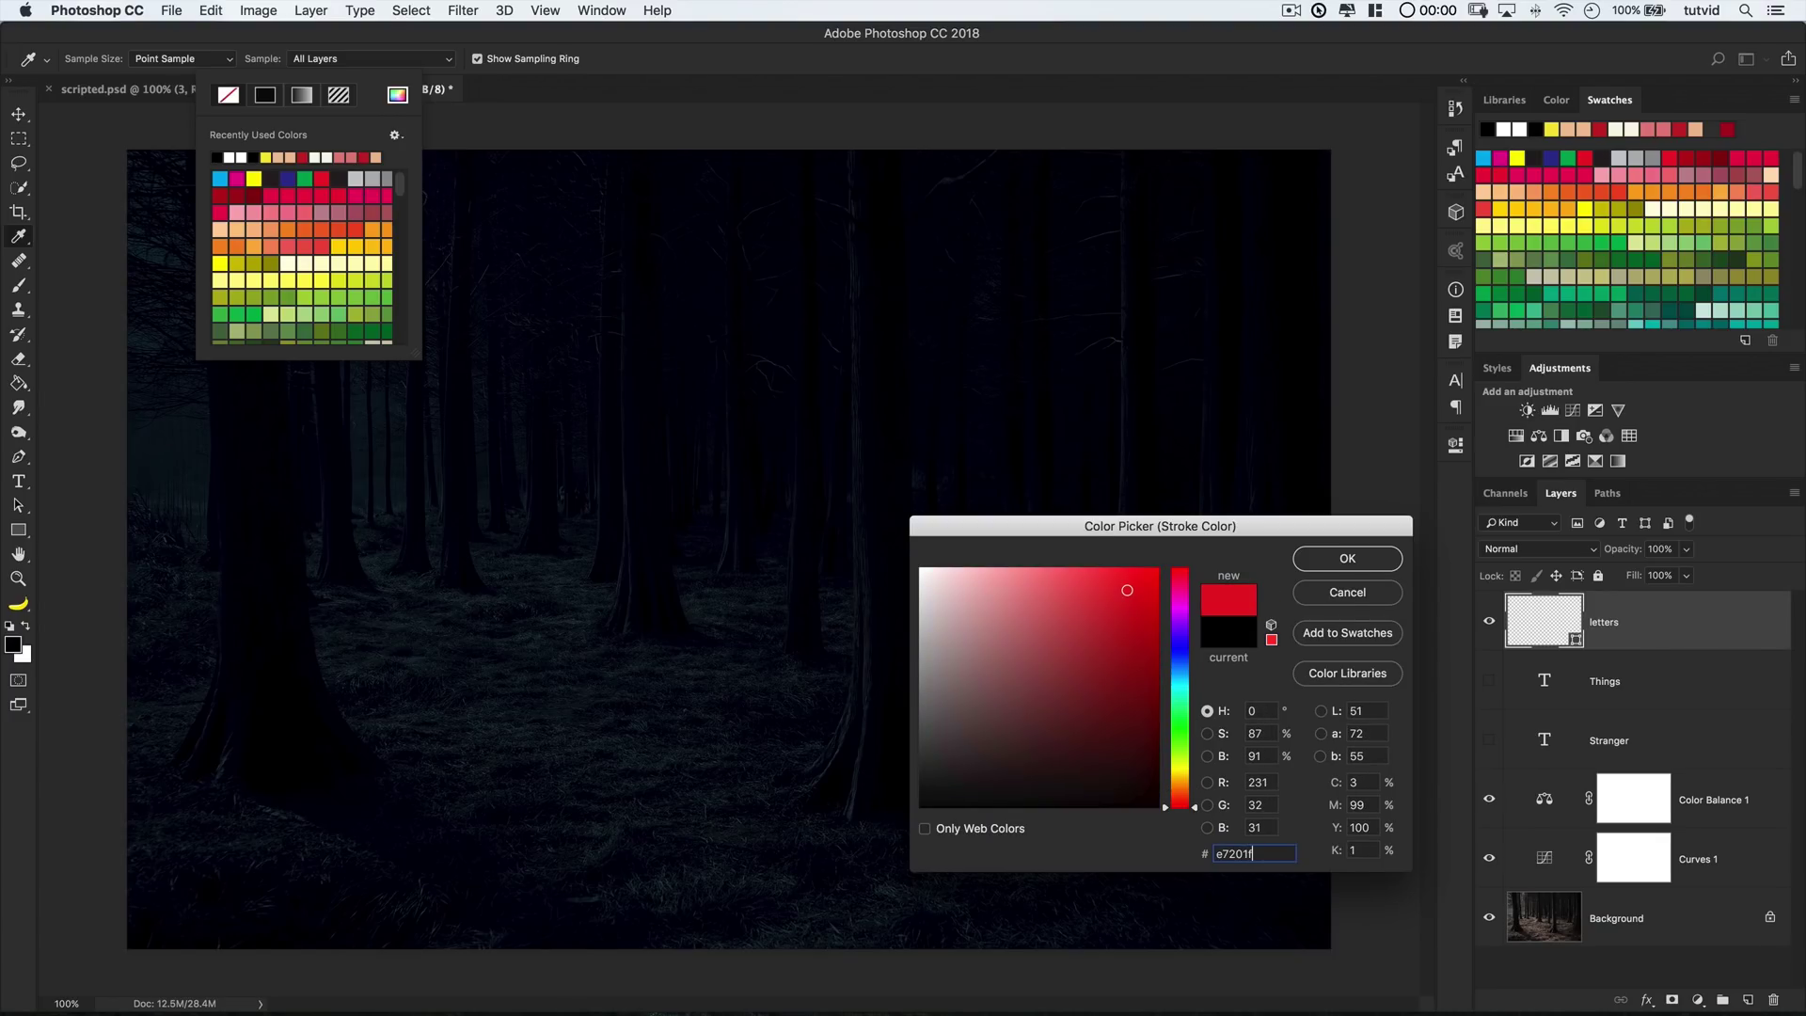
pyautogui.click(1346, 558)
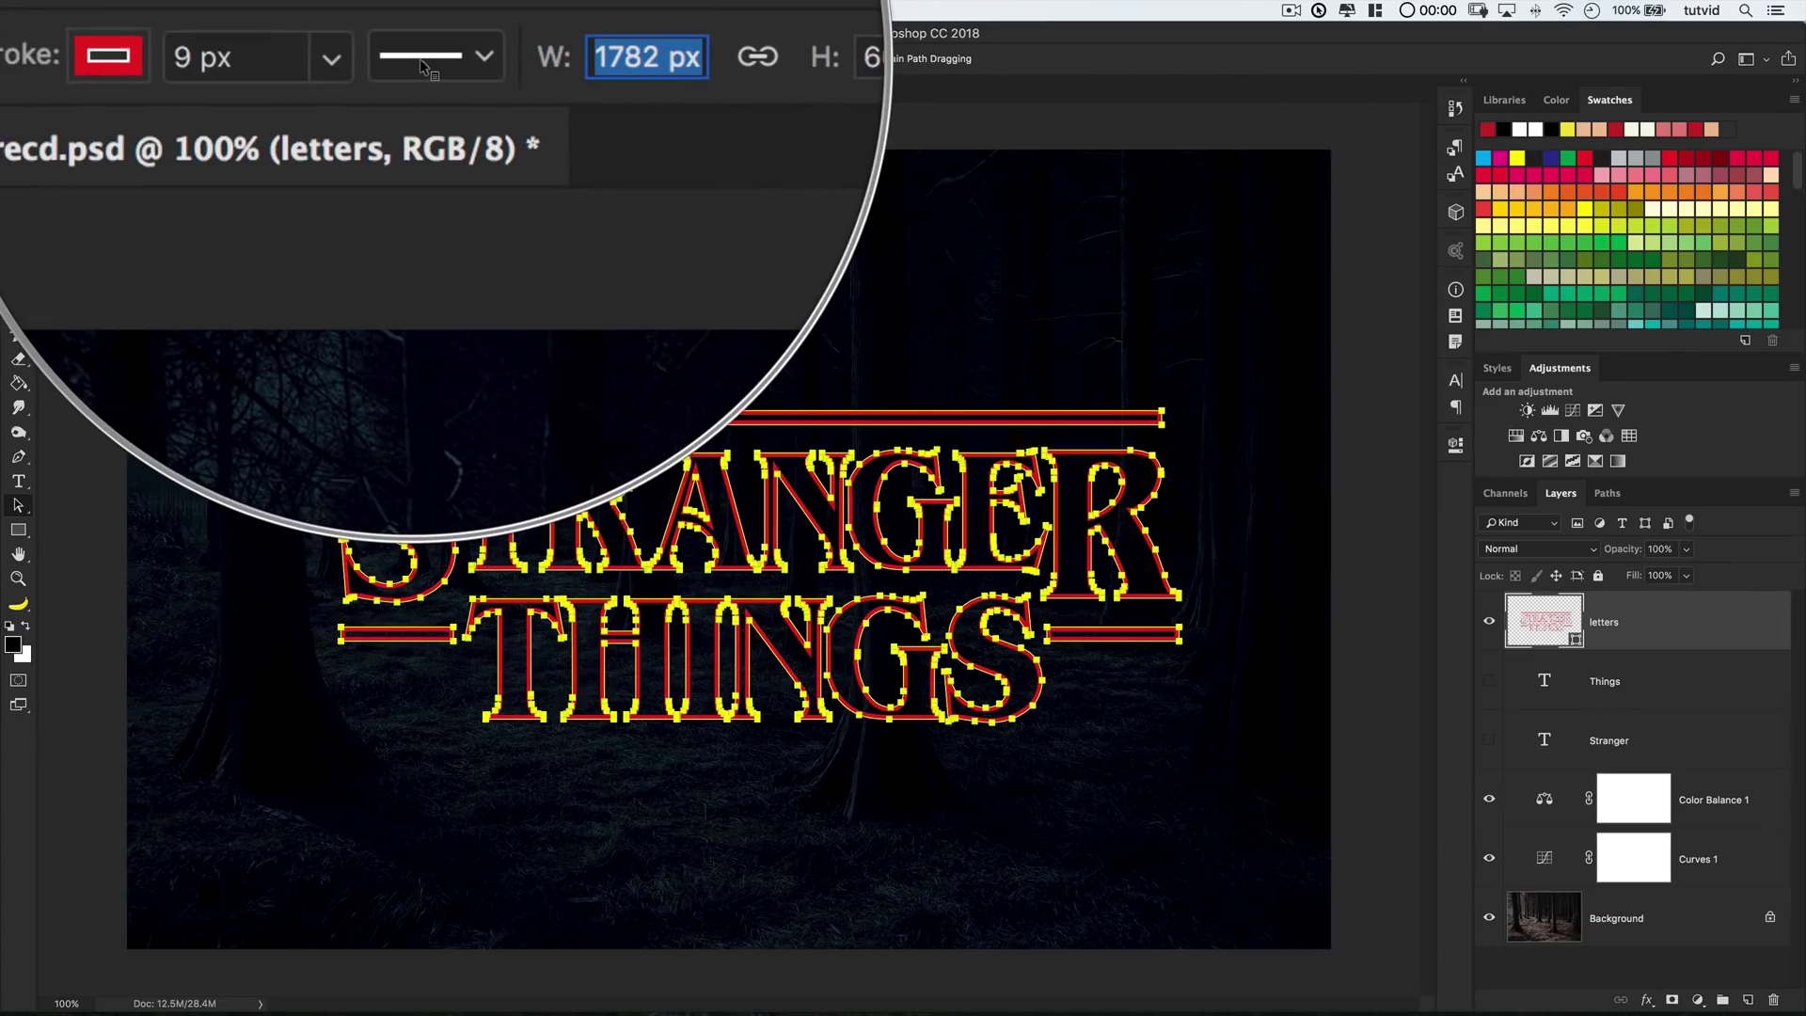
# Make the 9 px stroke centre-aligned with round caps and round corners
pyautogui.click(428, 60)
pyautogui.click(353, 260)
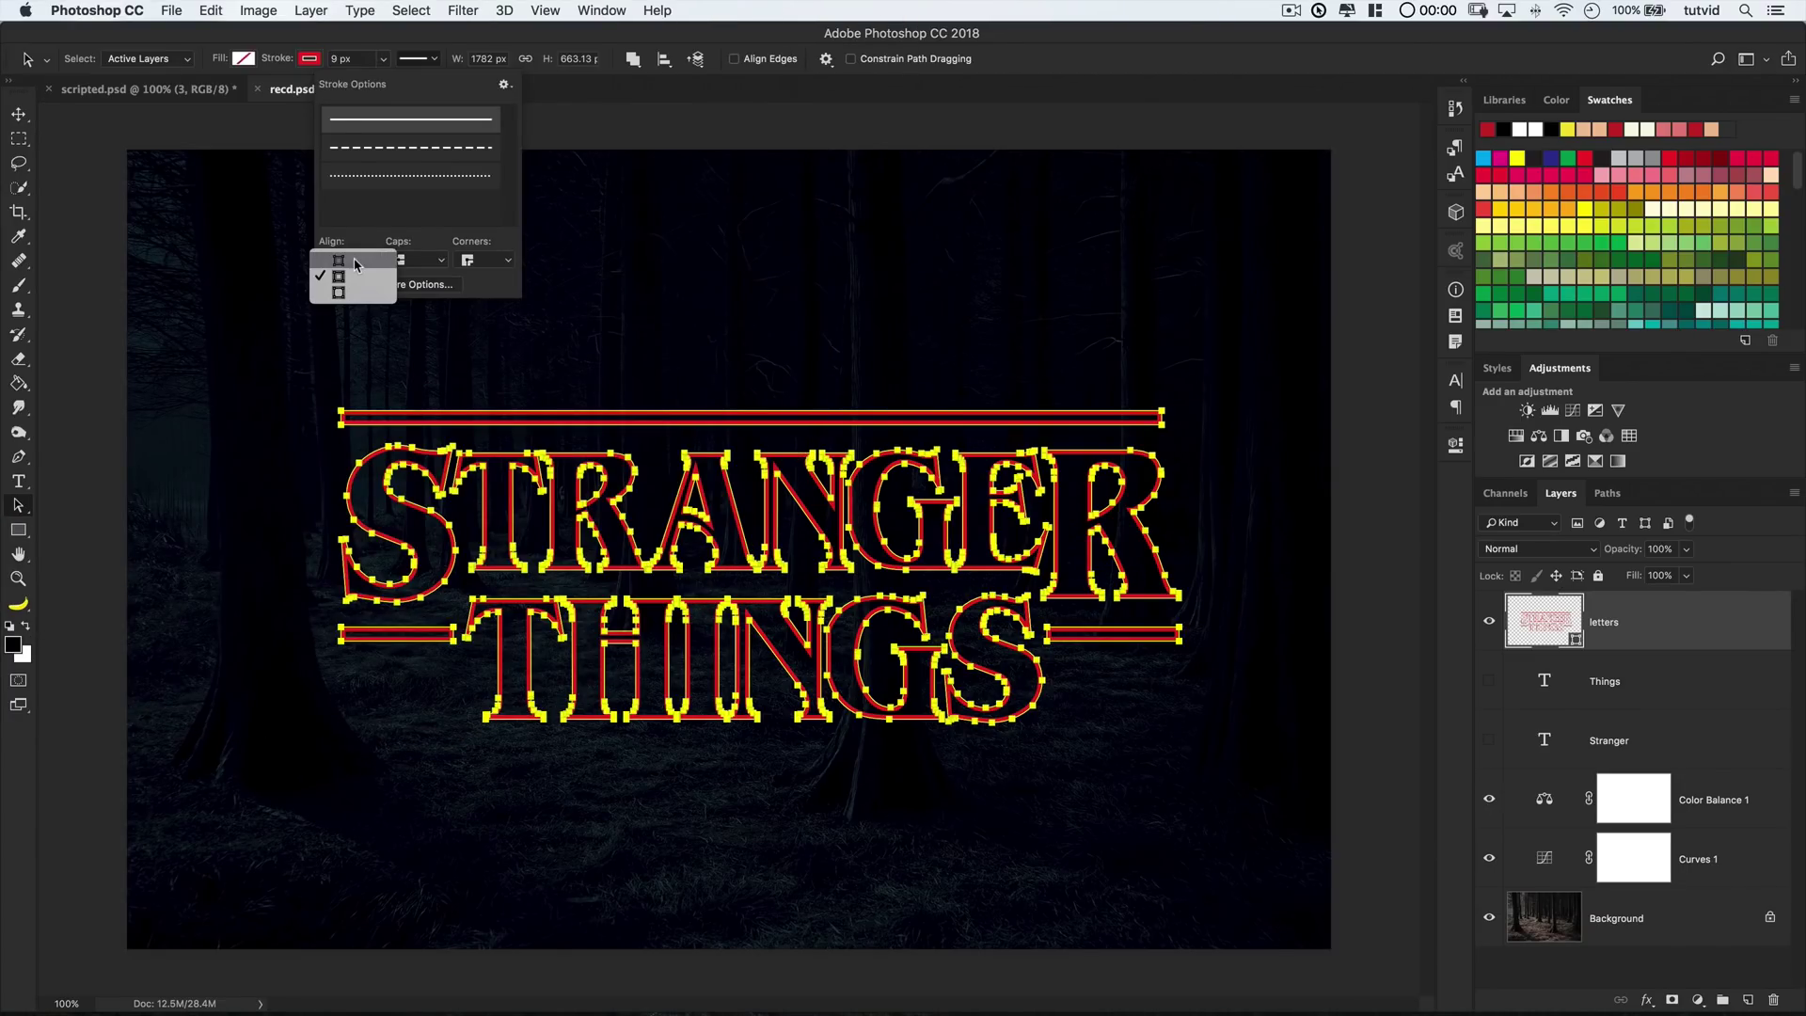
pyautogui.click(346, 277)
pyautogui.click(434, 259)
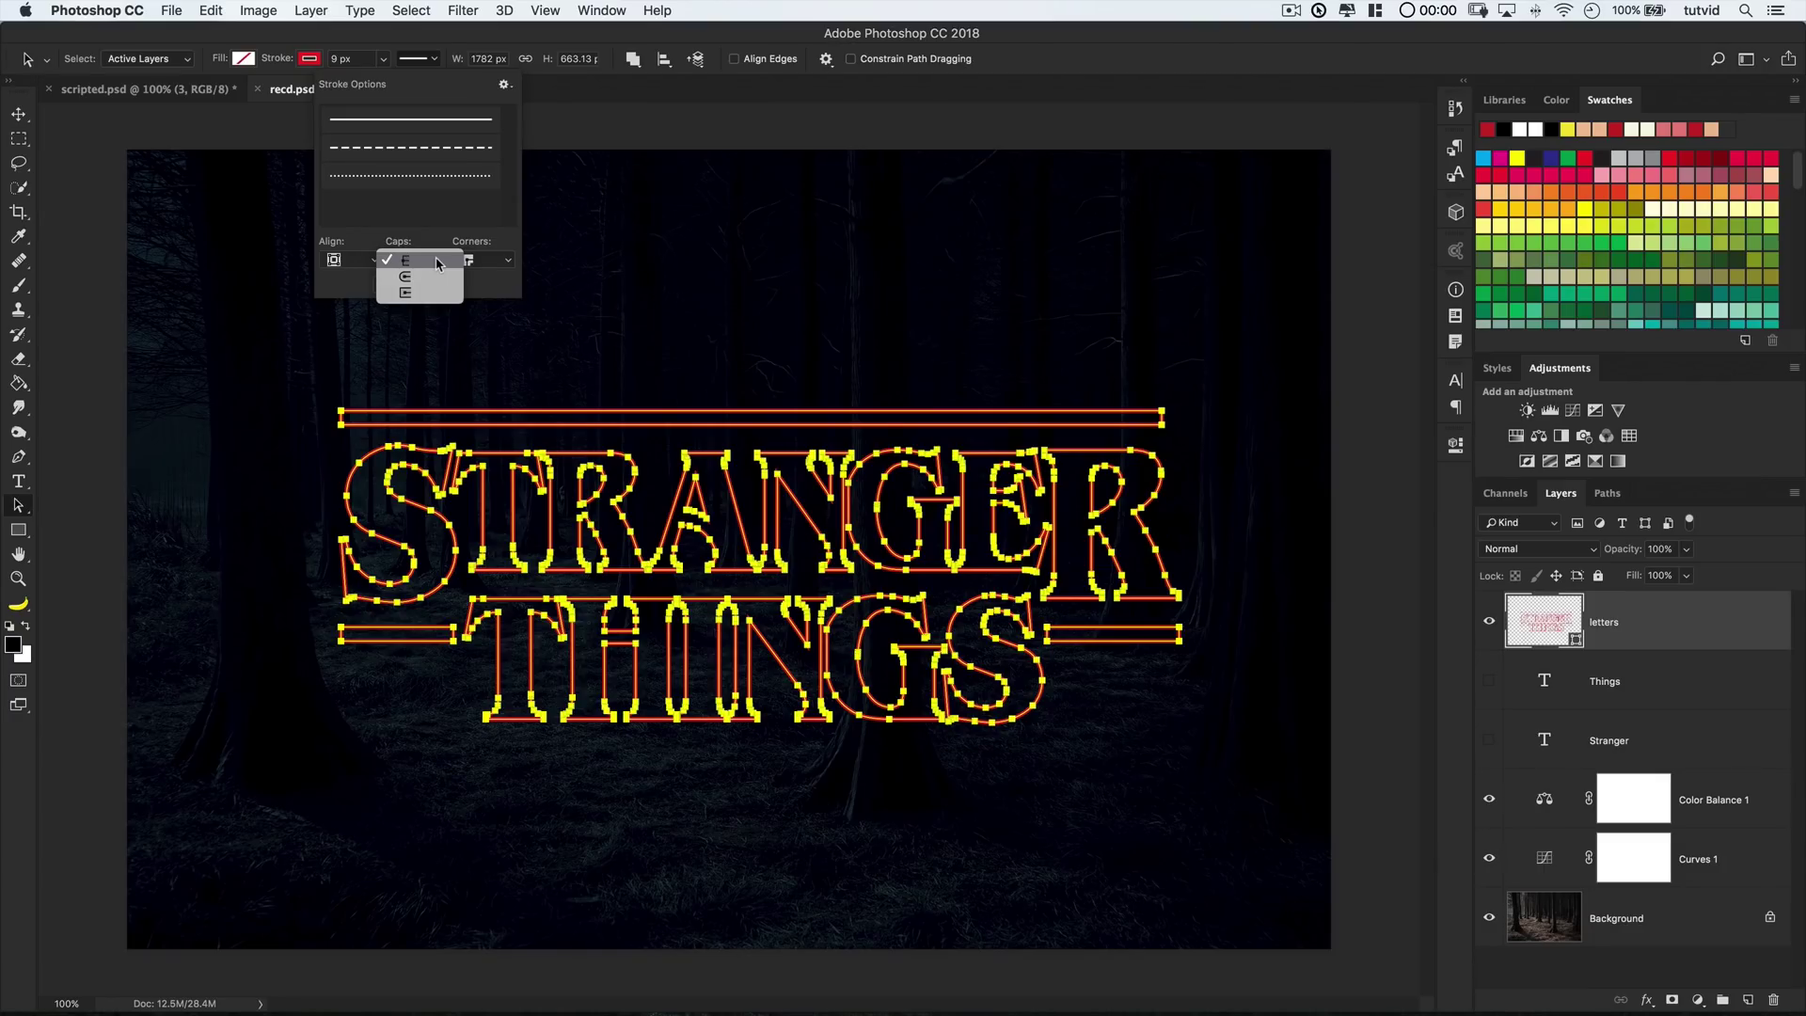
pyautogui.click(404, 277)
pyautogui.click(491, 261)
pyautogui.click(488, 279)
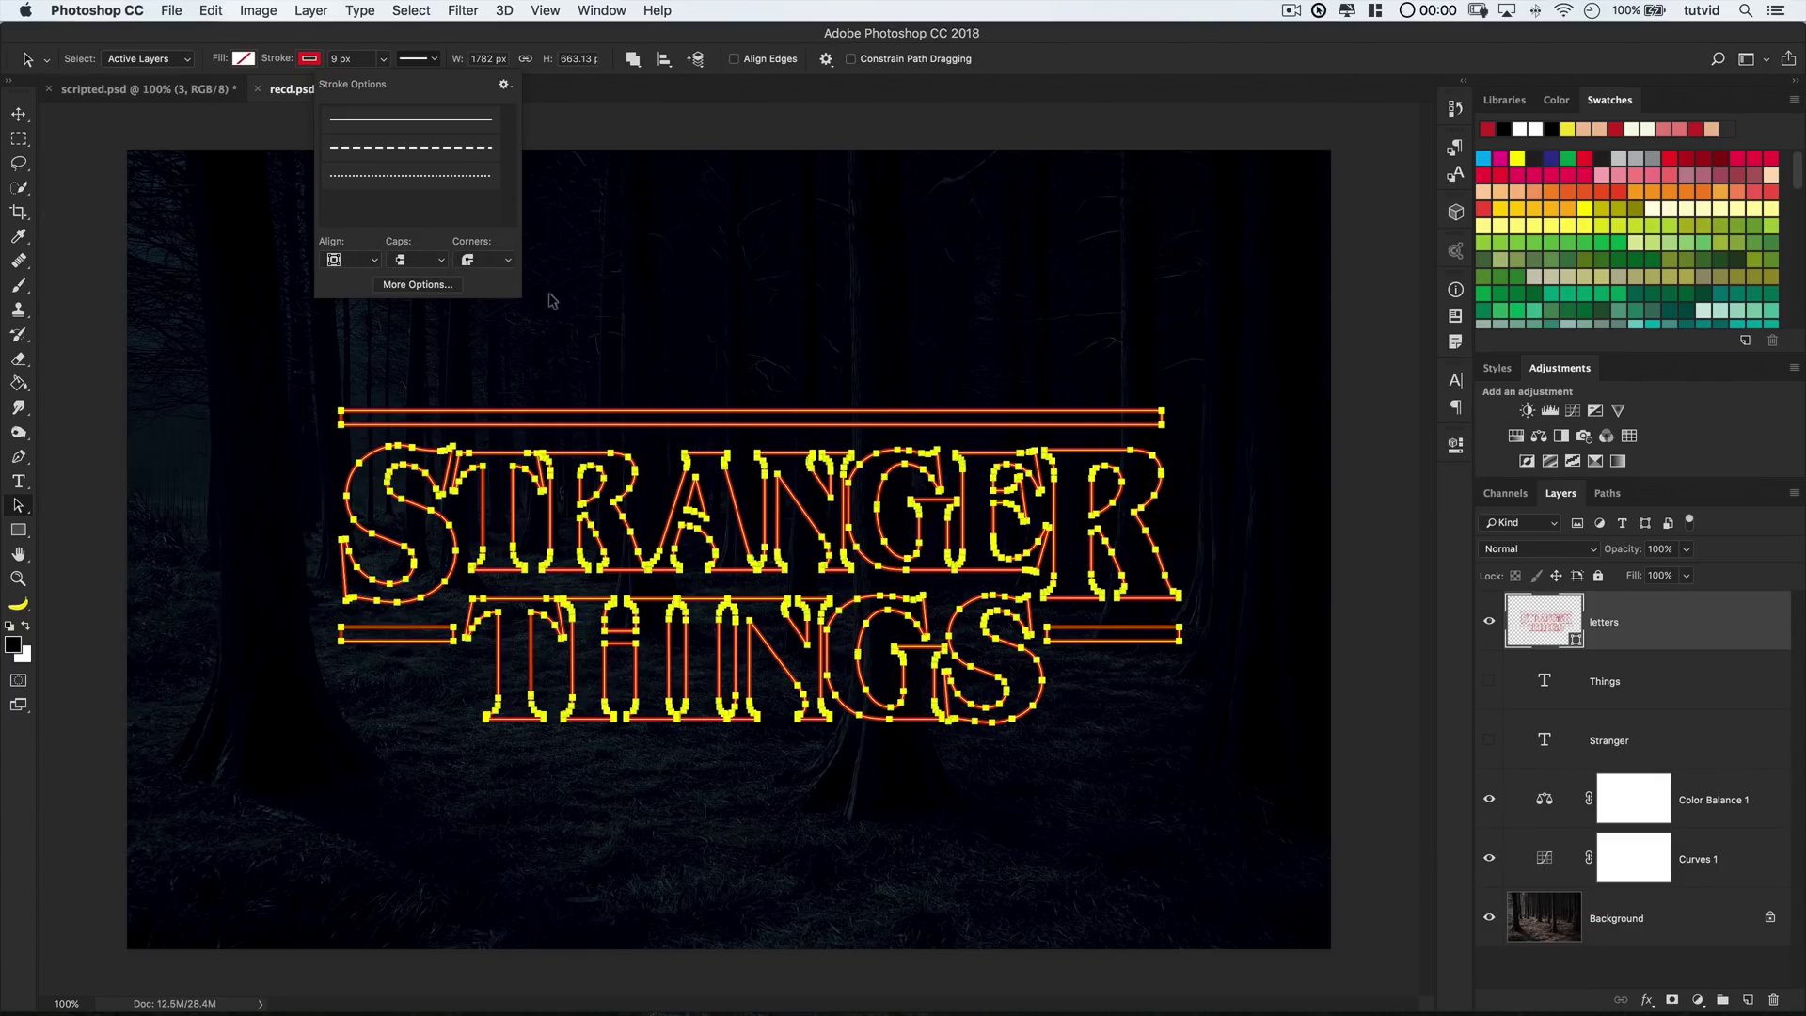
pyautogui.click(1204, 336)
# Hide the path anchors, duplicate the letters layer, and give the middle copy 0% fill
pyautogui.click(1653, 621)
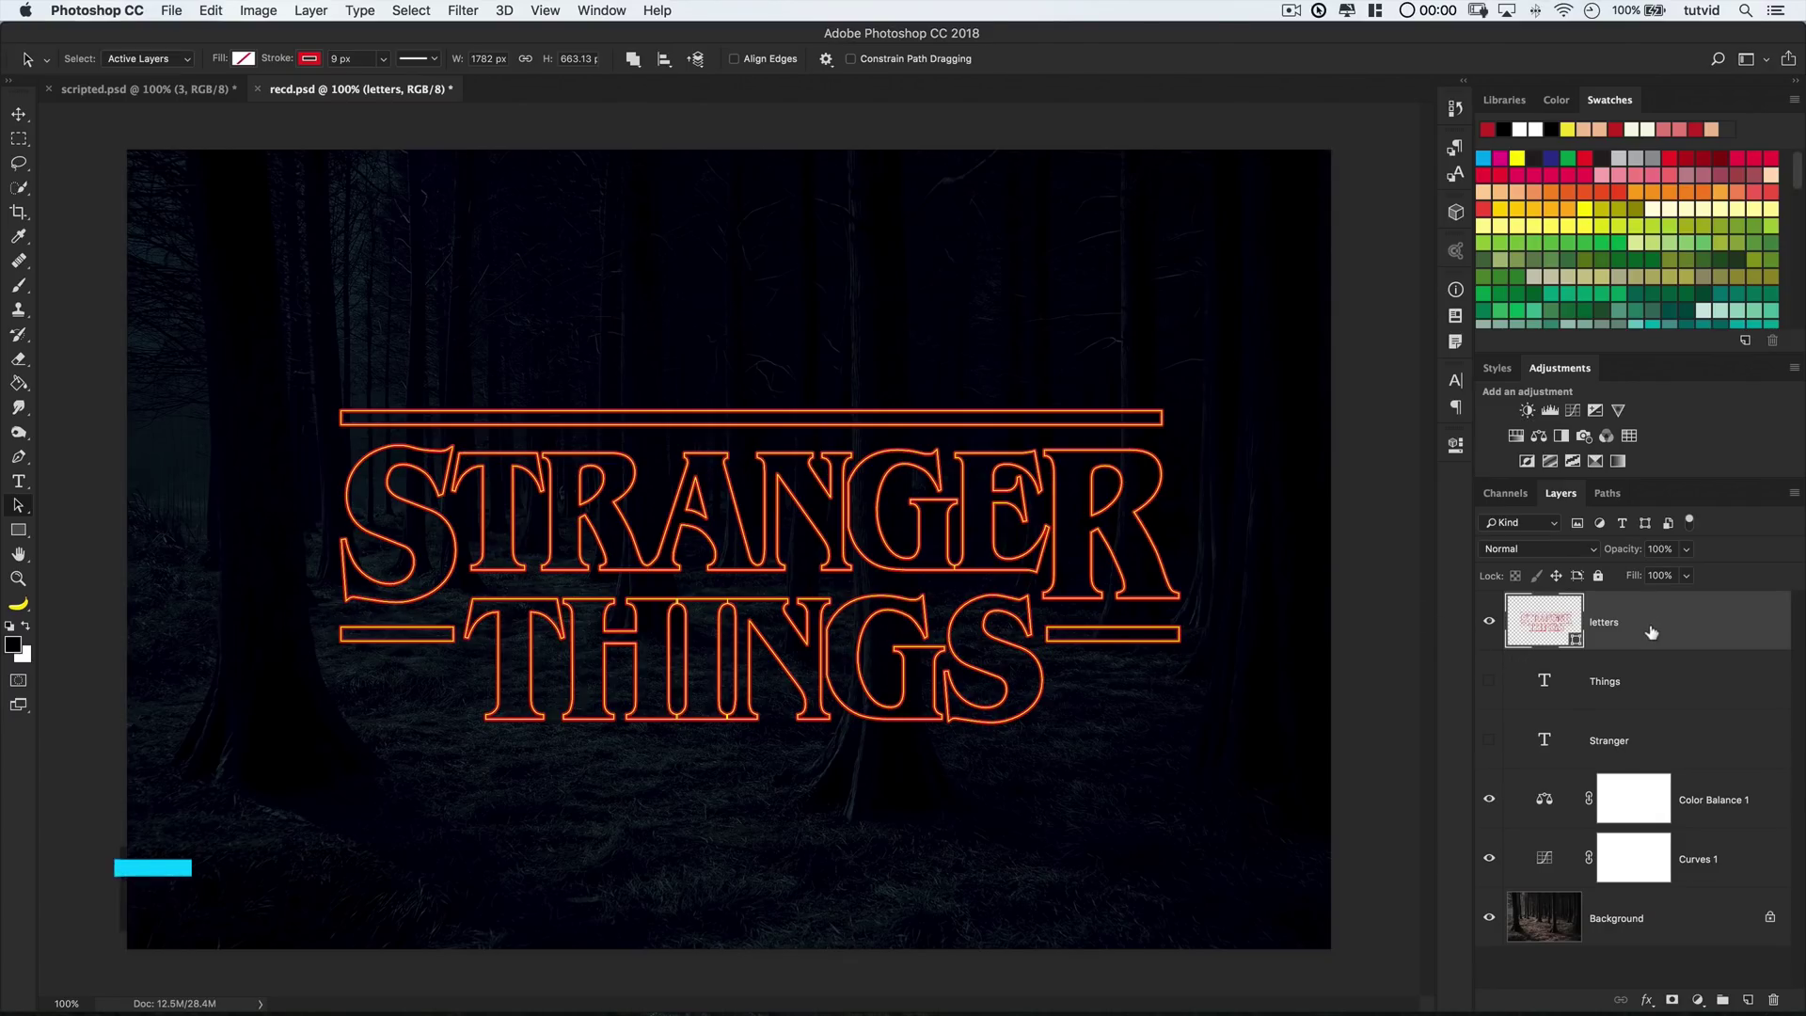
pyautogui.hotkey('ctrl', 'j')
pyautogui.hotkey('ctrl', 'j')
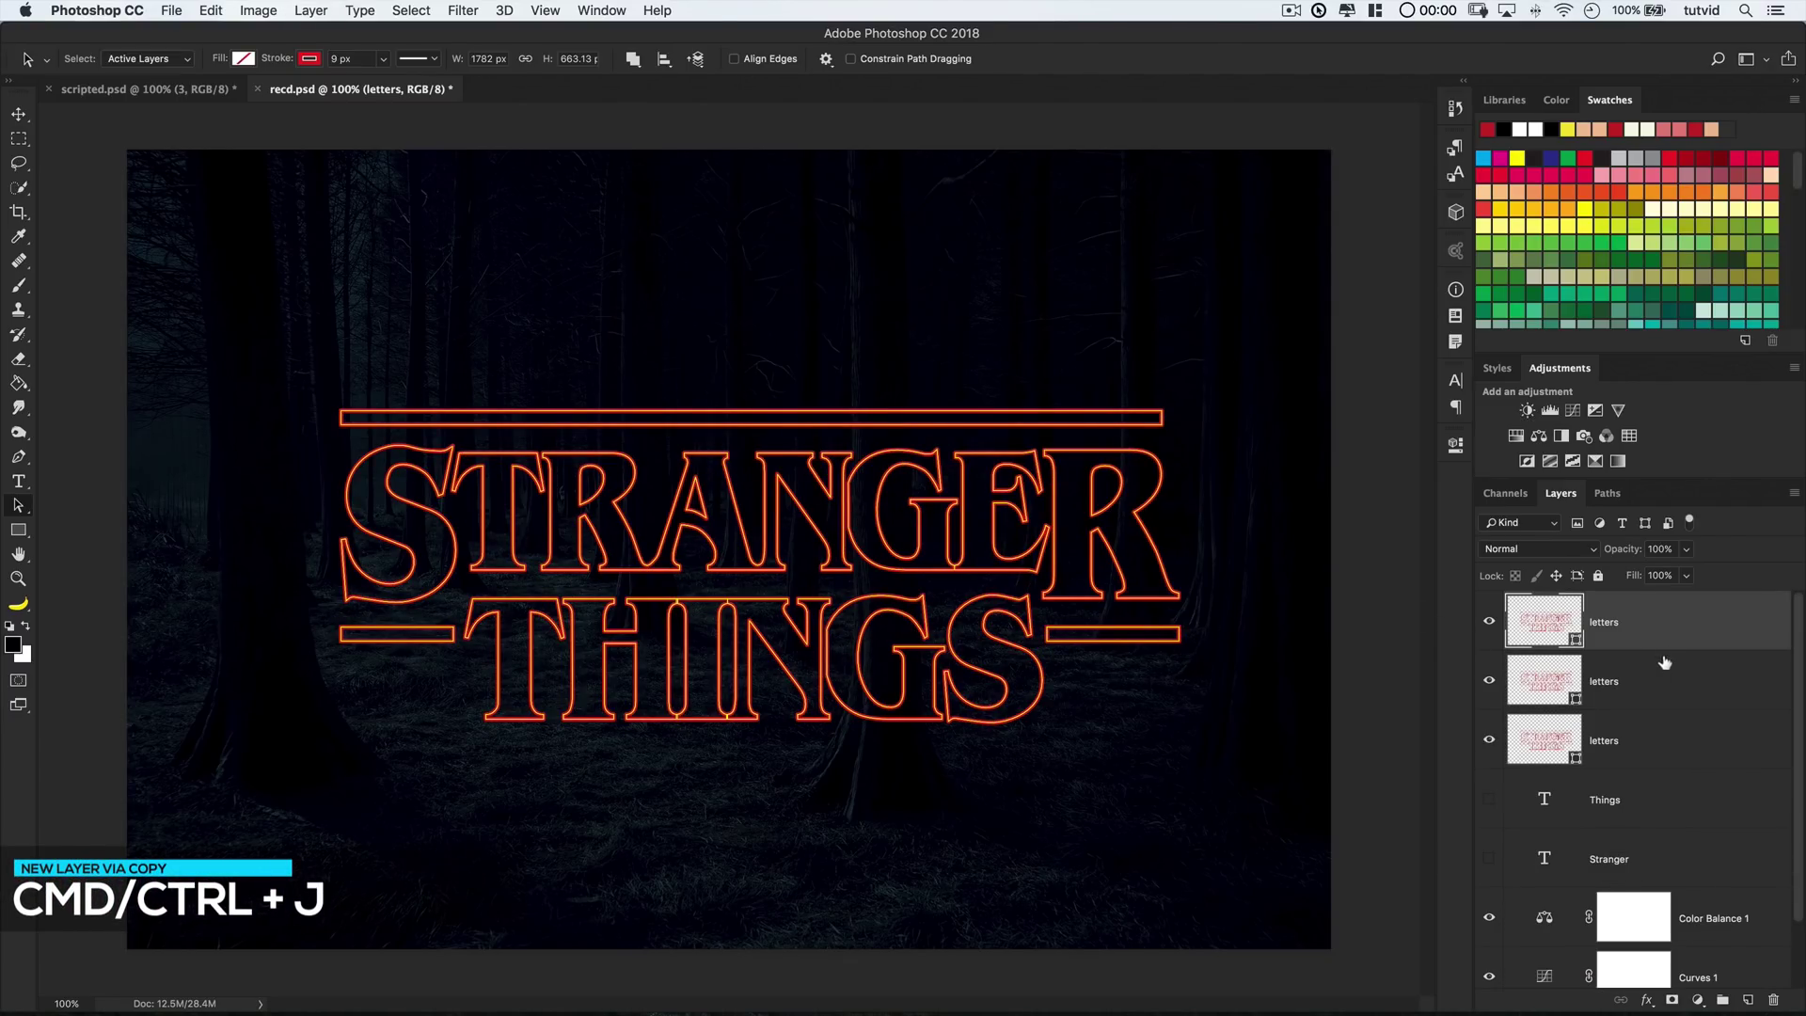
pyautogui.click(1657, 681)
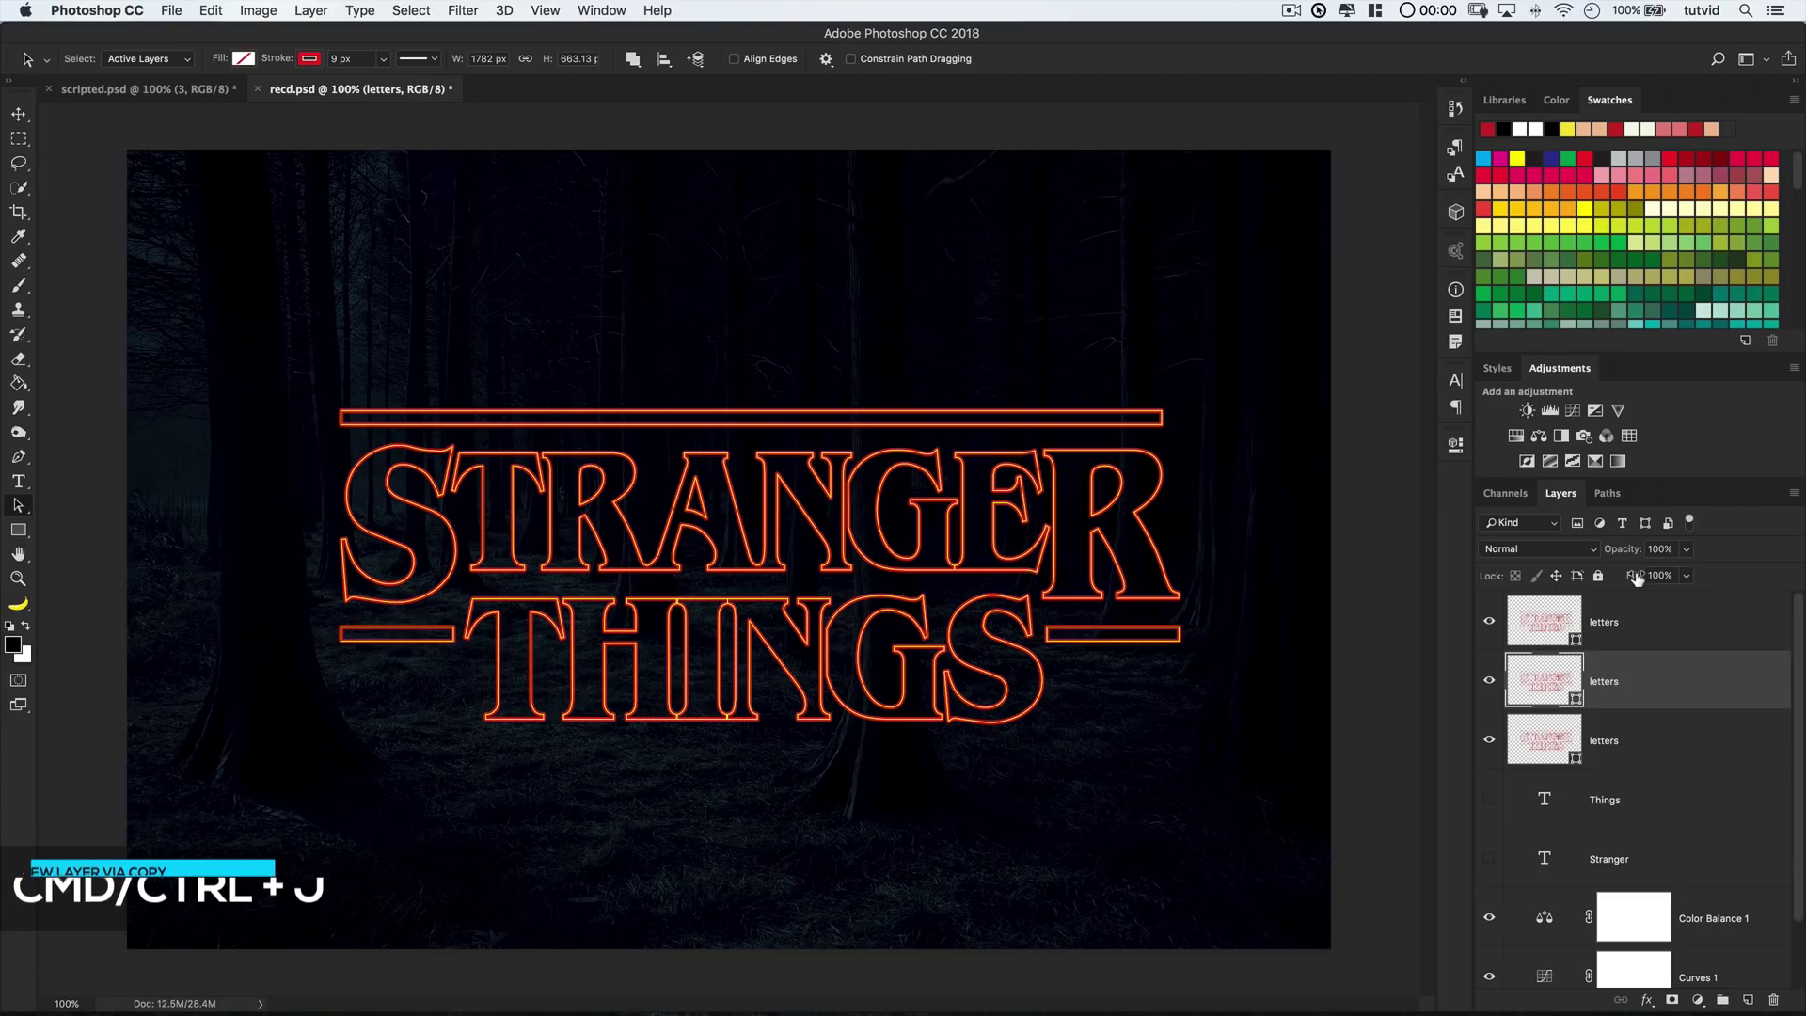
pyautogui.hotkey('shift', '0')
pyautogui.click(1644, 734)
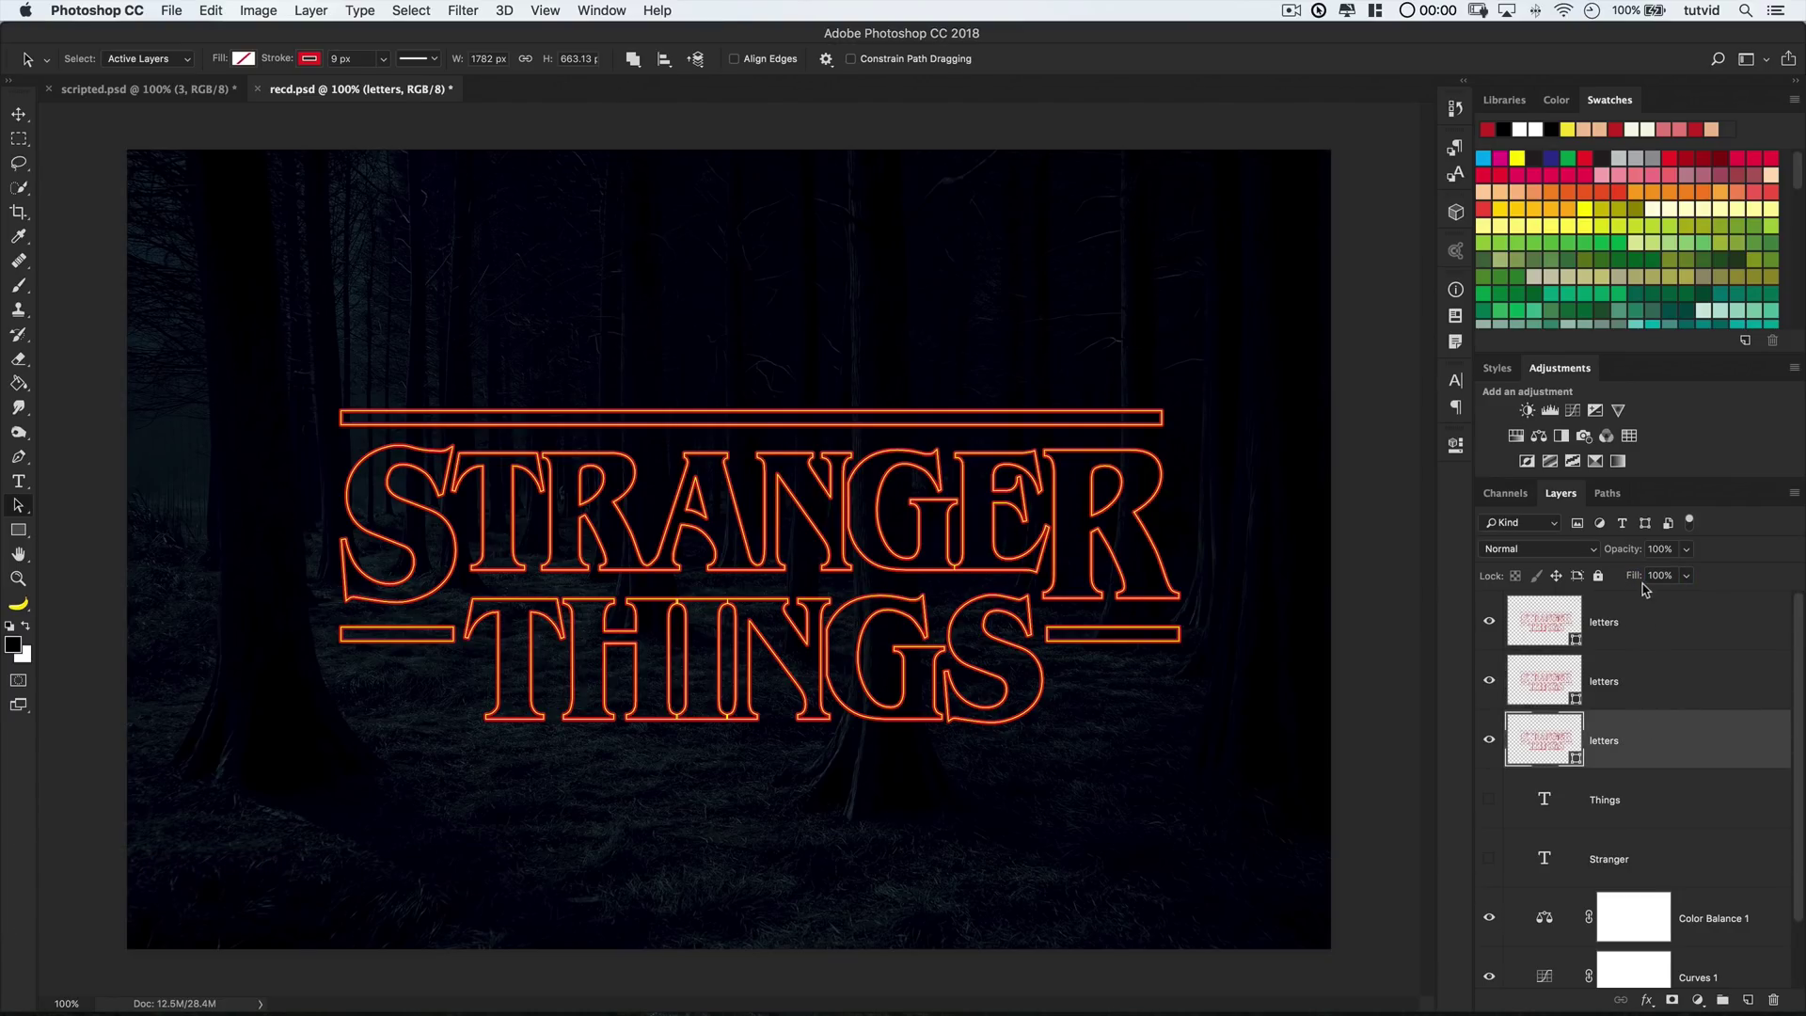
pyautogui.click(1659, 691)
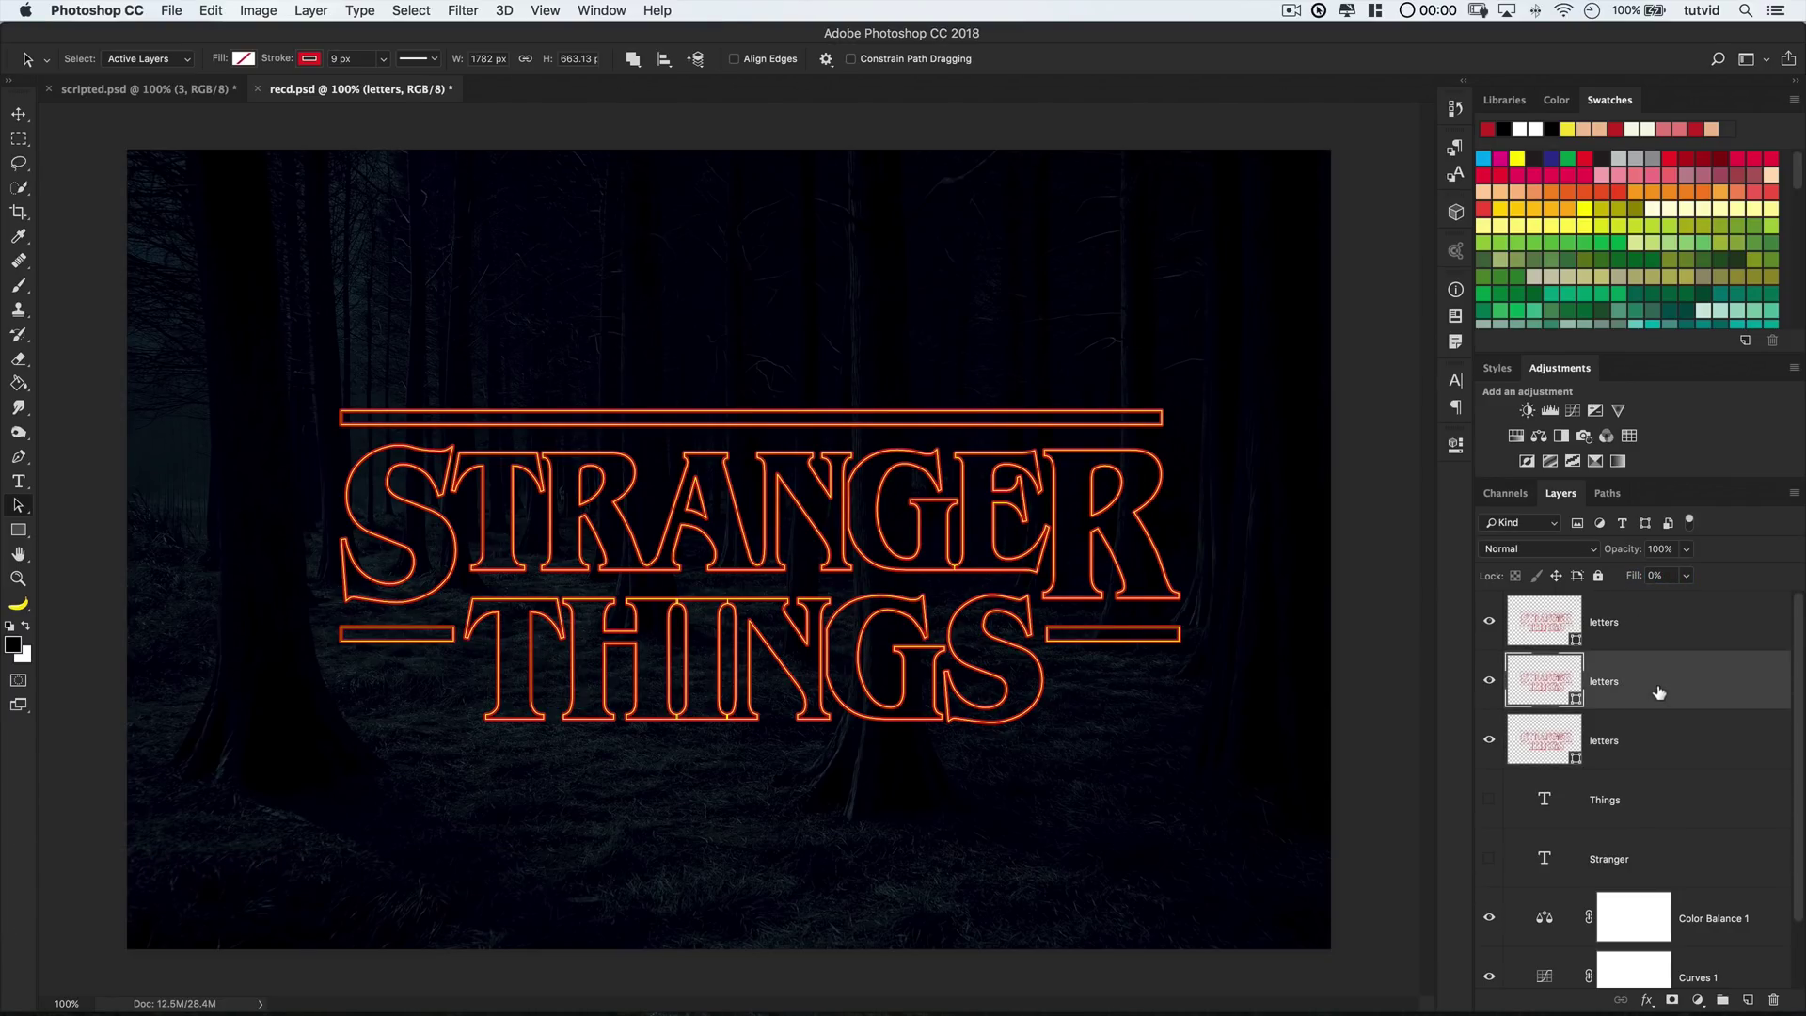
pyautogui.click(310, 10)
pyautogui.moveTo(339, 197)
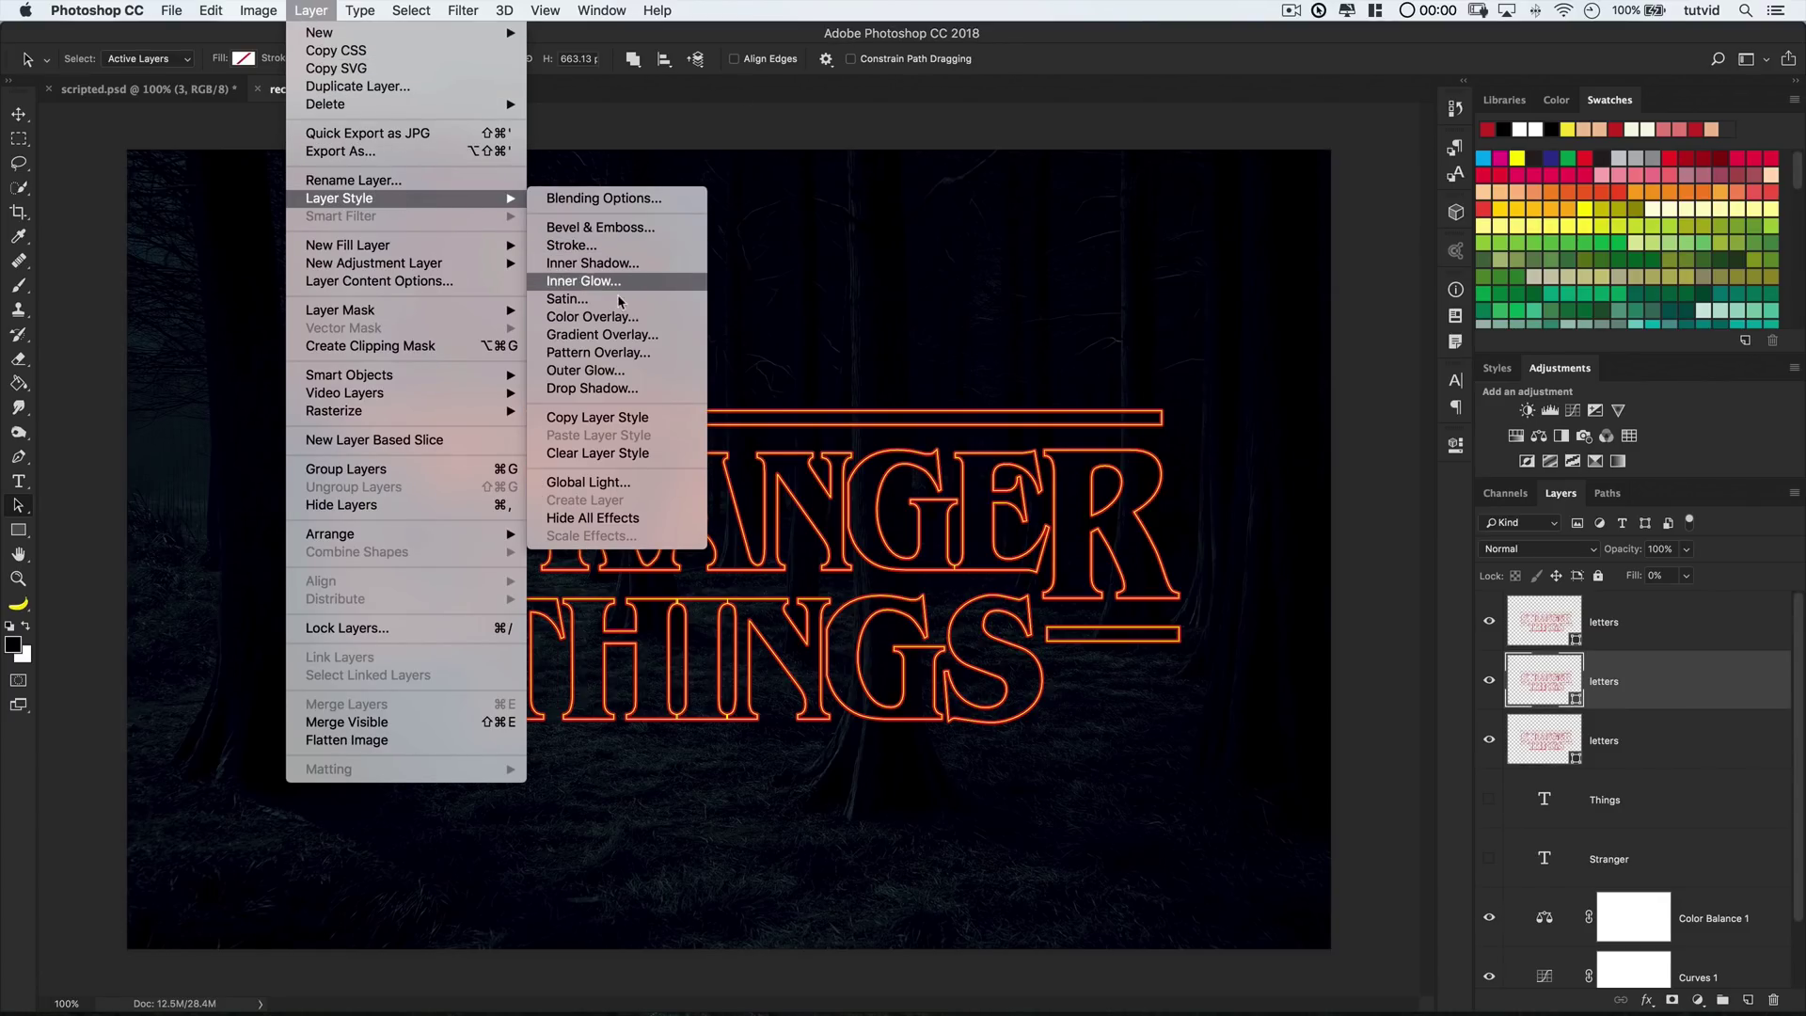
# Add a dark red outer glow to the middle letters copy: Normal blending, 100% opacity, 10 px size
pyautogui.click(622, 374)
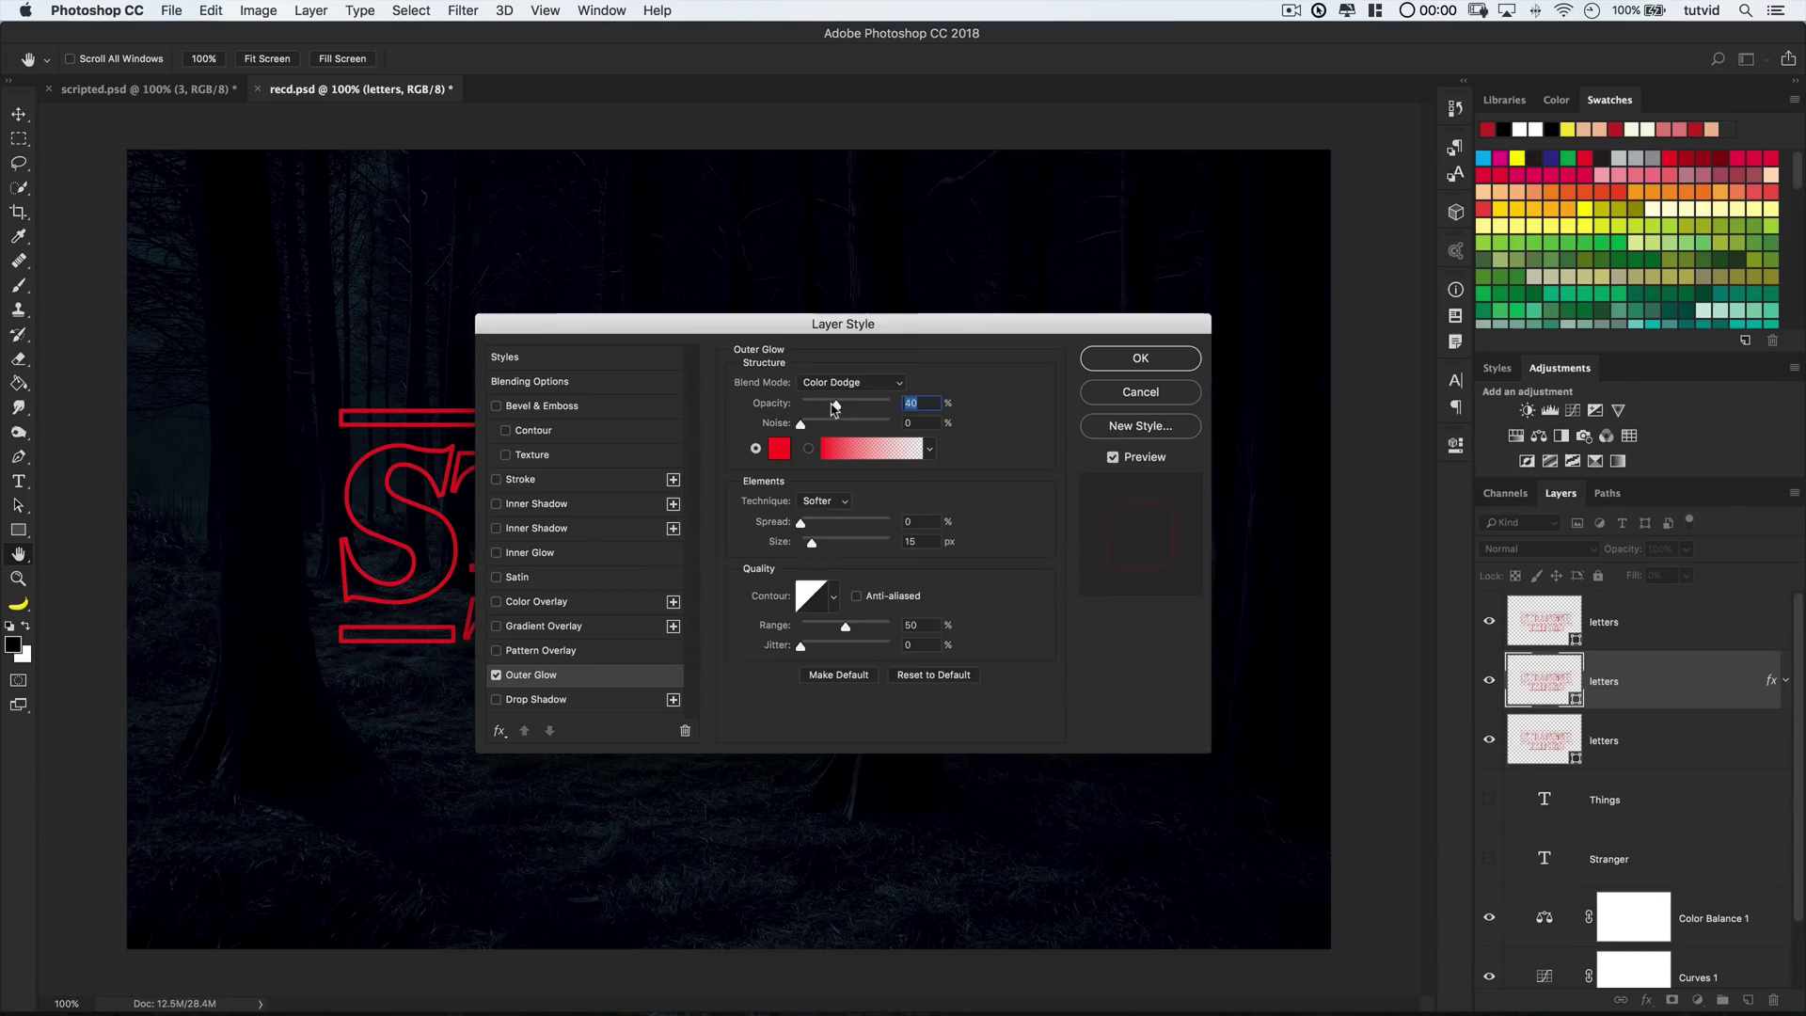
pyautogui.click(851, 382)
pyautogui.click(834, 244)
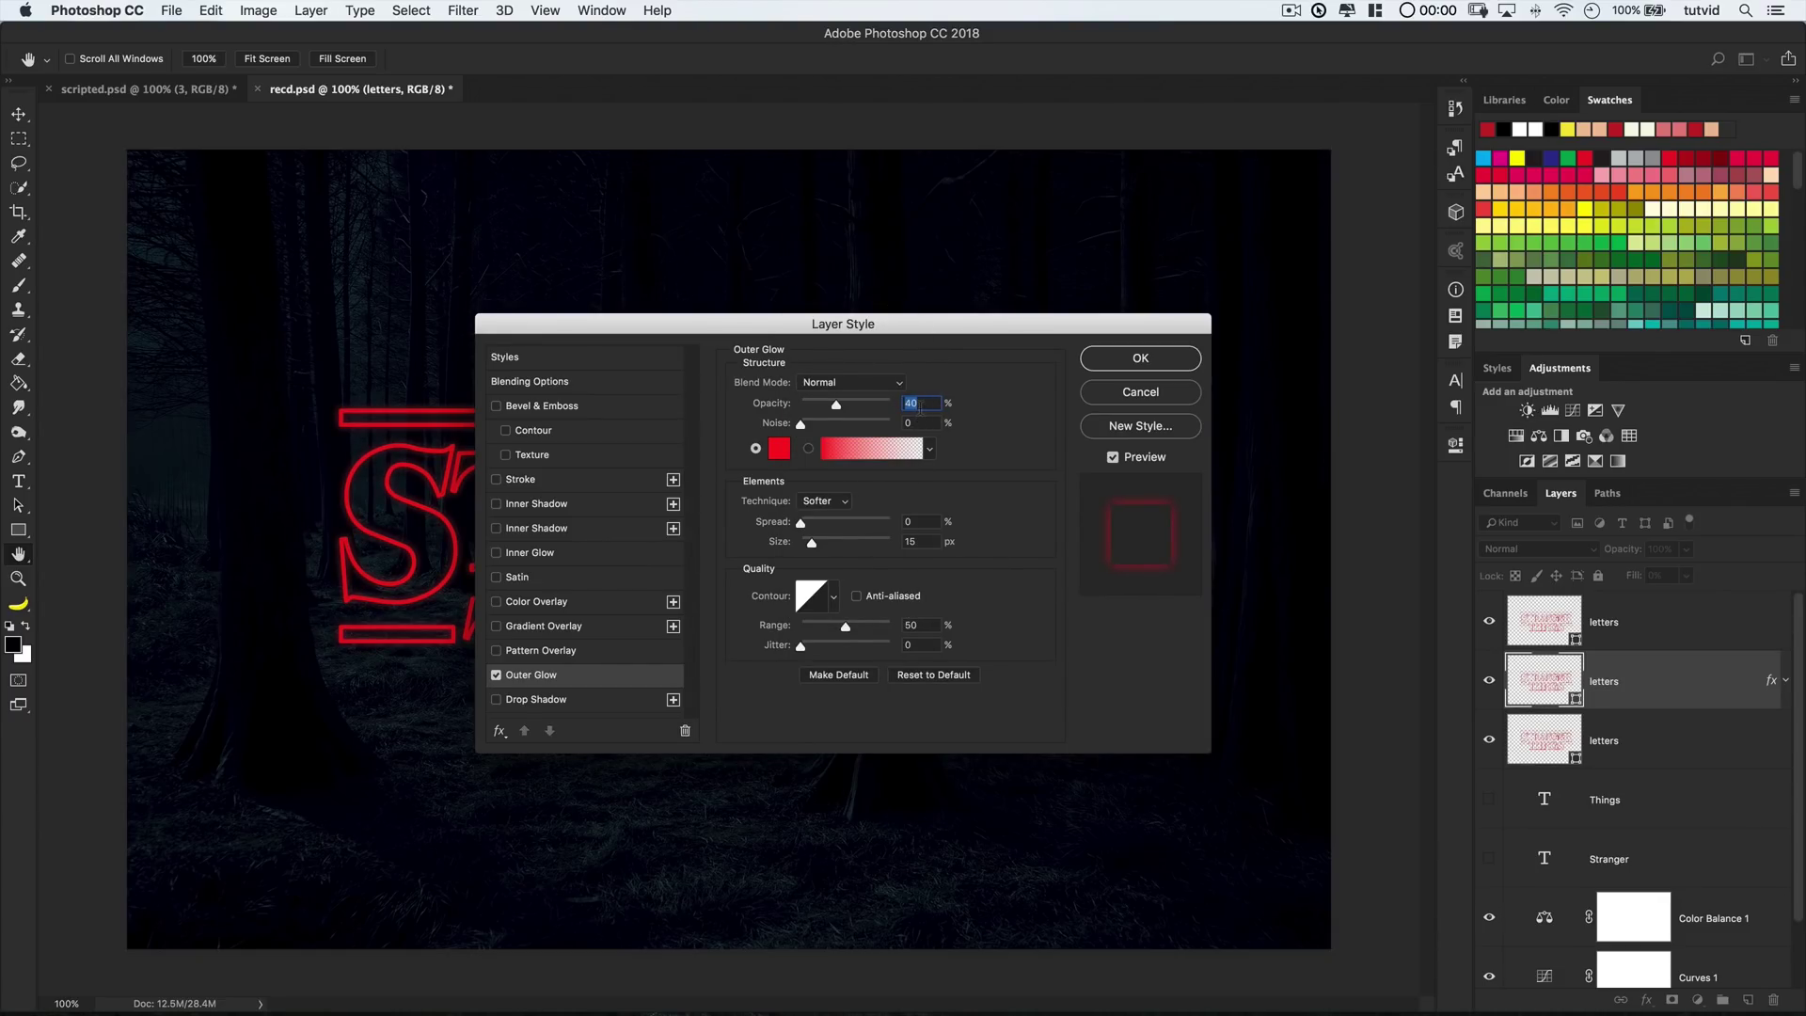
pyautogui.write('100')
pyautogui.click(779, 449)
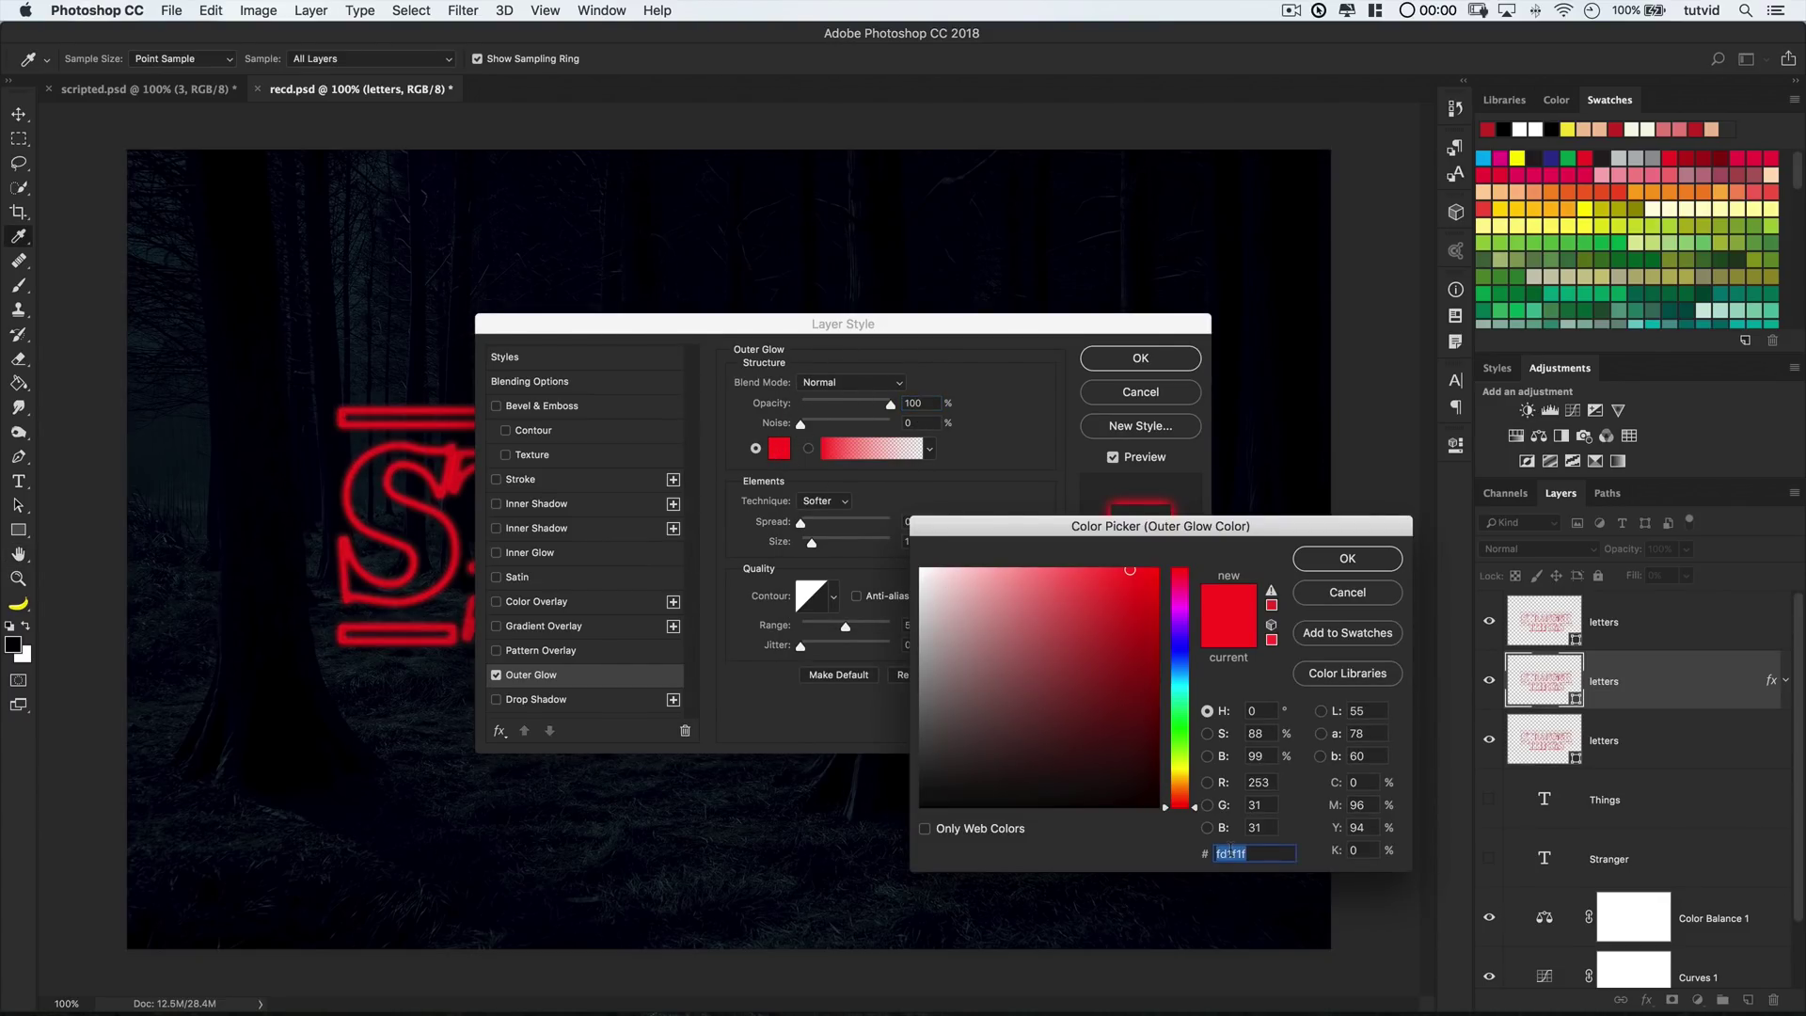
pyautogui.write('ad0000')
pyautogui.click(1347, 558)
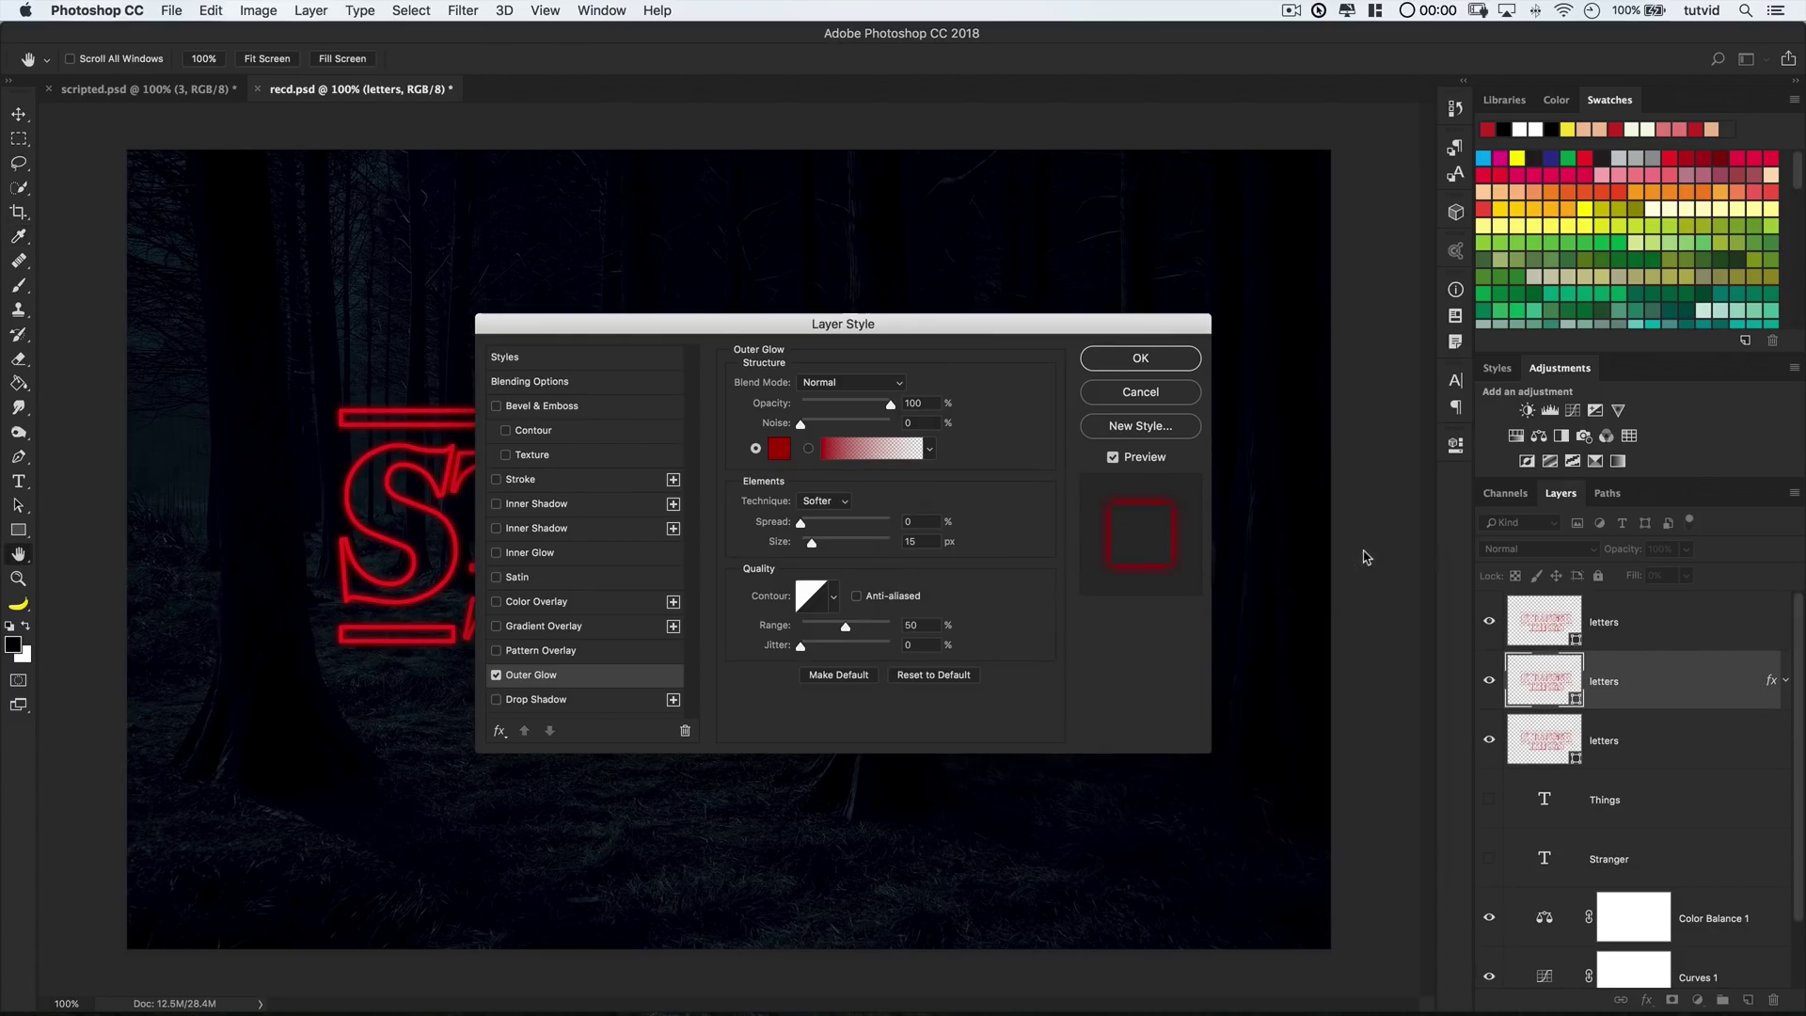
pyautogui.write('10')
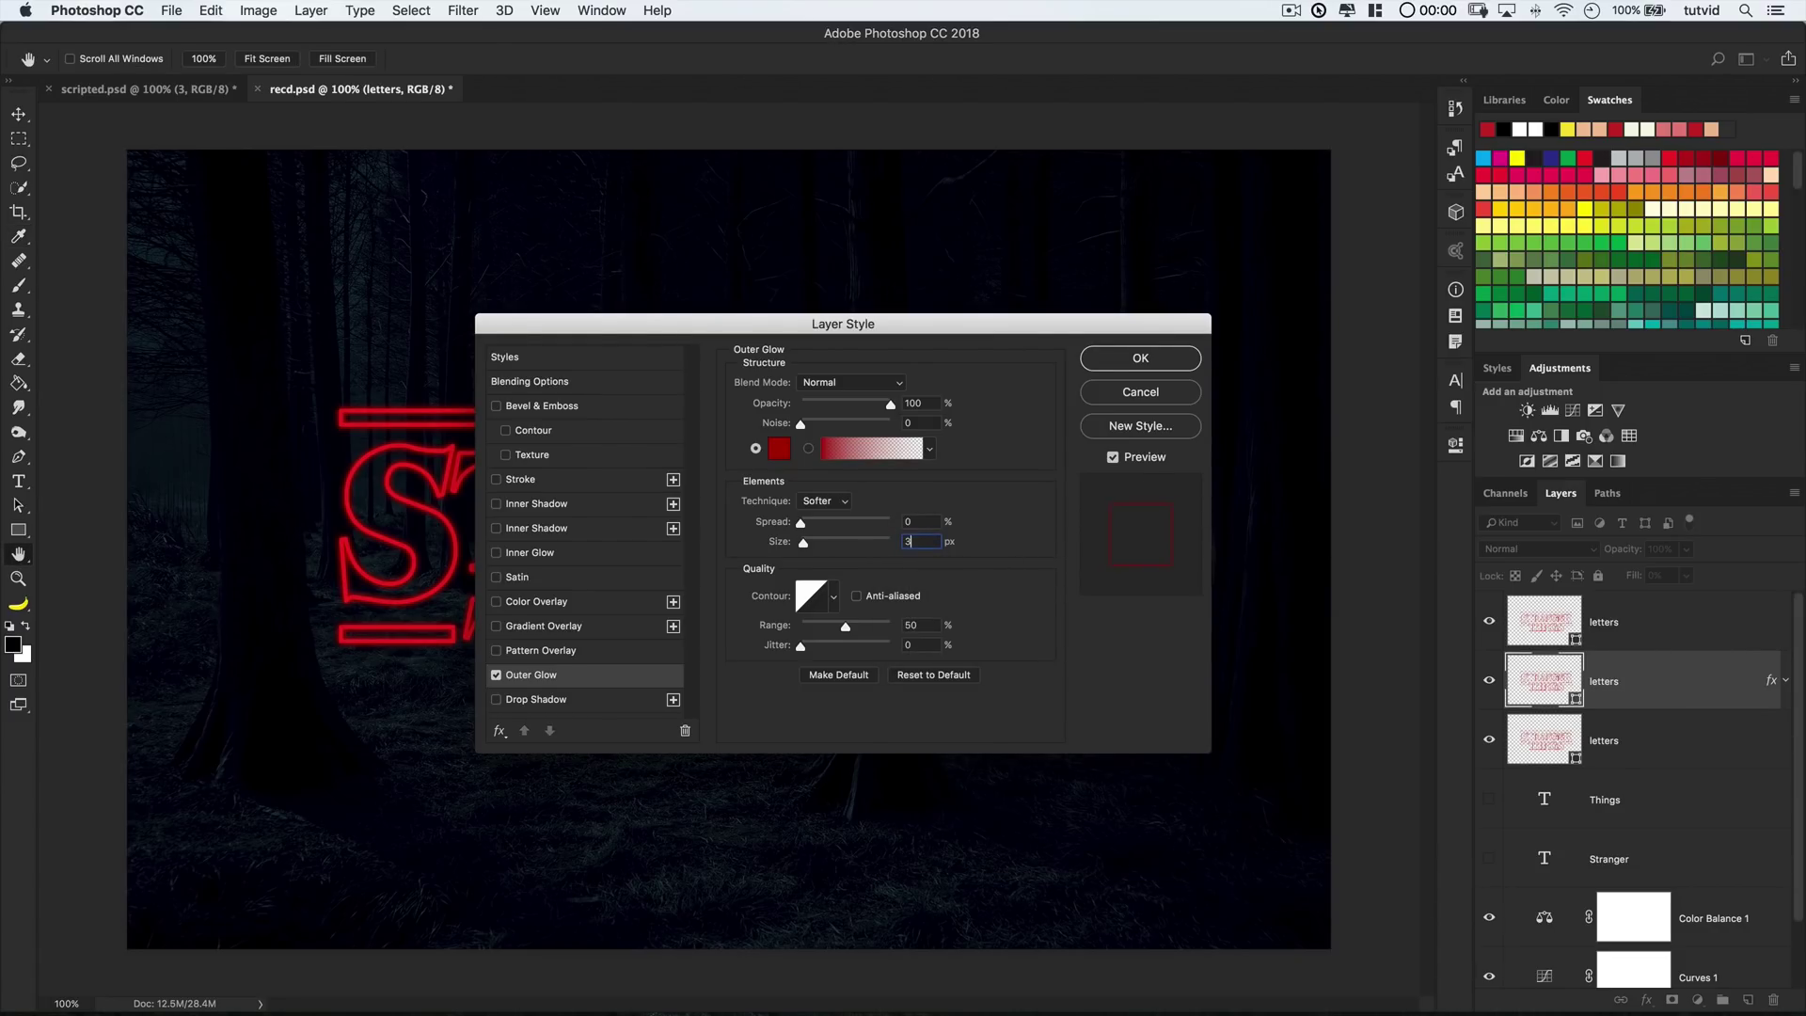
# Give the bottom letters copy a #c4002a outer glow: 50% opacity, 10% spread, 35 px size
pyautogui.click(1139, 357)
pyautogui.doubleClick(1685, 745)
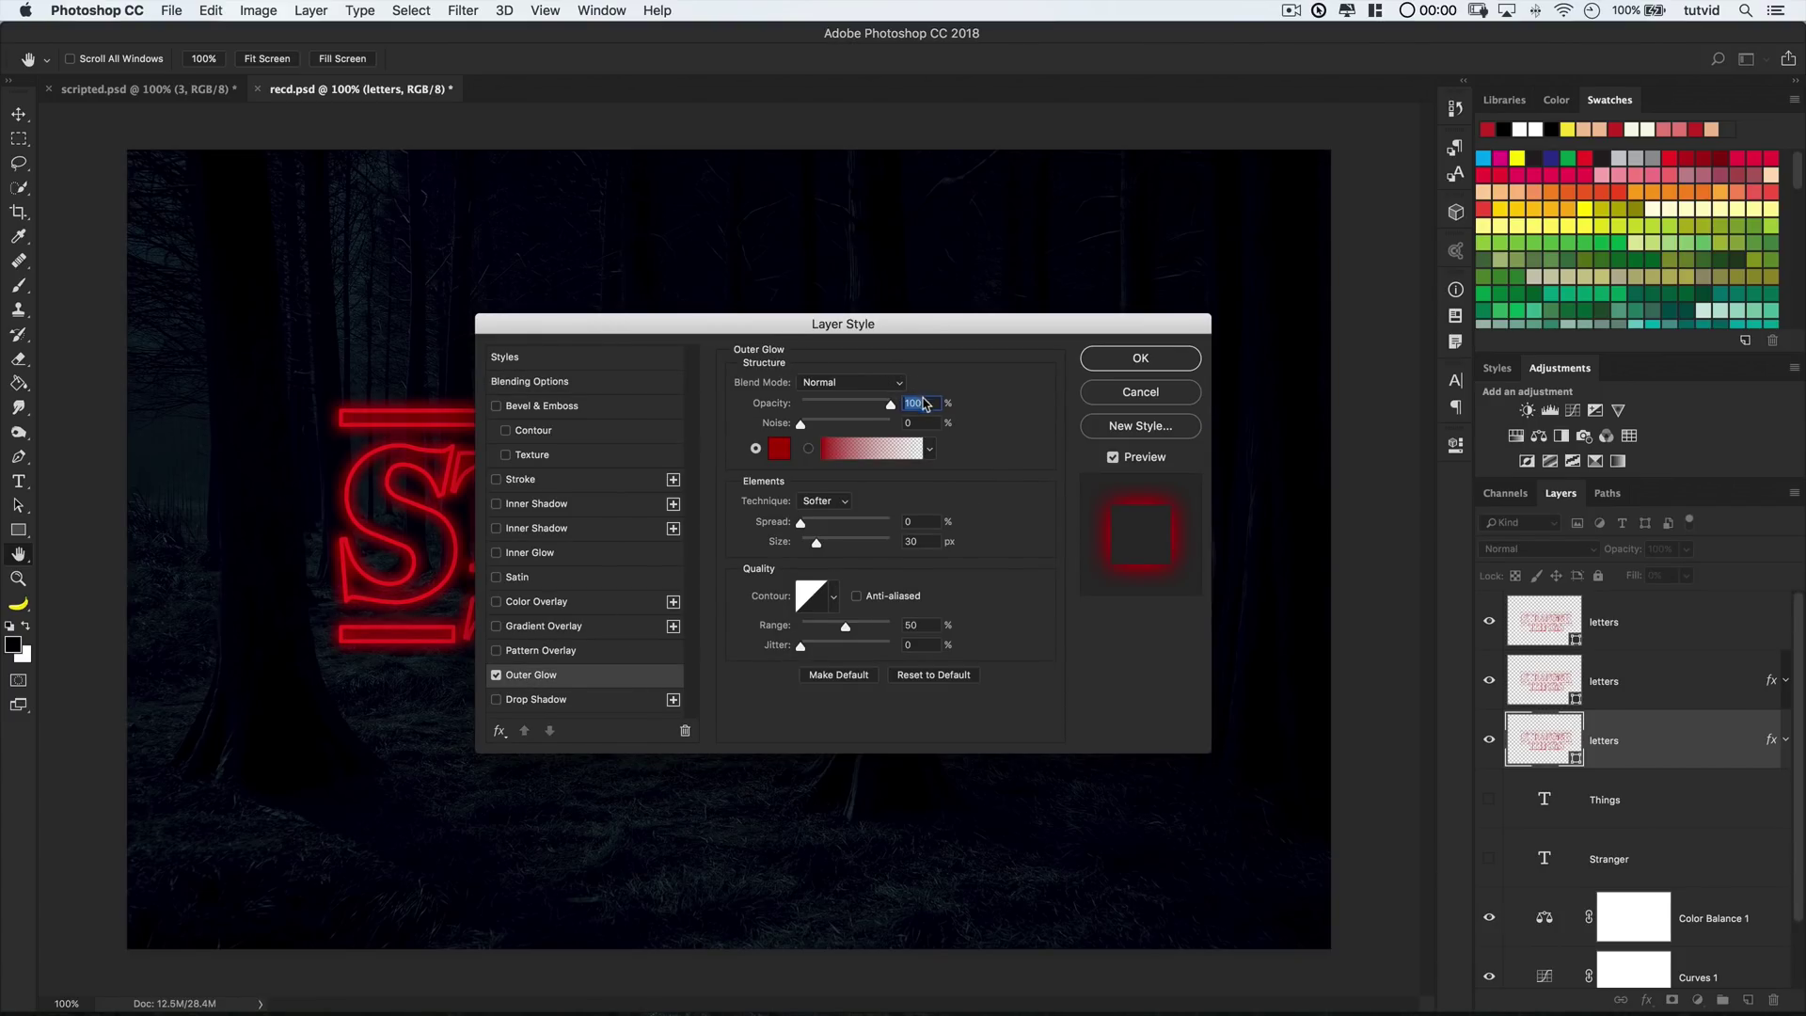
pyautogui.write('50')
pyautogui.click(784, 450)
pyautogui.doubleClick(1237, 852)
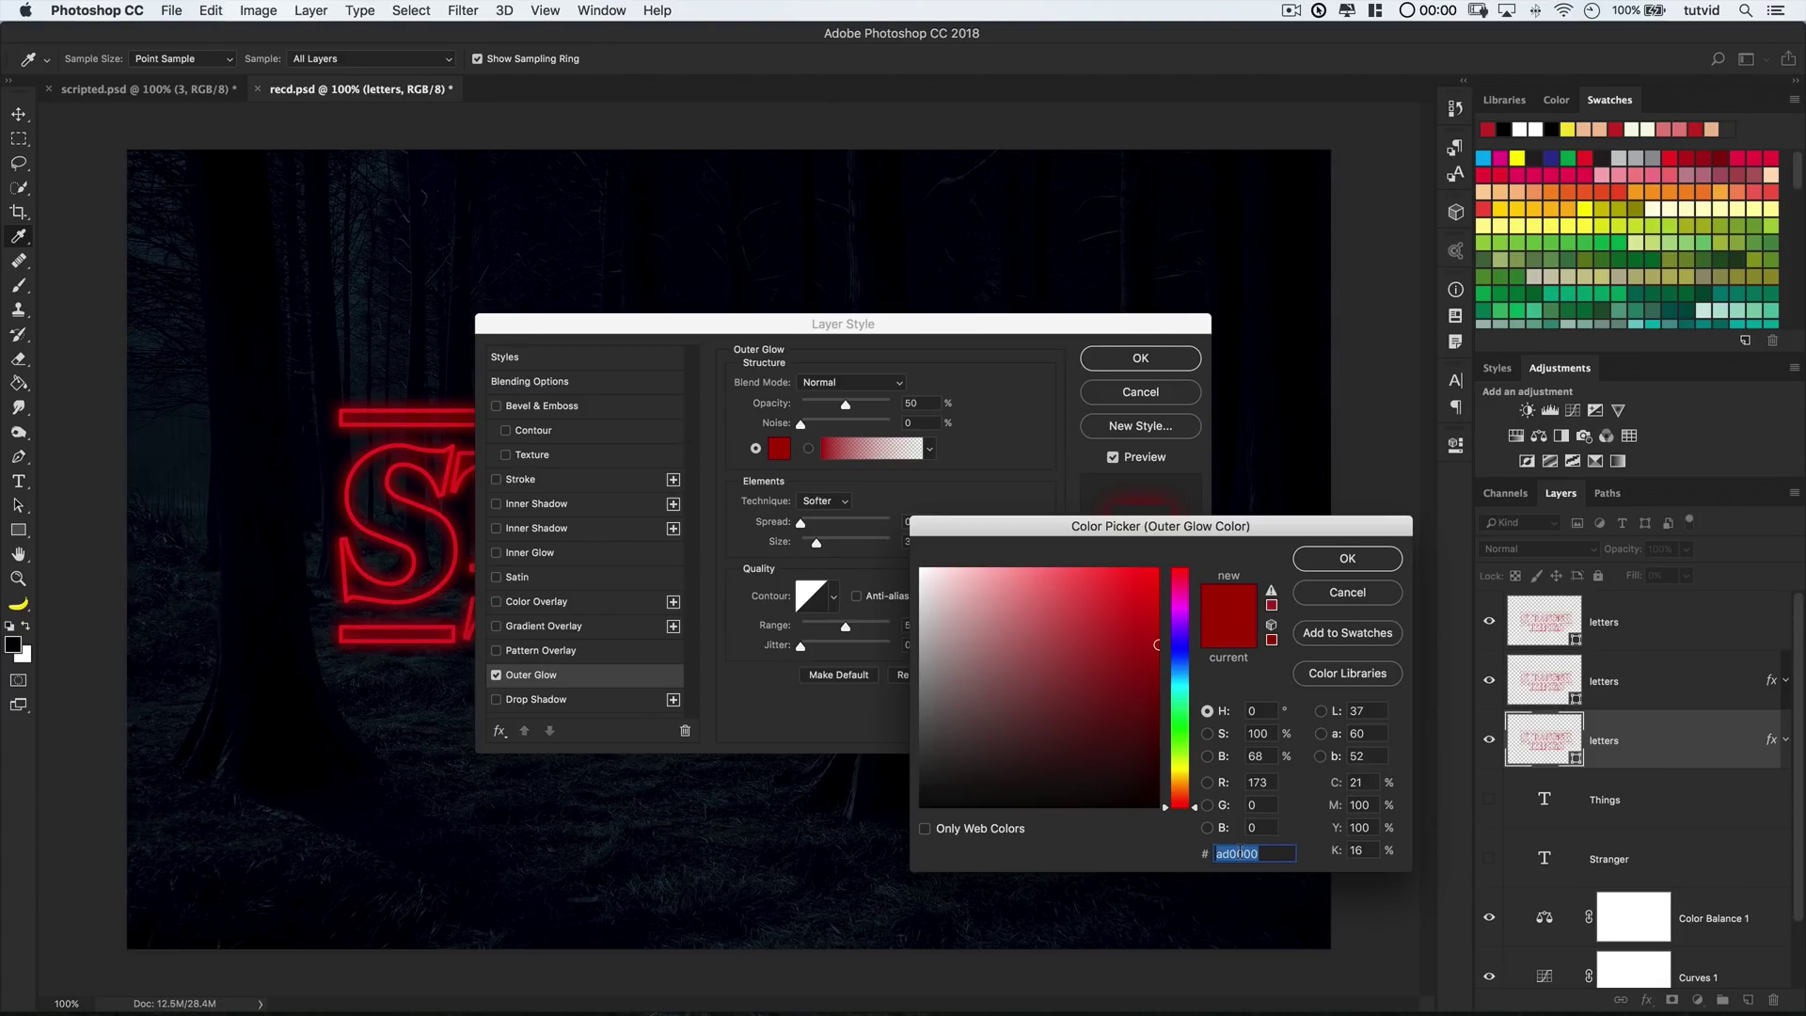
pyautogui.write('c4002a')
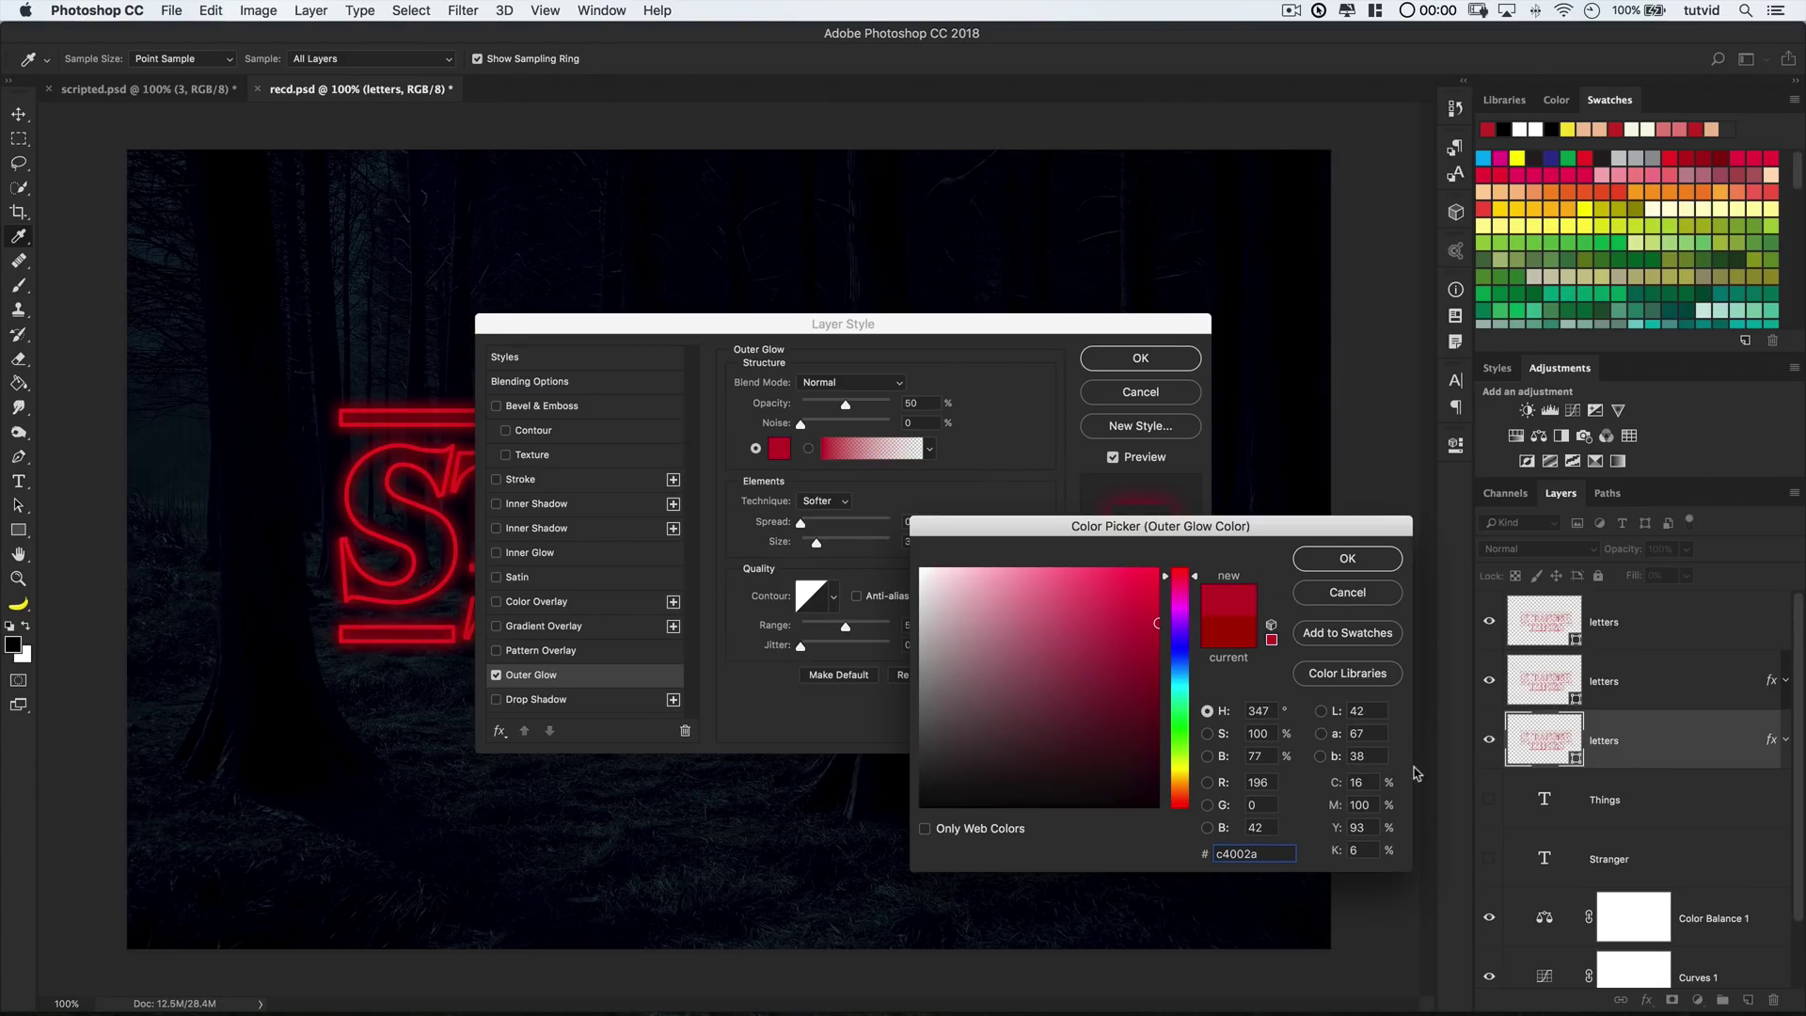
pyautogui.click(1344, 557)
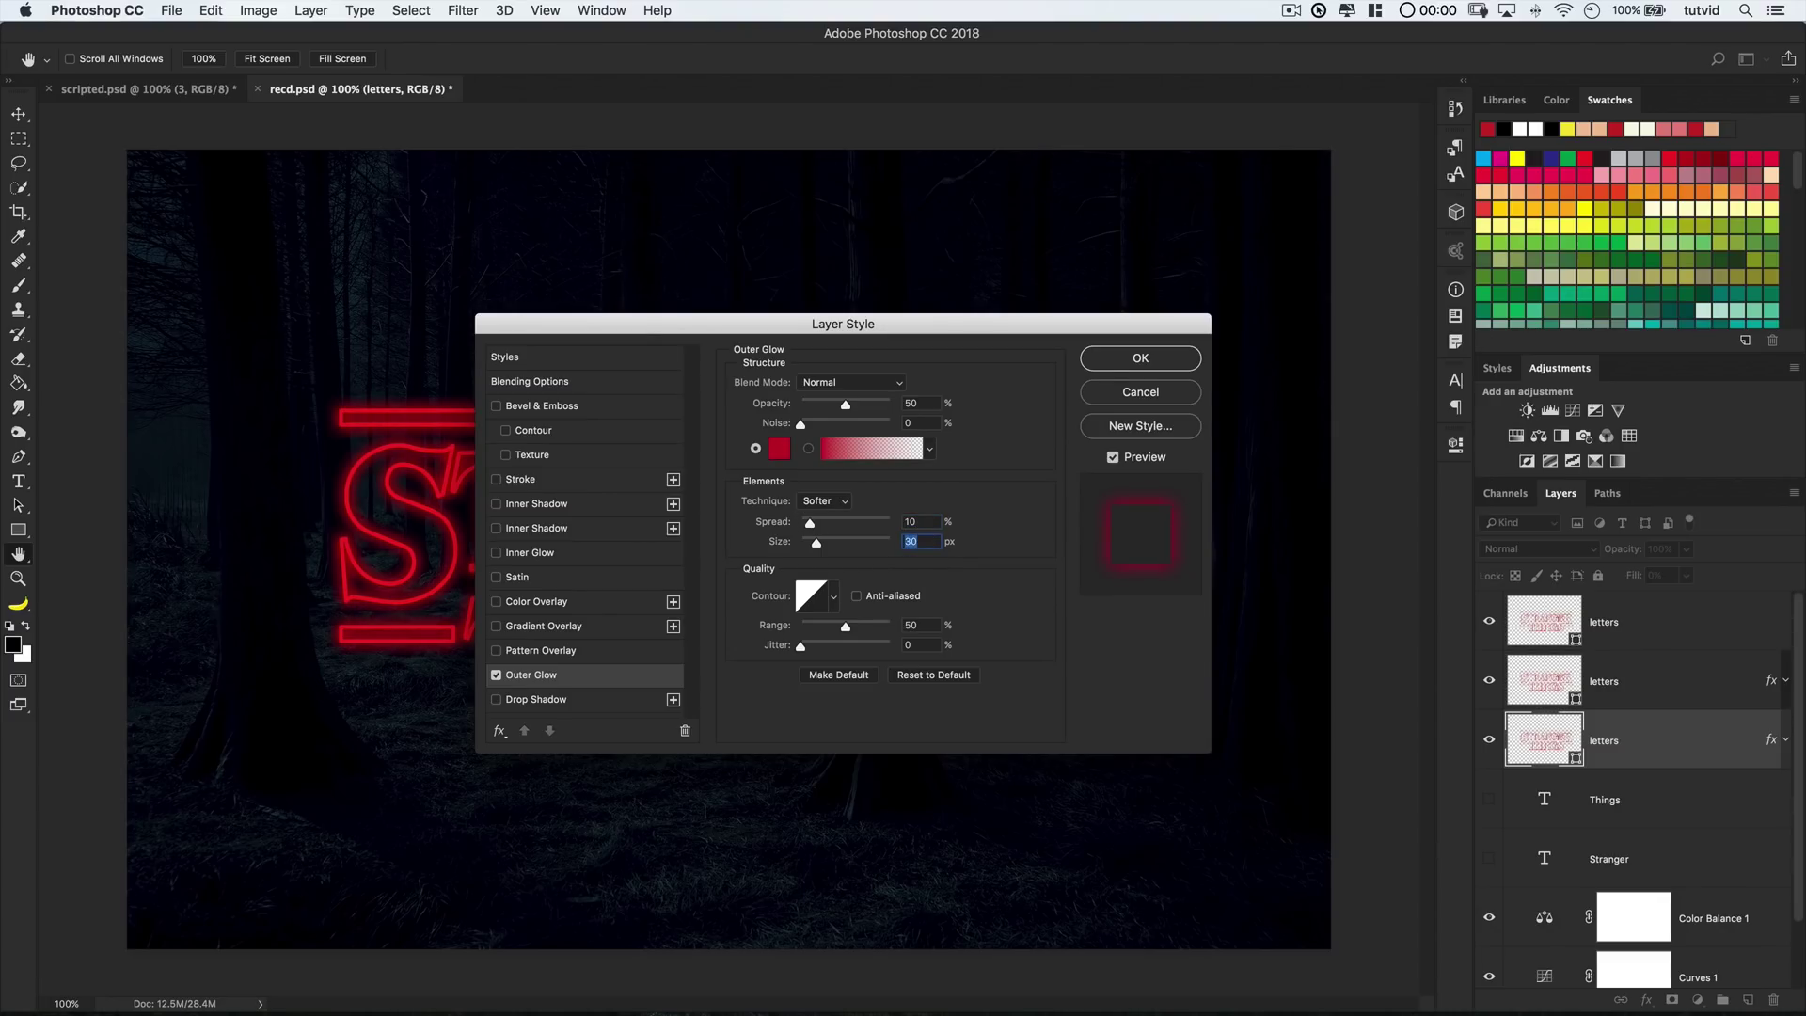
pyautogui.write('35')
pyautogui.press('Return')
pyautogui.click(1630, 794)
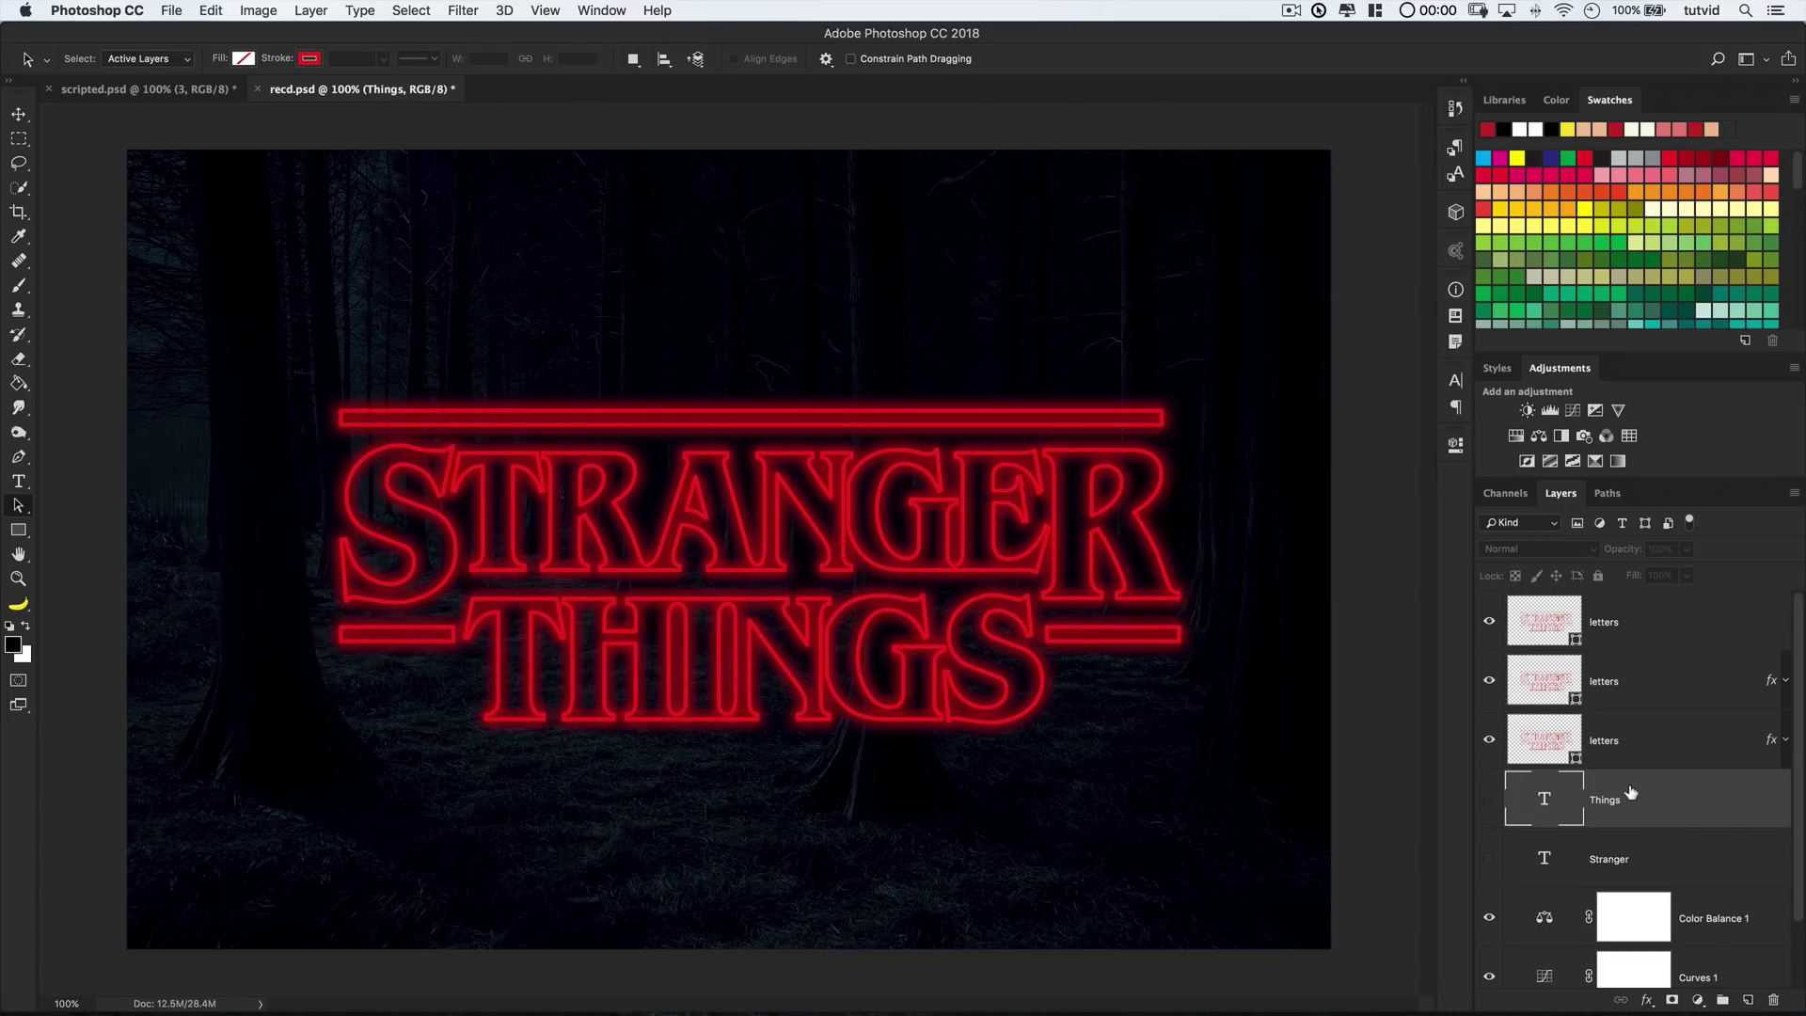
# Duplicate the top letters layer three times and hide the top three copies
pyautogui.click(1649, 623)
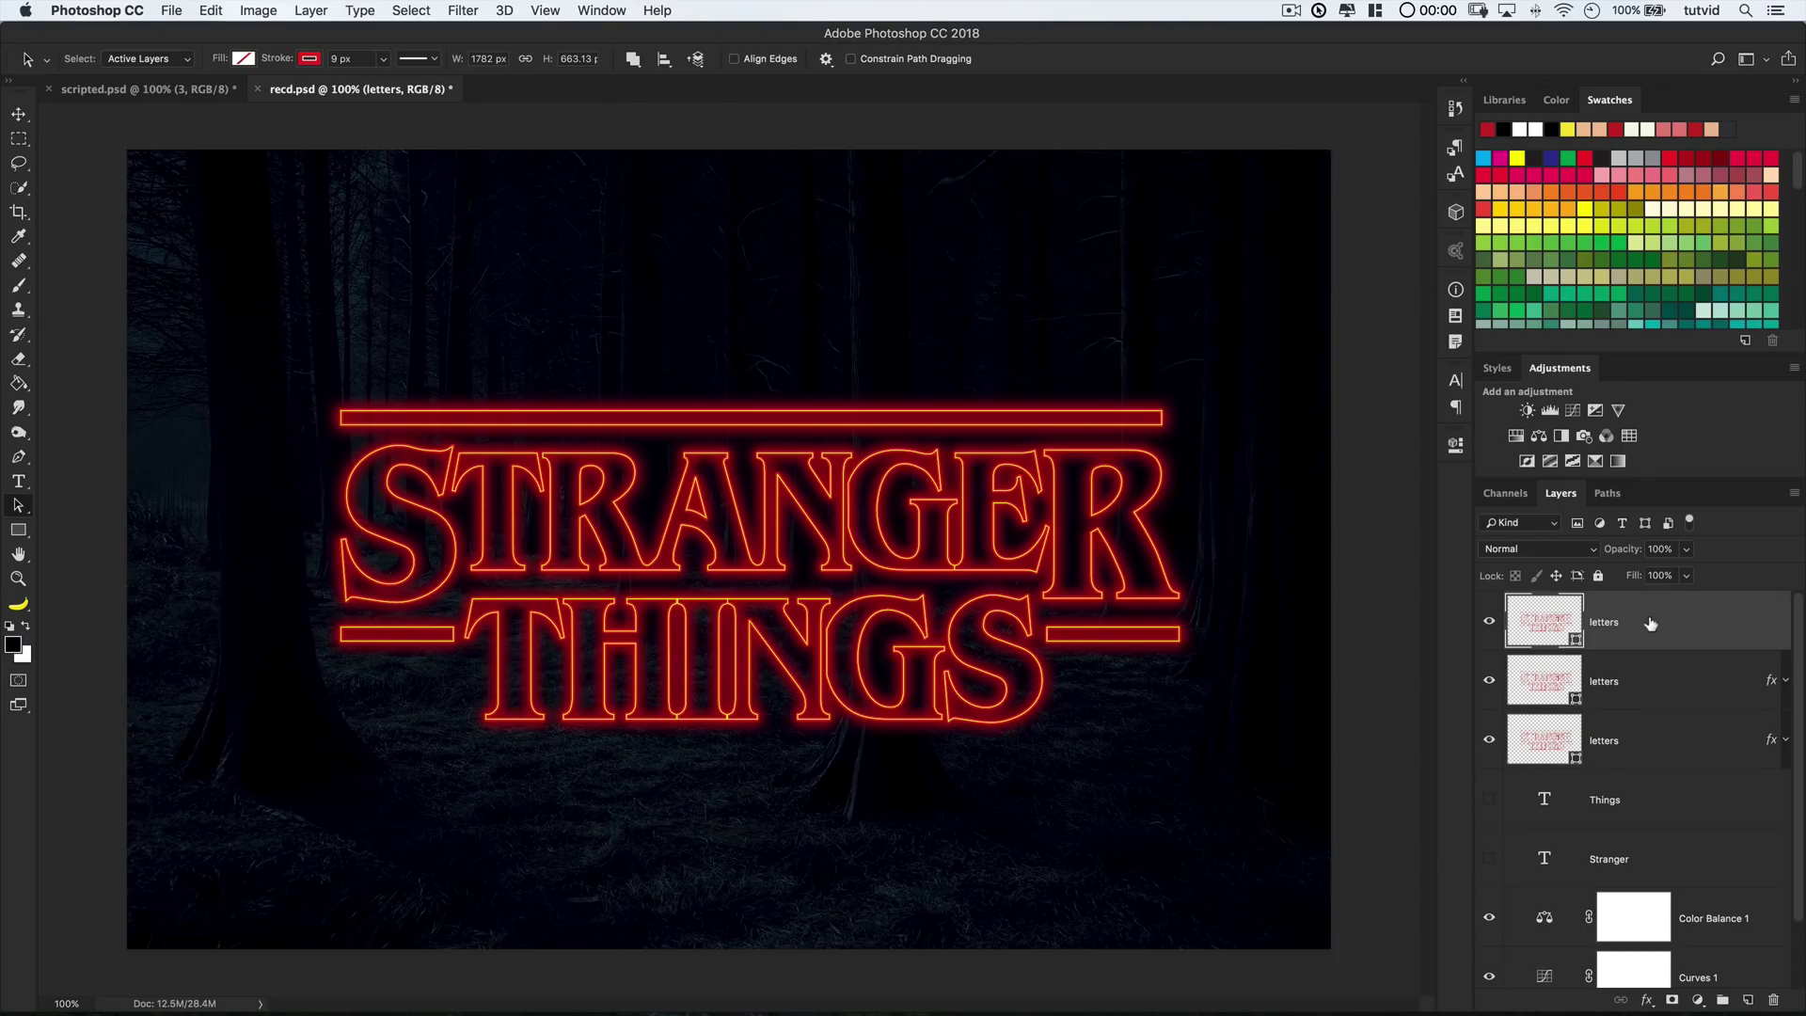
pyautogui.hotkey('ctrl', 'j')
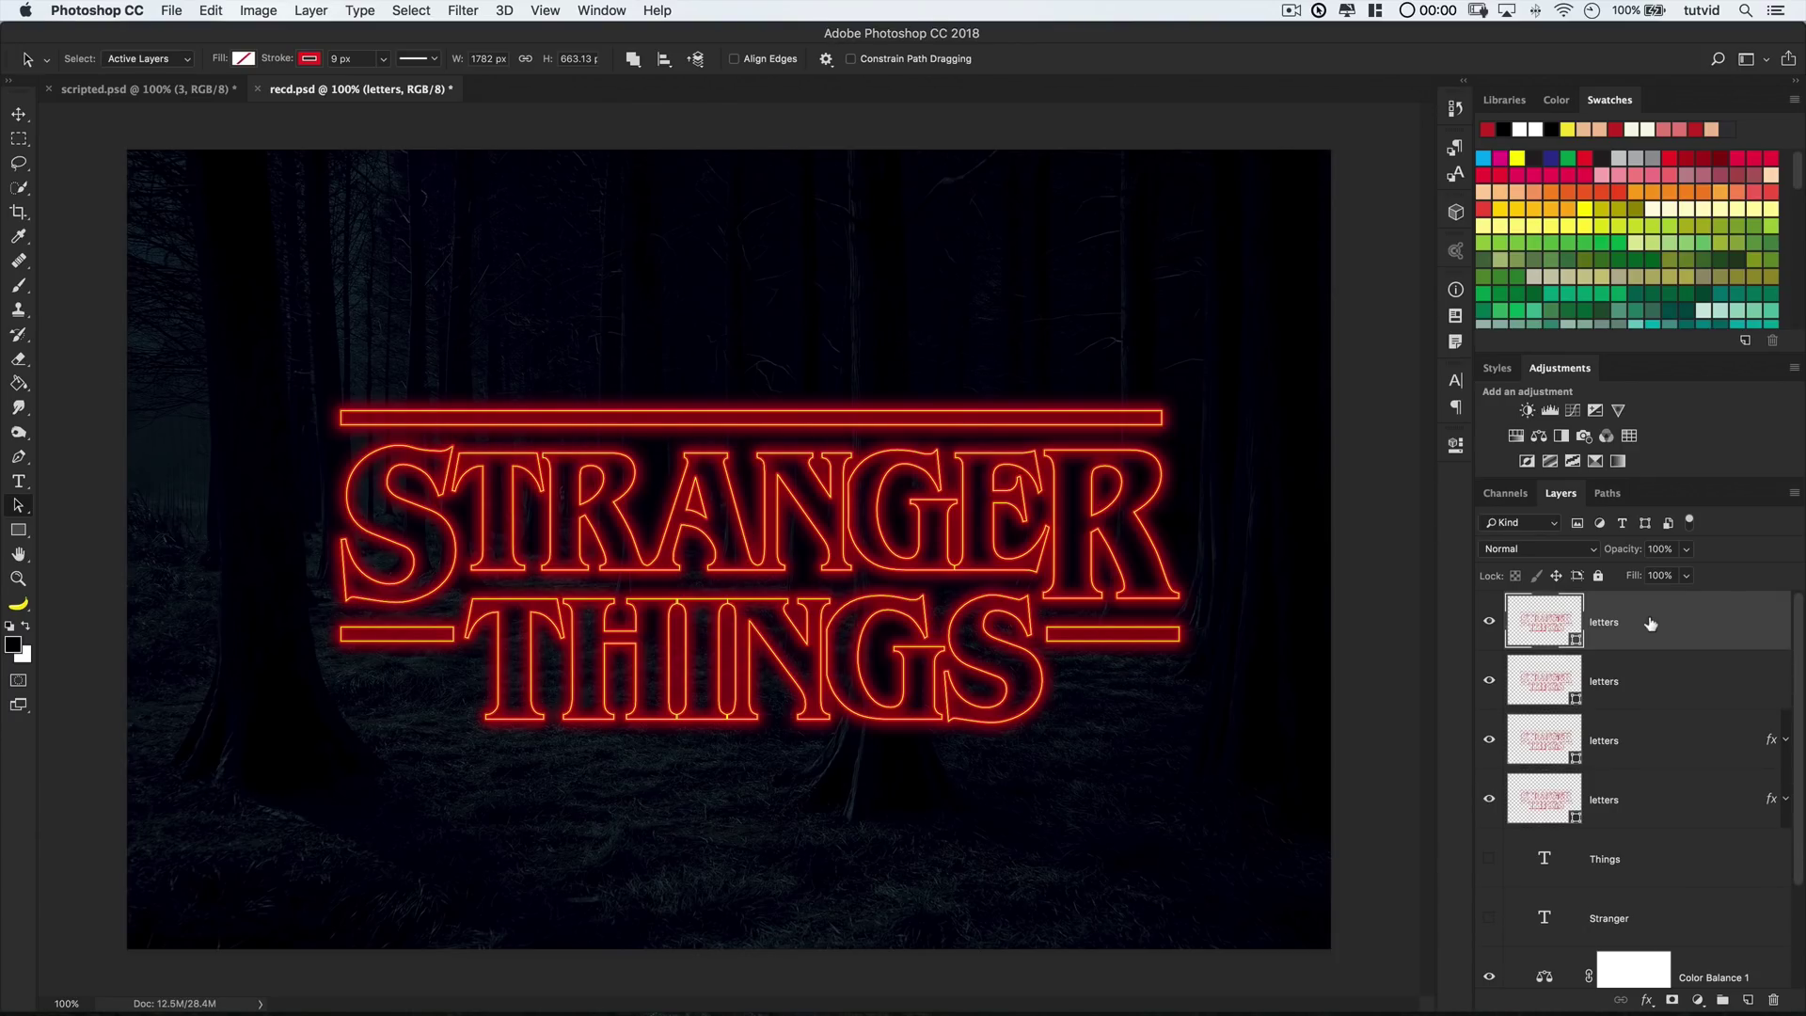
pyautogui.hotkey('ctrl', 'j')
pyautogui.hotkey('ctrl', 'j')
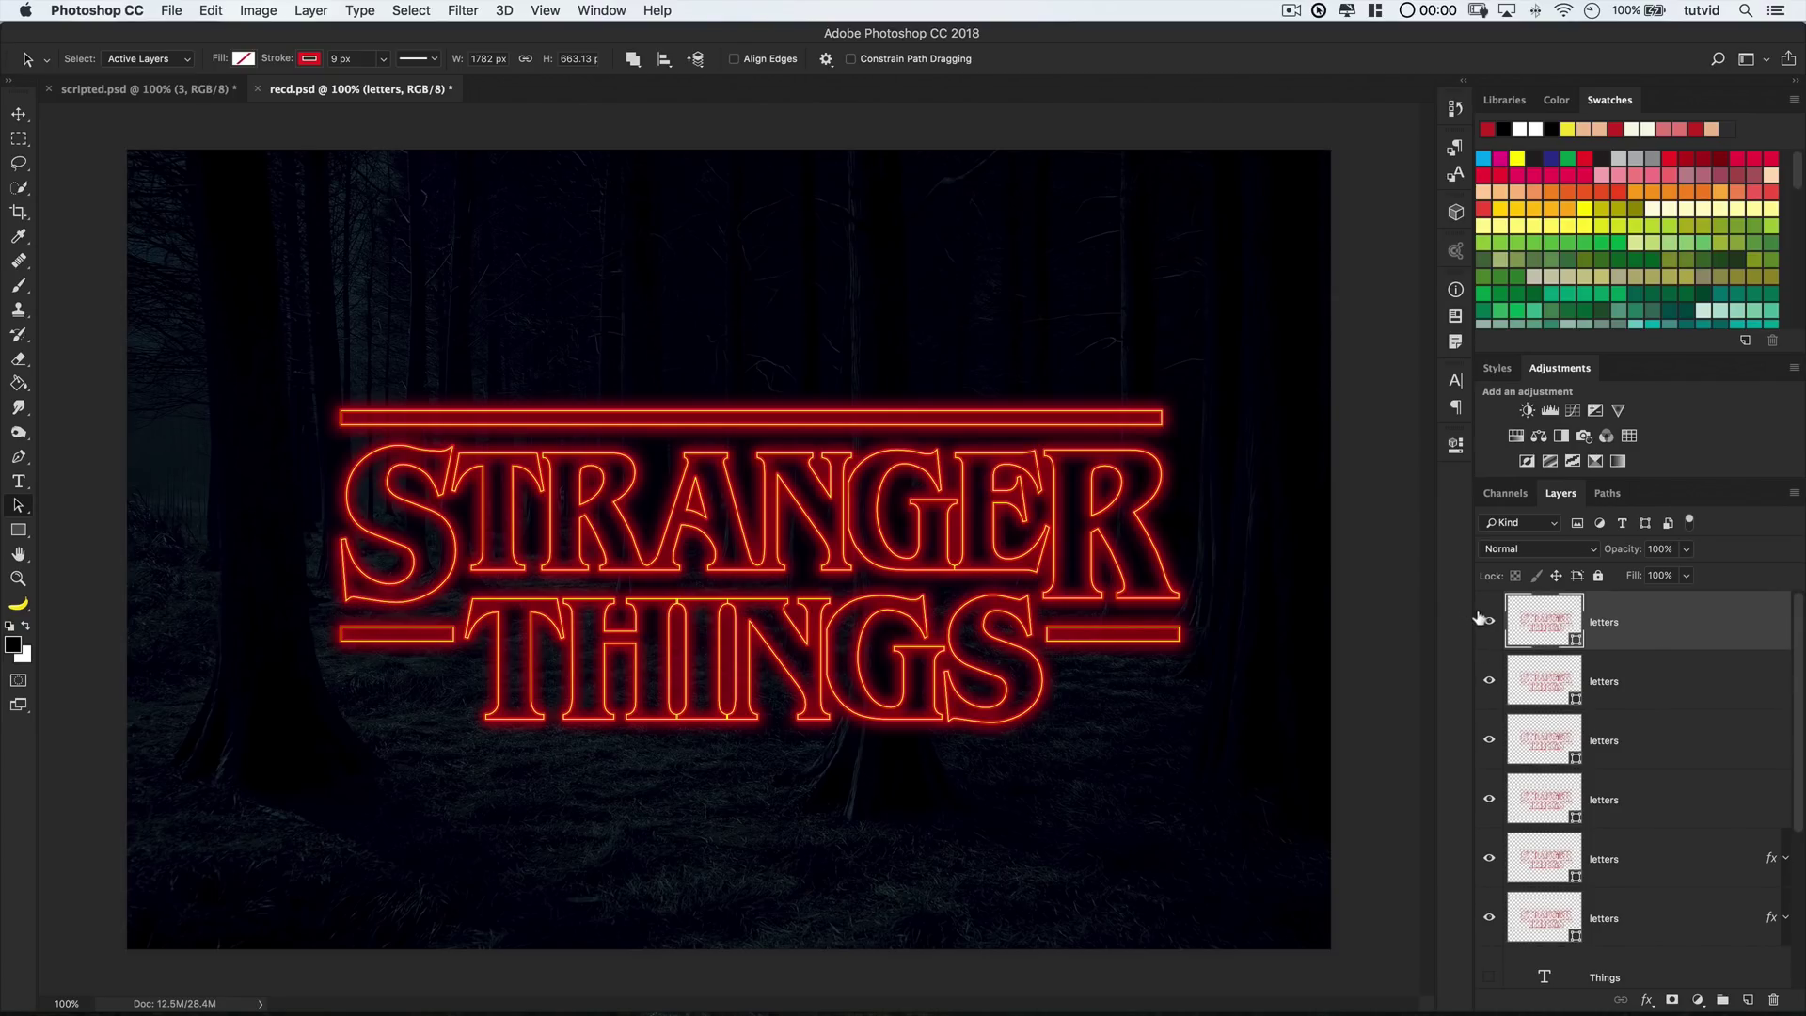
pyautogui.moveTo(1489, 620); pyautogui.dragTo(1488, 740)
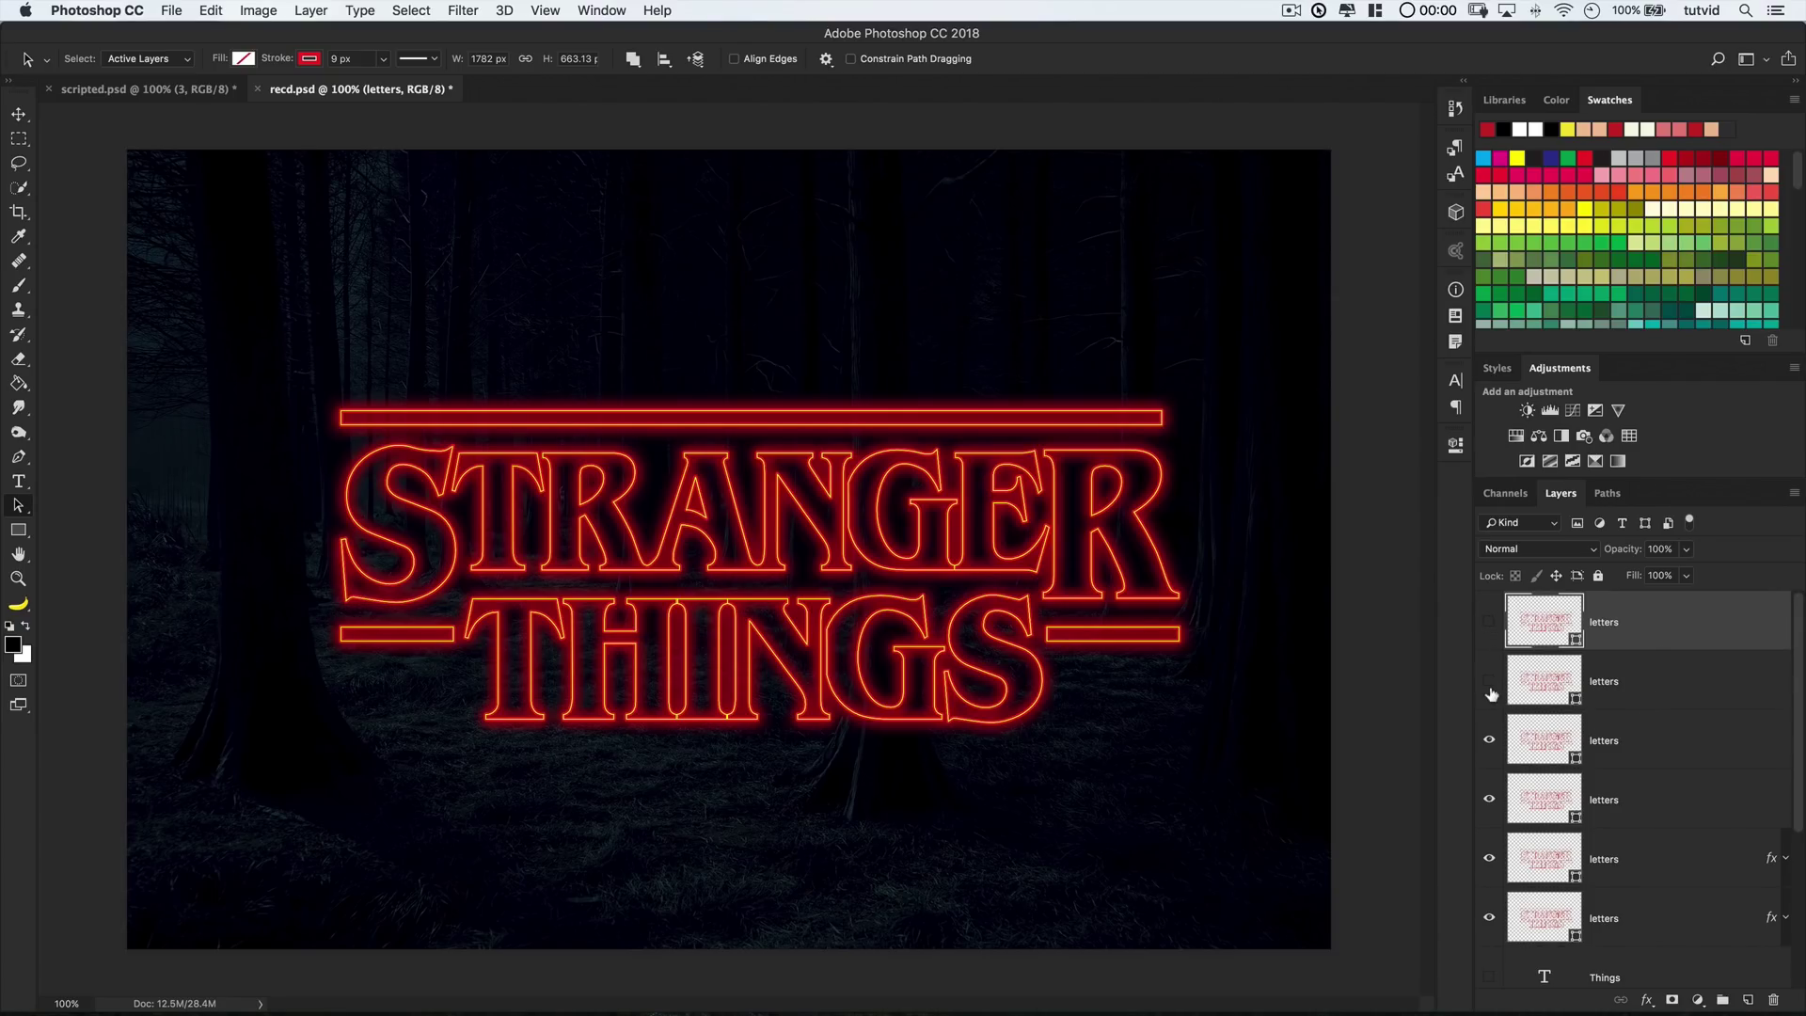
pyautogui.click(1664, 800)
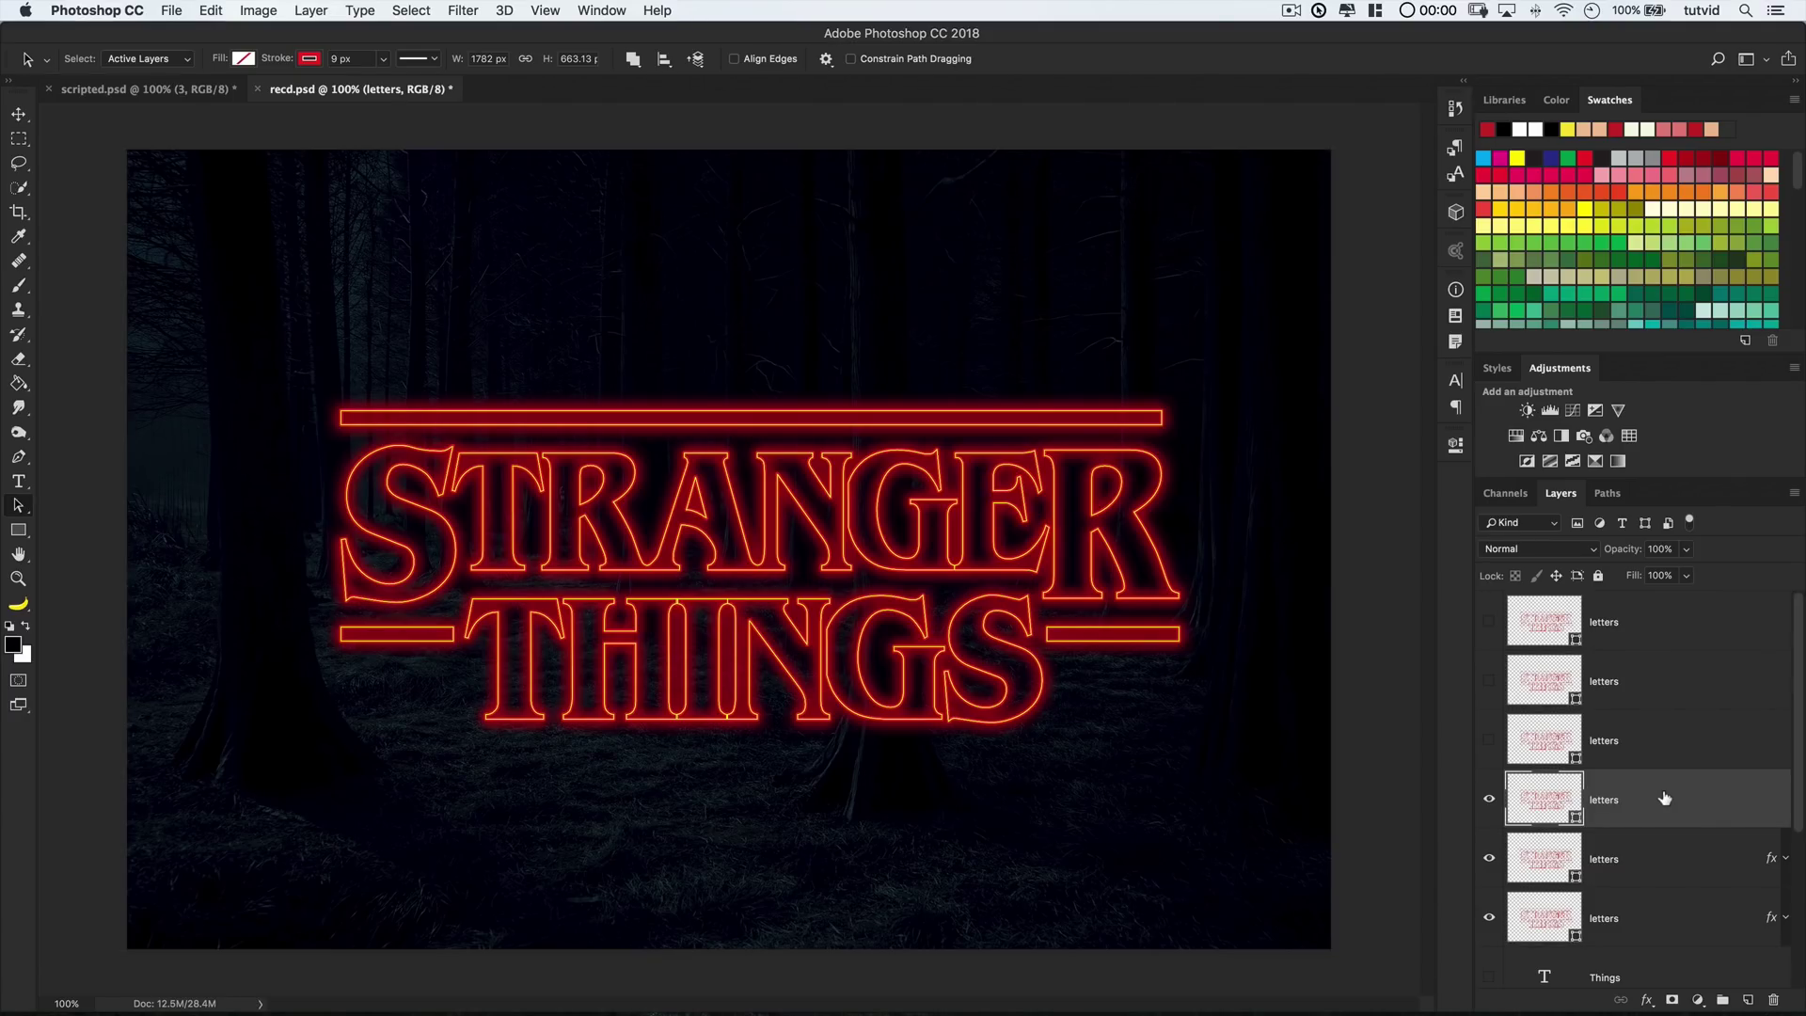
pyautogui.click(309, 10)
pyautogui.moveTo(339, 197)
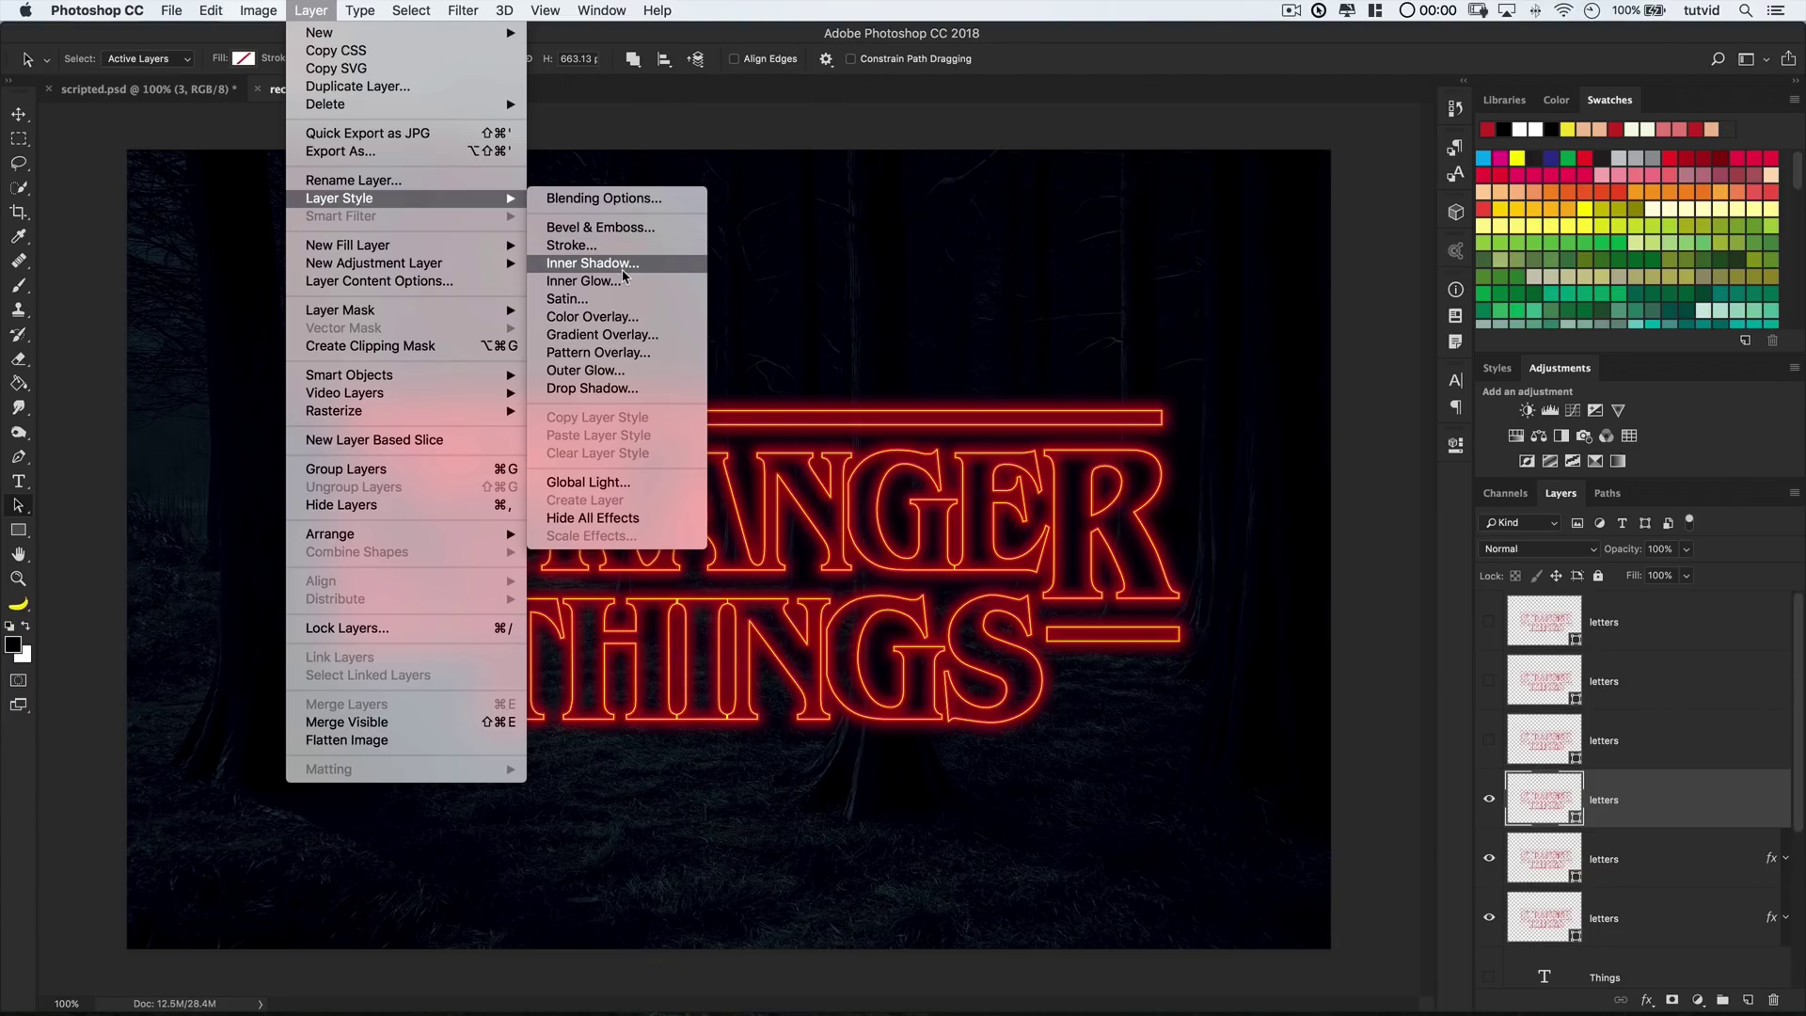
# Add a #800000 inner glow at 50% opacity and size 4 to the fourth letters copy
pyautogui.click(609, 281)
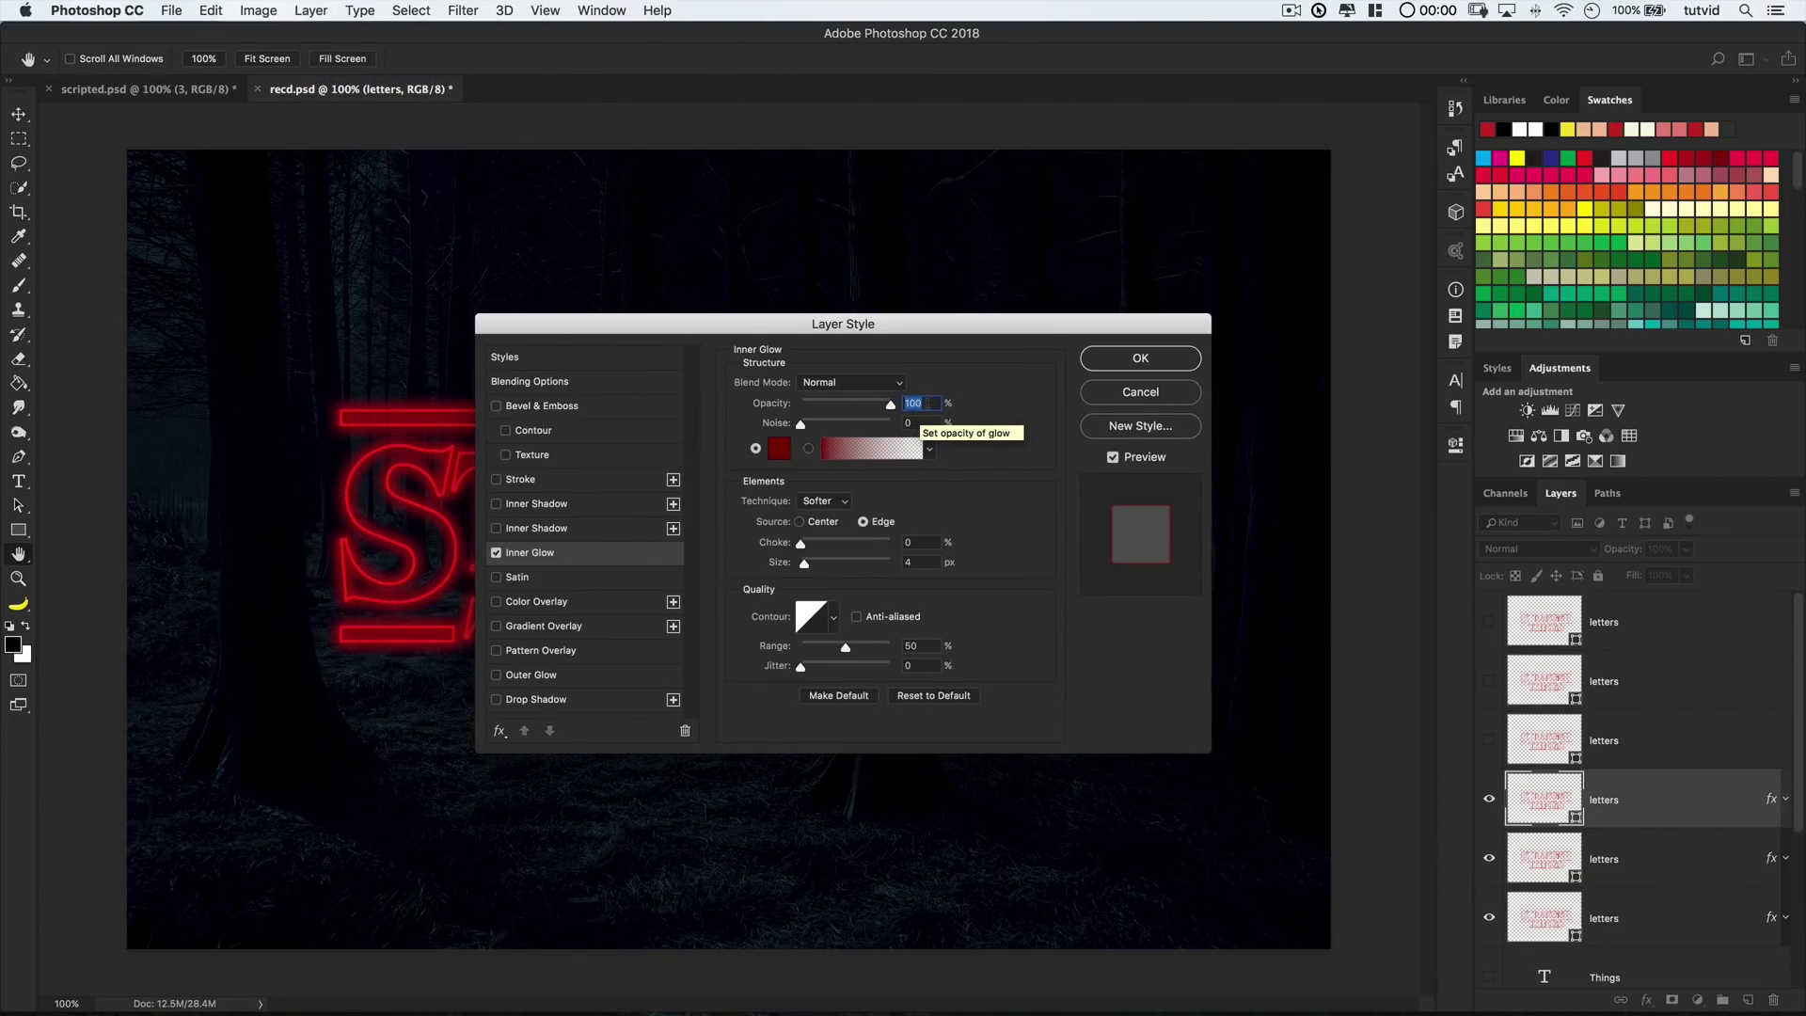
pyautogui.write('50')
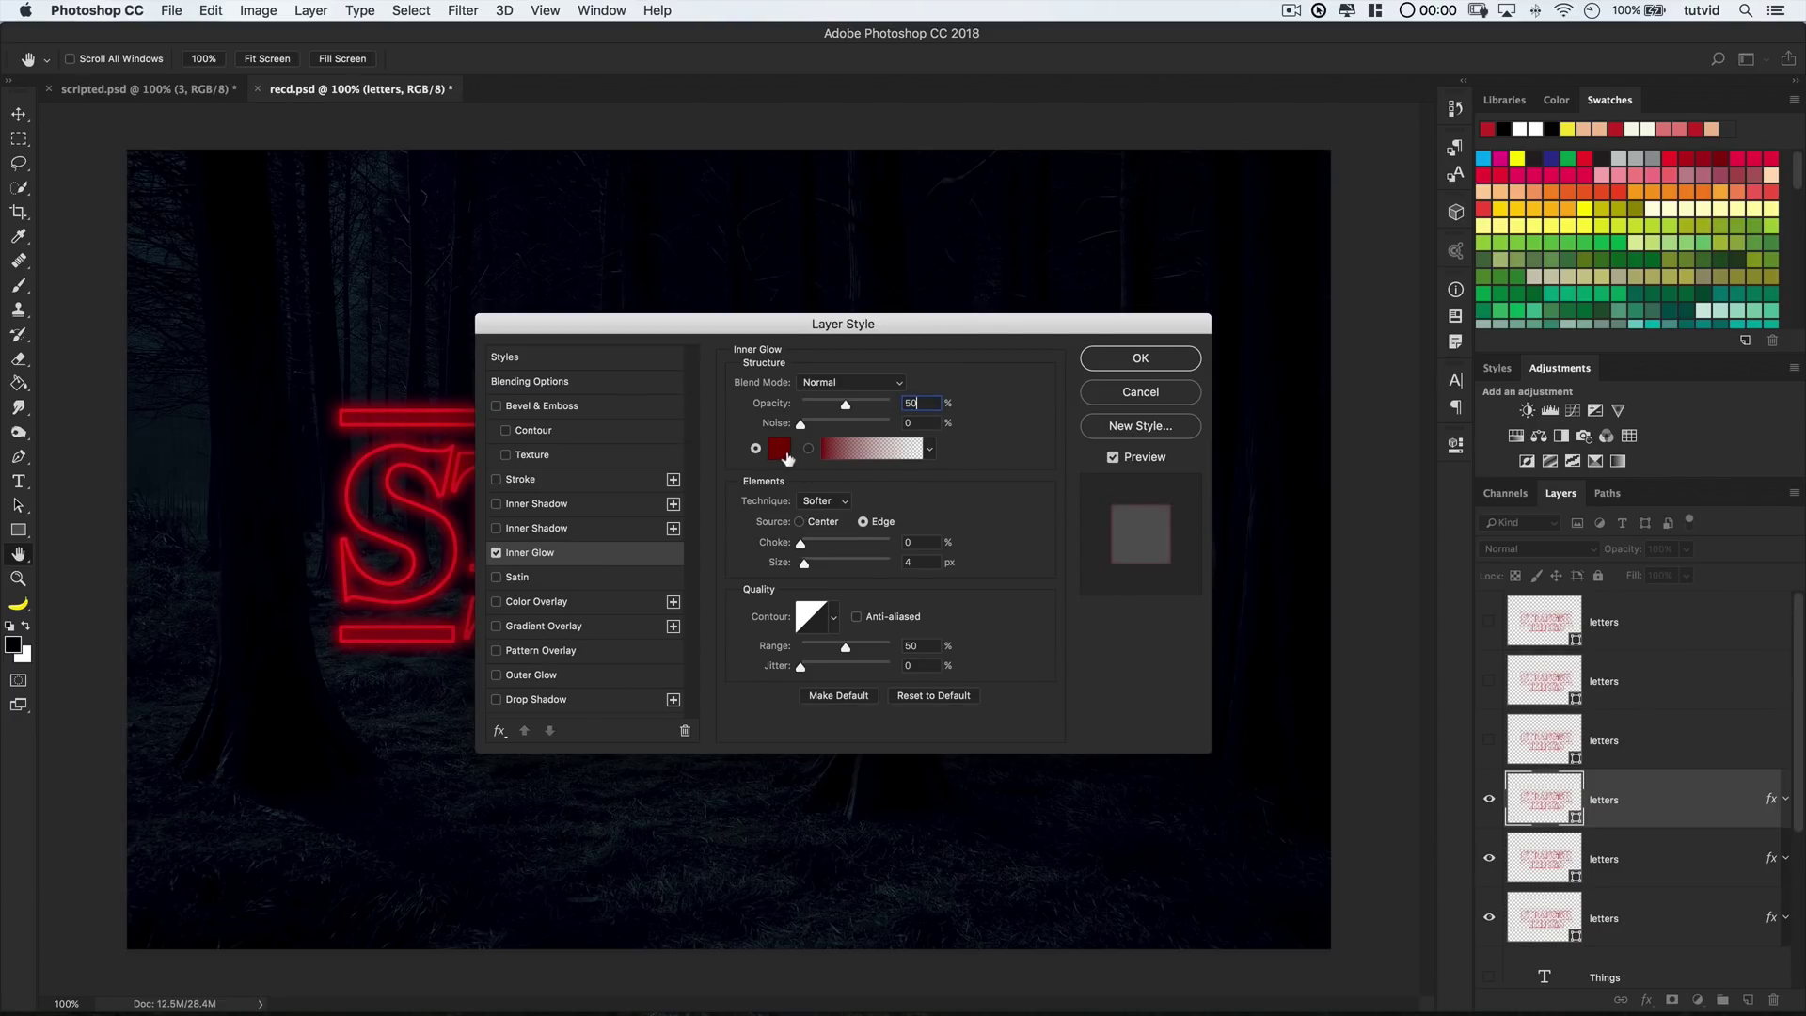
pyautogui.click(778, 449)
pyautogui.click(1237, 854)
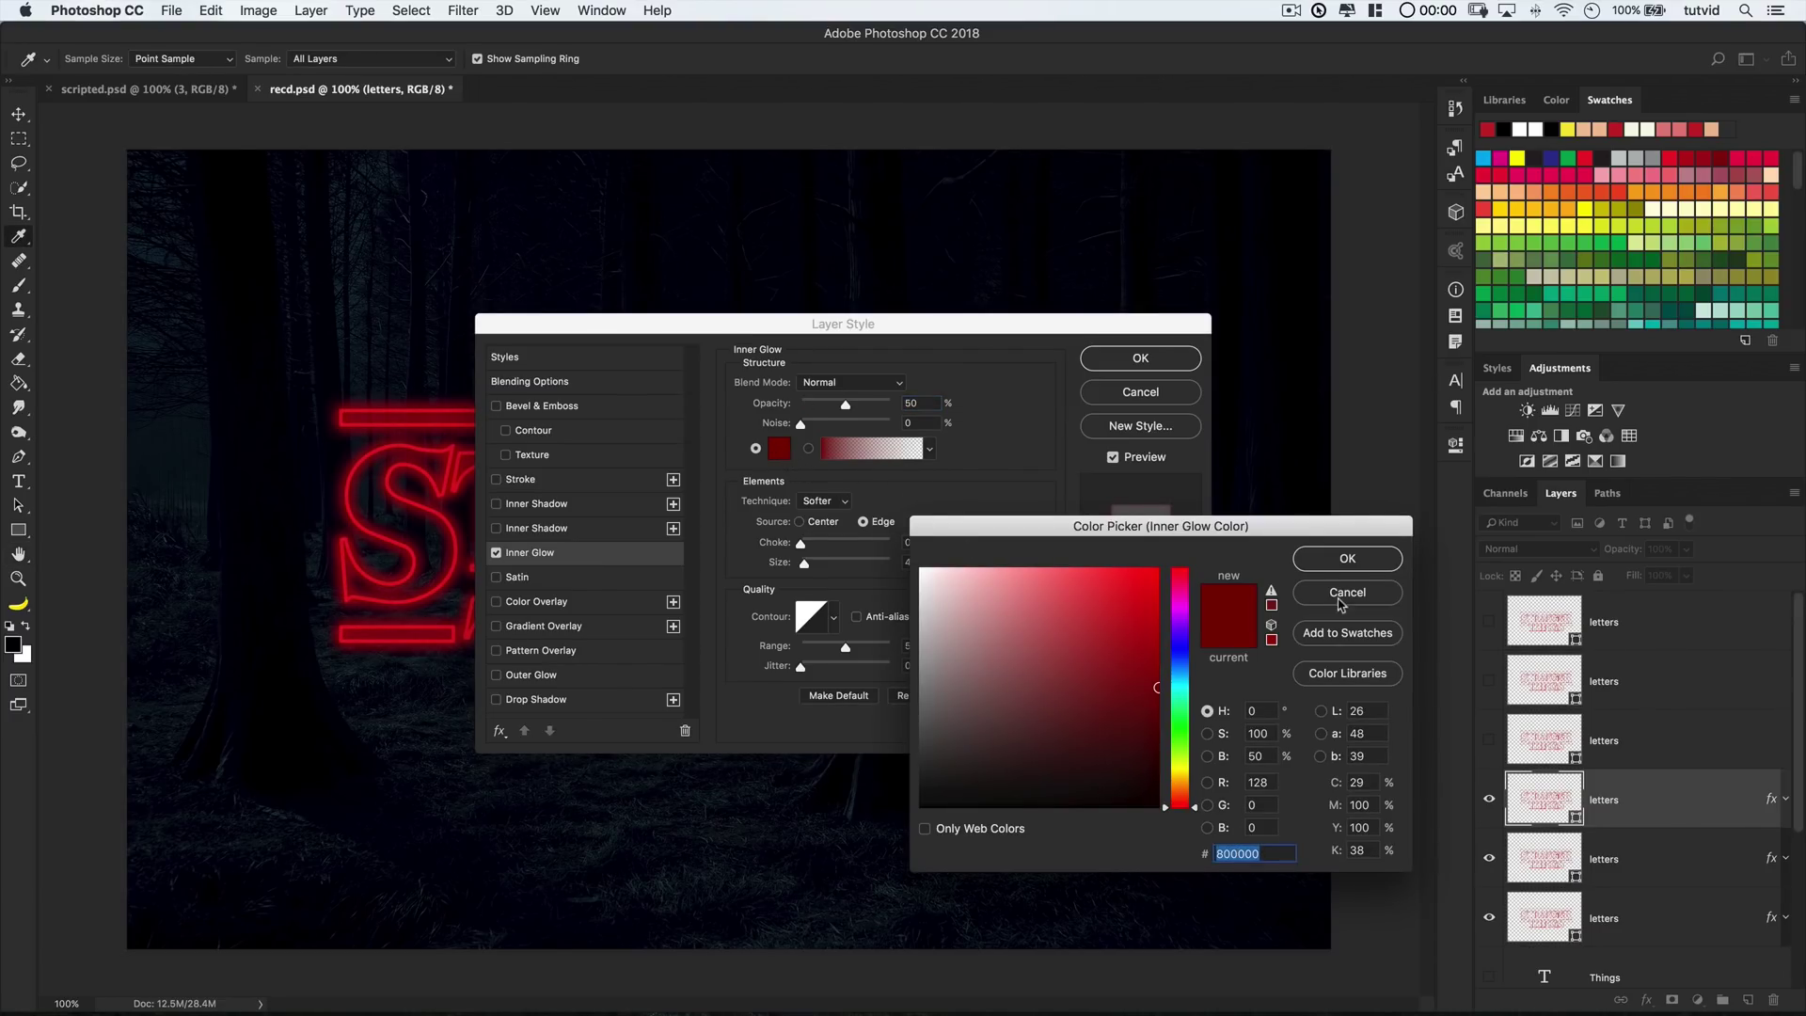
pyautogui.click(1342, 562)
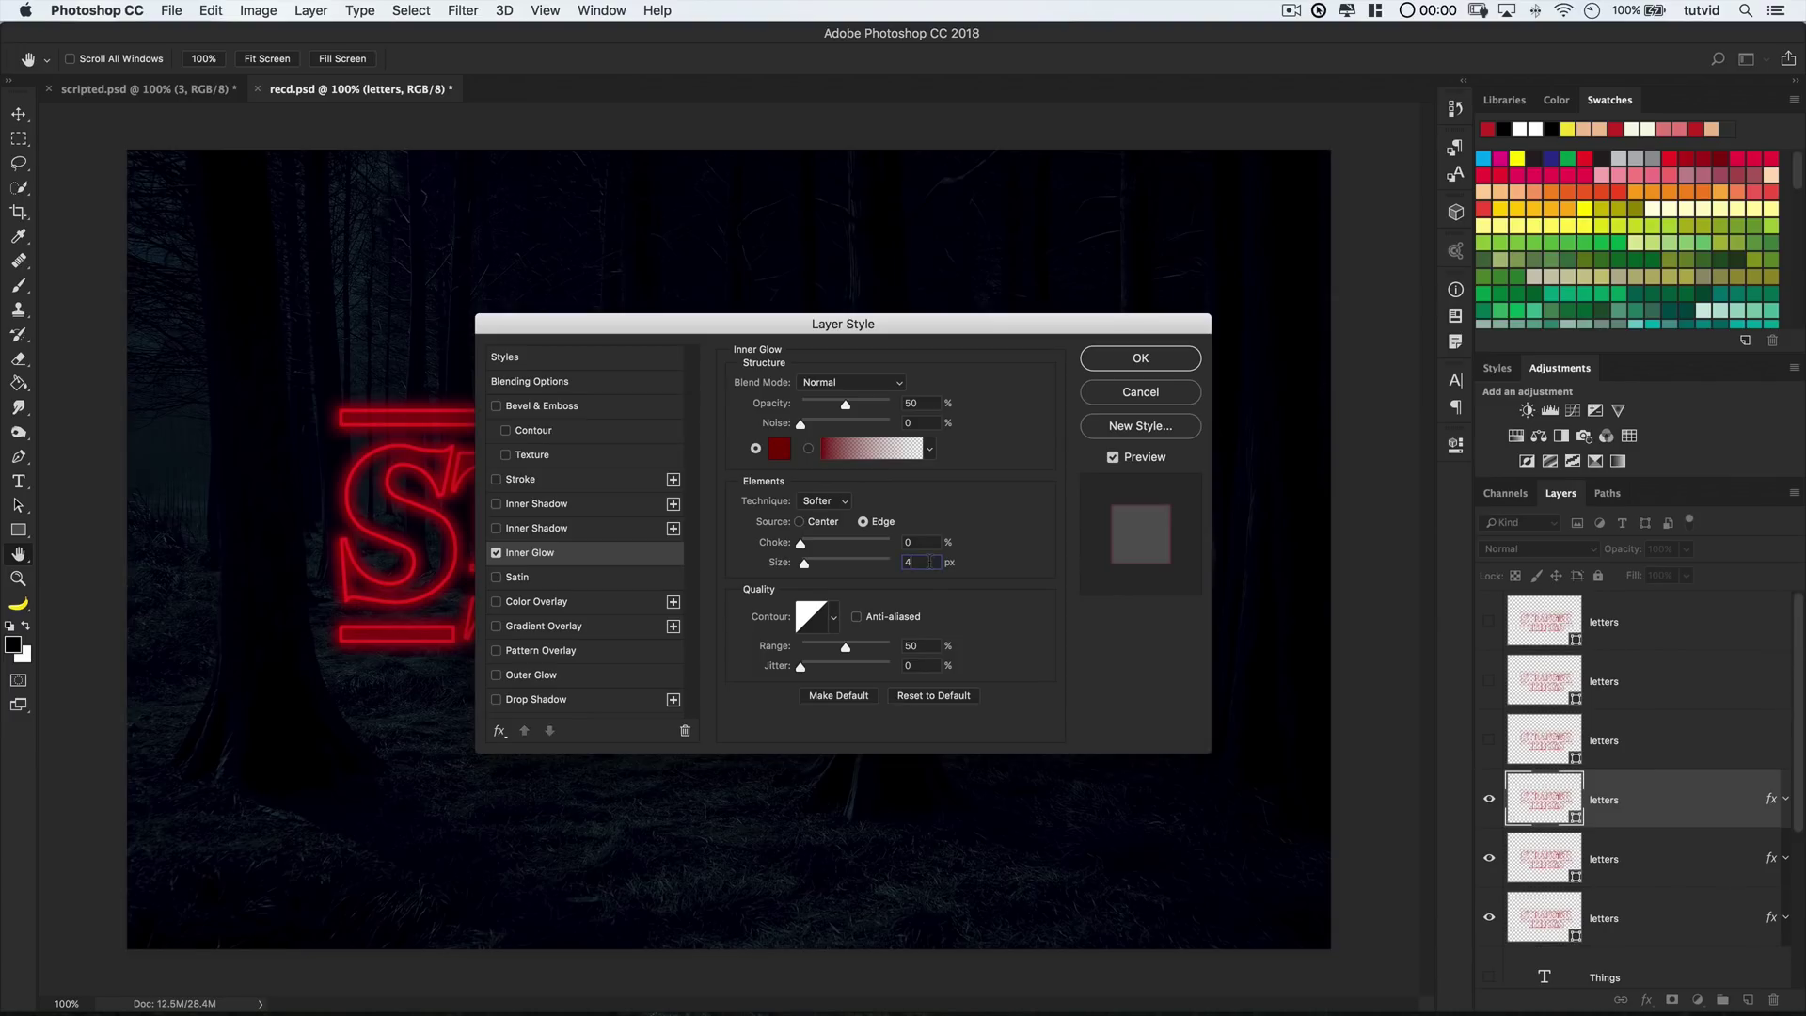
pyautogui.click(1150, 365)
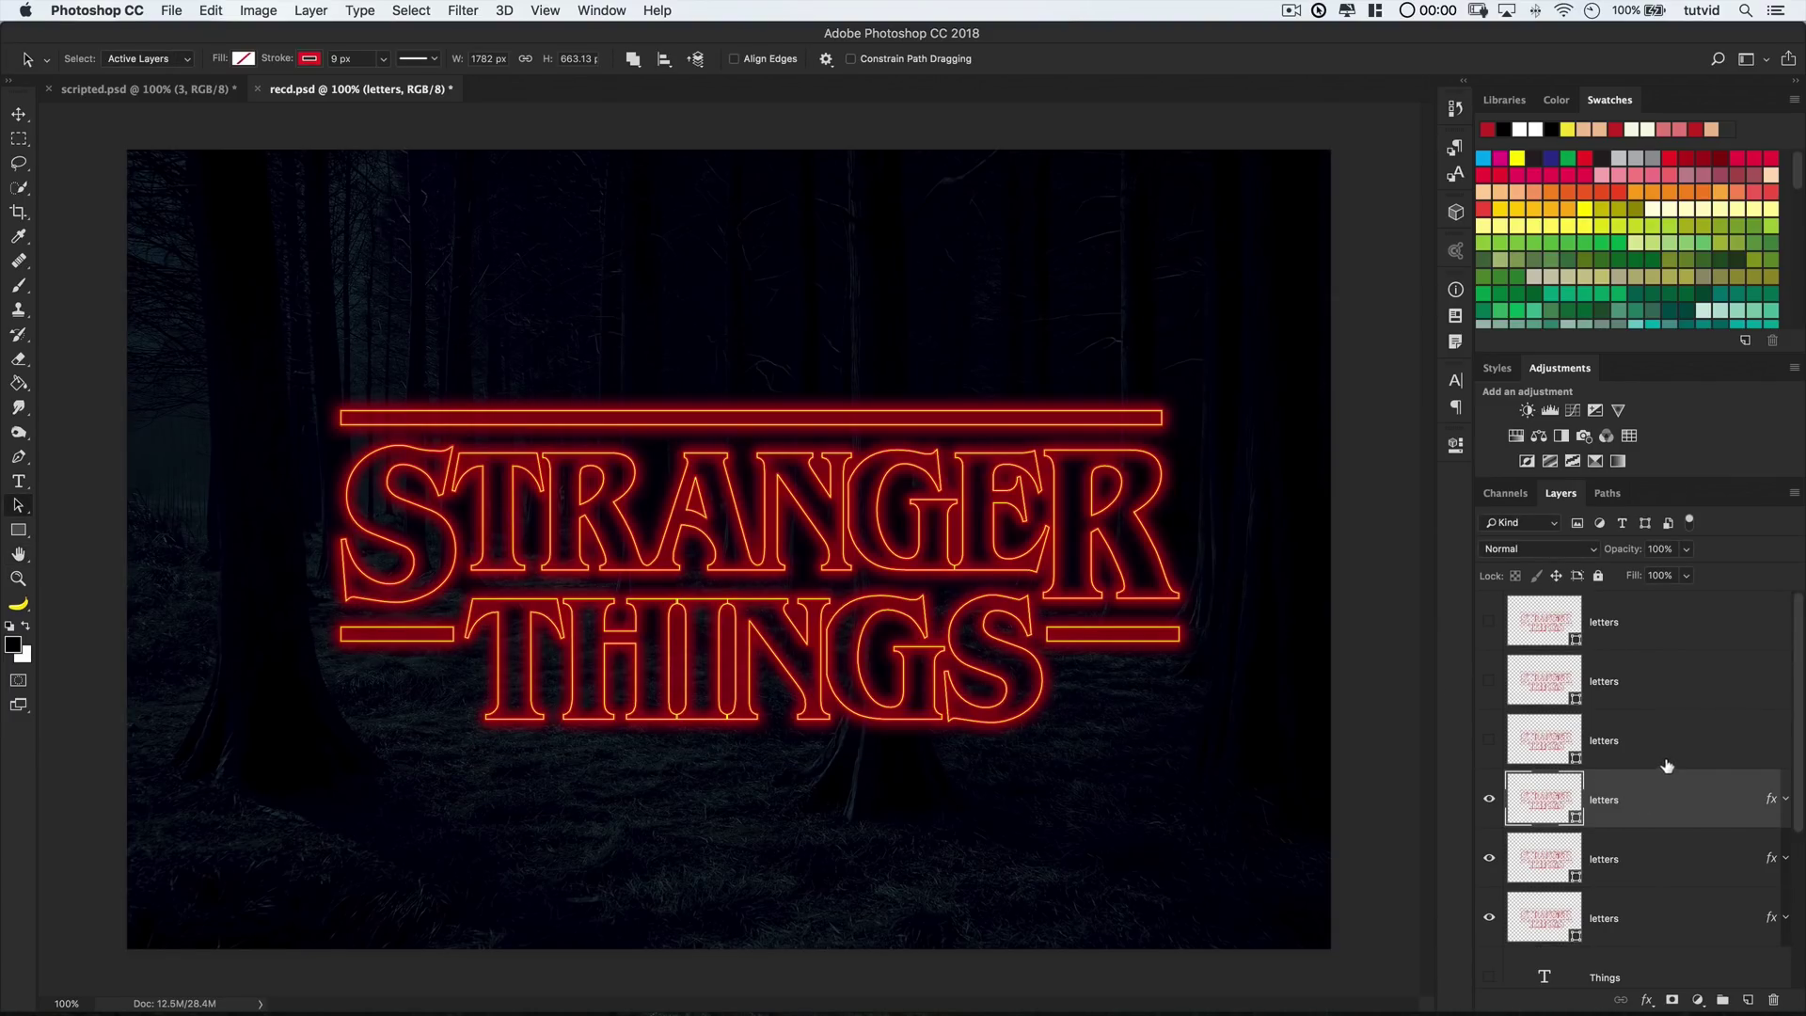
# Show the third letters layer and change its stroke colour to light pink #ff8480
pyautogui.click(1488, 739)
pyautogui.write('4')
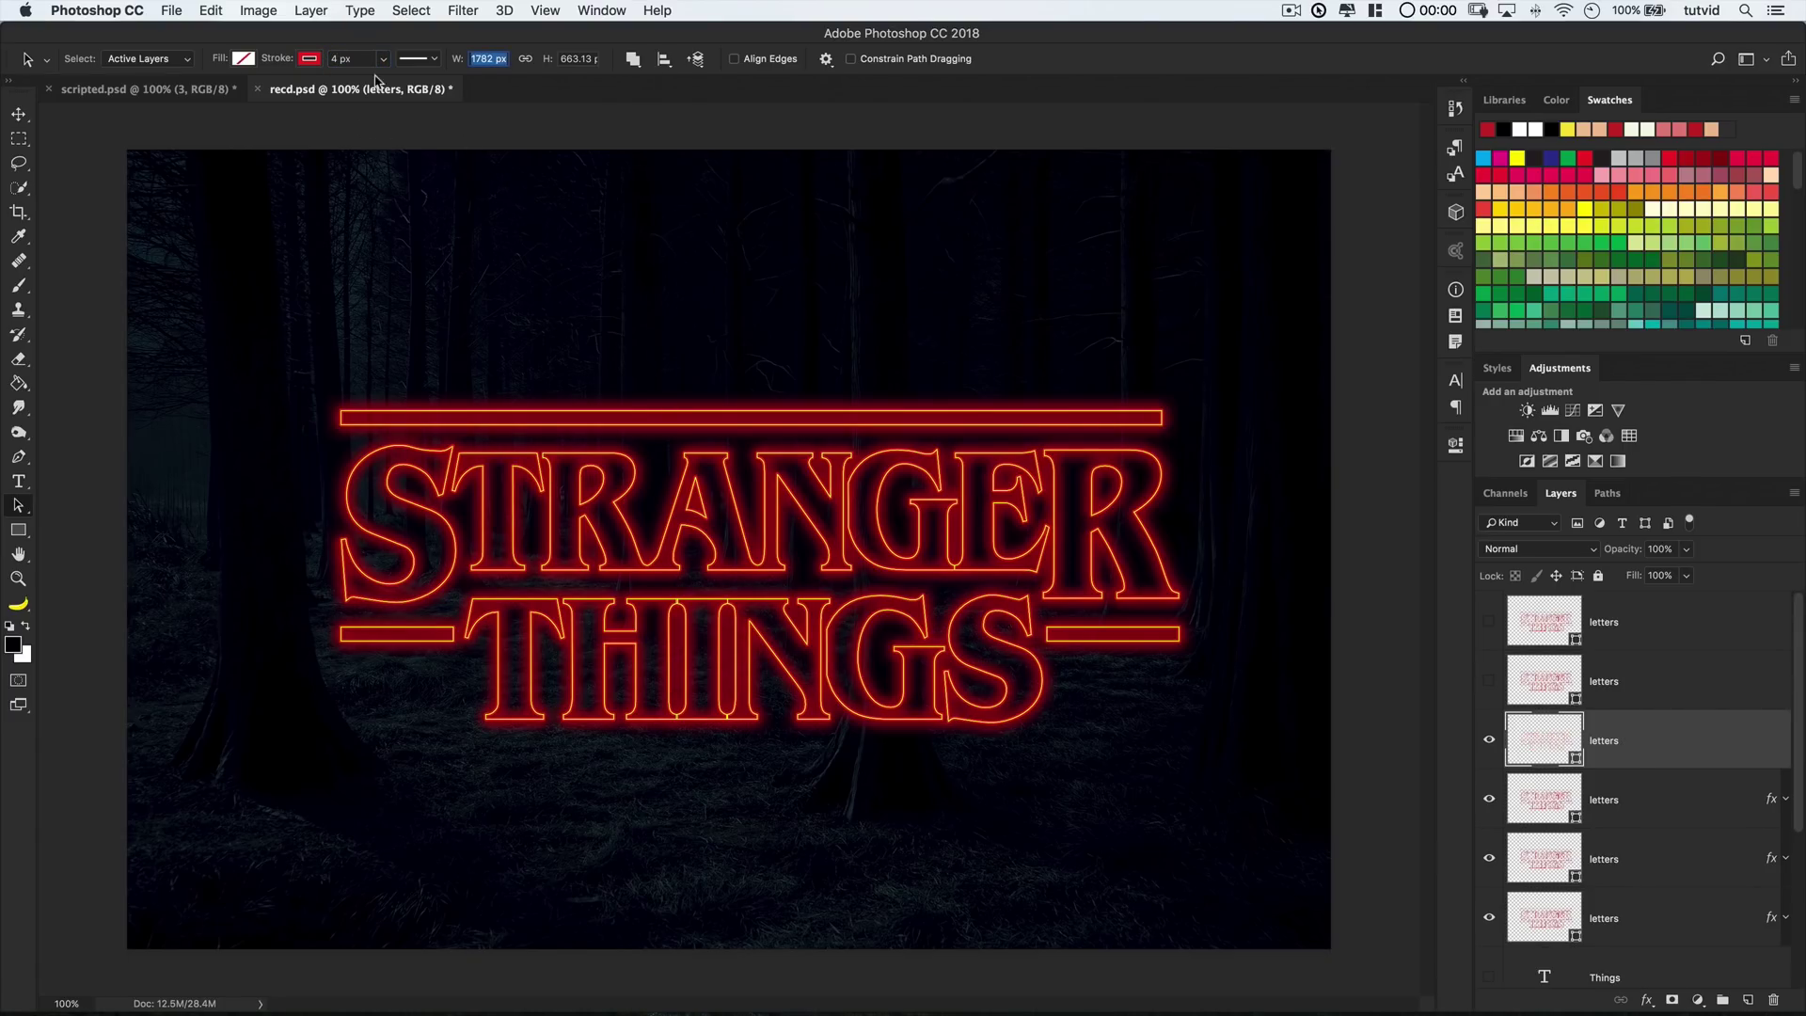
pyautogui.click(309, 58)
pyautogui.click(397, 94)
pyautogui.write('ff8480')
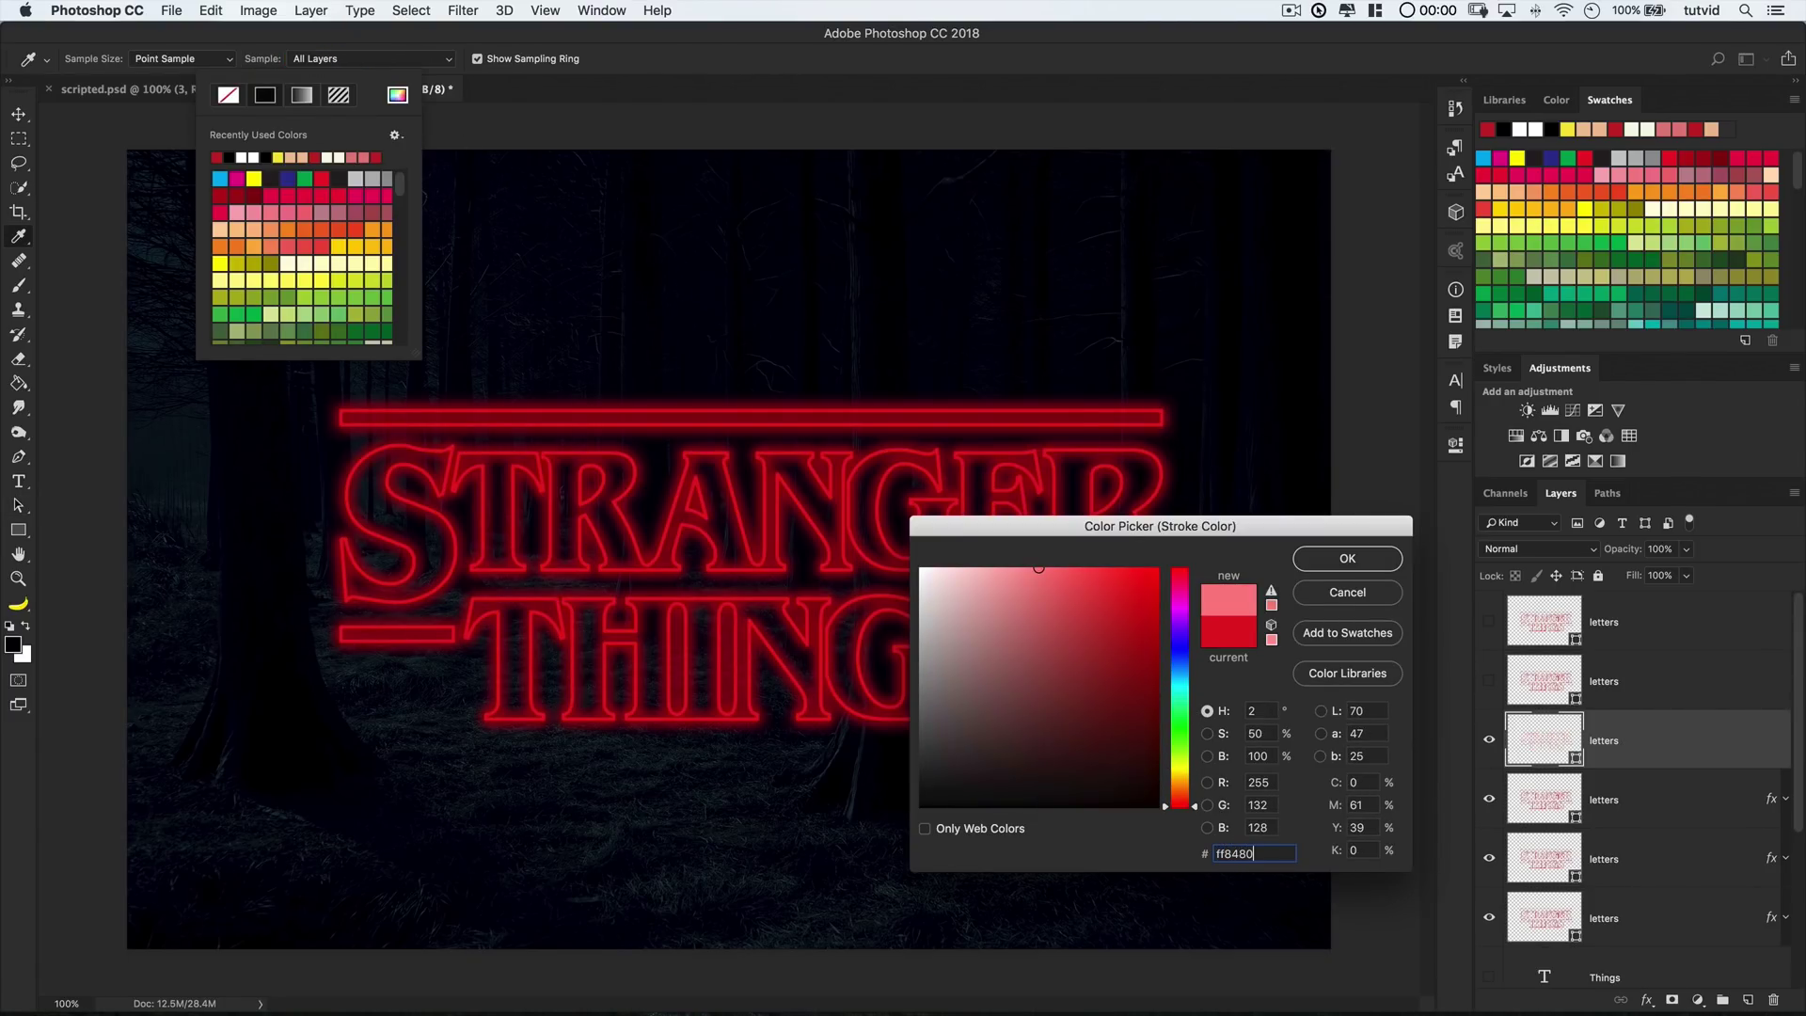
pyautogui.click(1364, 564)
# Set the third letters layer's blend mode to Overlay
pyautogui.click(1585, 558)
pyautogui.click(1510, 754)
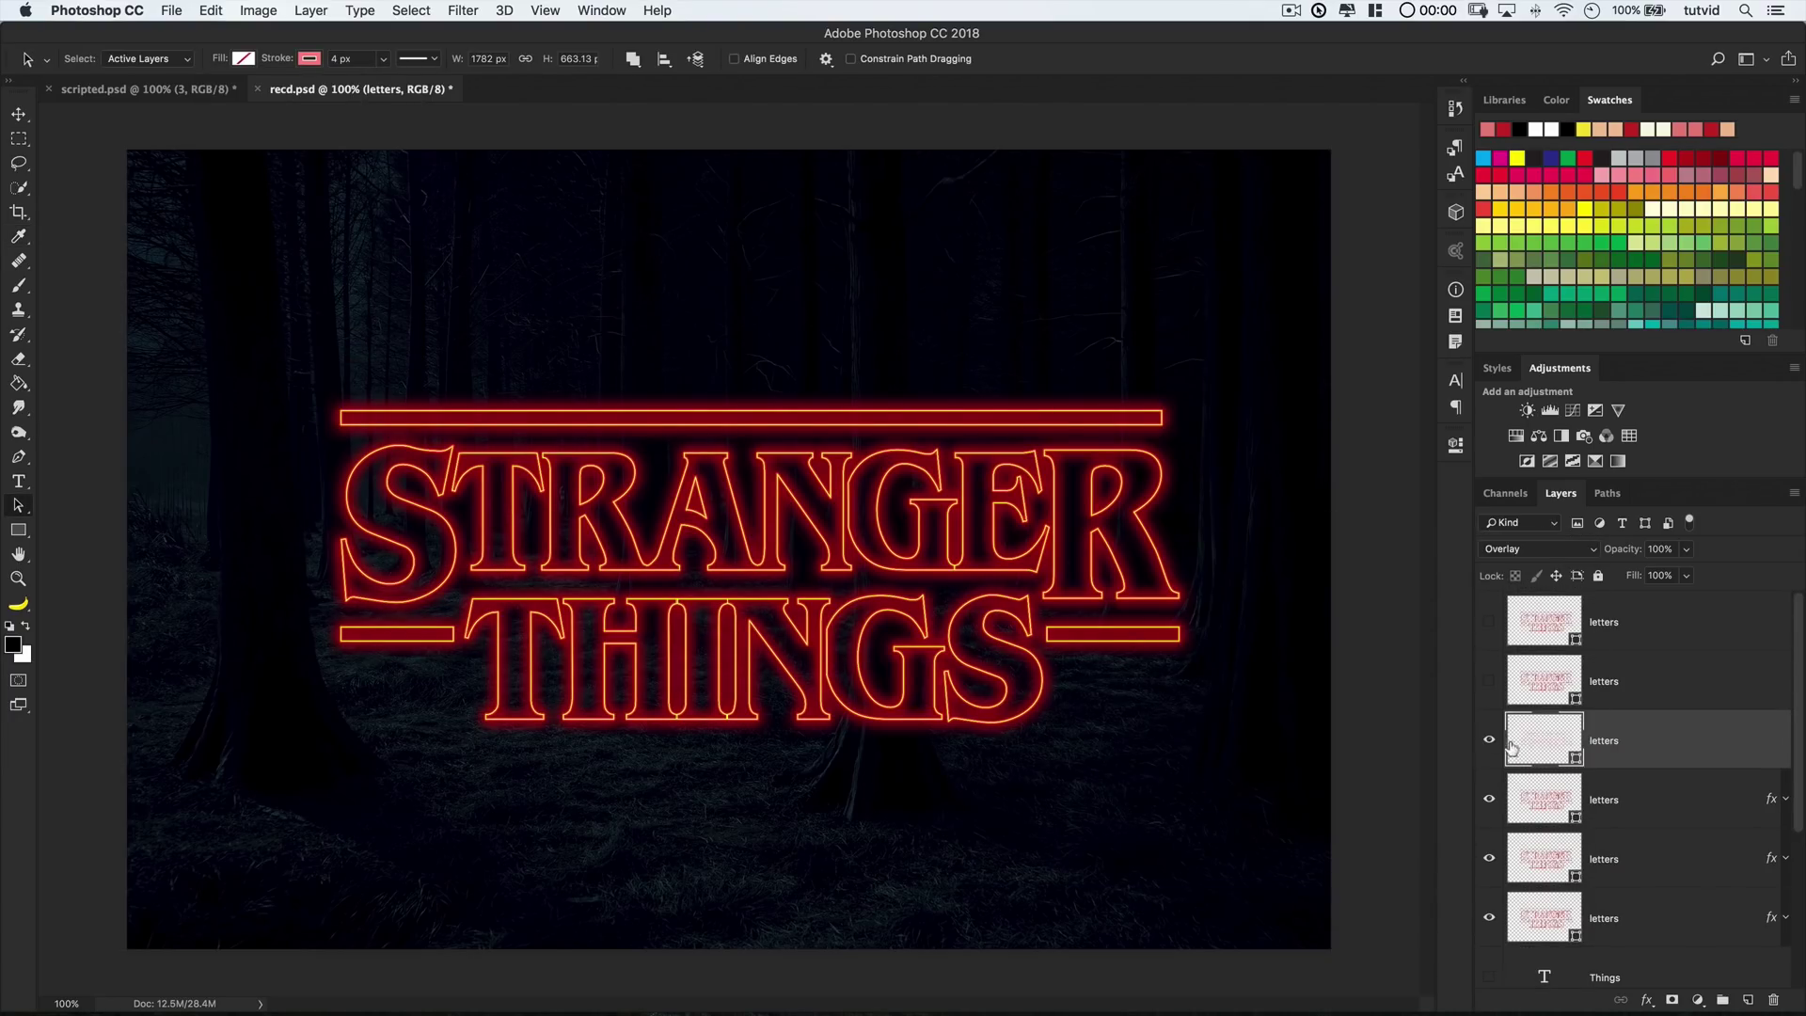
pyautogui.doubleClick(1512, 749)
# Add a #fd1f1f Color Dodge outer glow: 40% opacity, 0% spread, 35 px size
pyautogui.click(521, 675)
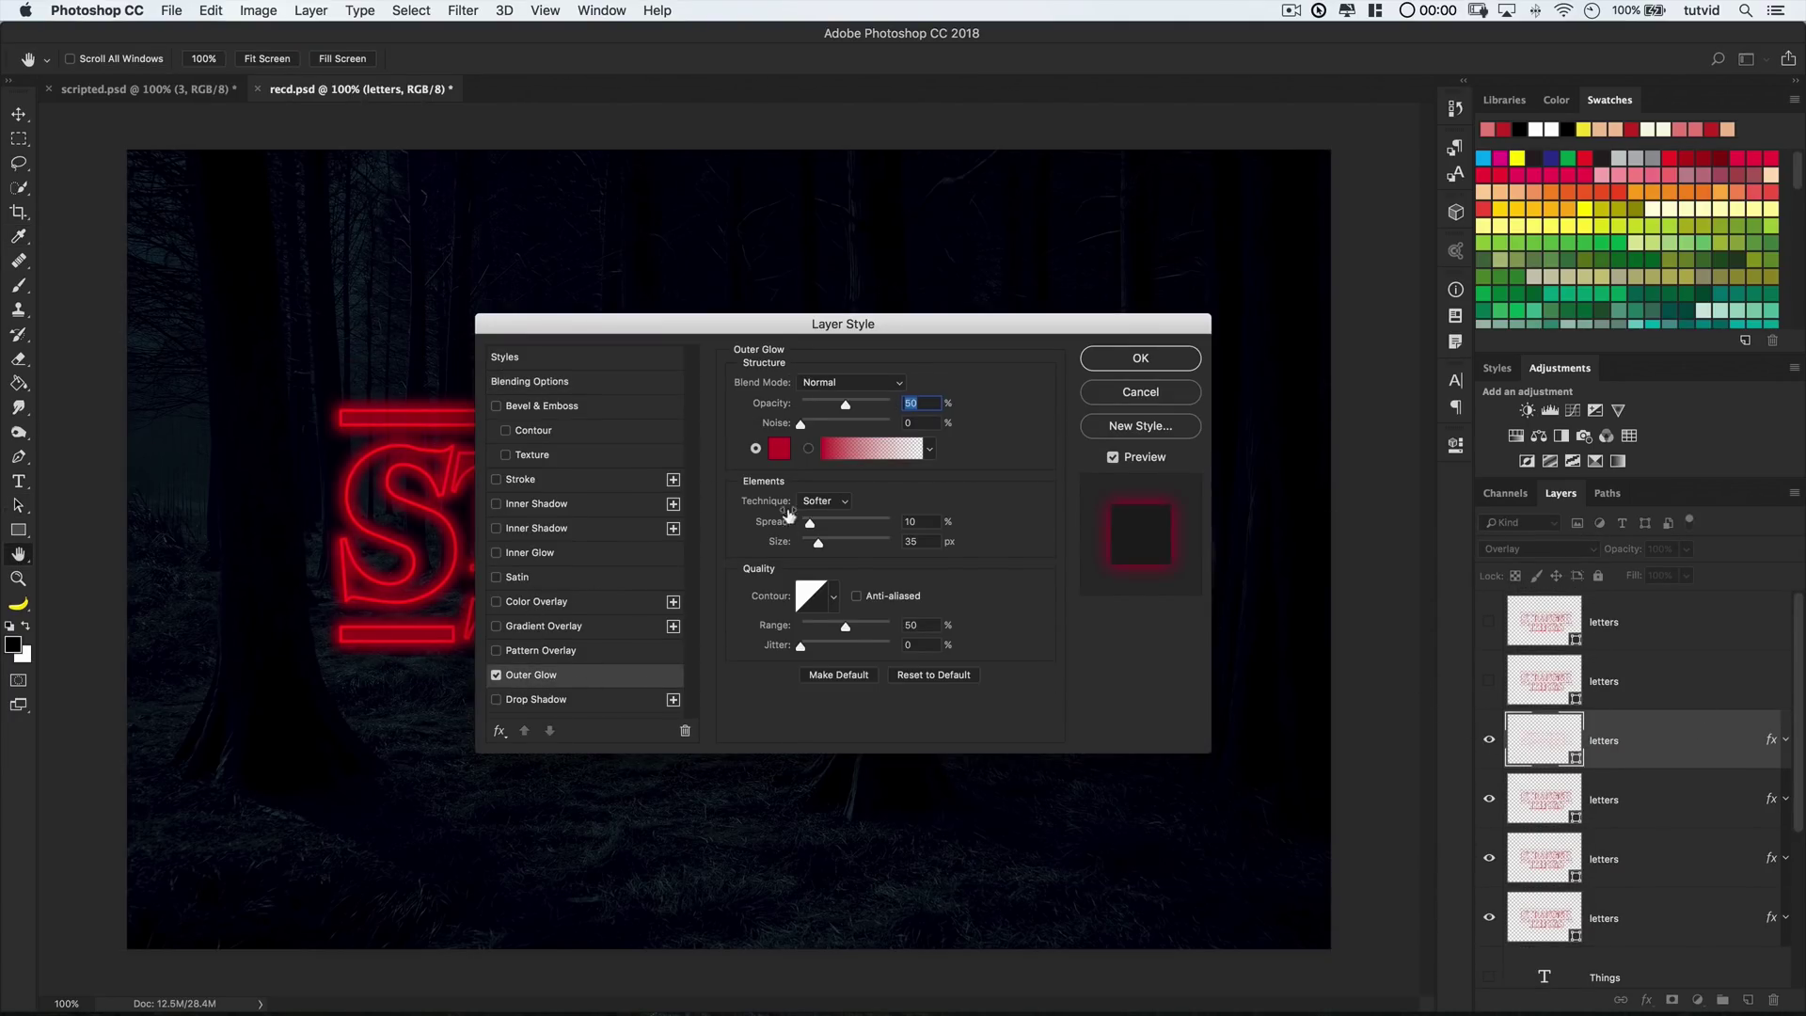
pyautogui.click(858, 385)
pyautogui.click(832, 532)
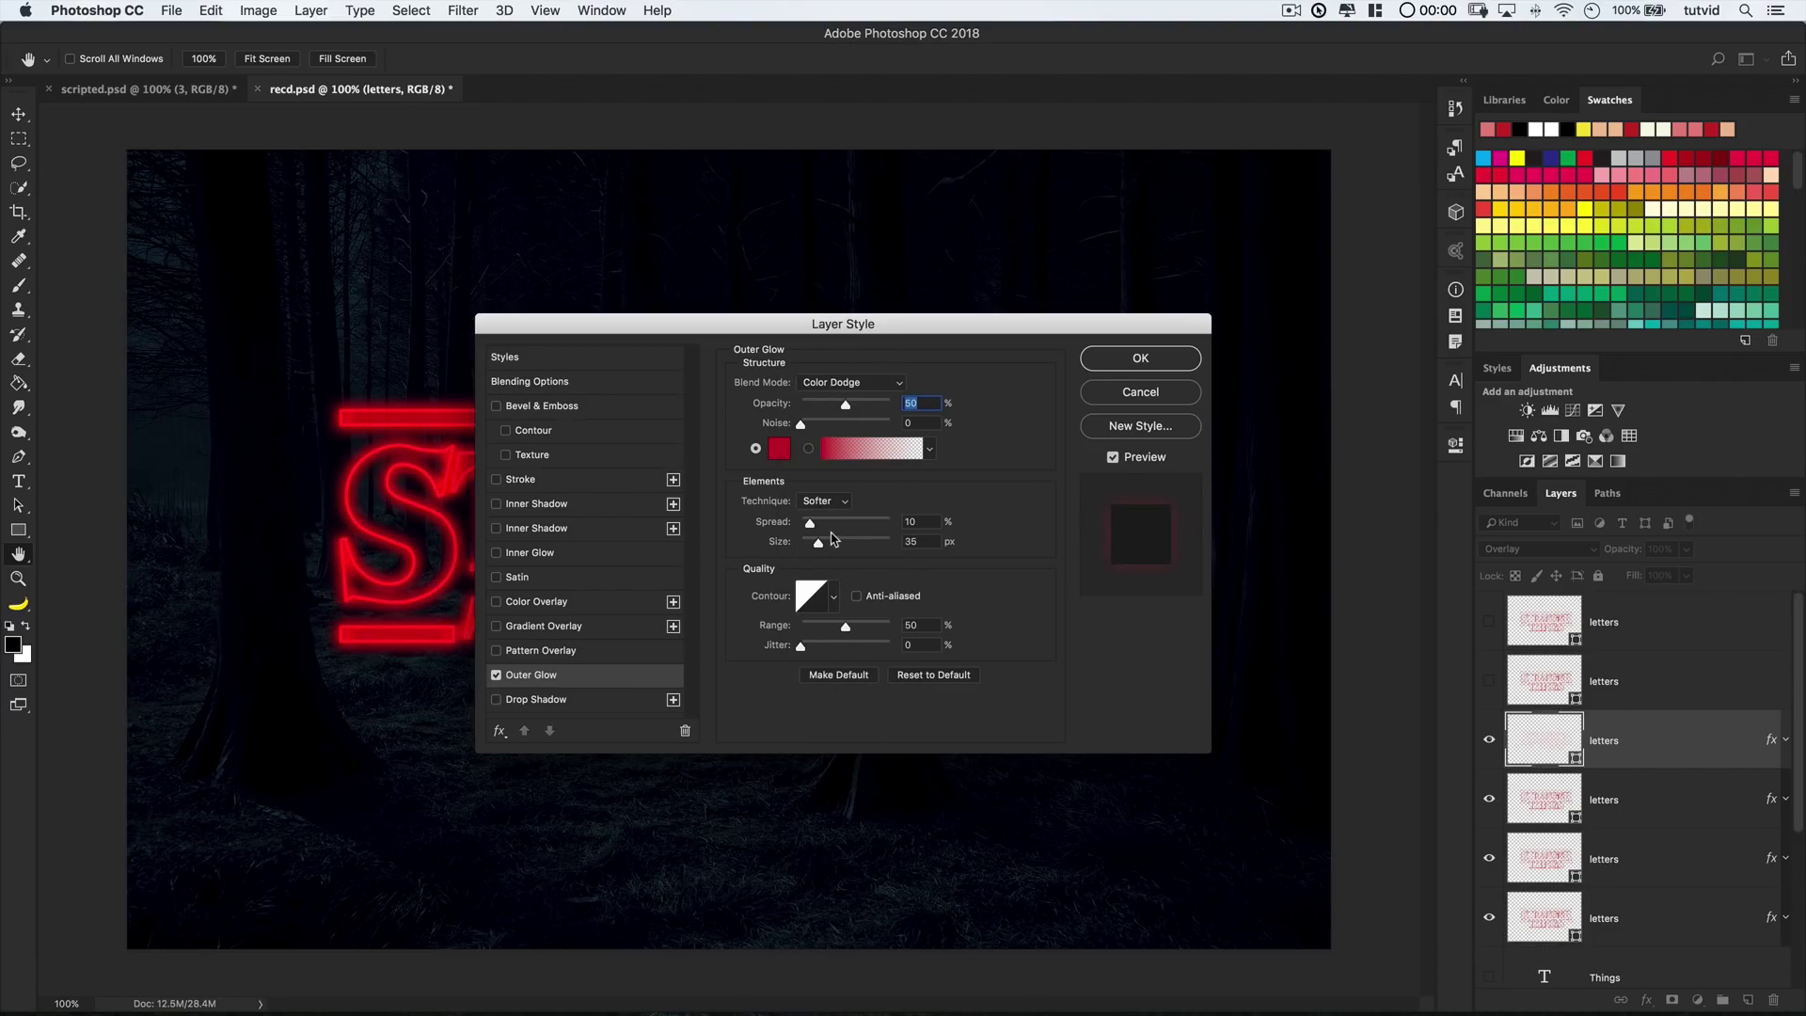
pyautogui.write('40')
pyautogui.click(782, 450)
pyautogui.doubleClick(1236, 855)
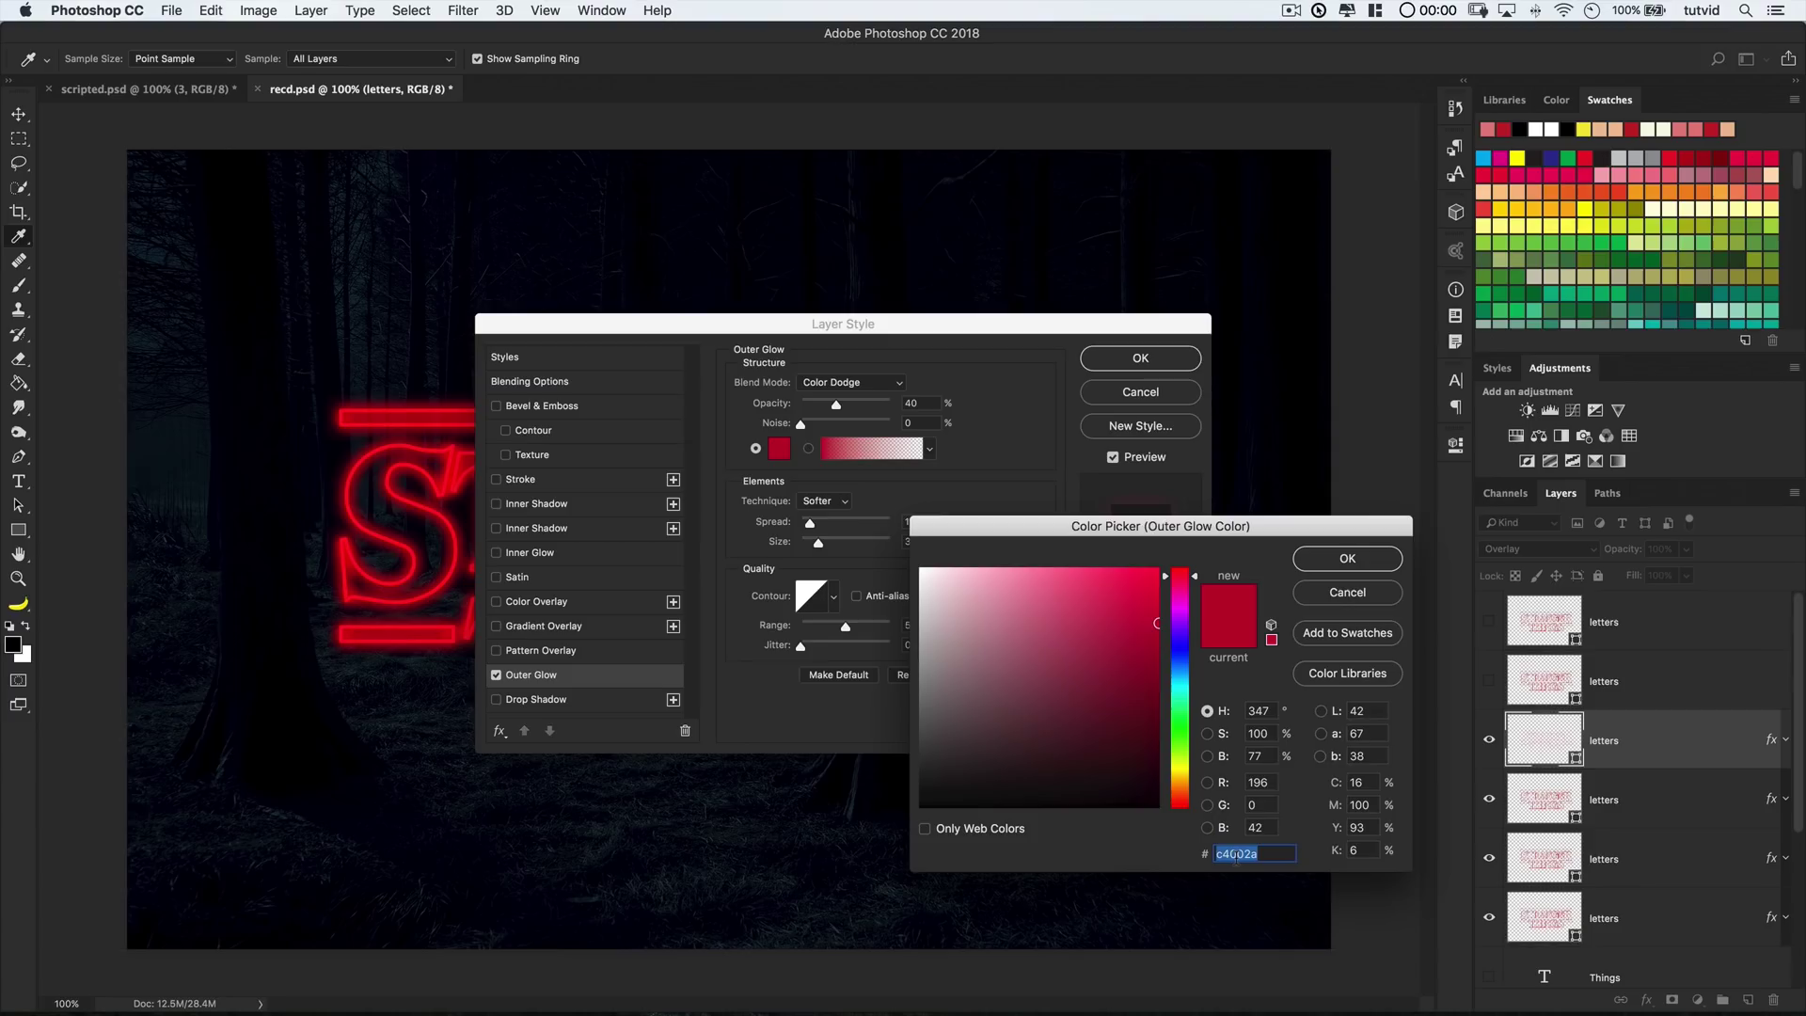
pyautogui.write('fd1f1f')
pyautogui.click(1348, 561)
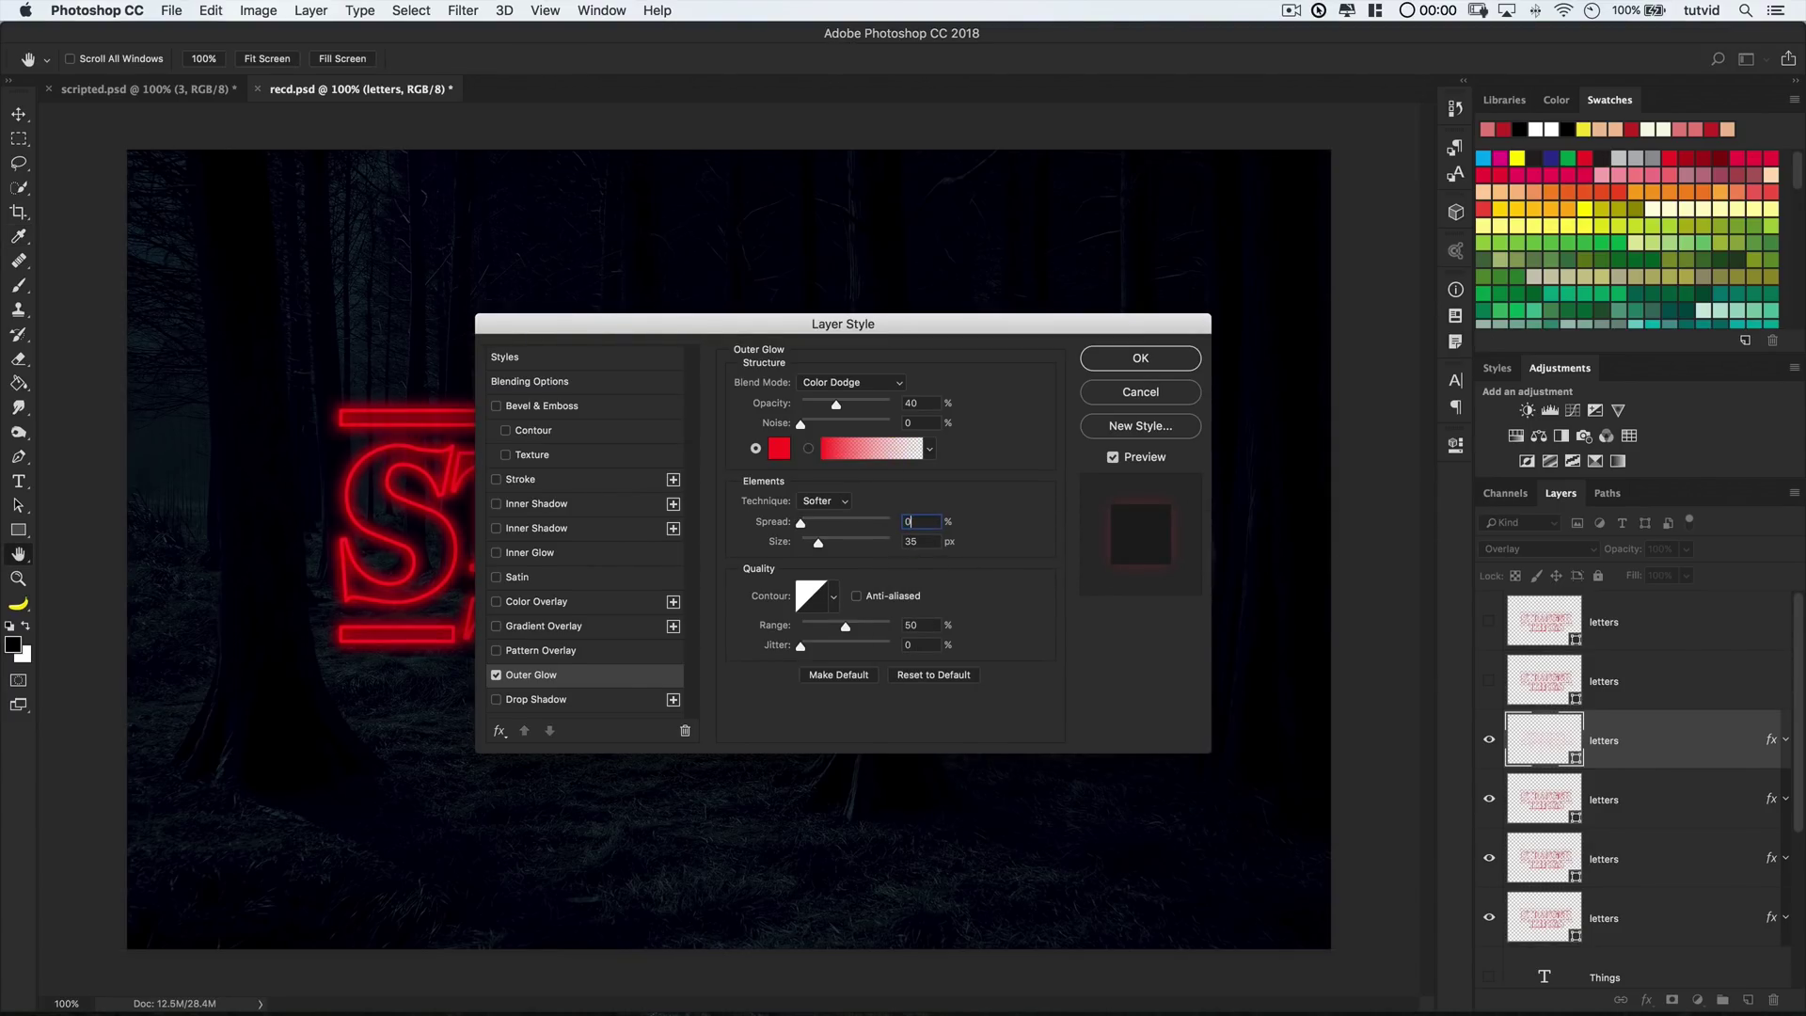
pyautogui.click(1147, 361)
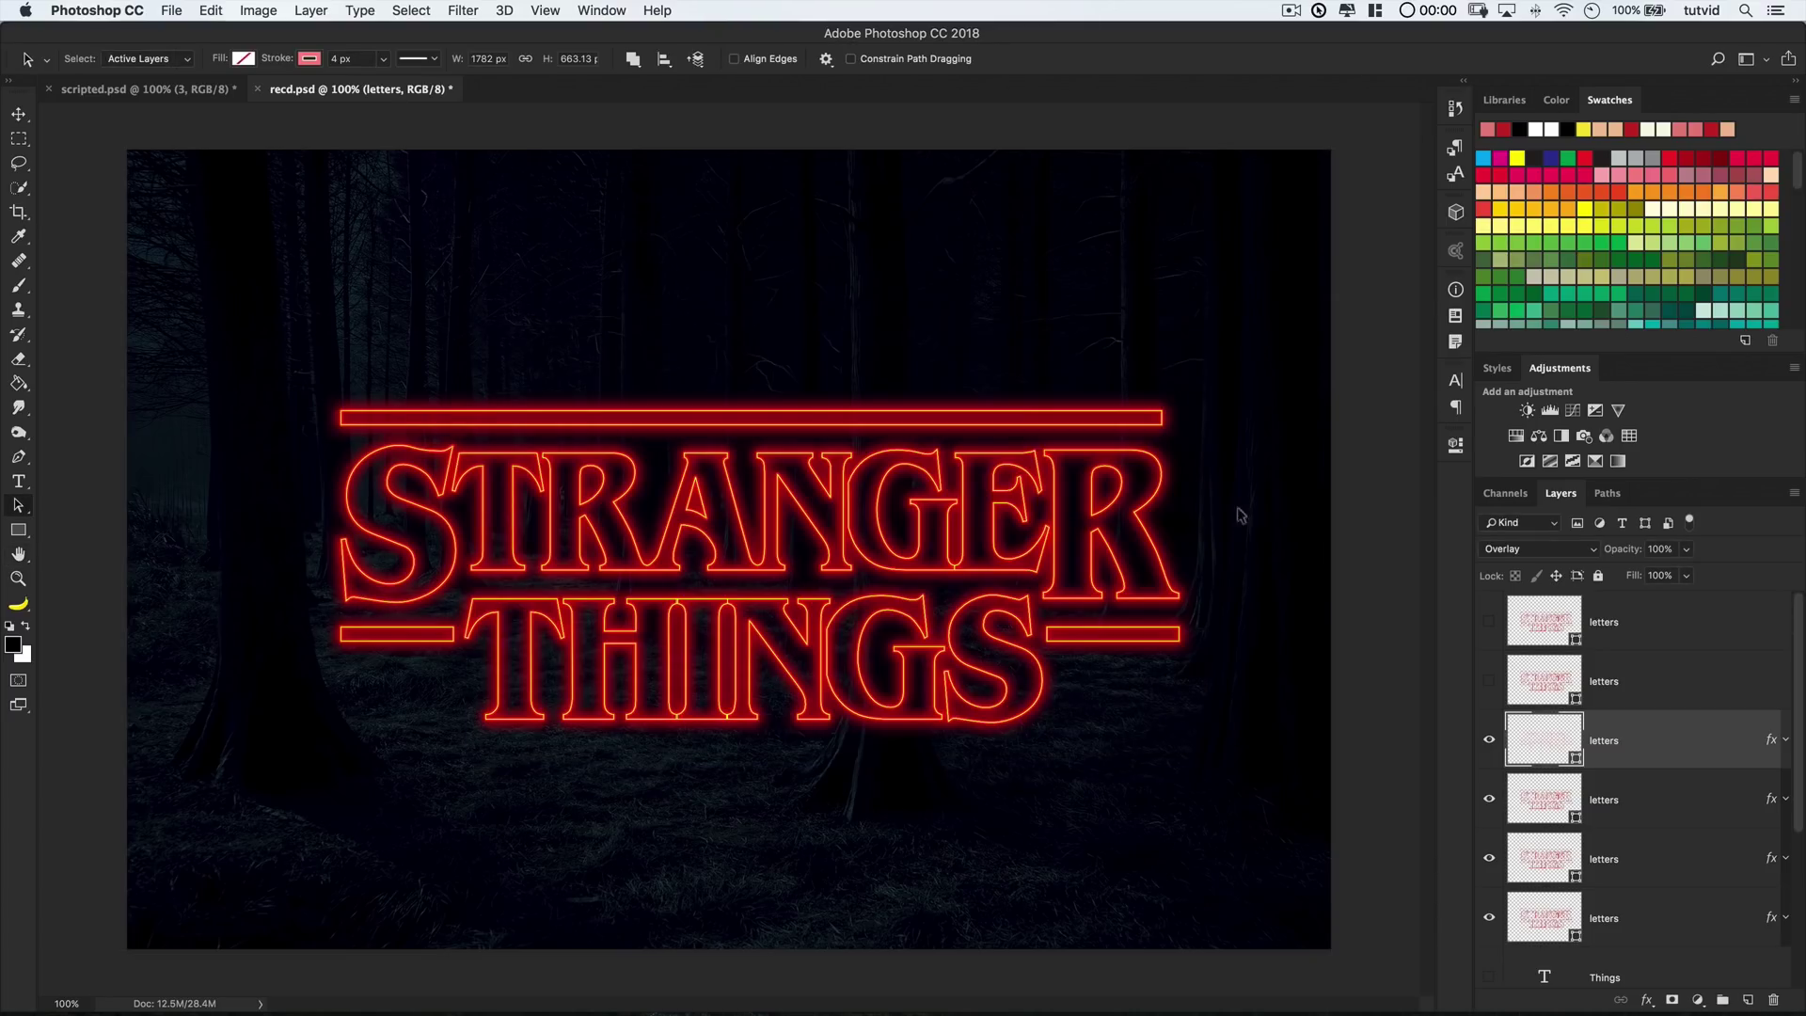
# Show the second letters layer, set its 2 px stroke to #f9f7e4, and blend it Overlay
pyautogui.click(1649, 689)
pyautogui.click(1489, 680)
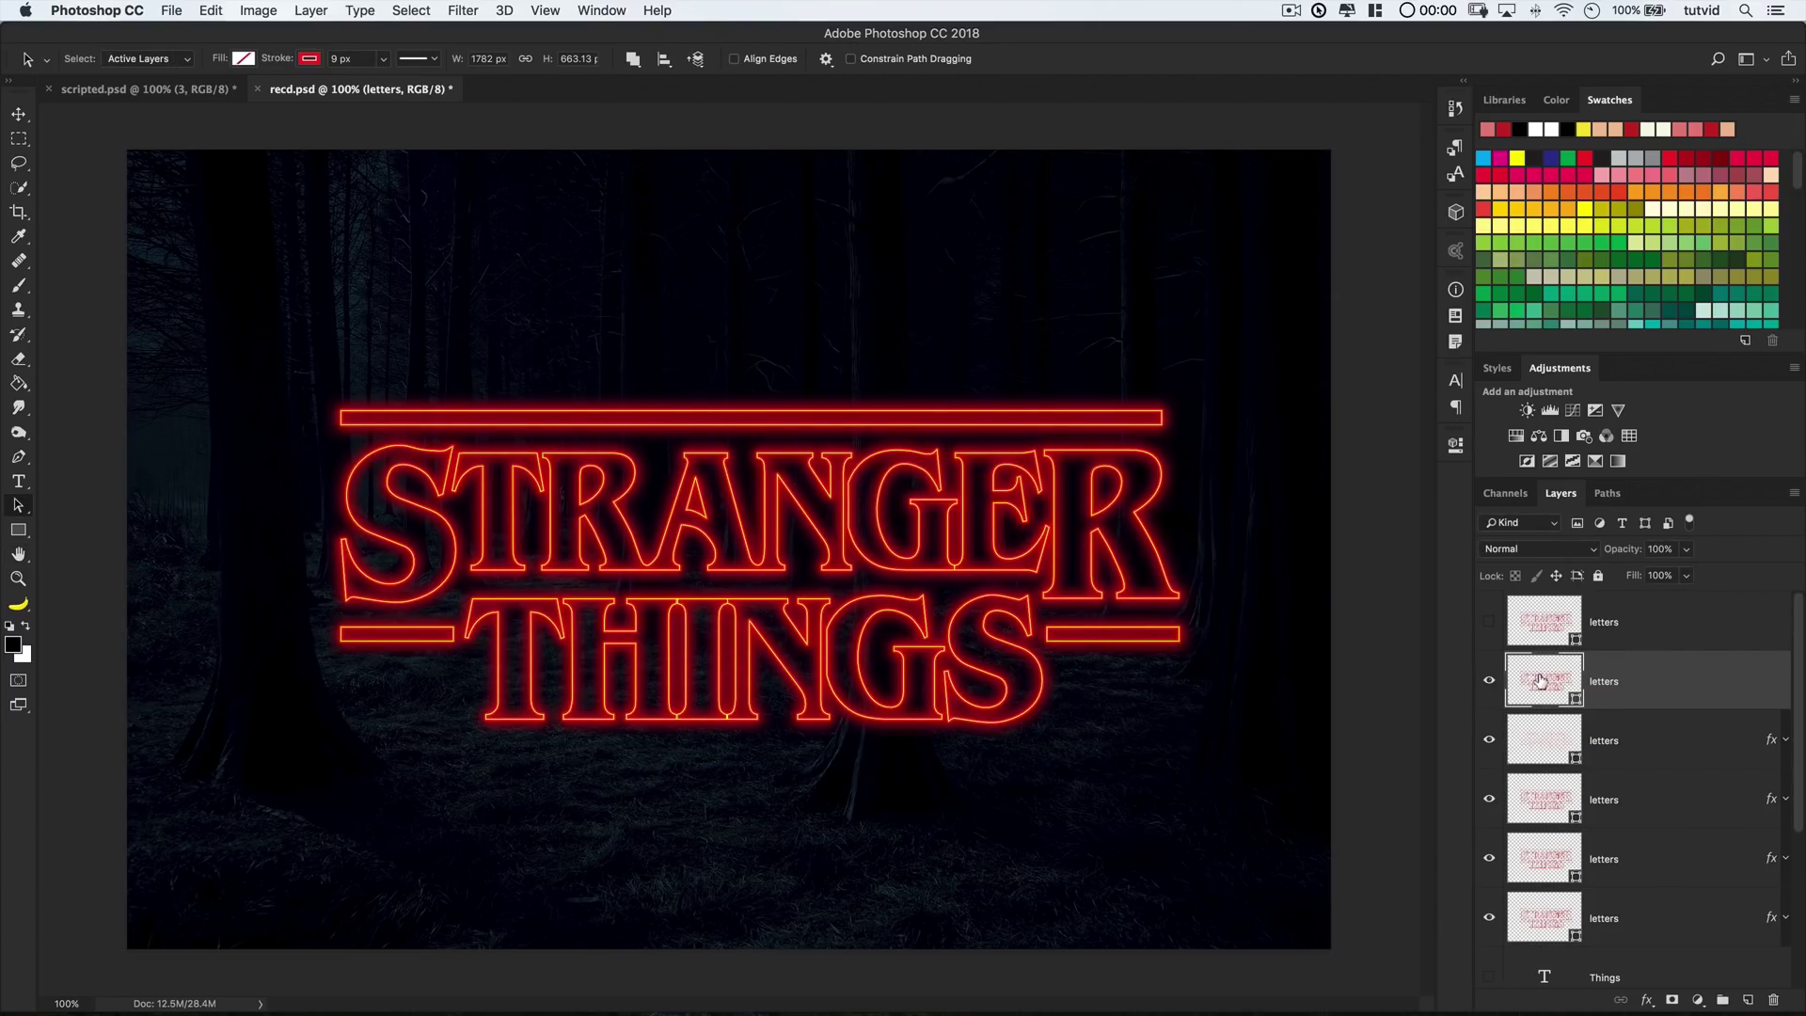
pyautogui.click(313, 59)
pyautogui.click(397, 95)
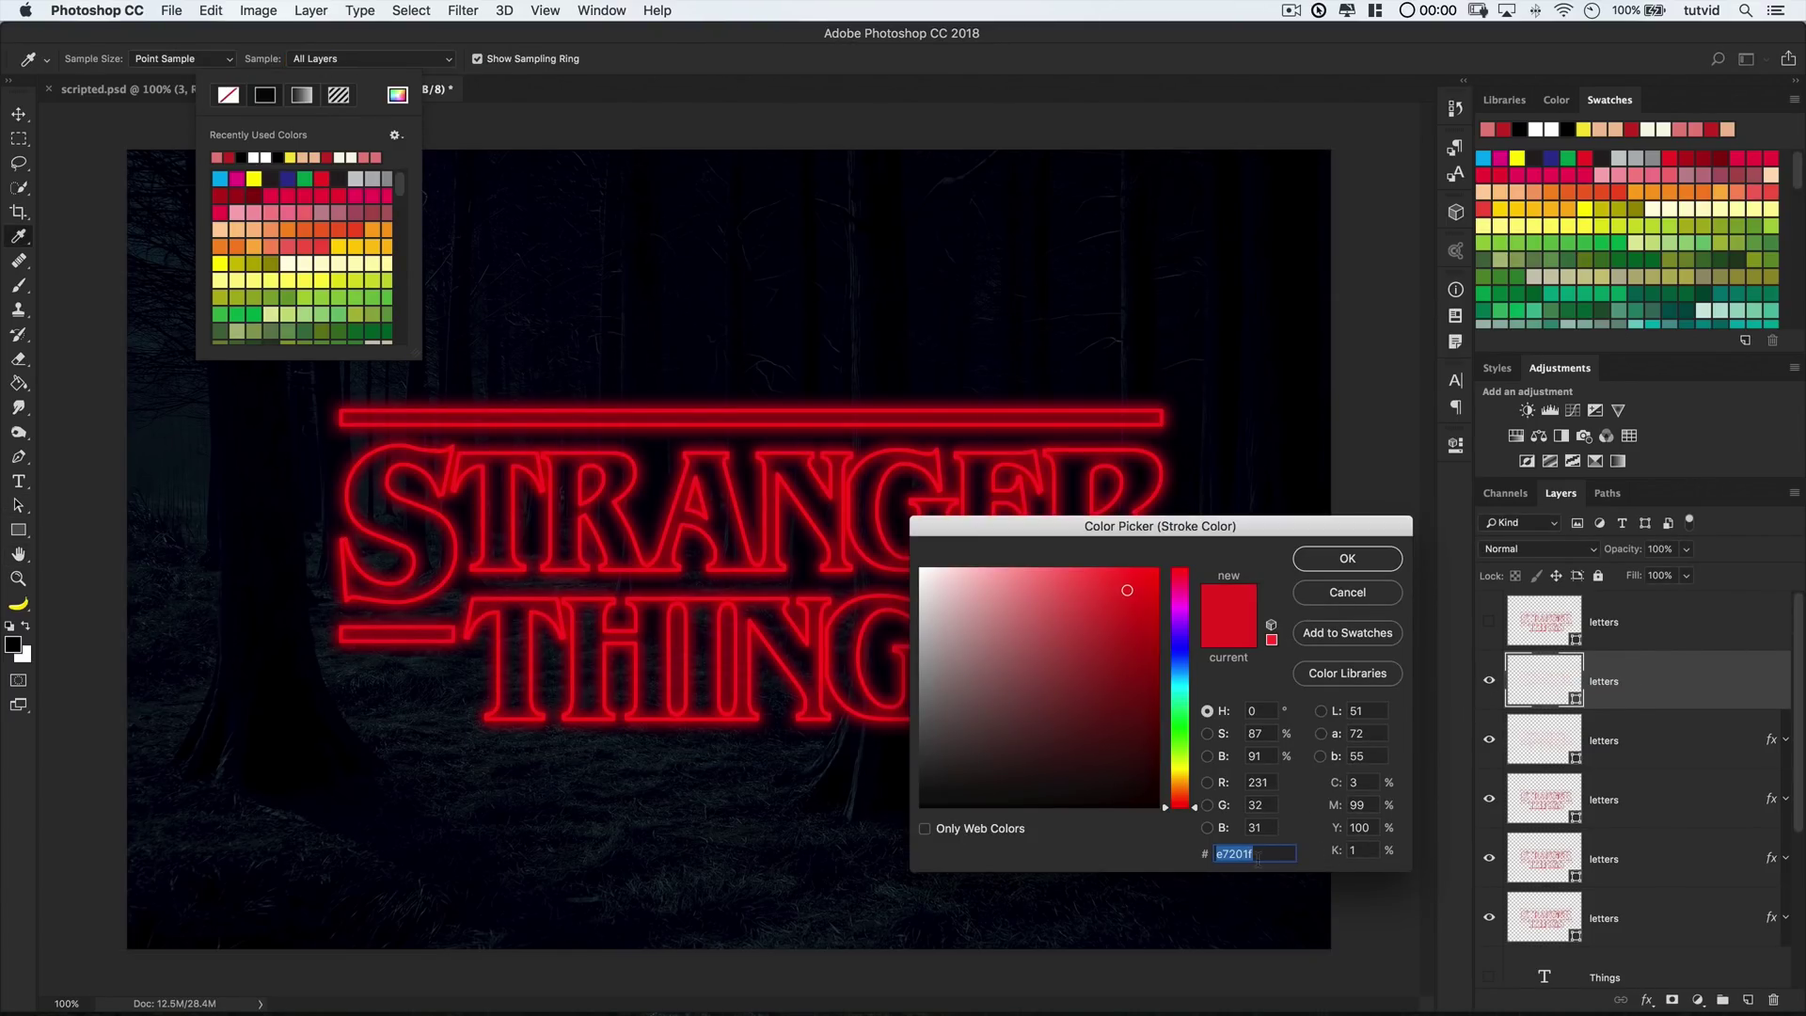
pyautogui.write('f9f7e4')
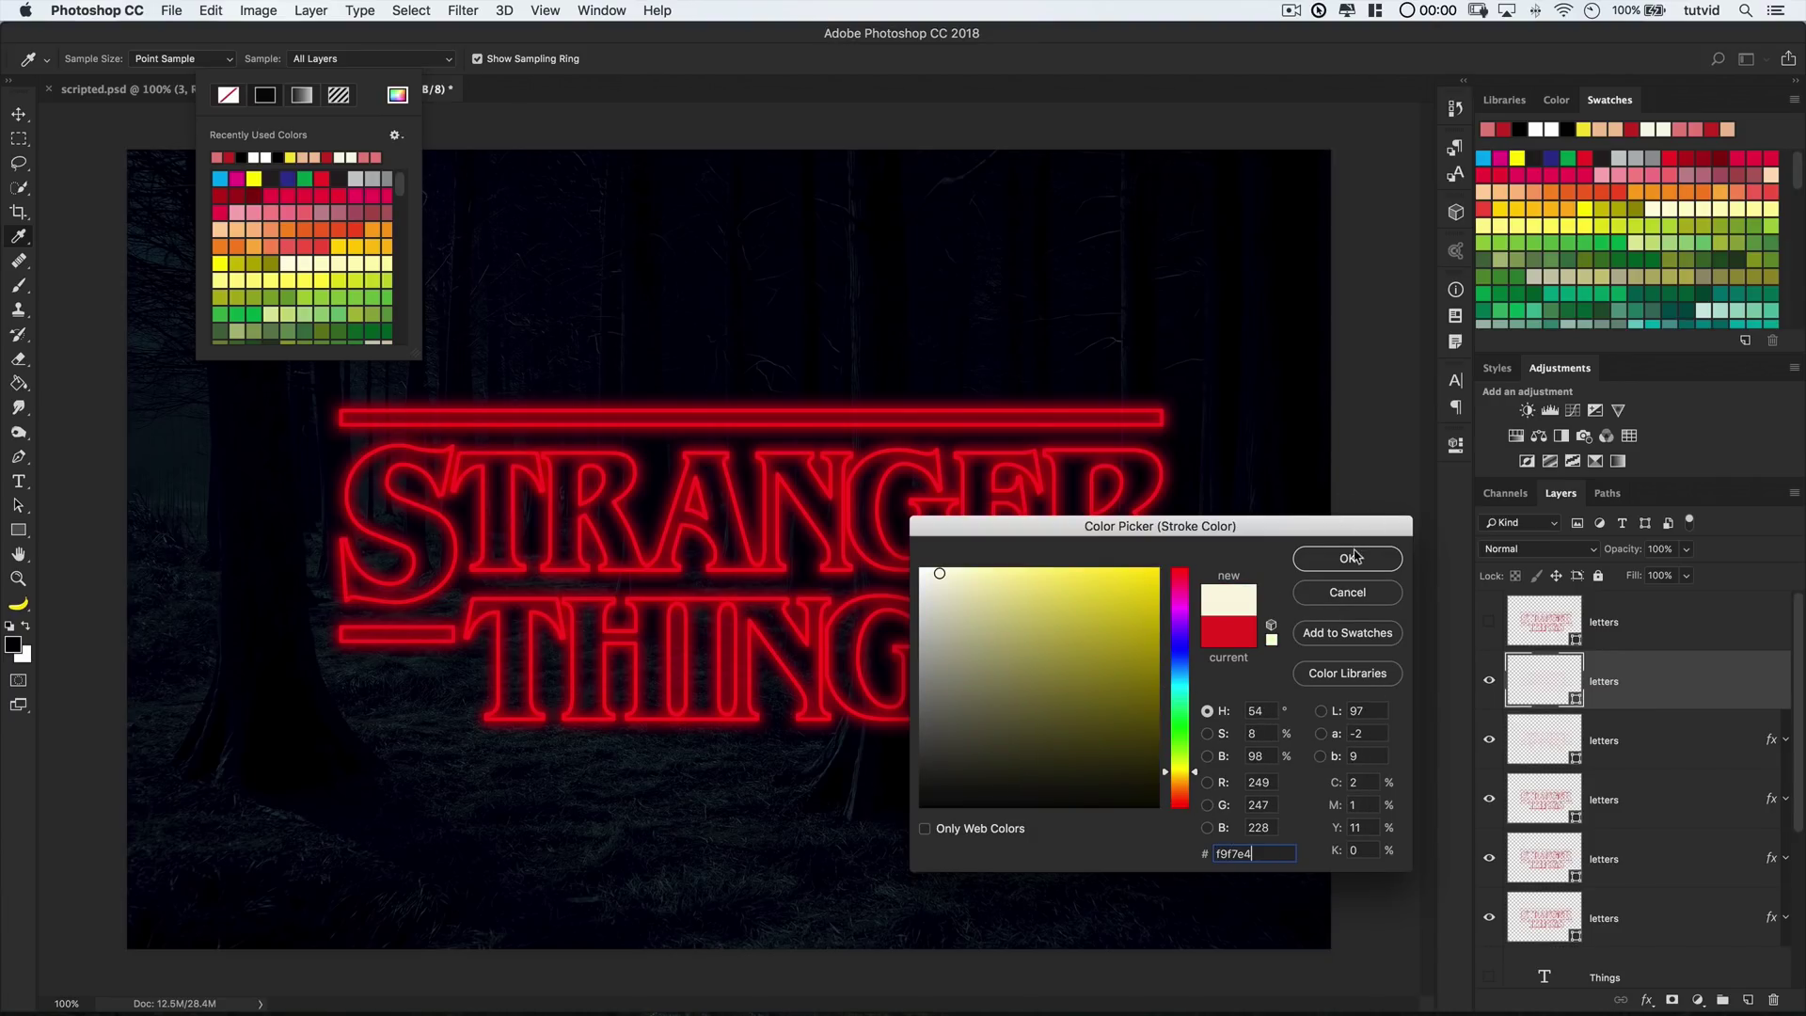
pyautogui.click(1350, 558)
pyautogui.click(1548, 545)
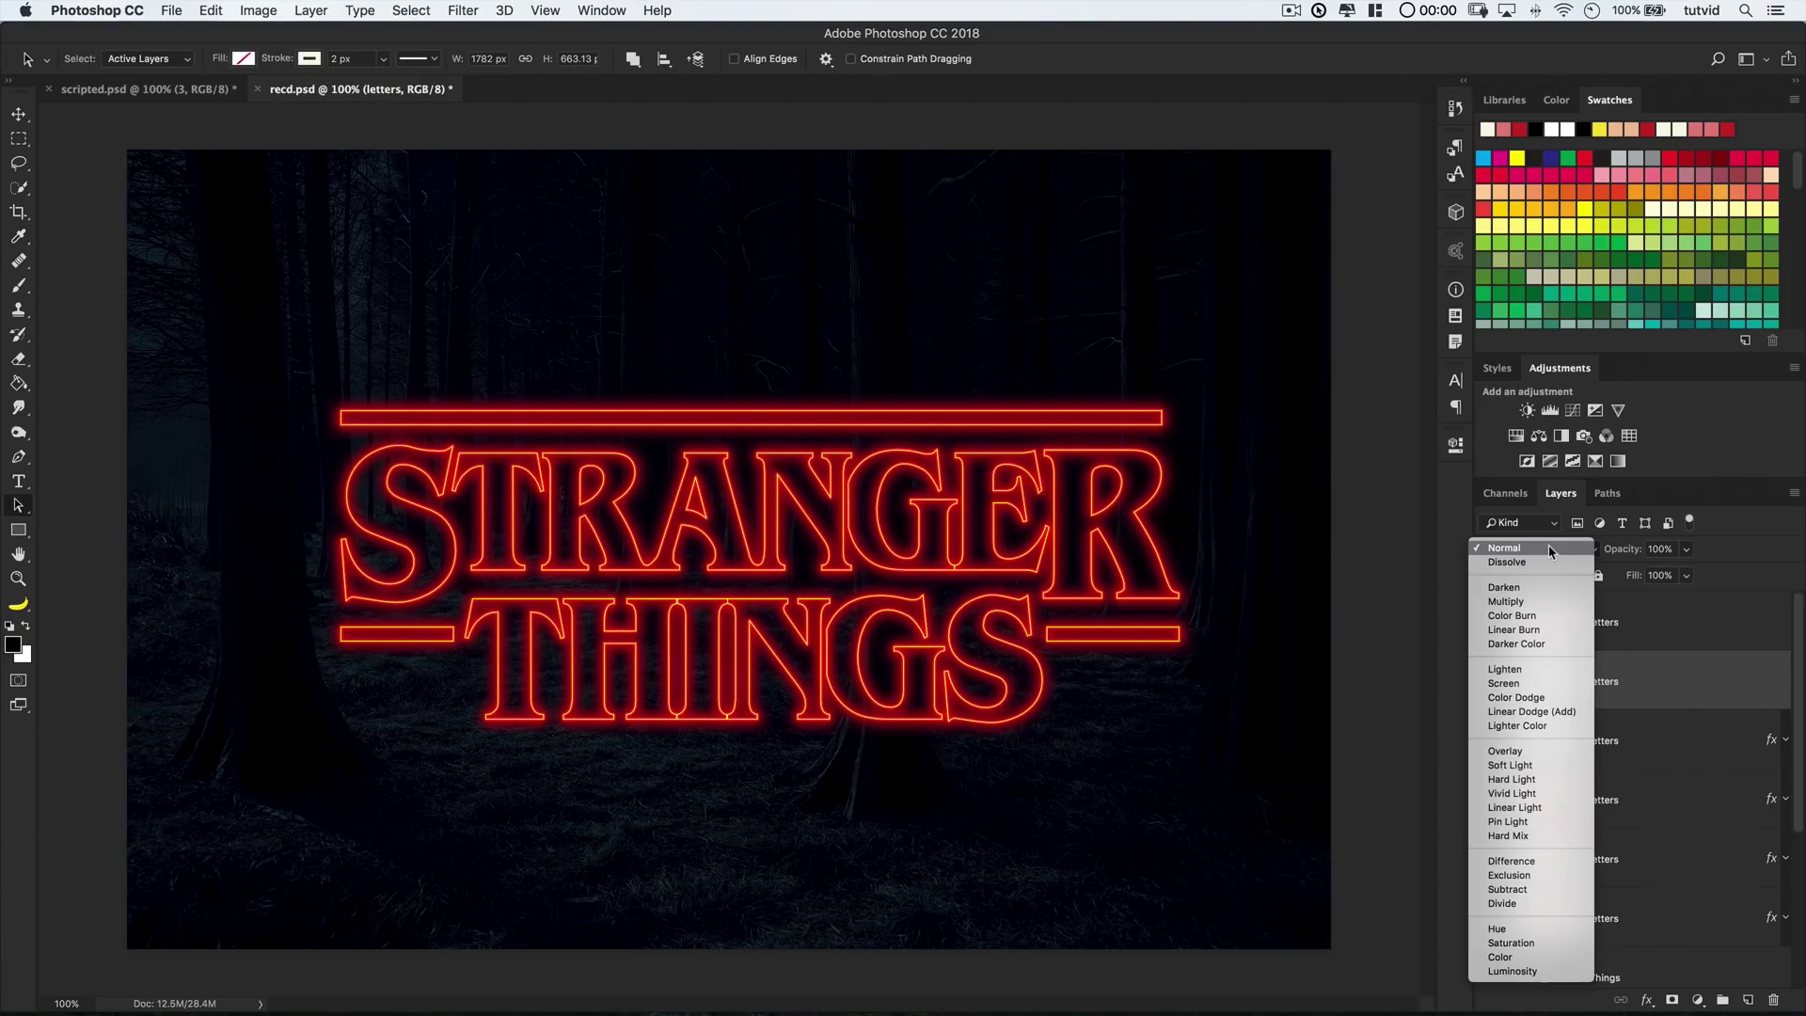
pyautogui.click(1517, 750)
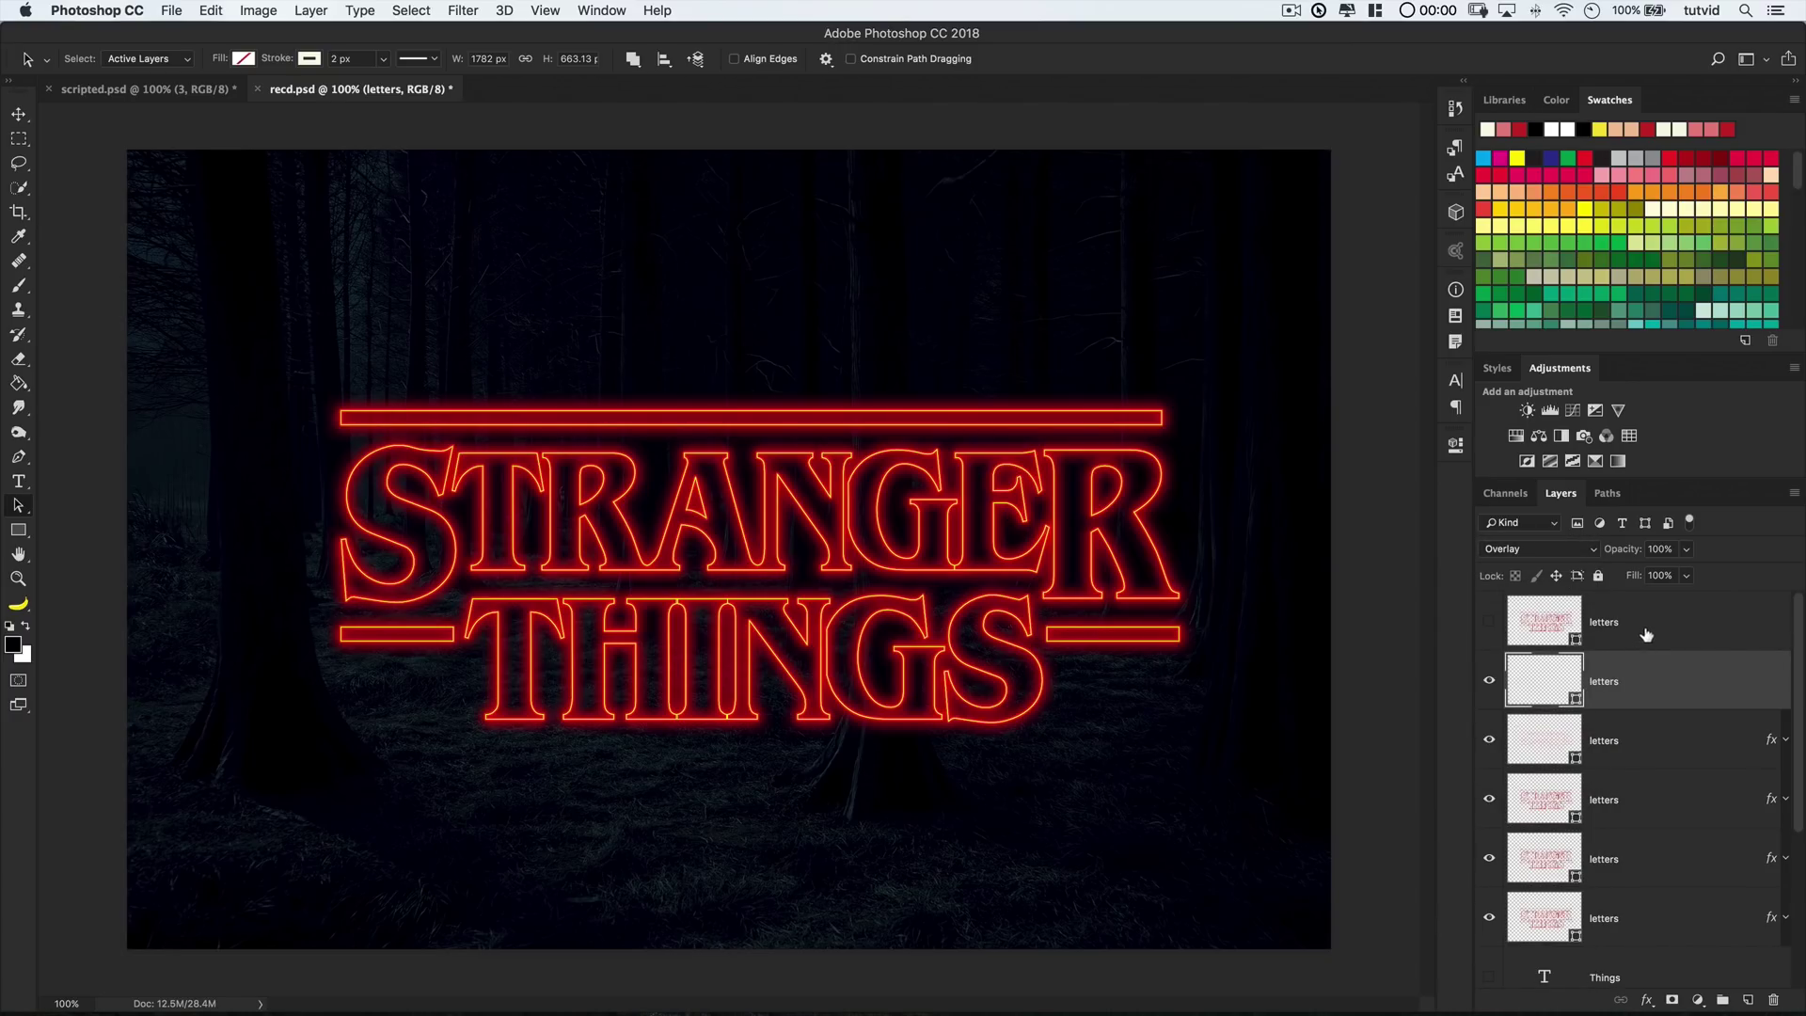
# Show the top letters layer, give its 1 px stroke a near-white colour, and set Color Dodge blending
pyautogui.click(1650, 630)
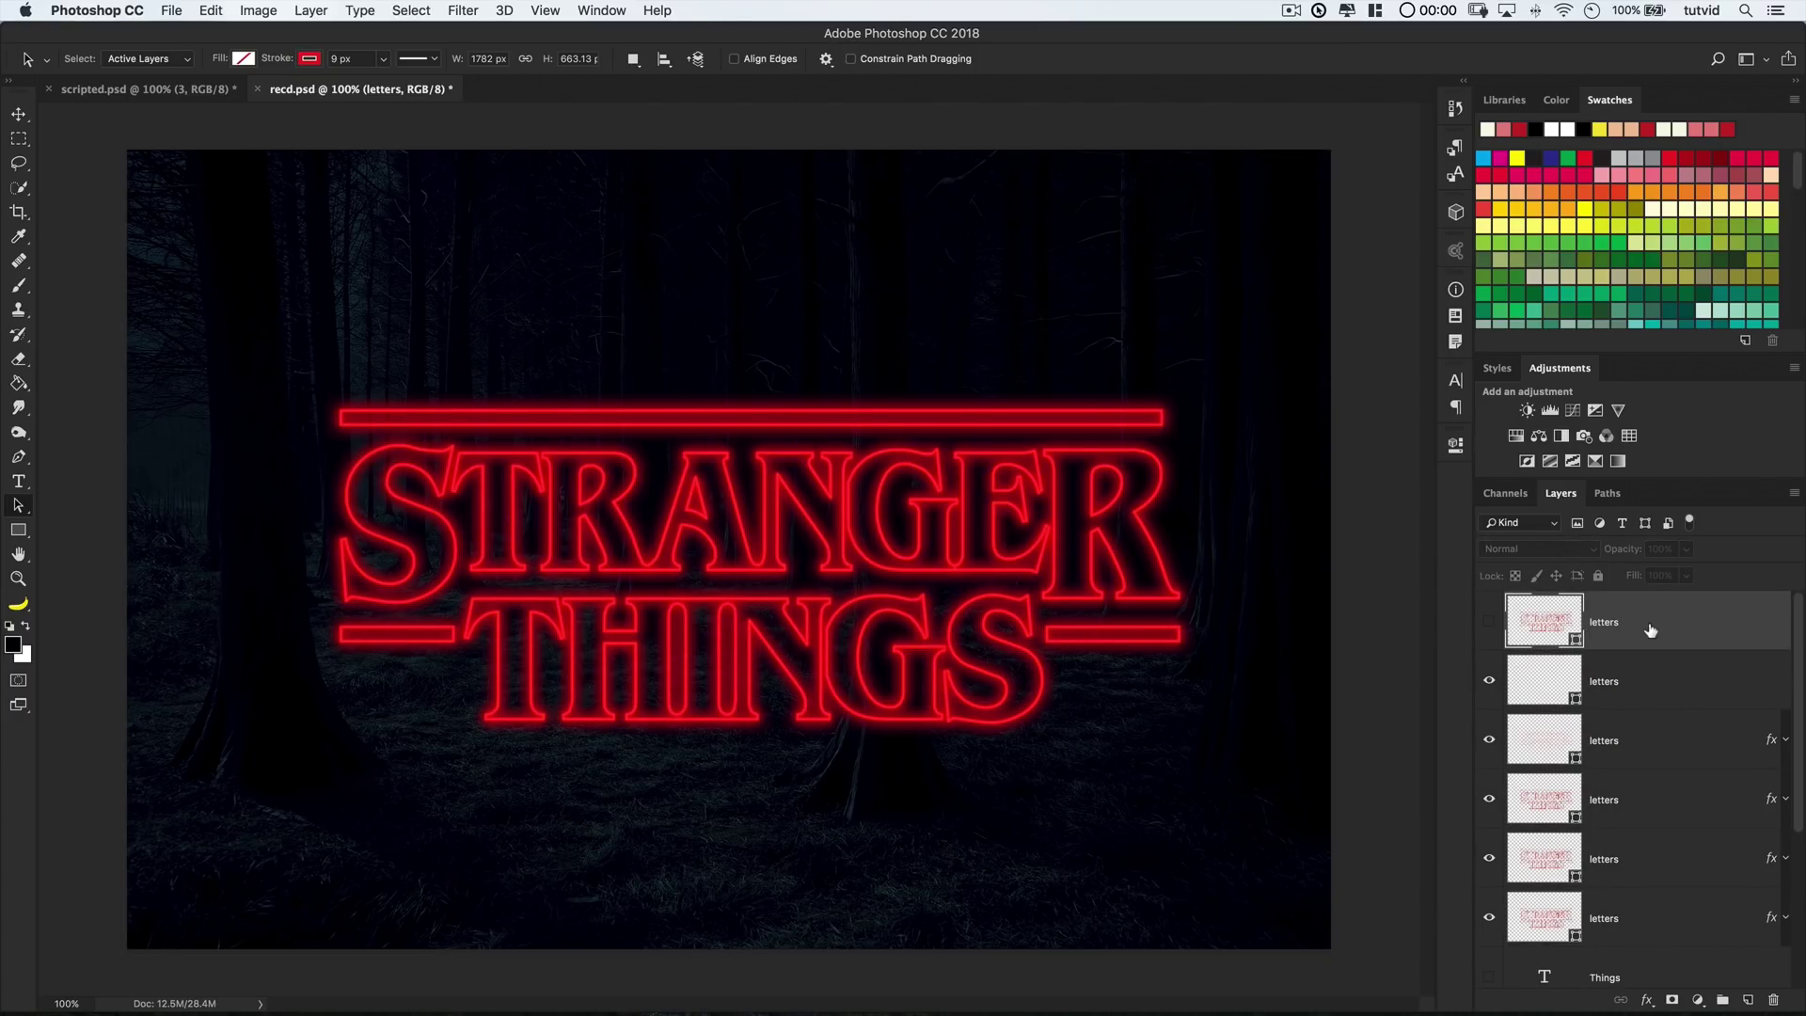
pyautogui.click(308, 58)
pyautogui.click(396, 94)
pyautogui.write('fffff0')
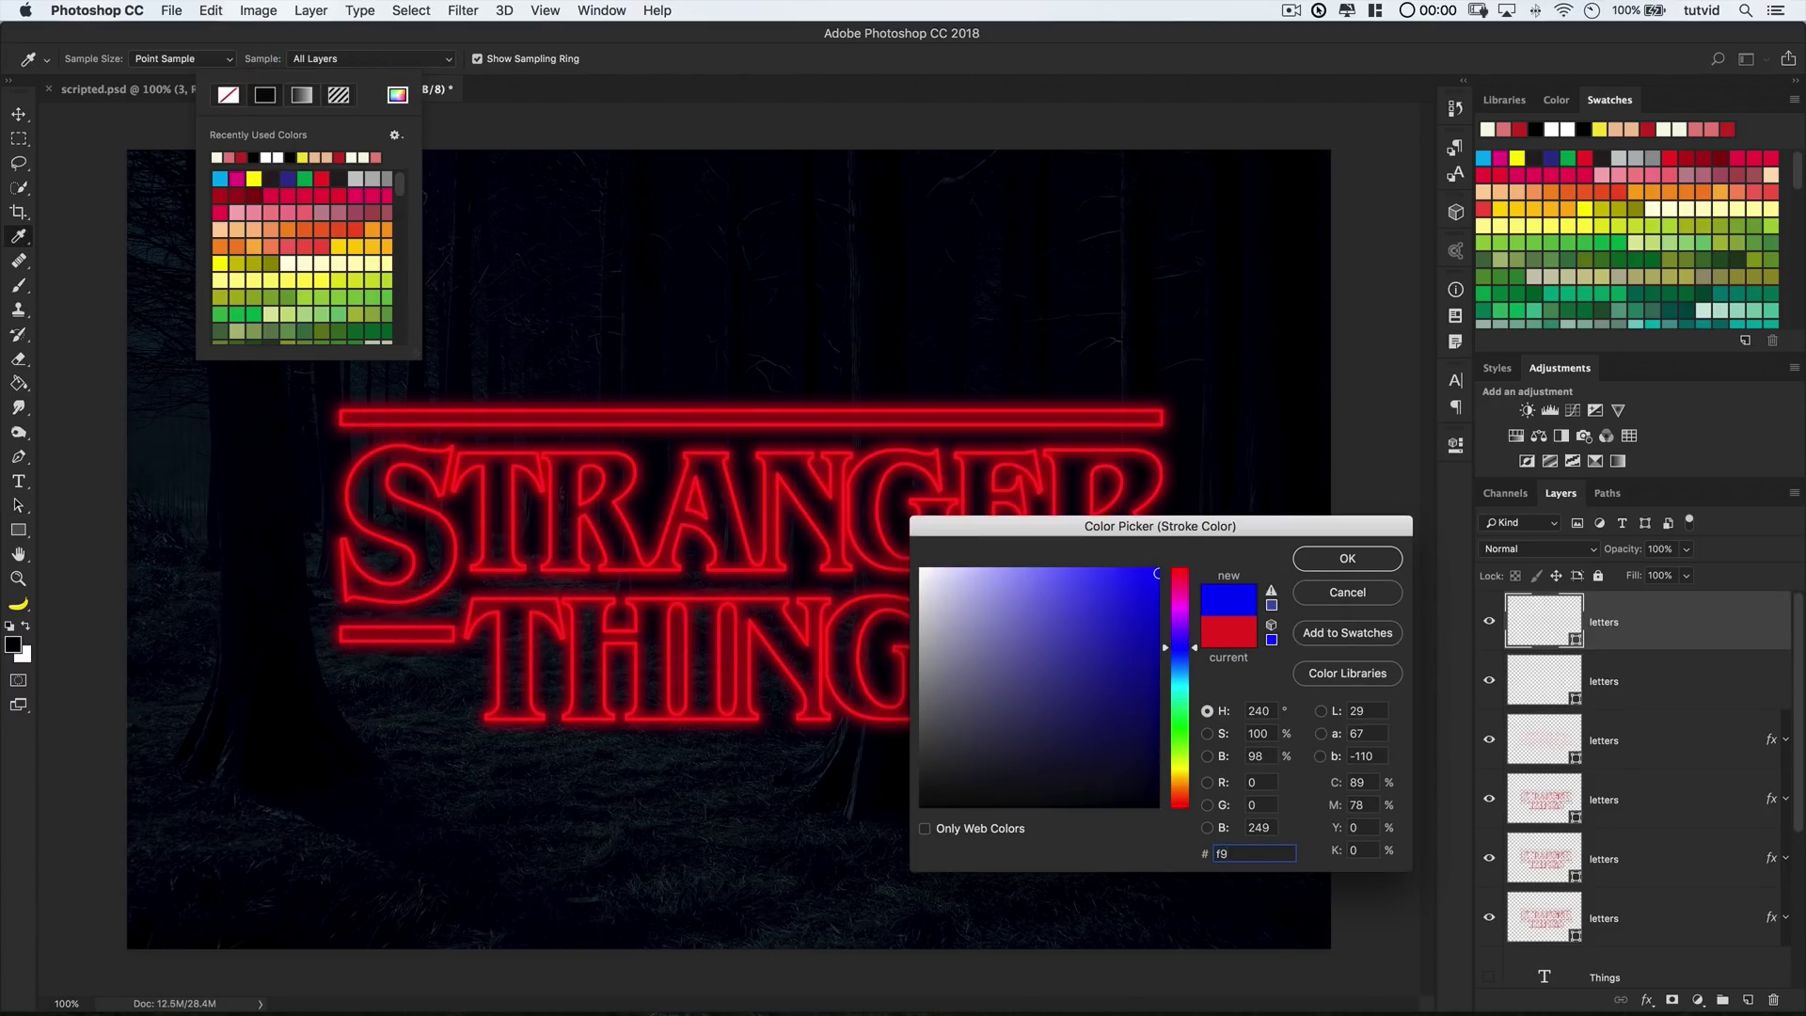
pyautogui.click(1333, 559)
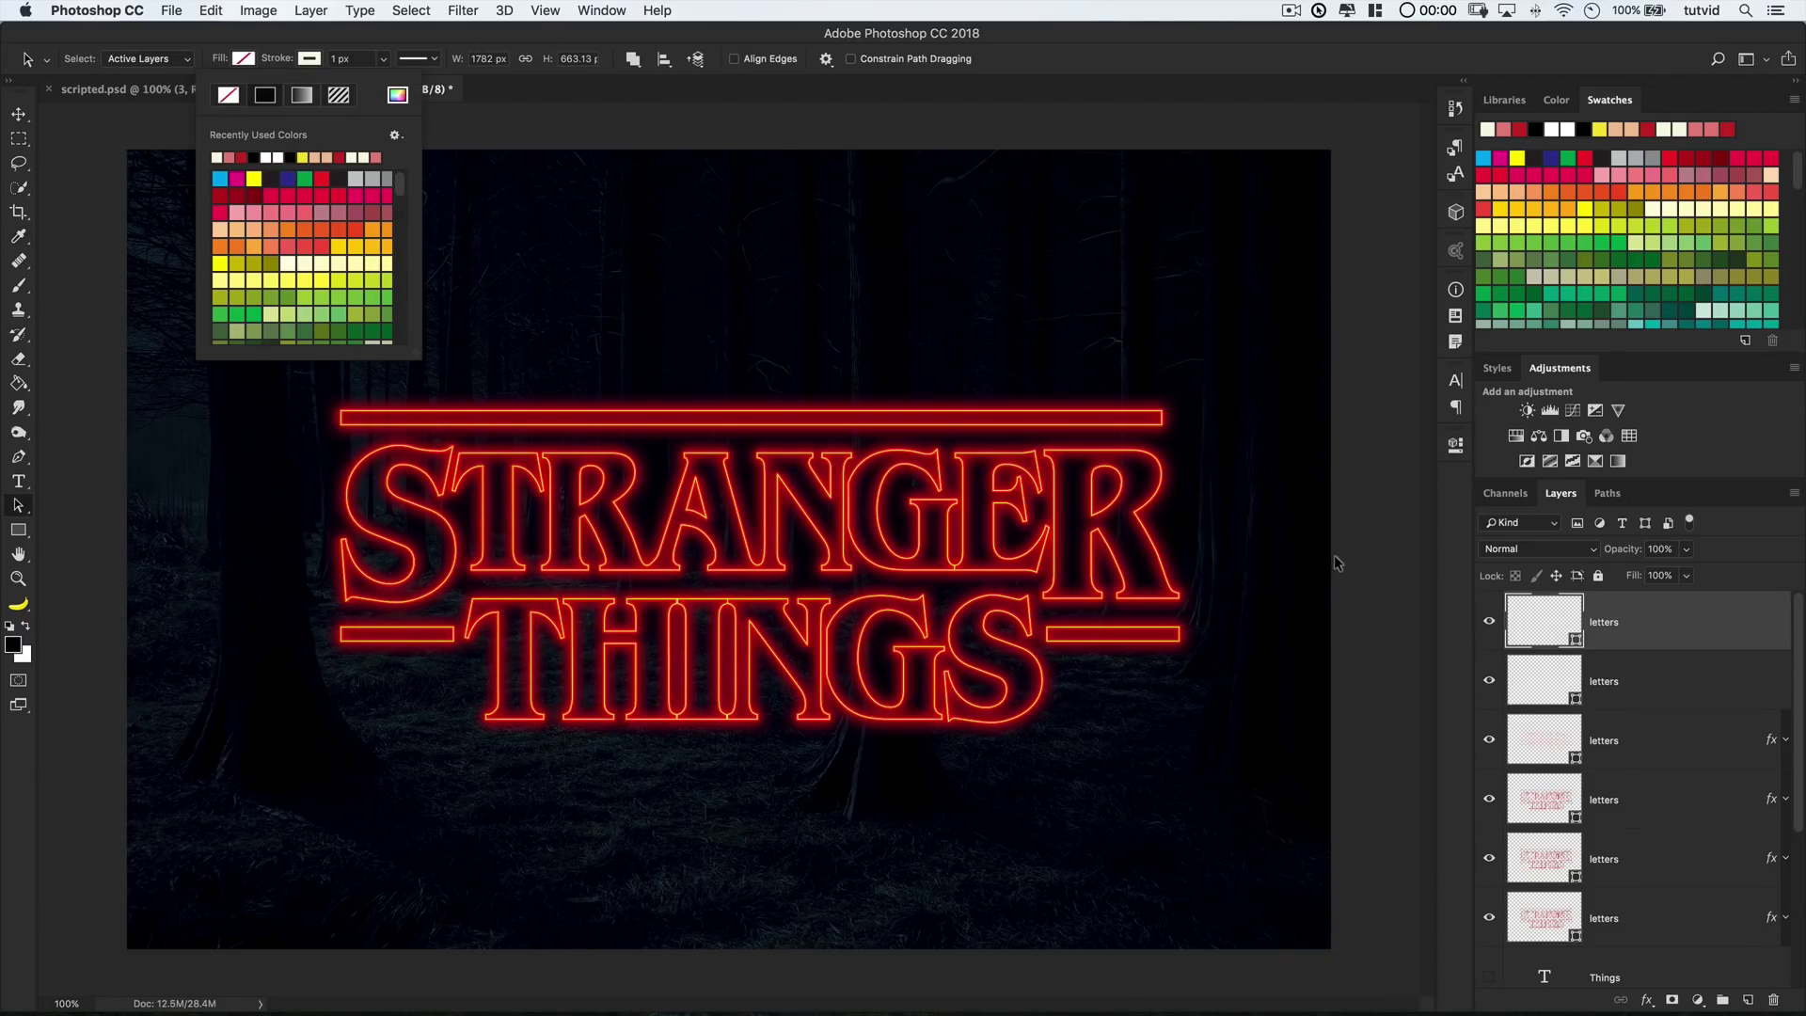
pyautogui.click(1574, 551)
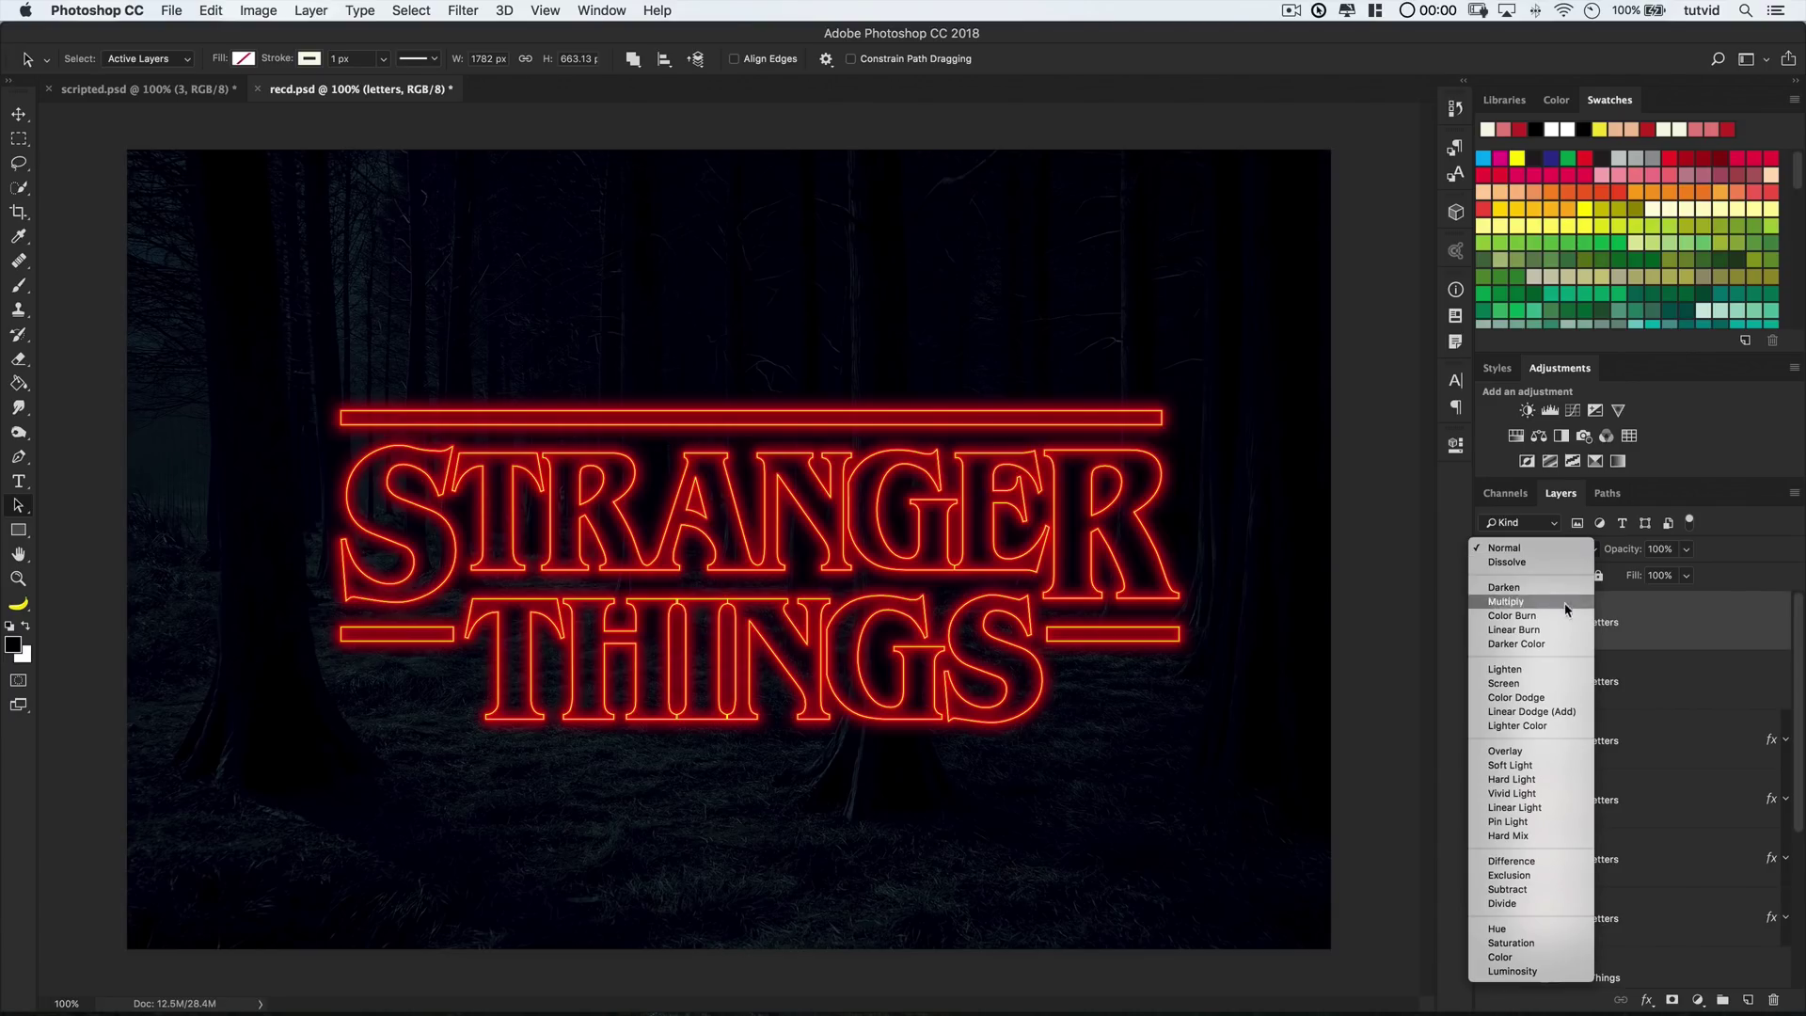
pyautogui.click(1544, 700)
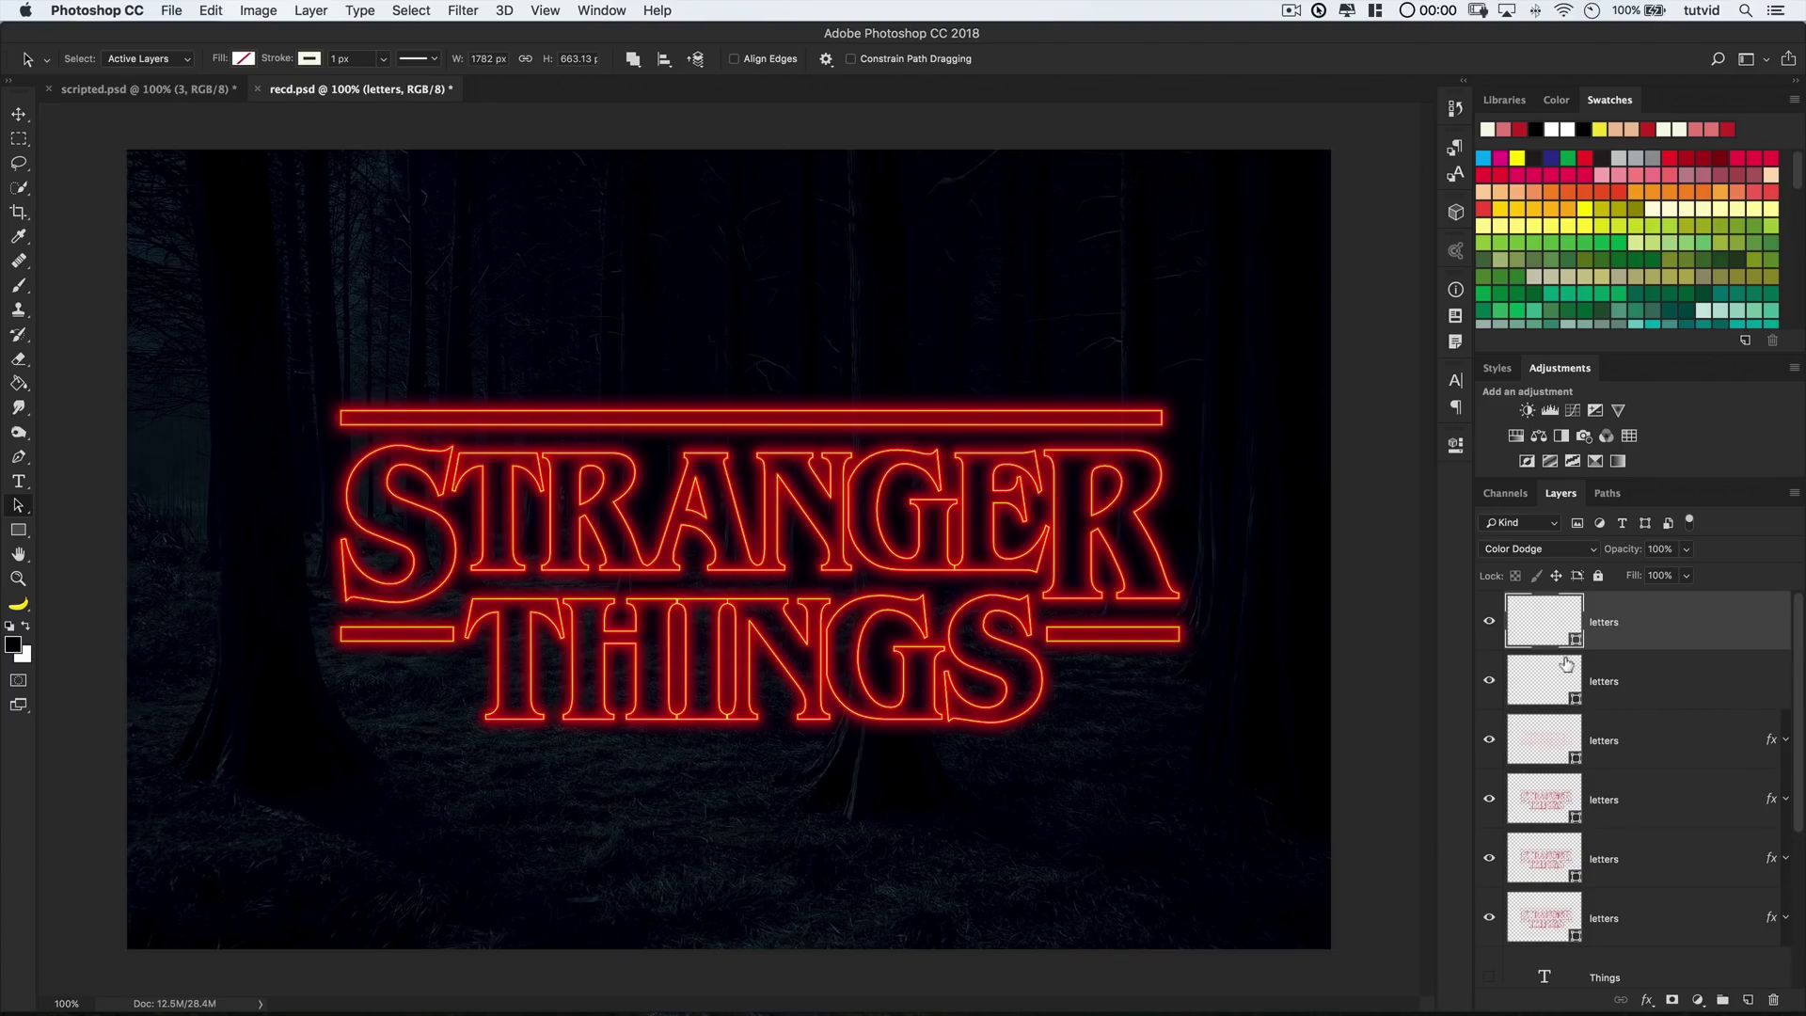
# Add a new layer named 'blotch' and fill it with black-and-white rendered clouds
pyautogui.click(1749, 996)
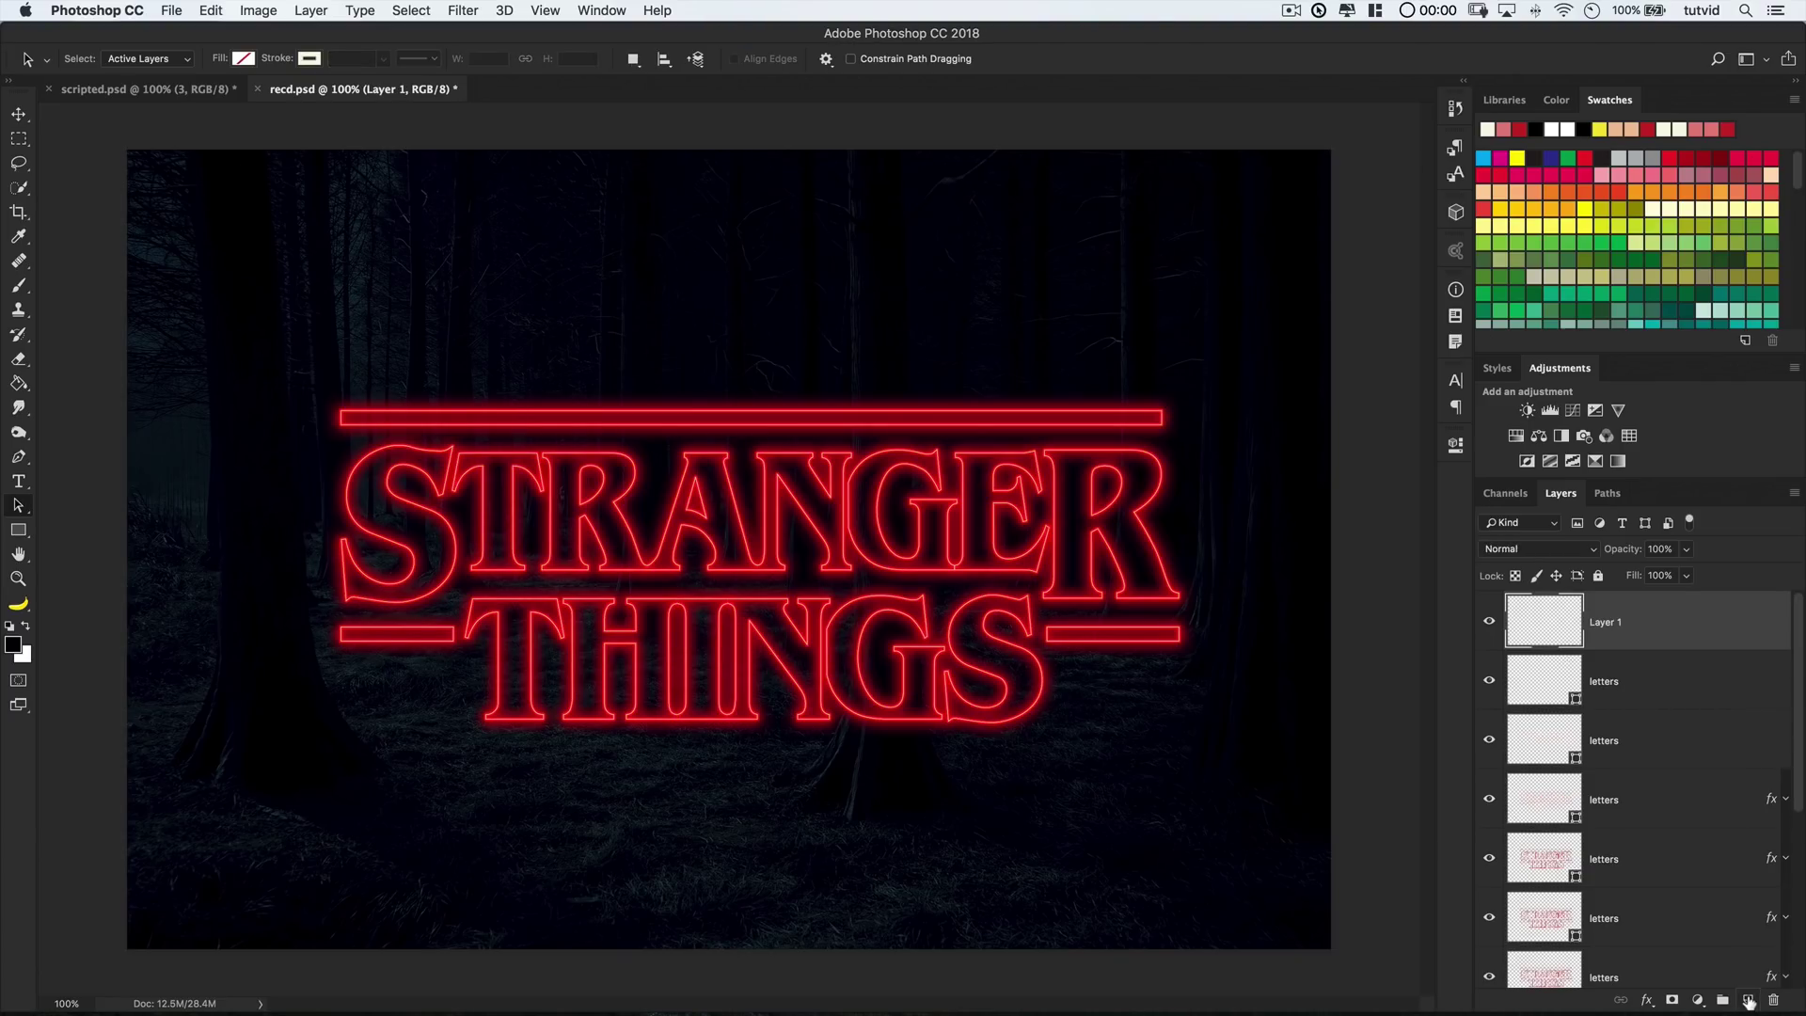
pyautogui.doubleClick(1602, 622)
pyautogui.write('blotch')
pyautogui.press('Return')
pyautogui.press('d')
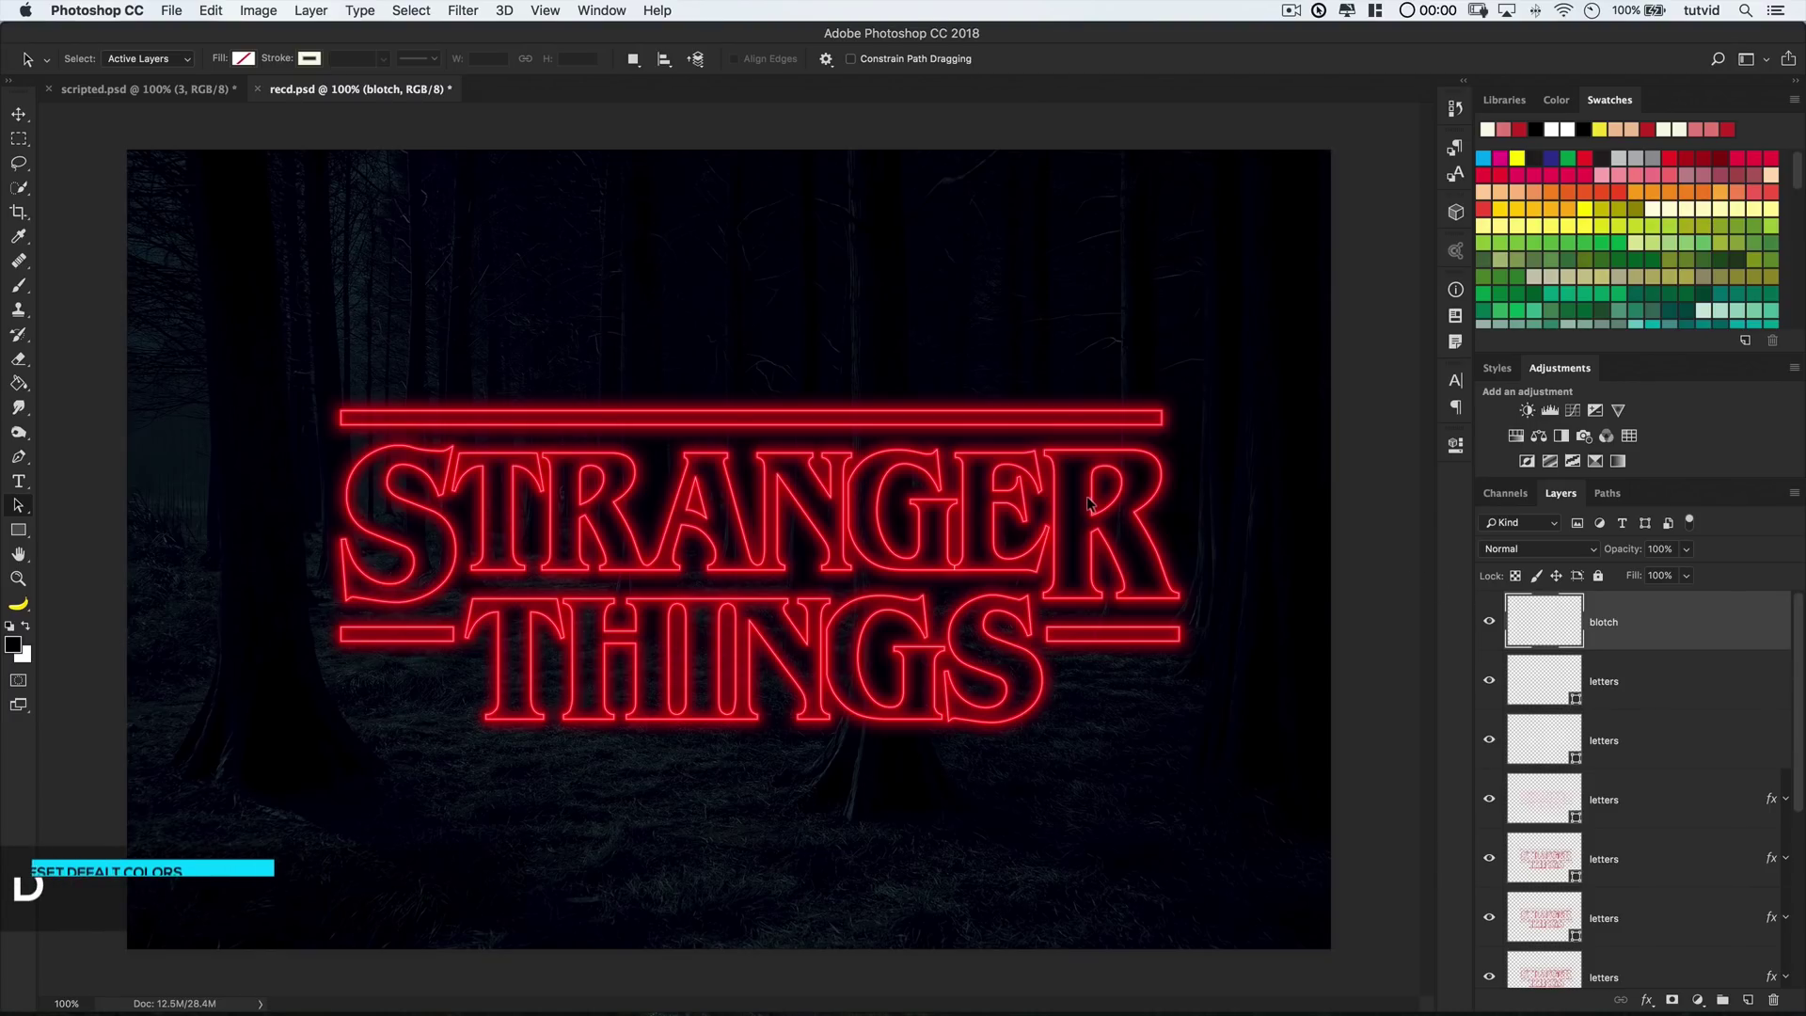
pyautogui.click(463, 12)
pyautogui.moveTo(480, 324)
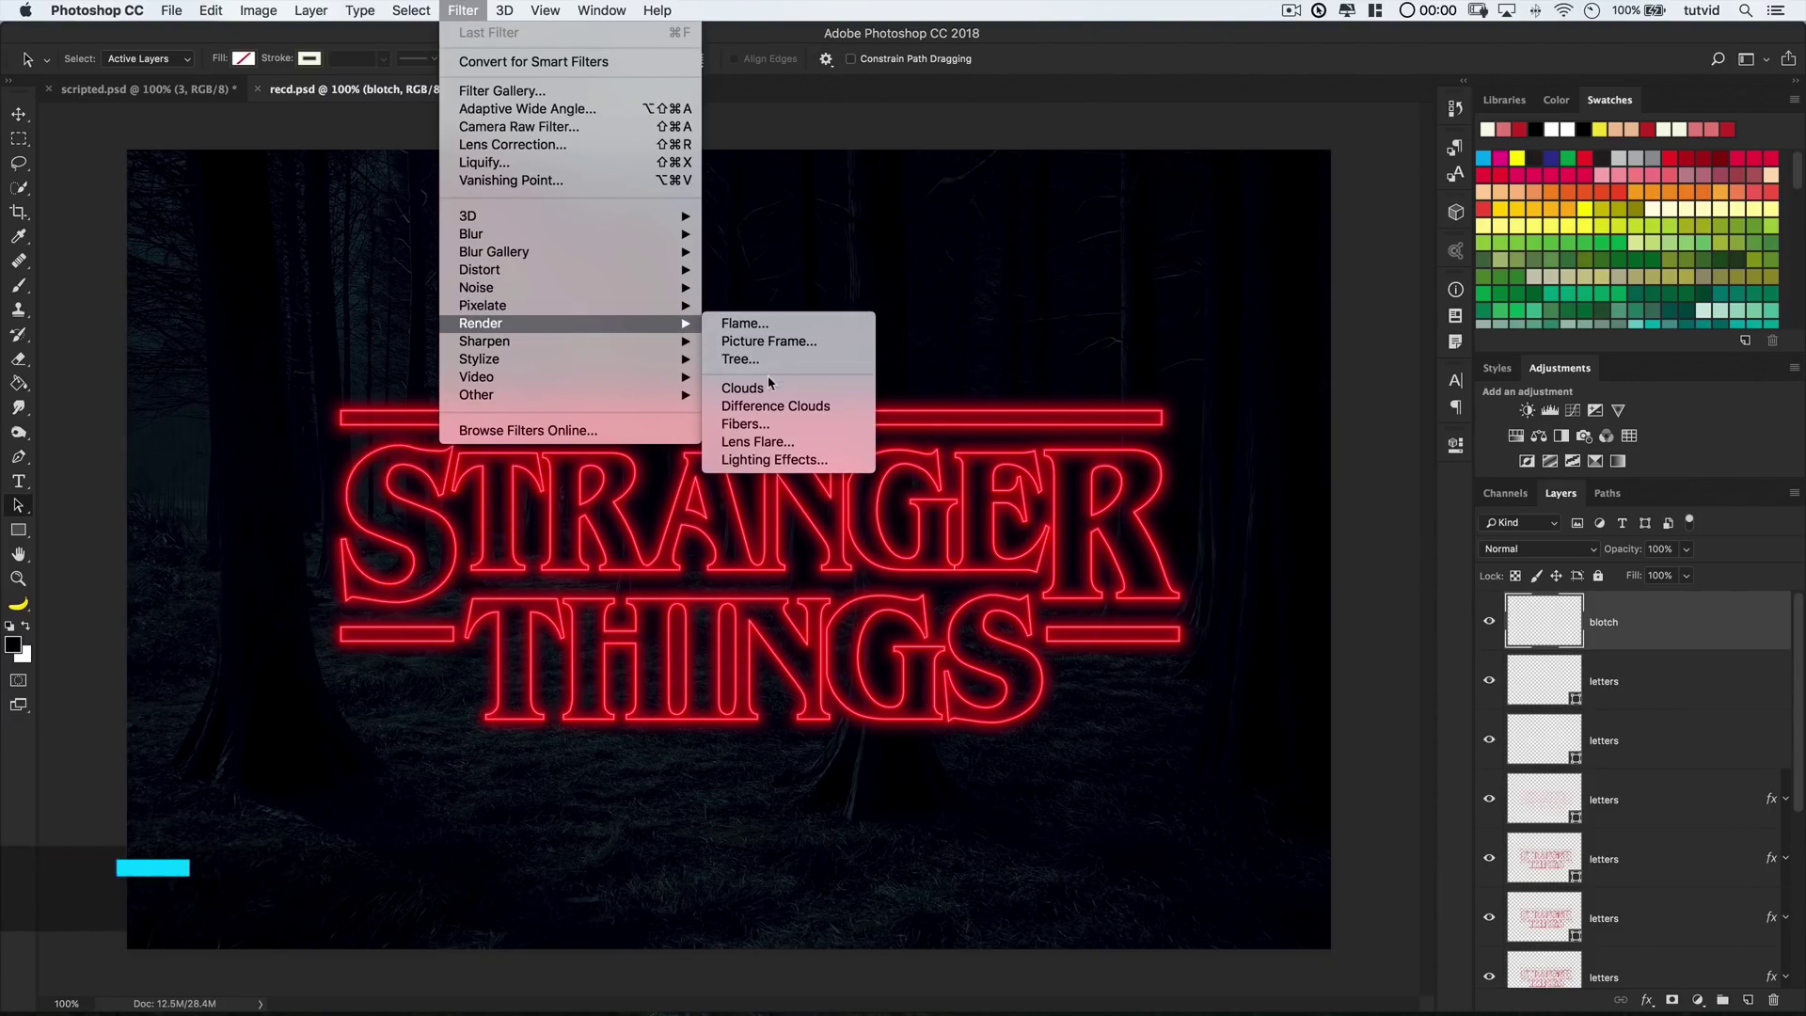
pyautogui.click(742, 387)
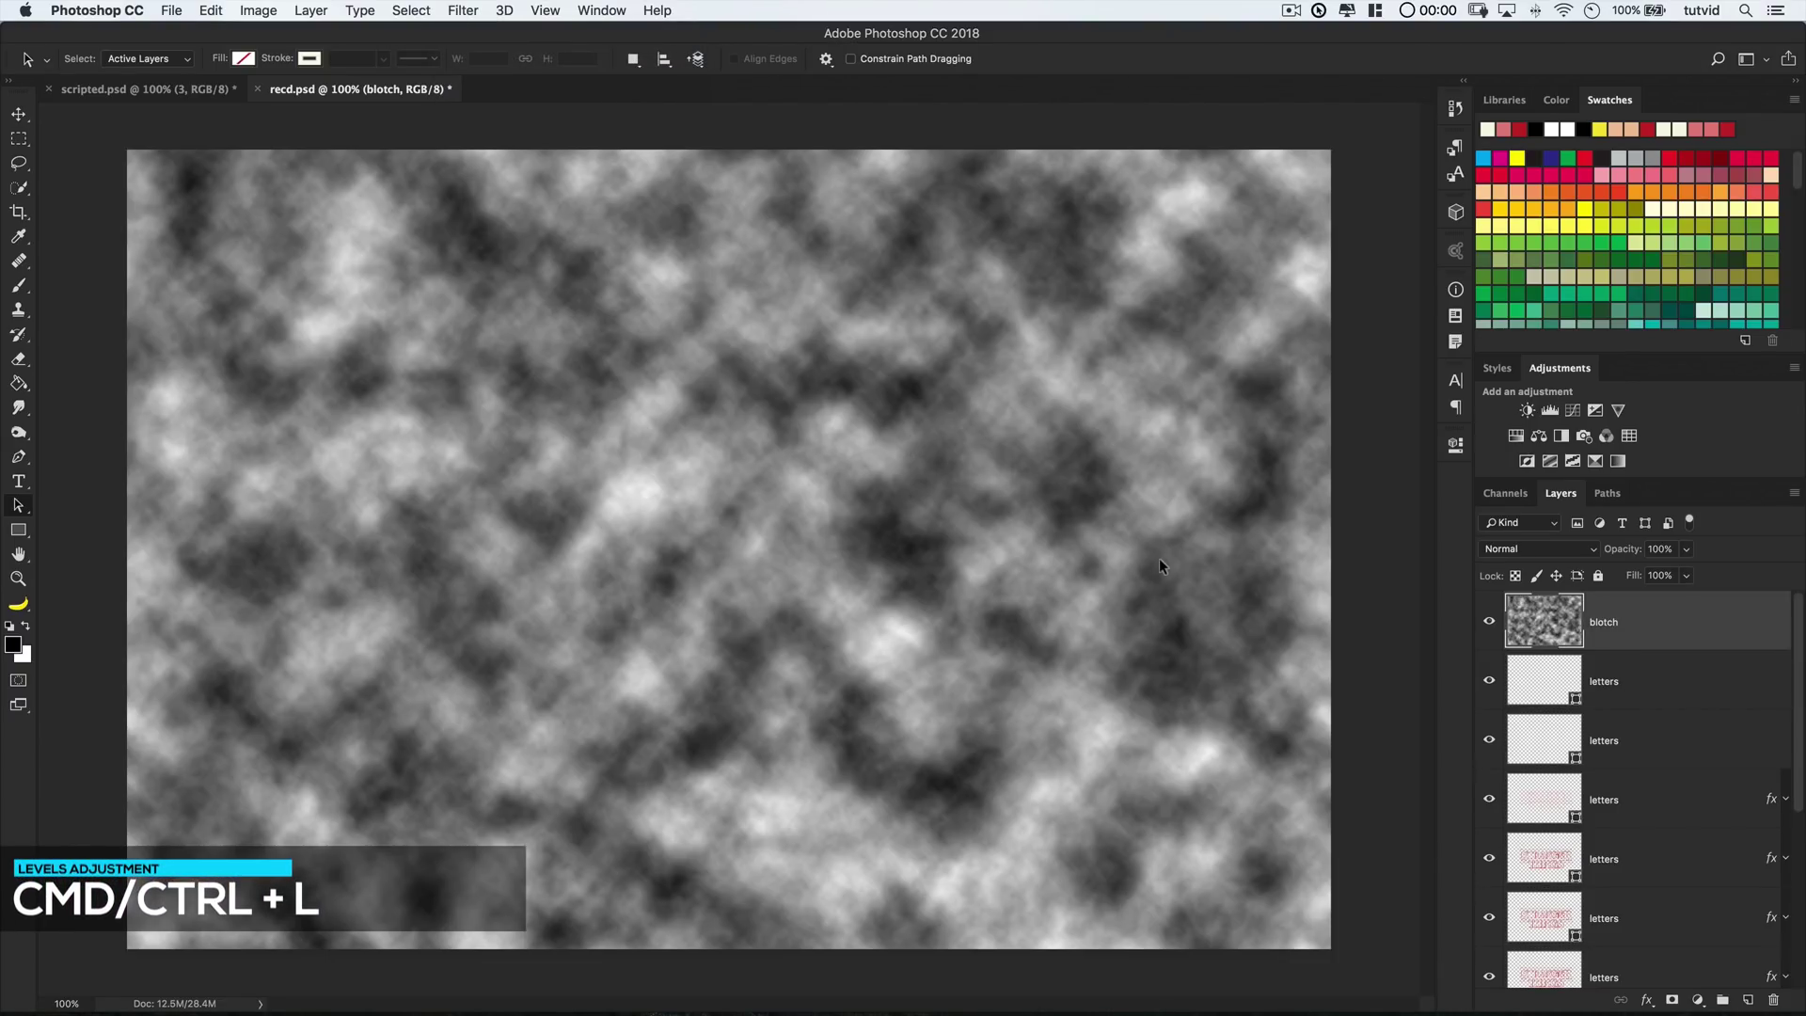
# Apply Levels to the clouds with input values 165, 1.00 and 175
pyautogui.hotkey('ctrl', 'l')
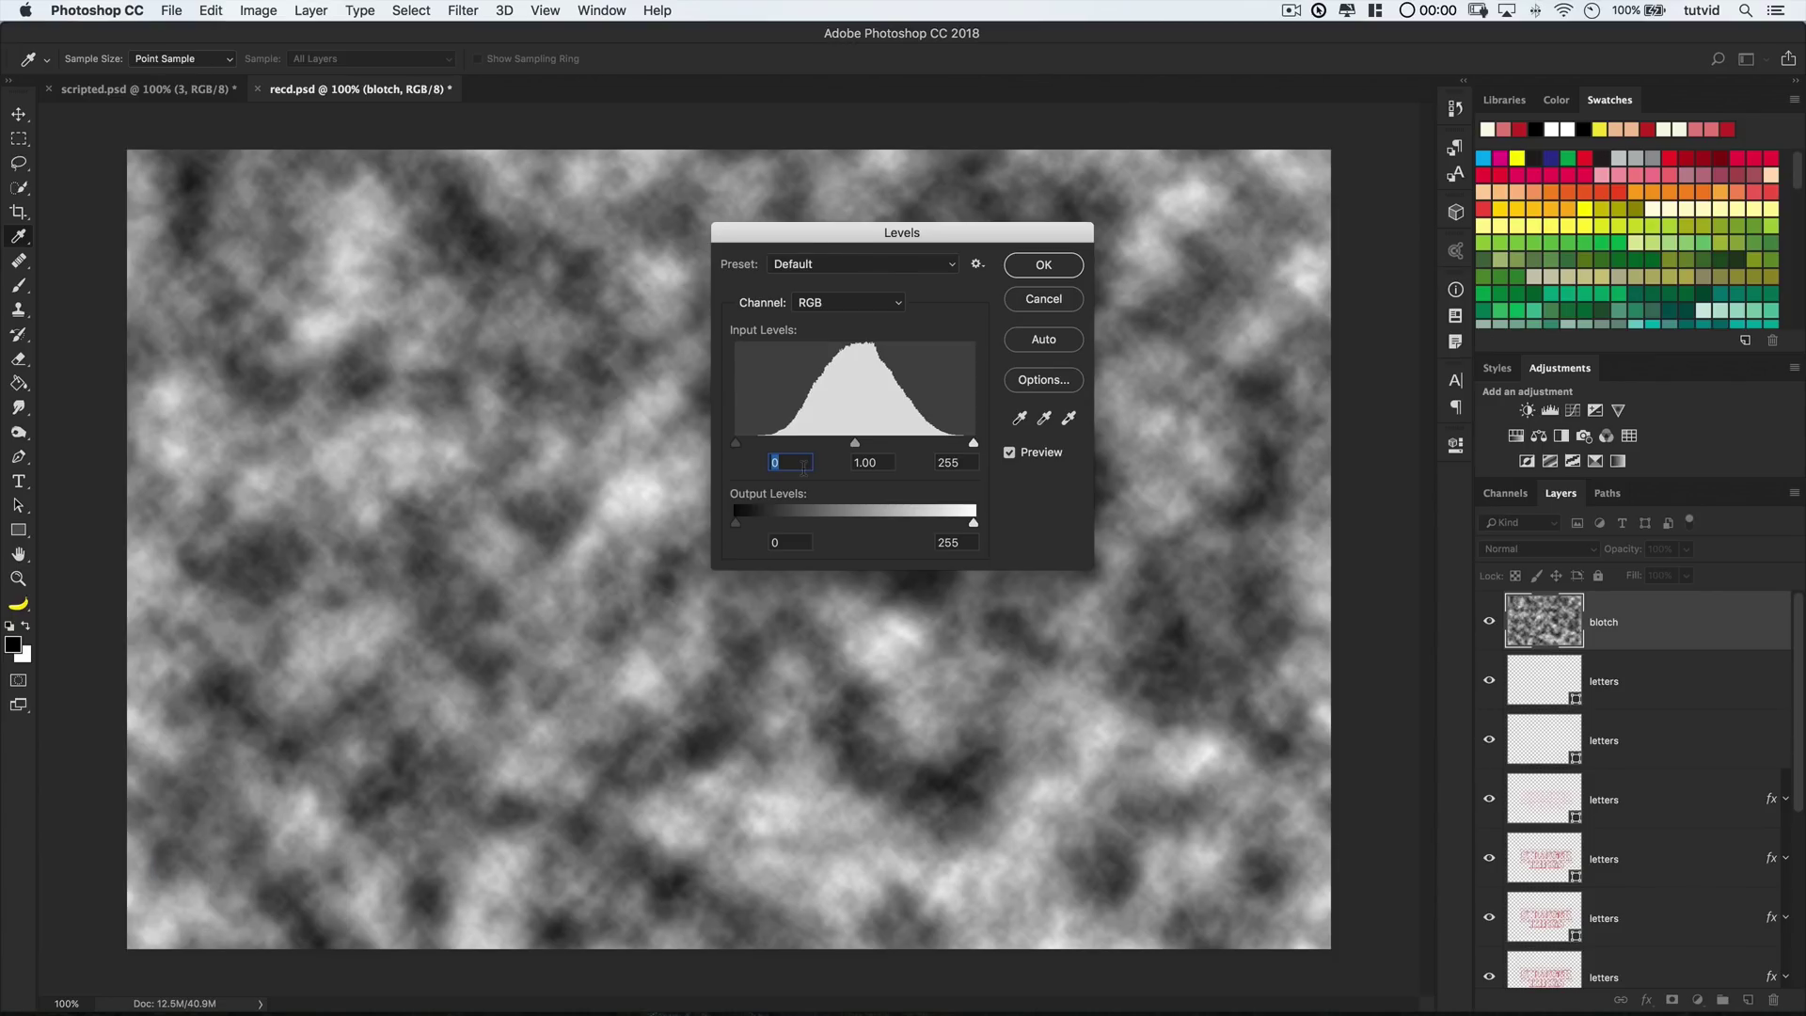
pyautogui.write('165')
pyautogui.press('Tab')
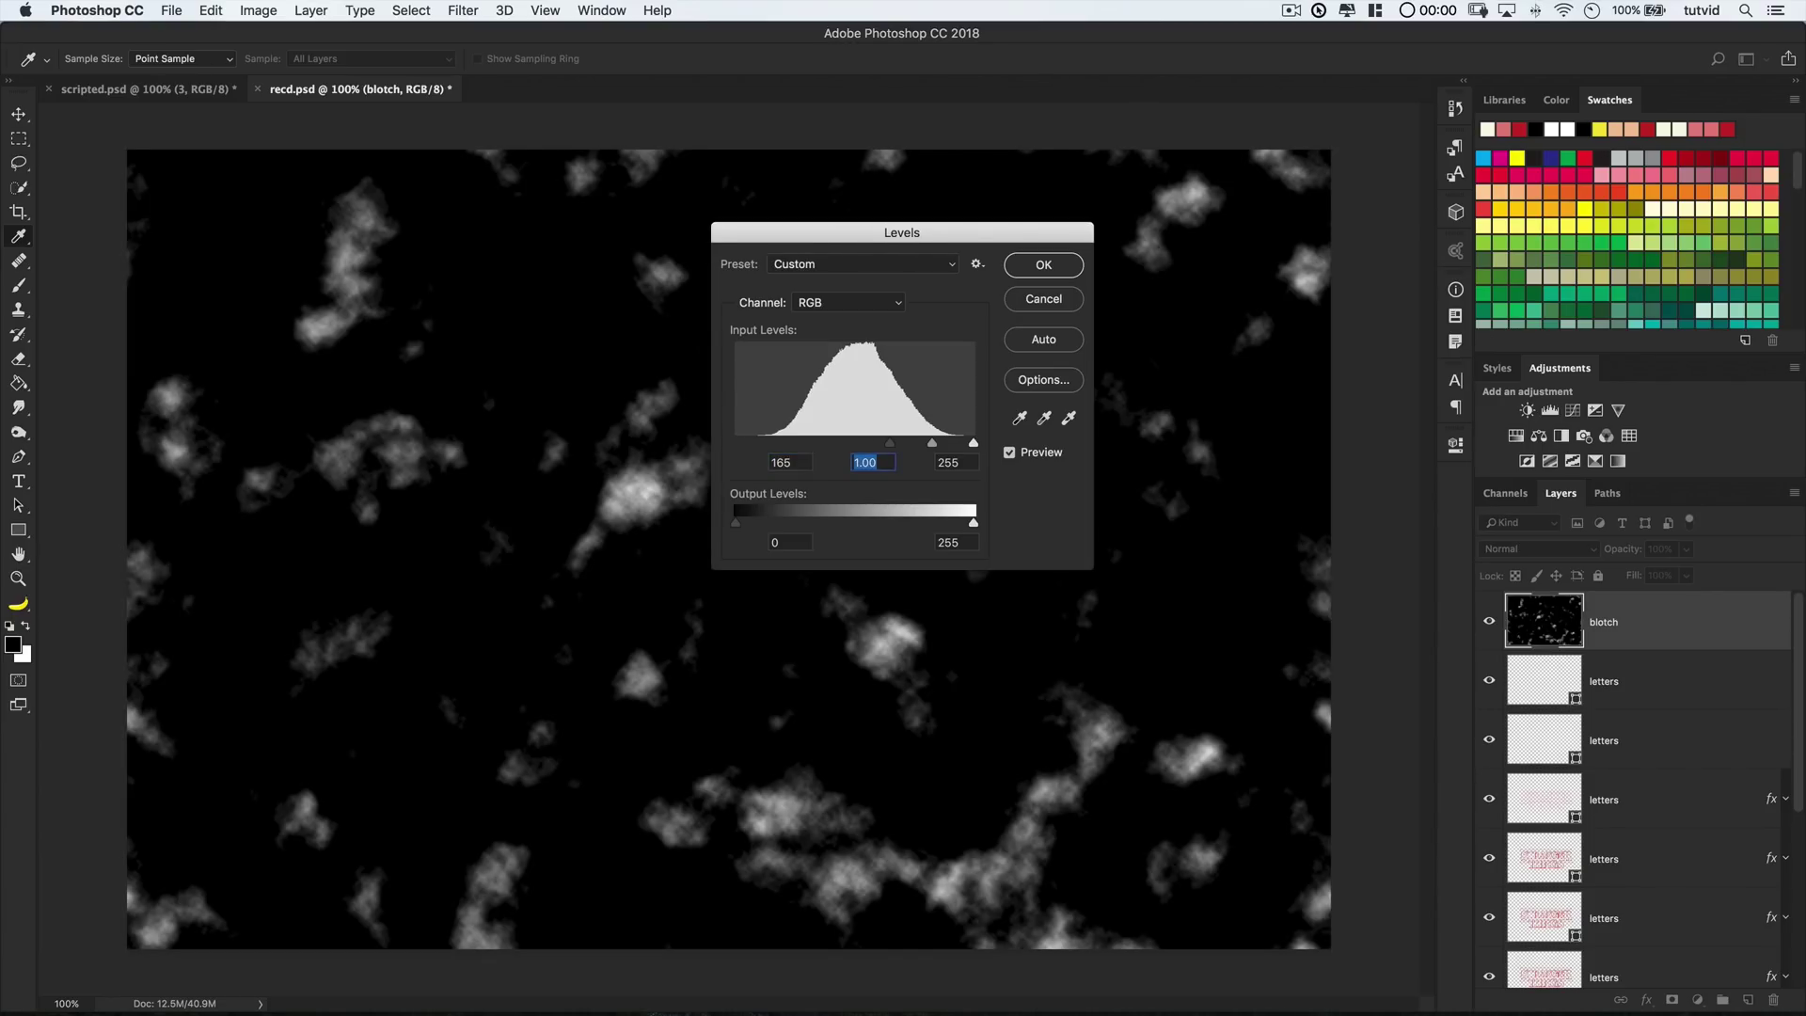
pyautogui.press('Tab')
pyautogui.write('5')
pyautogui.press('Tab')
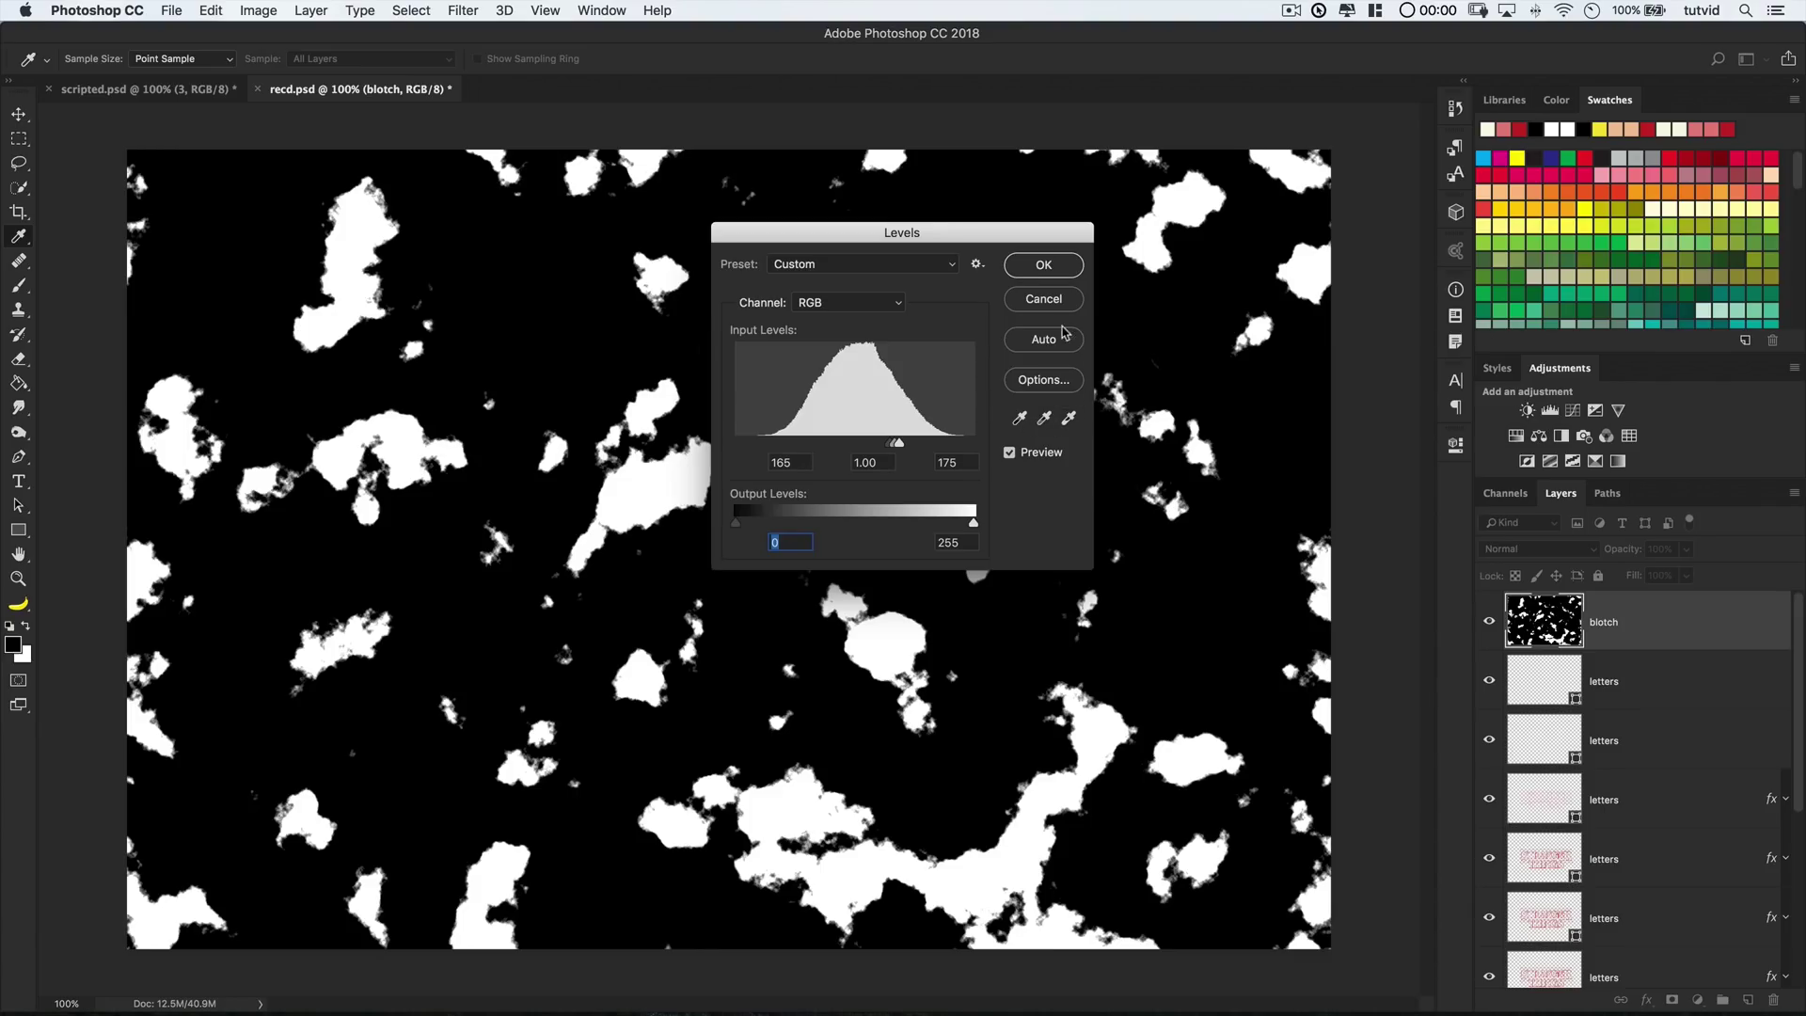
# Confirm the Levels, then soften the blotch layer with a 25 px Gaussian Blur
pyautogui.click(1044, 269)
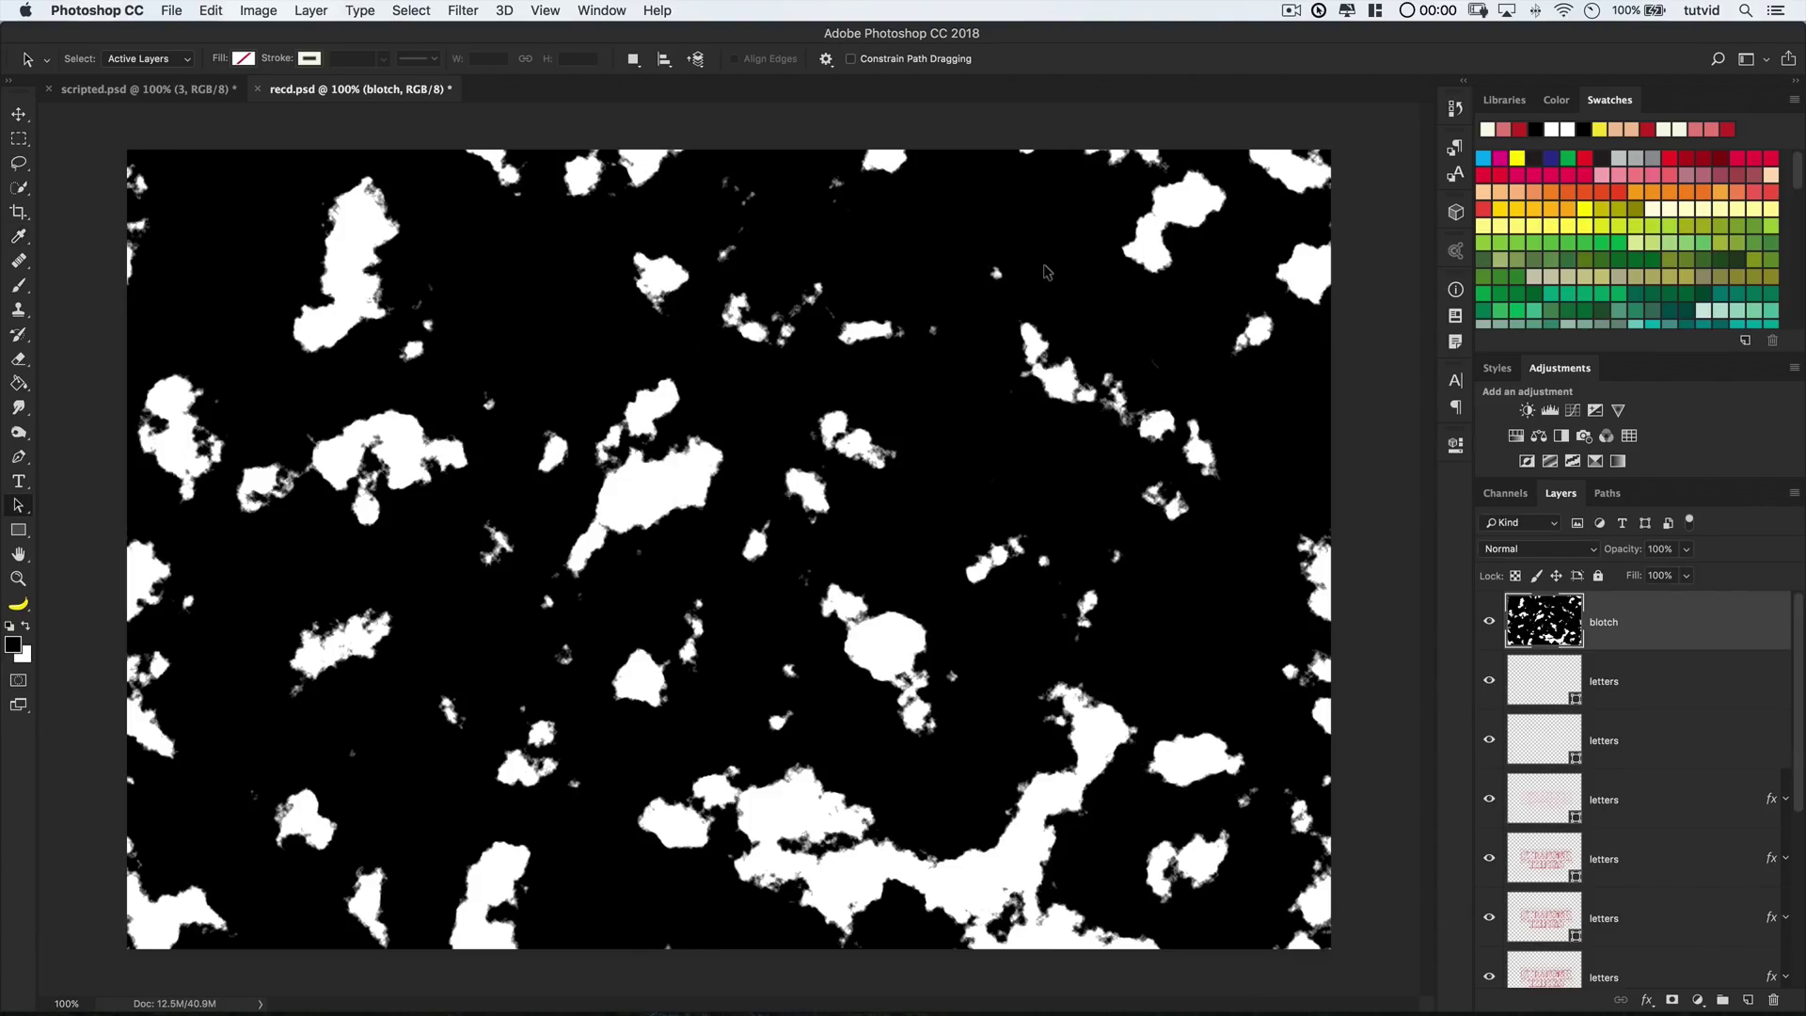
pyautogui.click(464, 11)
pyautogui.moveTo(565, 234)
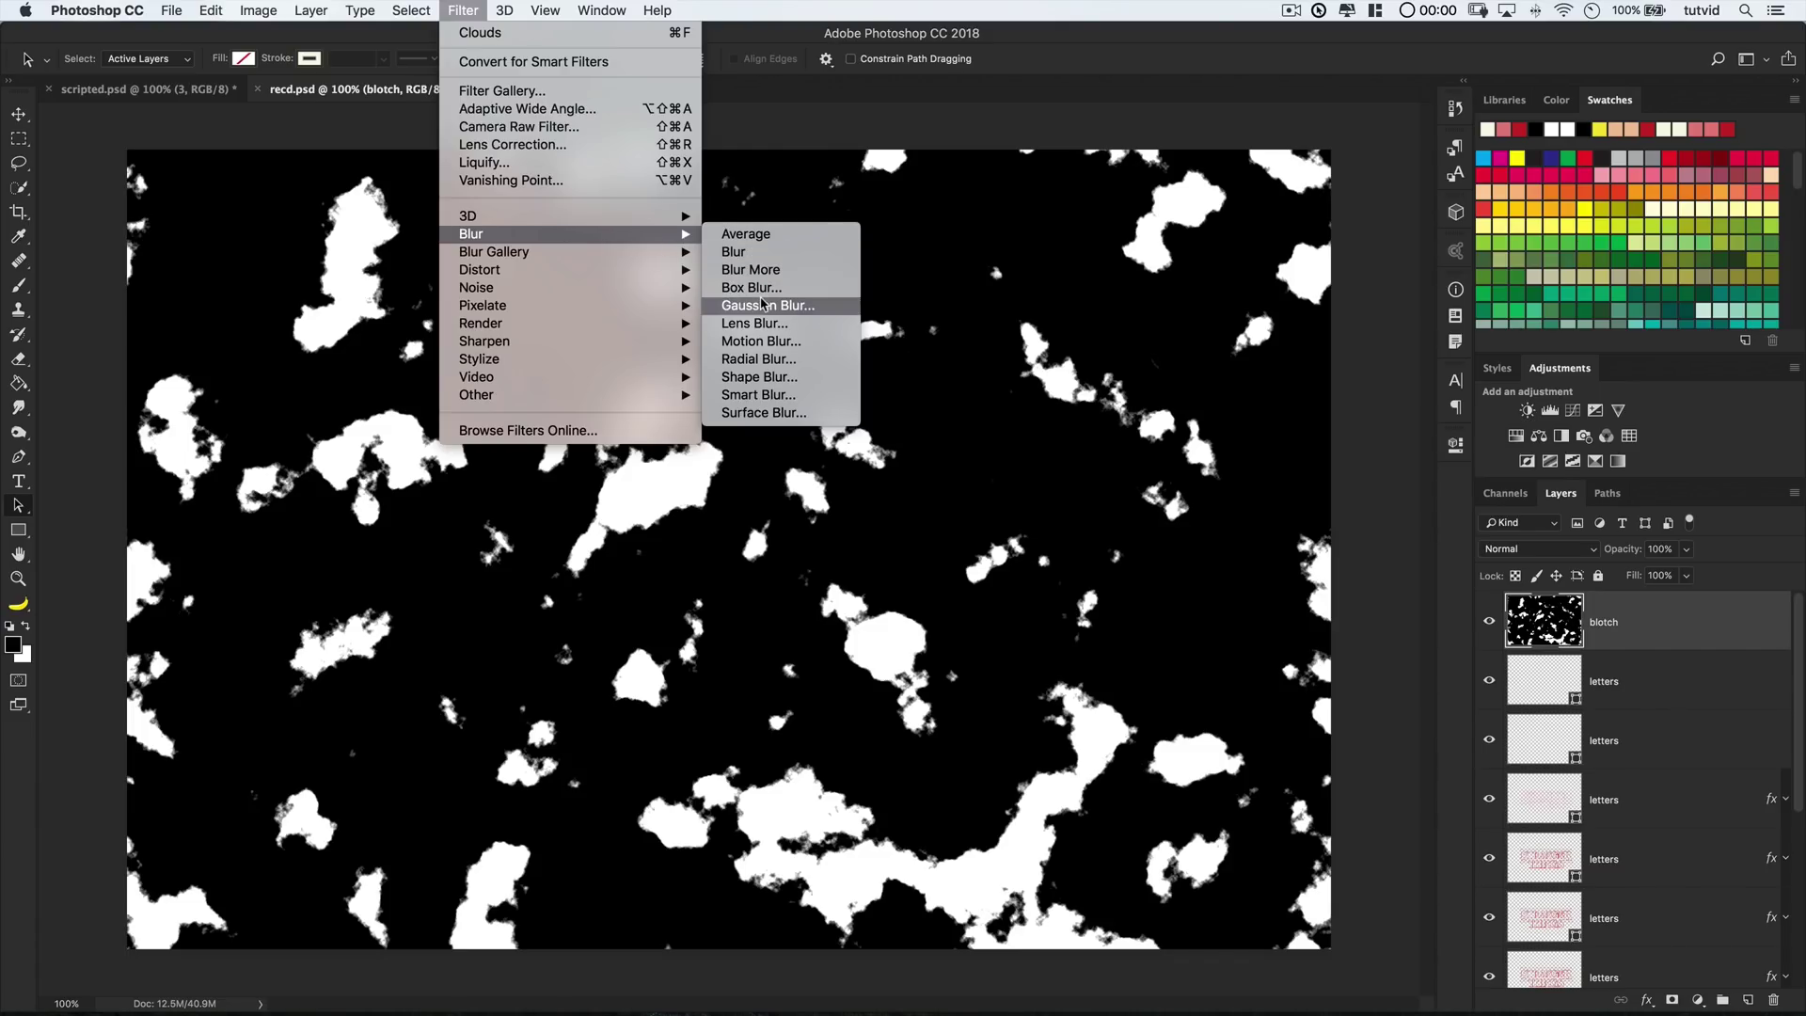
pyautogui.click(769, 305)
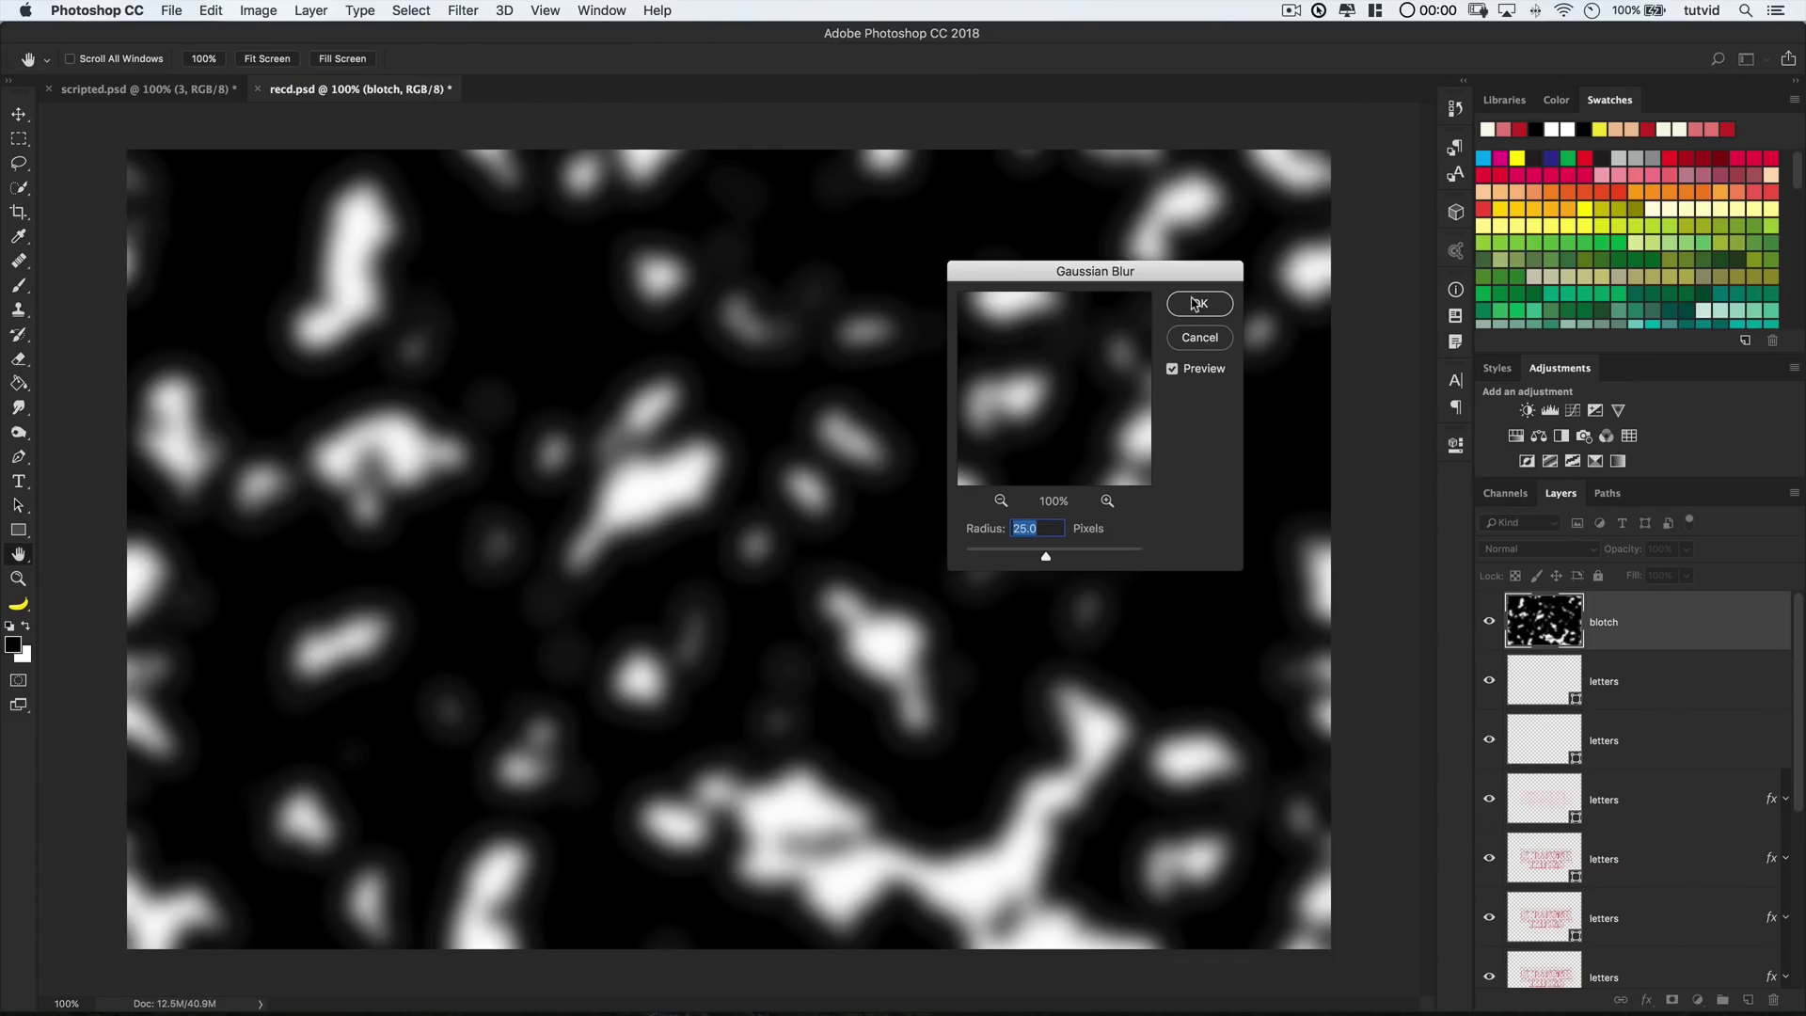
pyautogui.click(1194, 303)
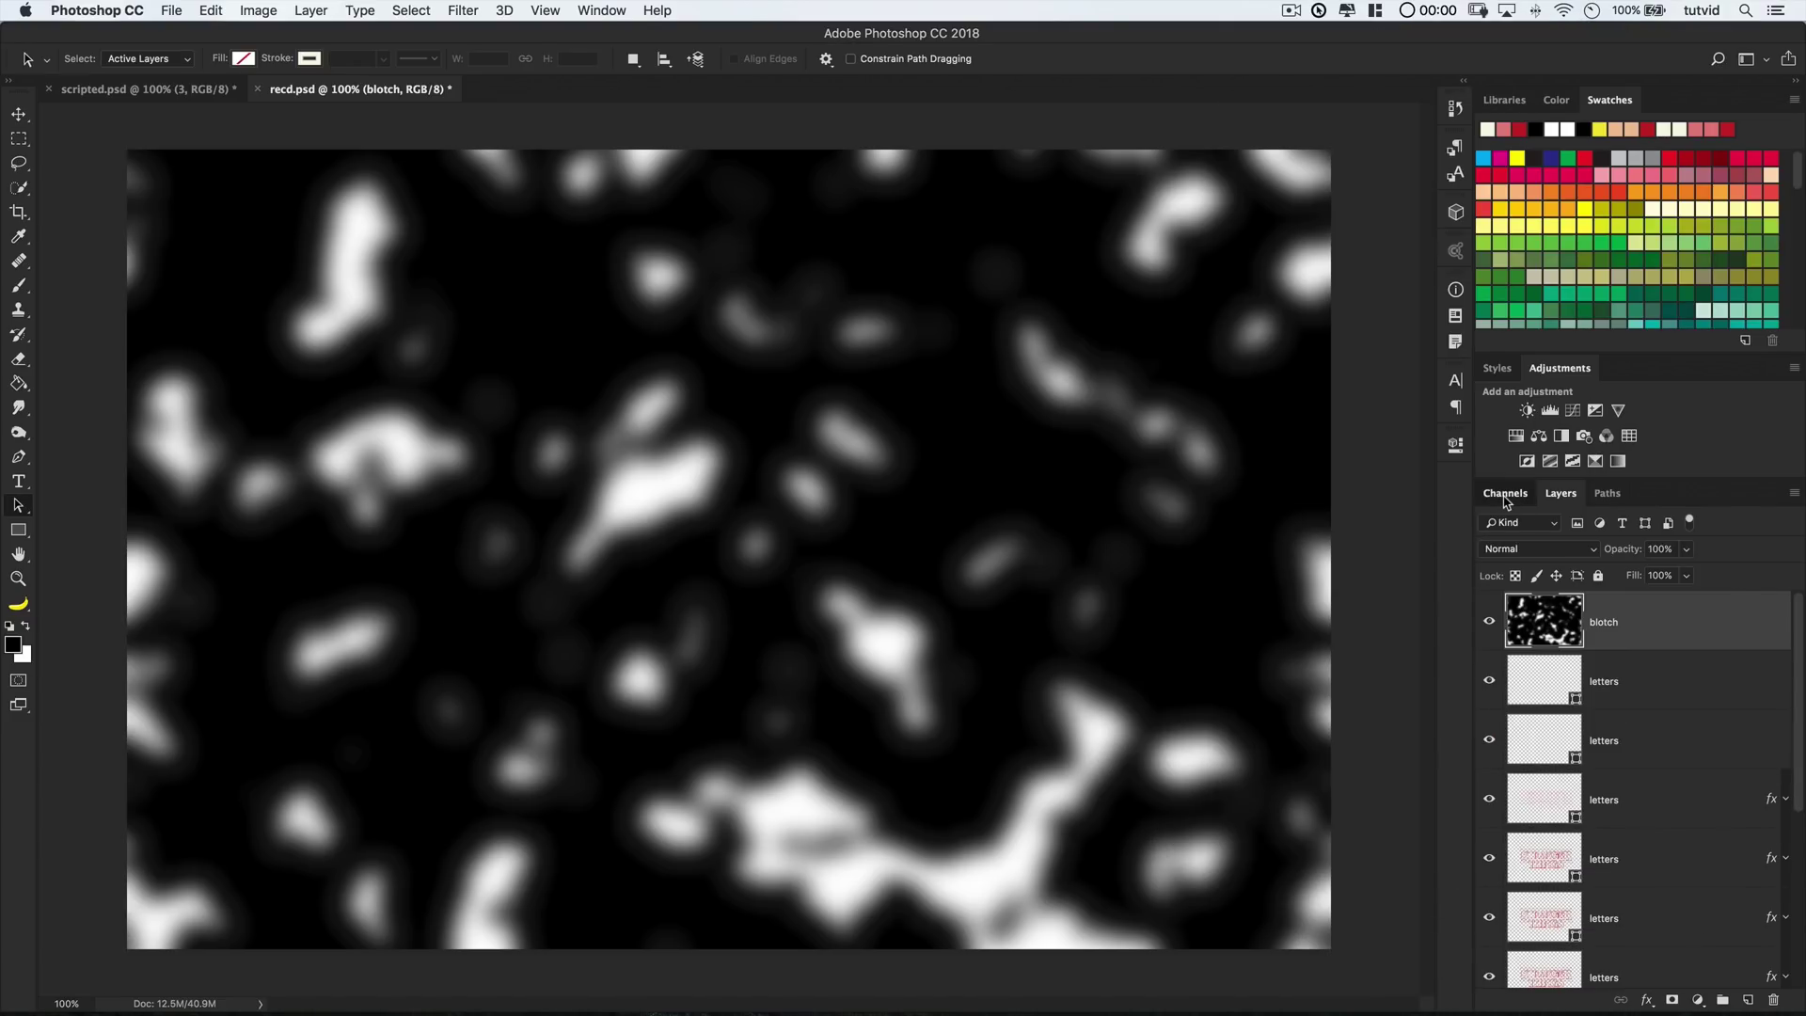
# Load the blotch pattern as a selection from the RGB channel and delete the blotch layer
pyautogui.click(1505, 496)
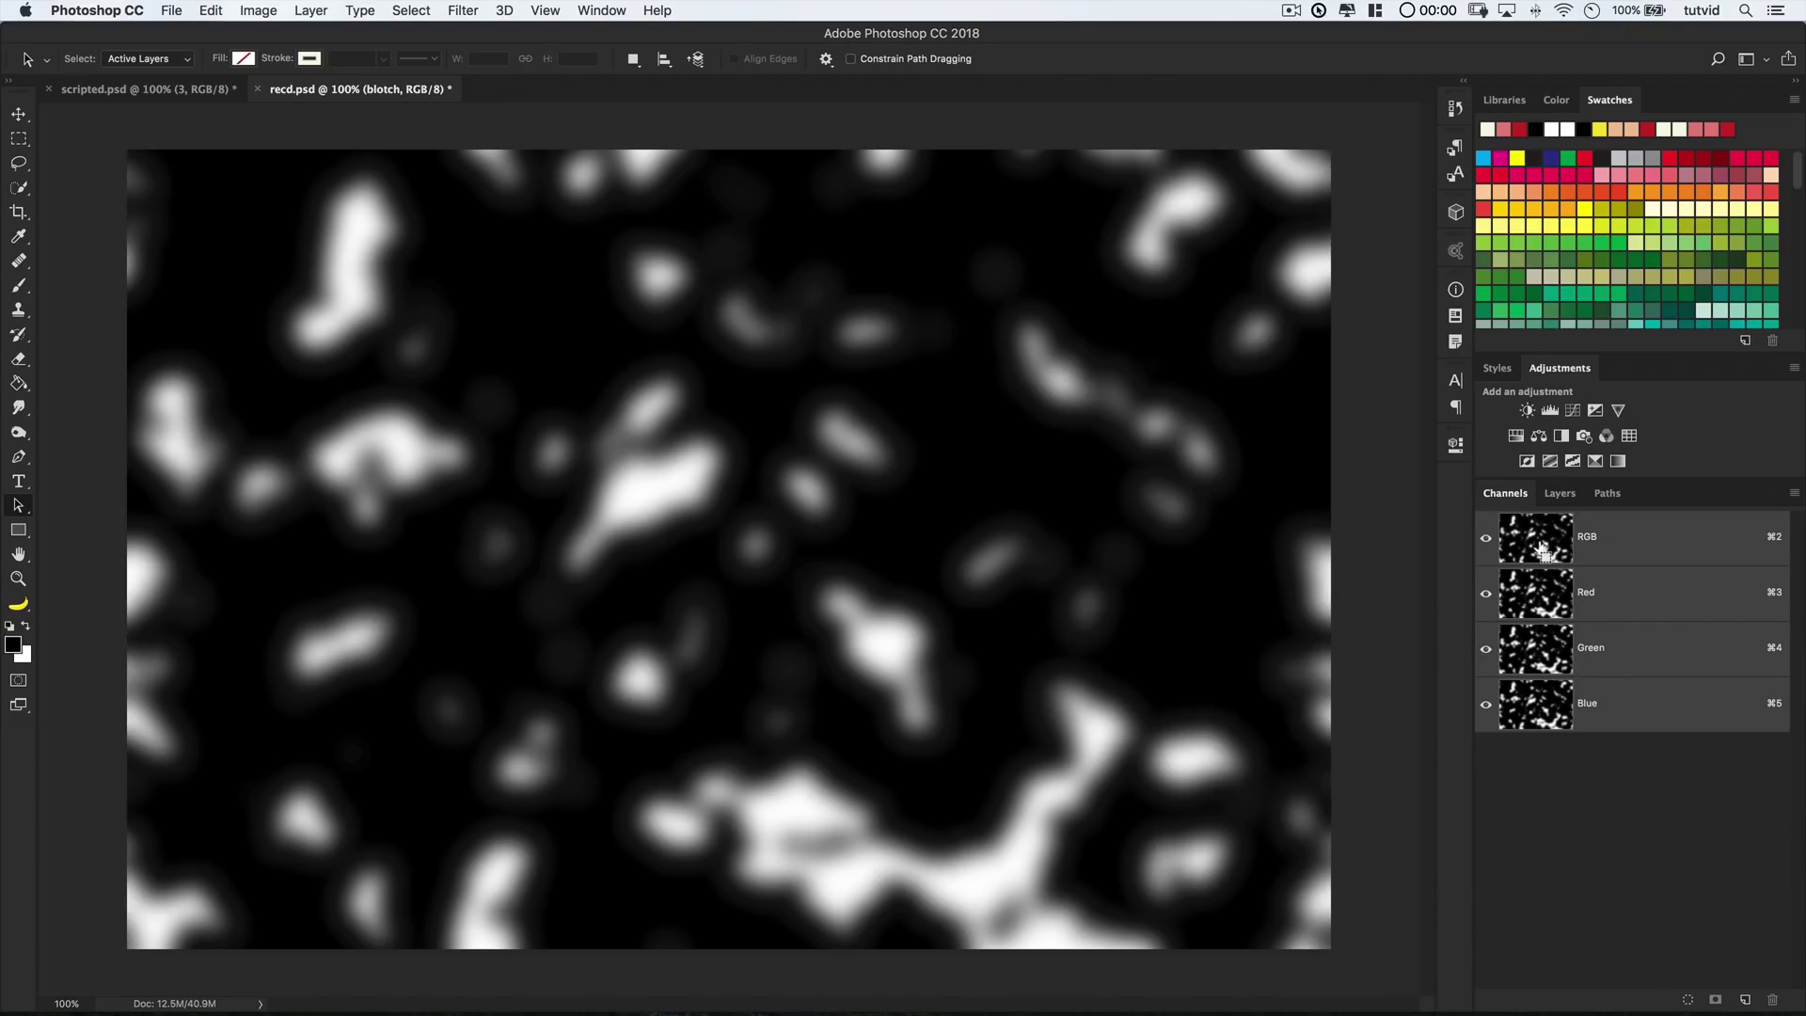
pyautogui.keyDown('super'); pyautogui.click(1547, 551); pyautogui.keyUp('super')
pyautogui.click(1558, 495)
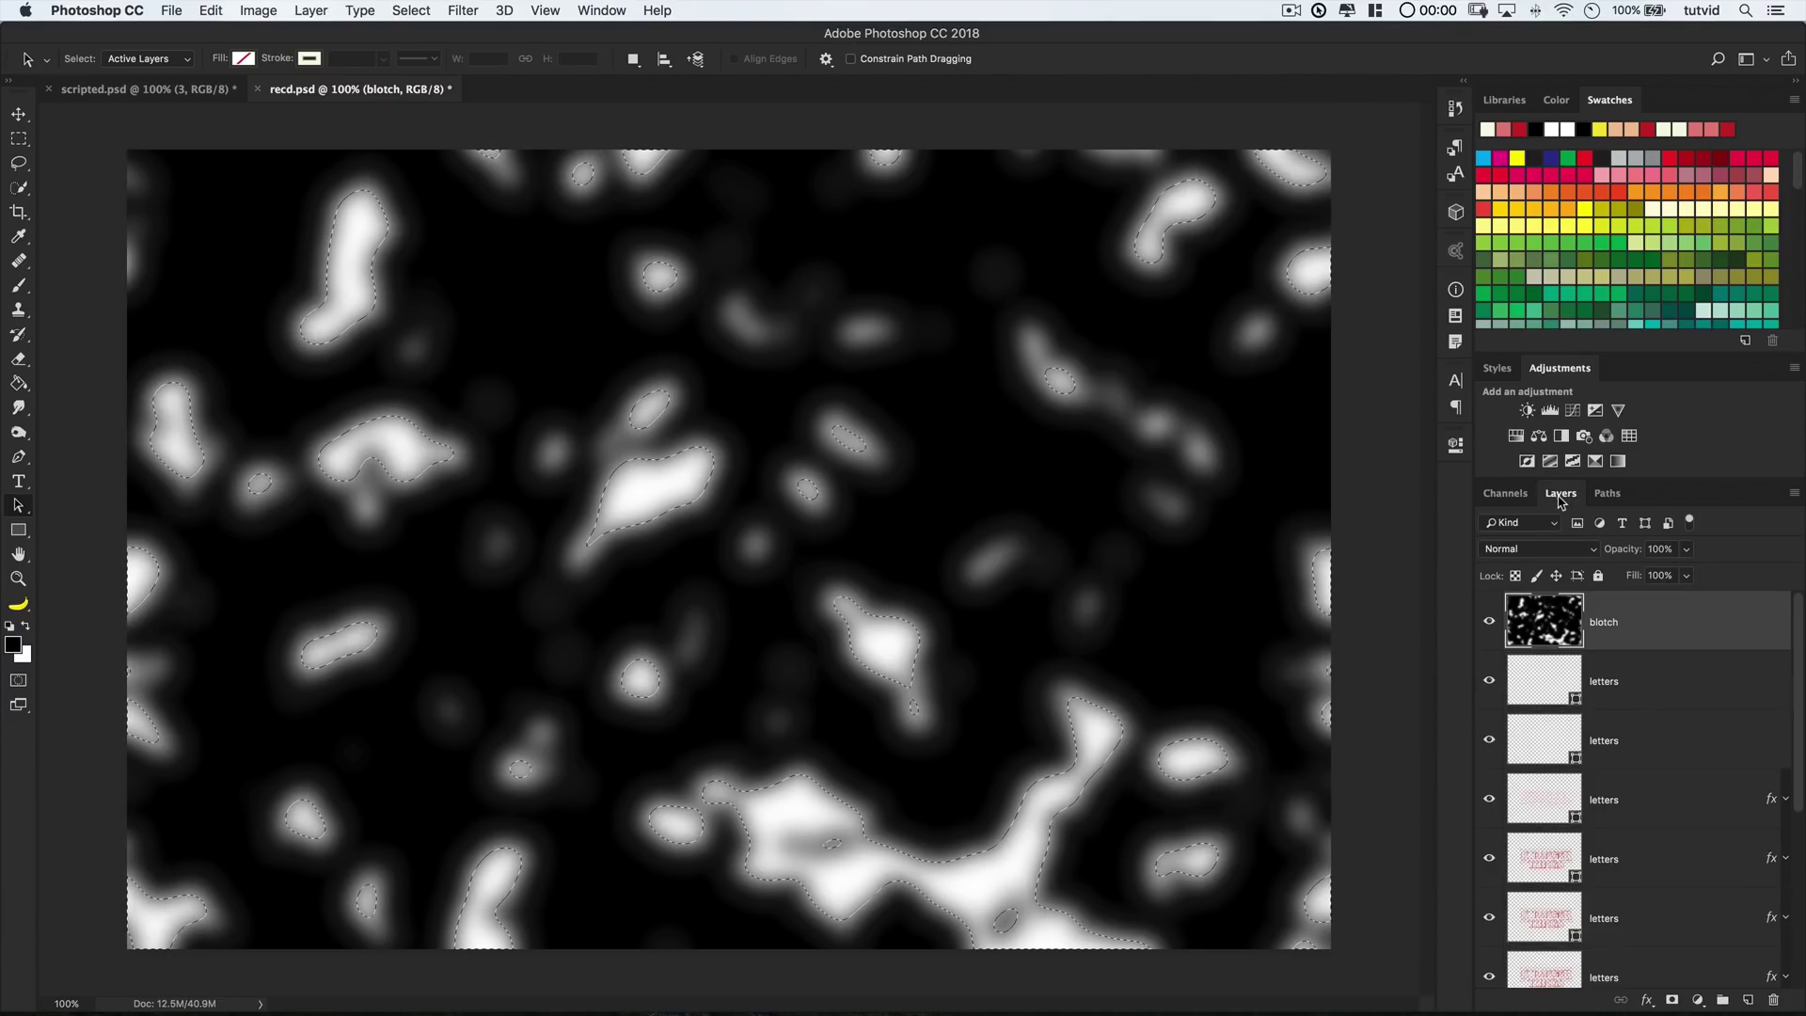
pyautogui.moveTo(1645, 621); pyautogui.dragTo(1775, 1000)
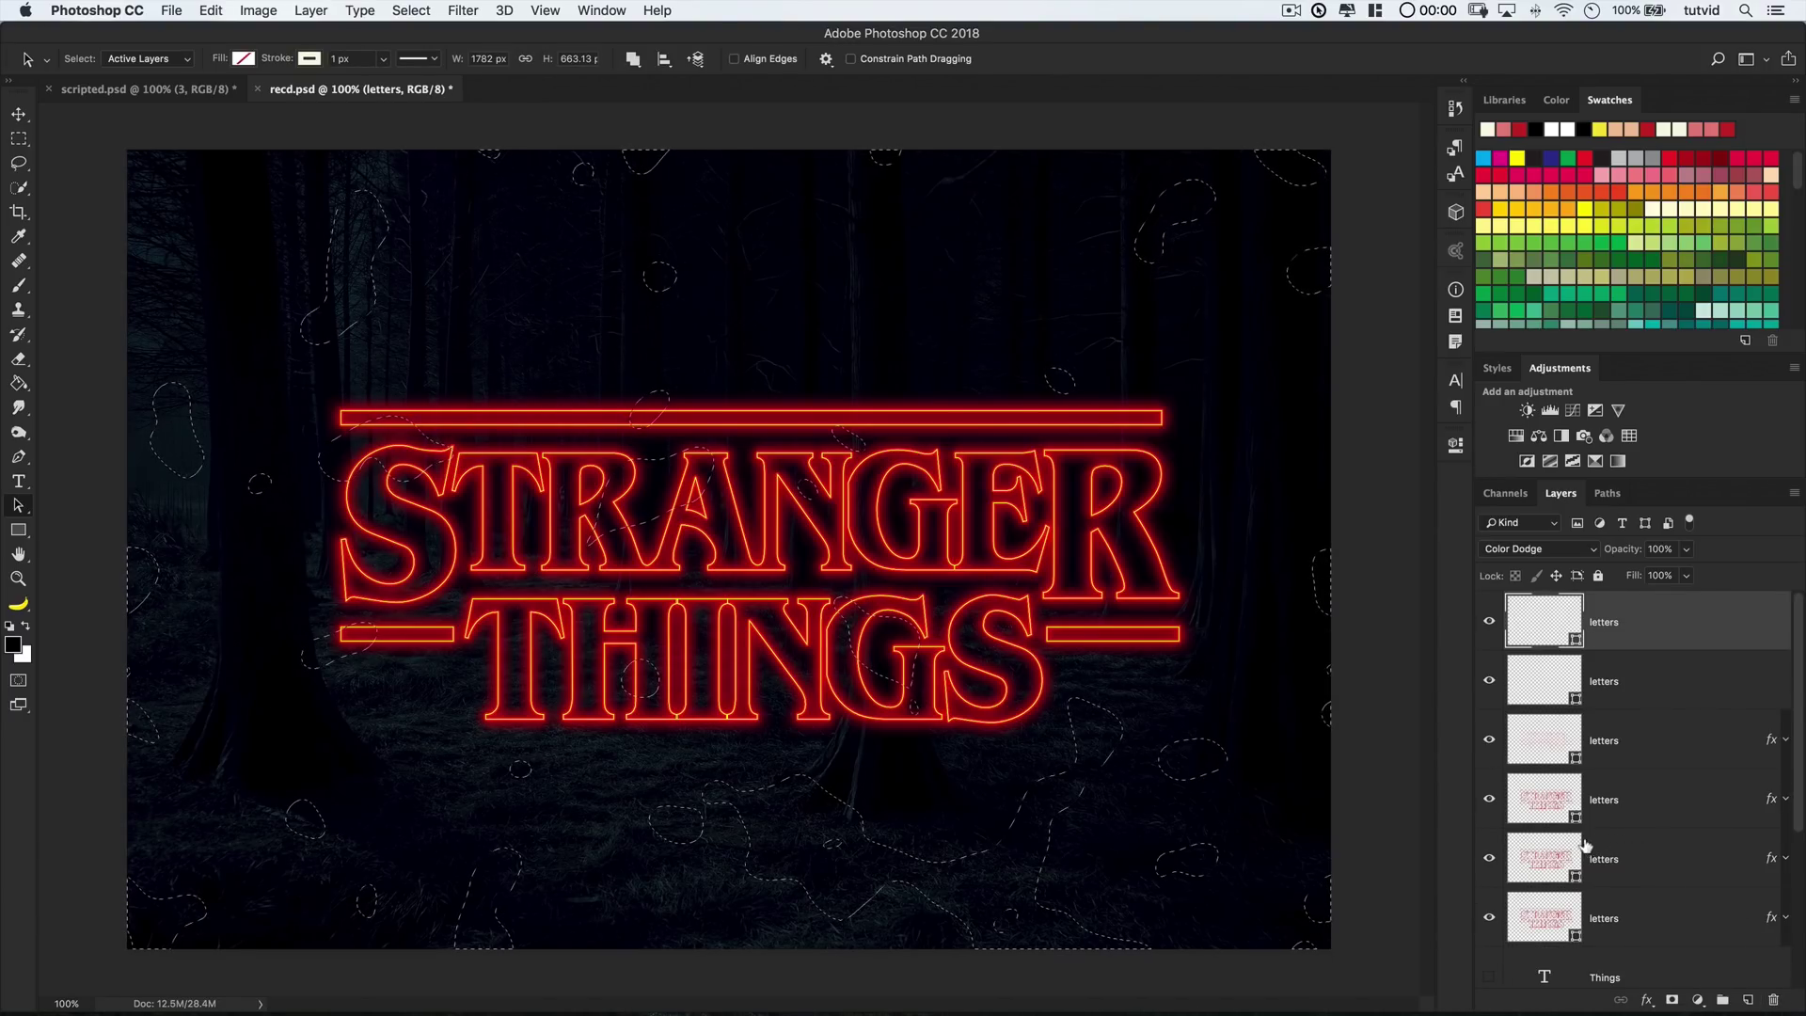
# Reveal-mask the top letters layer with that selection and copy the mask to the second letters layer
pyautogui.press('m')
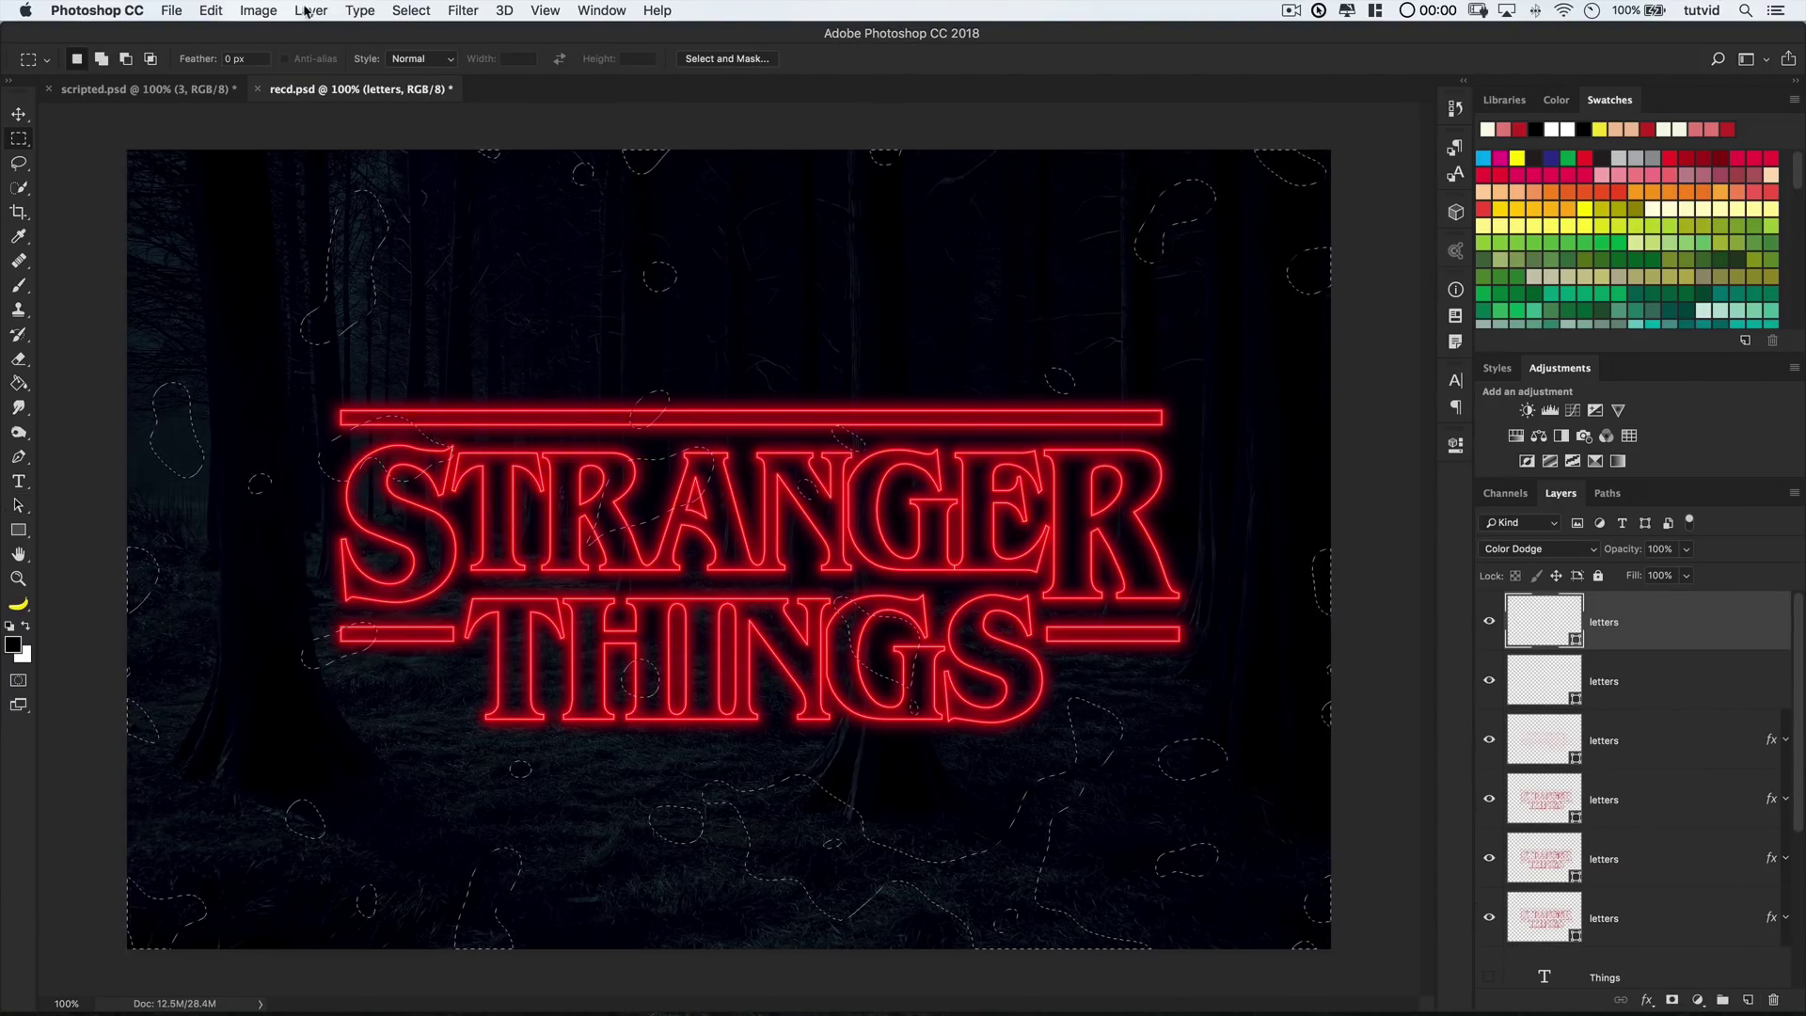
pyautogui.click(279, 8)
pyautogui.moveTo(341, 308)
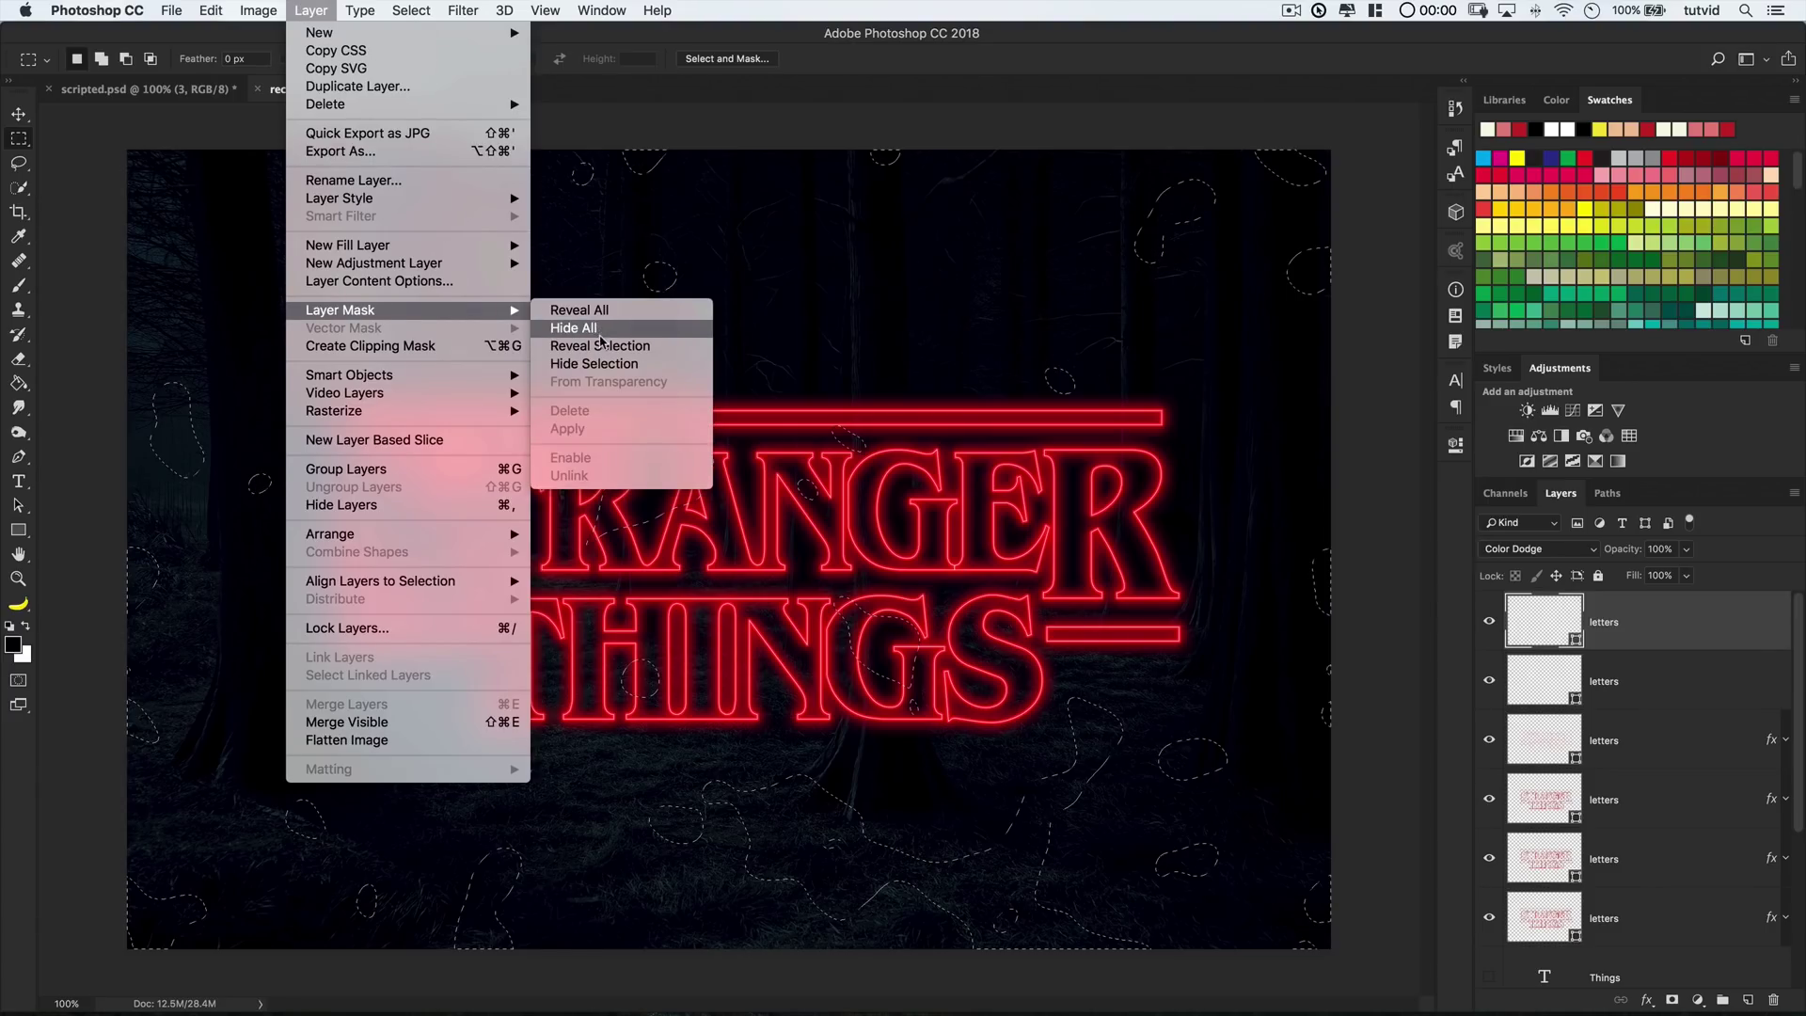
pyautogui.click(600, 349)
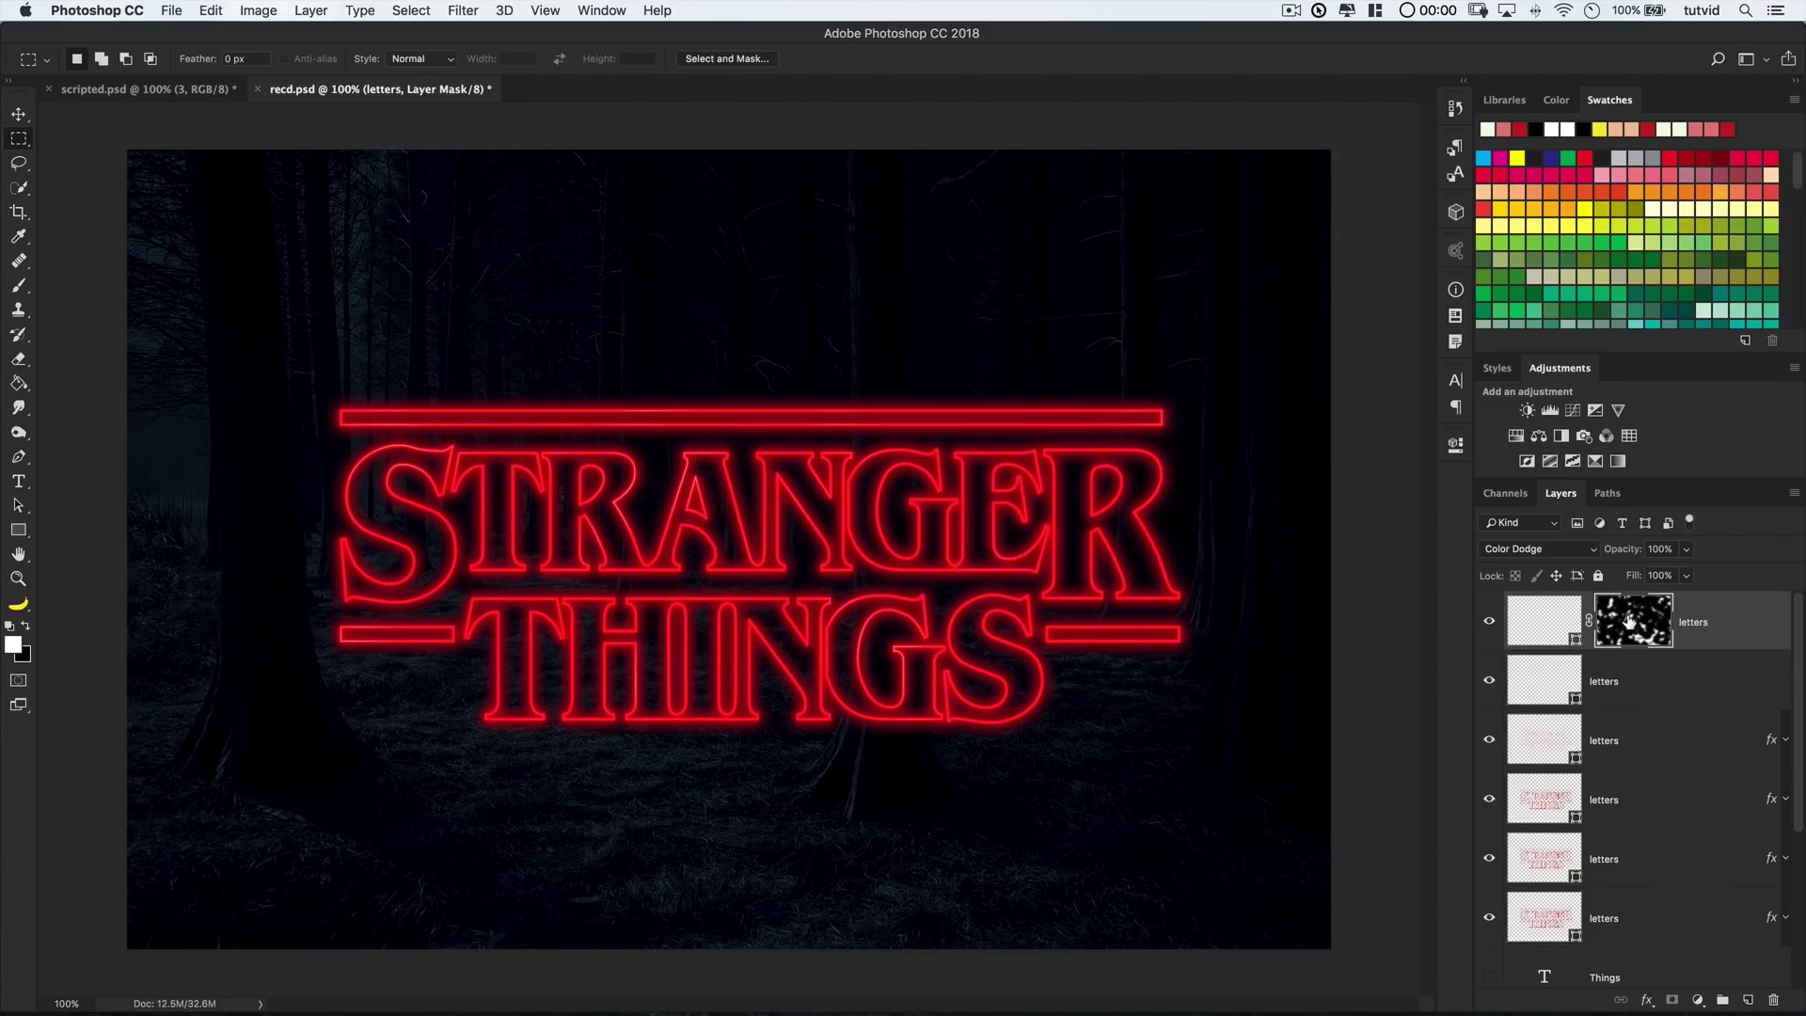
pyautogui.moveTo(1627, 622); pyautogui.dragTo(1638, 670)
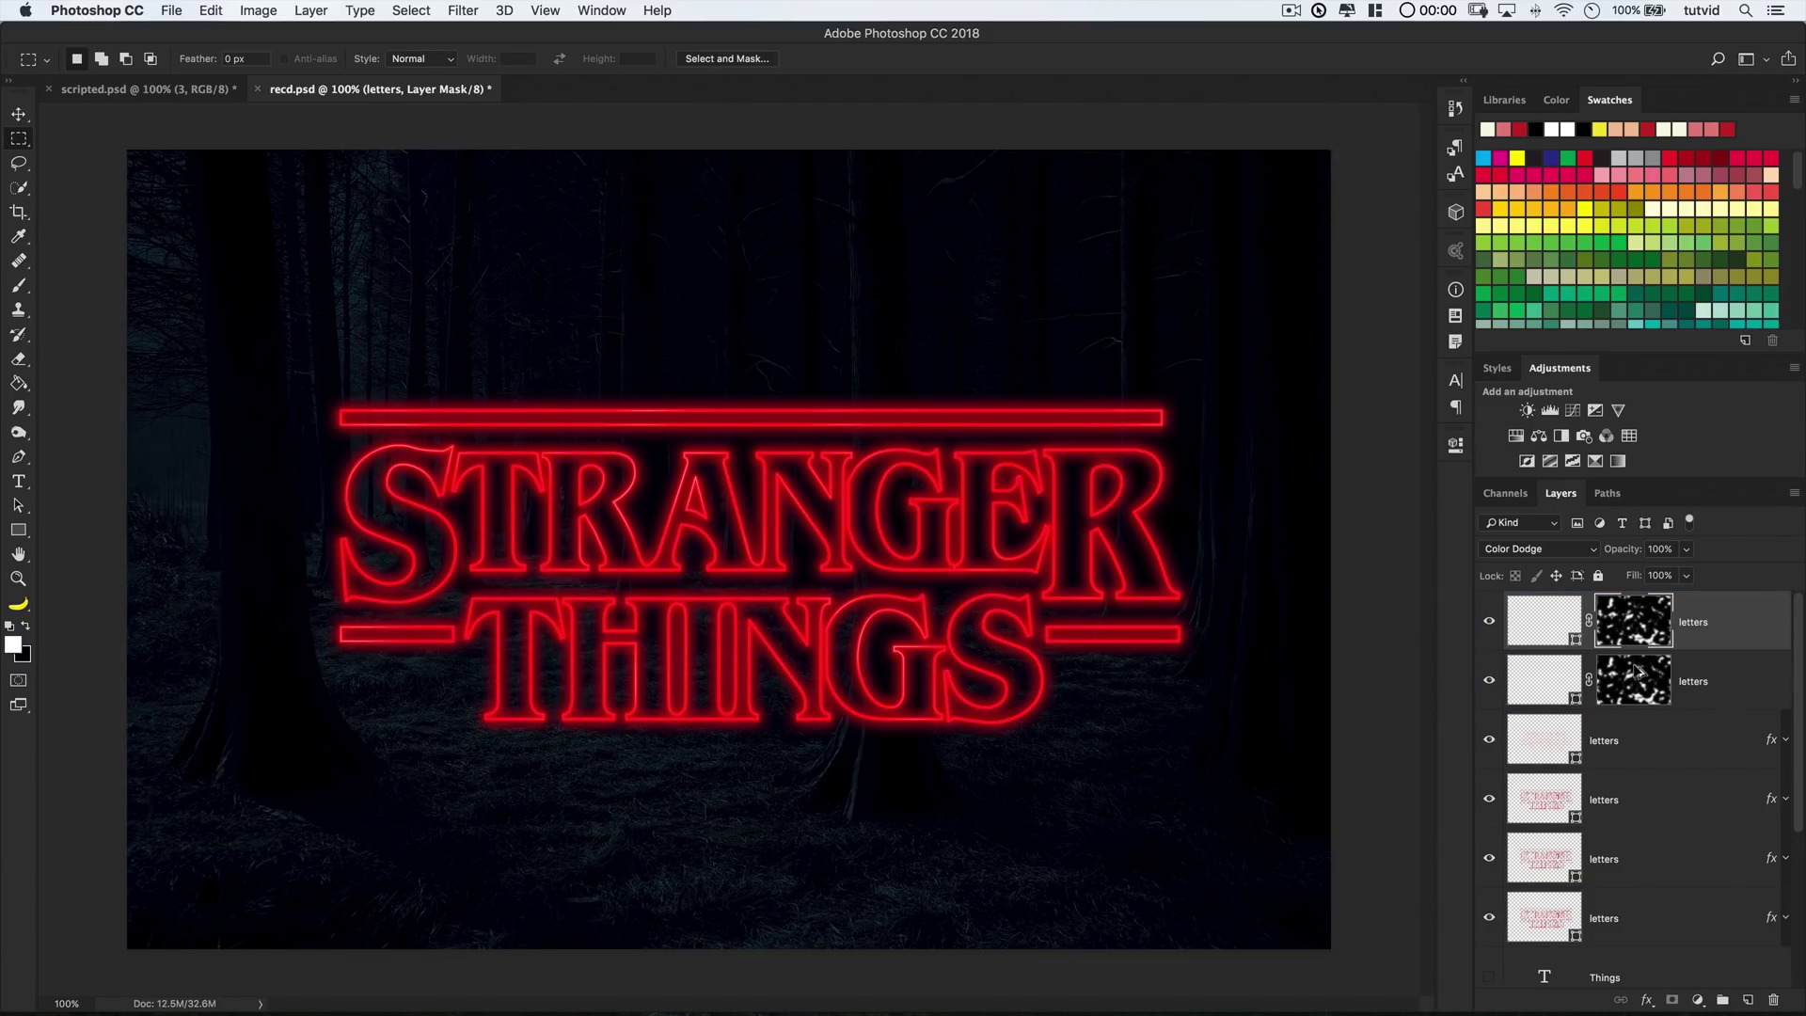
# Brighten the white areas of the second letters layer's mask with Levels
pyautogui.click(1637, 678)
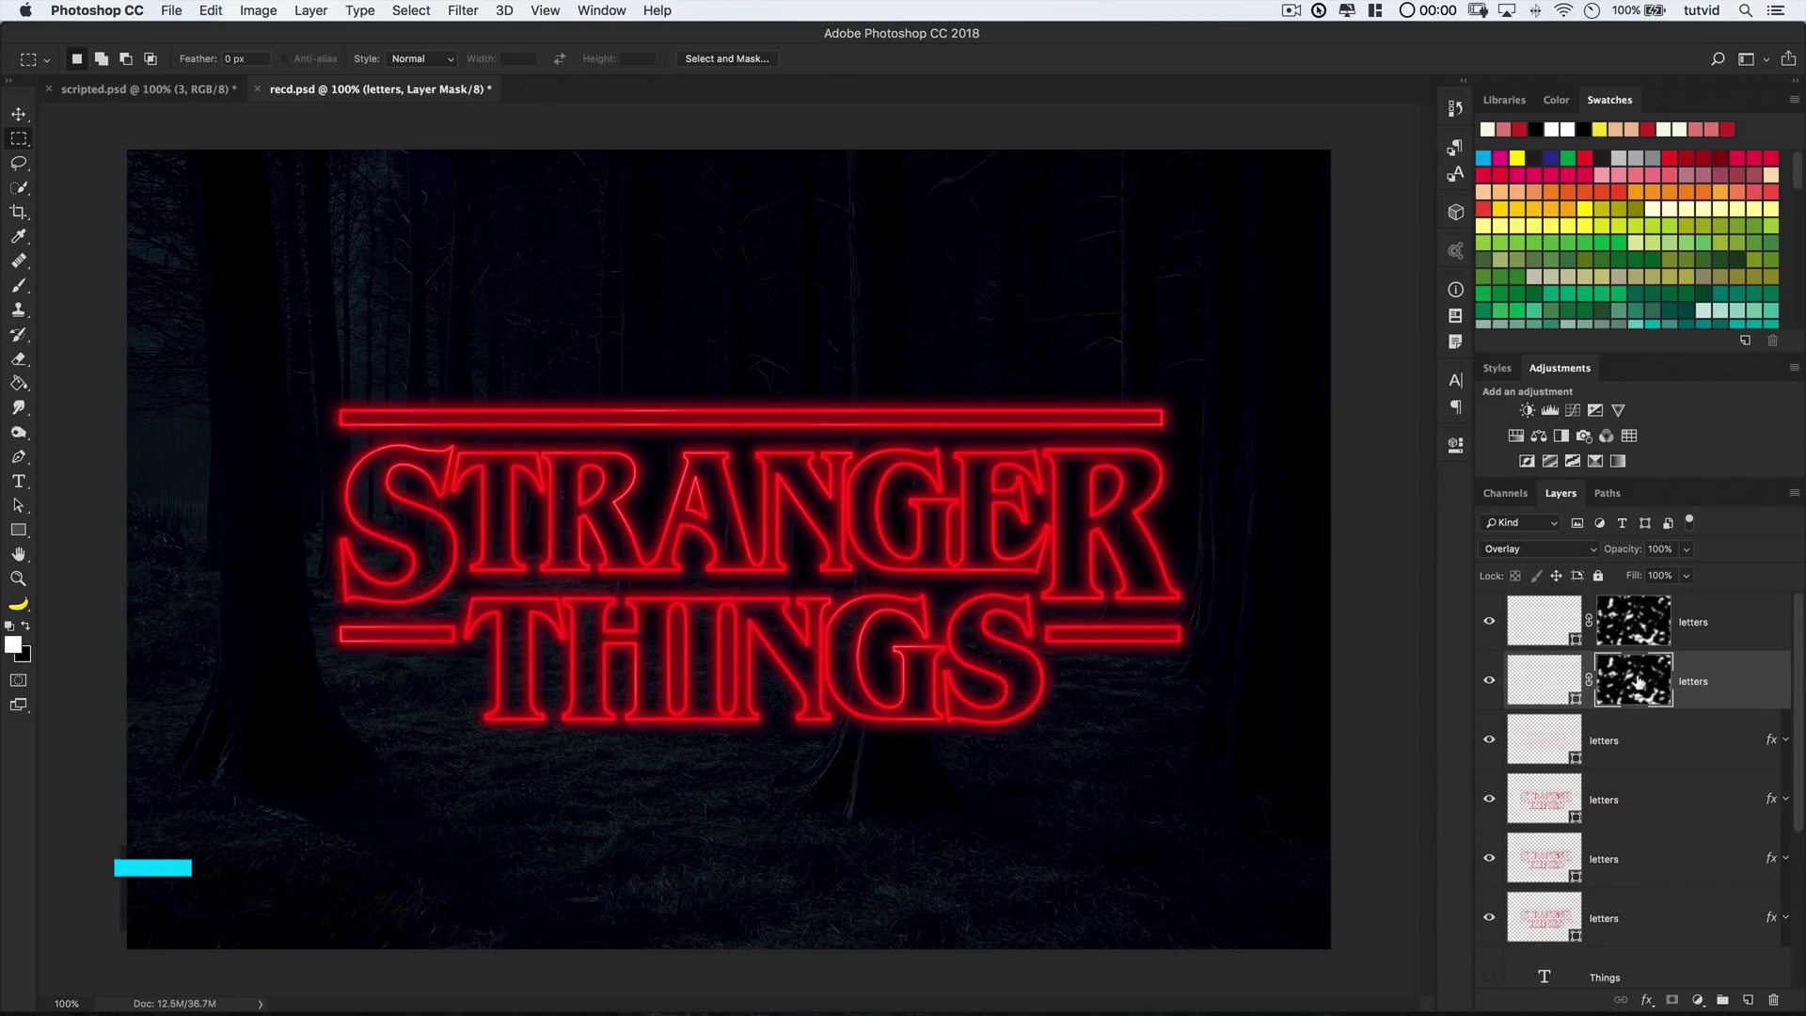
pyautogui.keyDown('alt'); pyautogui.click(1637, 677); pyautogui.keyUp('alt')
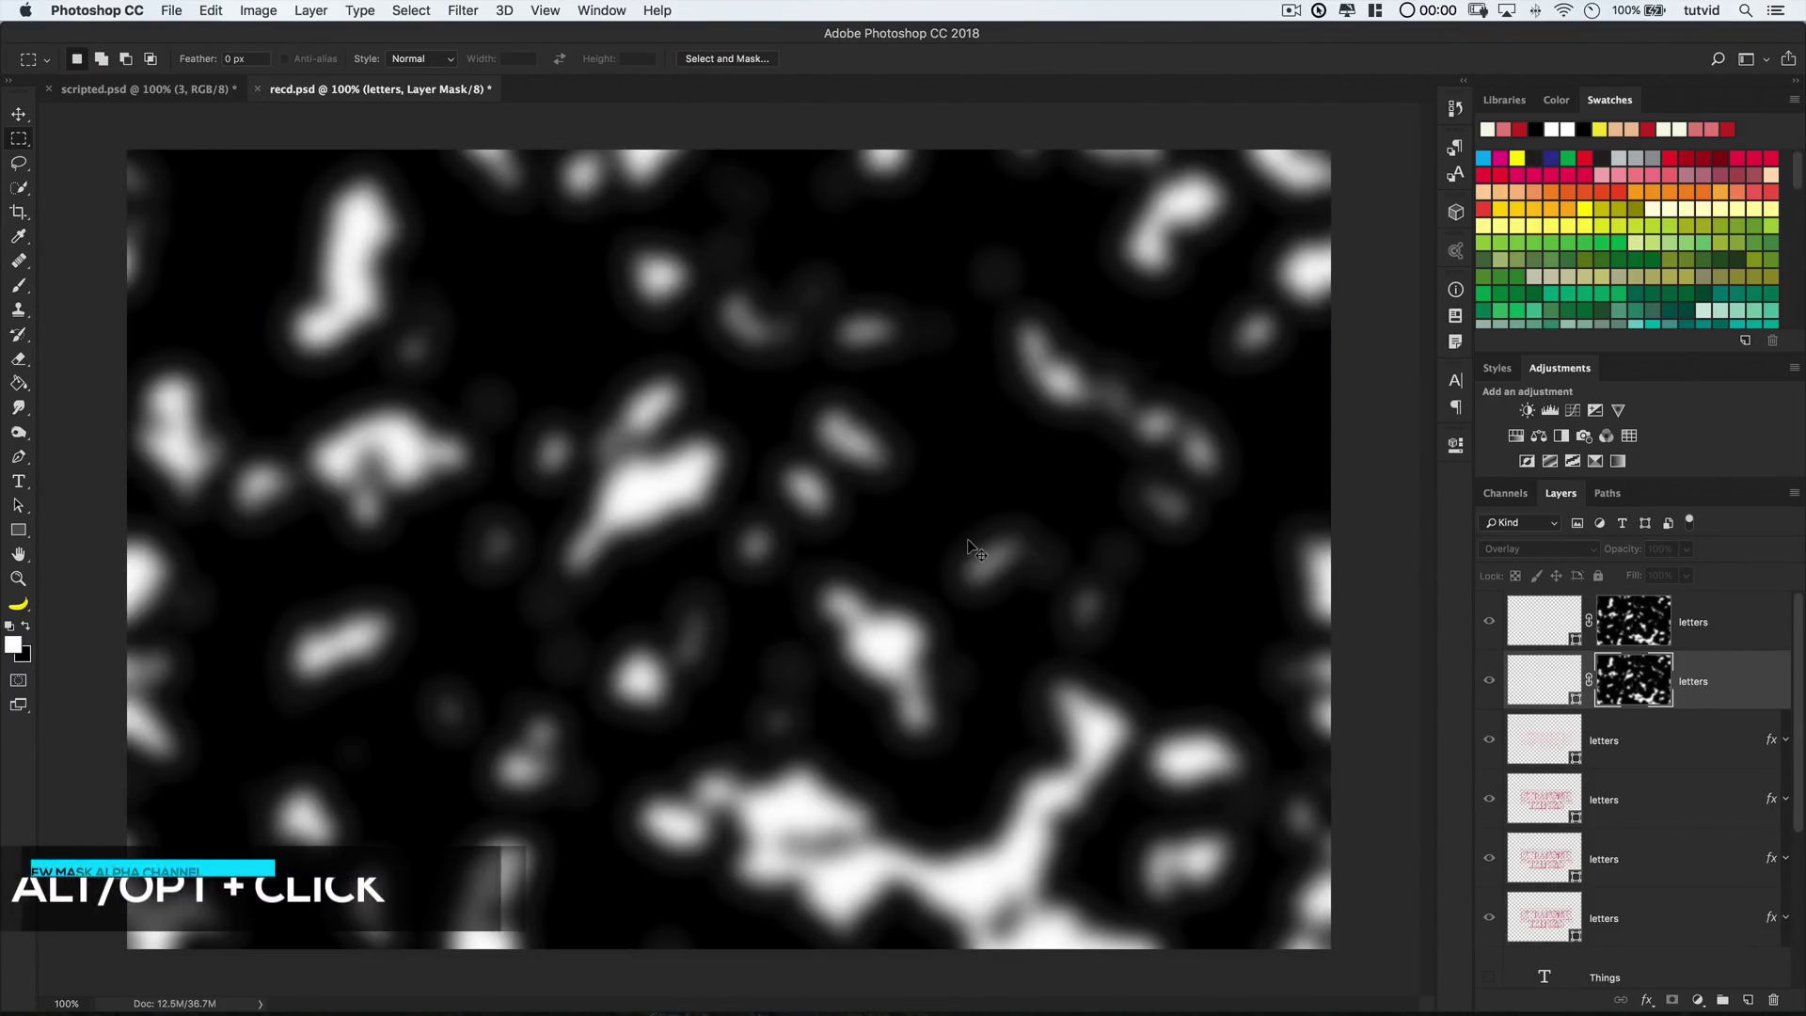
pyautogui.hotkey('ctrl', 'l')
pyautogui.moveTo(972, 442); pyautogui.dragTo(762, 446)
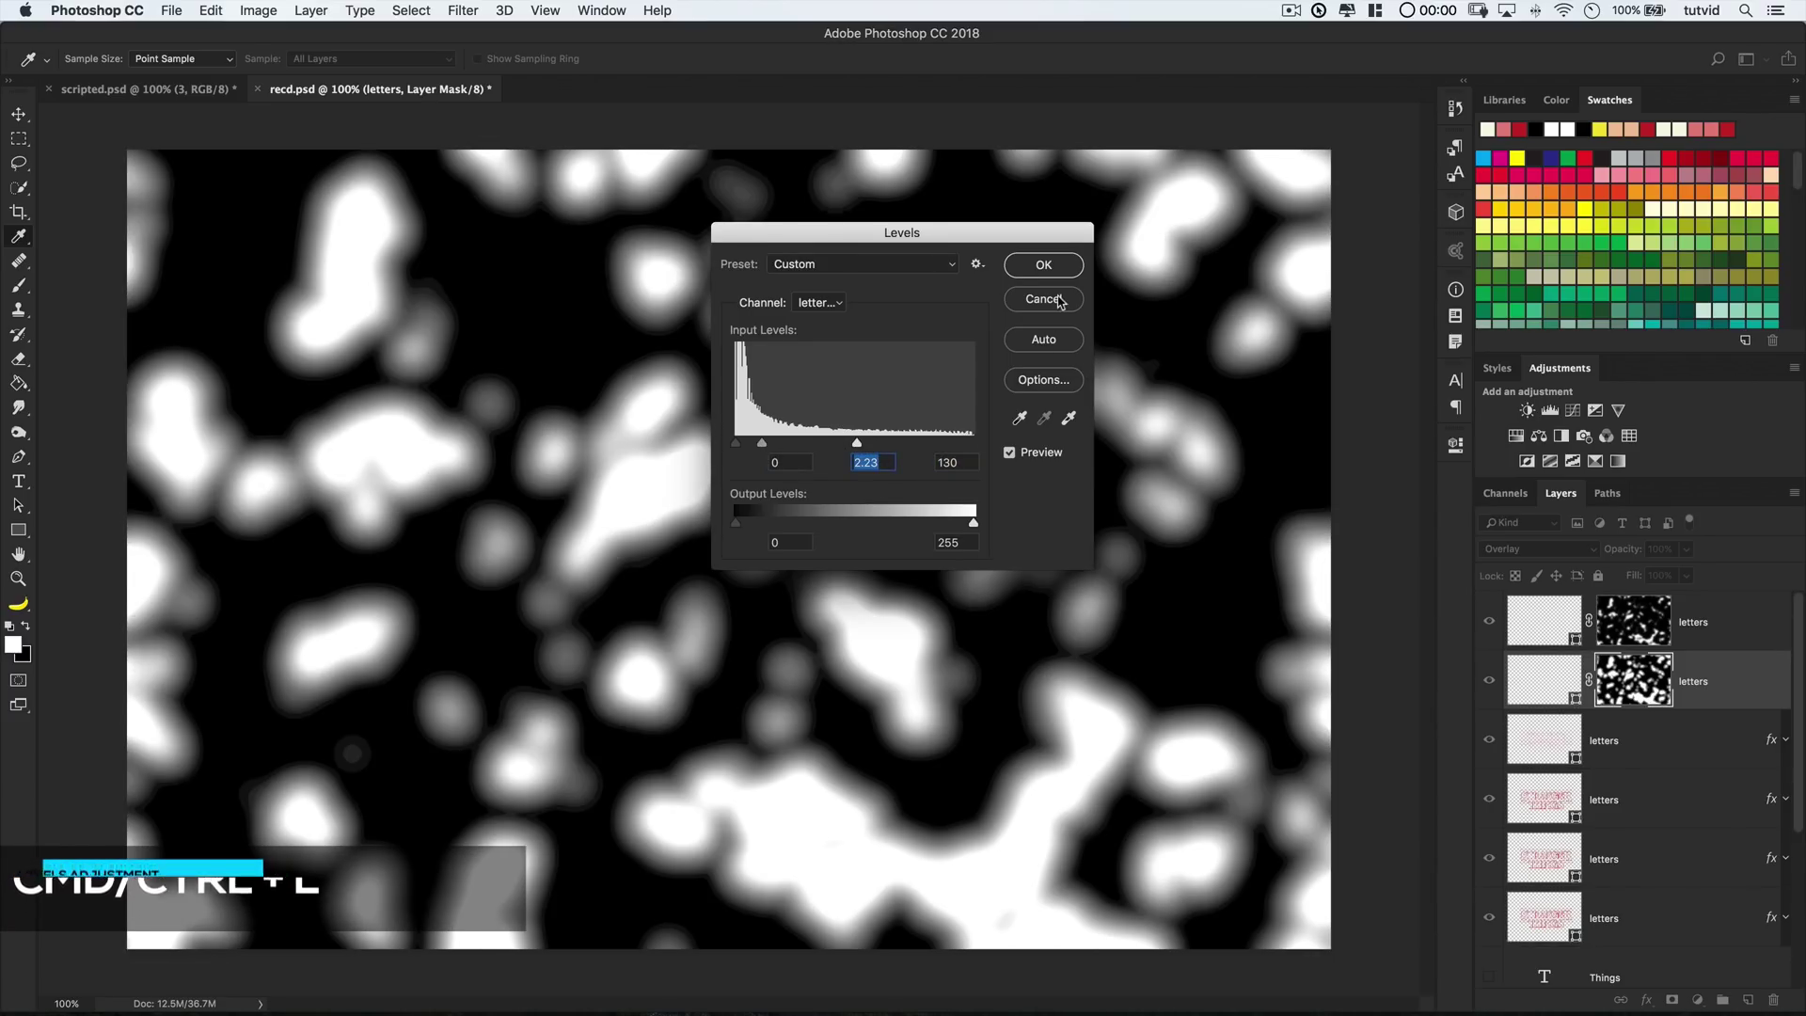
pyautogui.click(1043, 267)
pyautogui.keyDown('alt'); pyautogui.click(1632, 680); pyautogui.keyUp('alt')
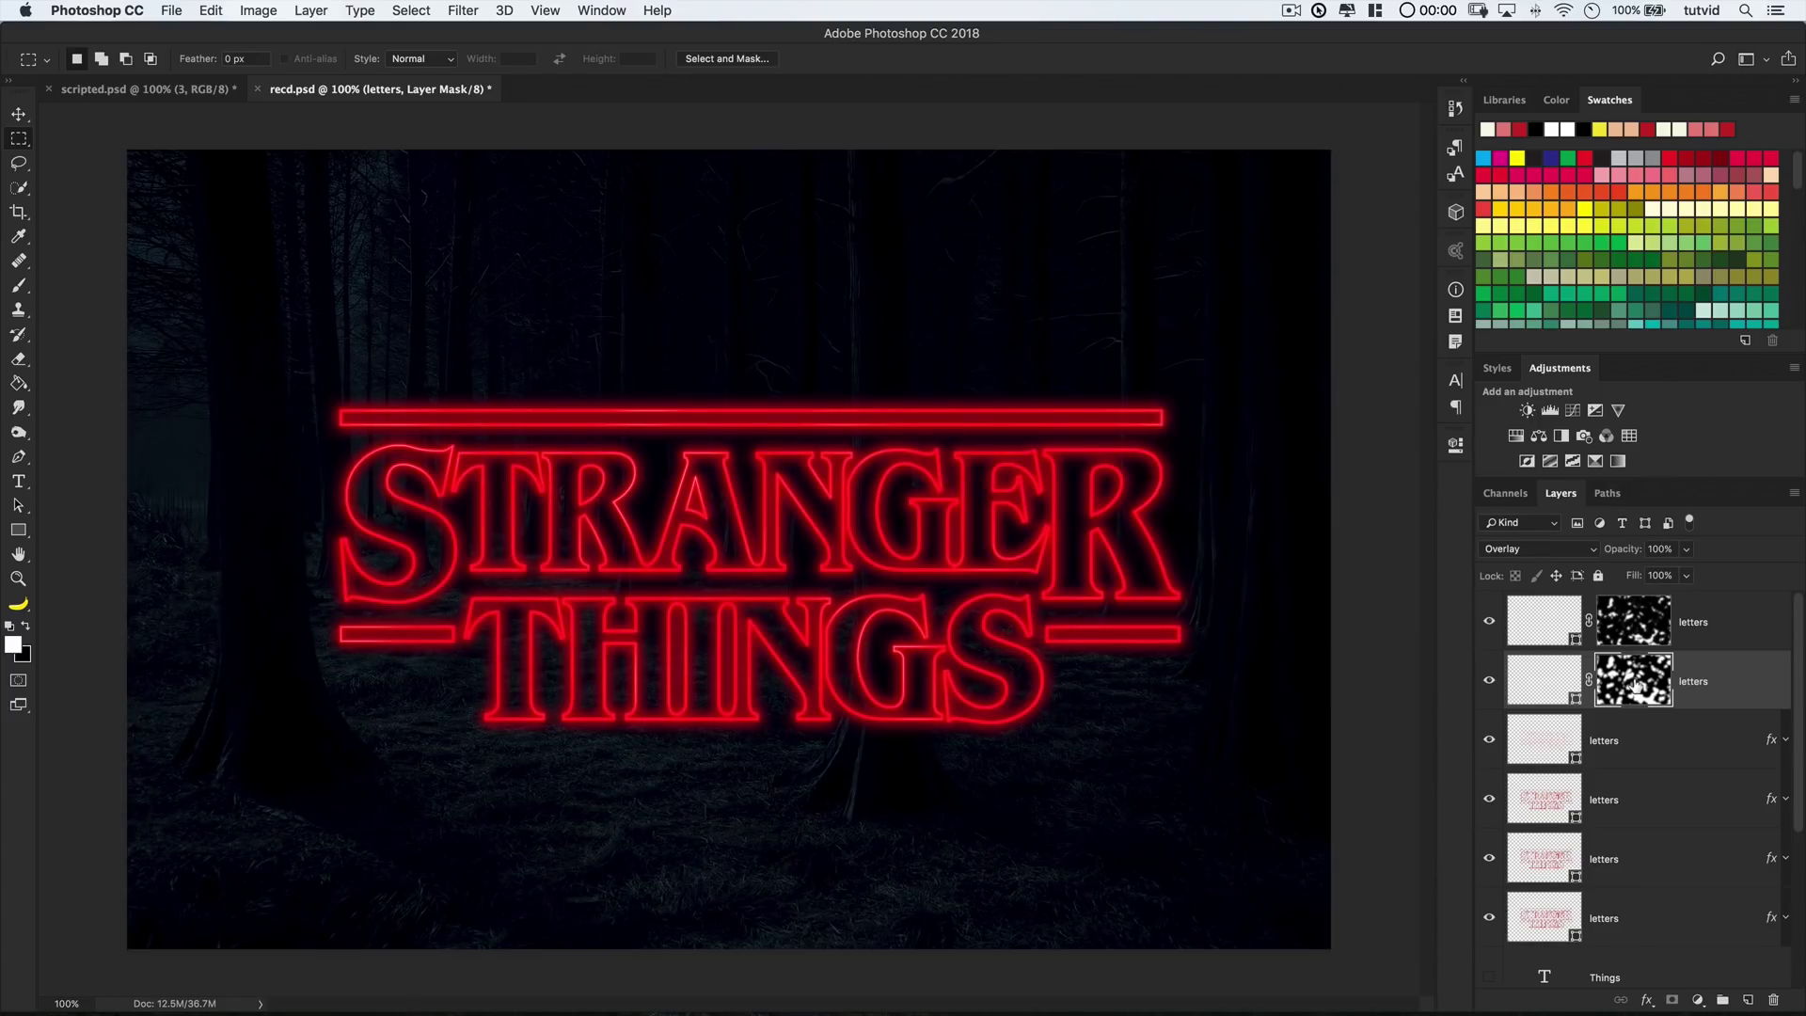
# Boost the top letters mask contrast with Levels: white point 222, darker shadows, adjusted midtones
pyautogui.keyDown('alt'); pyautogui.click(1636, 623); pyautogui.keyUp('alt')
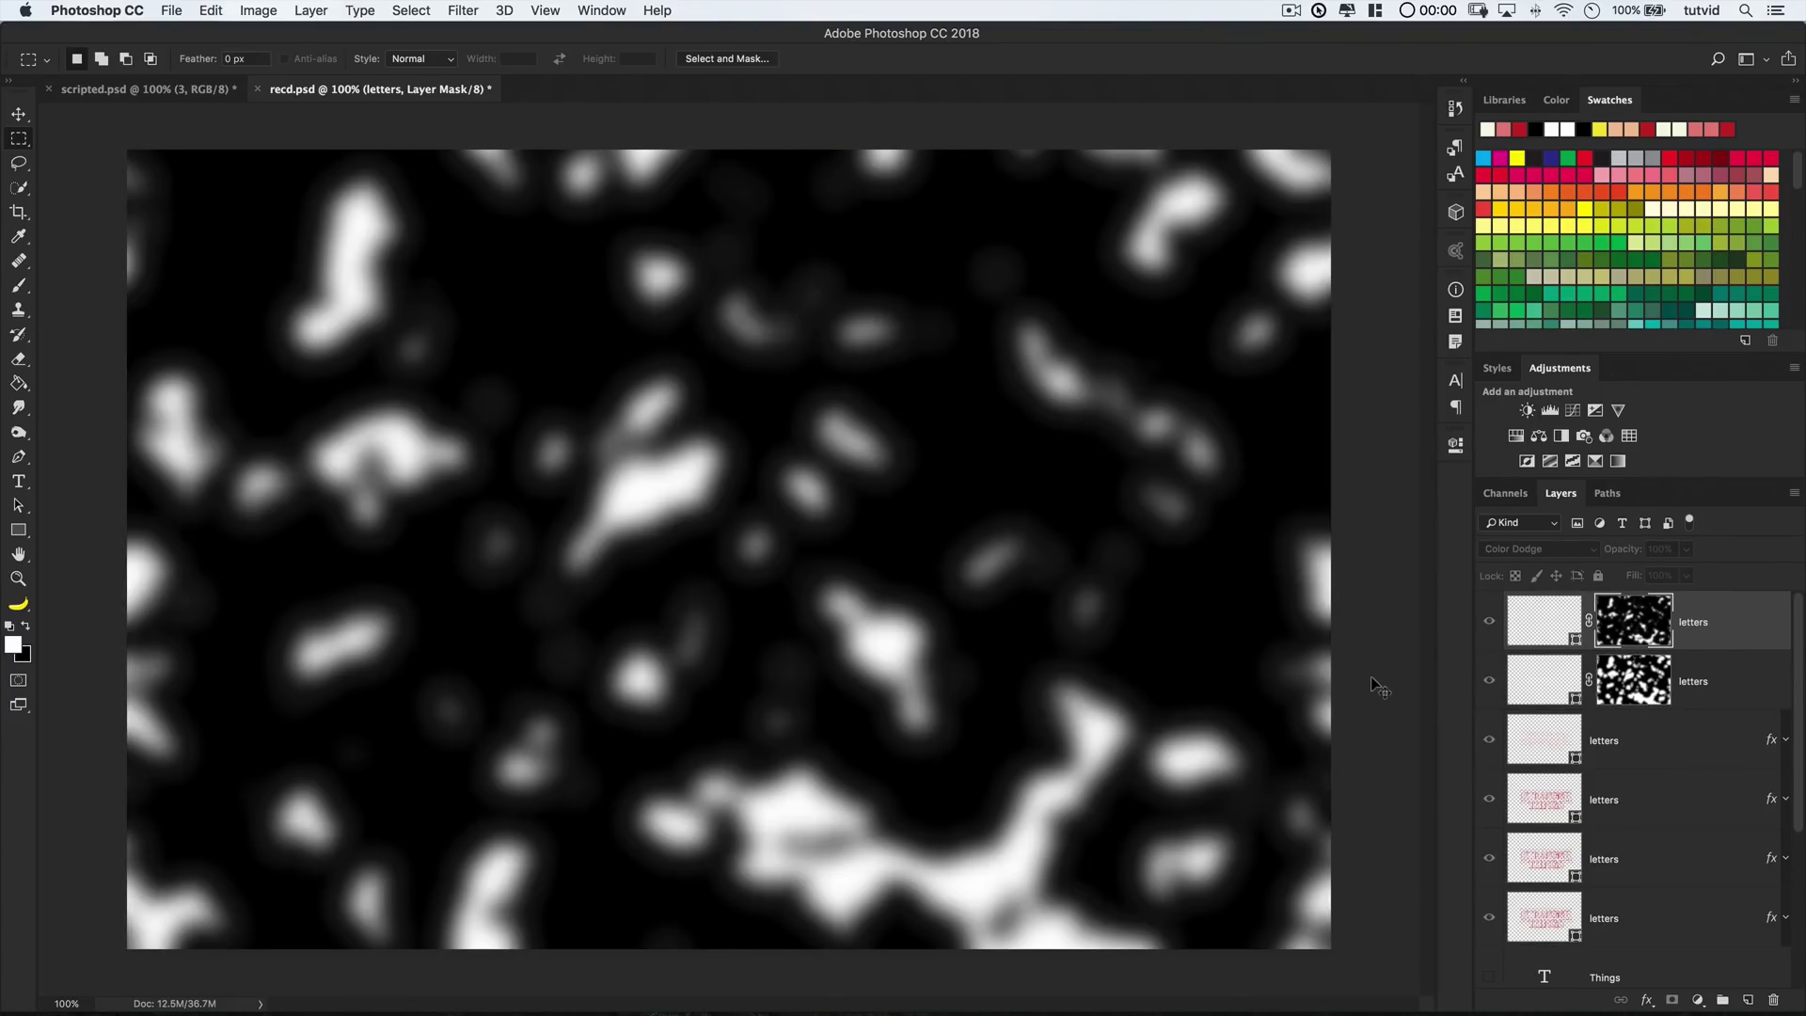
pyautogui.hotkey('ctrl', 'l')
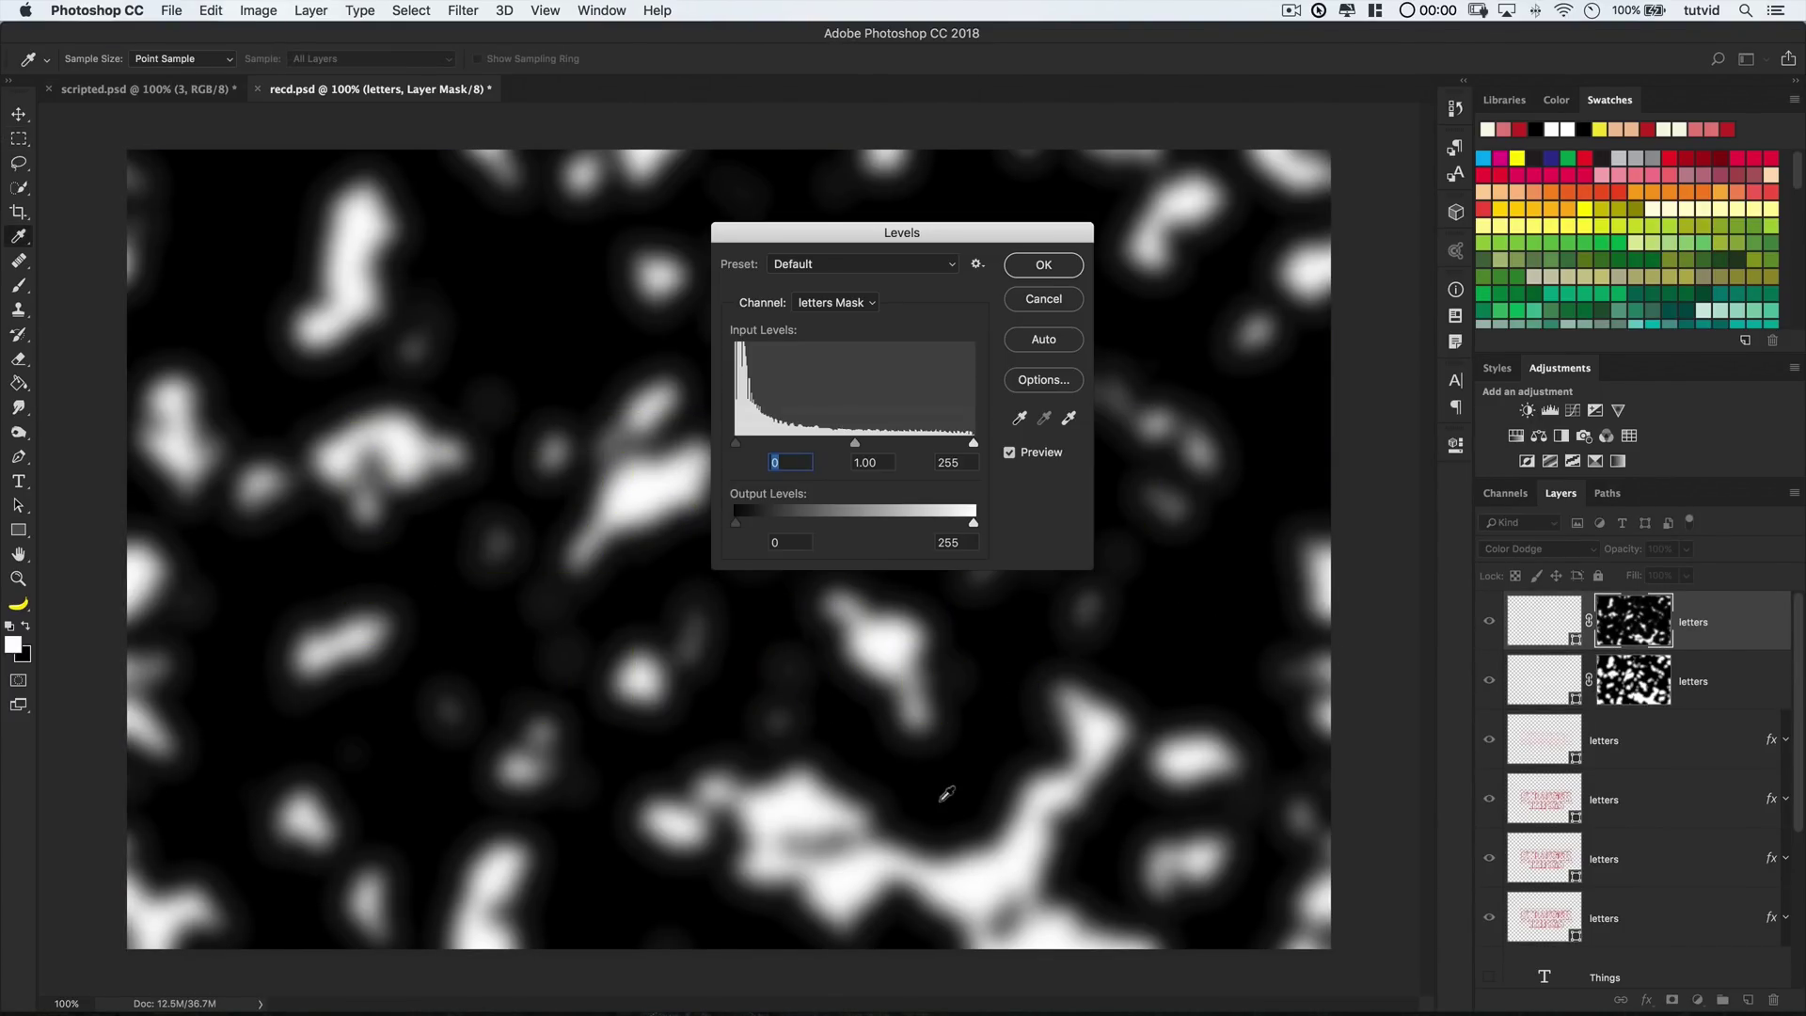
pyautogui.moveTo(735, 523); pyautogui.dragTo(746, 527)
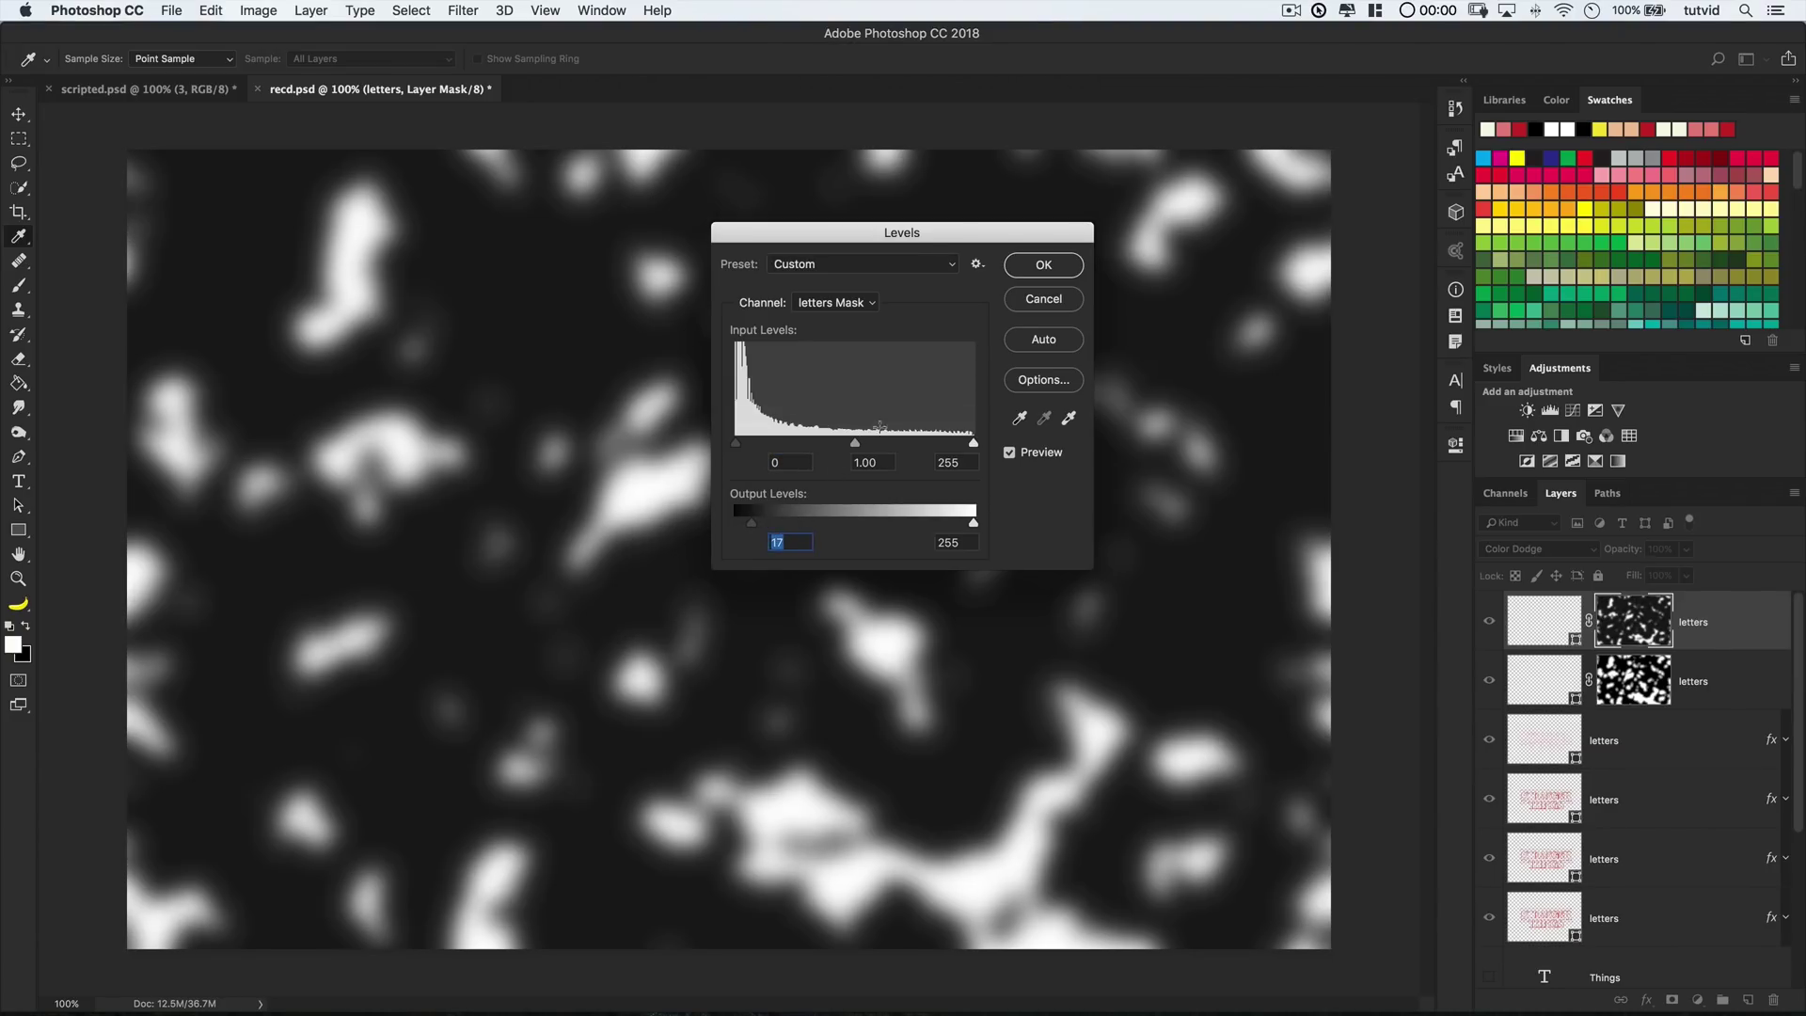
pyautogui.moveTo(853, 442); pyautogui.dragTo(824, 441)
pyautogui.moveTo(972, 442); pyautogui.dragTo(935, 441)
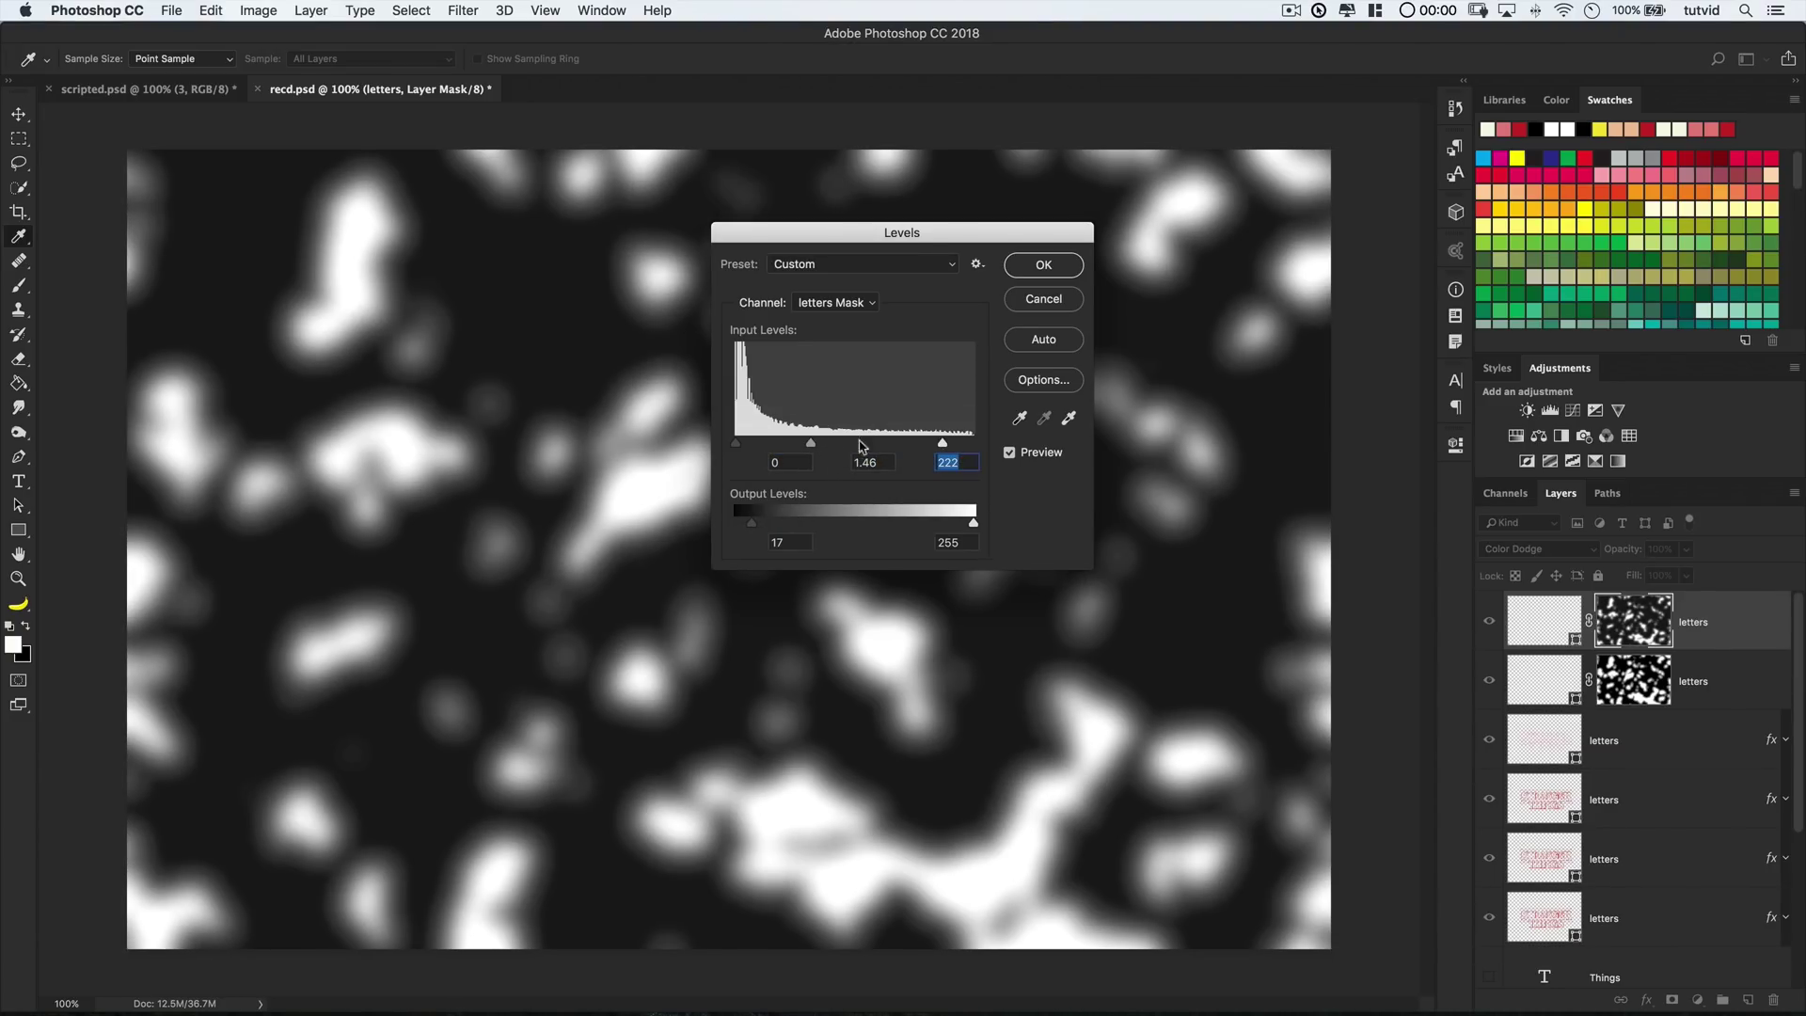
pyautogui.moveTo(735, 441); pyautogui.dragTo(849, 442)
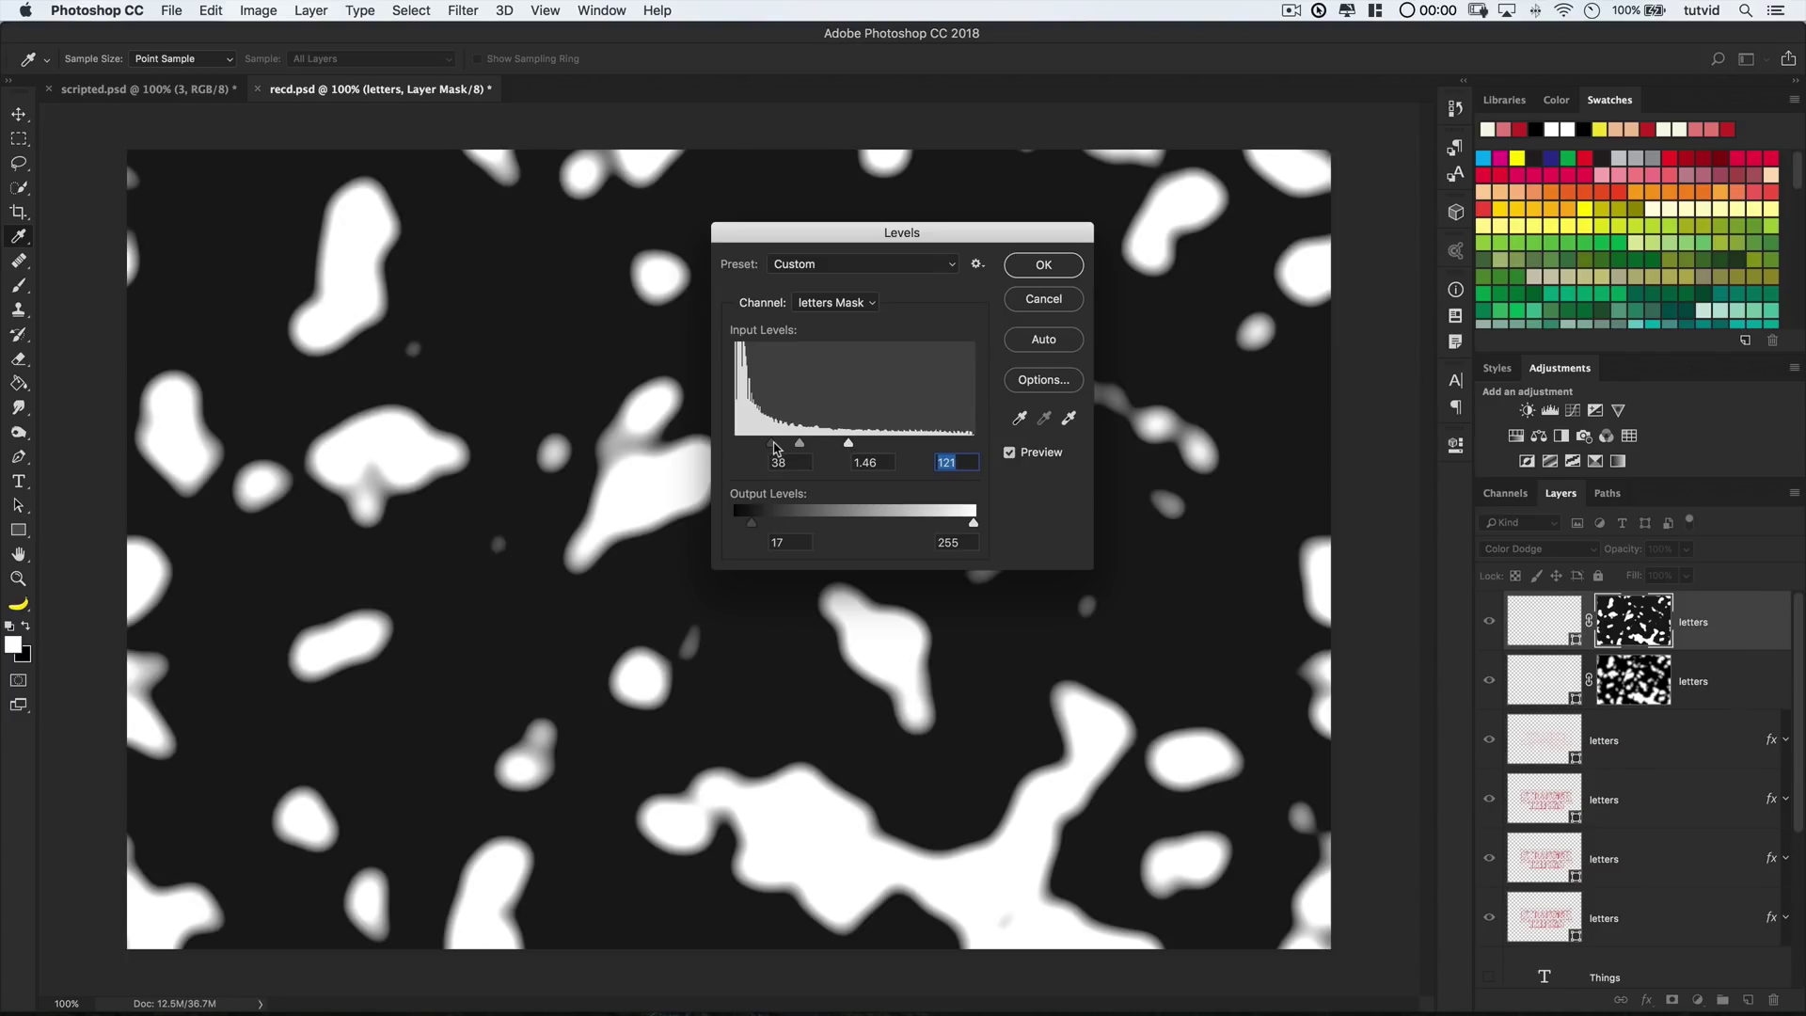
pyautogui.moveTo(749, 520); pyautogui.dragTo(735, 521)
pyautogui.moveTo(791, 442)
pyautogui.mouseDown()
pyautogui.moveTo(773, 442)
pyautogui.moveTo(798, 443)
pyautogui.mouseUp()
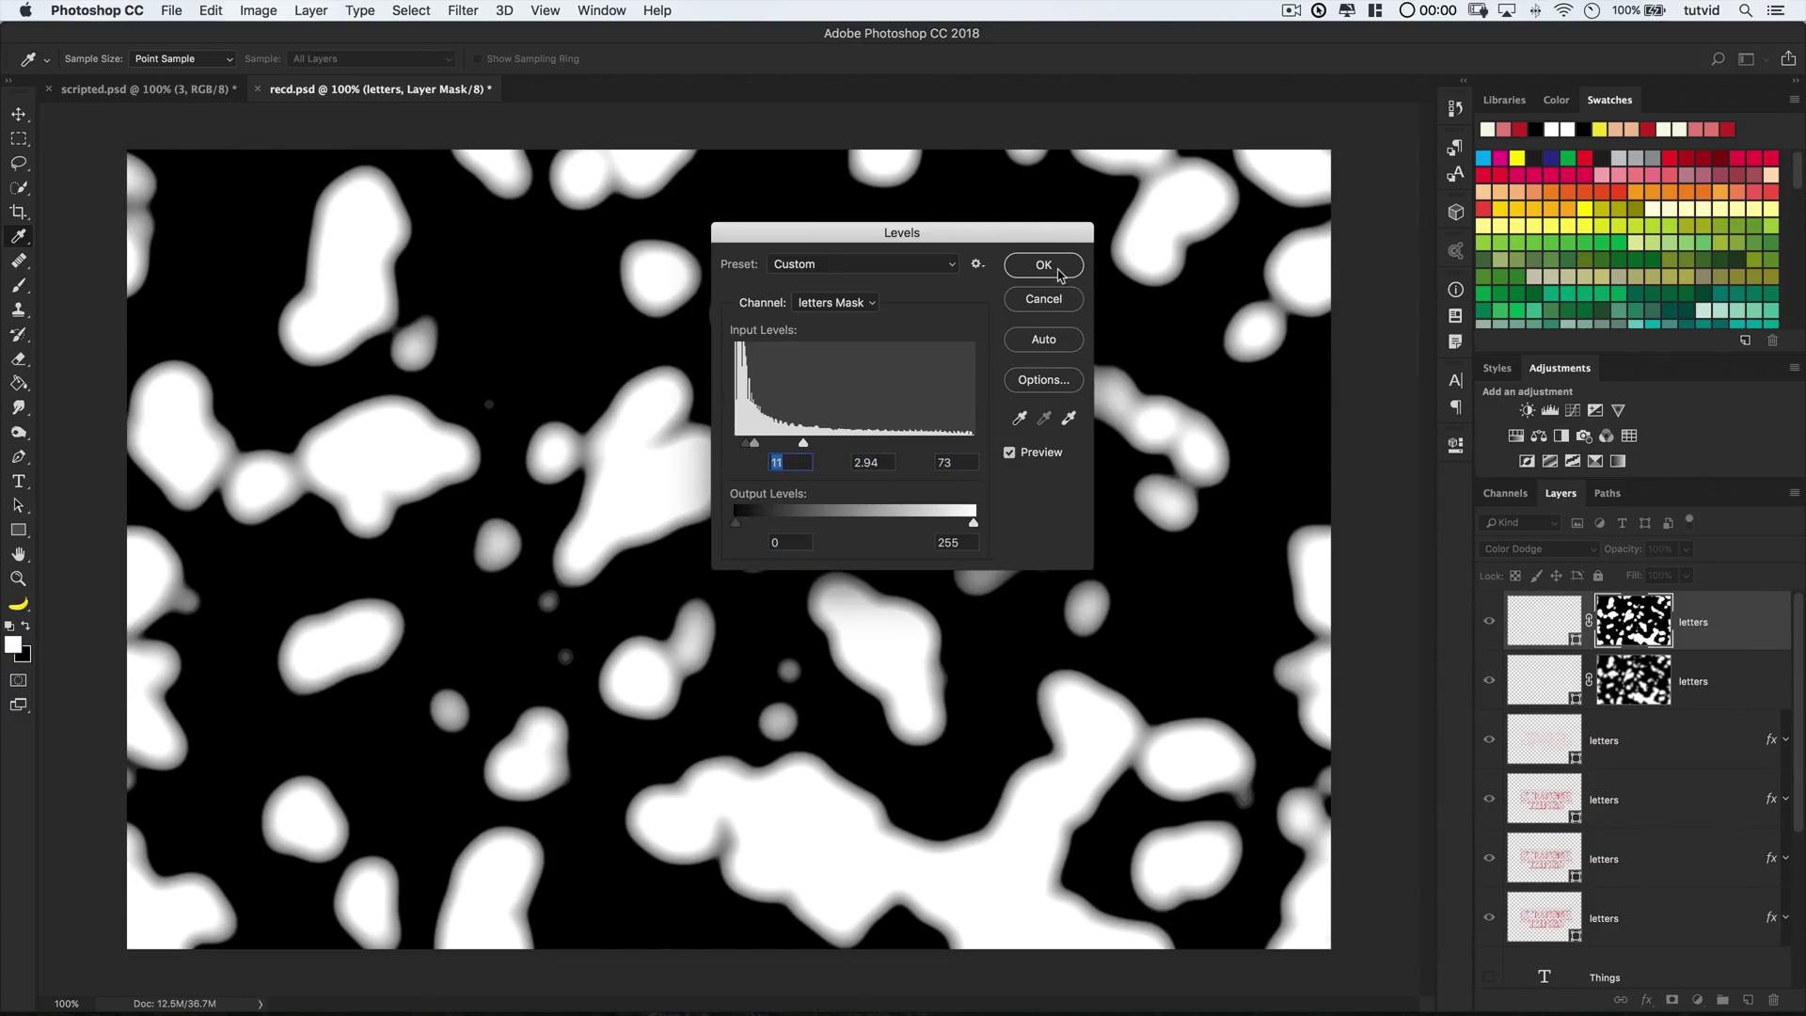
pyautogui.click(1044, 265)
pyautogui.keyDown('alt'); pyautogui.click(1636, 621); pyautogui.keyUp('alt')
# Add a new layer named dusting and set the foreground colour to red
pyautogui.click(1746, 1002)
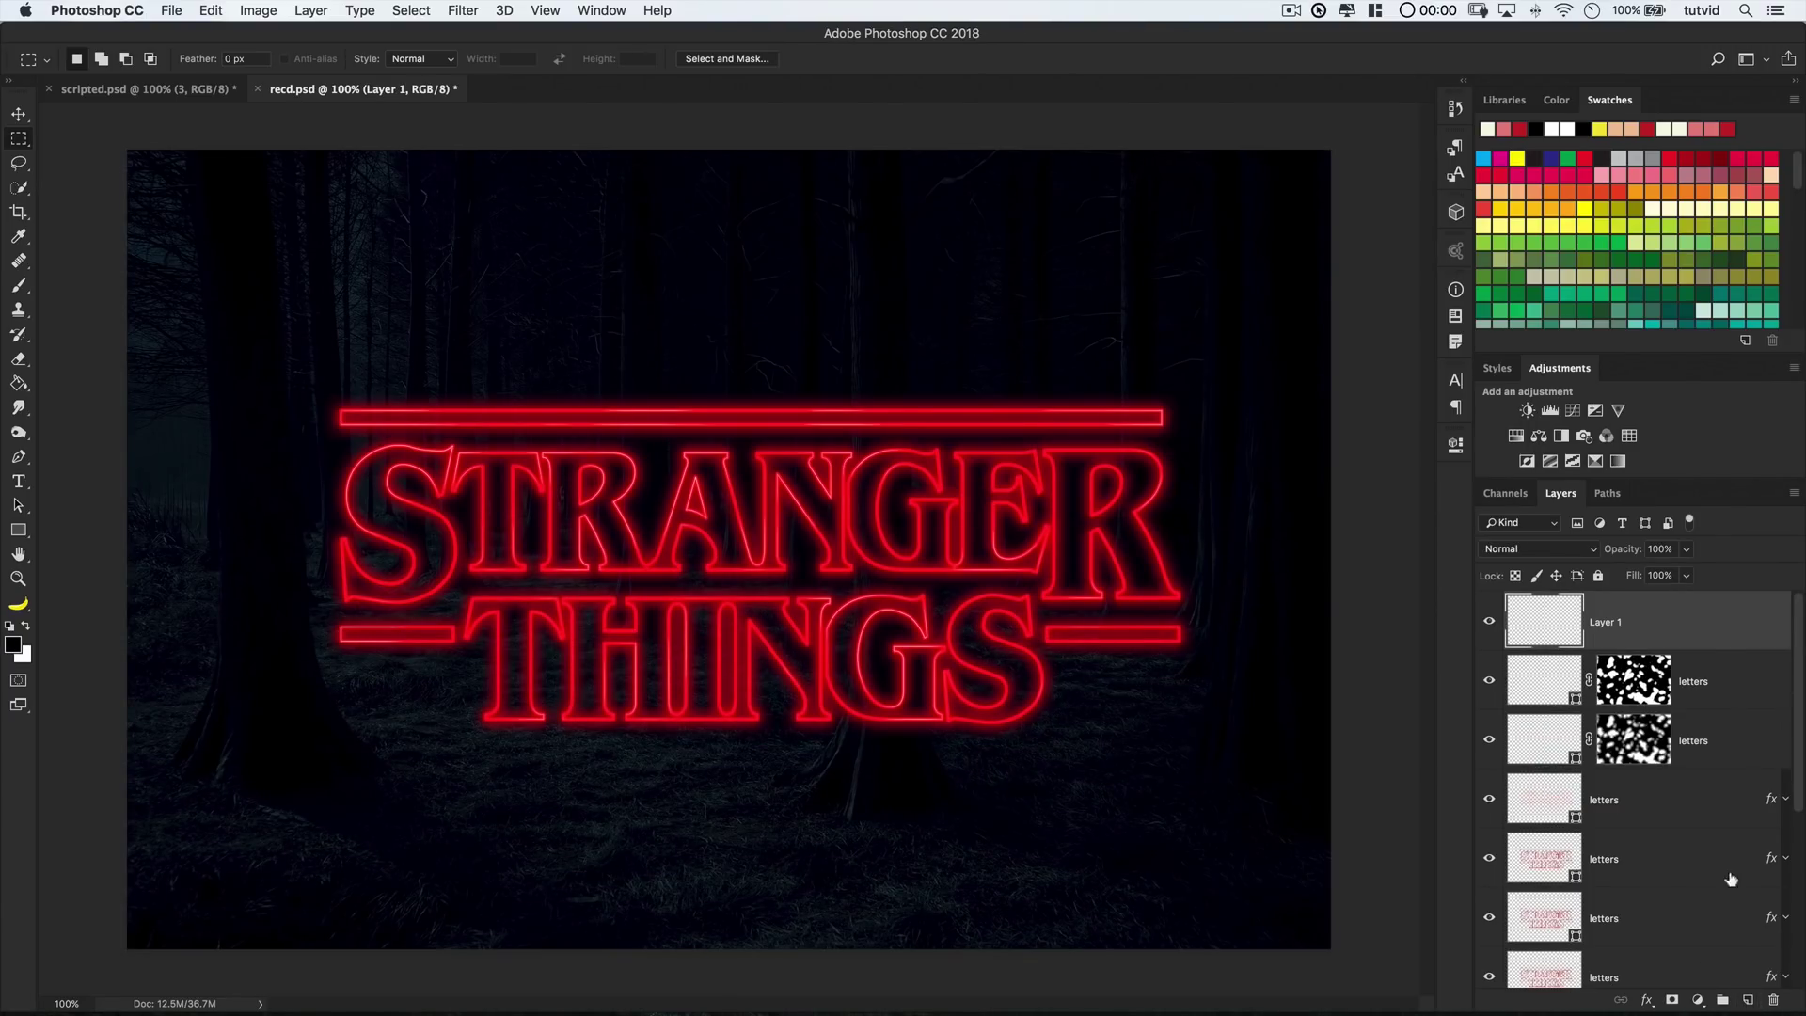
pyautogui.doubleClick(1613, 620)
pyautogui.write('dusting')
pyautogui.press('Return')
pyautogui.click(16, 644)
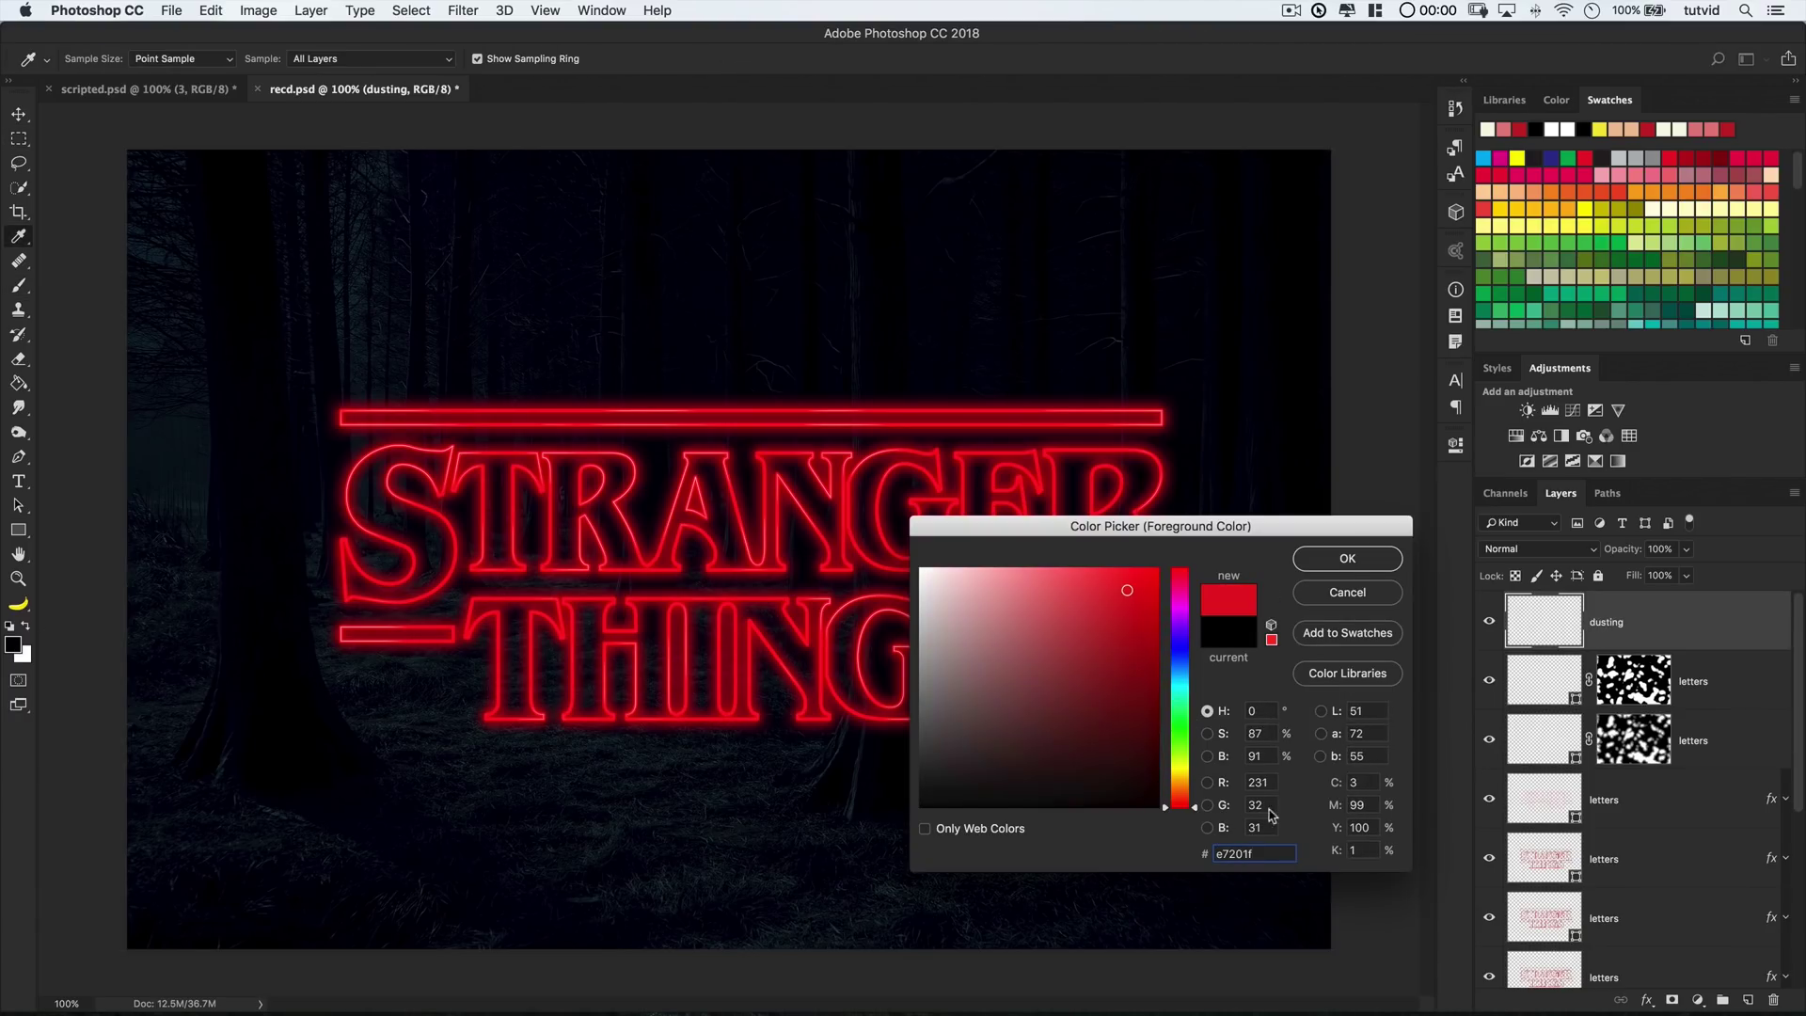
pyautogui.click(1348, 559)
# Flatten the soft round brush tip into a thin ellipse
pyautogui.press('b')
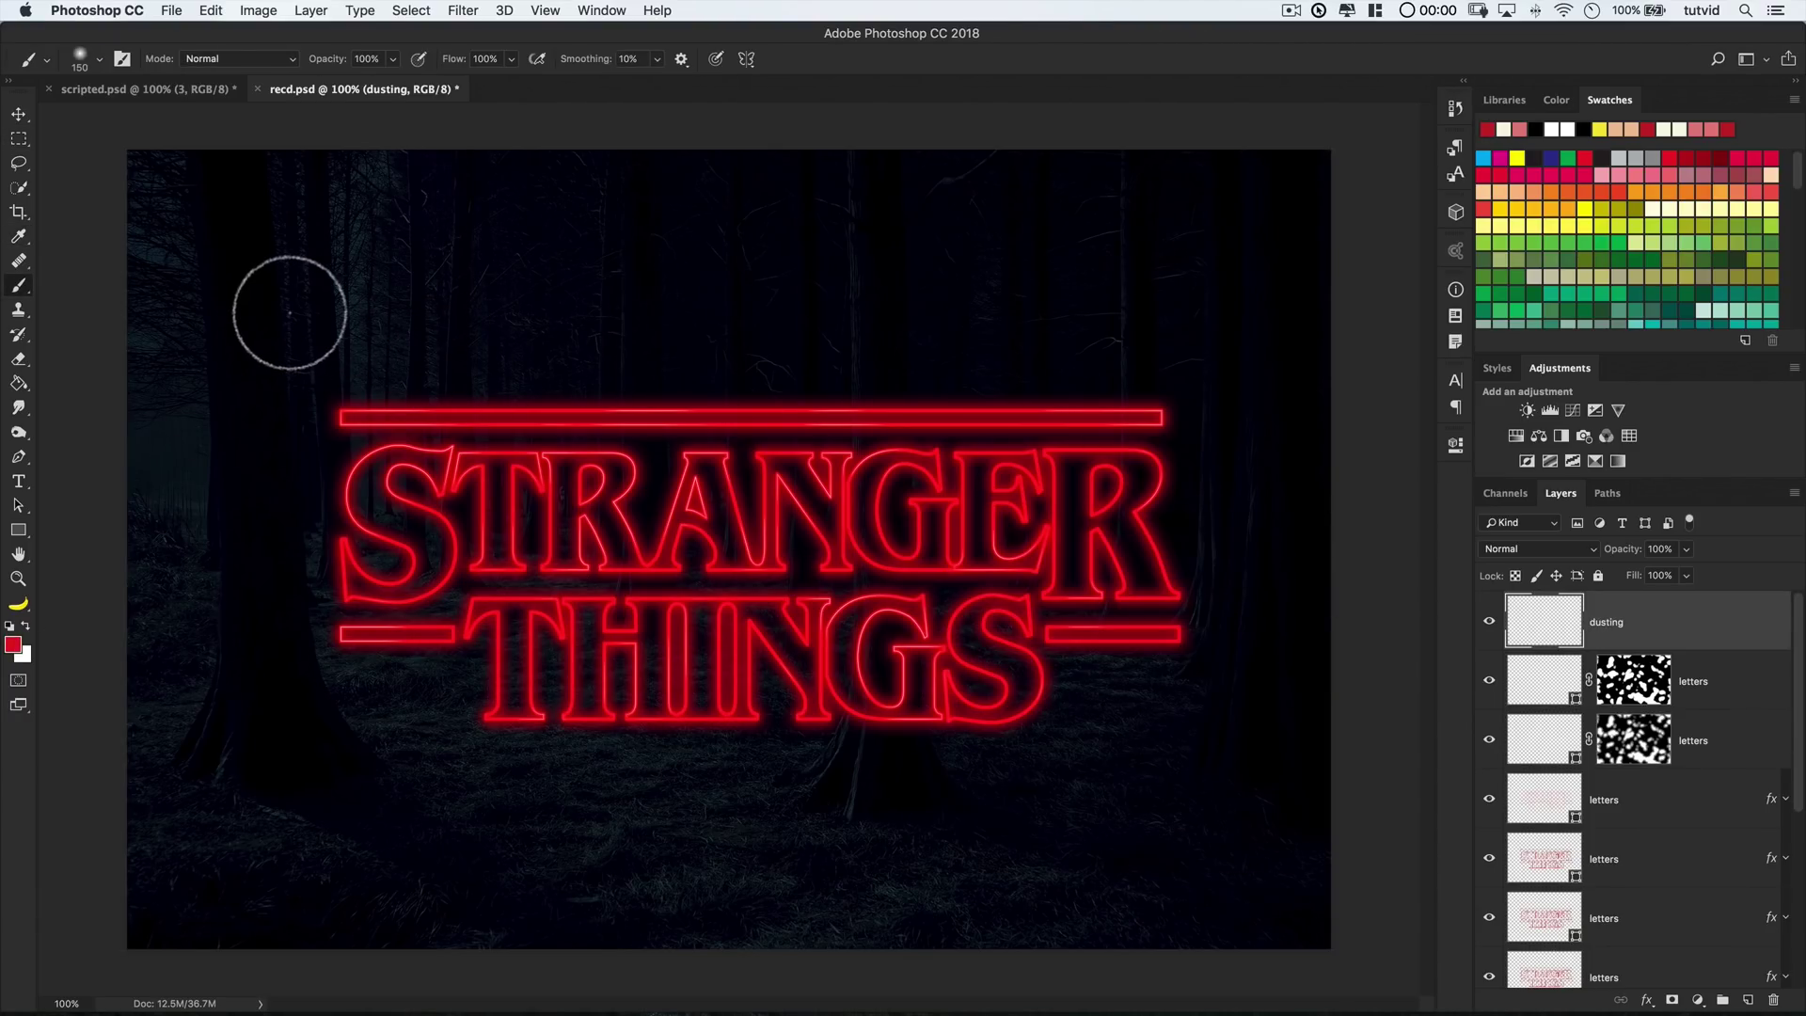
pyautogui.rightClick(288, 318)
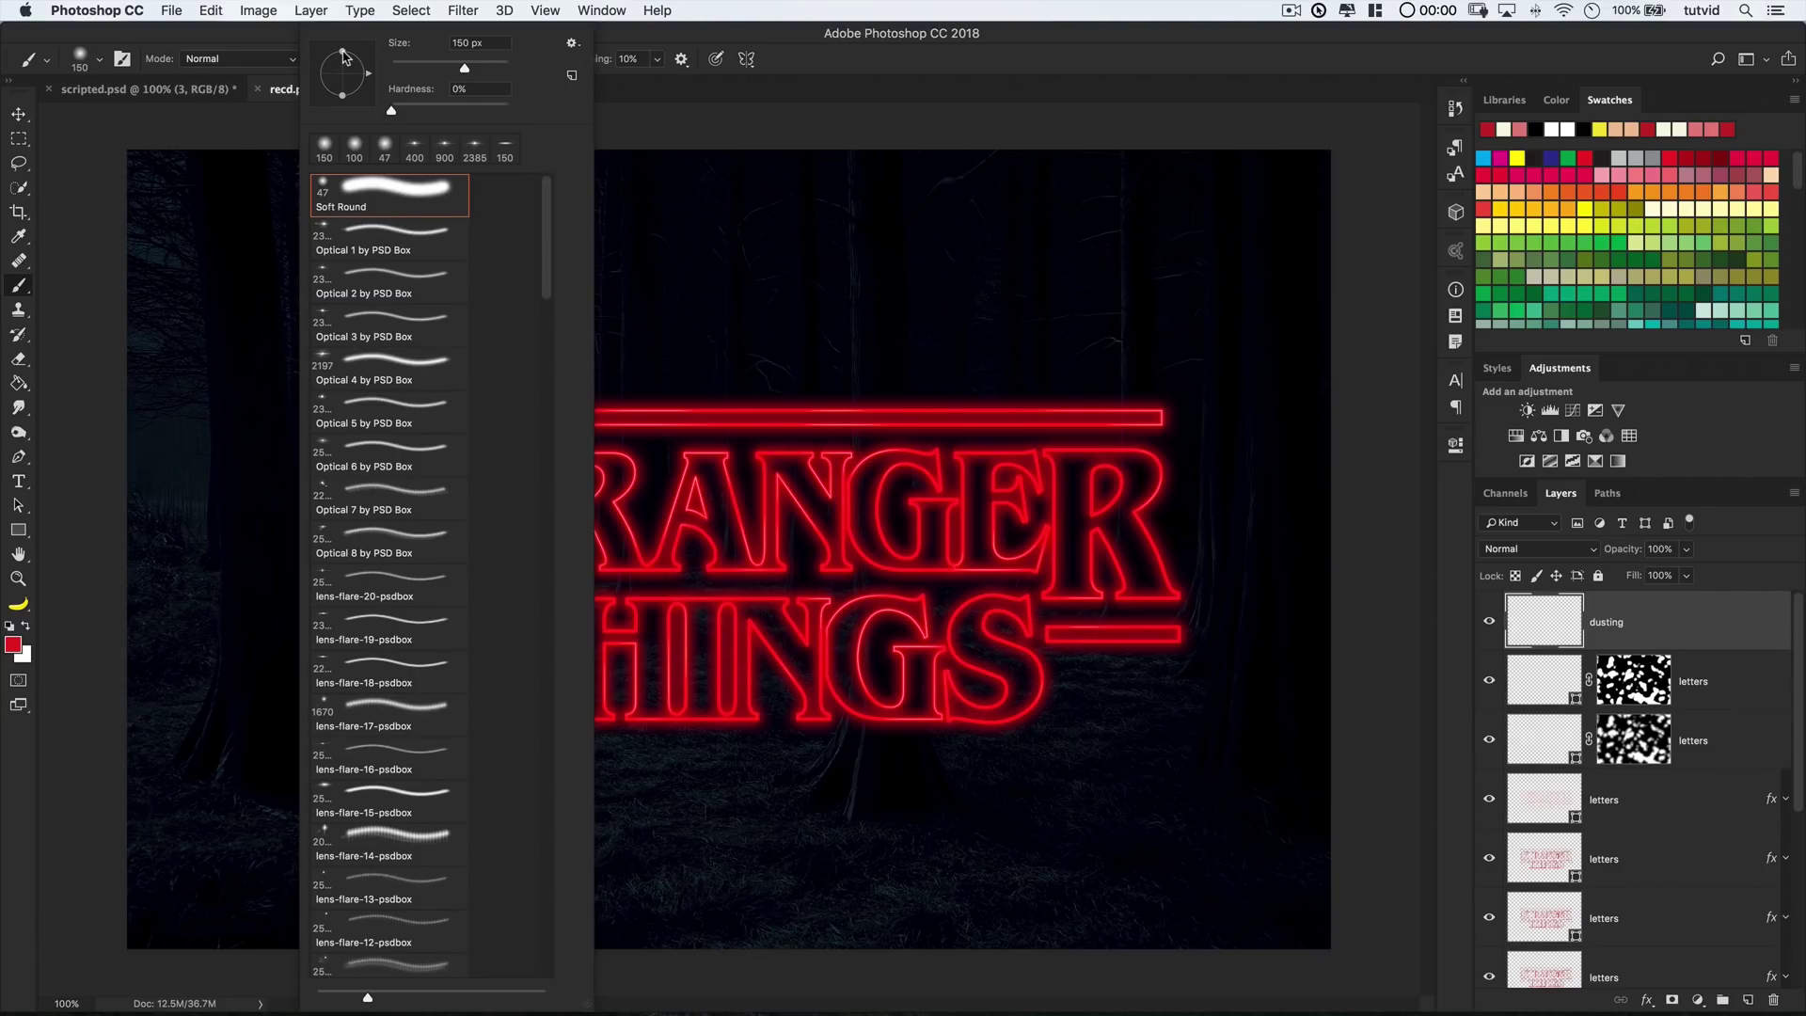
pyautogui.moveTo(342, 55); pyautogui.dragTo(342, 74)
pyautogui.click(831, 64)
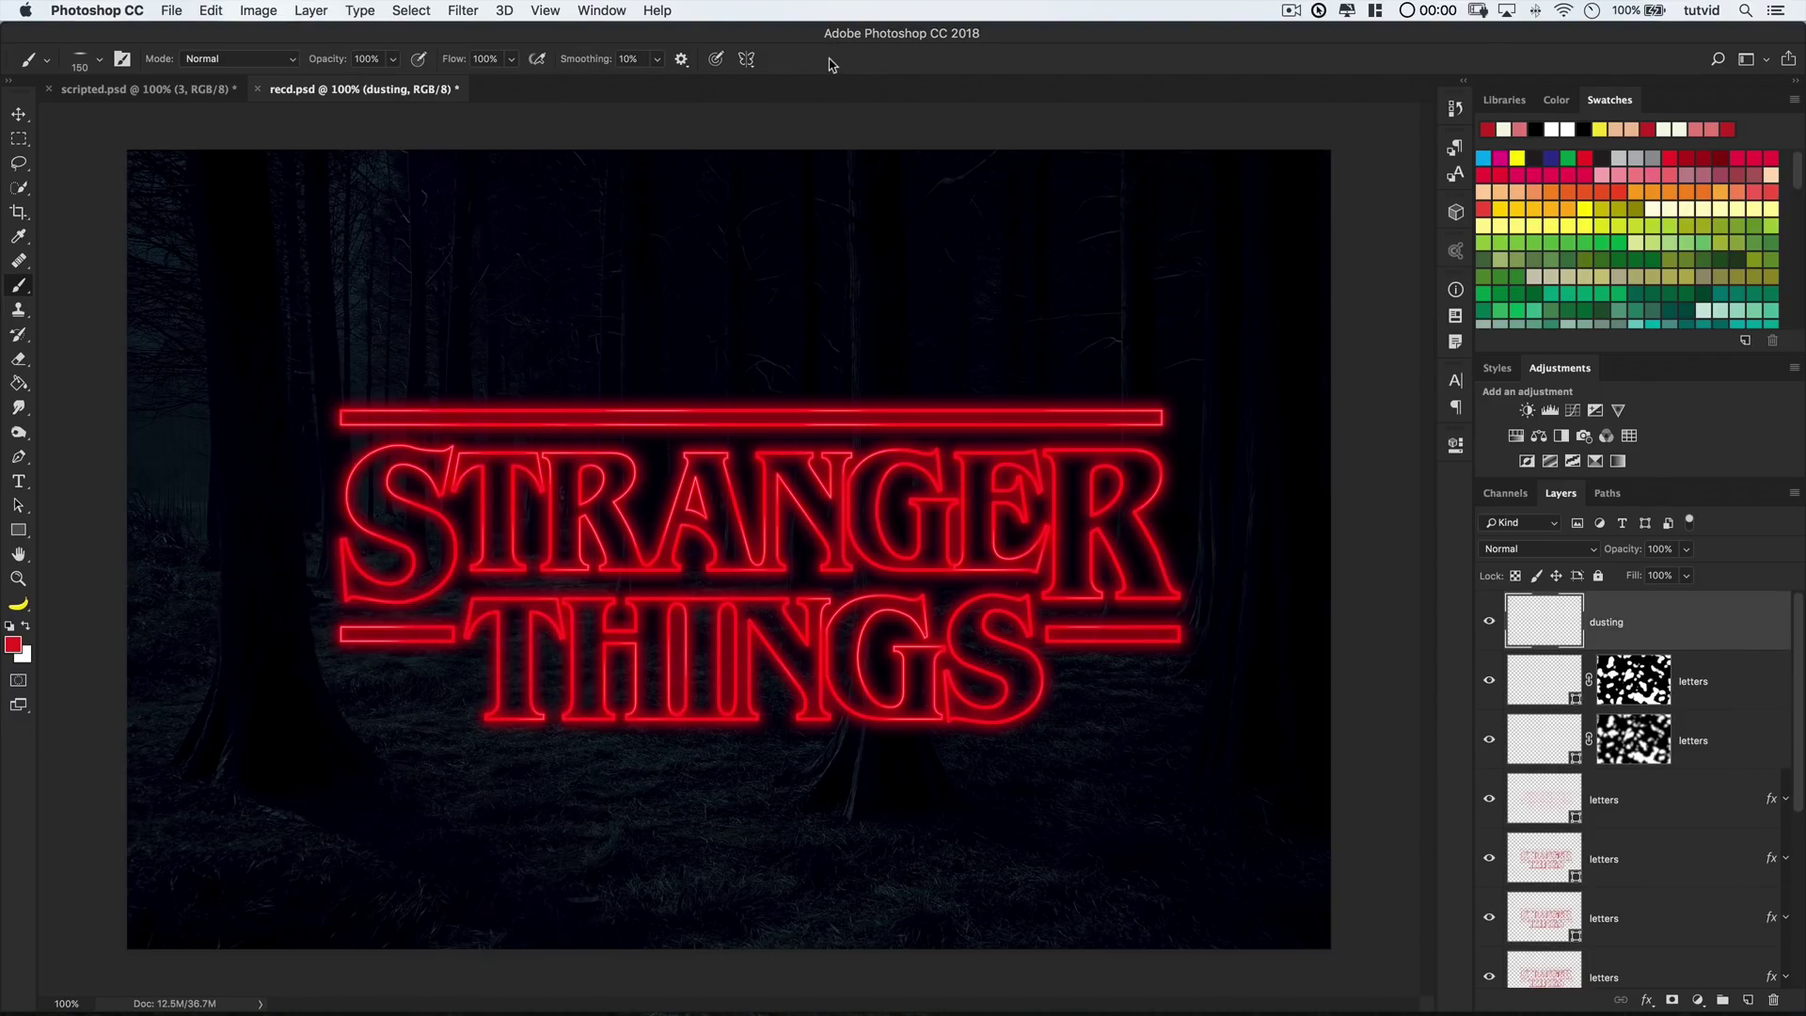
# At 30% brush opacity, paint faint red horizontal streaks across the logo's right side
pyautogui.click(366, 58)
pyautogui.write('30')
pyautogui.press('Return')
pyautogui.press(']')
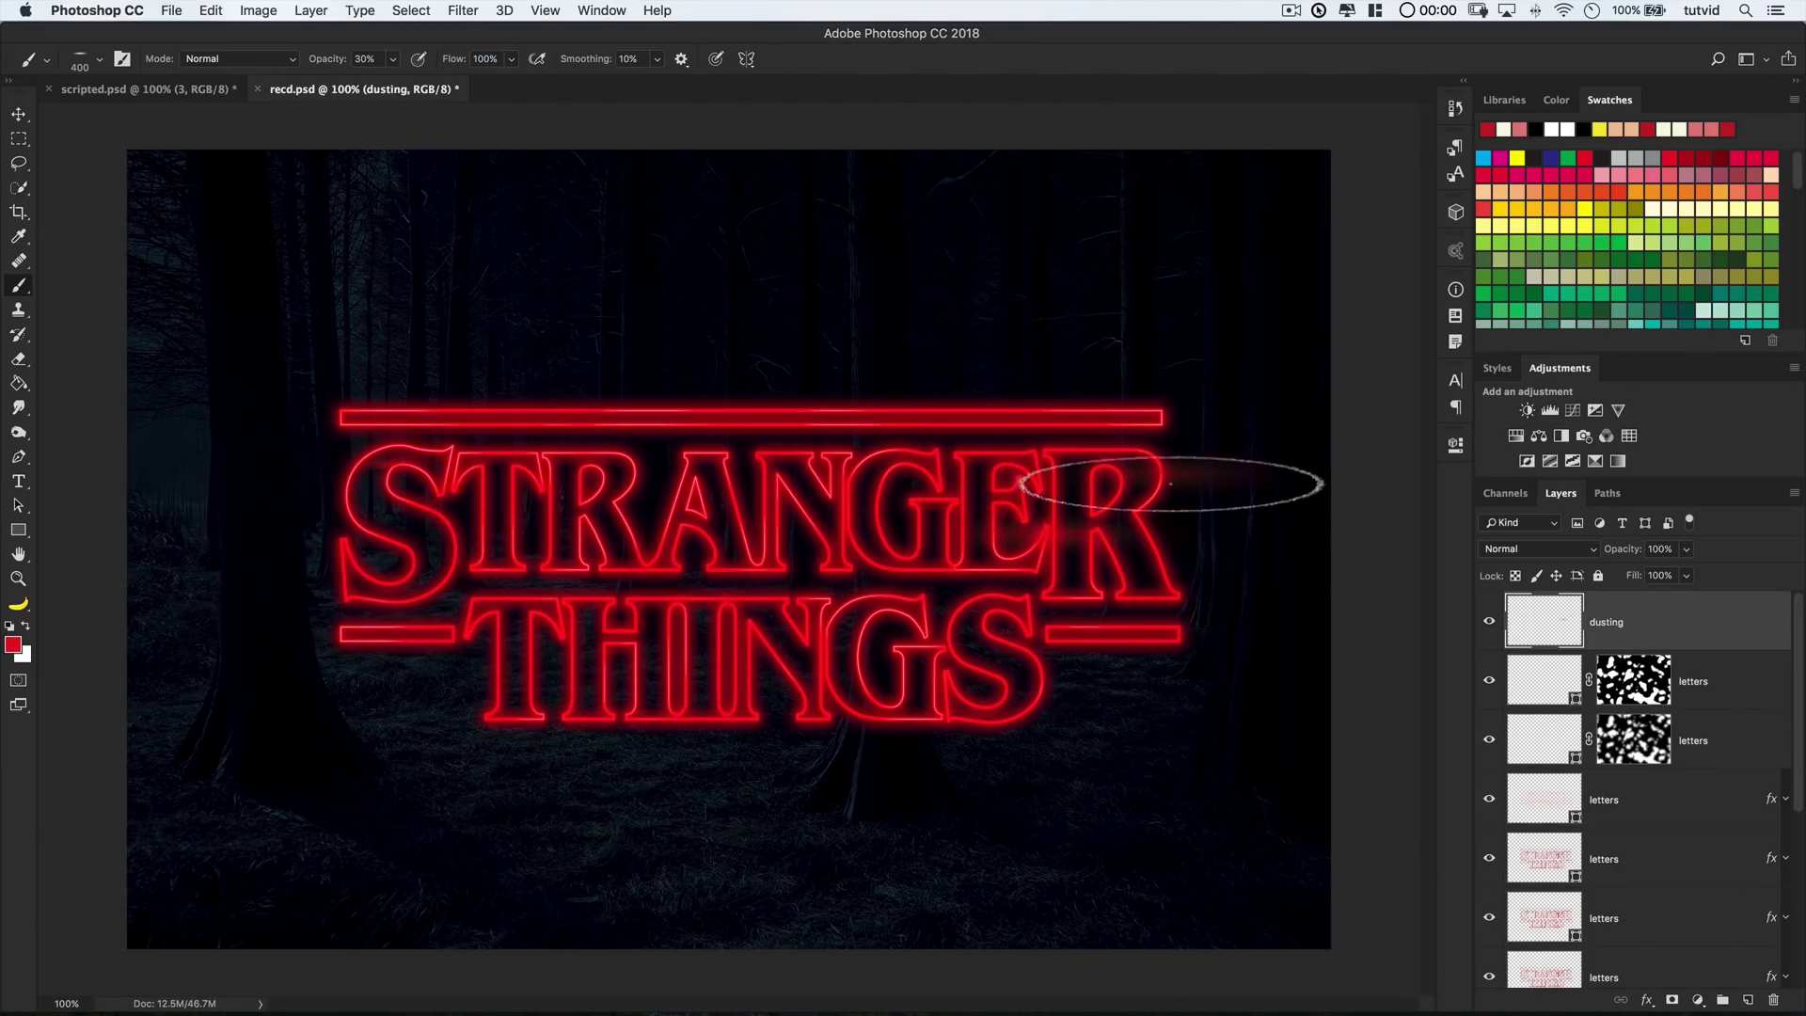
pyautogui.press(']')
pyautogui.press(']')
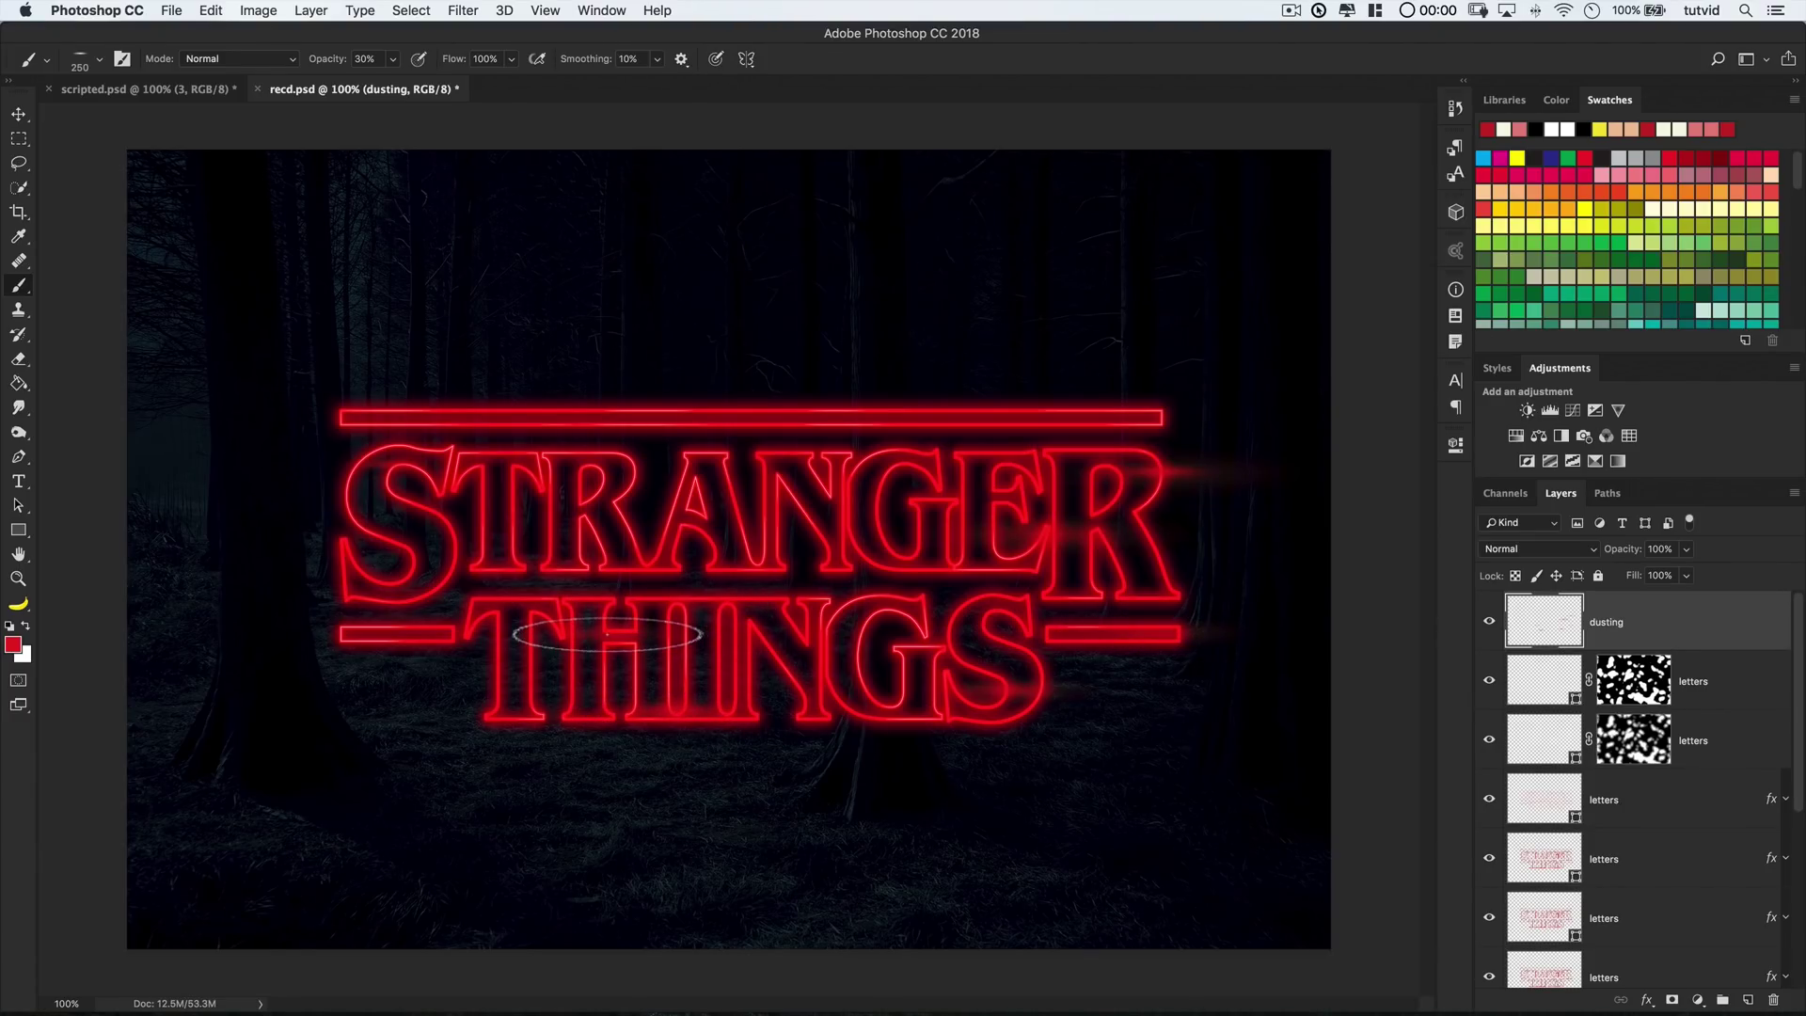
pyautogui.moveTo(1157, 634); pyautogui.dragTo(381, 603)
pyautogui.press('[')
pyautogui.press('[')
pyautogui.press('[')
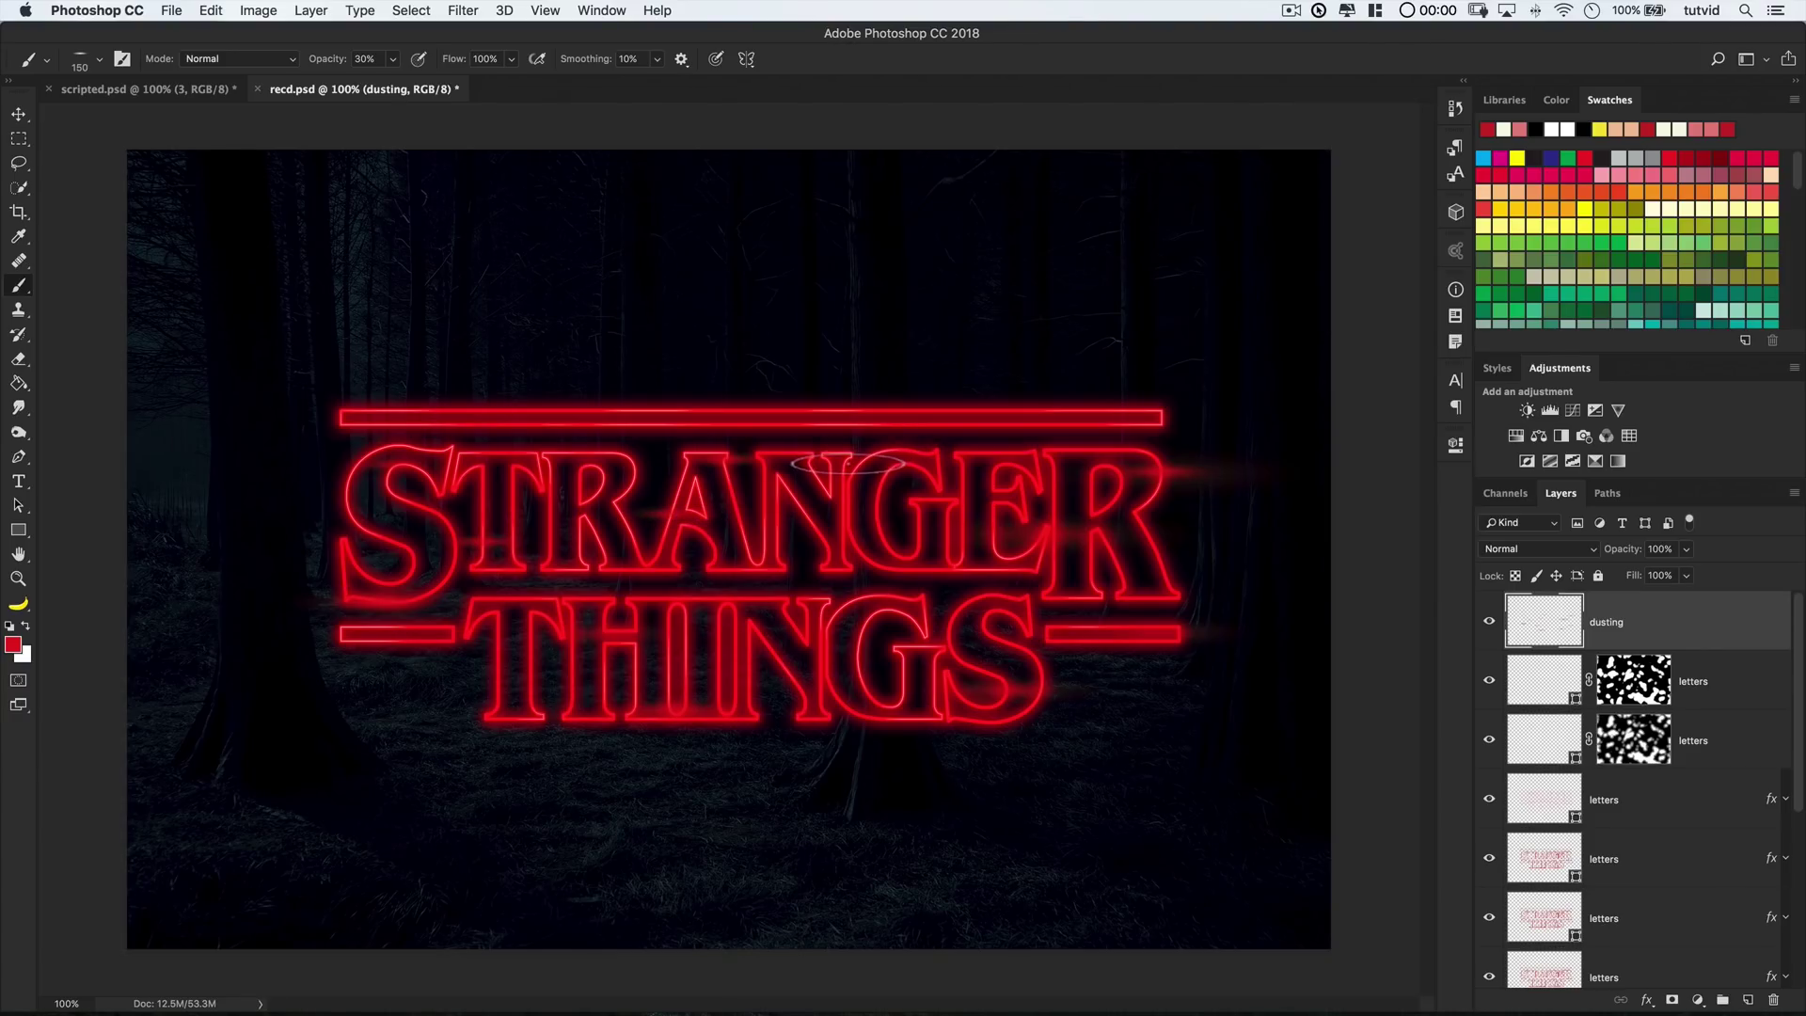
pyautogui.press(']')
pyautogui.press(']')
pyautogui.press(']')
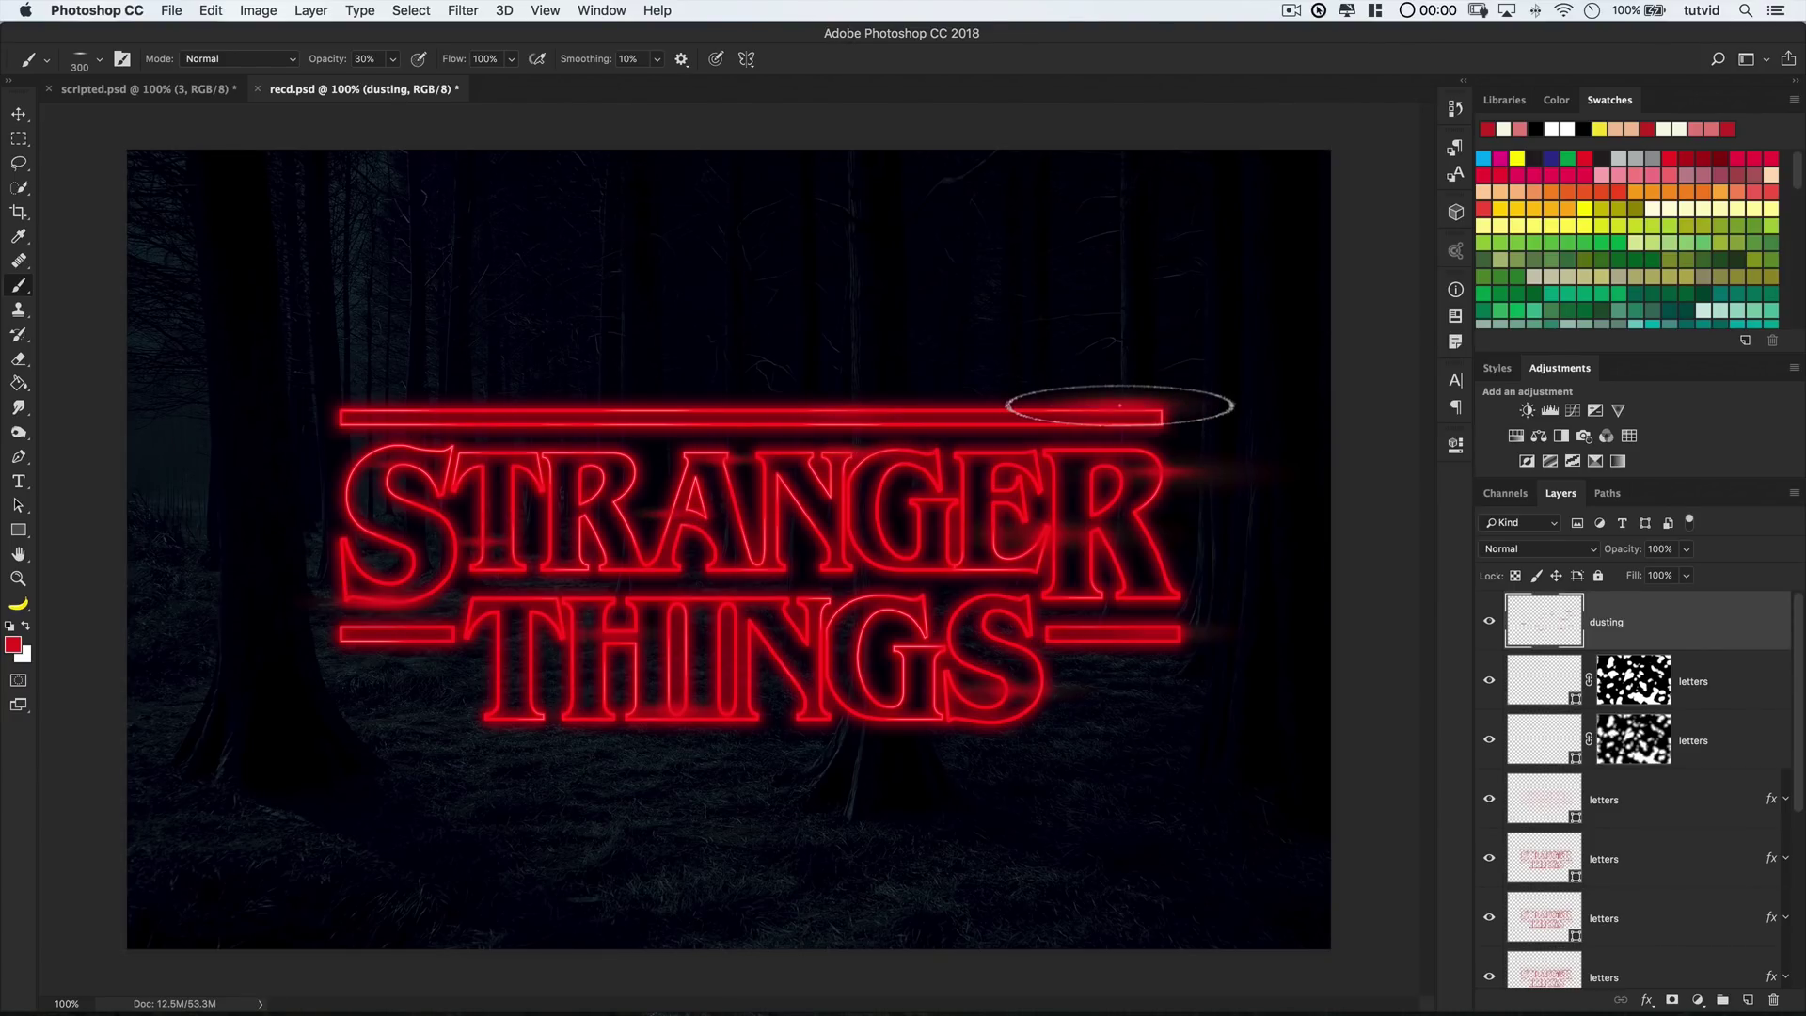
pyautogui.press('[')
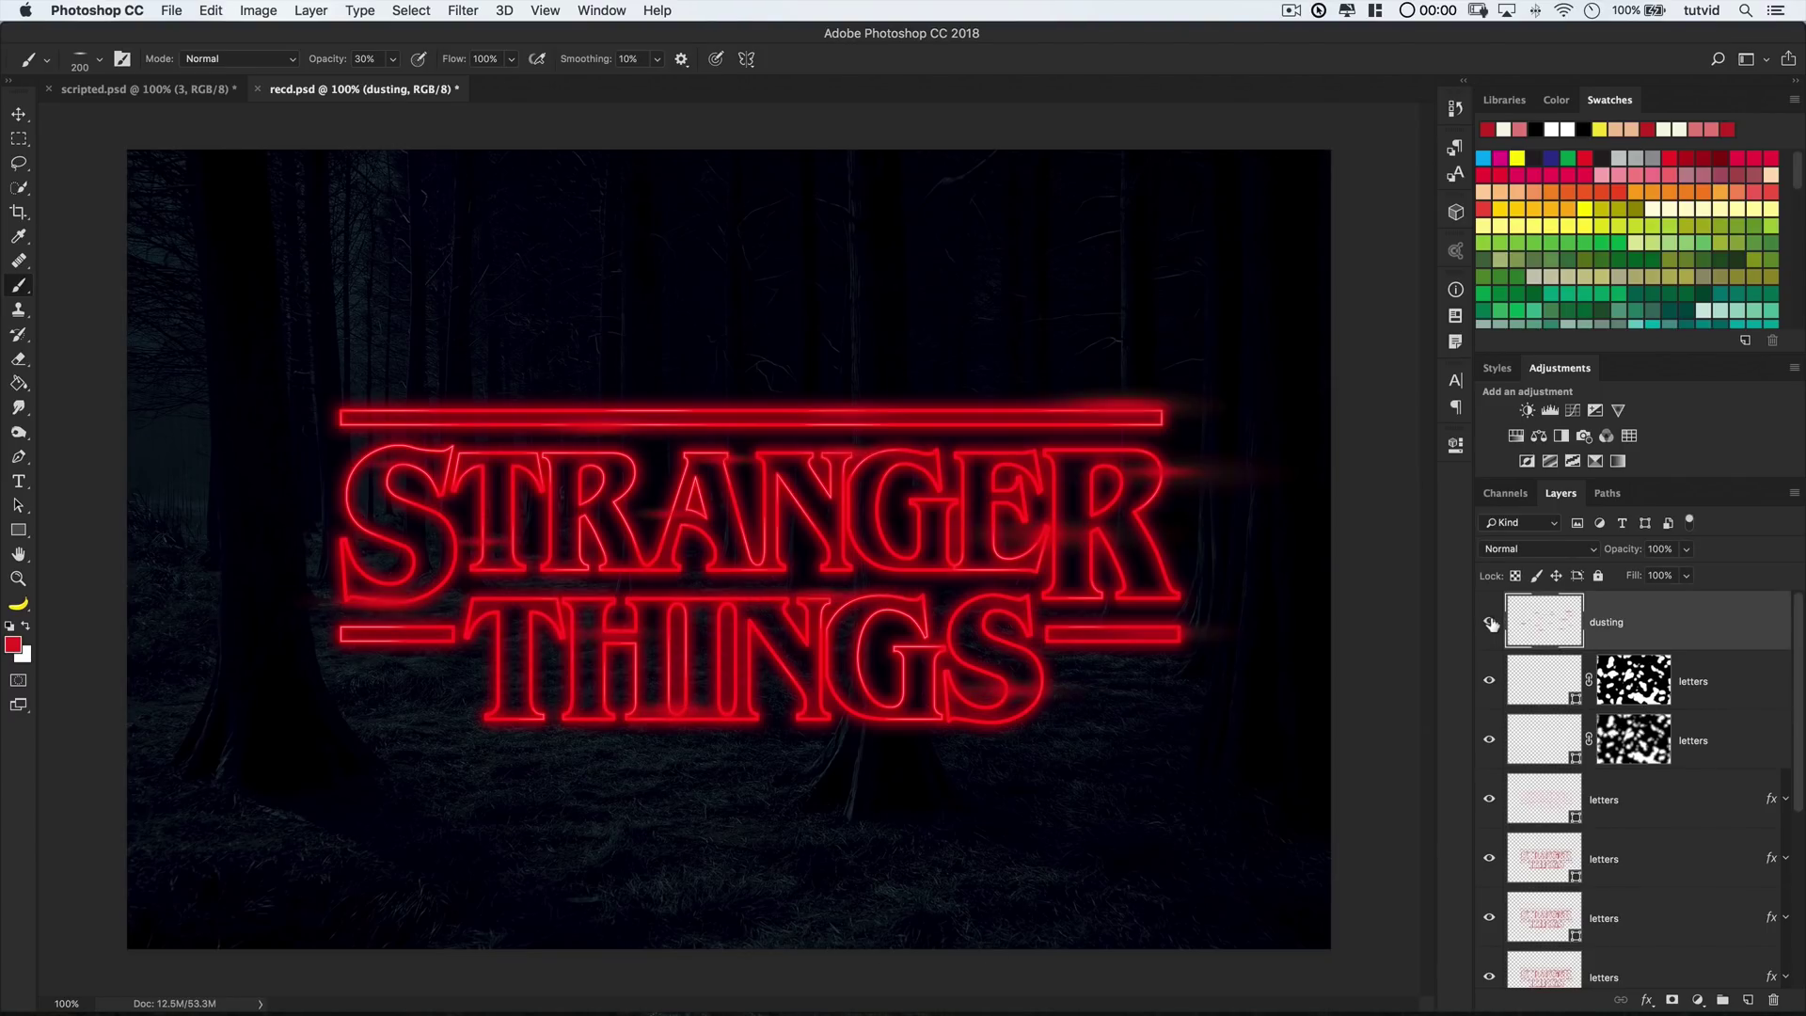
pyautogui.scroll(-5, 1685, 621)
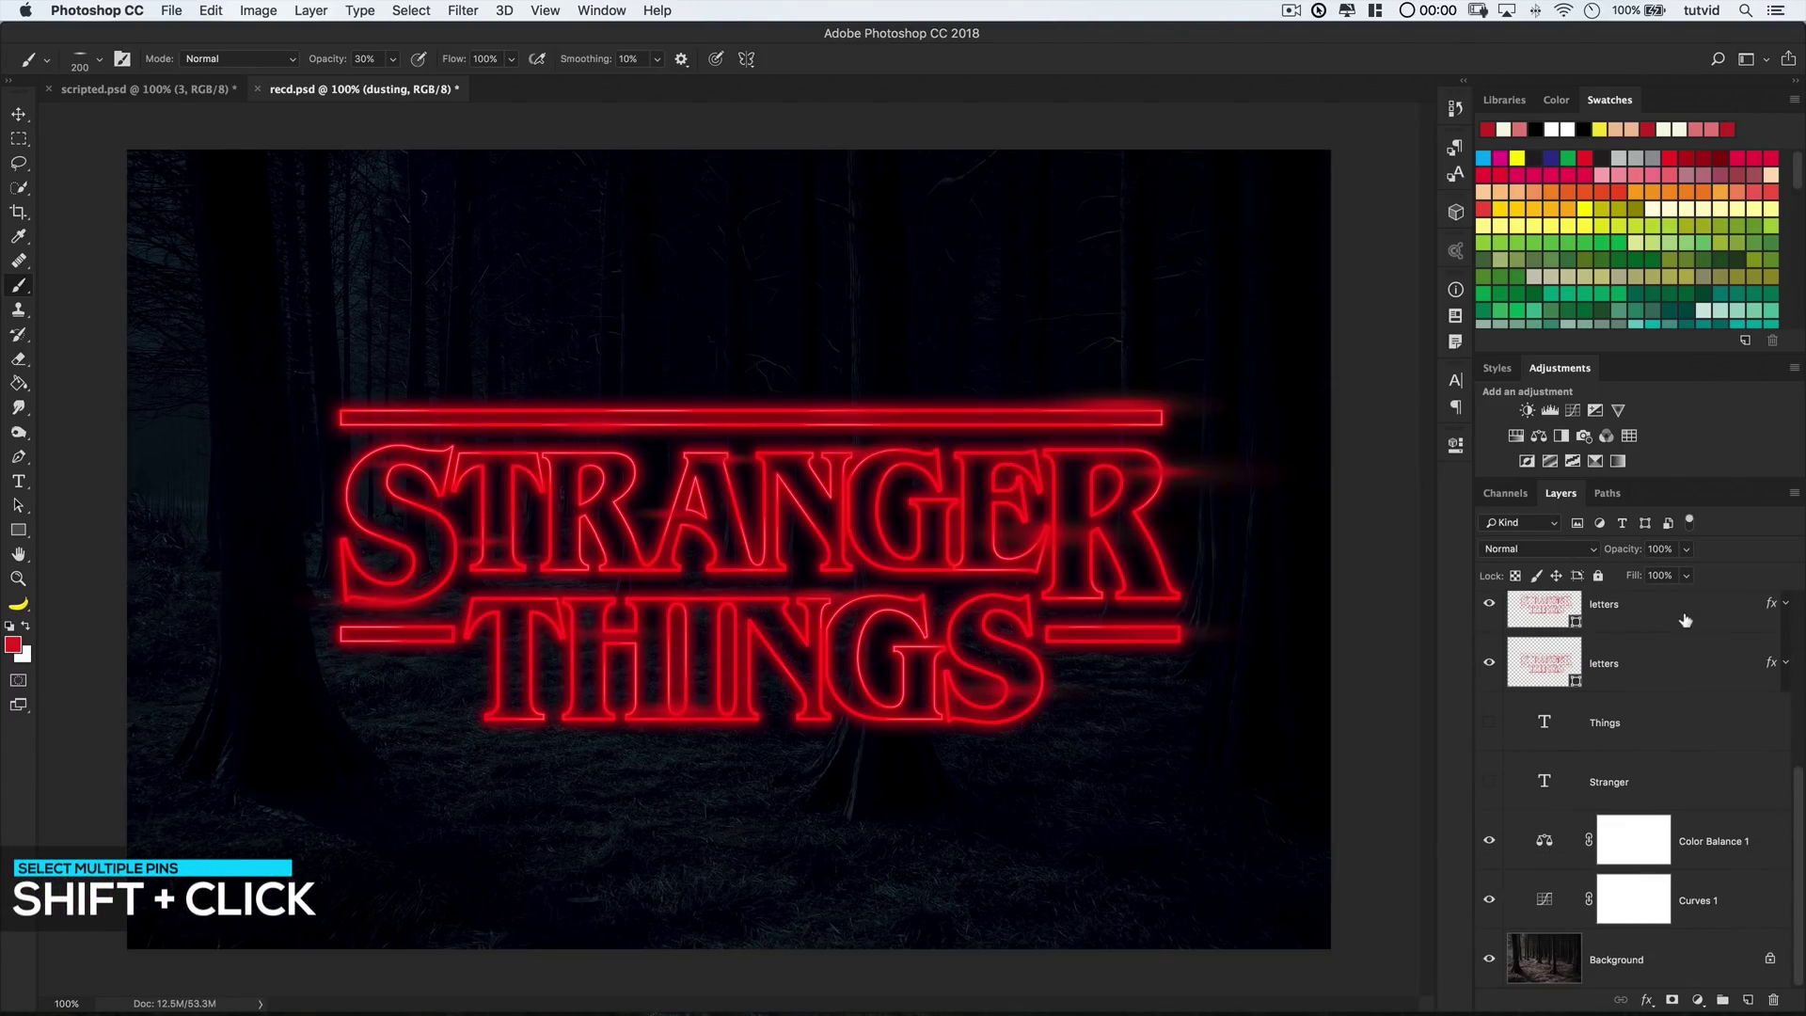
# Group the dusting layer and all letters copies with Ctrl+G and name the group TEXT
pyautogui.keyDown('shift'); pyautogui.click(1660, 679); pyautogui.keyUp('shift')
pyautogui.scroll(5, 1659, 679)
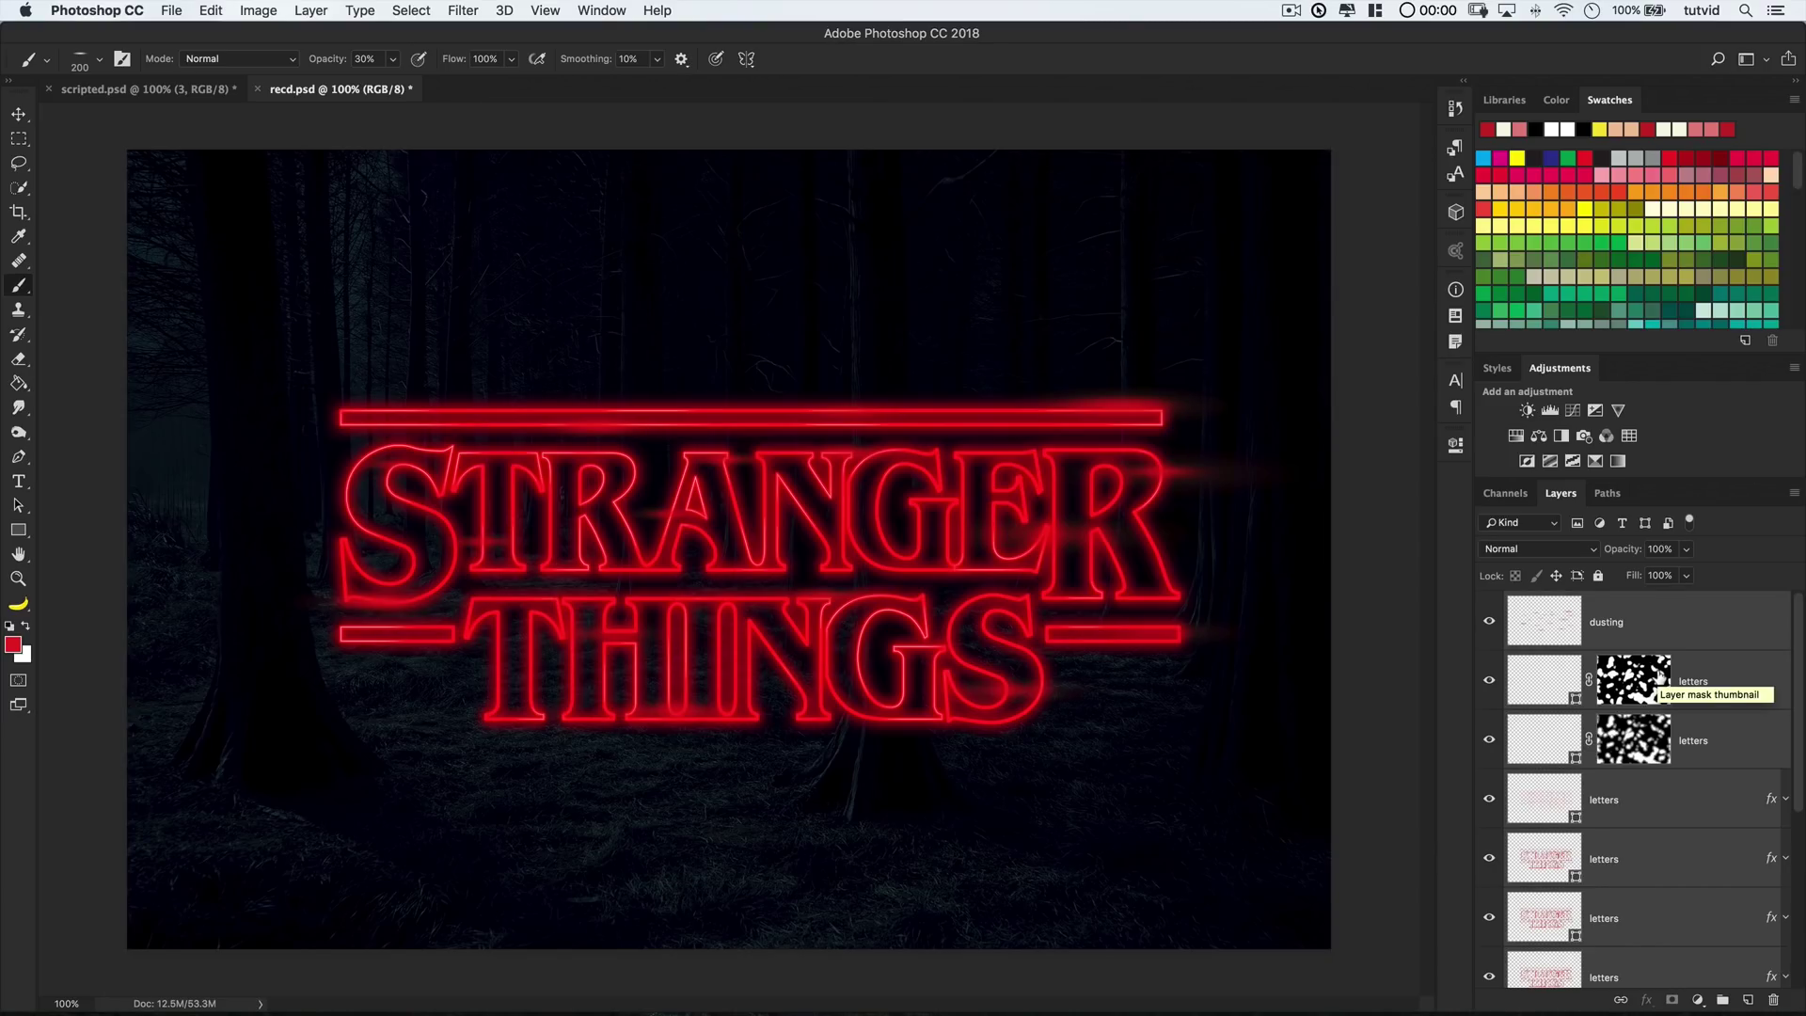
pyautogui.hotkey('ctrl', 'g')
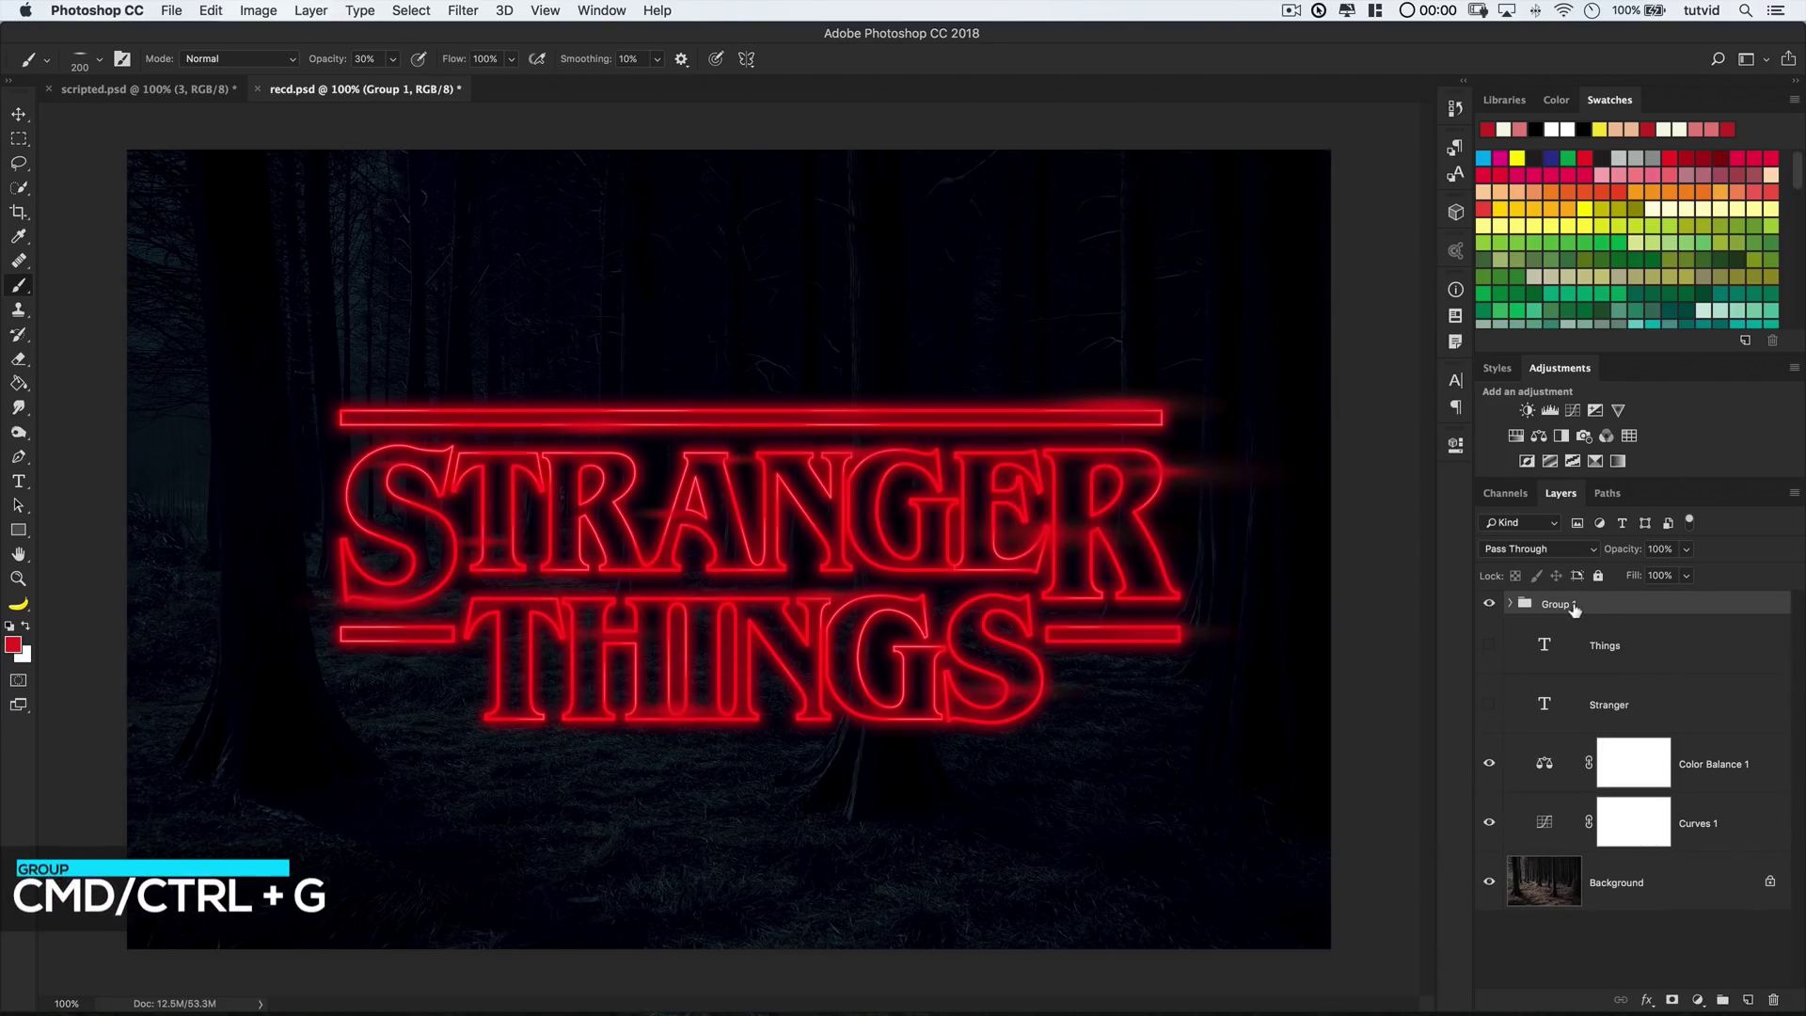
pyautogui.doubleClick(1557, 604)
pyautogui.write('TEXT')
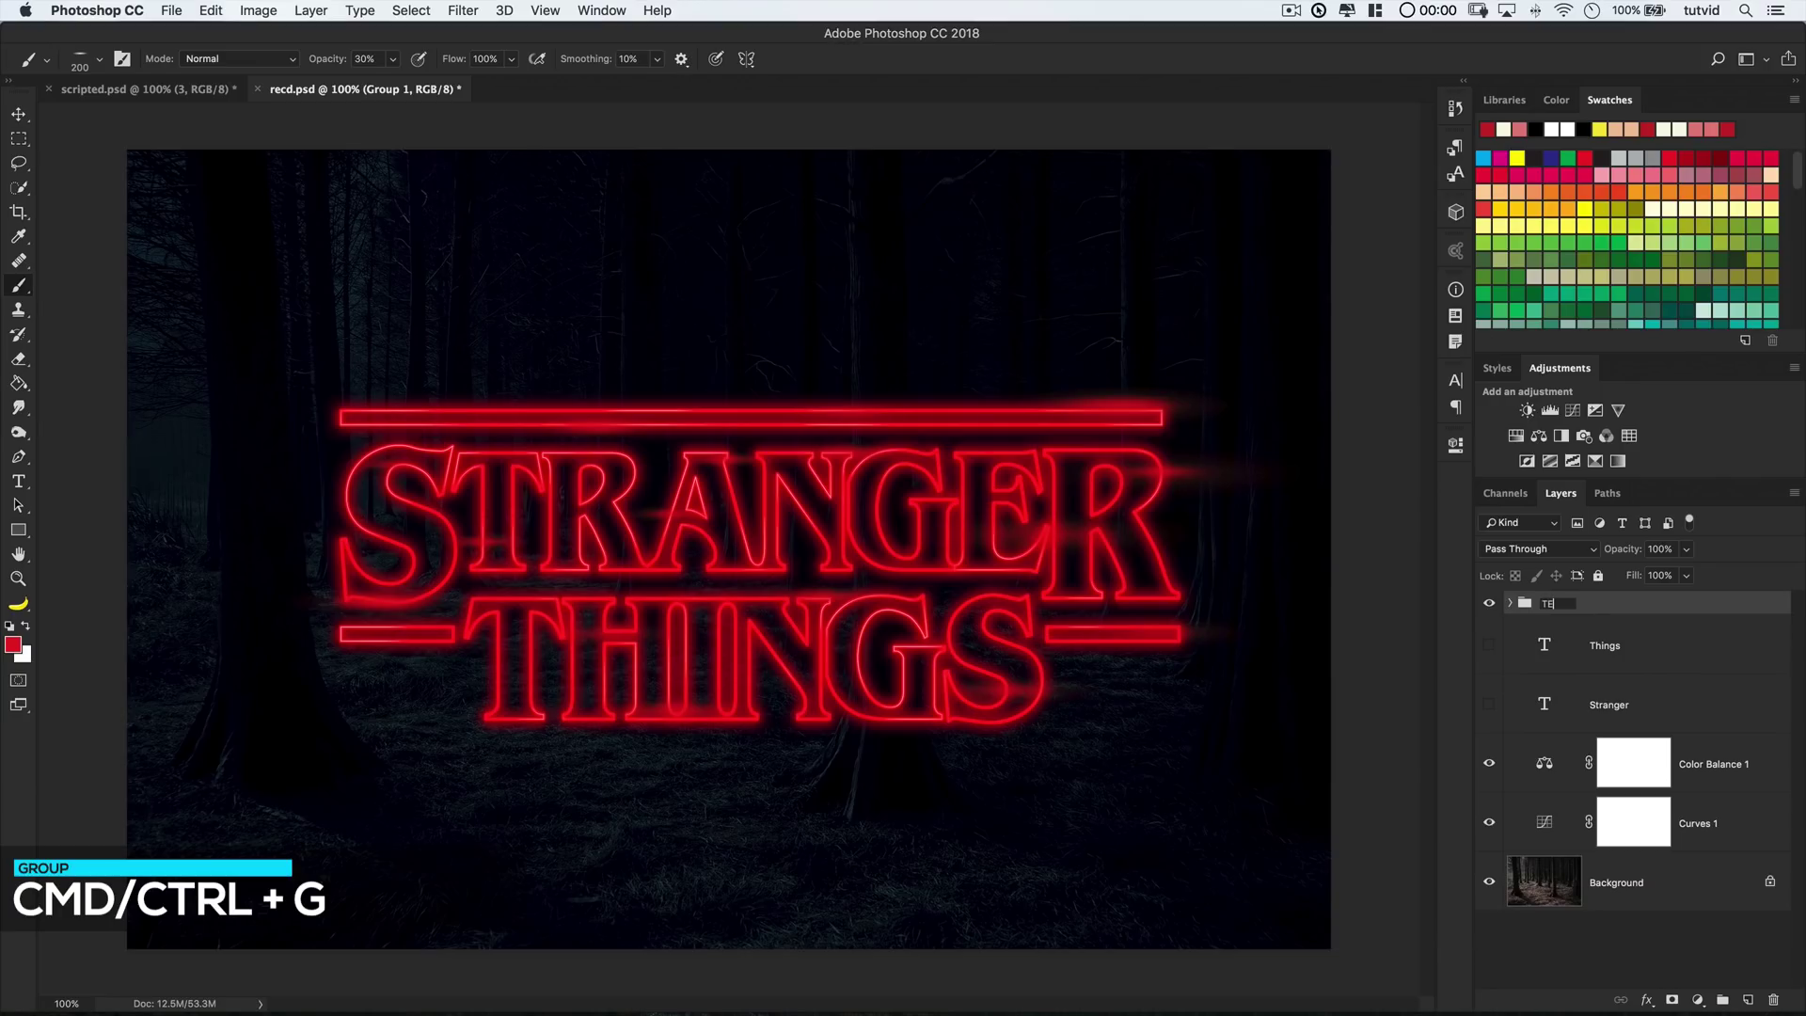
pyautogui.press('Return')
# Enlarge the Layers list and add a Gradient Map clipped to the TEXT group
pyautogui.doubleClick(1609, 100)
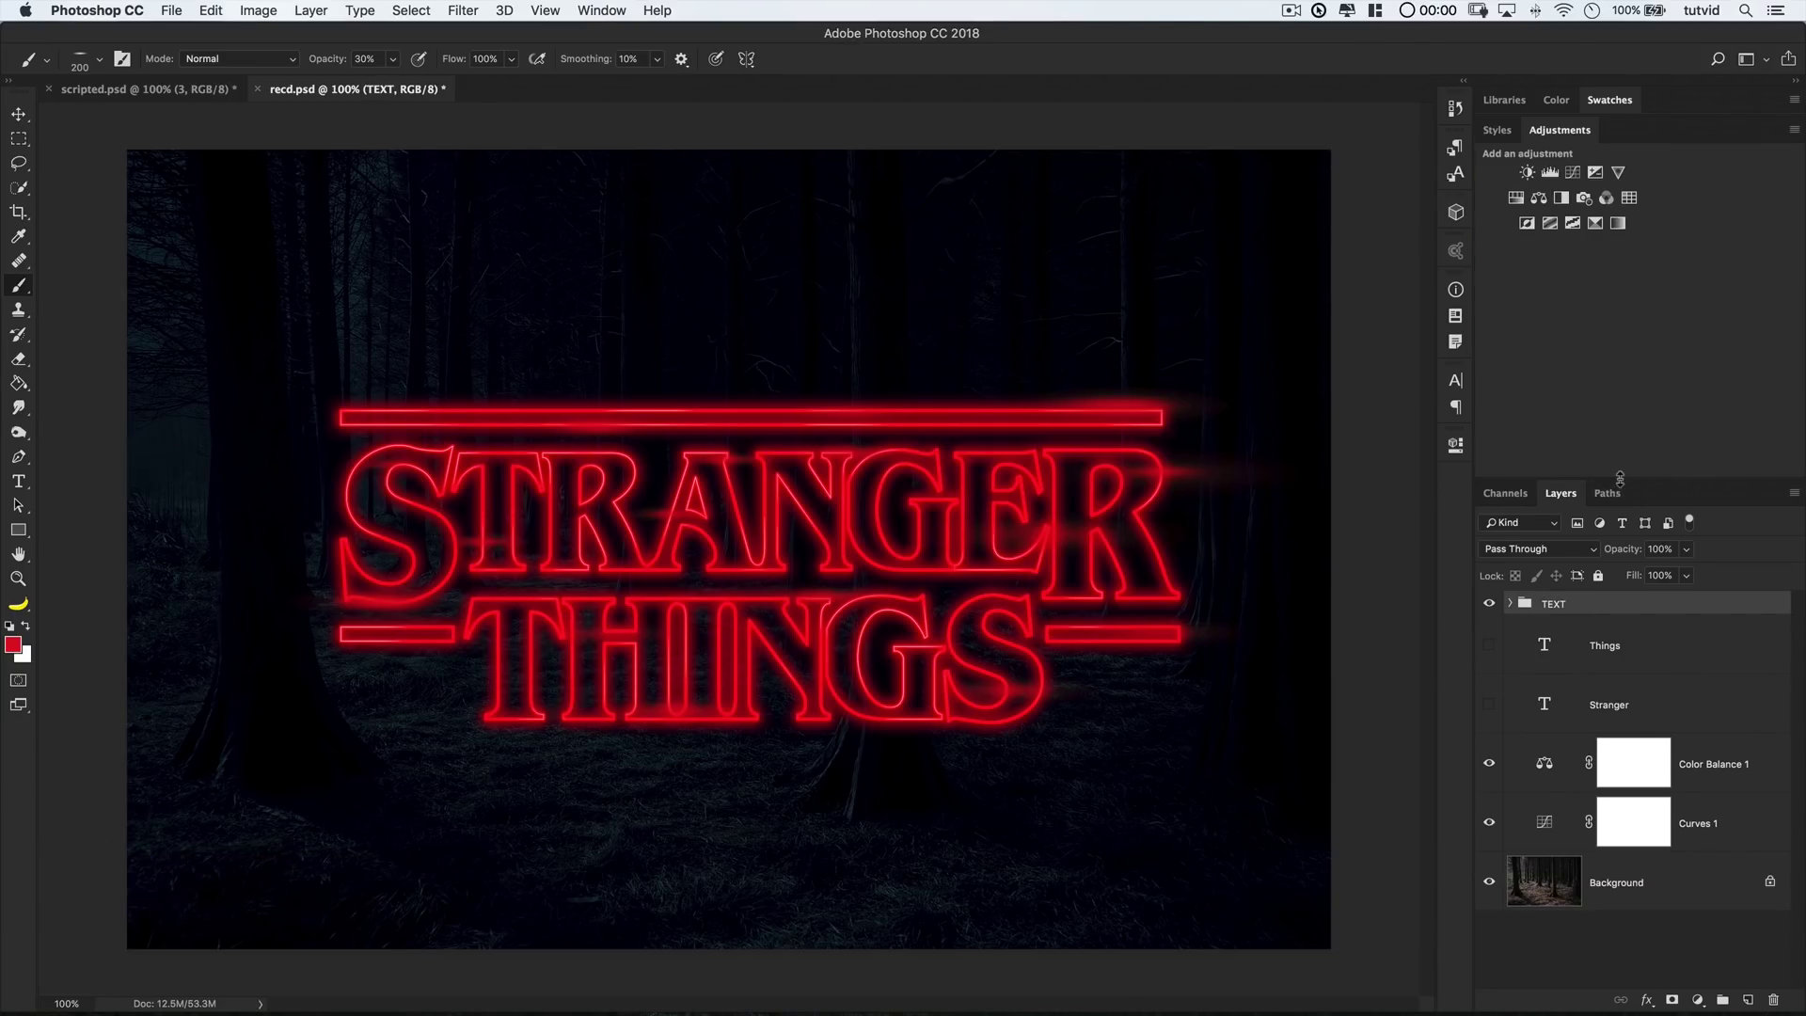
pyautogui.moveTo(1607, 484); pyautogui.dragTo(1606, 257)
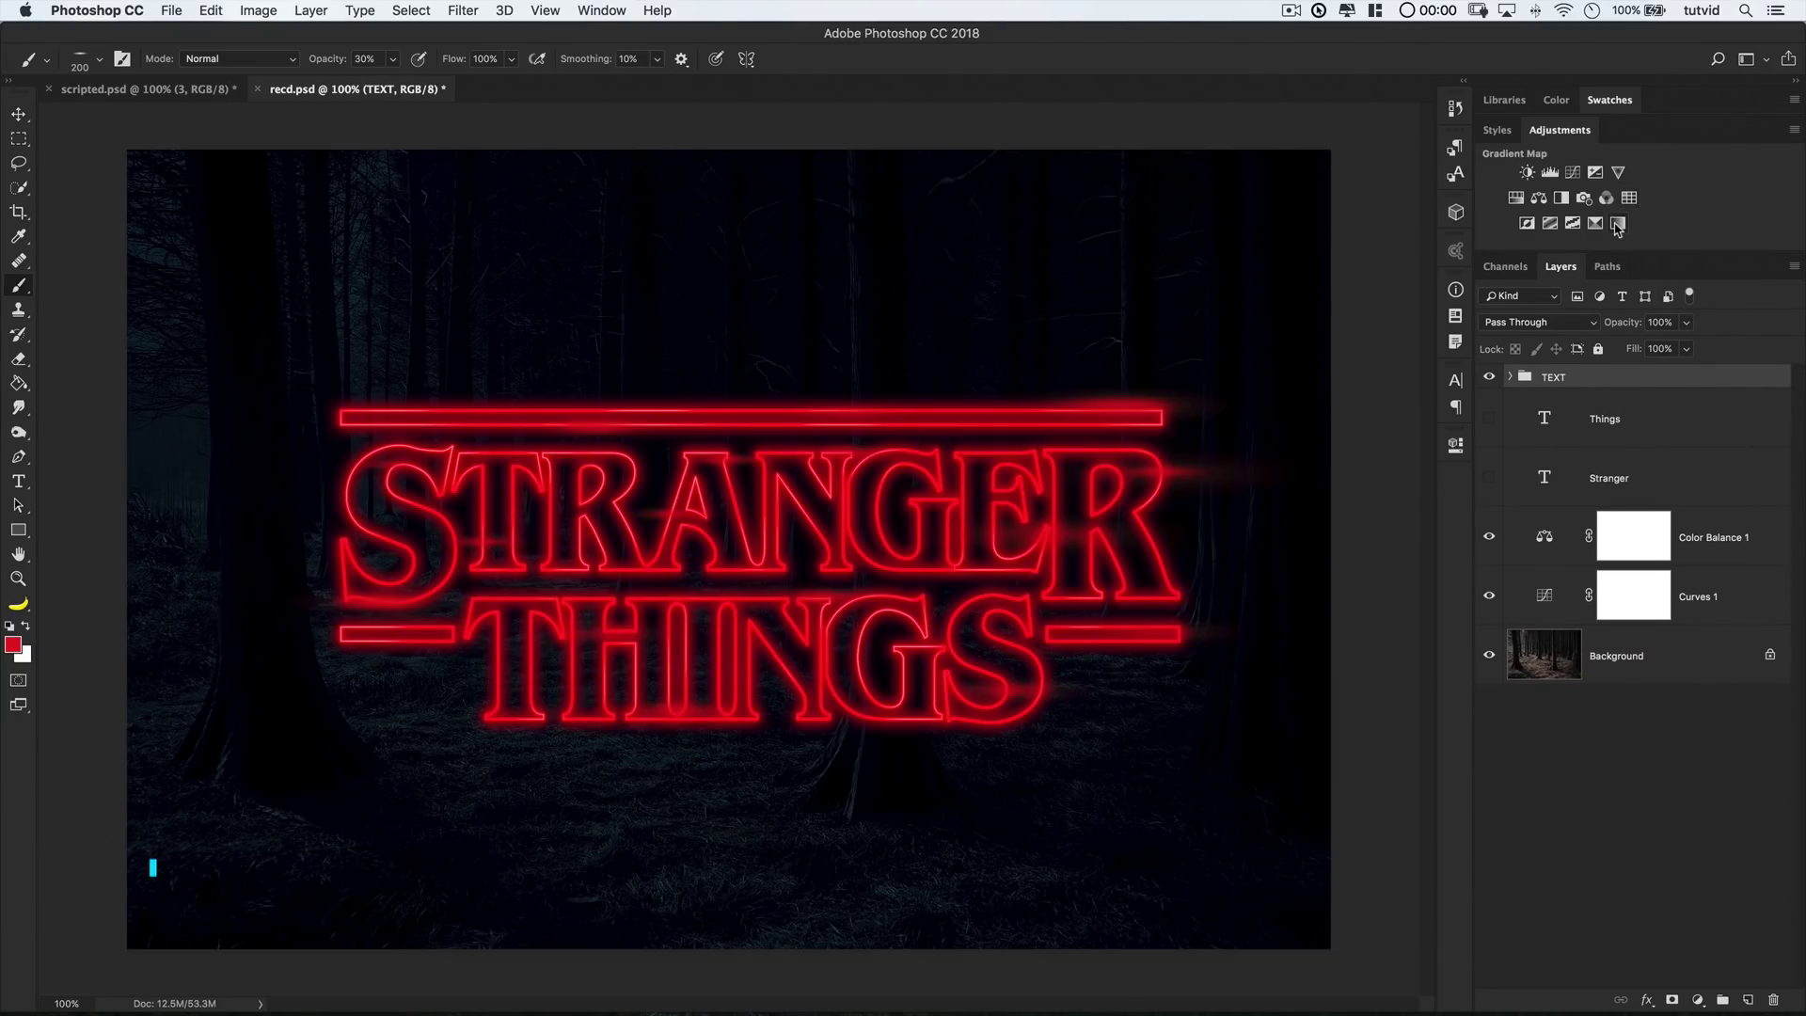
pyautogui.click(1594, 224)
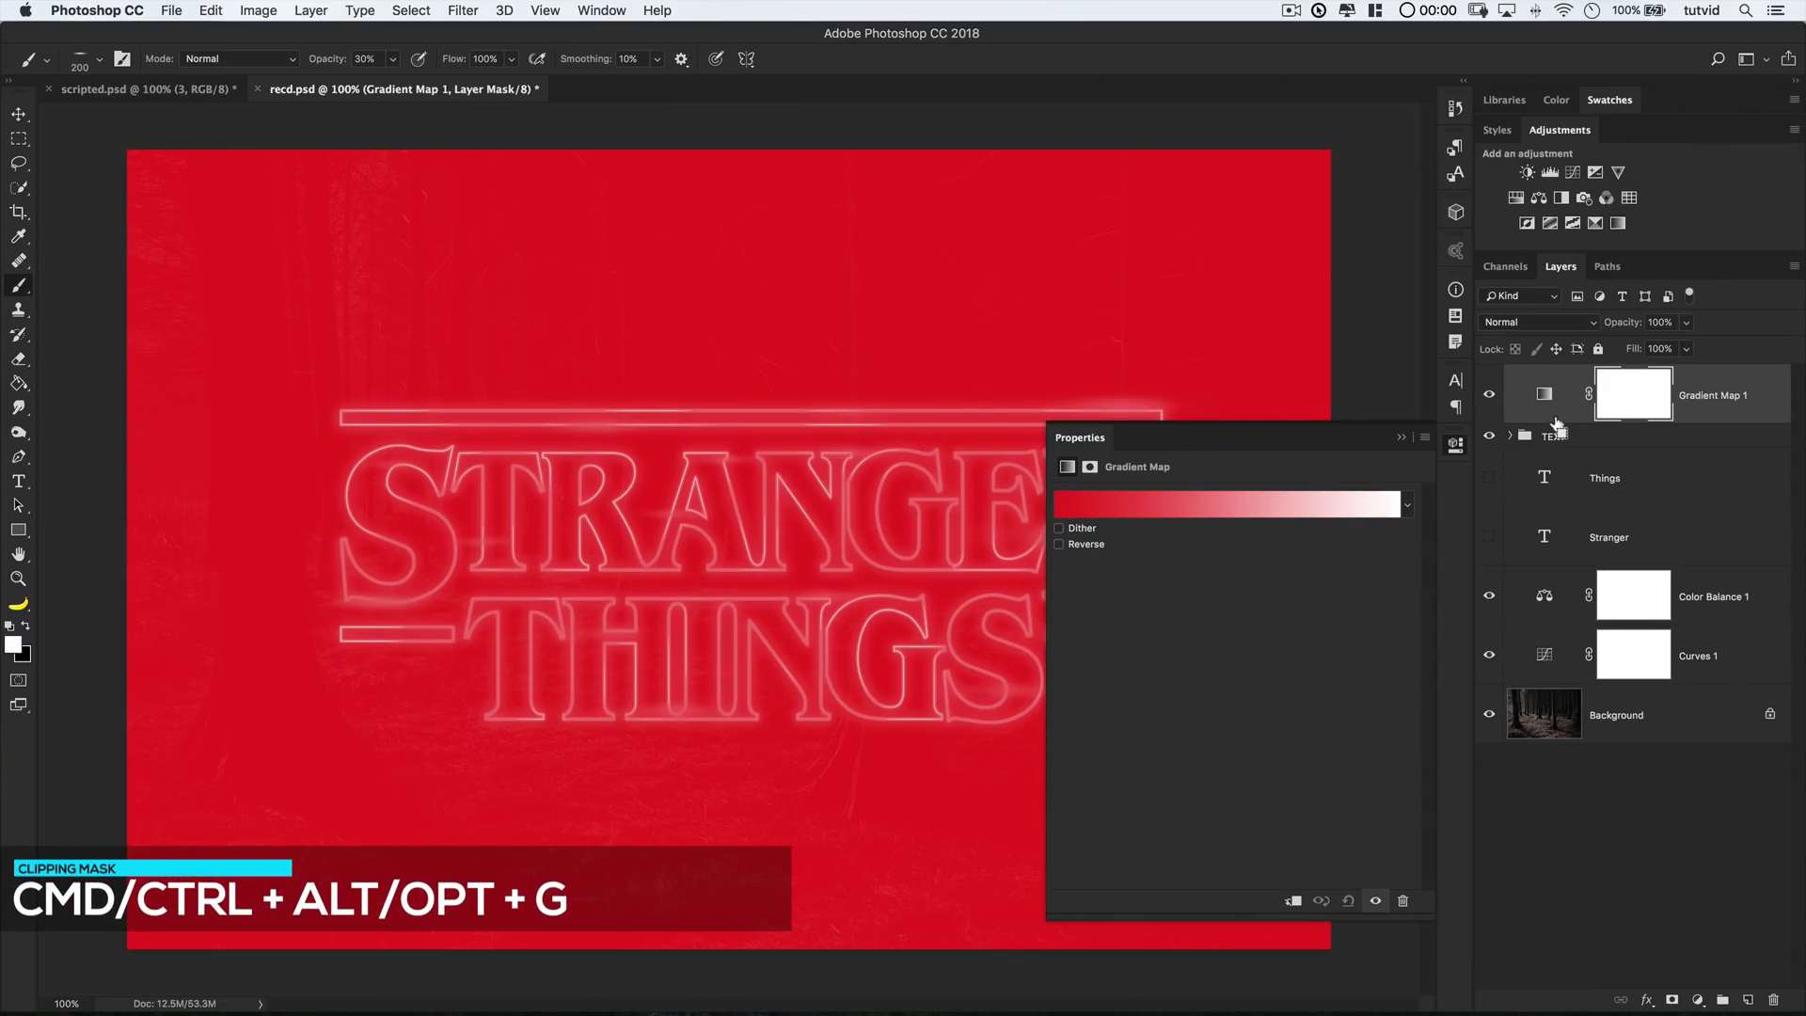
pyautogui.hotkey('ctrl', 'alt', 'g')
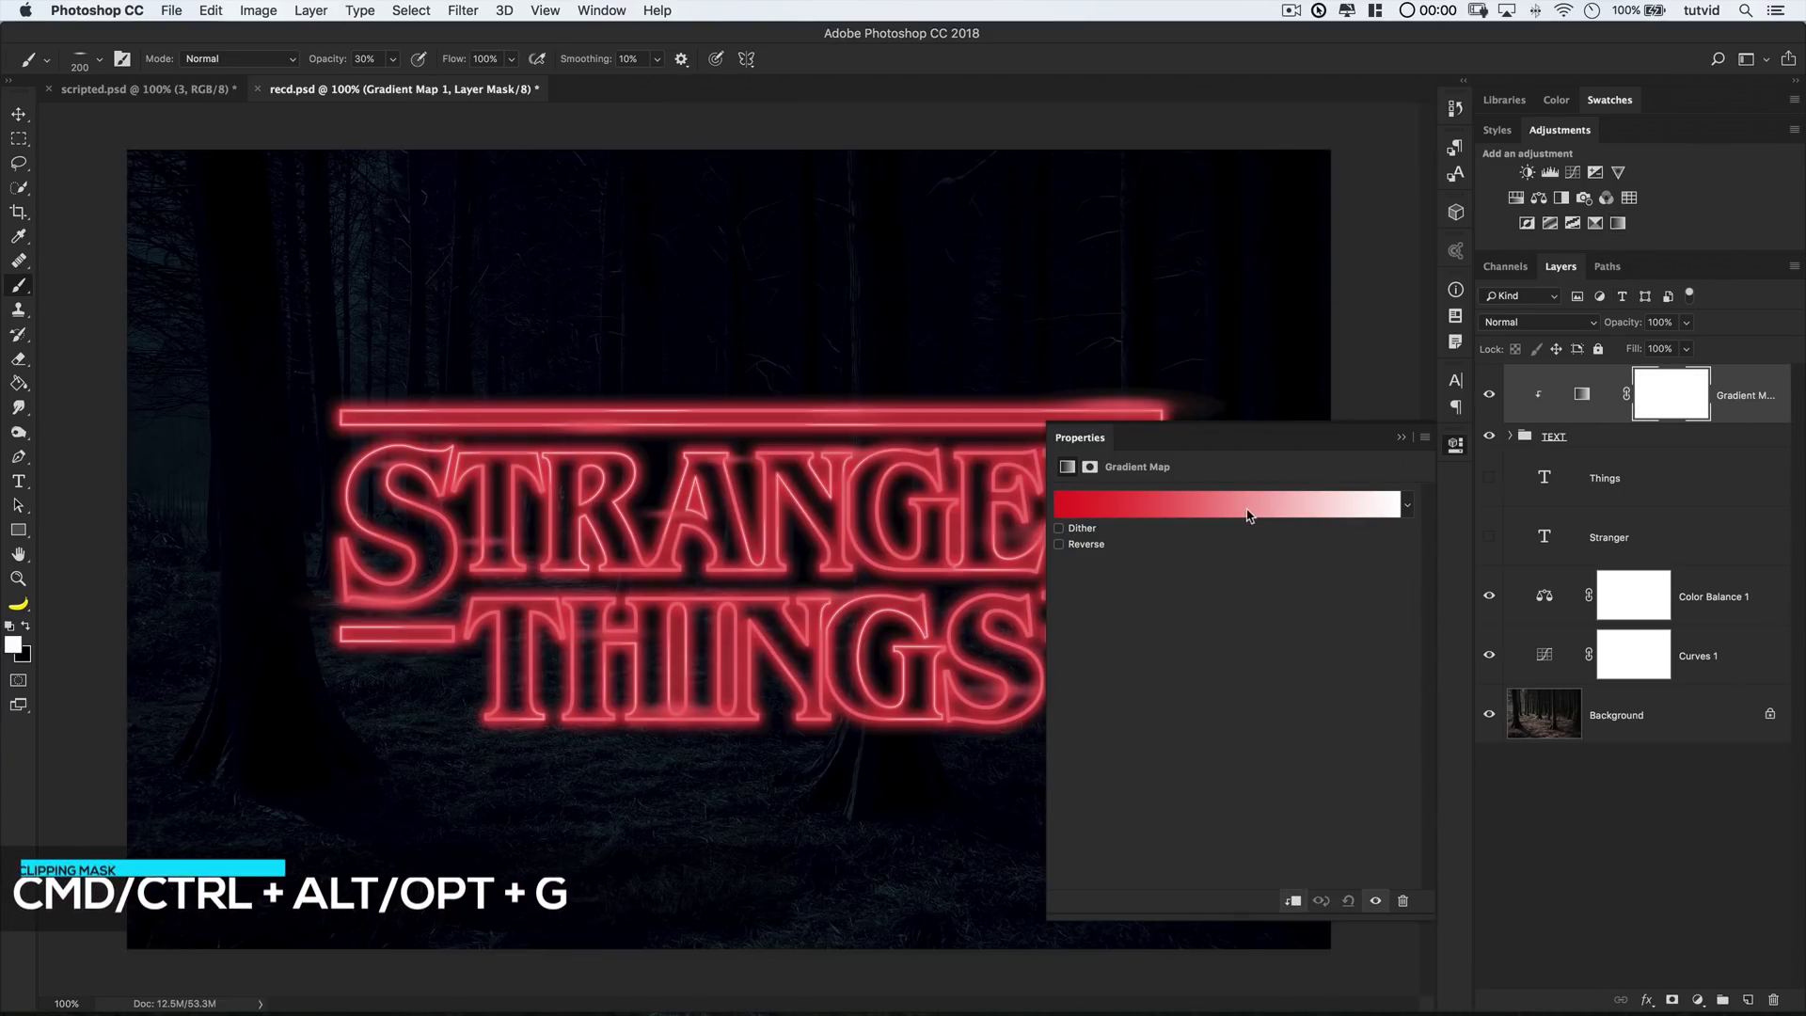
# Set the gradient map to black-to-white with the white stop at 60%
pyautogui.press('i')
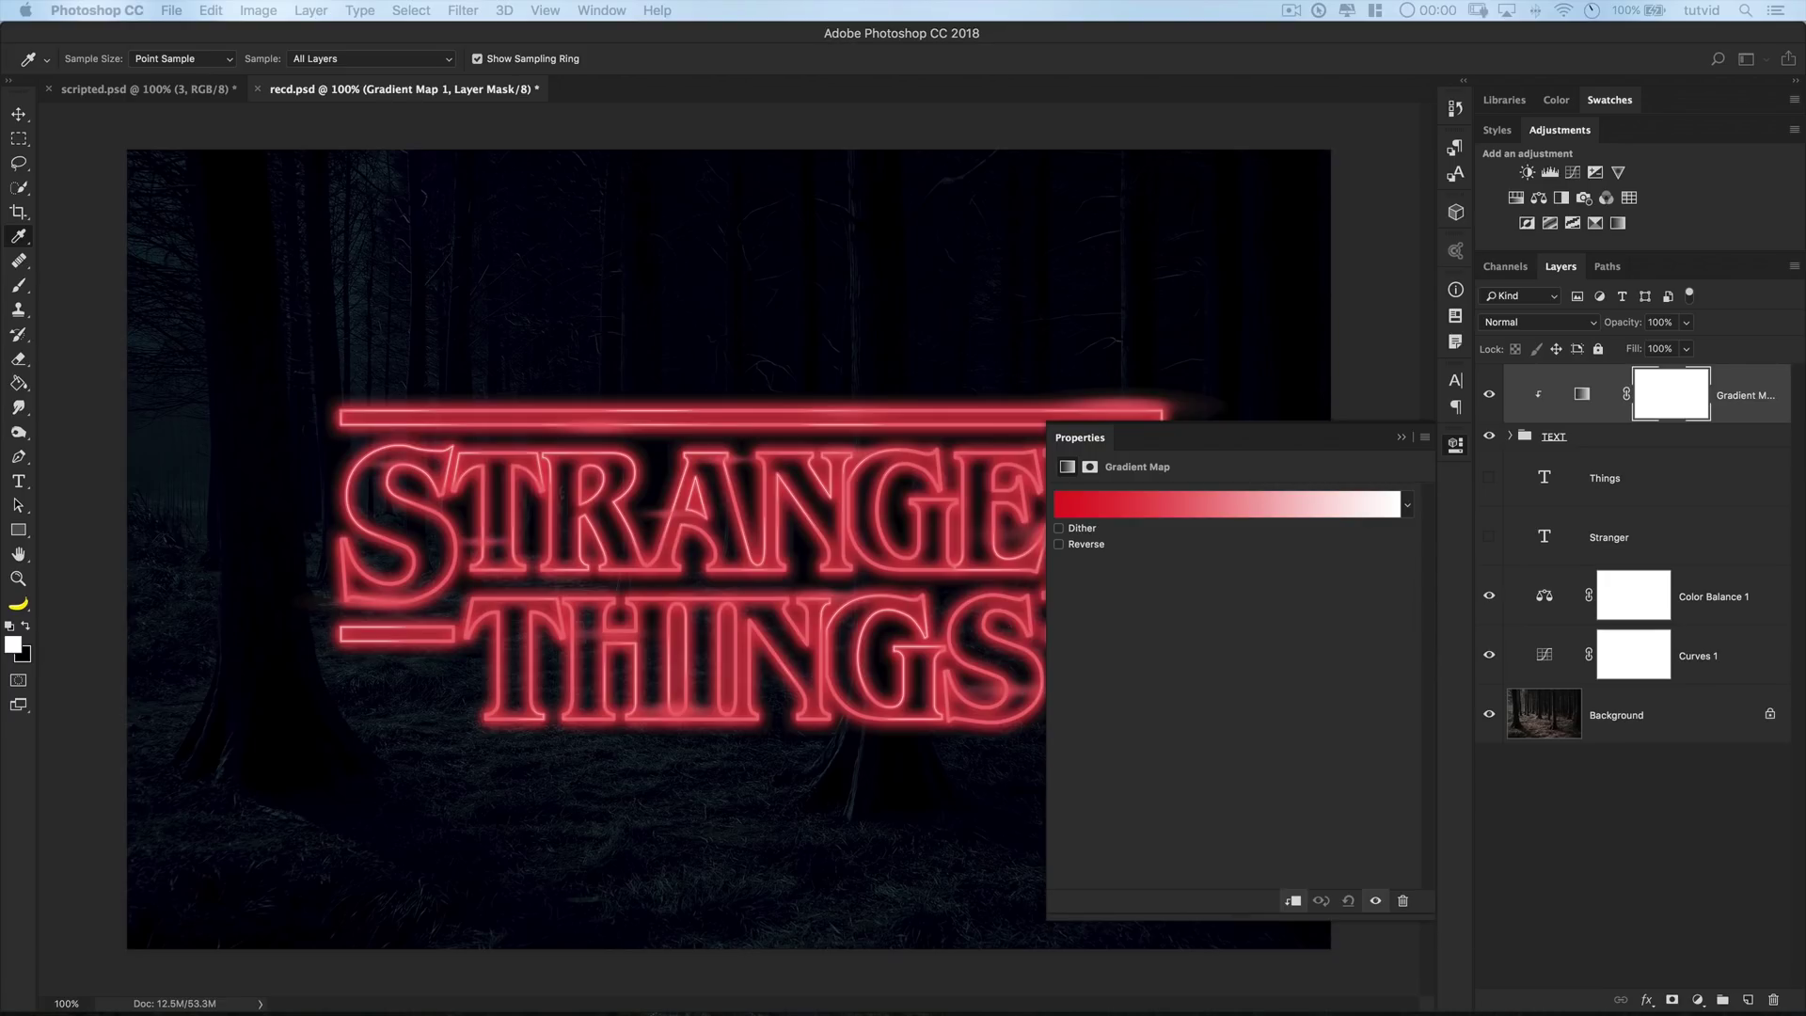
pyautogui.click(1269, 504)
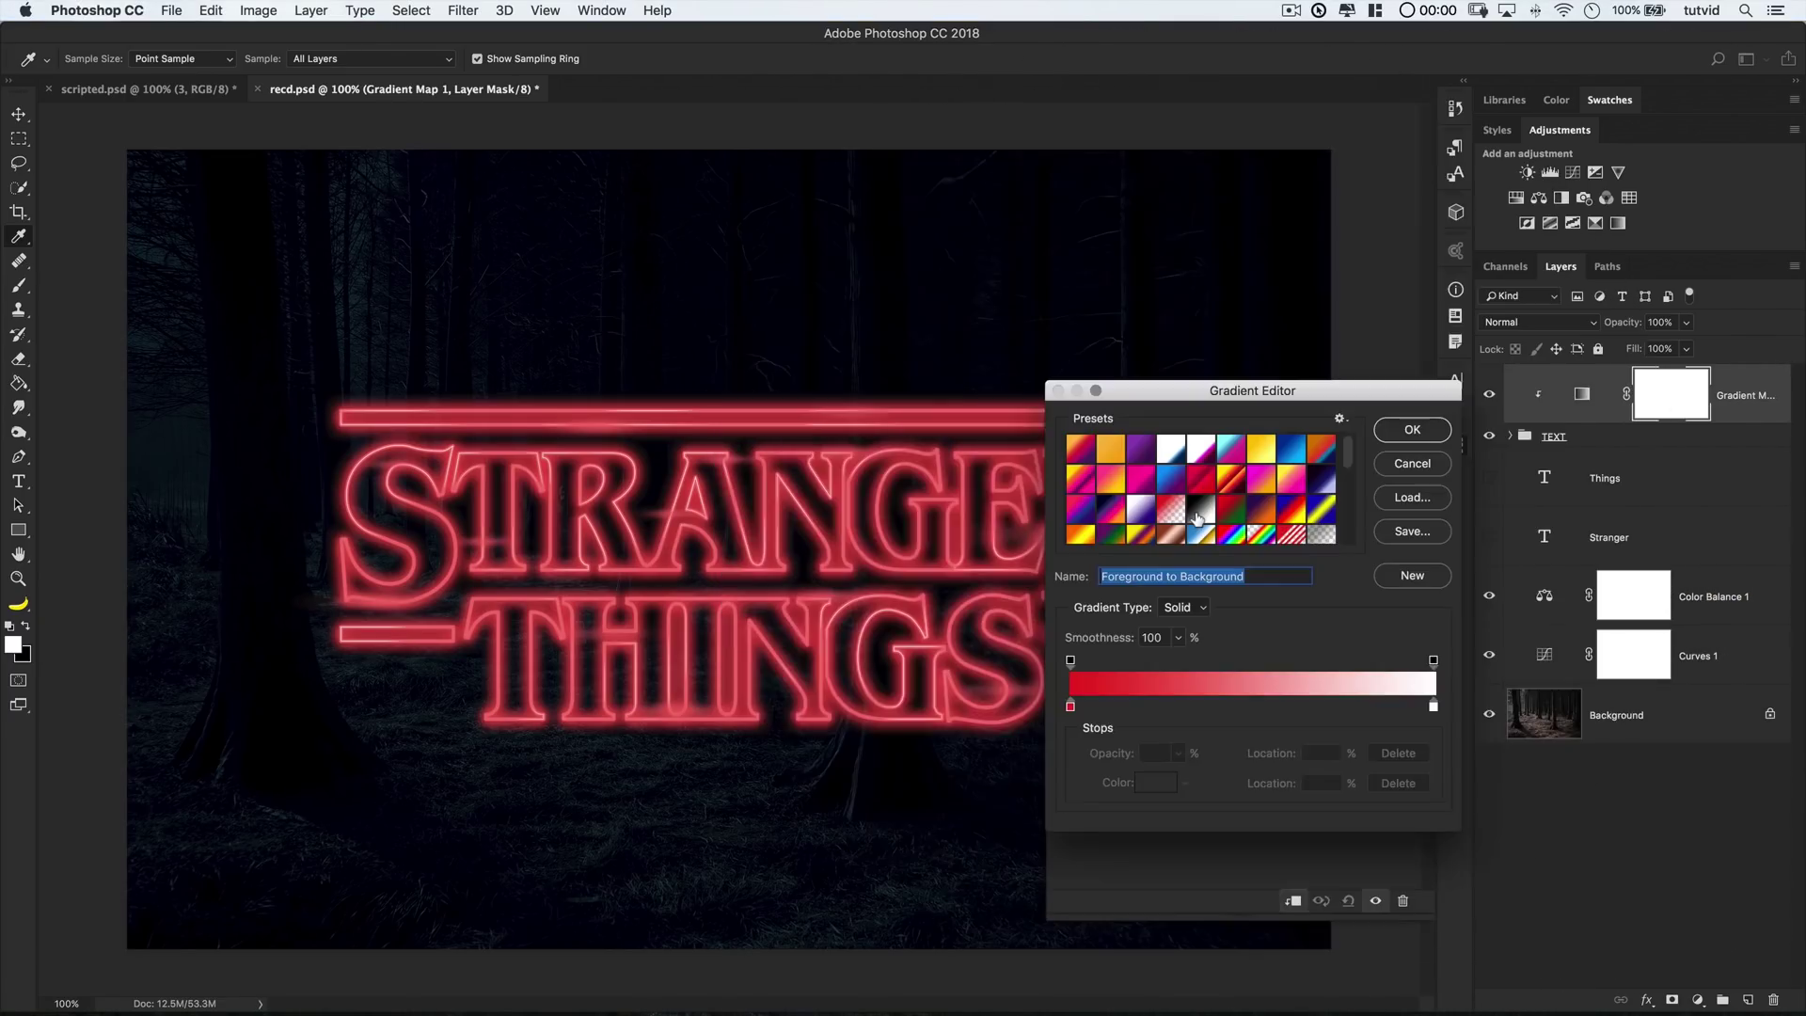
pyautogui.click(1196, 521)
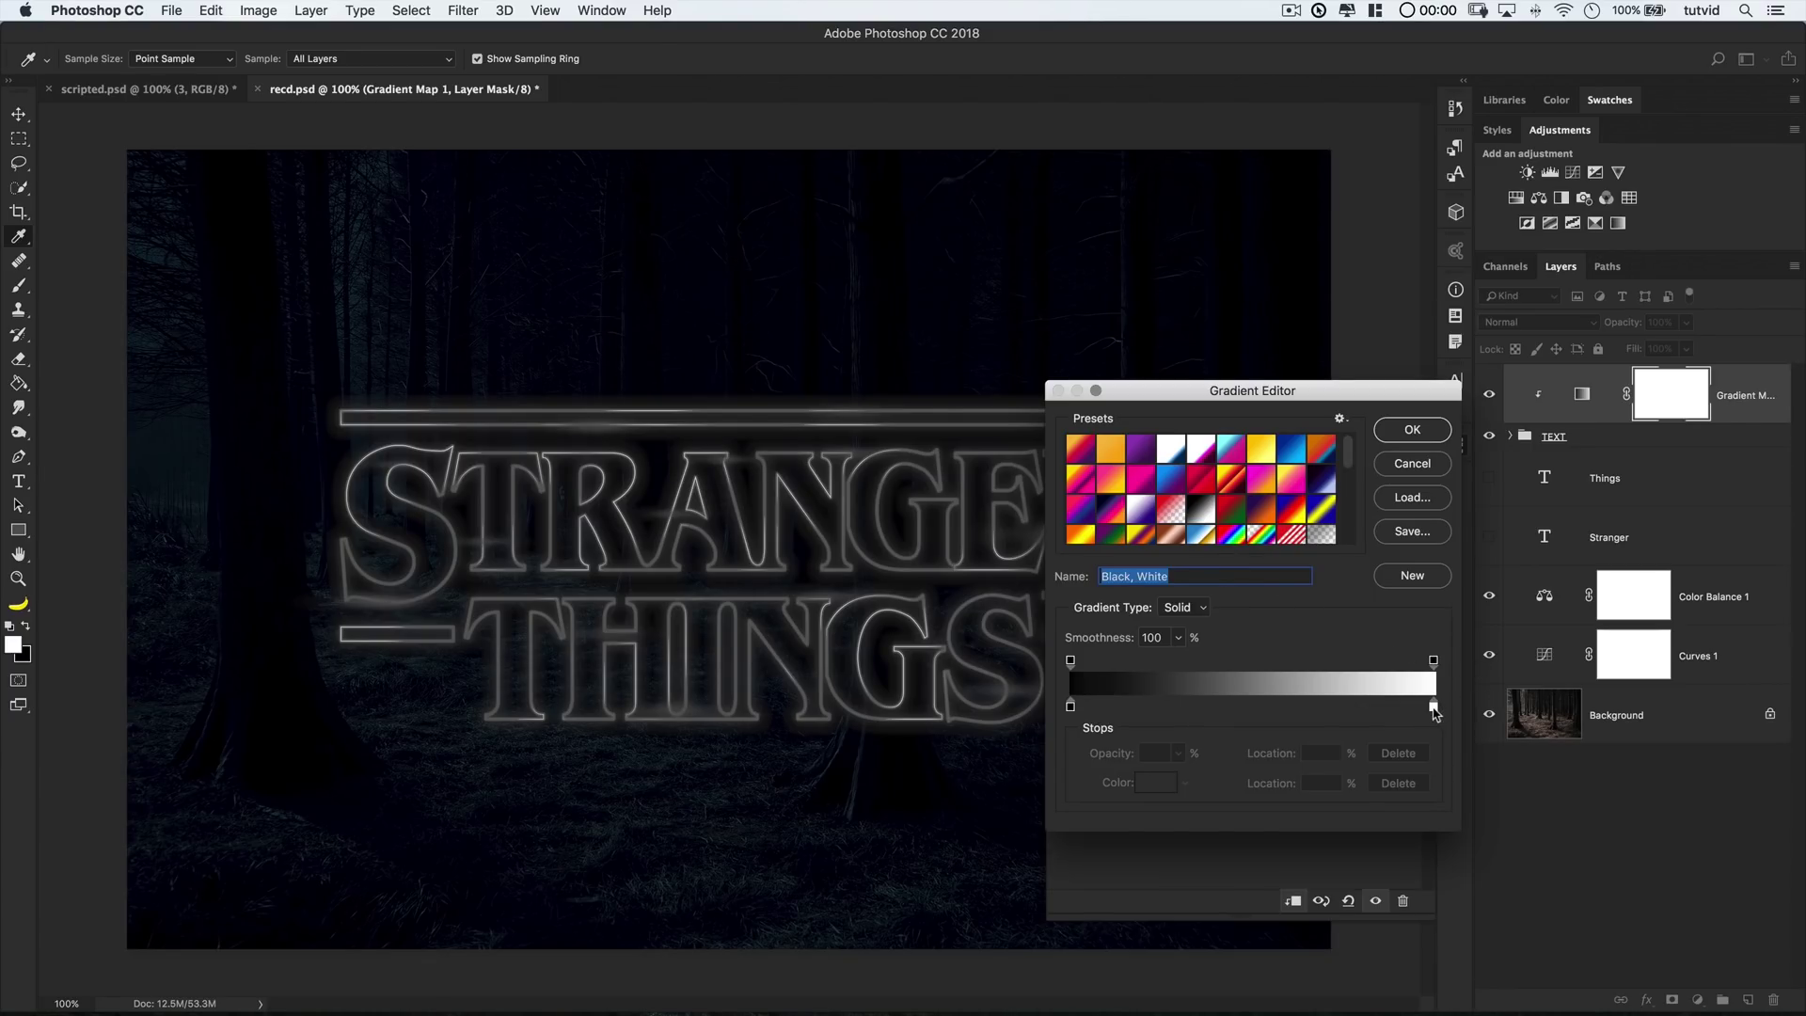
pyautogui.moveTo(1434, 709); pyautogui.dragTo(1287, 709)
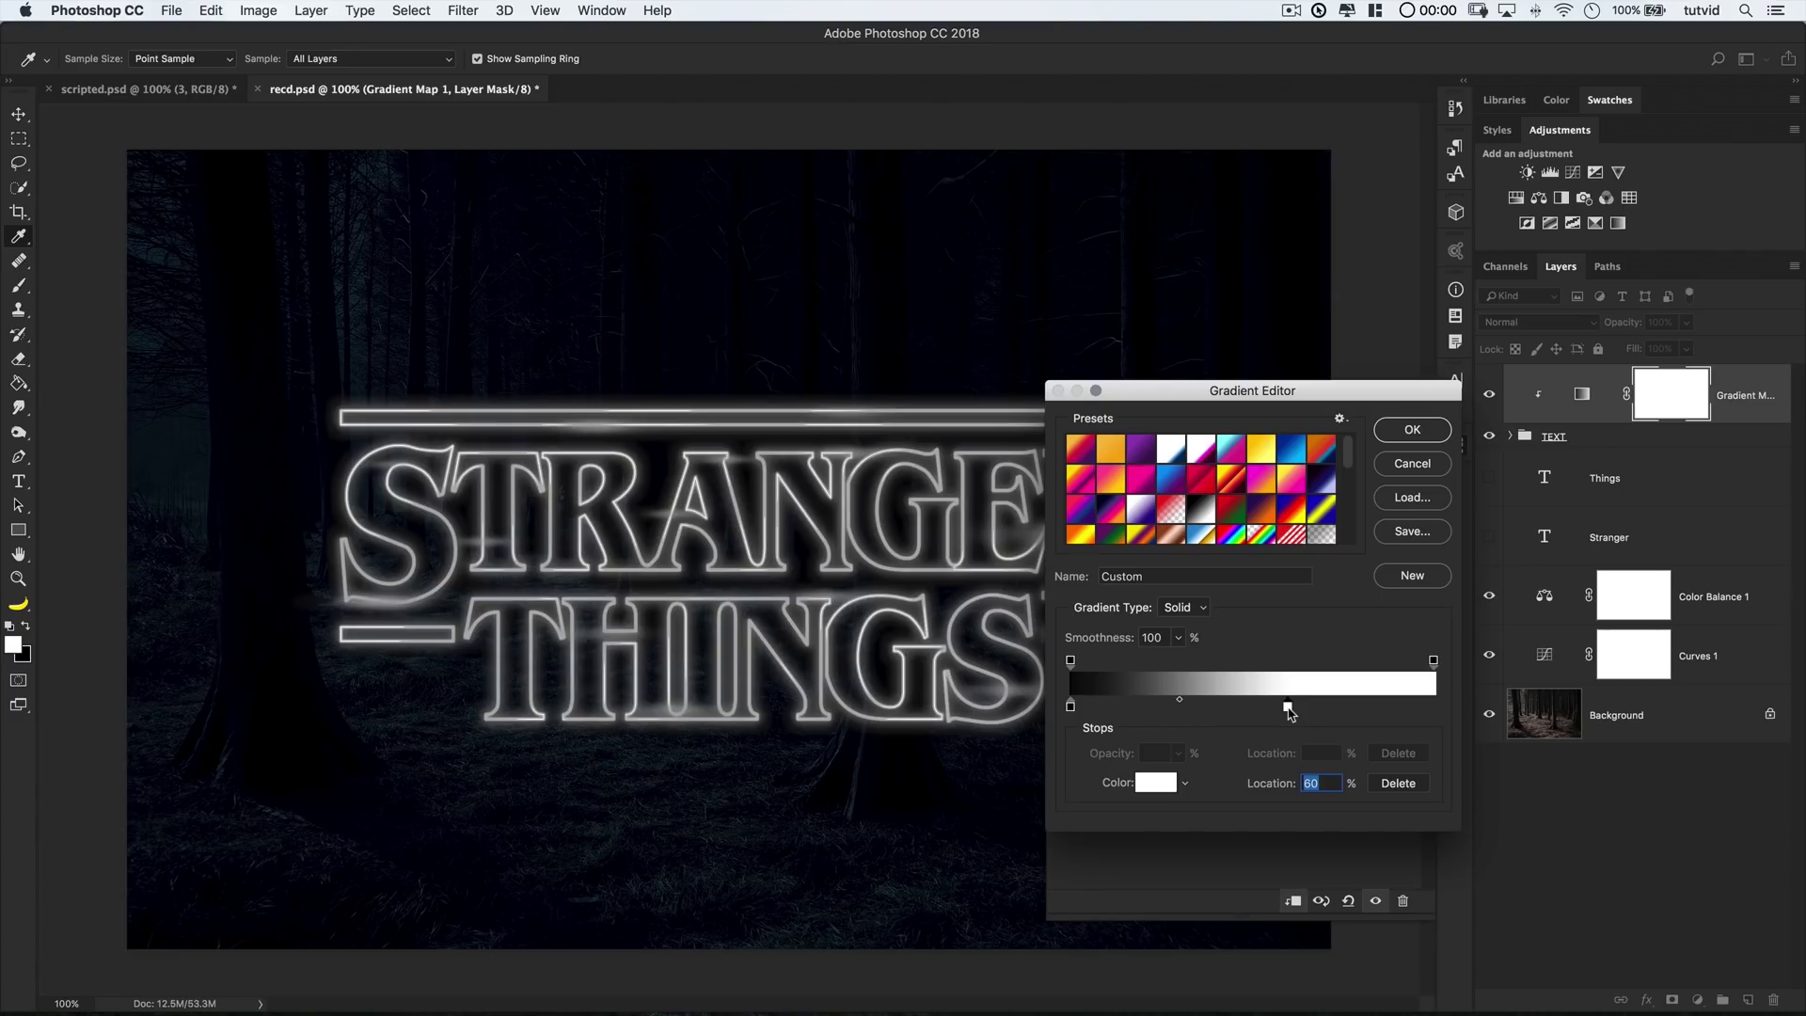
pyautogui.click(1411, 429)
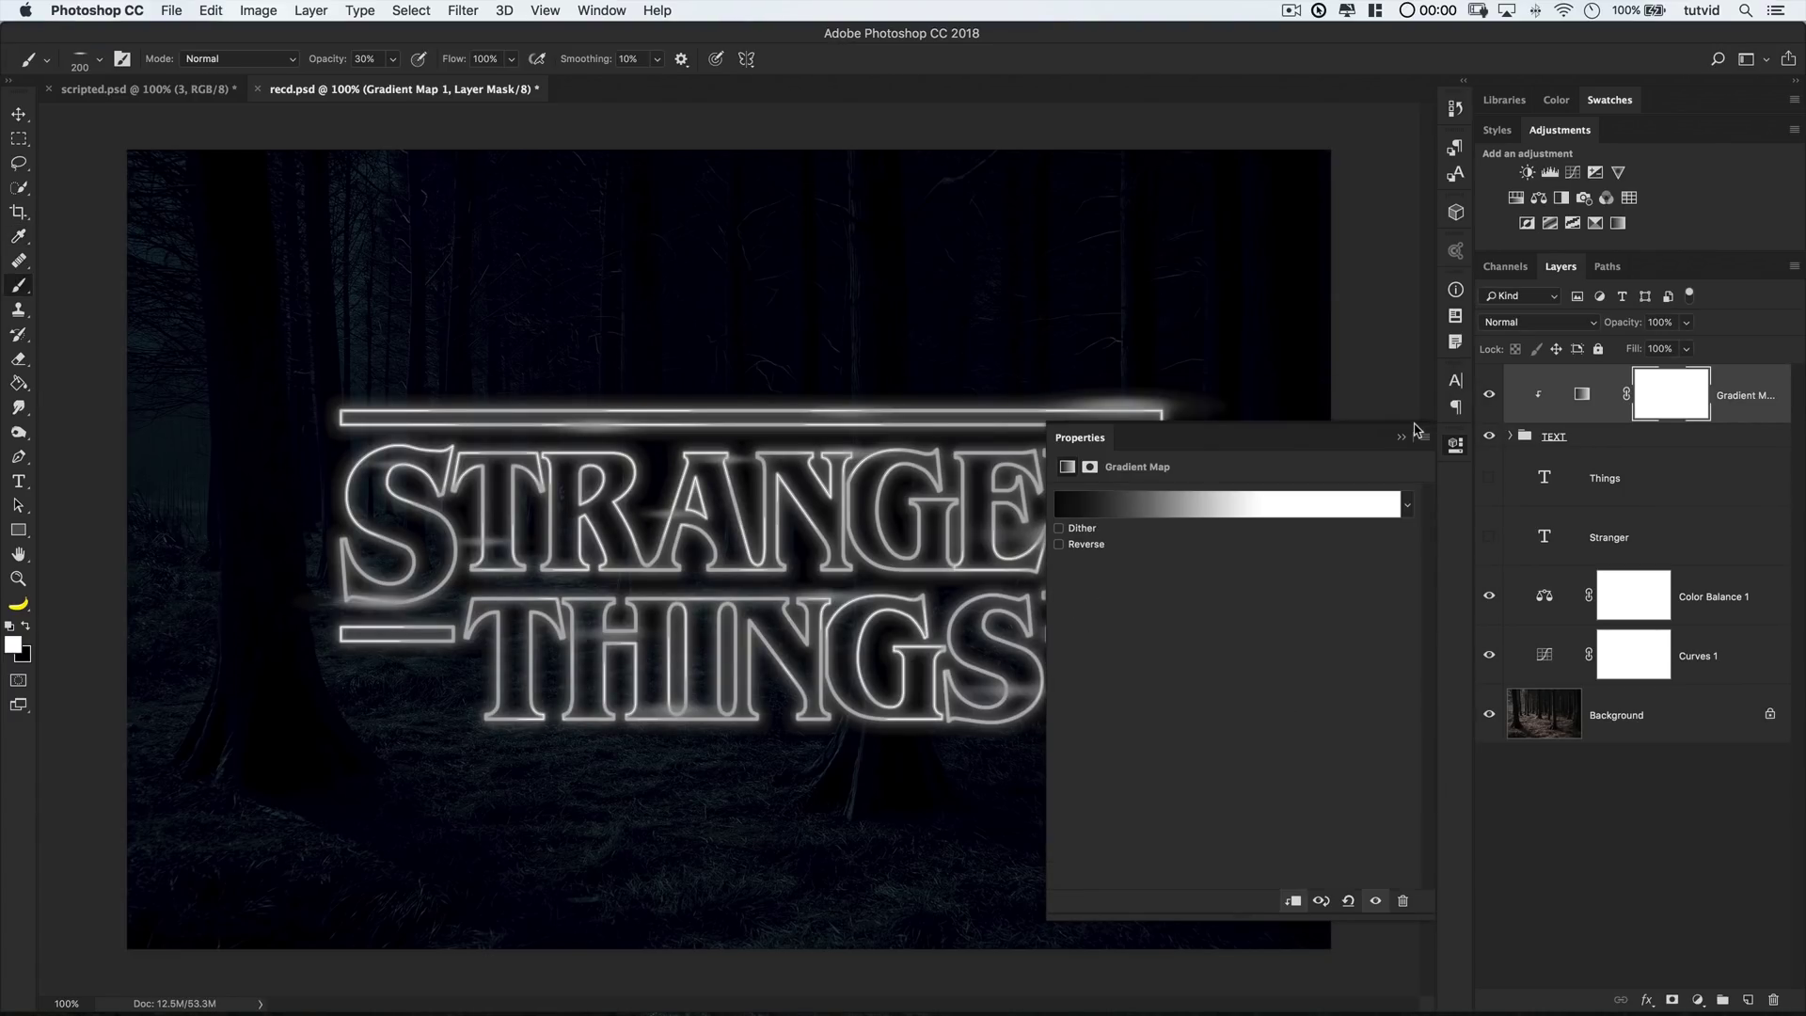
pyautogui.click(1458, 449)
pyautogui.click(1566, 322)
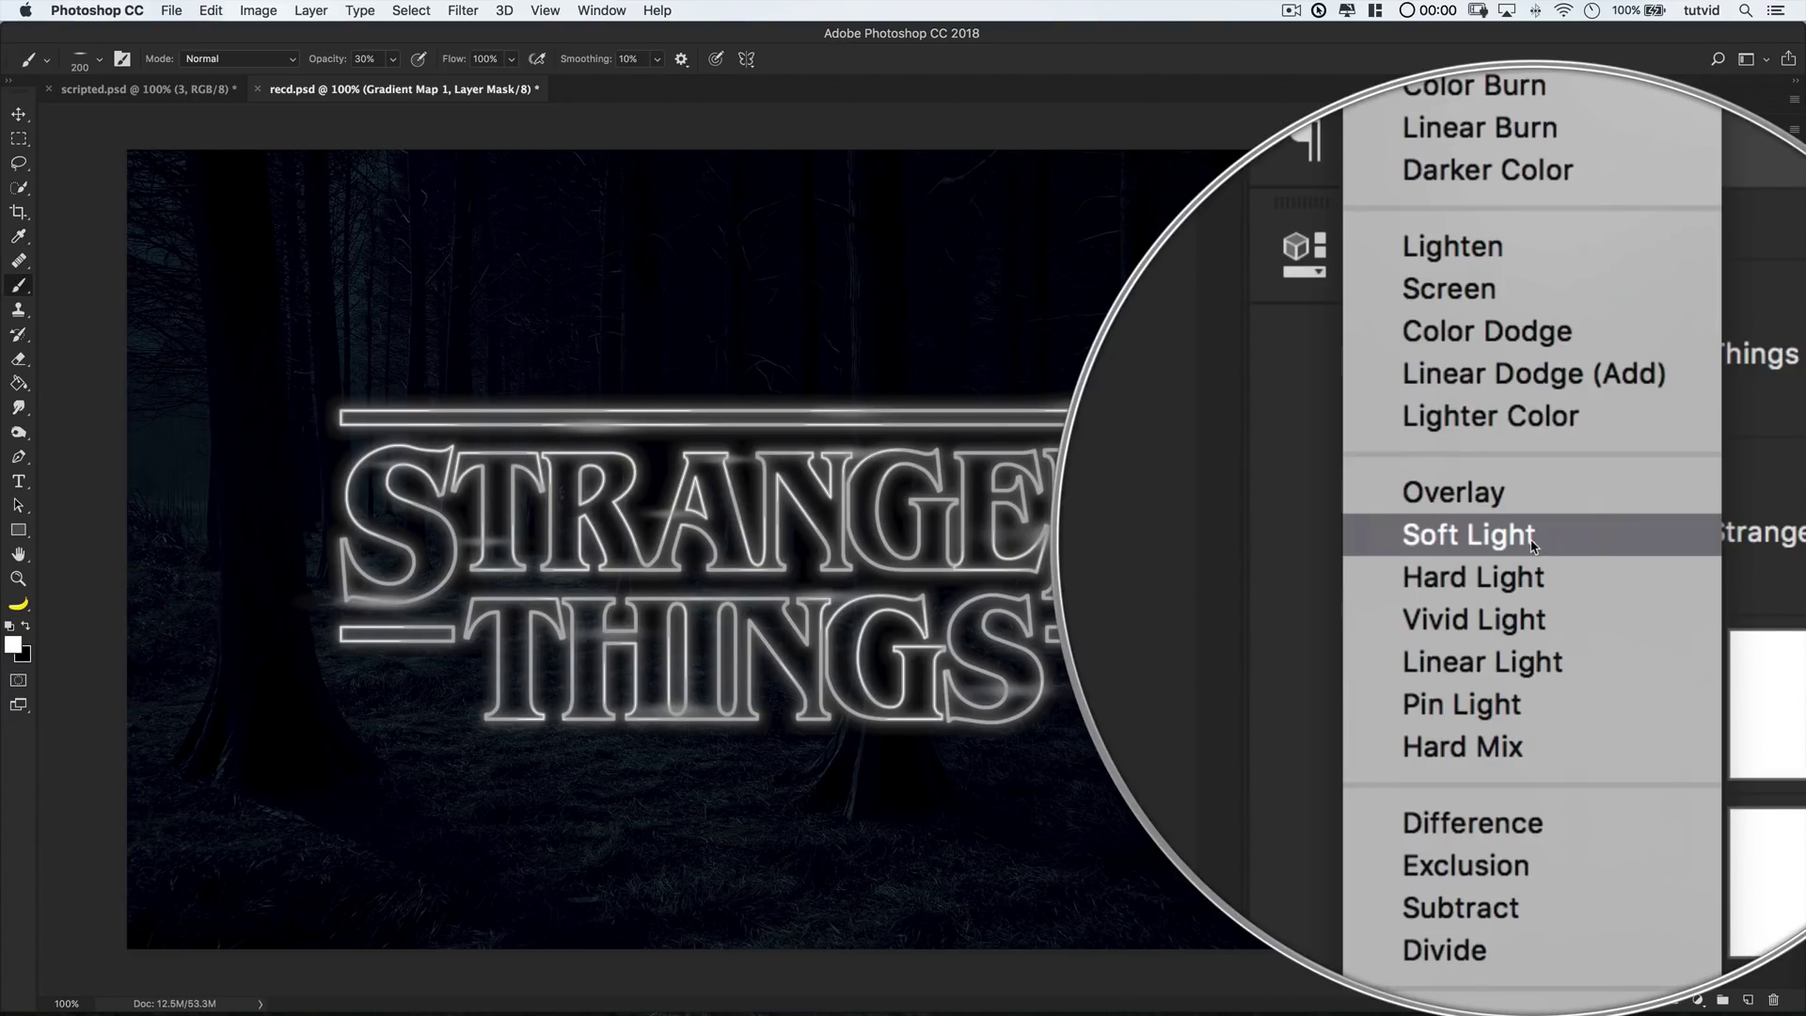
# Blend the gradient map in Soft Light, then add Selective Color adjusting blacks, neutrals and whites
pyautogui.click(1594, 287)
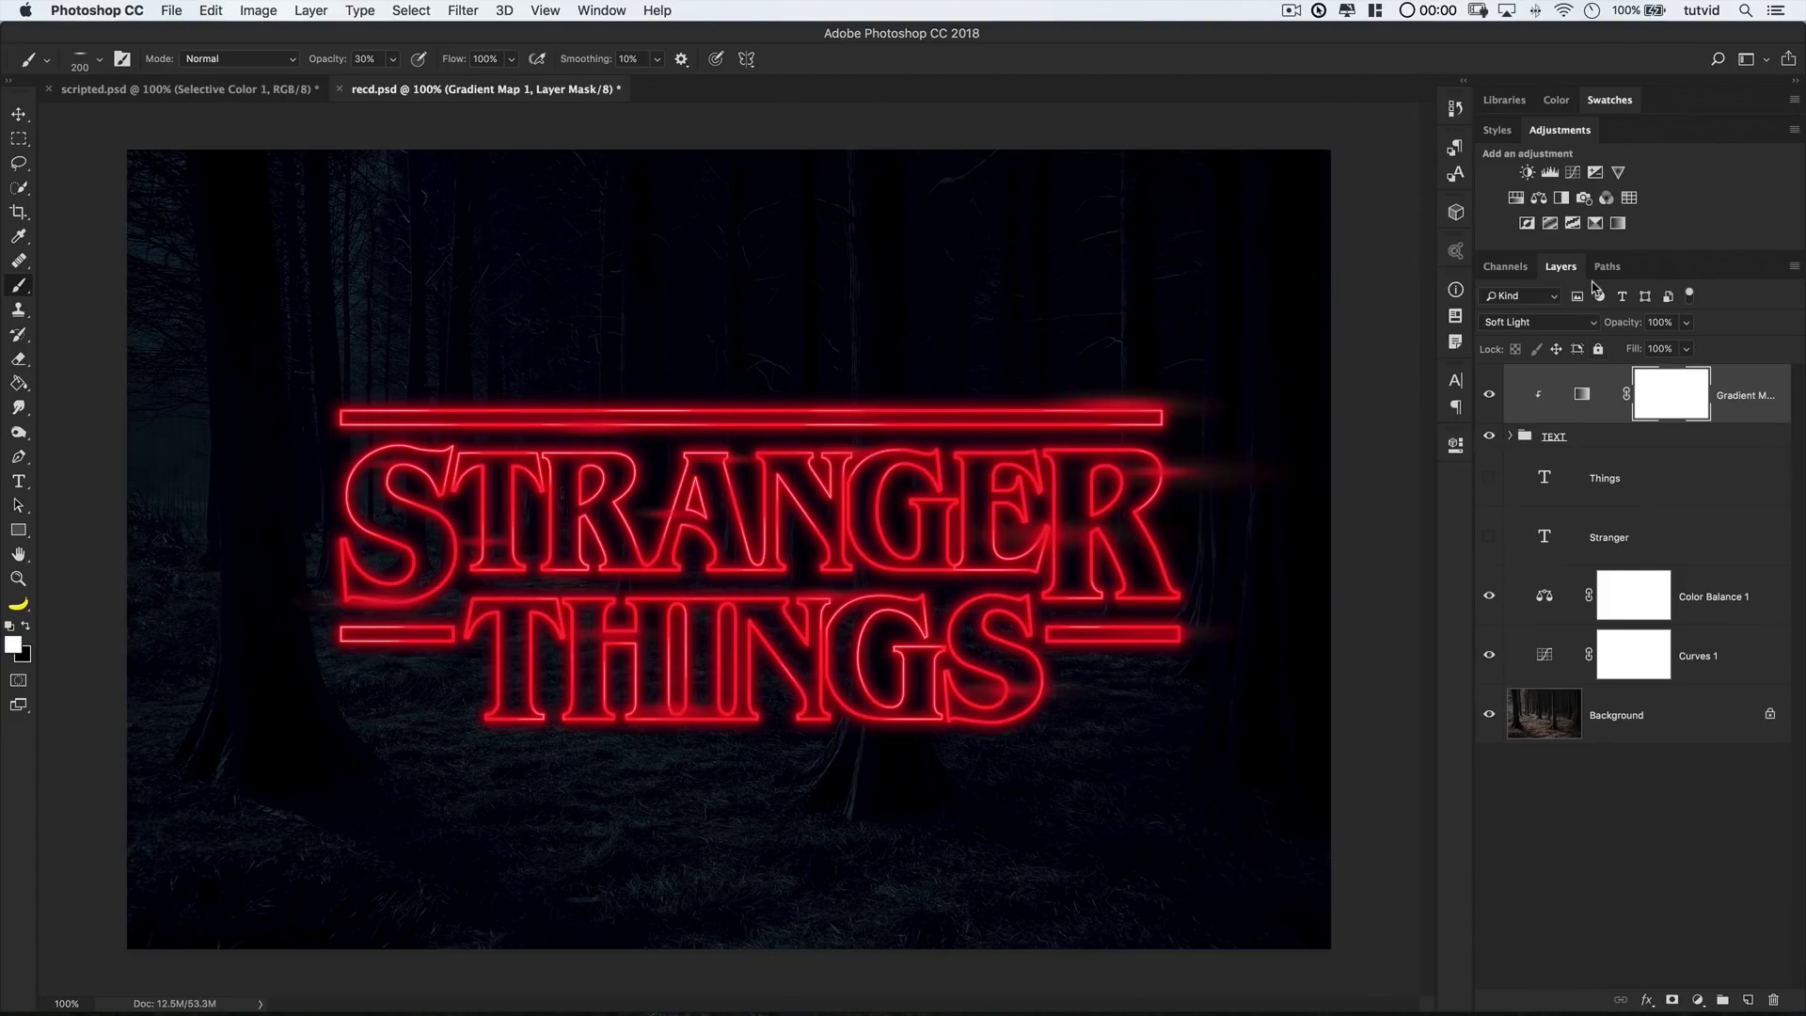
pyautogui.click(1595, 223)
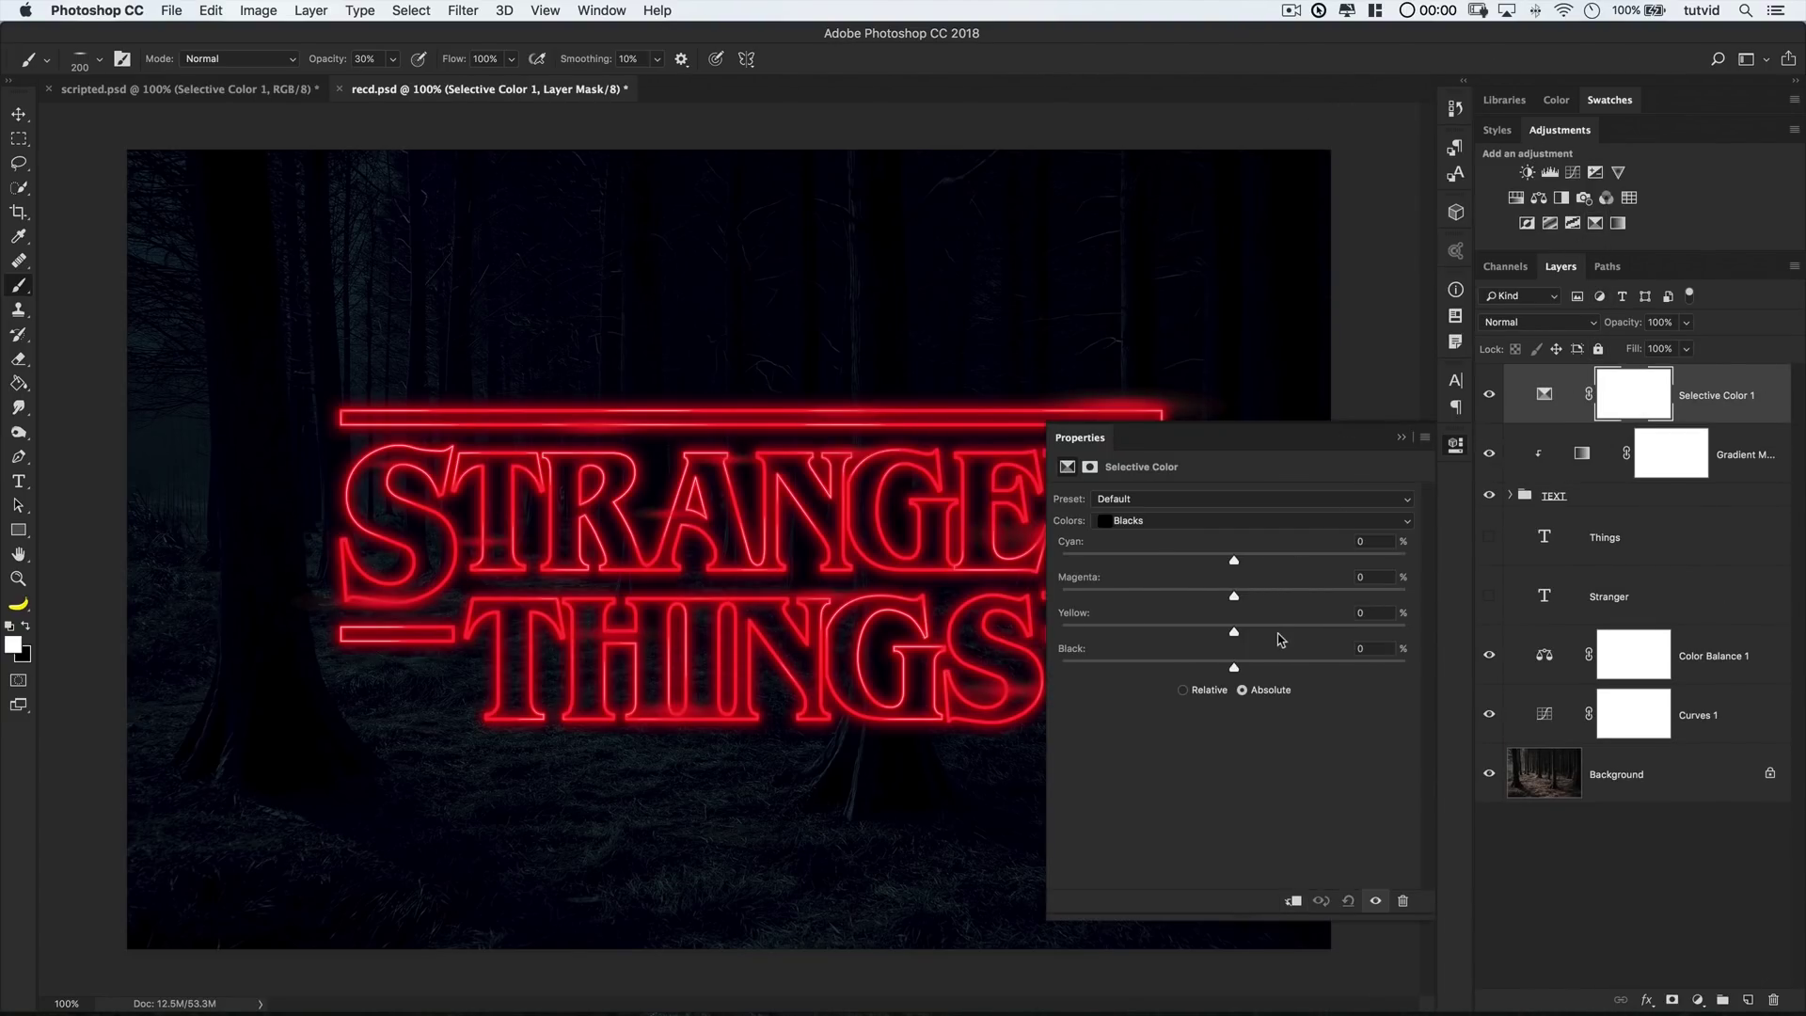
pyautogui.moveTo(1235, 670)
pyautogui.mouseDown()
pyautogui.moveTo(1223, 635)
pyautogui.moveTo(1249, 565)
pyautogui.mouseUp()
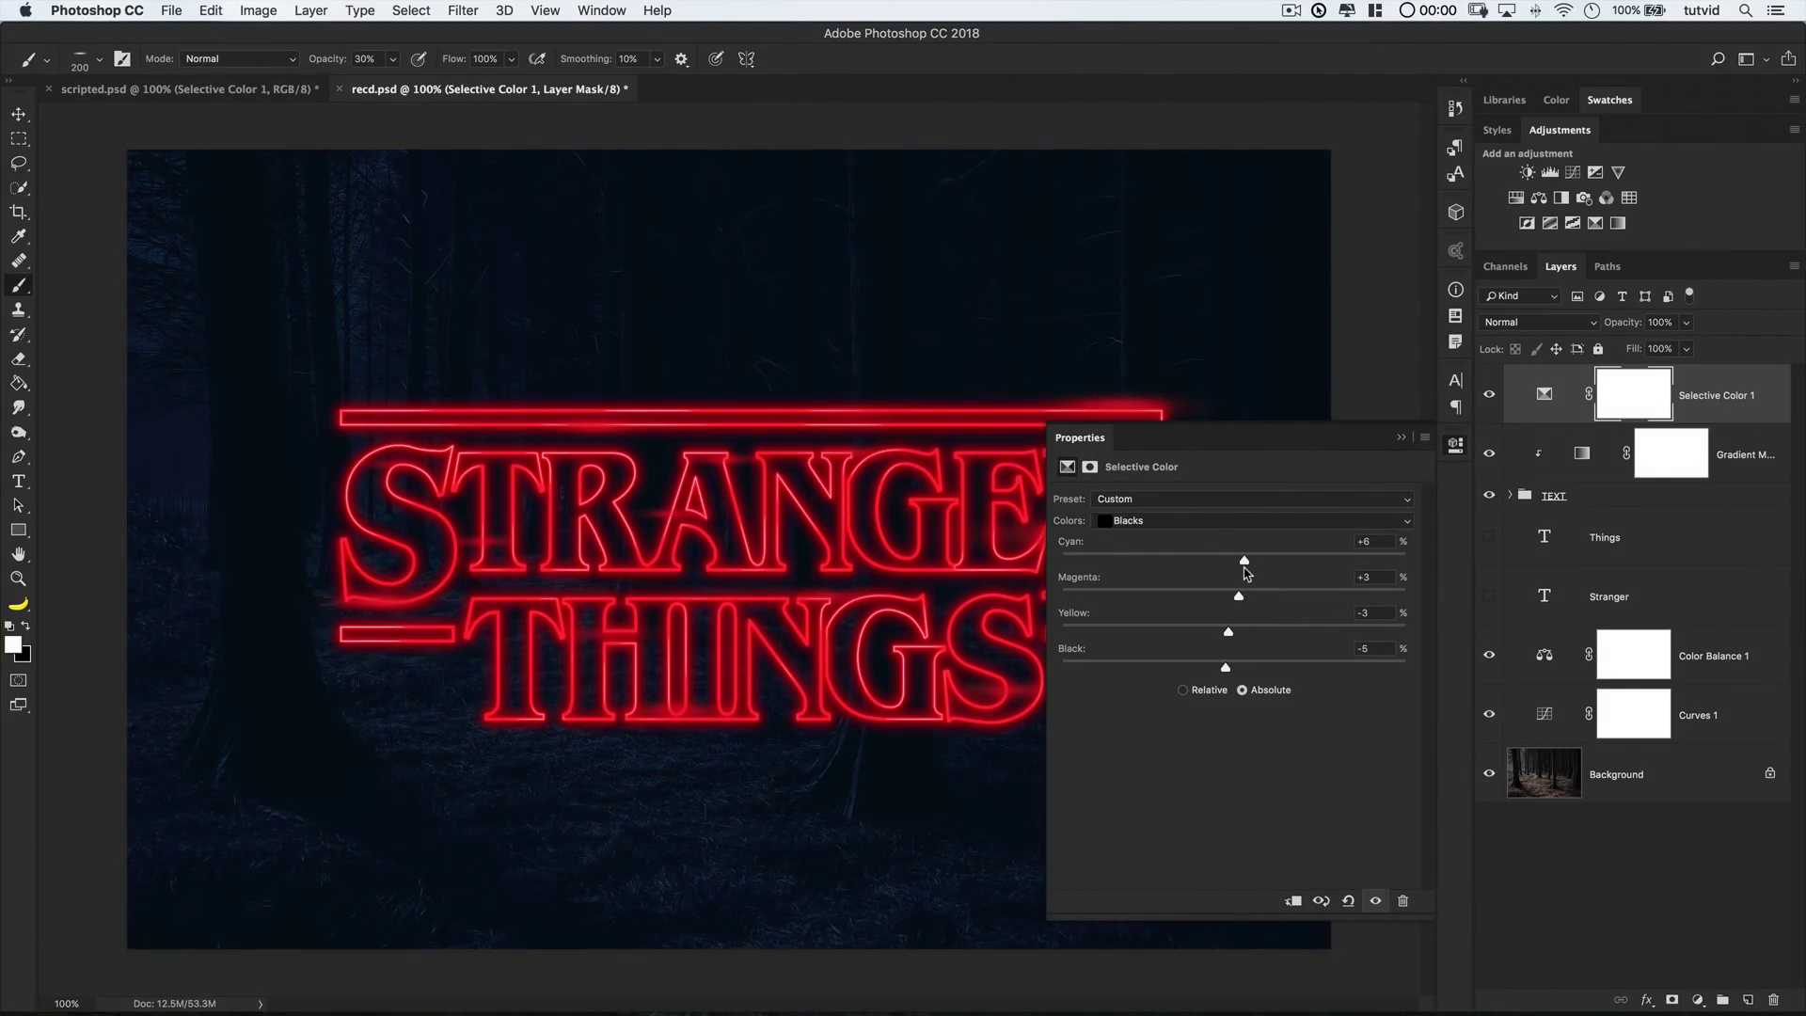
pyautogui.moveTo(1222, 670); pyautogui.dragTo(1228, 663)
pyautogui.hotkey('alt', '8')
pyautogui.click(1200, 521)
pyautogui.click(1447, 445)
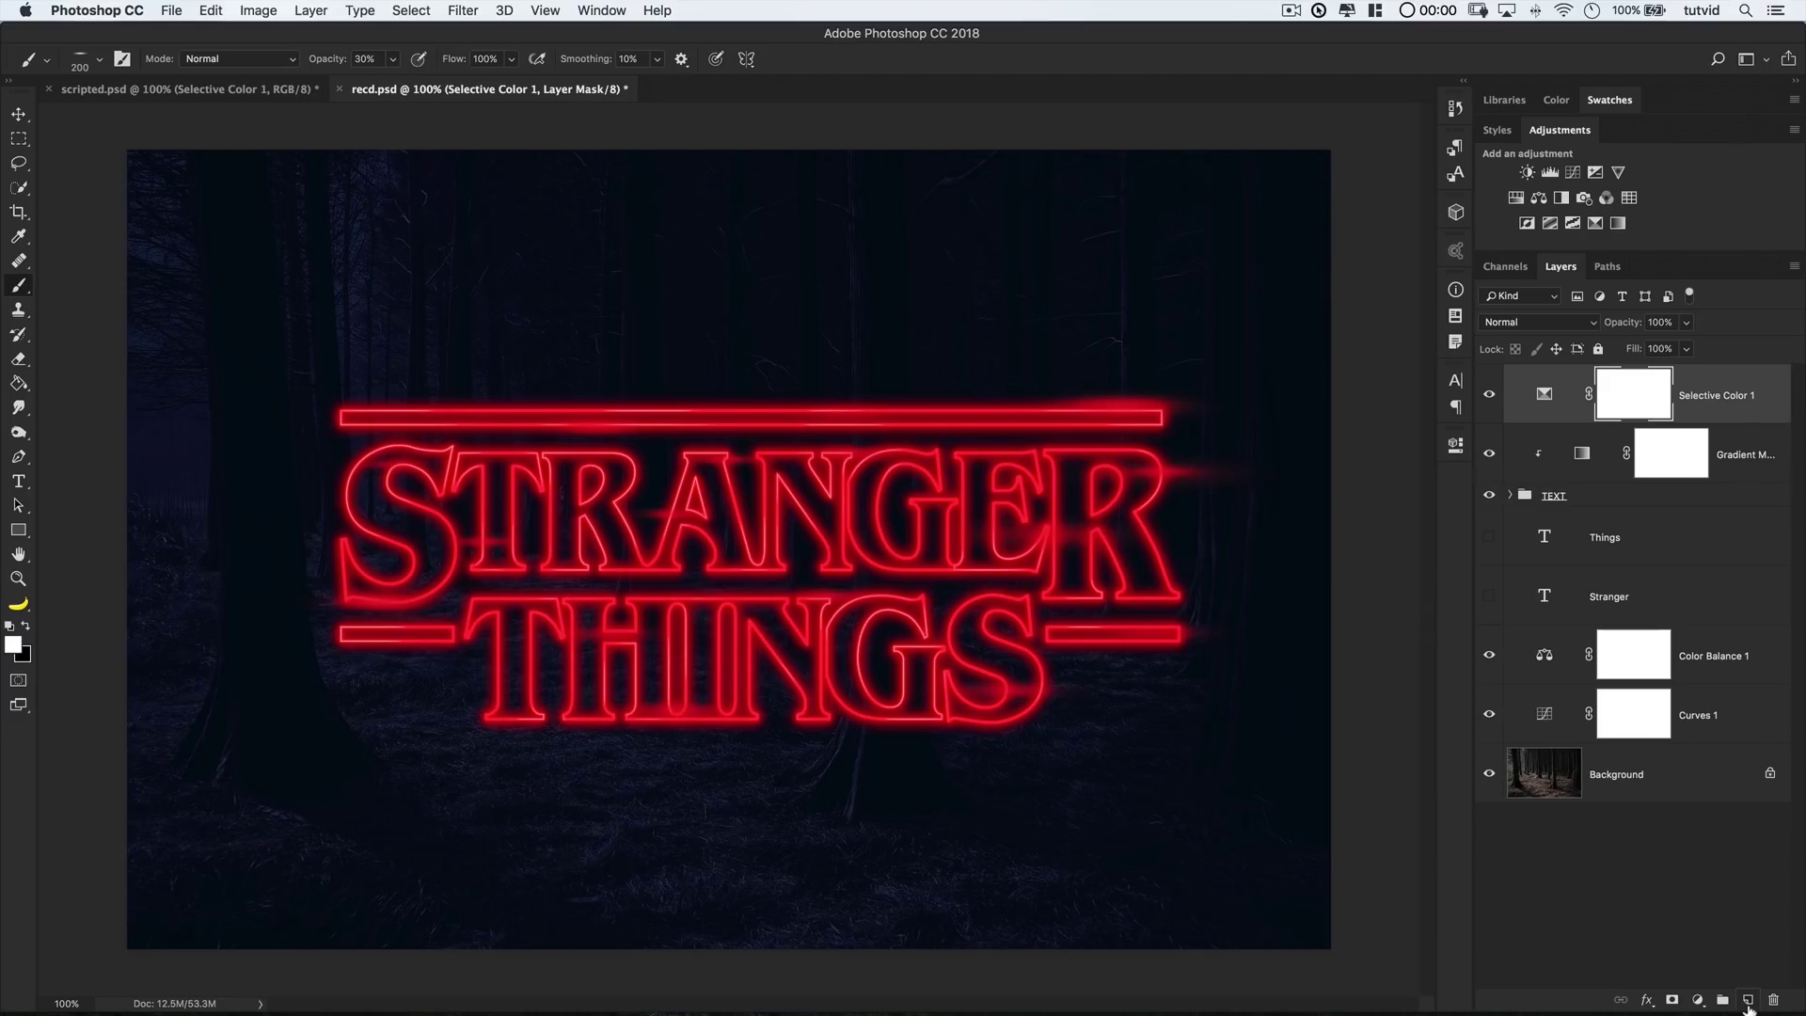
# Add a Color Dodge flares layer and set the paint colour to peach #ffc298
pyautogui.click(1748, 1001)
pyautogui.click(1537, 322)
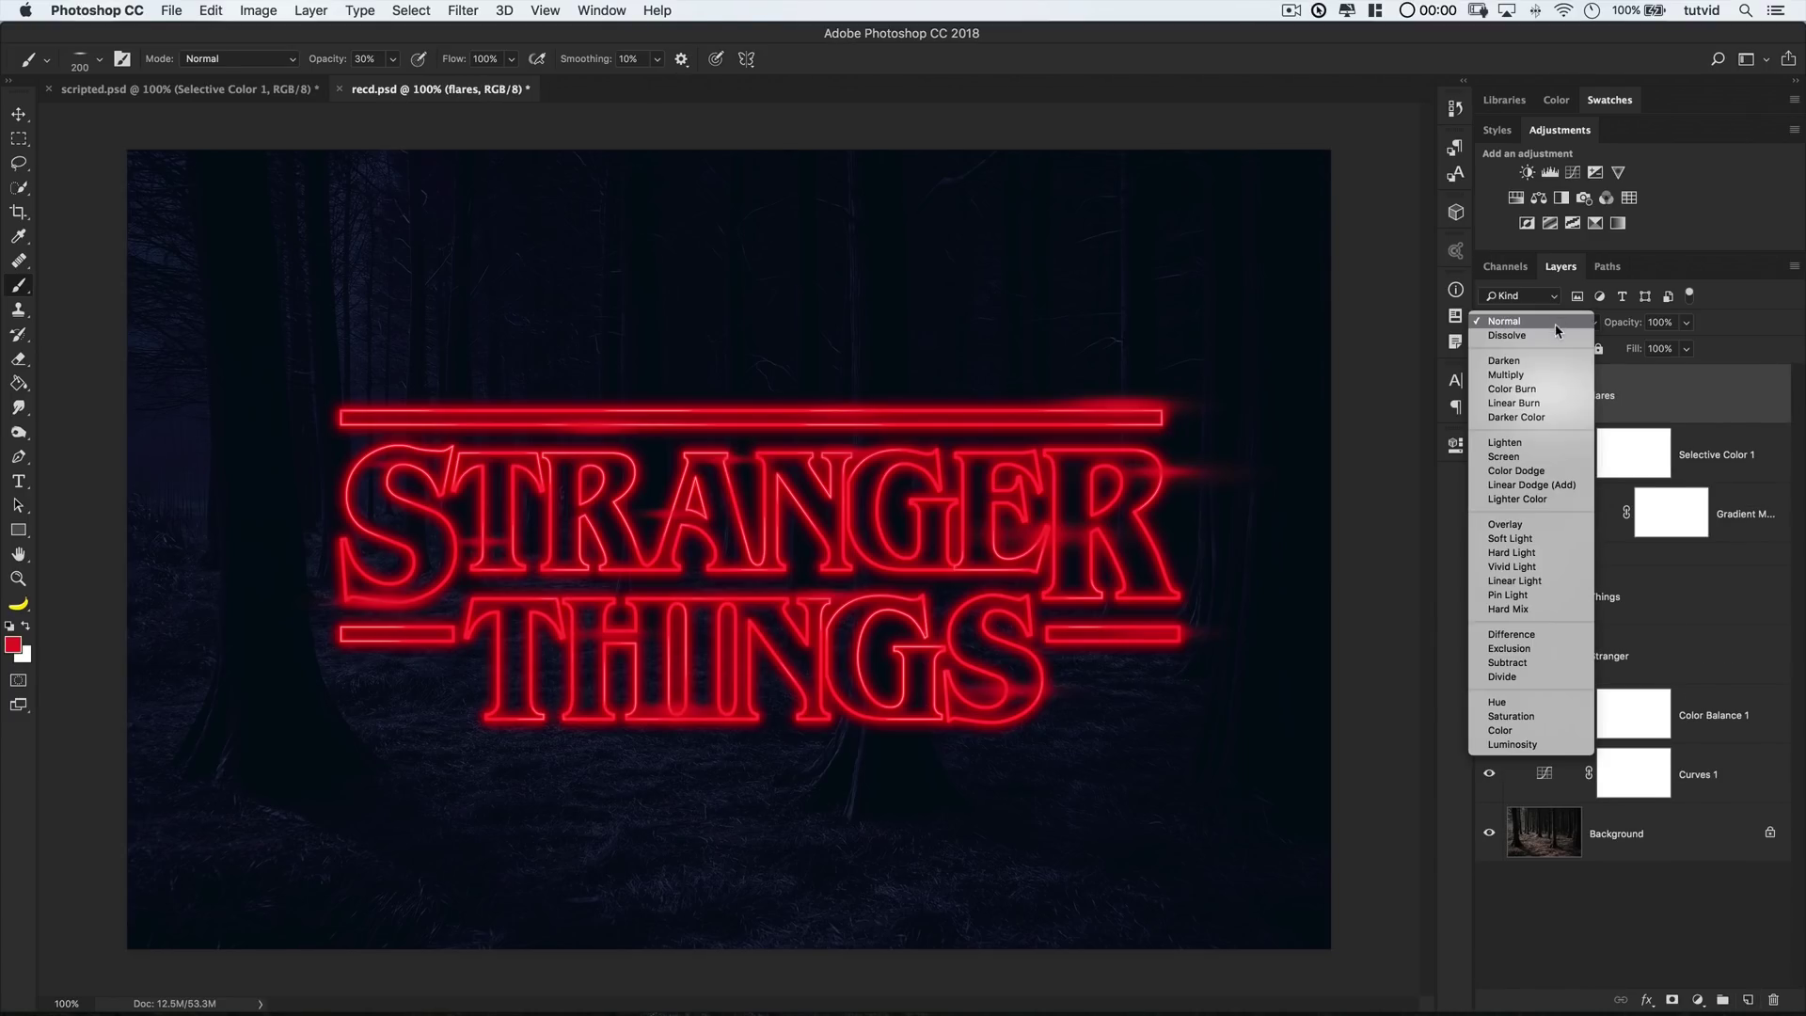
pyautogui.click(1538, 474)
pyautogui.click(14, 645)
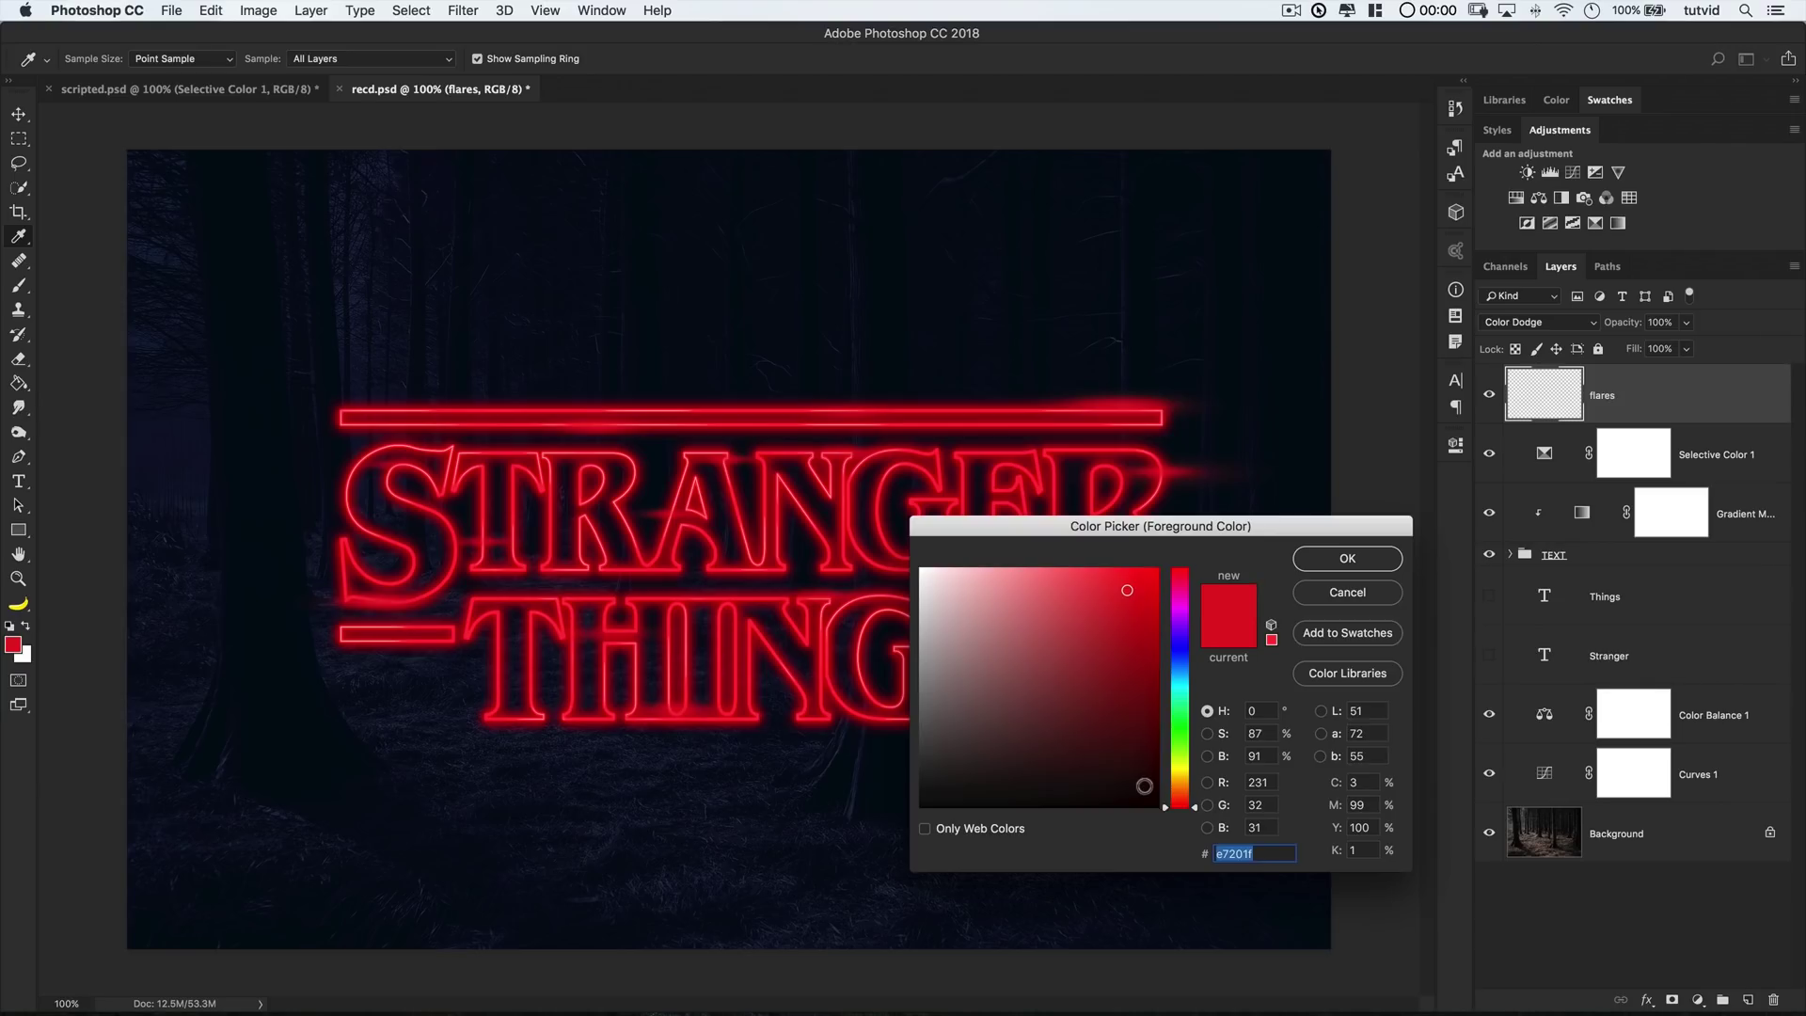
pyautogui.write('ffc298')
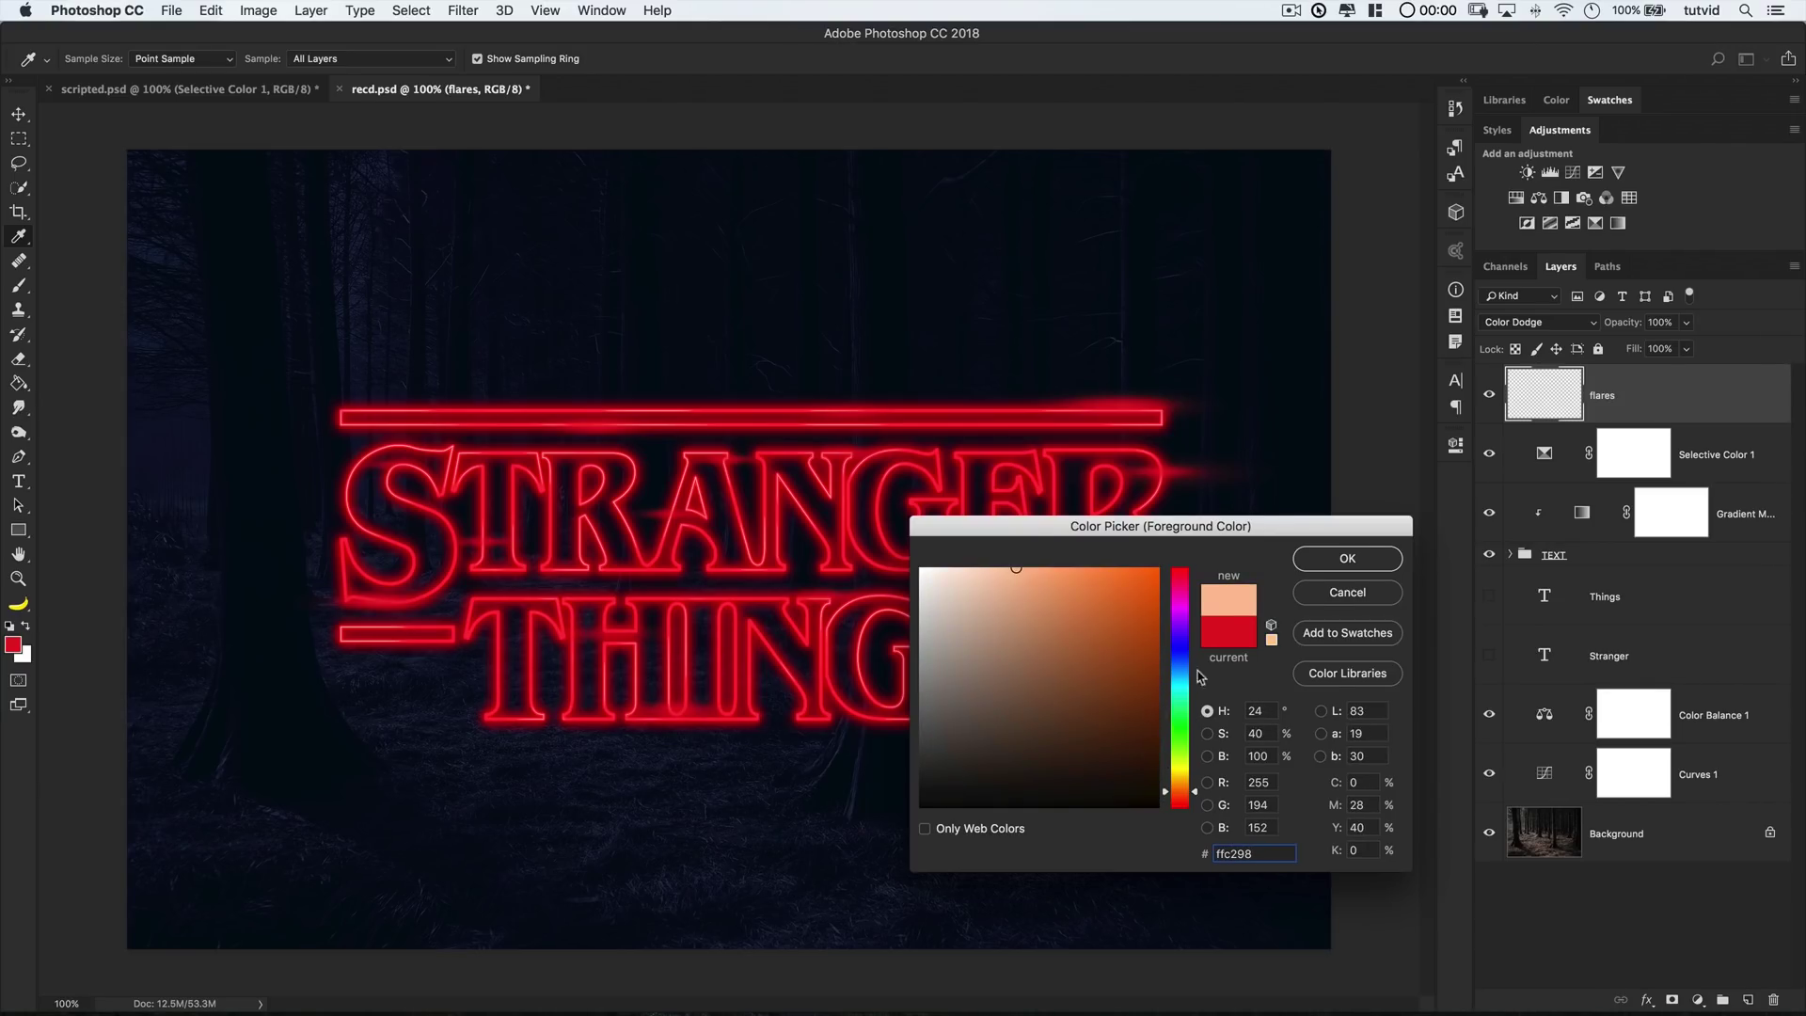
pyautogui.click(1348, 558)
pyautogui.press('b')
# Try test glows over GER and THINGS with different brush presets, undoing each
pyautogui.click(1069, 462)
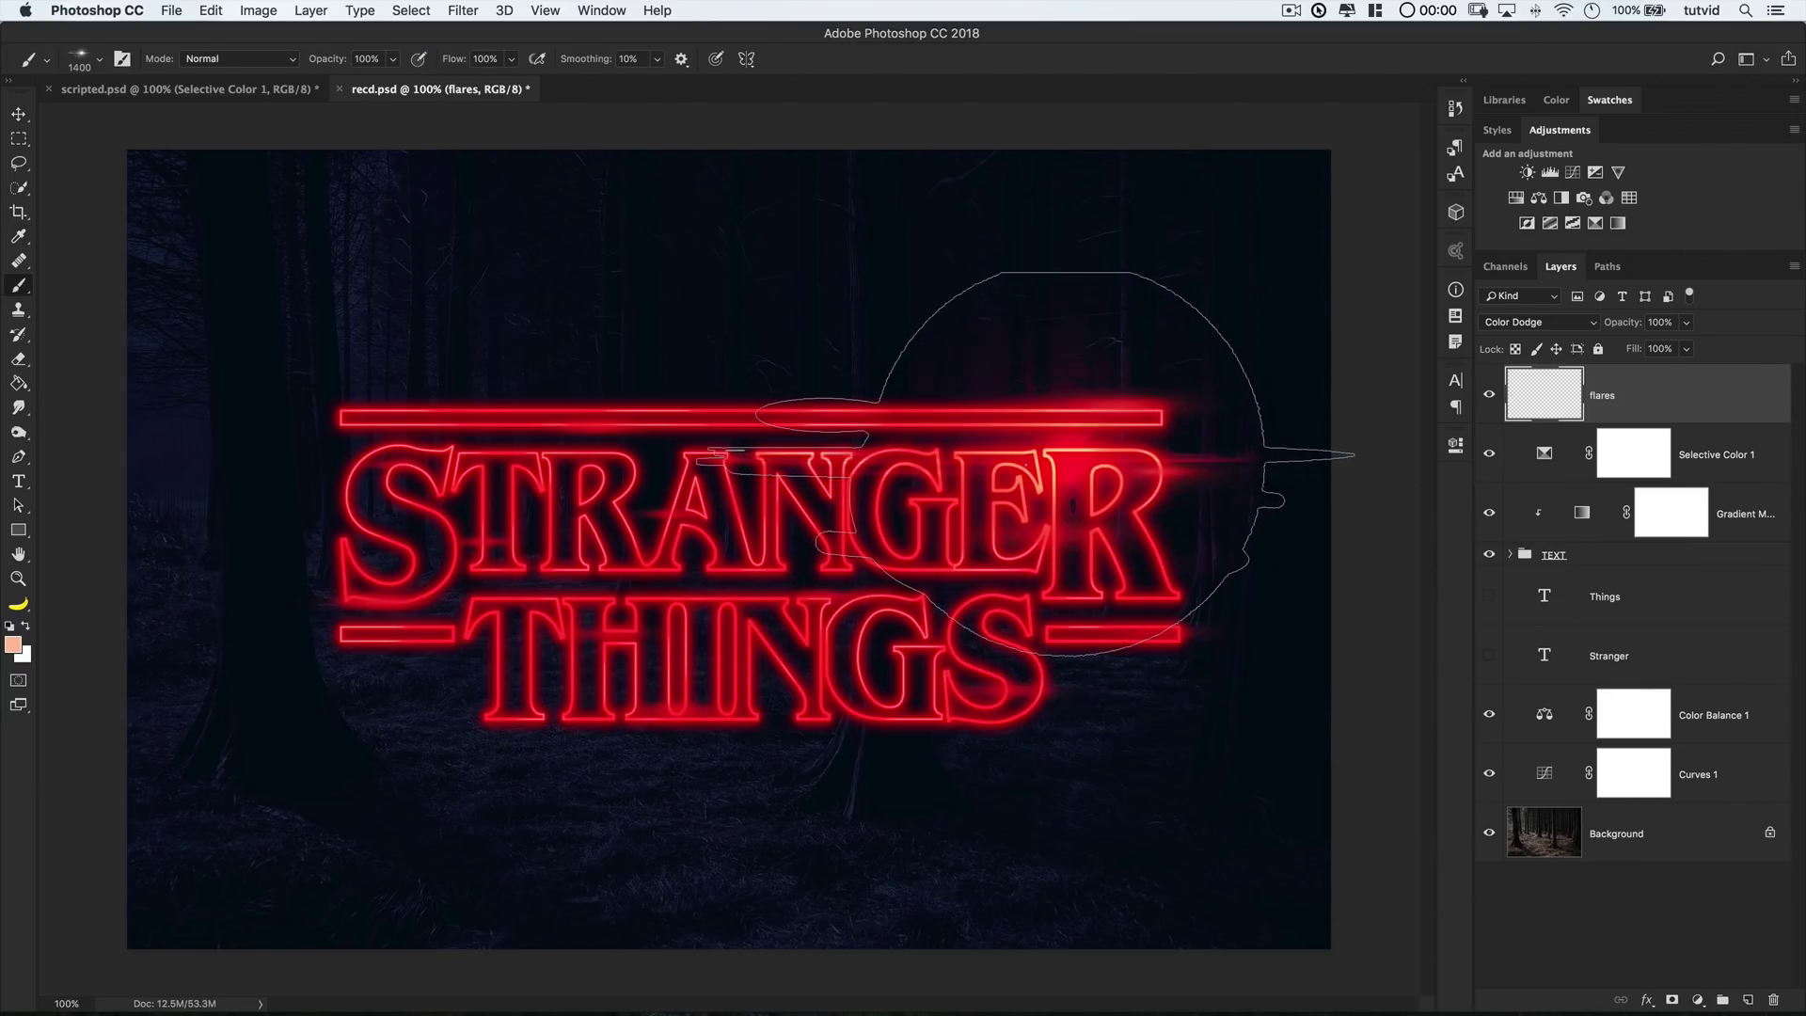
pyautogui.hotkey('ctrl', 'z')
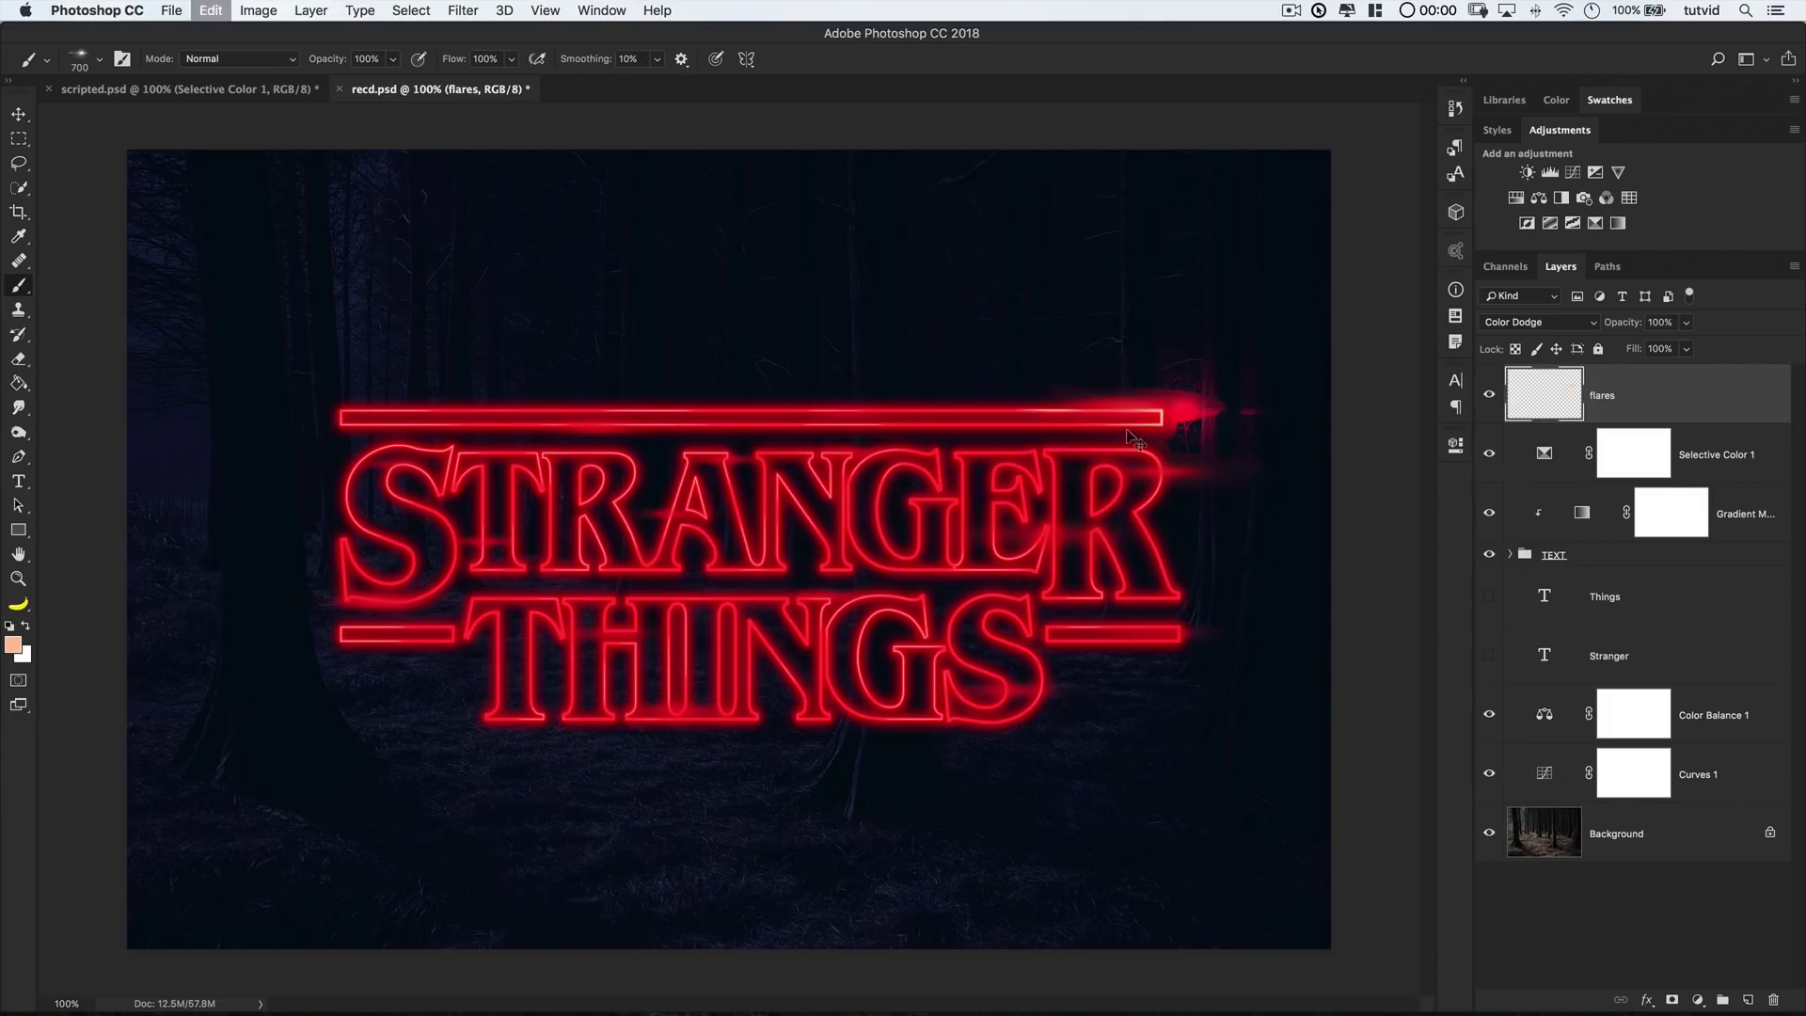
pyautogui.rightClick(875, 374)
pyautogui.click(903, 279)
pyautogui.press('Return')
pyautogui.click(620, 656)
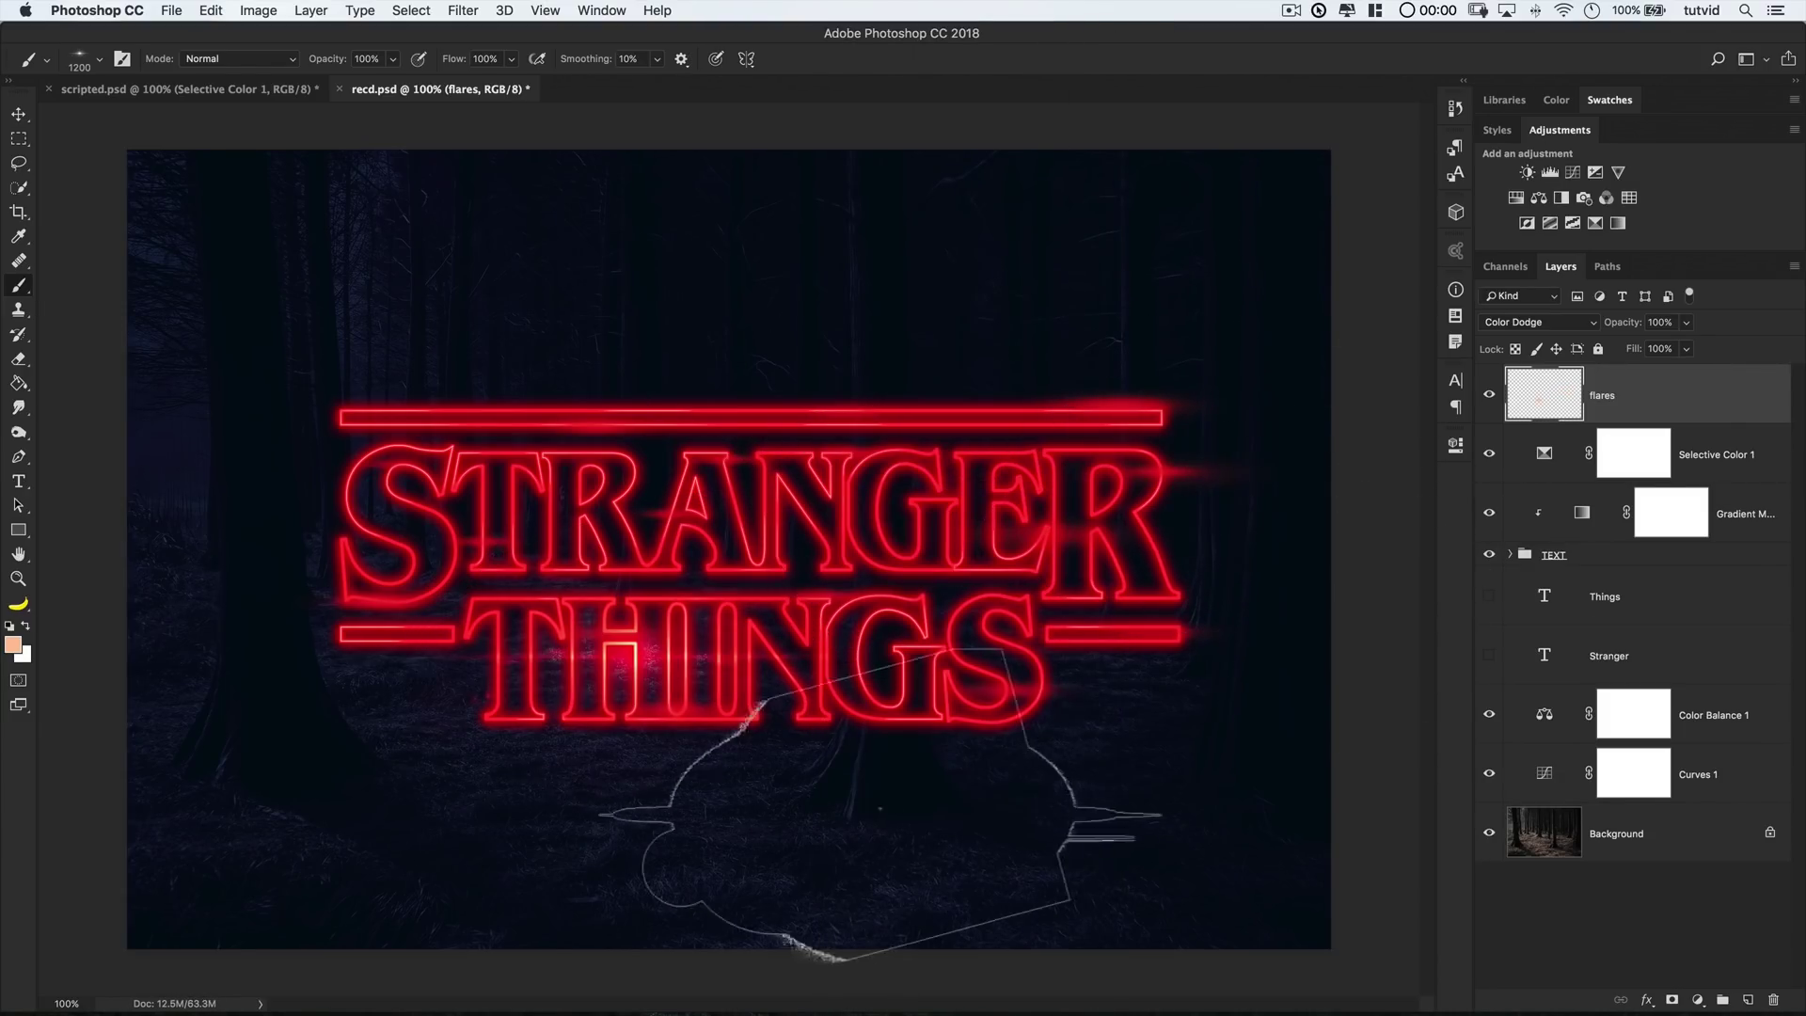
pyautogui.hotkey('ctrl', 'z')
# Set the flare brush to 30% opacity and resize it from 400 to 700 px
pyautogui.rightClick(689, 579)
pyautogui.press('Escape')
pyautogui.rightClick(774, 649)
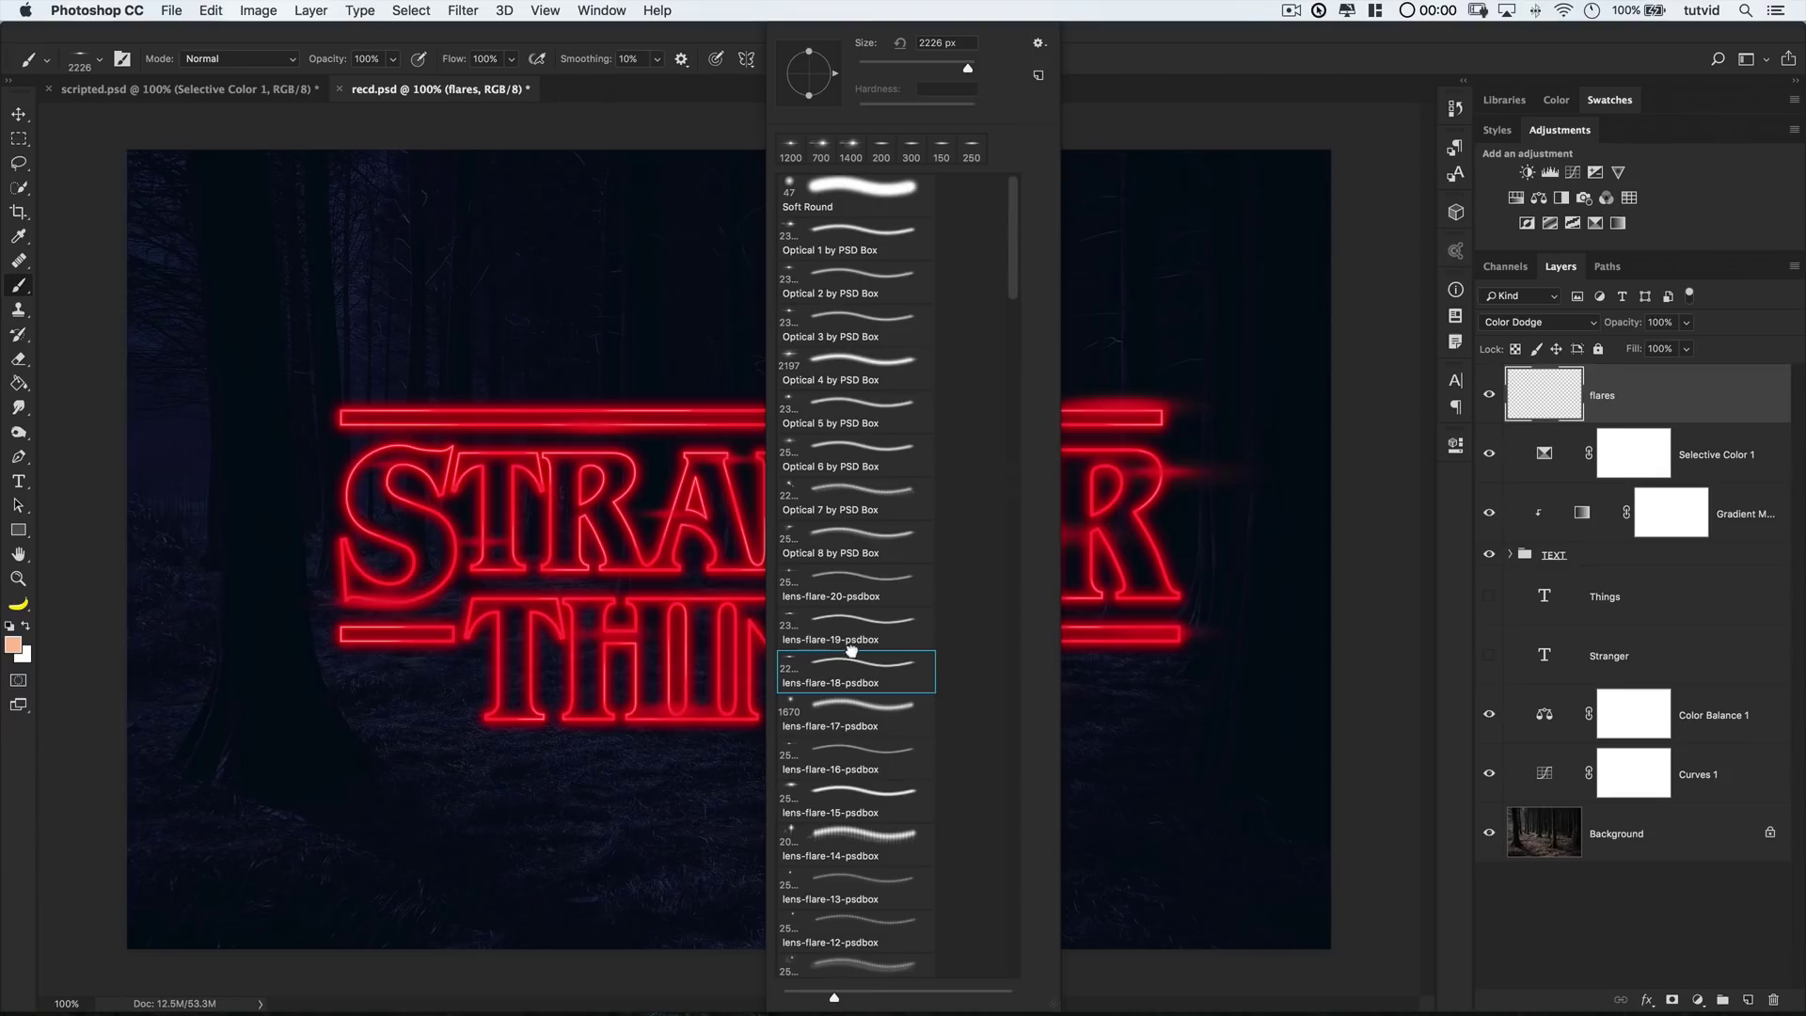
pyautogui.press('Return')
pyautogui.press('3')
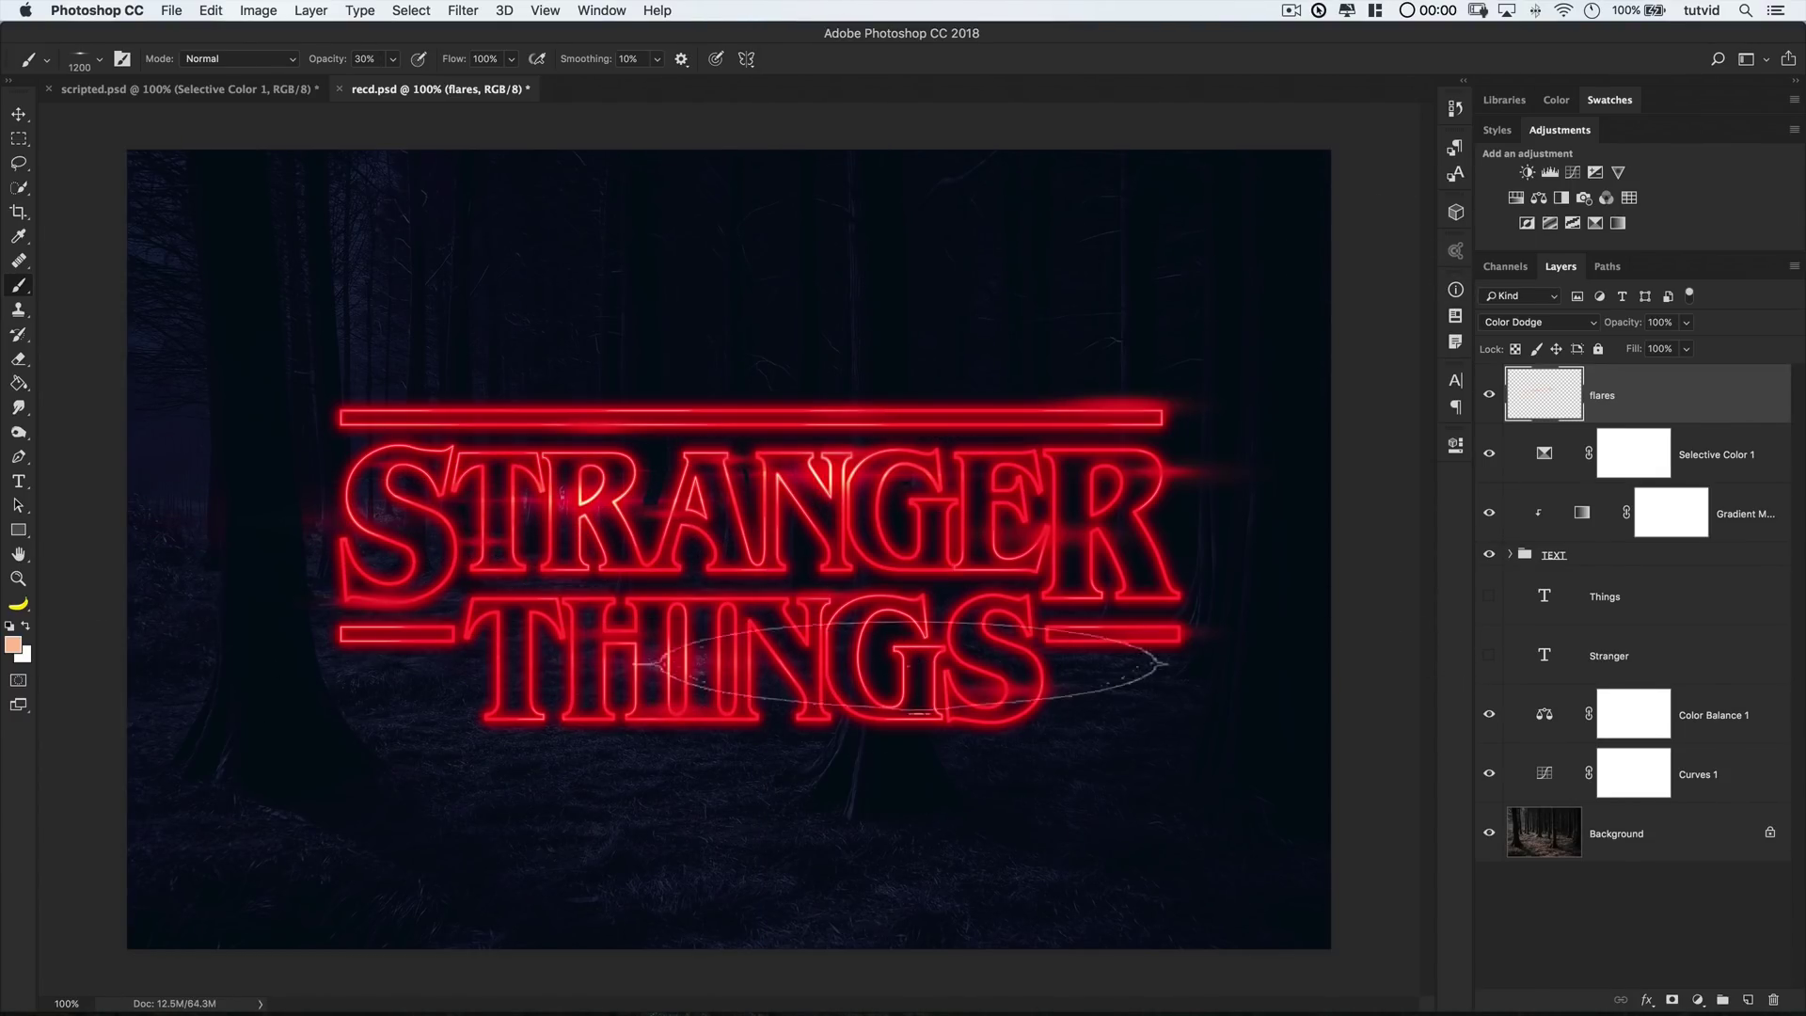
pyautogui.press('[')
pyautogui.press('[')
pyautogui.press('[')
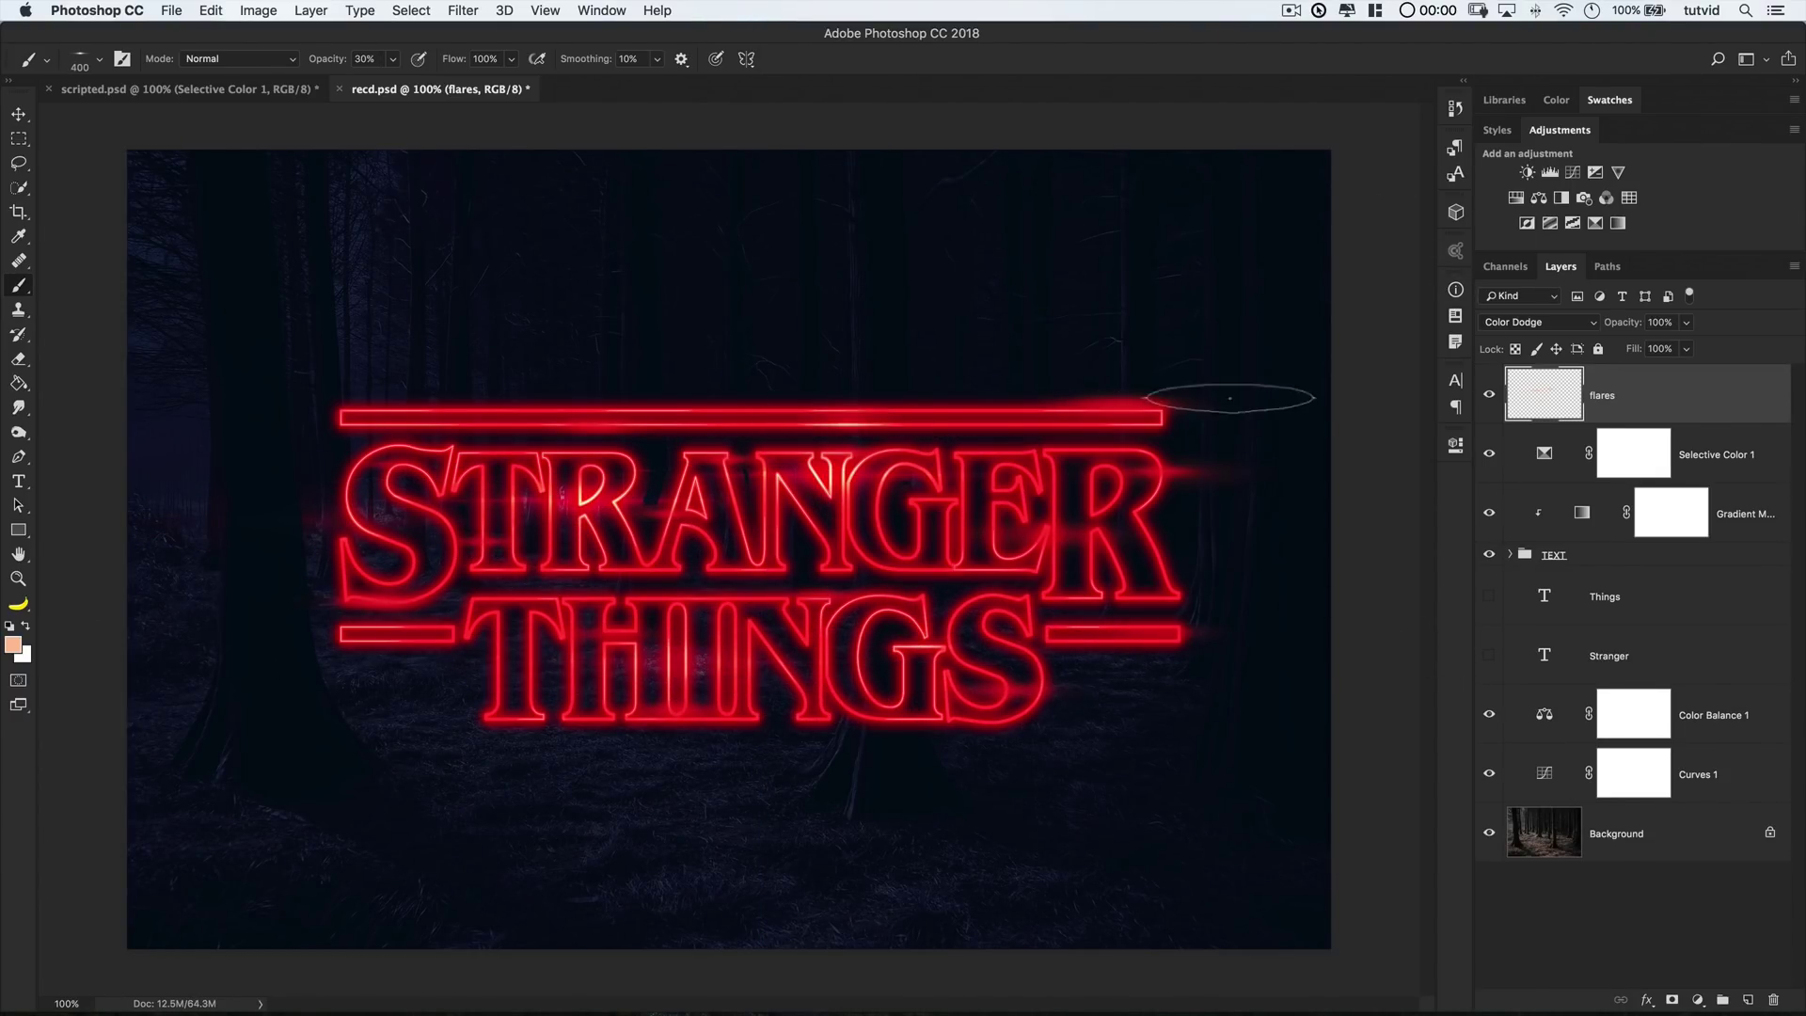
pyautogui.press(']')
pyautogui.press(']')
pyautogui.press(']')
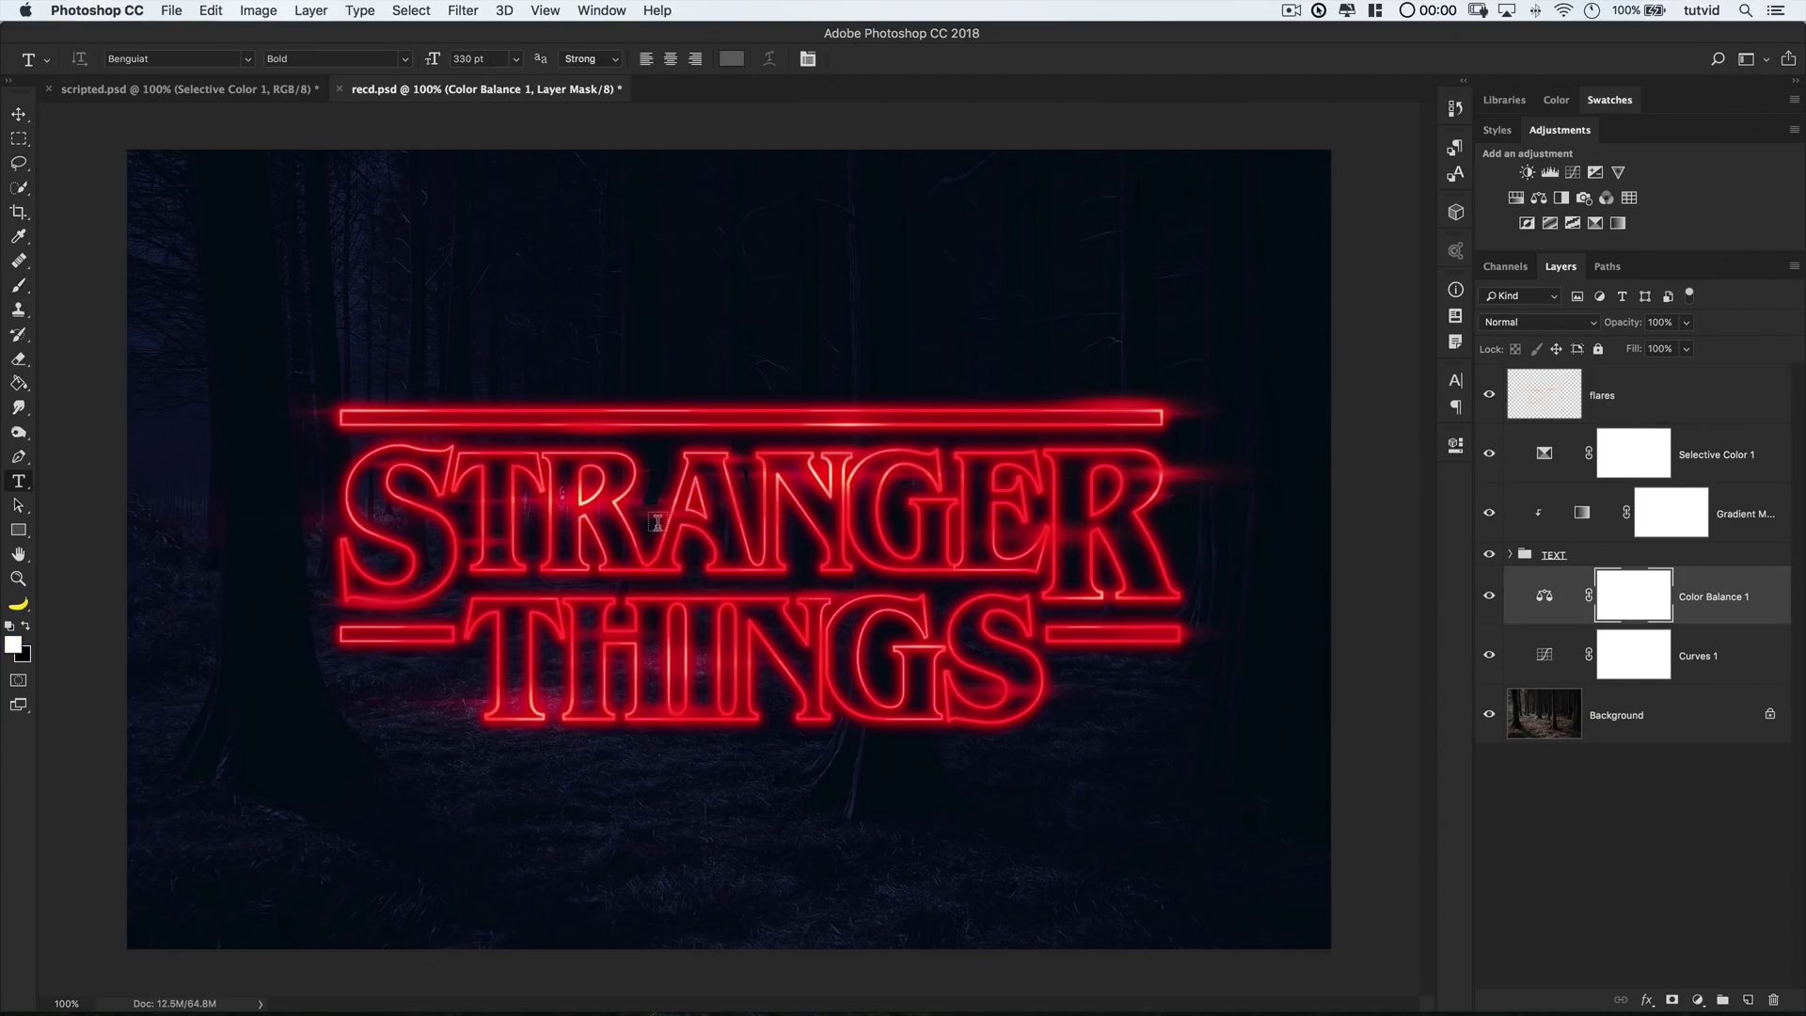
# Type a large red 3 and position it behind the neon title
pyautogui.click(696, 351)
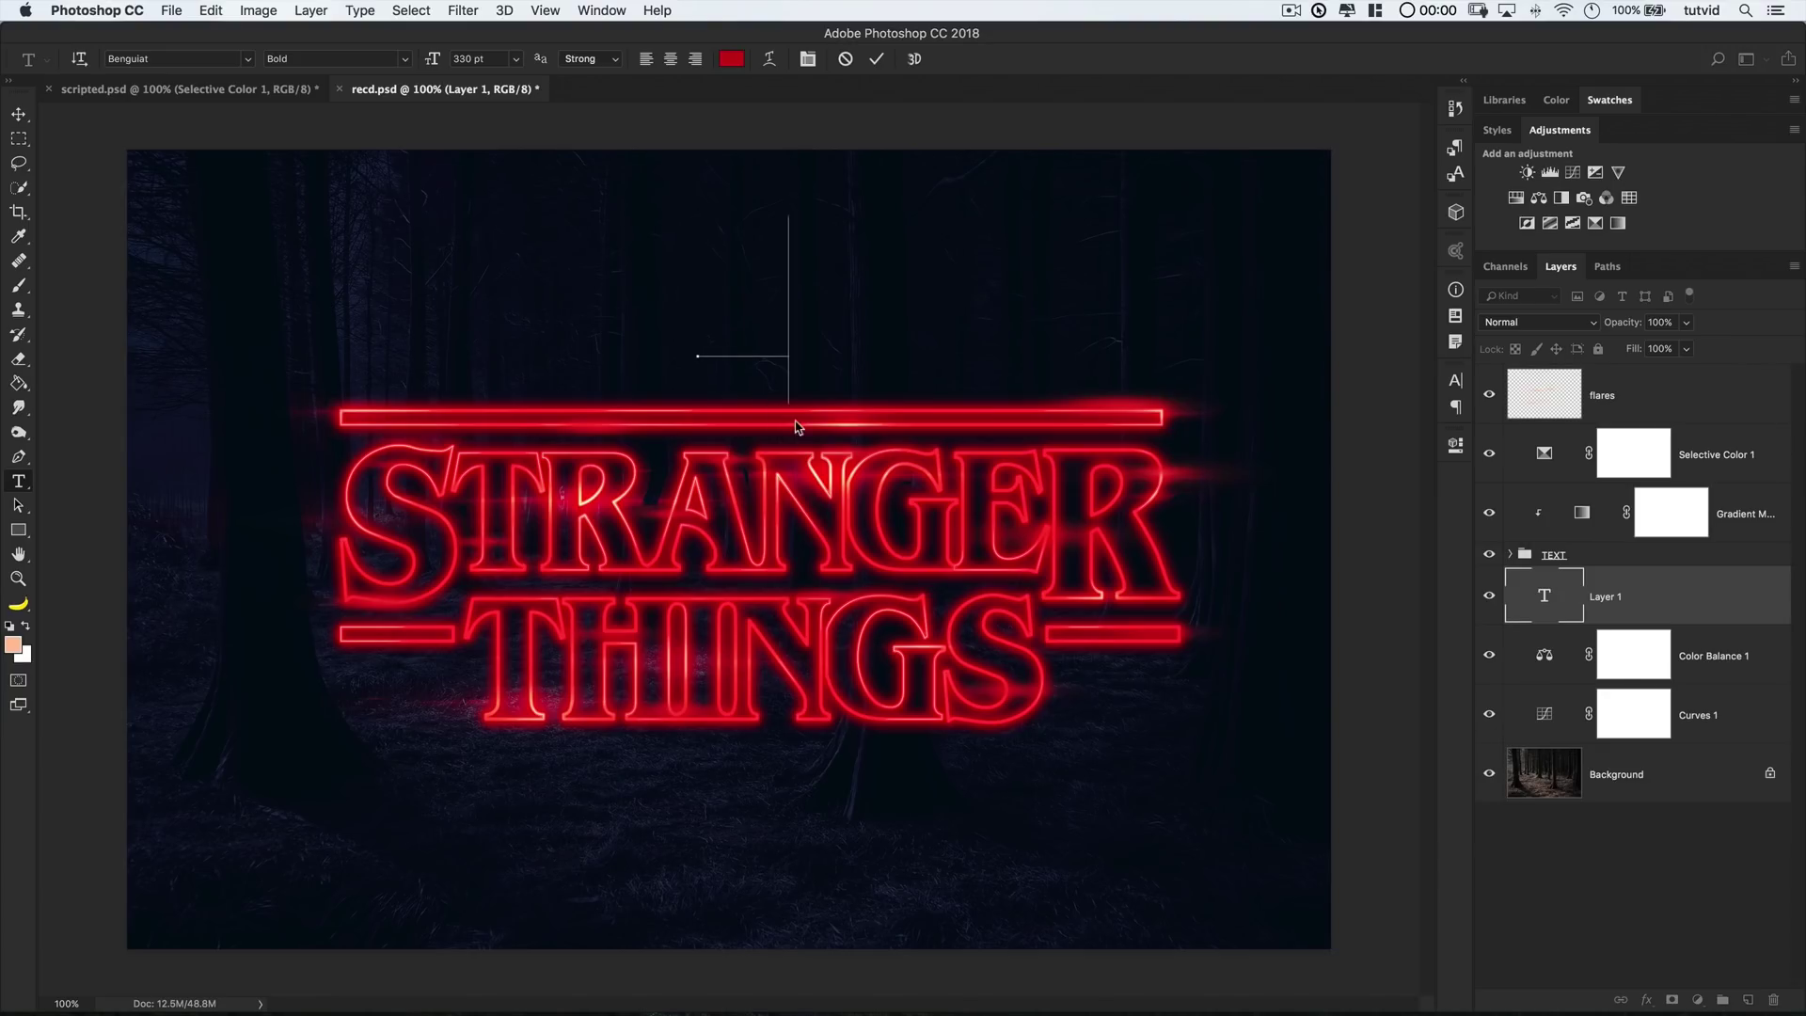
pyautogui.write('3')
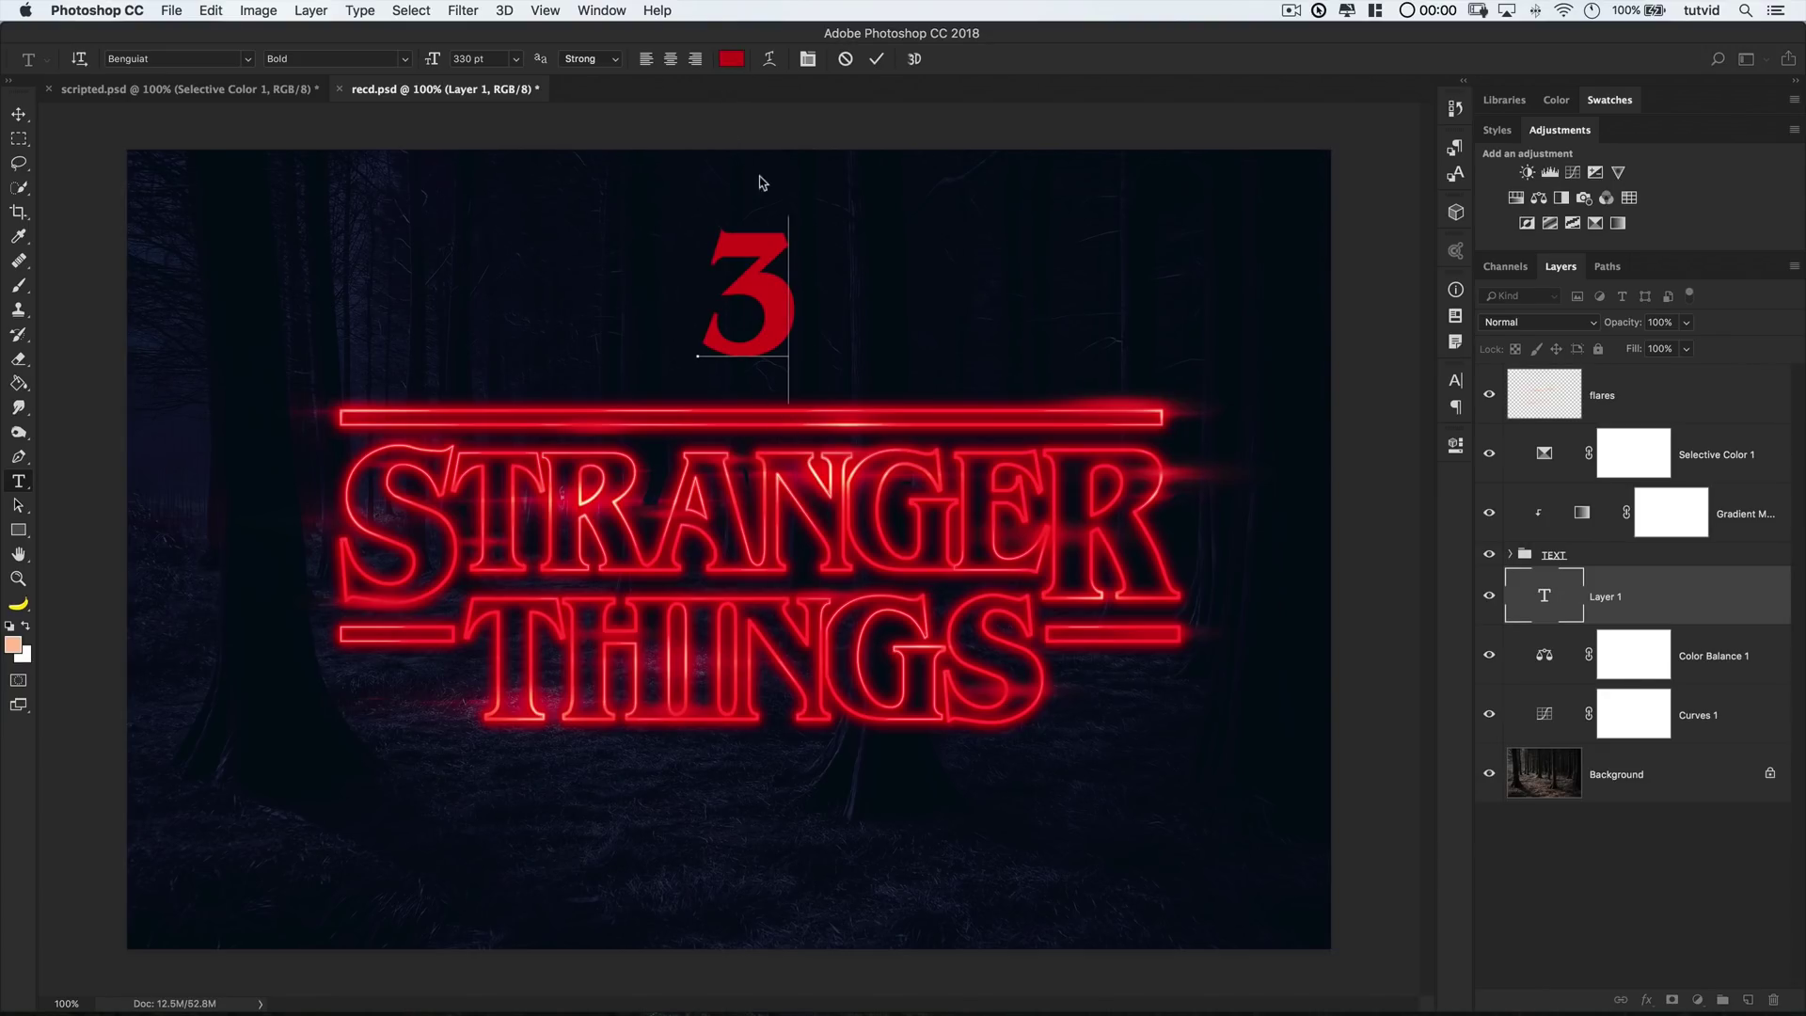
pyautogui.moveTo(799, 296); pyautogui.dragTo(713, 288)
pyautogui.write('140')
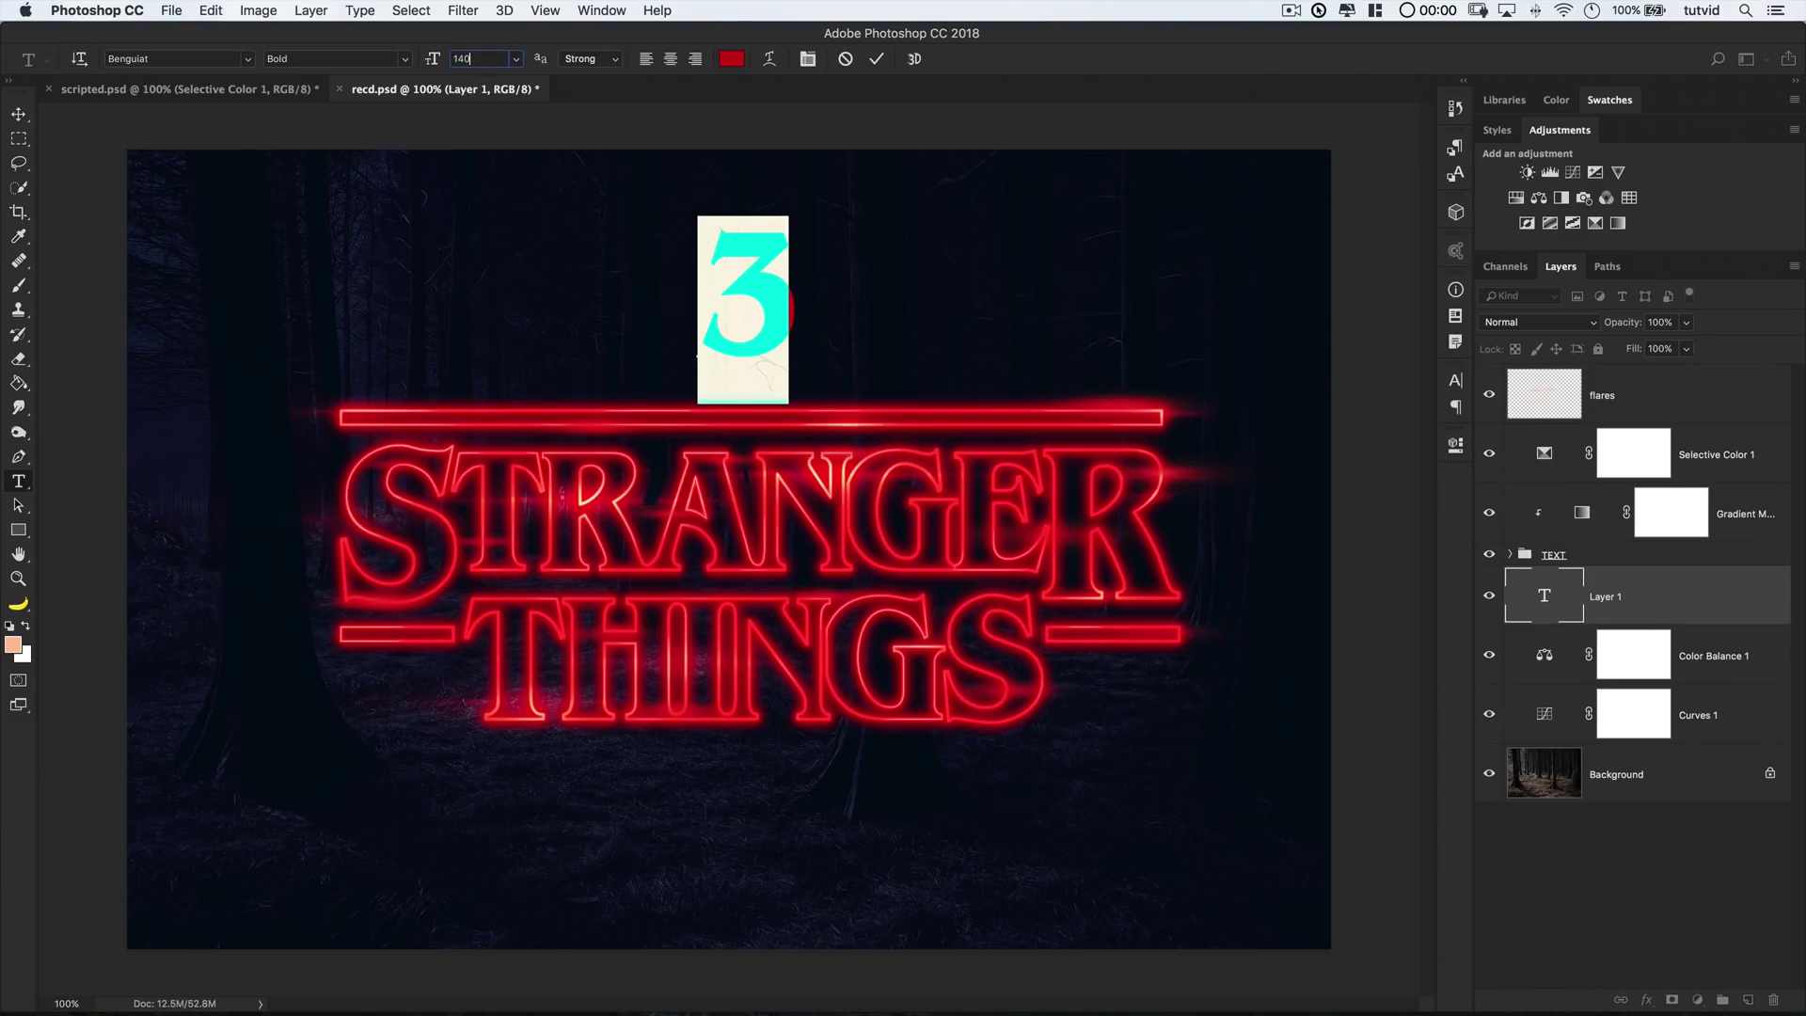
pyautogui.press('Return')
pyautogui.hotkey('ctrl', 'Return')
pyautogui.moveTo(1004, 239); pyautogui.dragTo(842, 700)
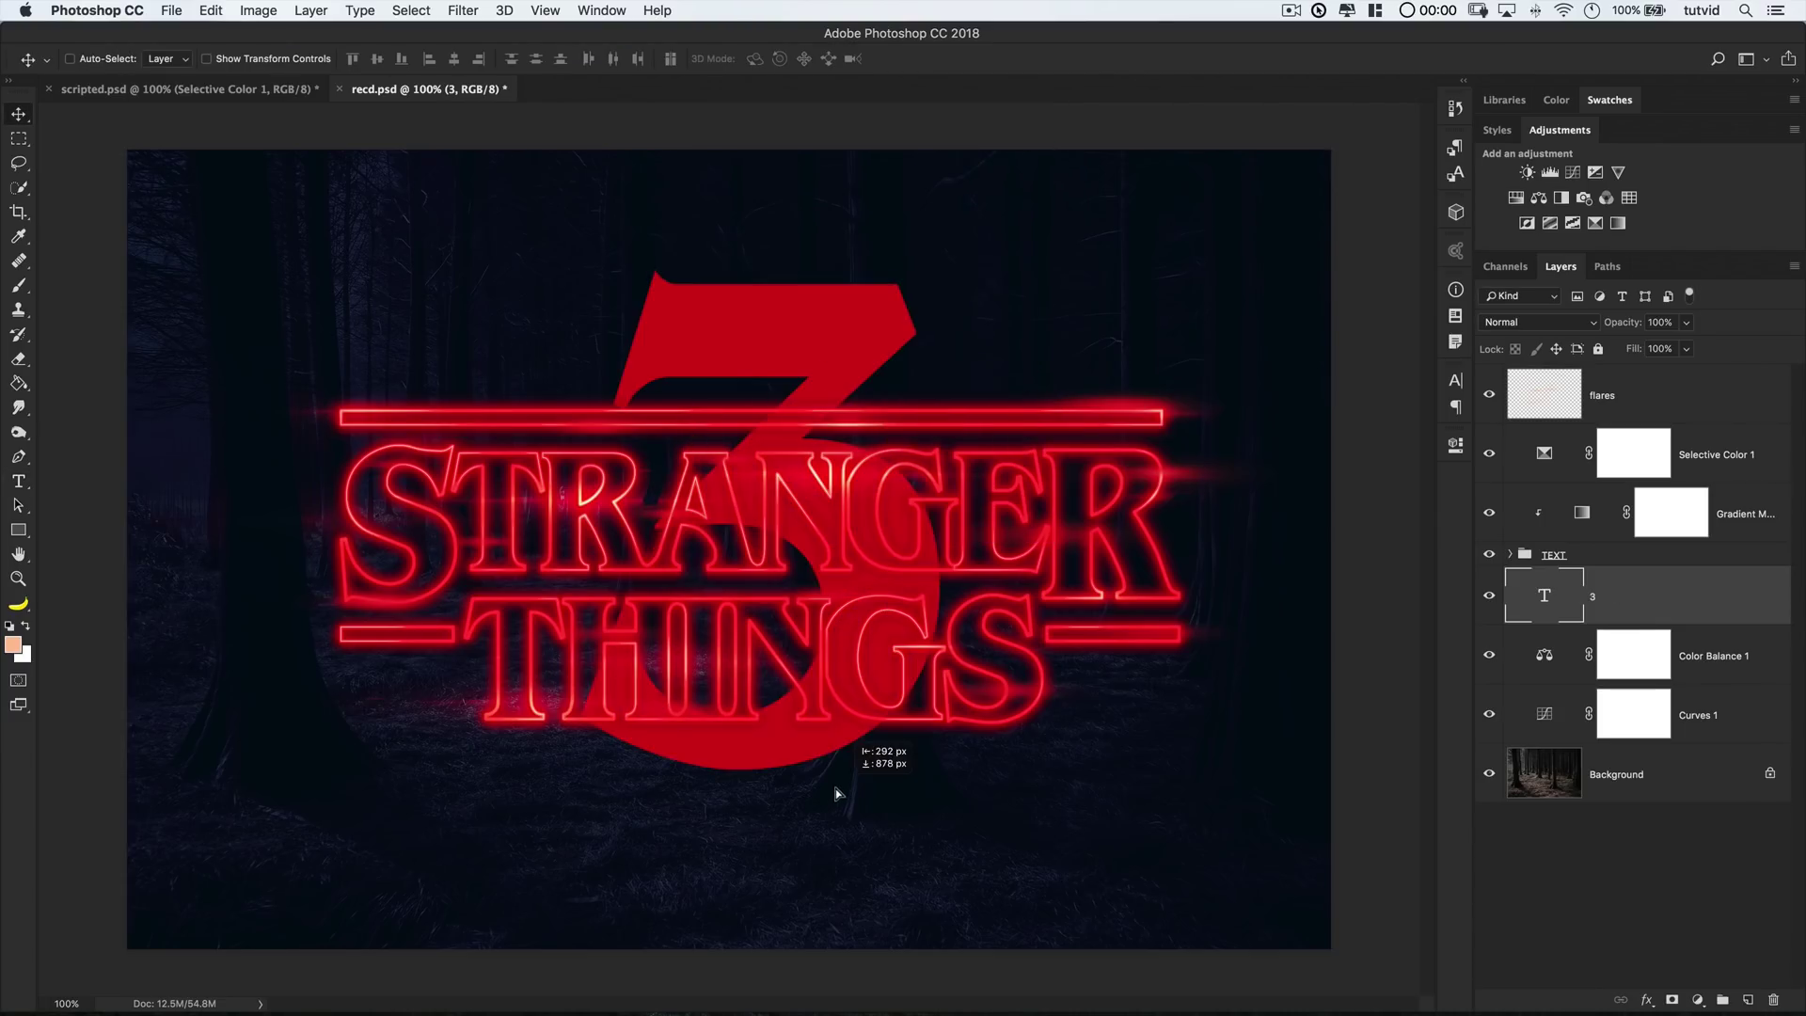
pyautogui.hotkey('shift', 'Up')
pyautogui.hotkey('shift', 'Up')
pyautogui.hotkey('shift', 'Up')
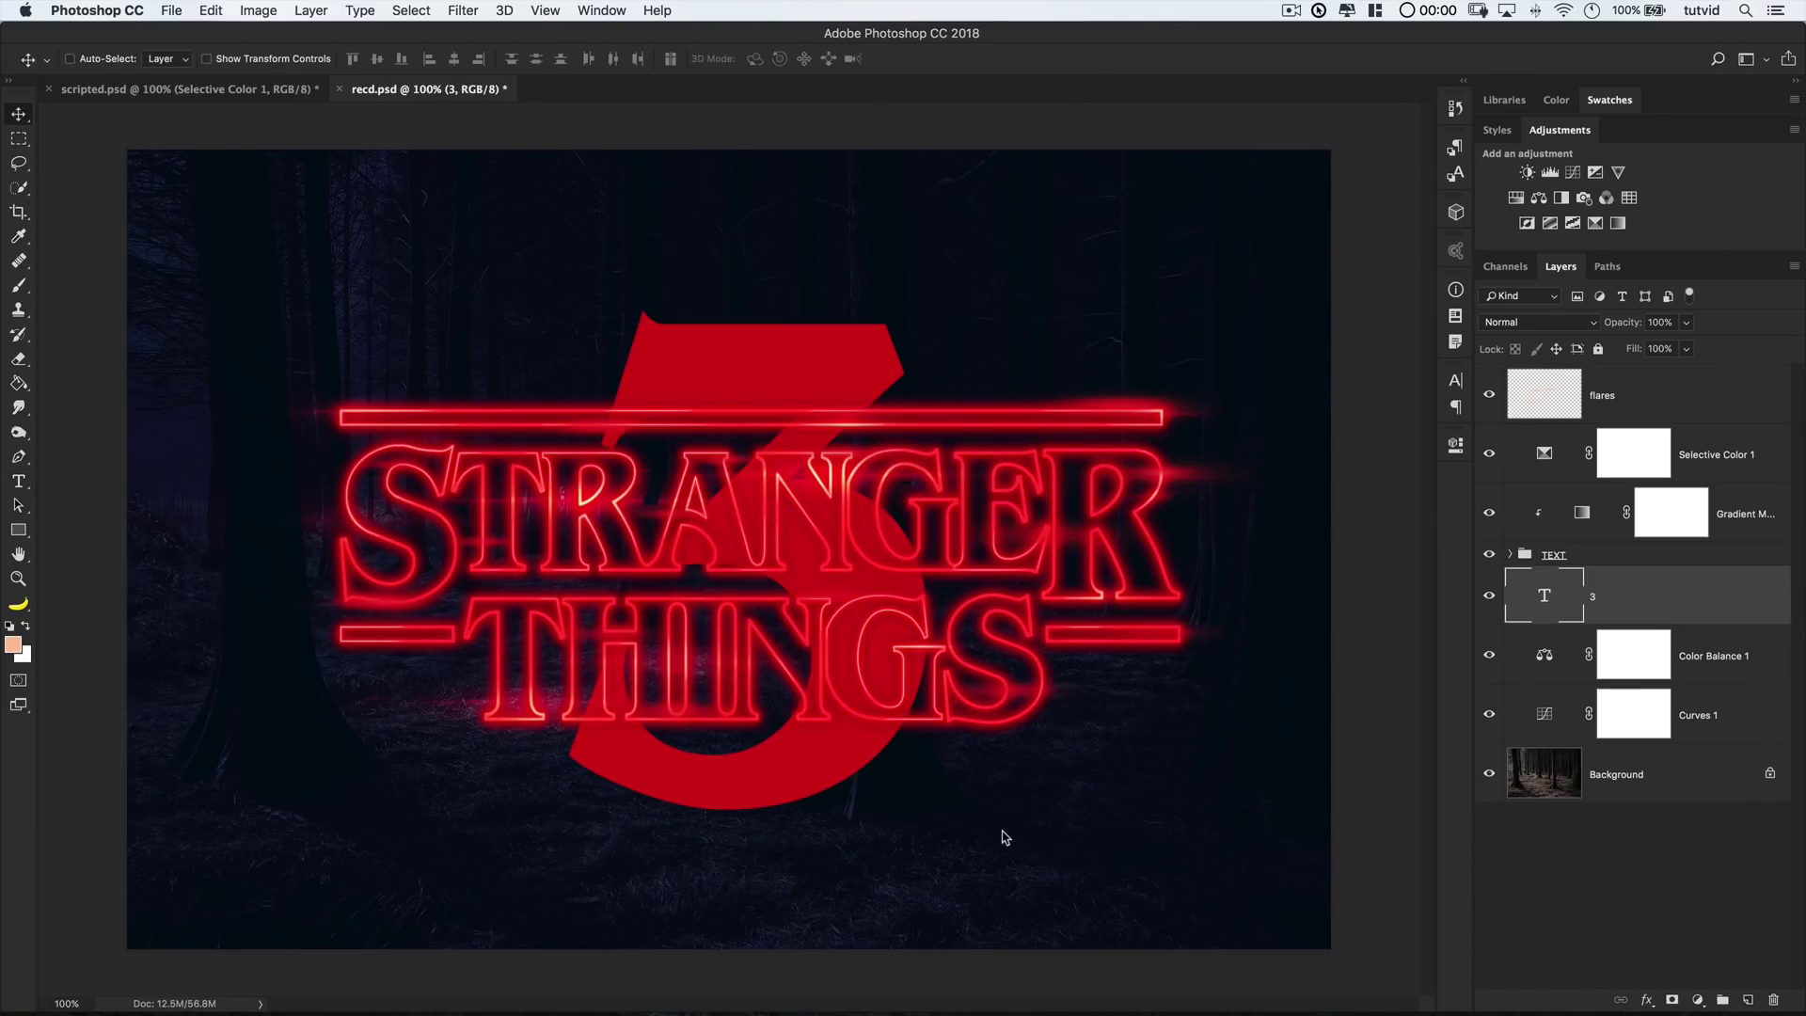
pyautogui.hotkey('shift', 'Up')
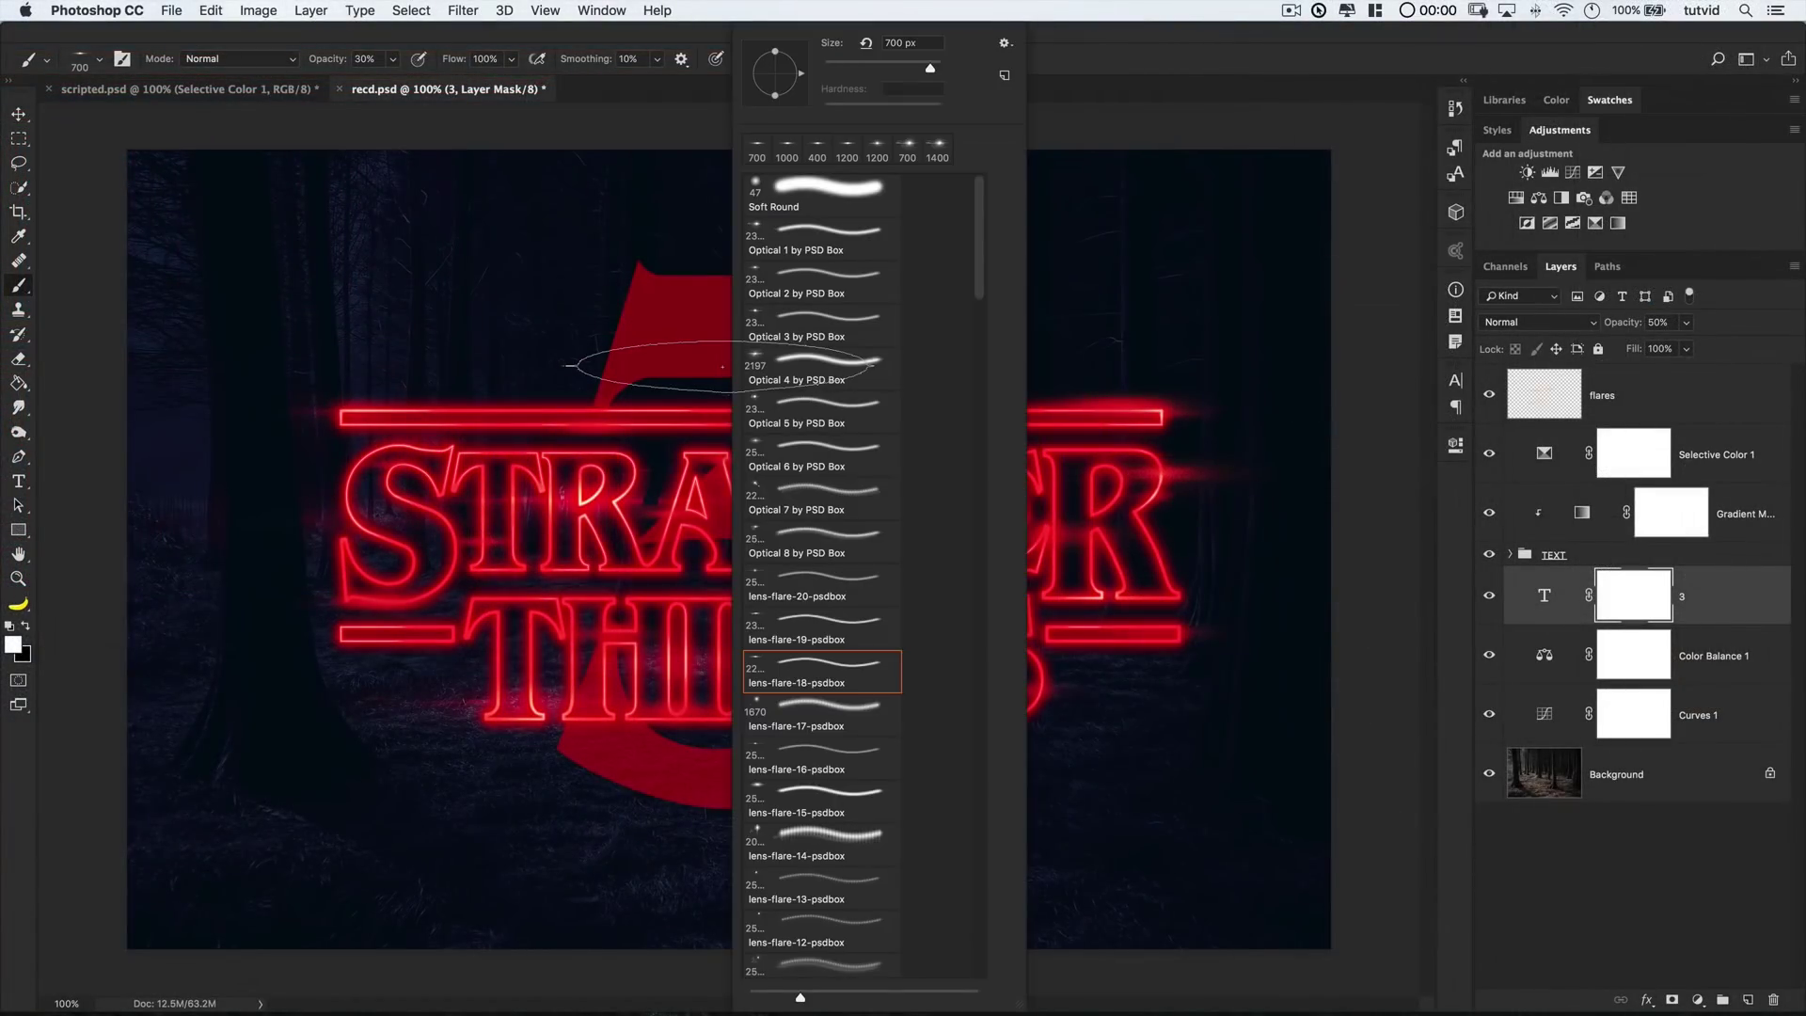
# Paint black at 100% with a Soft Round brush to fade the 3's top and parts behind the letters
pyautogui.click(825, 196)
pyautogui.press('Return')
pyautogui.press('x')
pyautogui.click(940, 287)
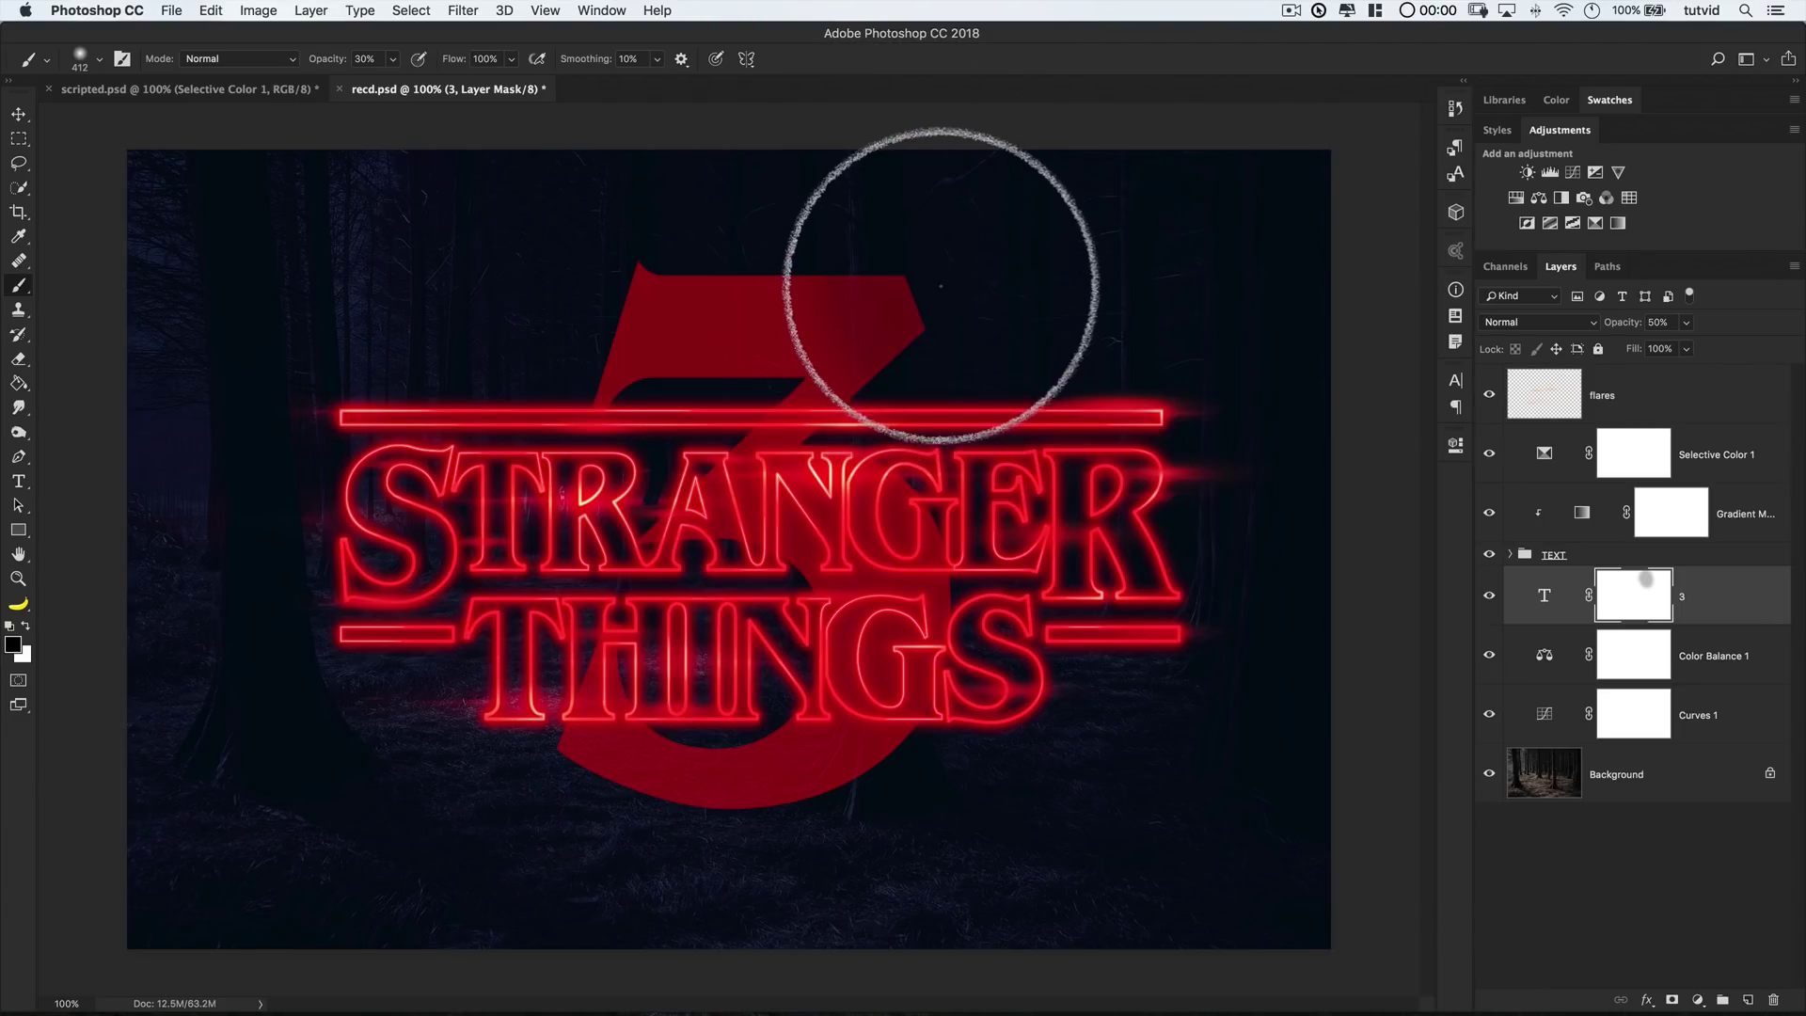
pyautogui.press('0')
pyautogui.moveTo(485, 202); pyautogui.dragTo(666, 542)
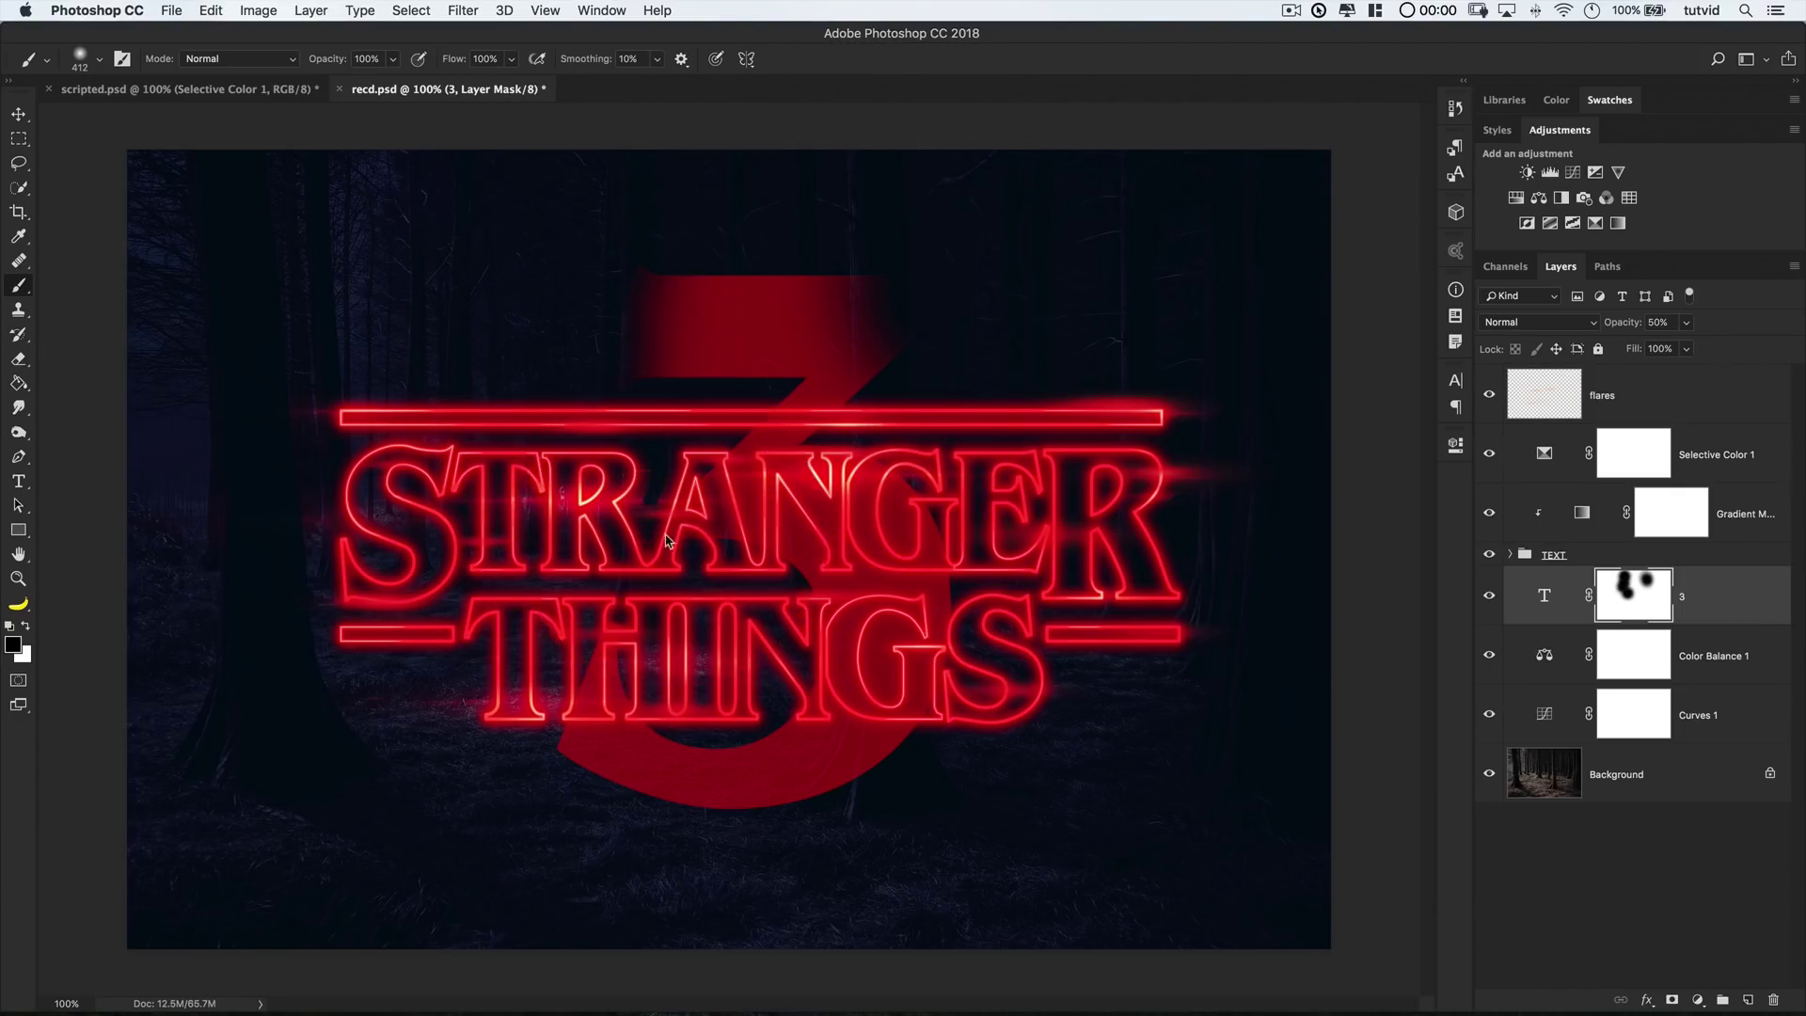
pyautogui.moveTo(524, 706); pyautogui.dragTo(546, 746)
pyautogui.moveTo(988, 424); pyautogui.dragTo(996, 587)
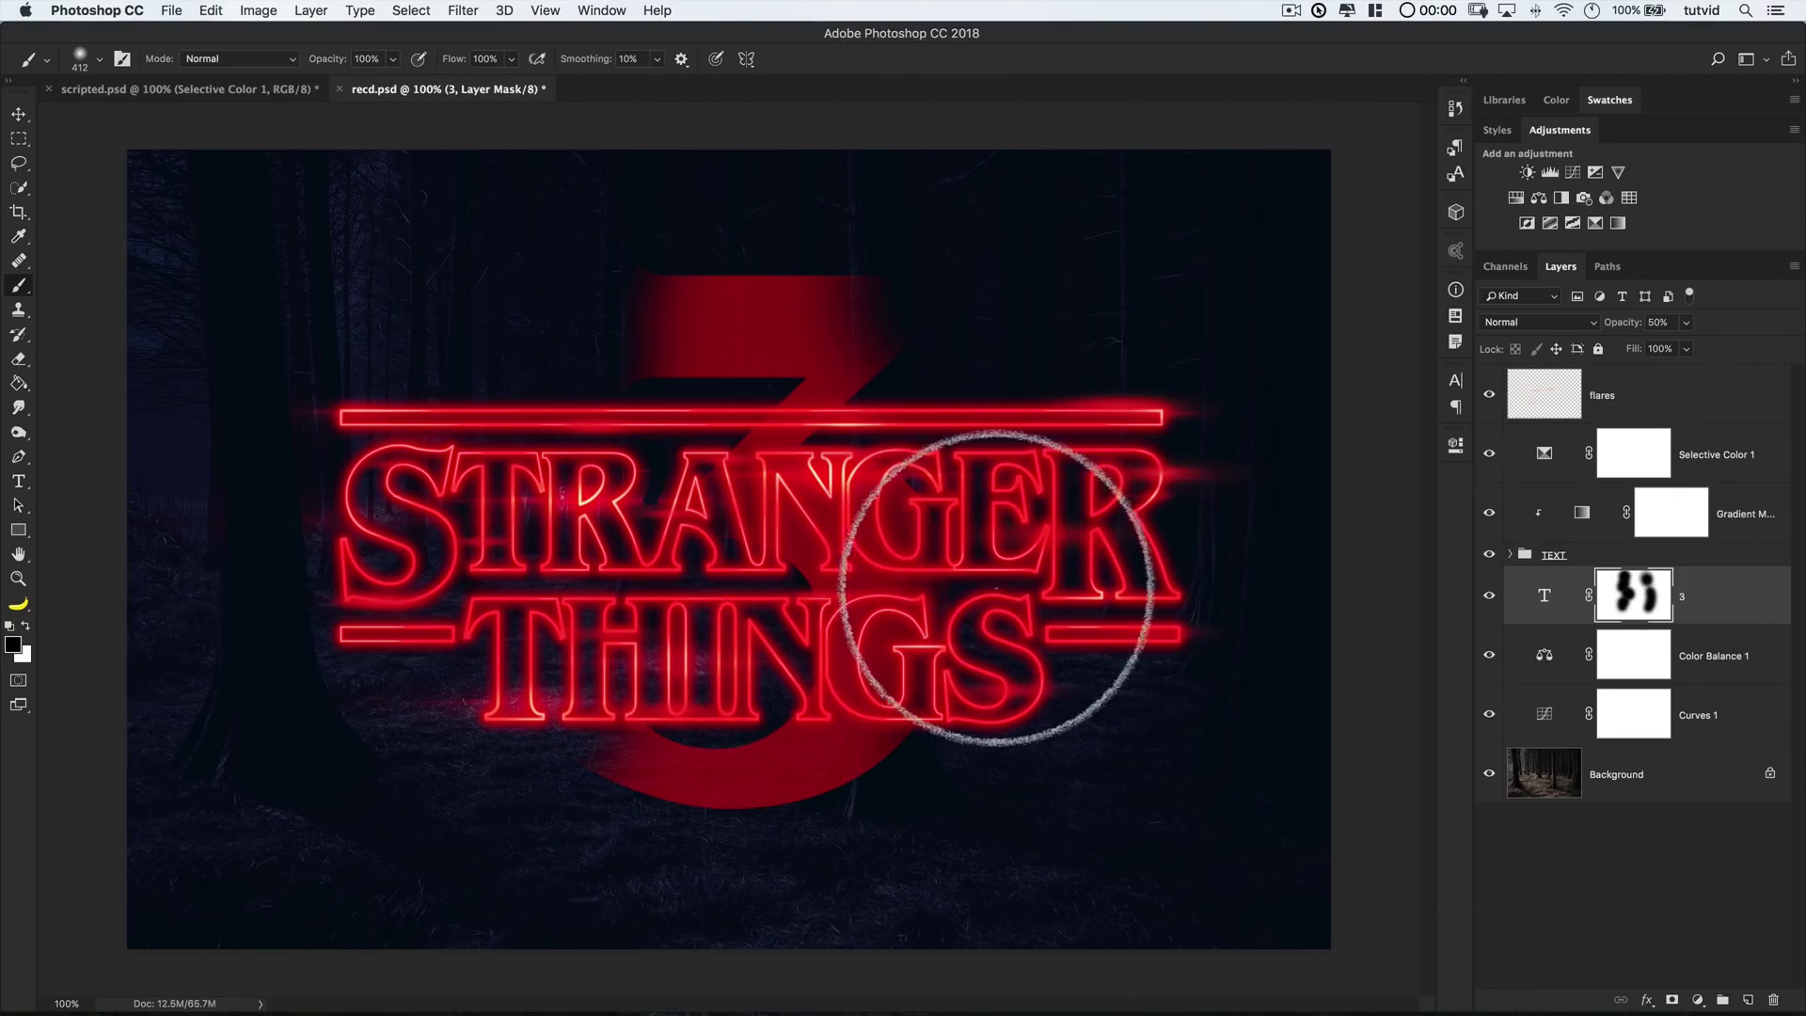
pyautogui.press('v')
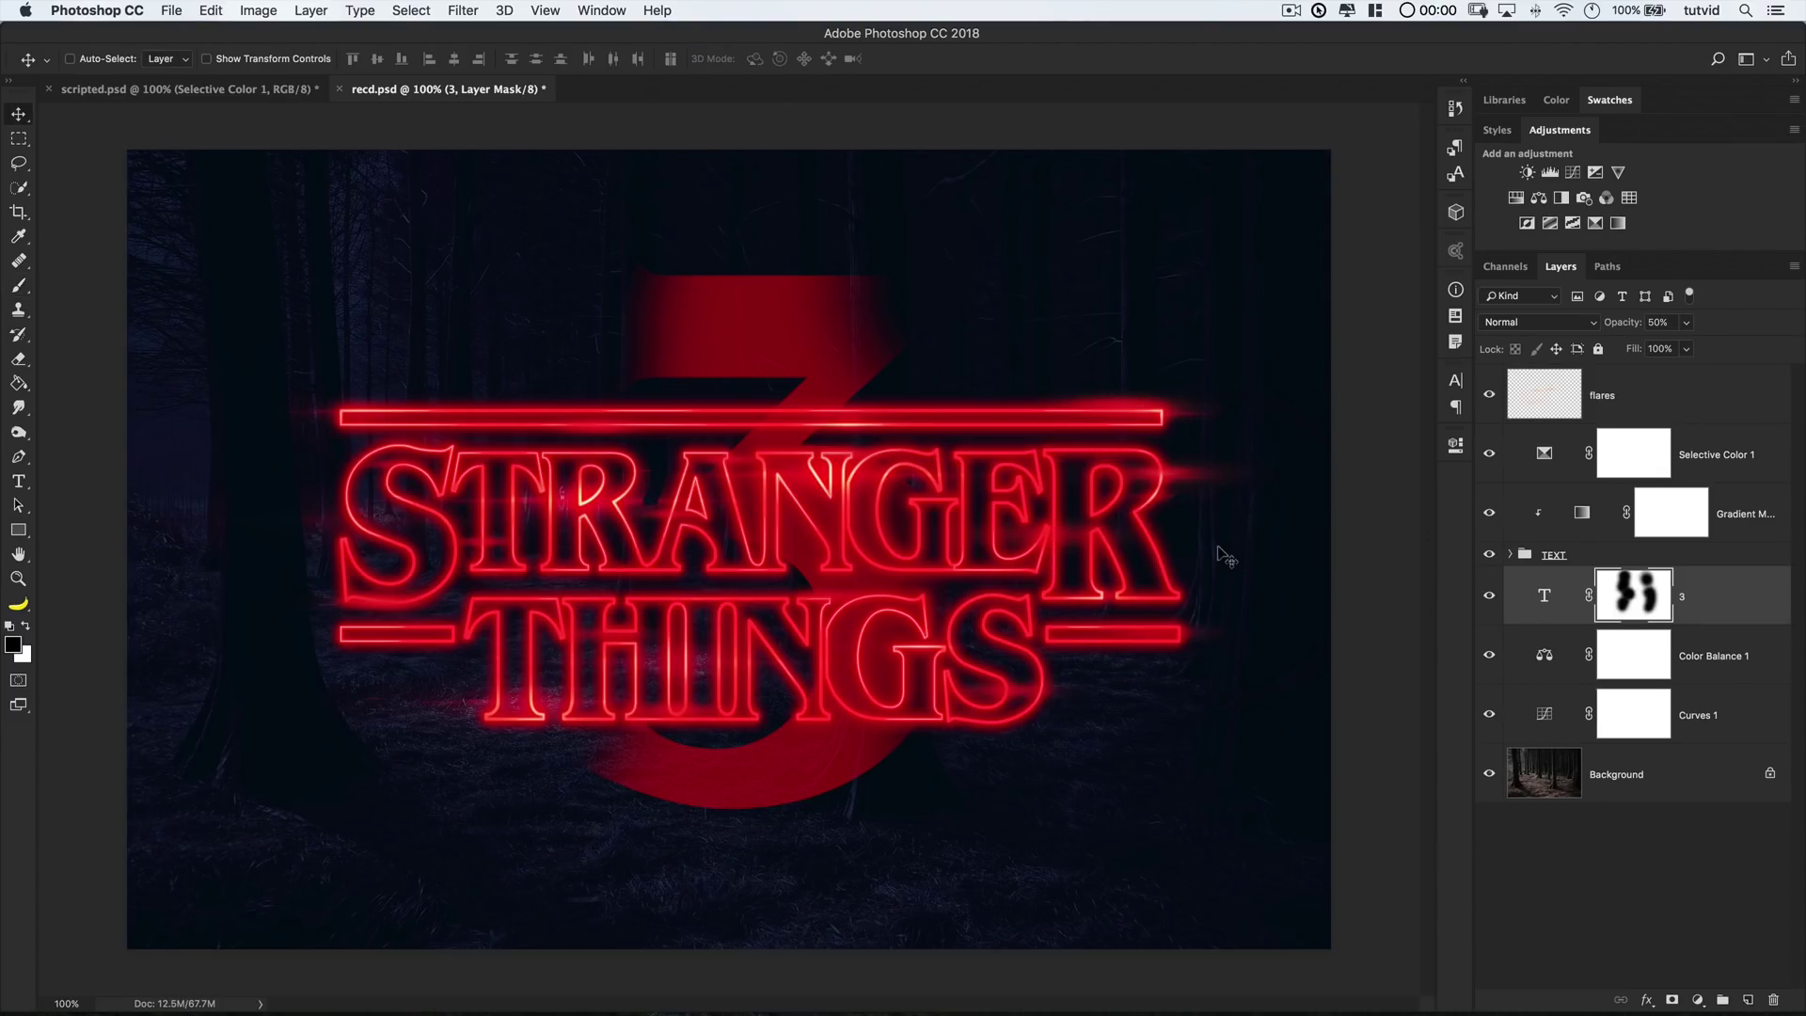
# Merge all visible layers into a new desaturated layer named highpass
pyautogui.click(1632, 399)
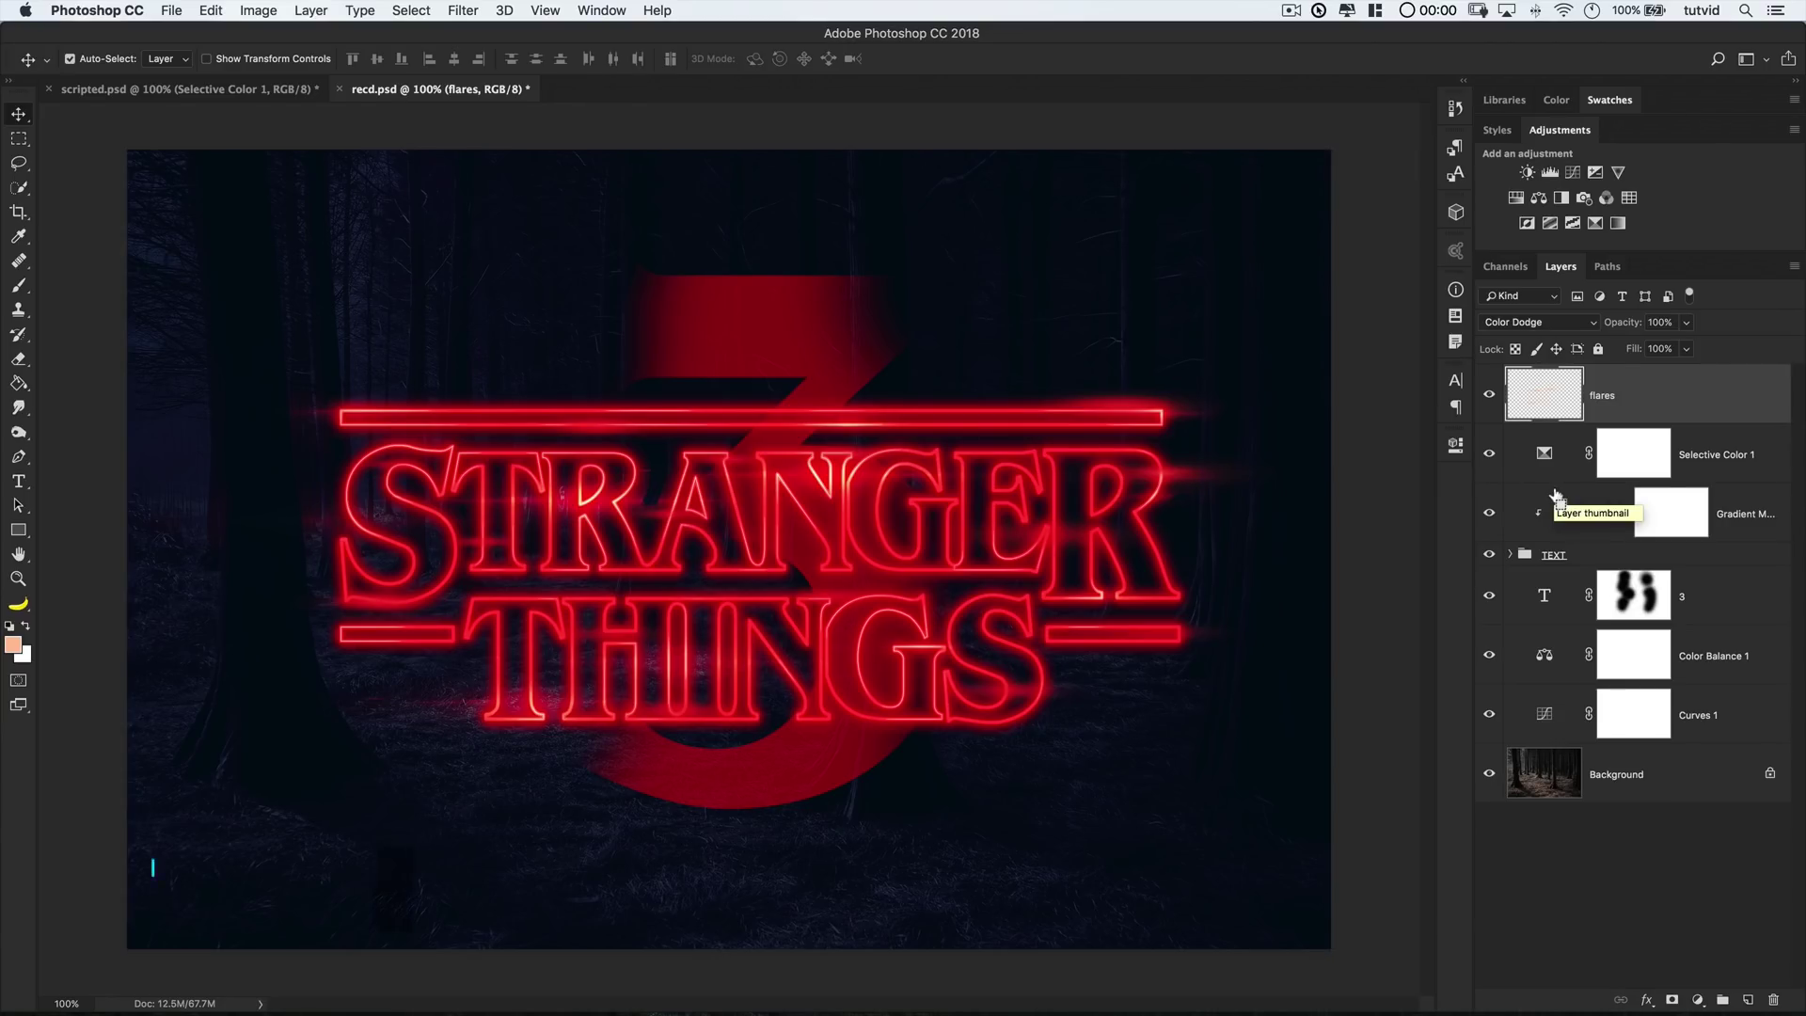
pyautogui.hotkey('ctrl', 'alt', 'shift', 'e')
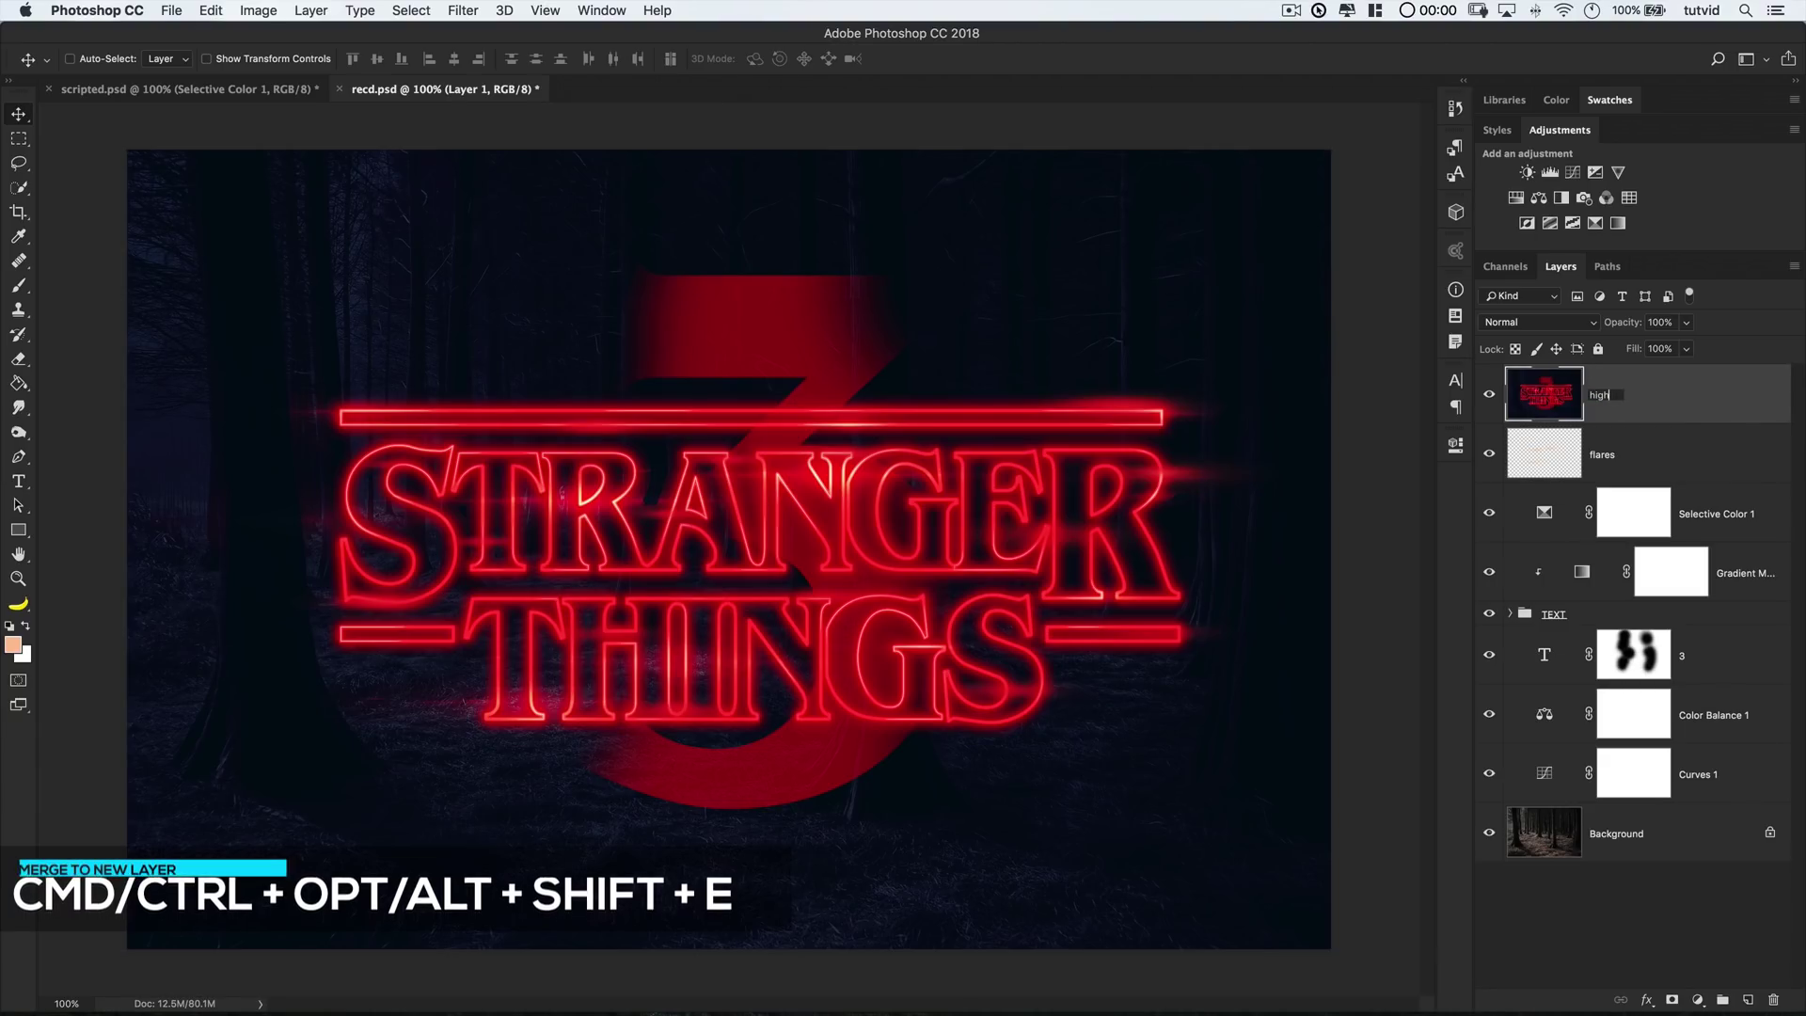
pyautogui.write('highpass')
pyautogui.press('Return')
pyautogui.hotkey('ctrl', 'shift', 'u')
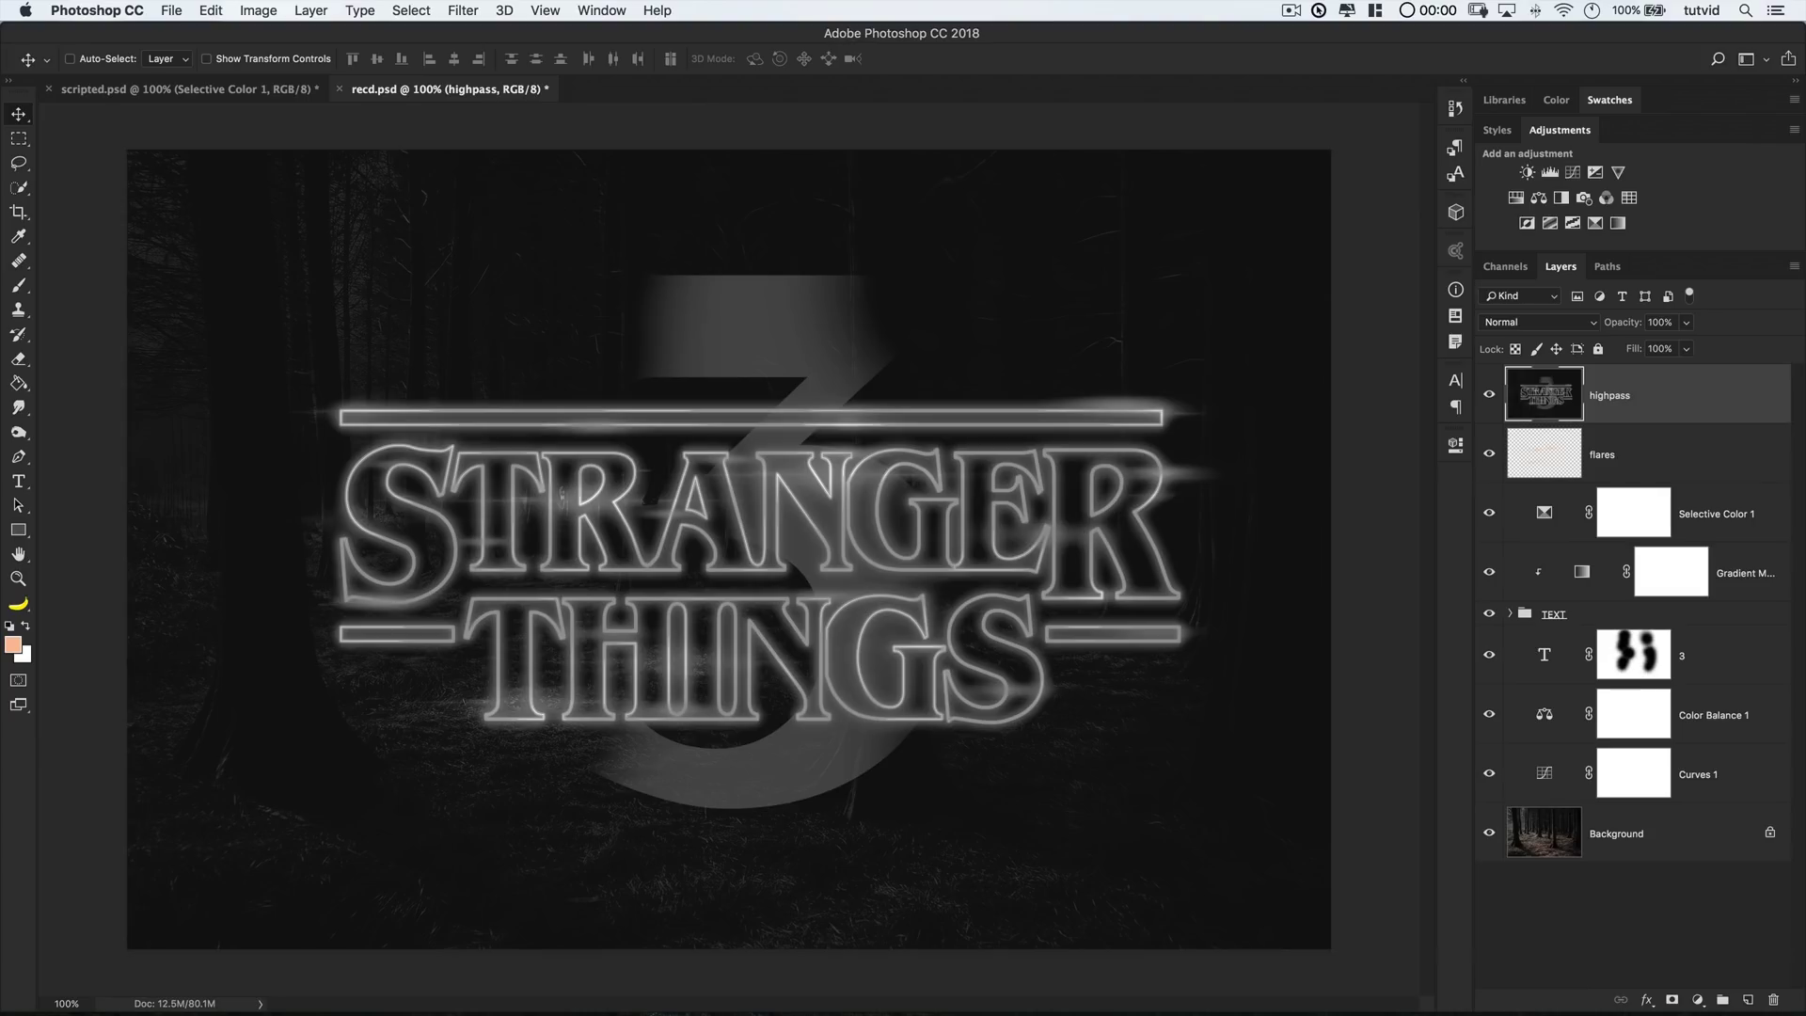
# Apply a 2.5 px High Pass filter to highpass and blend it in Soft Light
pyautogui.click(466, 11)
pyautogui.moveTo(466, 369)
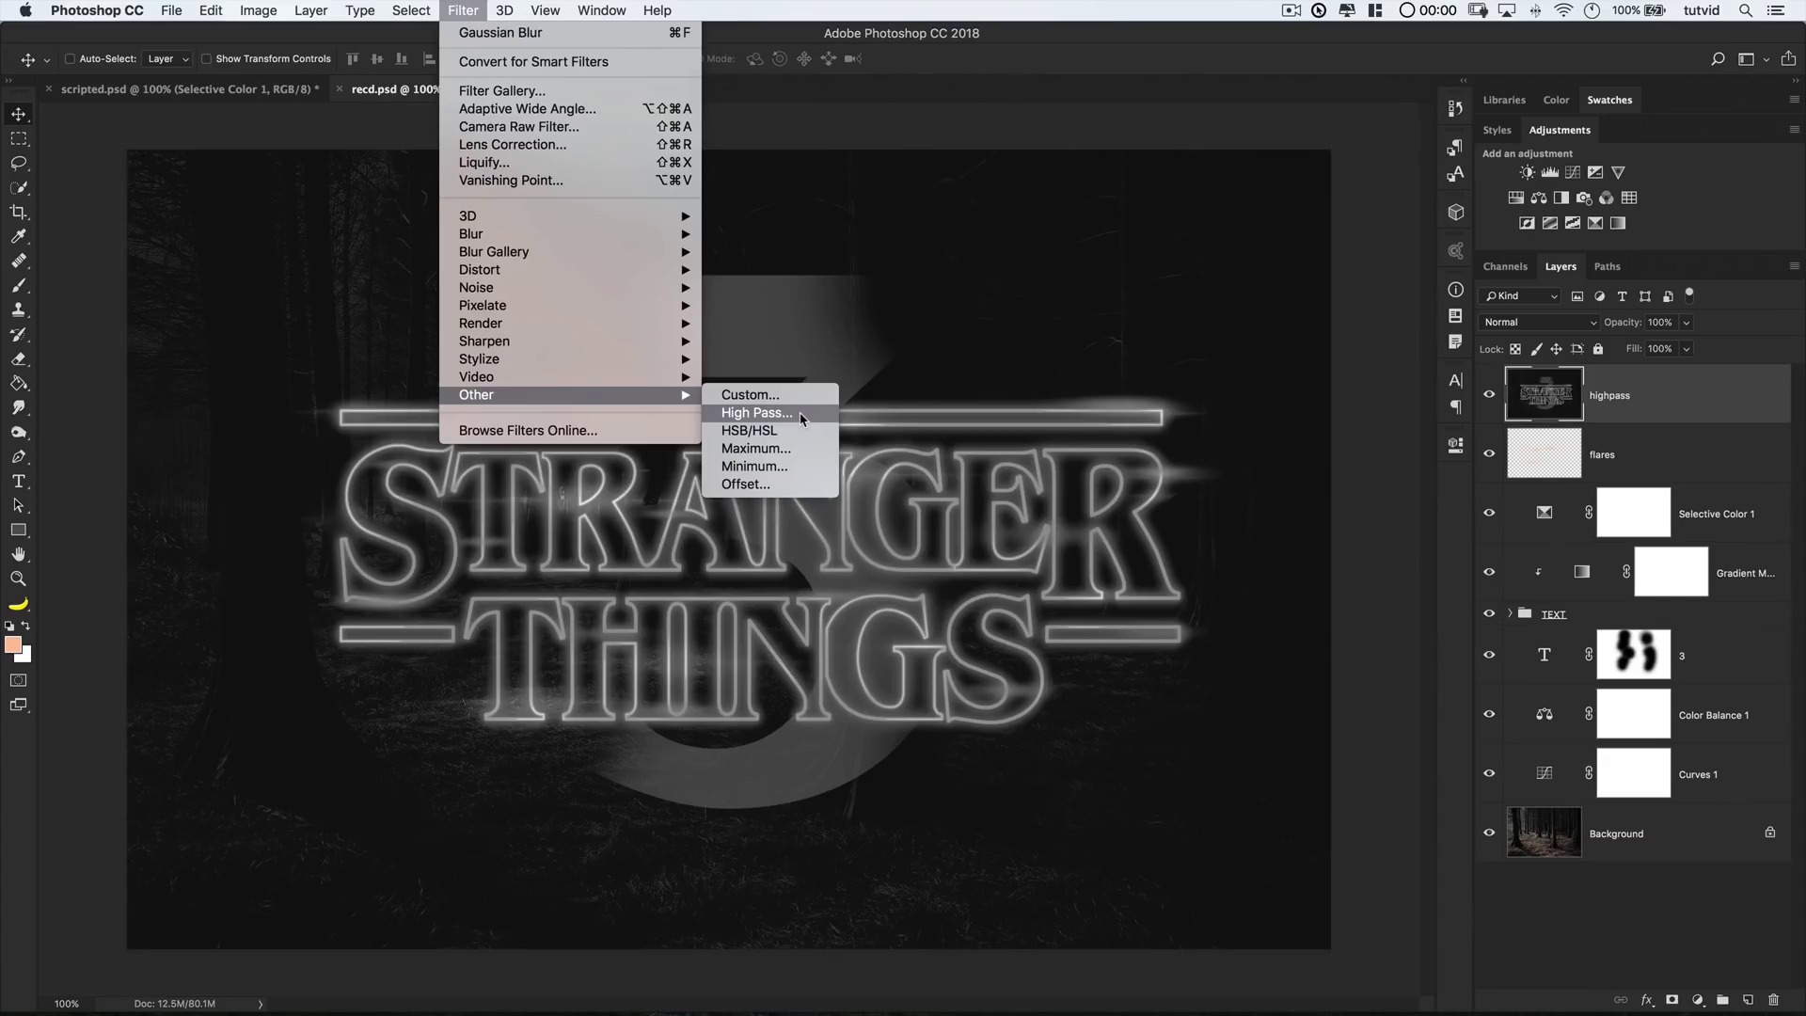
pyautogui.click(799, 413)
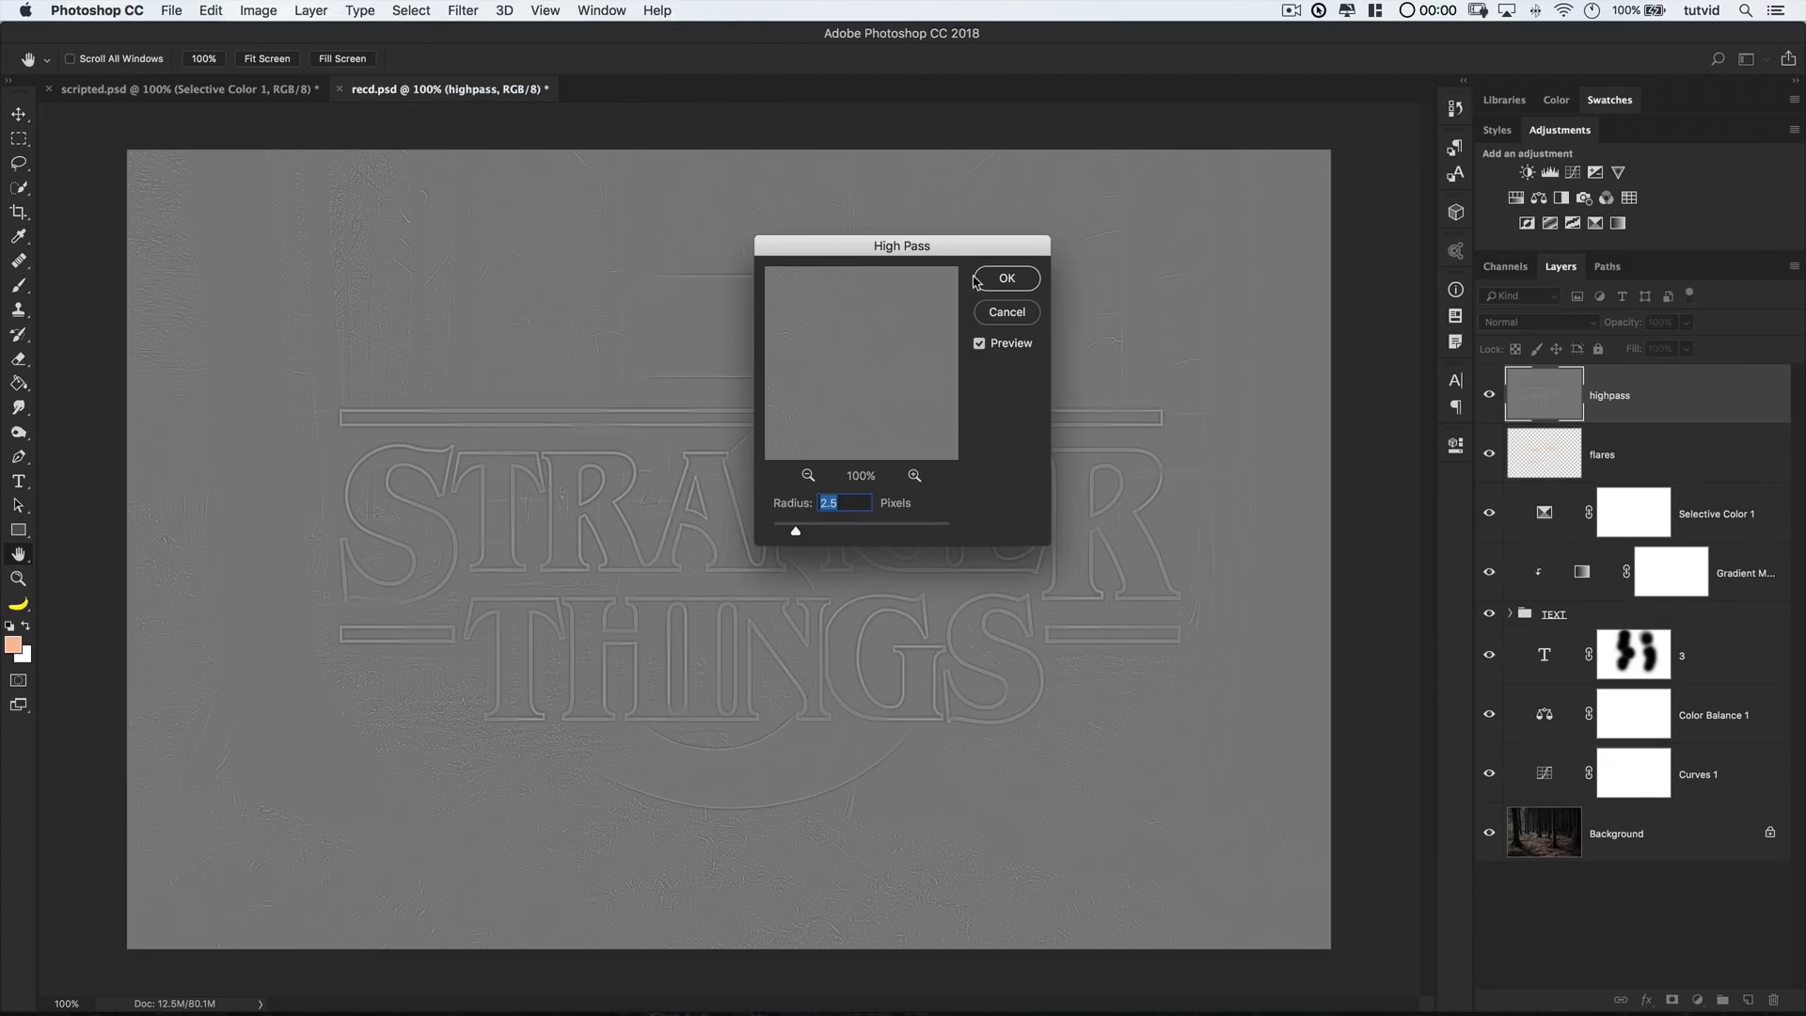
pyautogui.click(1016, 278)
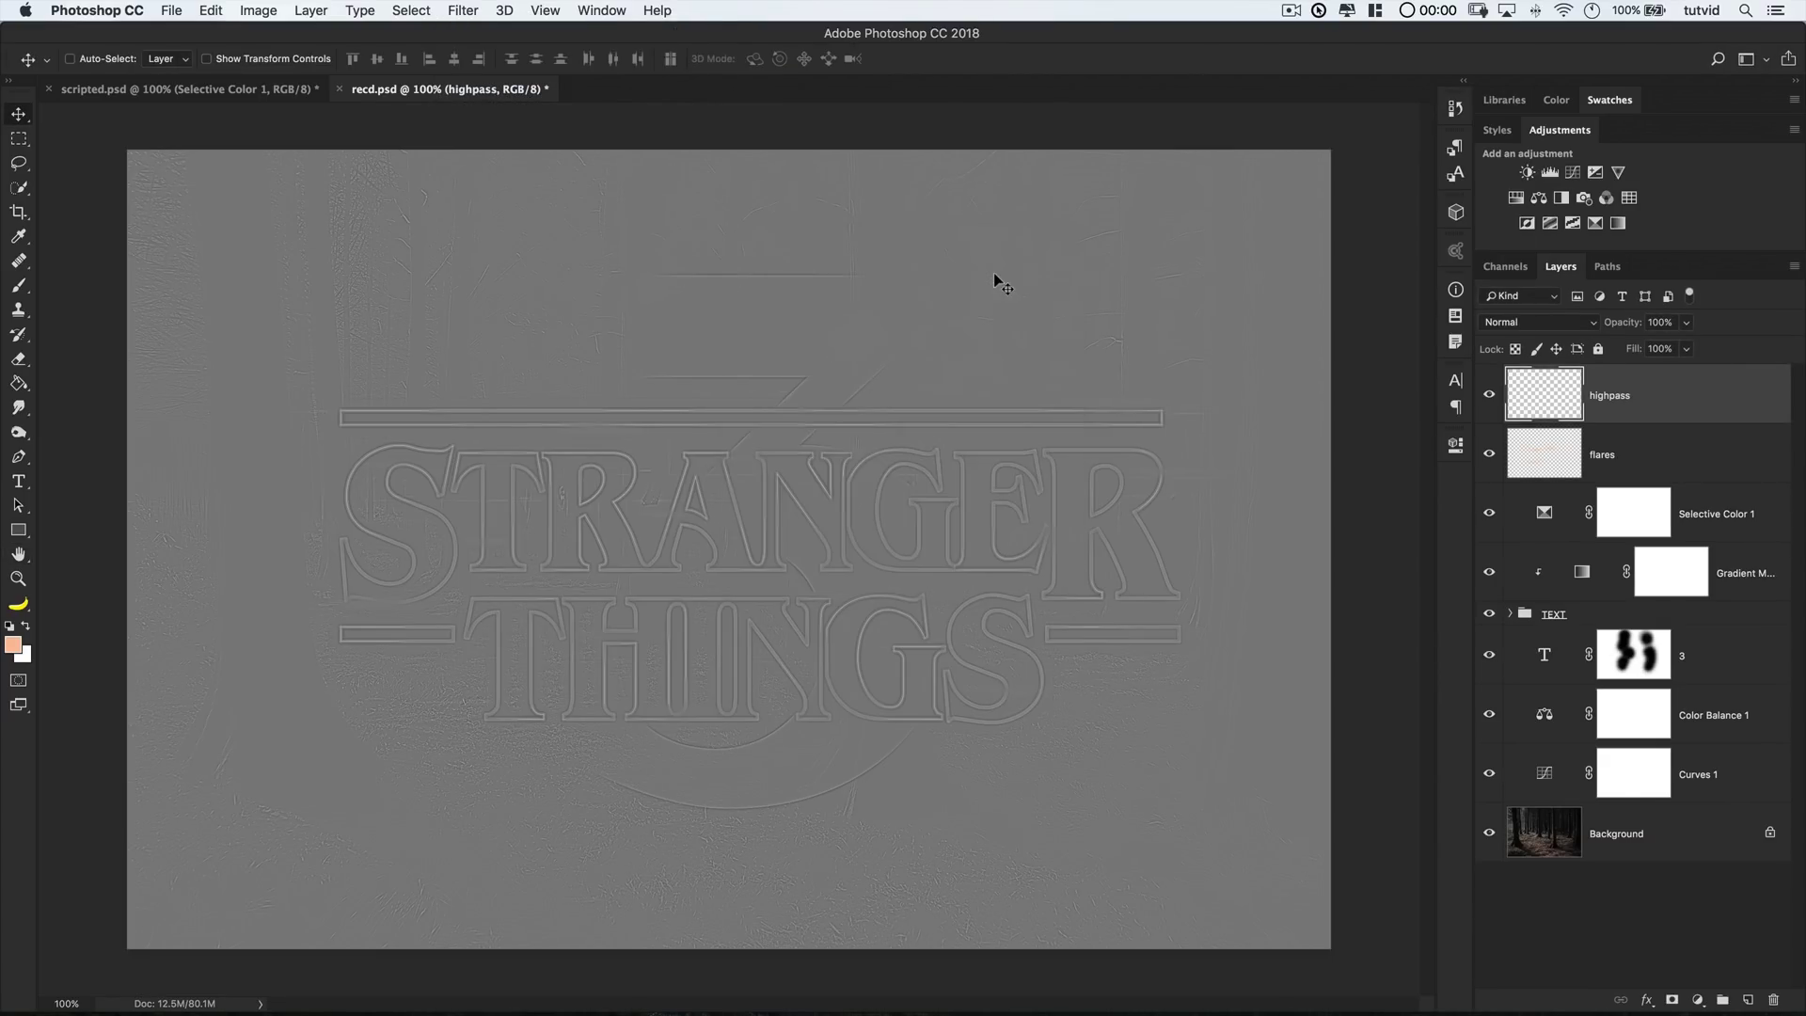
pyautogui.click(1566, 321)
pyautogui.click(1521, 539)
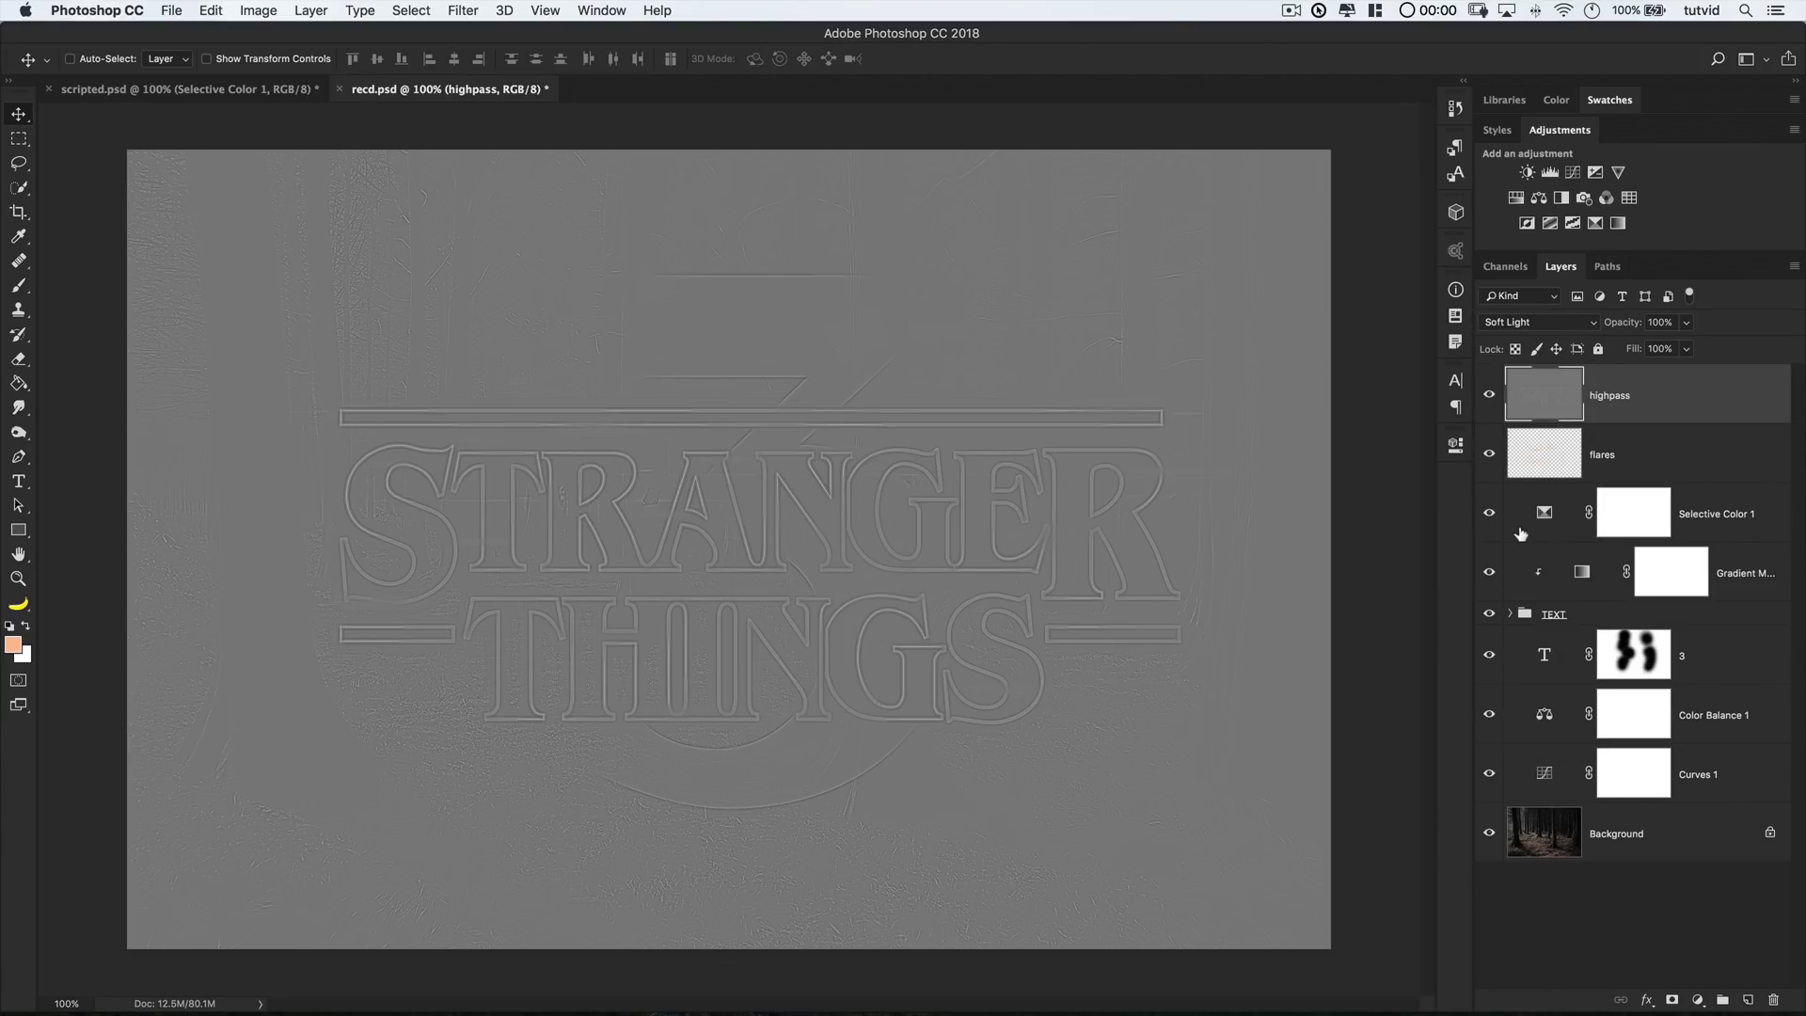